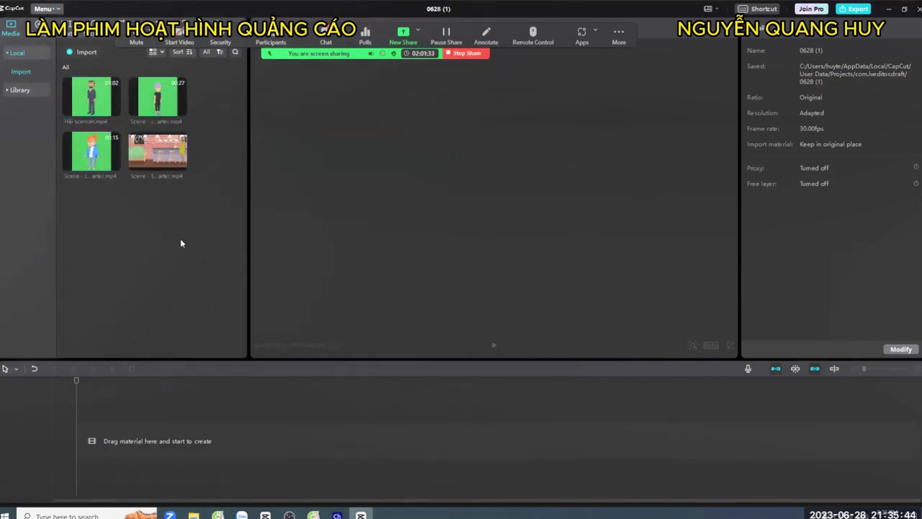
- Add the Sunny Starter café clip, layer the Jamie Starter clip on a track above it, and trim Jamie's to 00:00:13:25
click(180, 165)
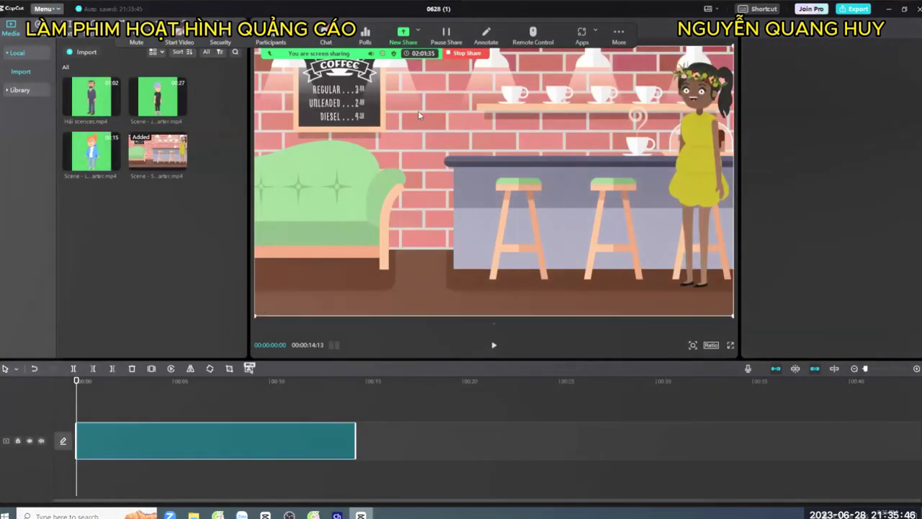
click(181, 110)
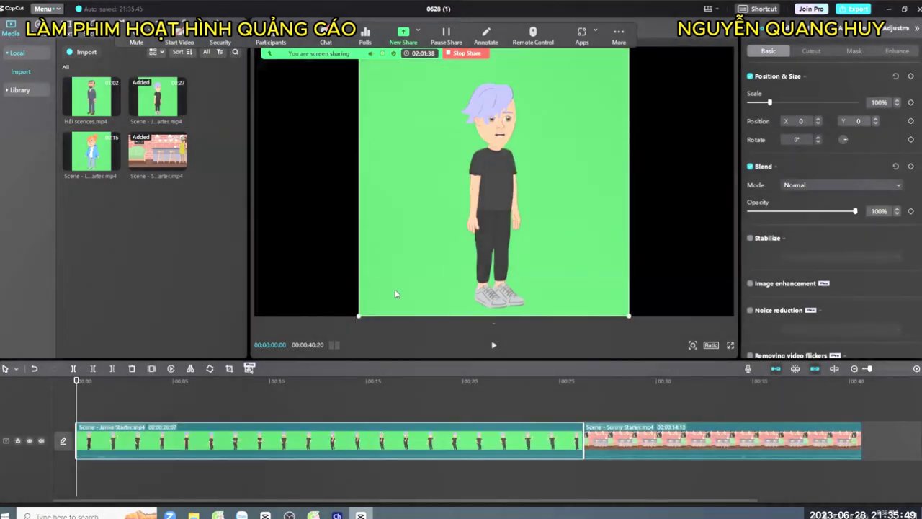
drag(404, 427, 405, 409)
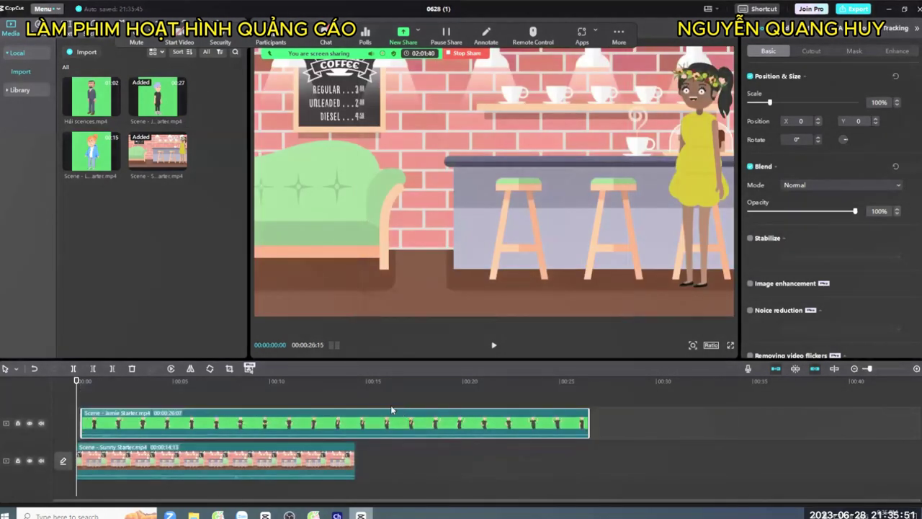
drag(587, 416, 349, 426)
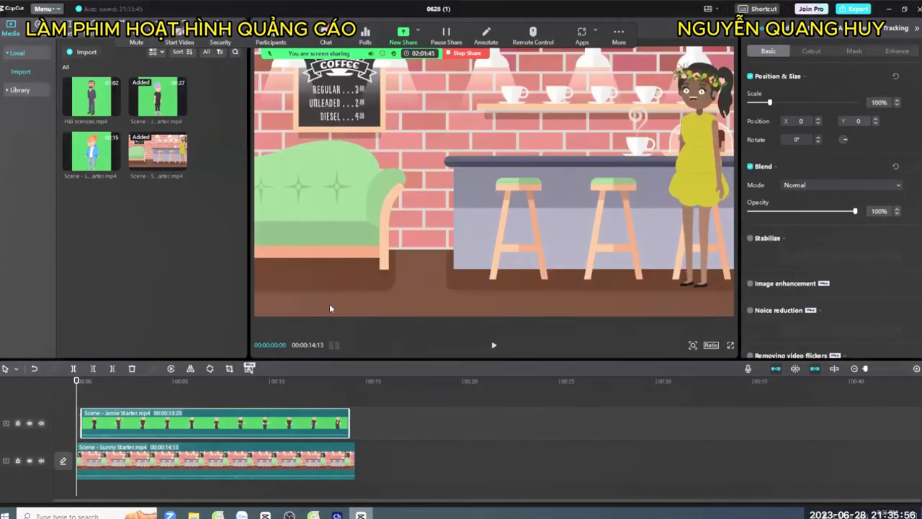
- Remove the green background from the Jamie Starter clip with Auto cutout
click(194, 389)
drag(194, 384, 136, 401)
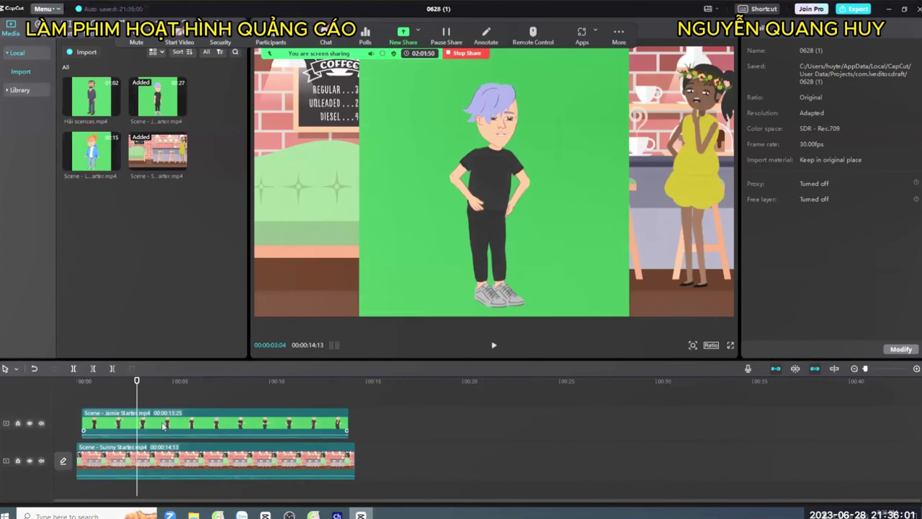
click(144, 425)
click(808, 52)
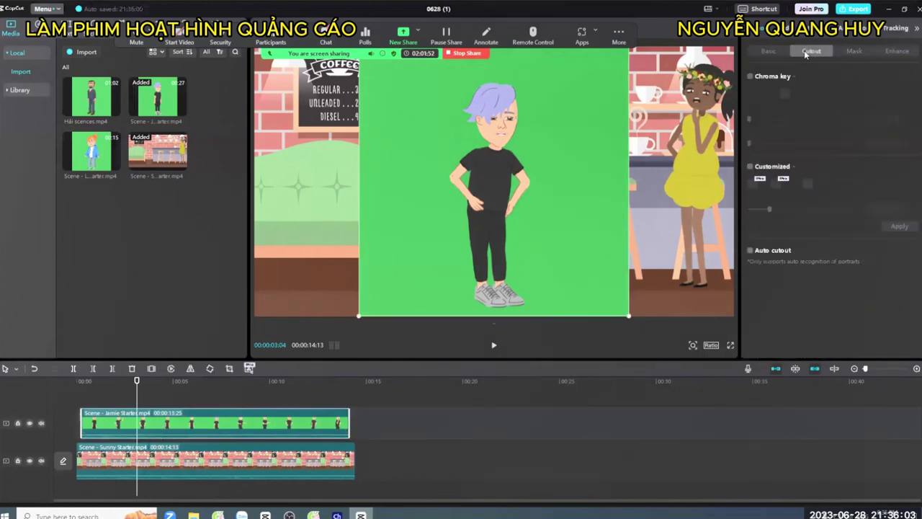
click(751, 250)
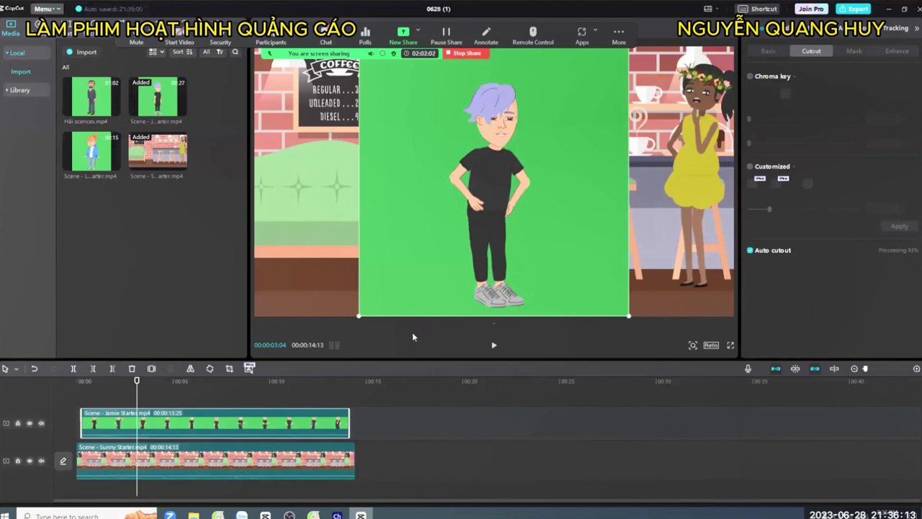
- Align the Jamie Starter clip with the start of the timeline and place its character beside the woman in yellow
drag(280, 411, 231, 427)
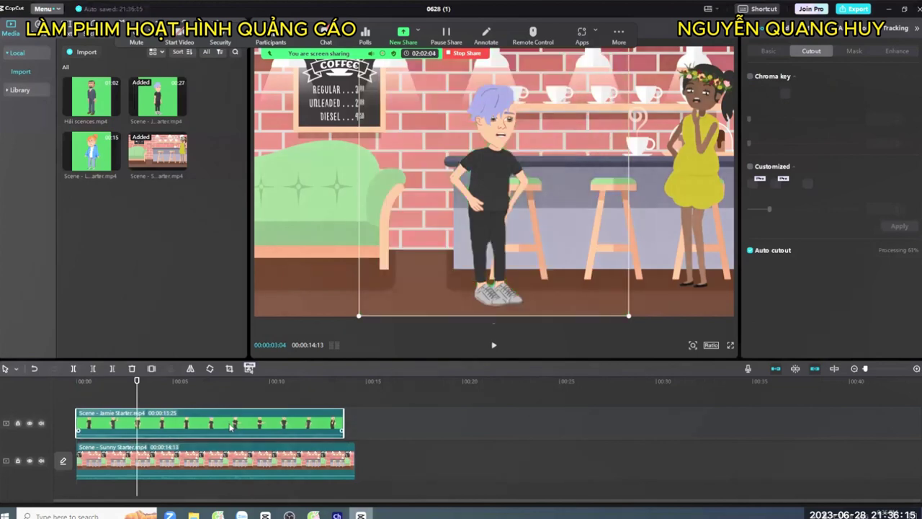
drag(476, 247, 604, 223)
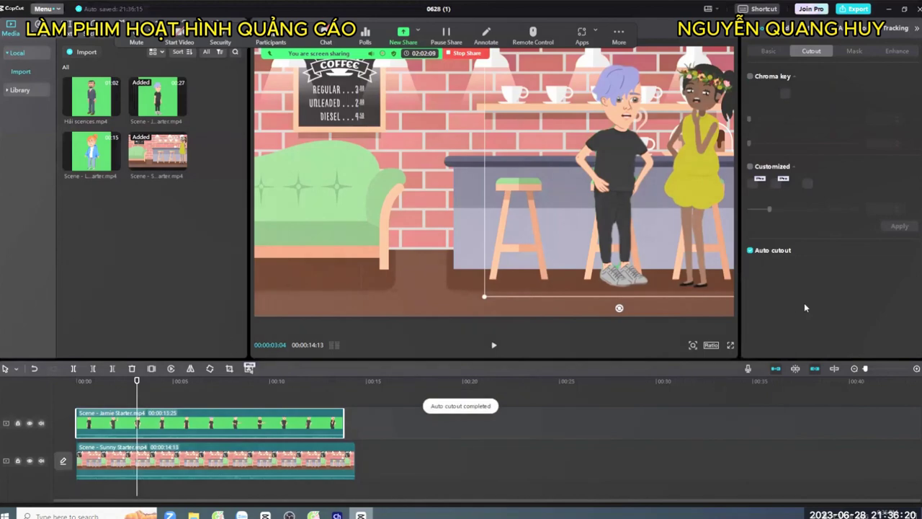
click(53, 397)
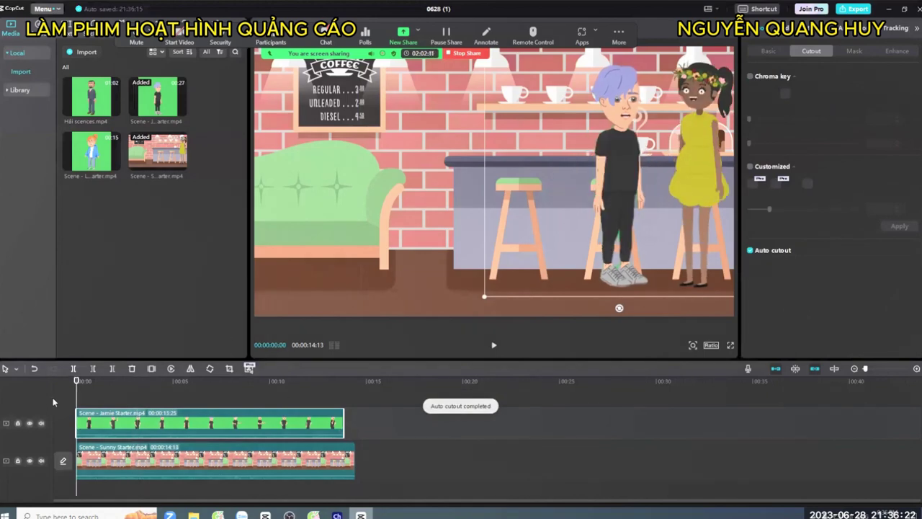
key(space)
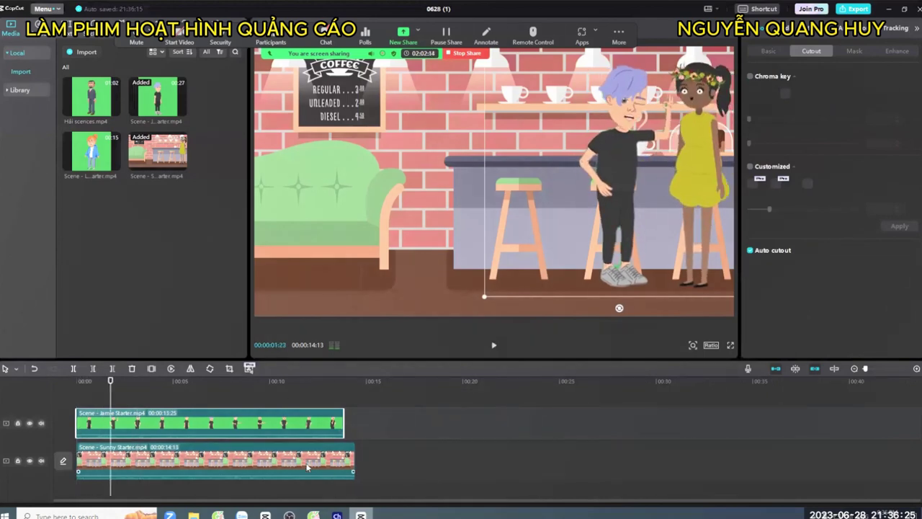
right_click(308, 454)
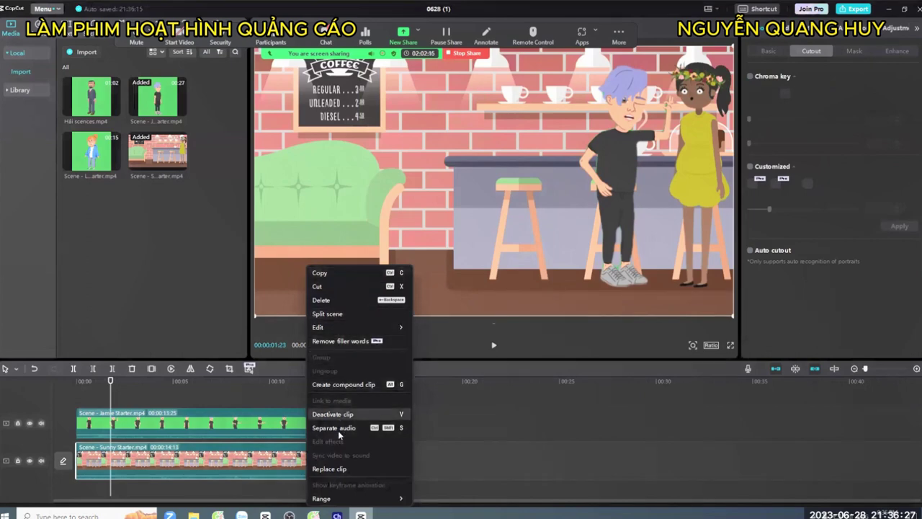
click(232, 458)
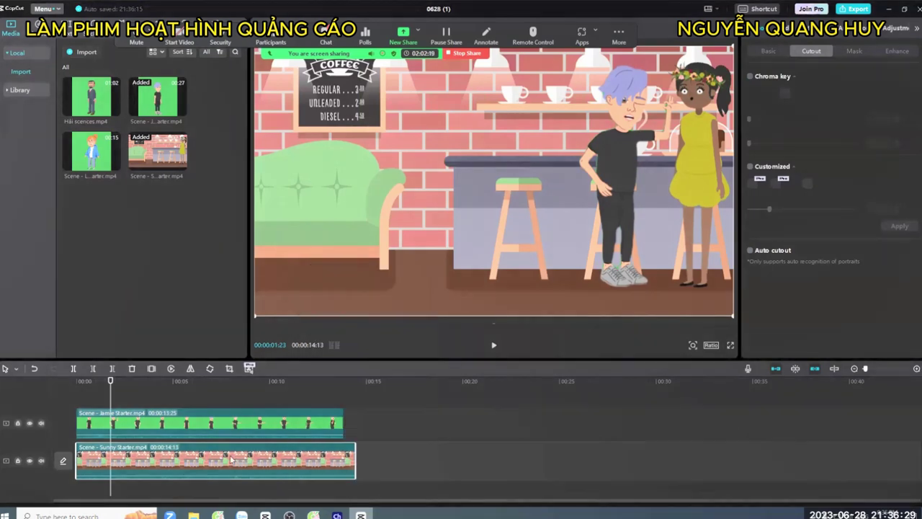
click(41, 460)
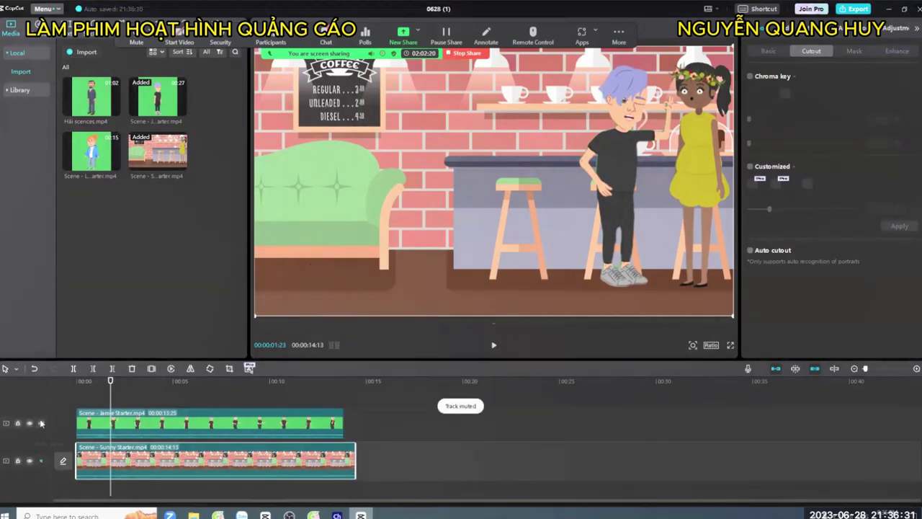
click(41, 460)
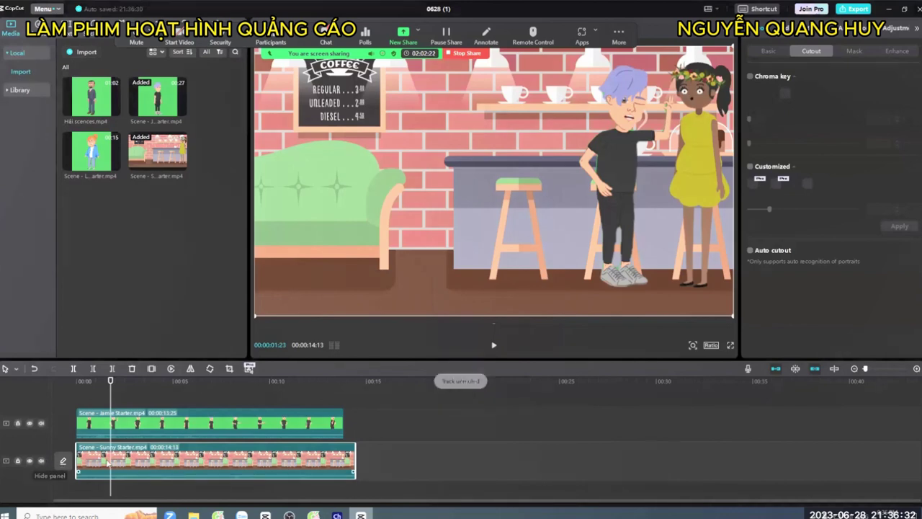
- Silence the Jamie Starter clip by lowering its audio volume to the minimum
click(788, 28)
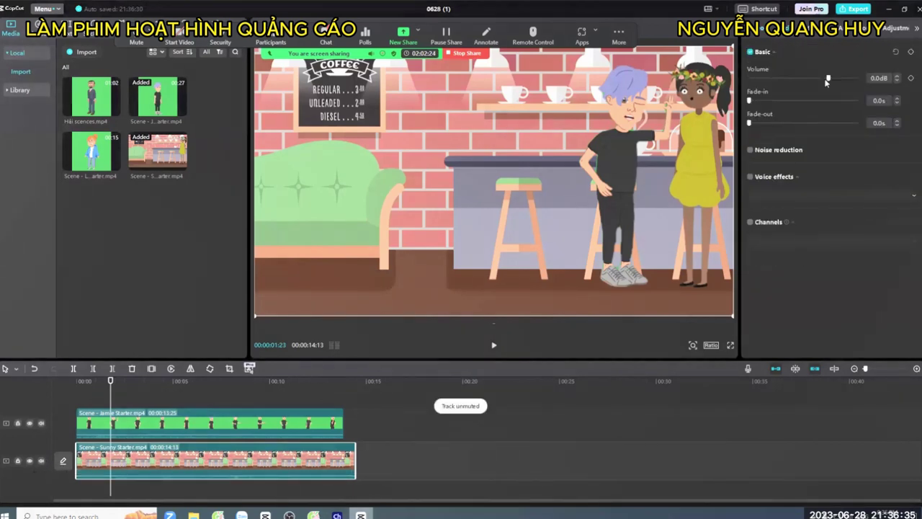
click(262, 427)
click(783, 29)
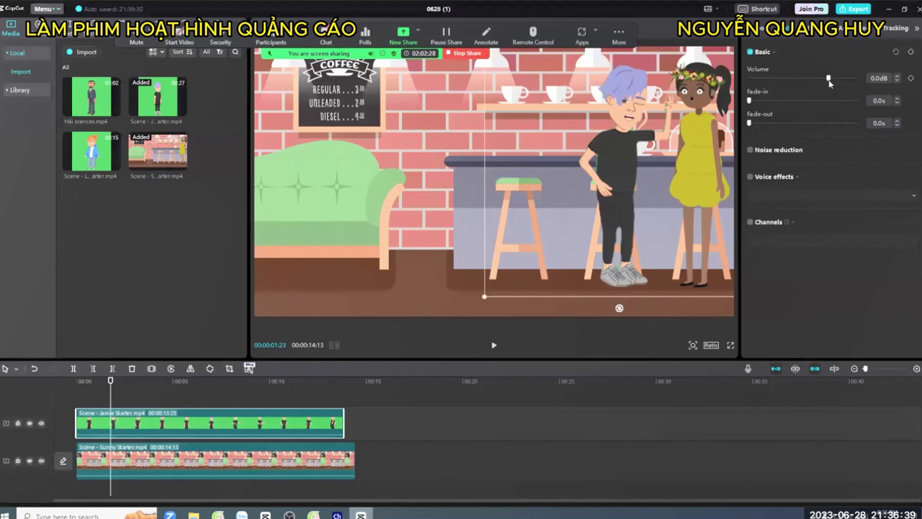
drag(828, 78, 703, 107)
- Nudge the purple-haired character slightly away from the woman and extend its clip to 00:00:14:10, near the end of the café clip
key(space)
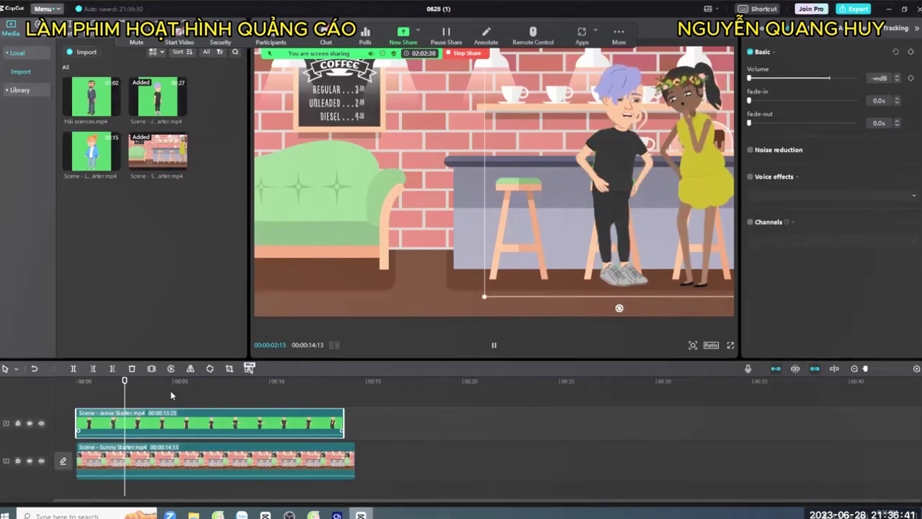
drag(607, 179, 607, 180)
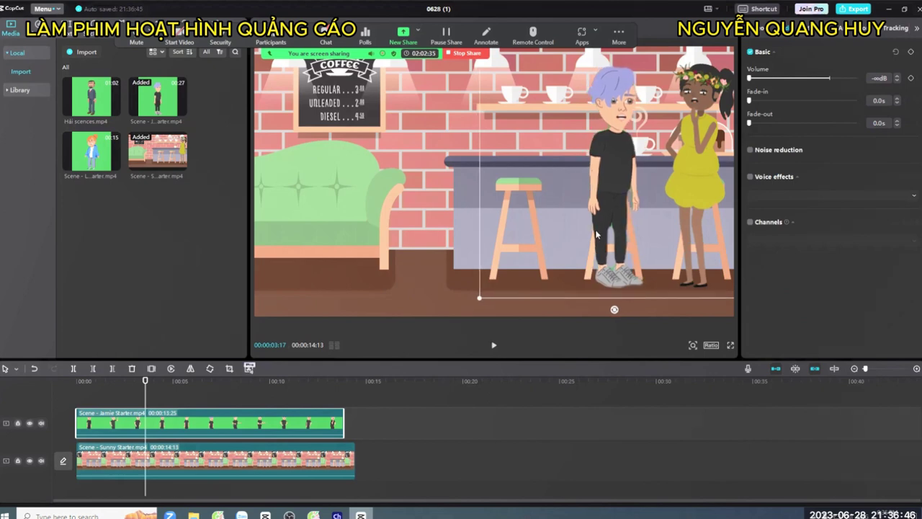
key(space)
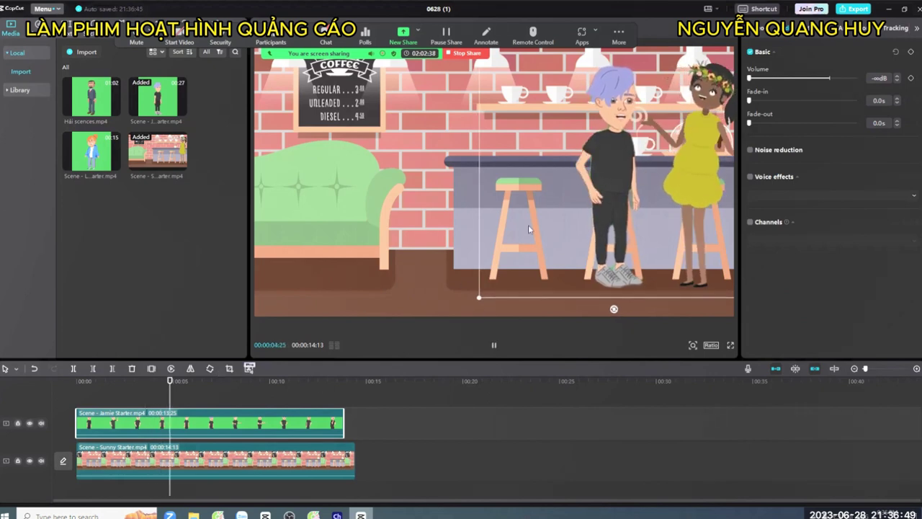
key(space)
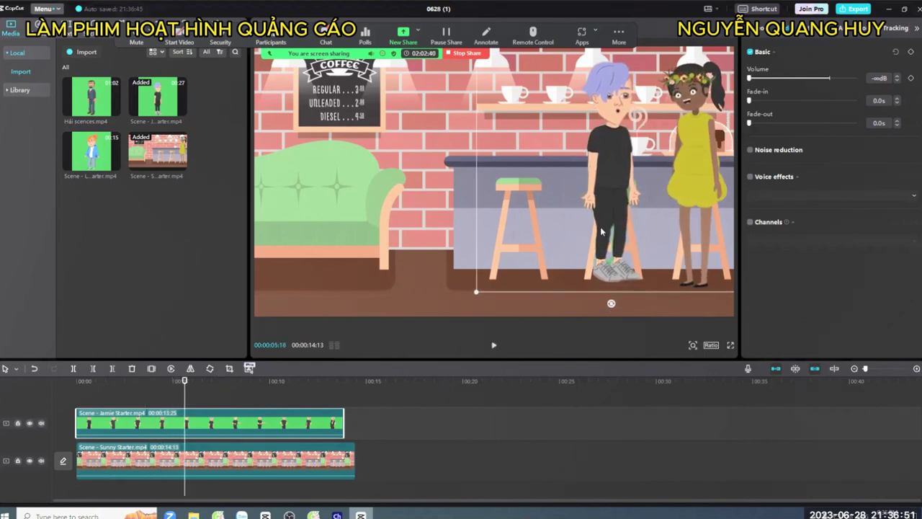
key(space)
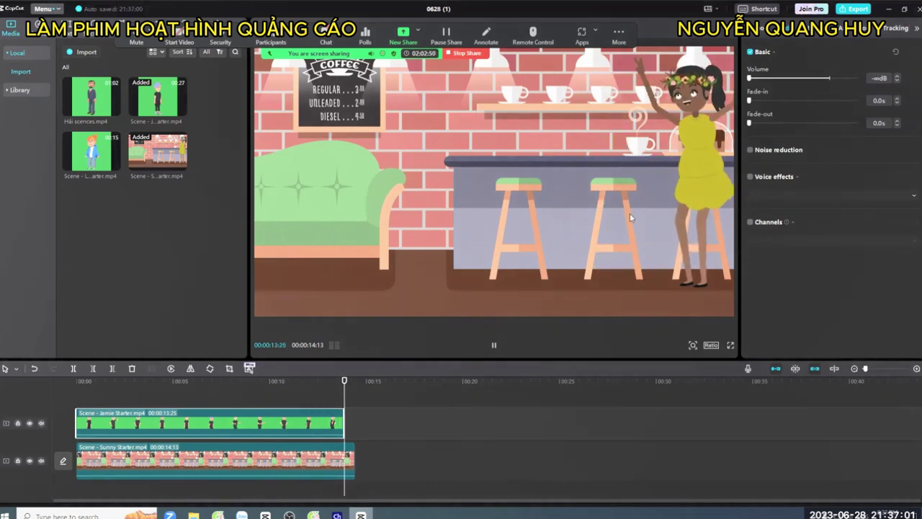
drag(344, 418, 353, 418)
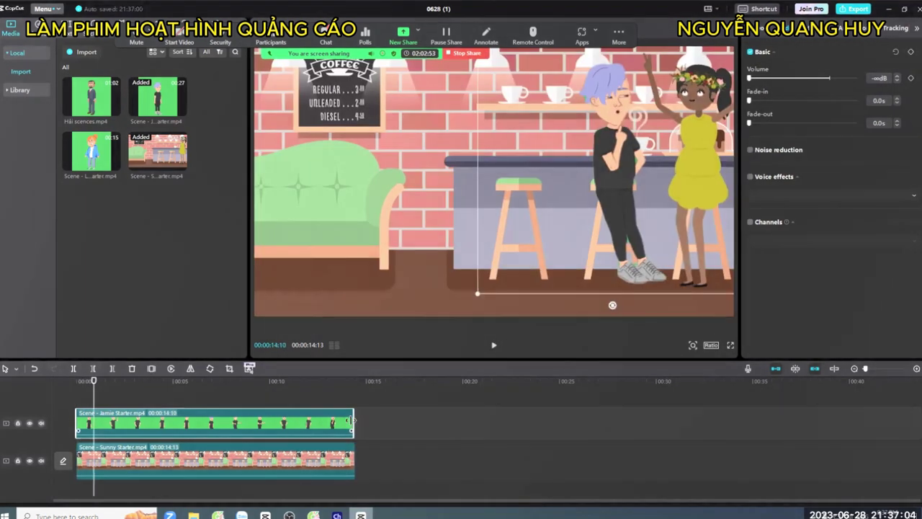
- Add the Hải scences.mp4 clip to the start of the timeline and split it at 00:00:05:19
click(114, 111)
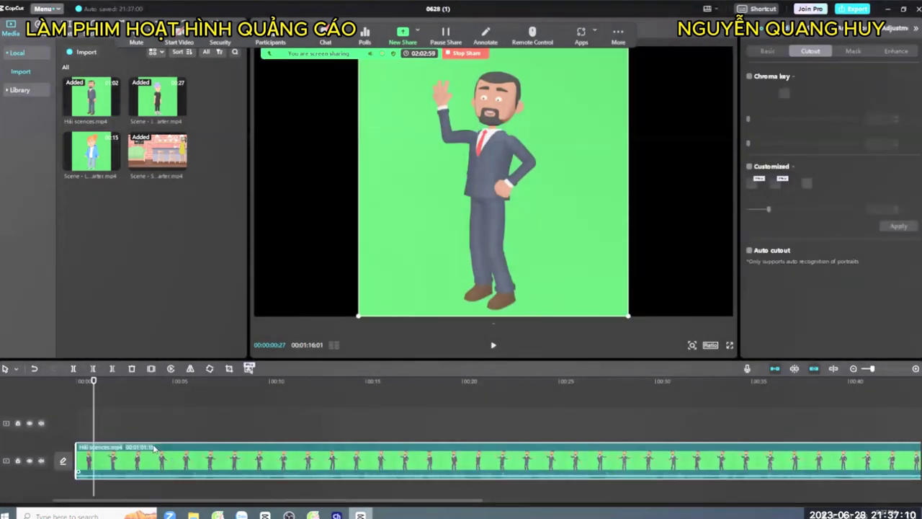
click(65, 379)
key(space)
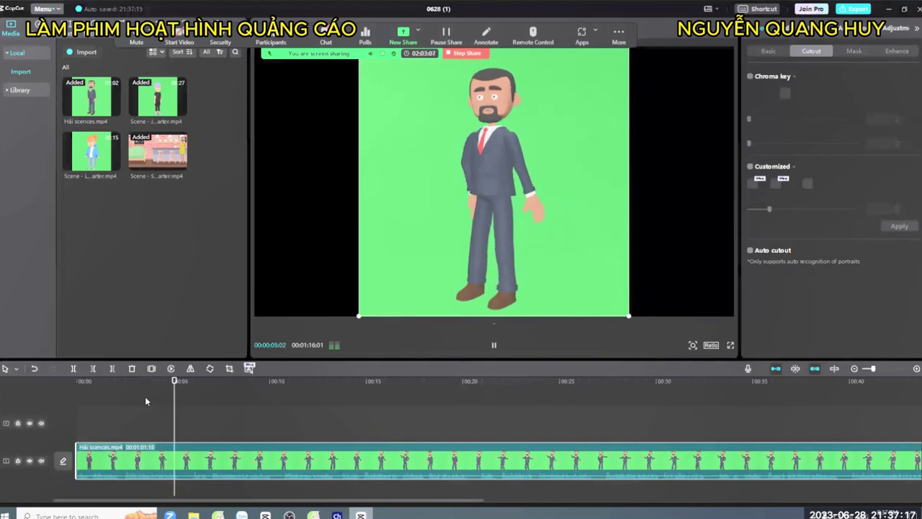
key(space)
click(72, 369)
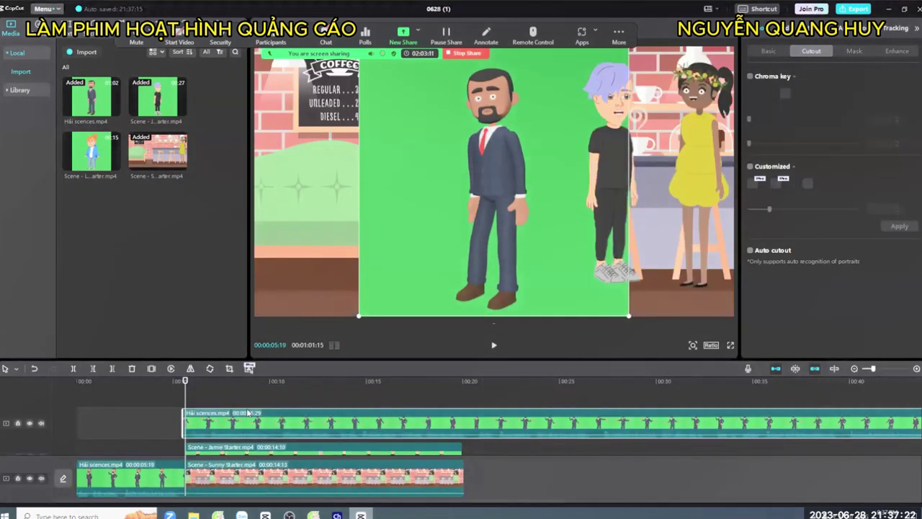
- Move both Hải scences.mp4 pieces onto the uppermost track, with the short piece over the café scene and the long one after it
drag(548, 425, 585, 418)
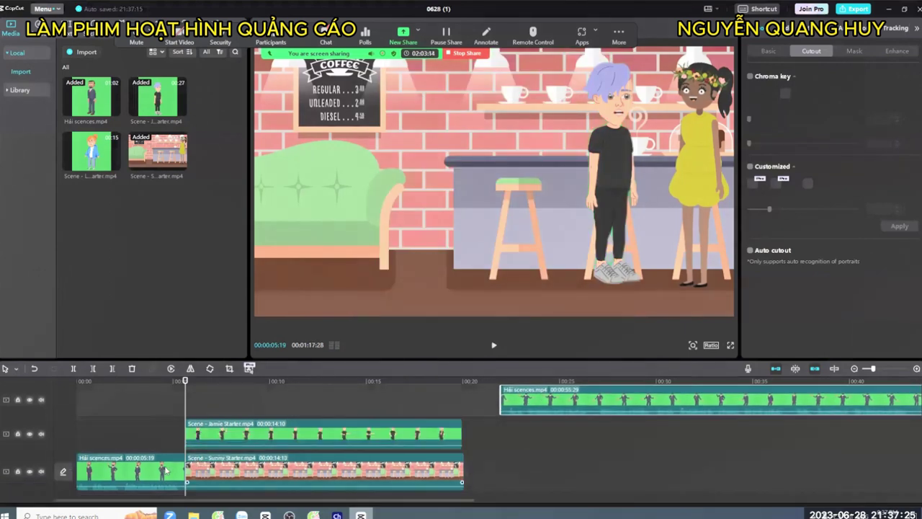
drag(166, 469, 159, 405)
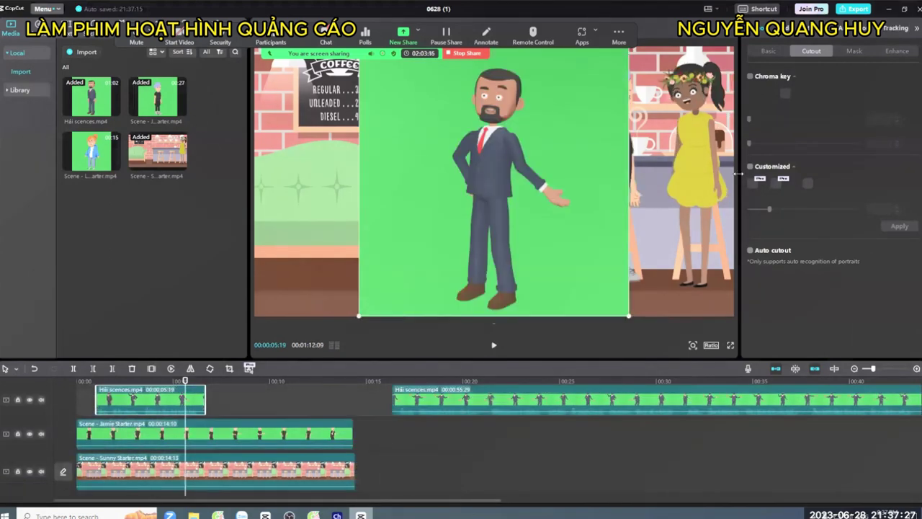
- Apply Auto cutout to the short Hải scences.mp4 piece and shift it to start at about 2 seconds
click(750, 251)
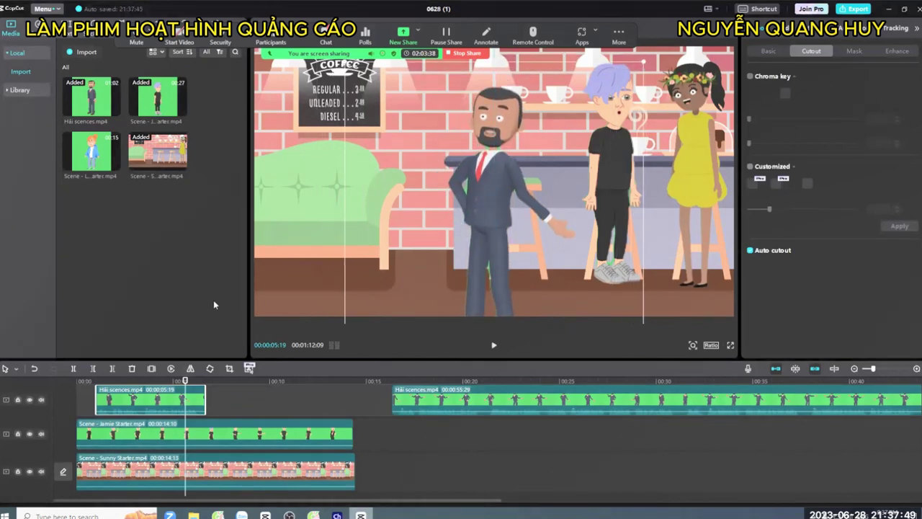
drag(148, 404, 167, 418)
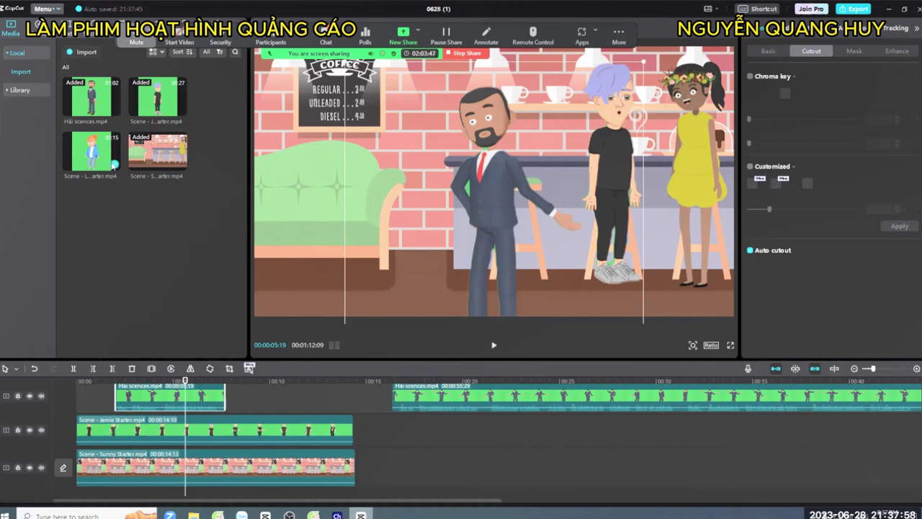
- Add the Lucy Starter clip, split at 00:00:03:16, with its second part placed after the Sunny Starter clip
click(114, 165)
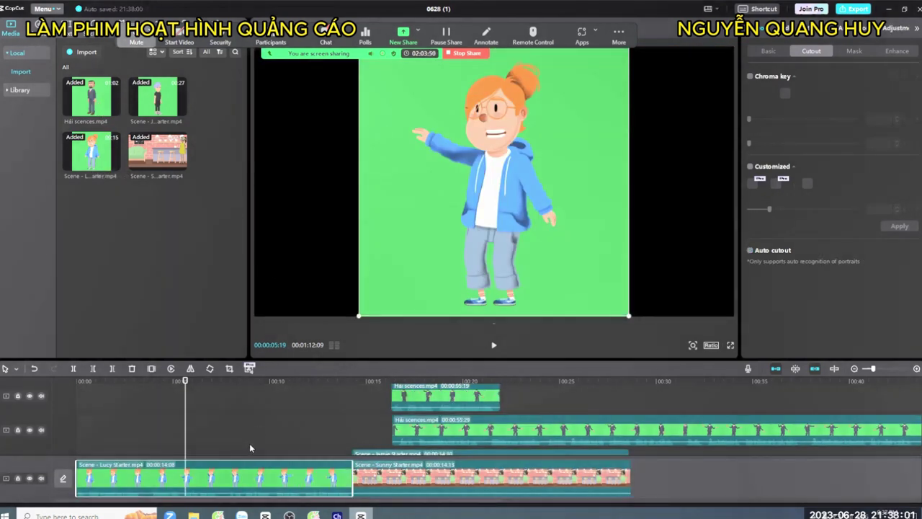
drag(182, 395, 72, 383)
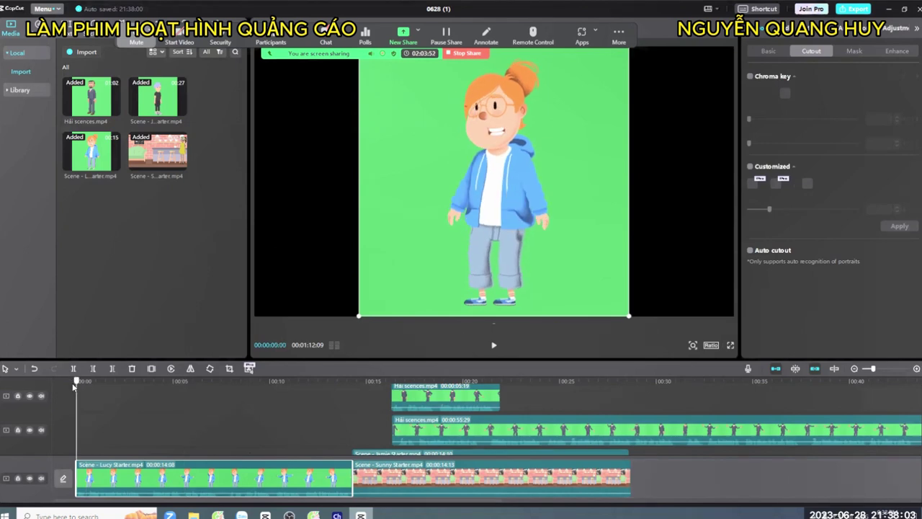
key(space)
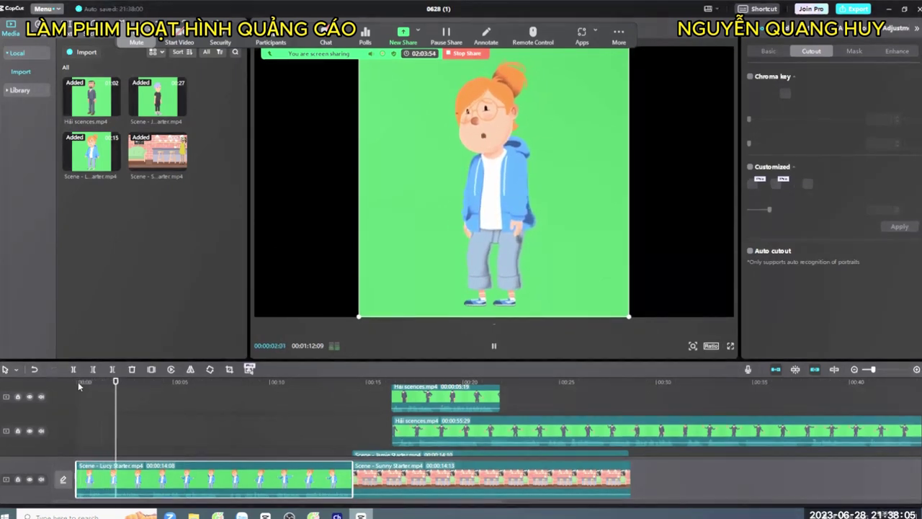
key(space)
click(73, 369)
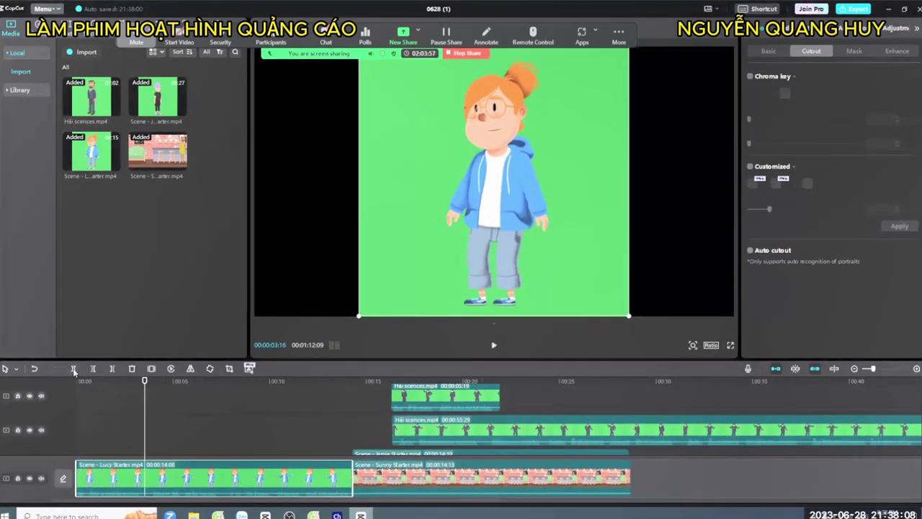
drag(196, 481, 778, 478)
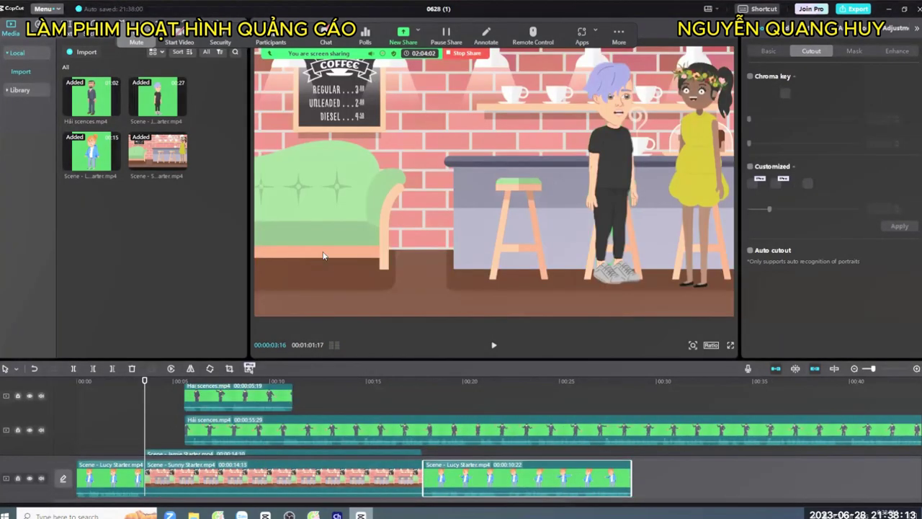
- Move the short Lucy Starter piece onto a new uppermost track at about 5 seconds and apply Auto cutout to it
drag(122, 478, 216, 393)
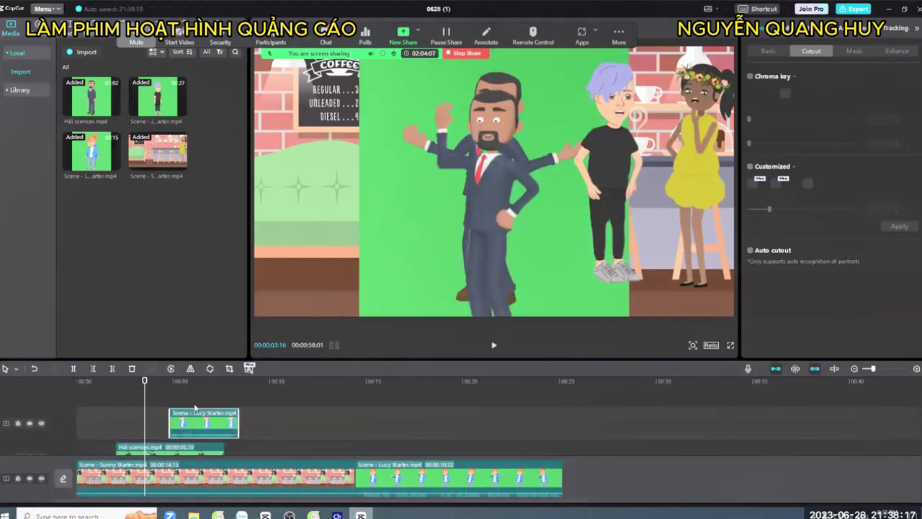
click(208, 400)
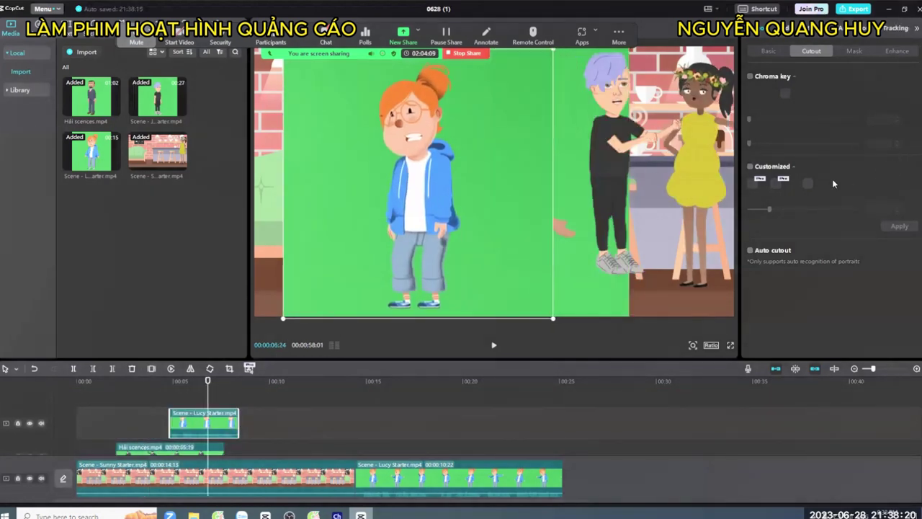
click(751, 250)
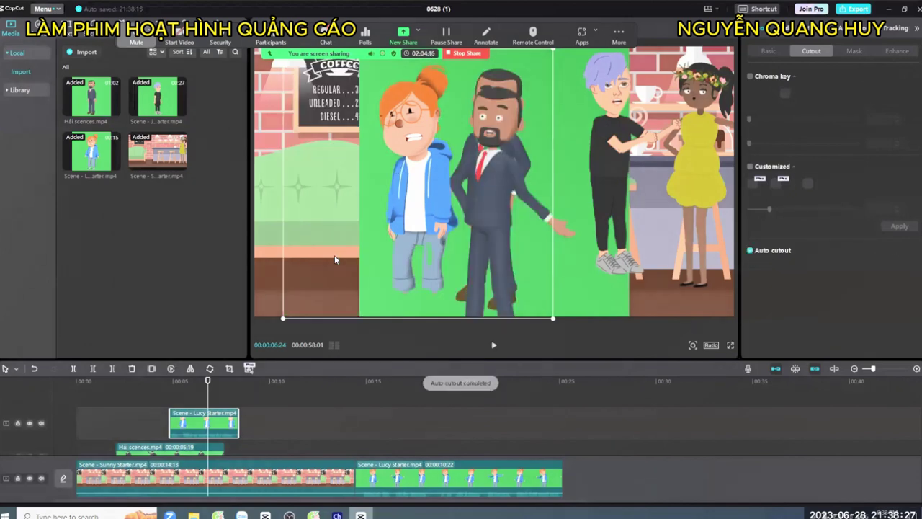
- Place Lucy in front of the green sofa and shift the long Hải scences.mp4 piece to start at about 15 seconds
drag(354, 245, 325, 238)
click(177, 384)
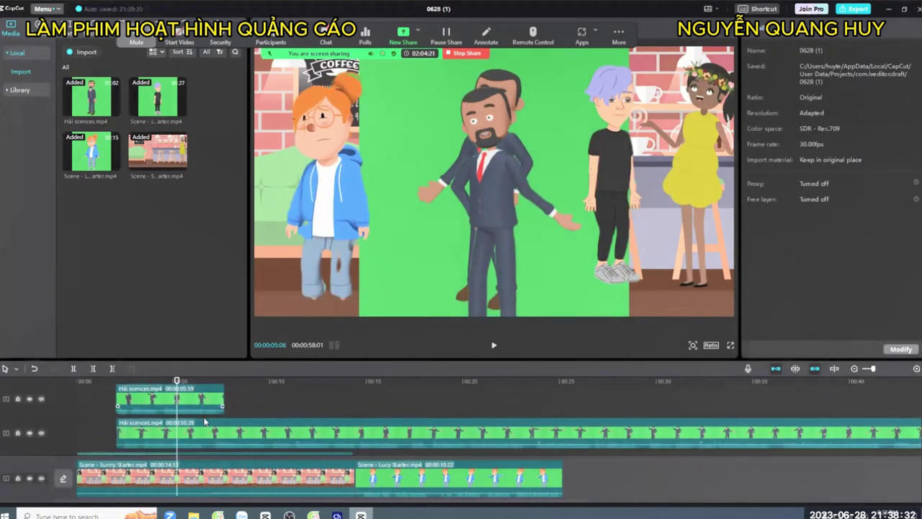
key(ctrl+z)
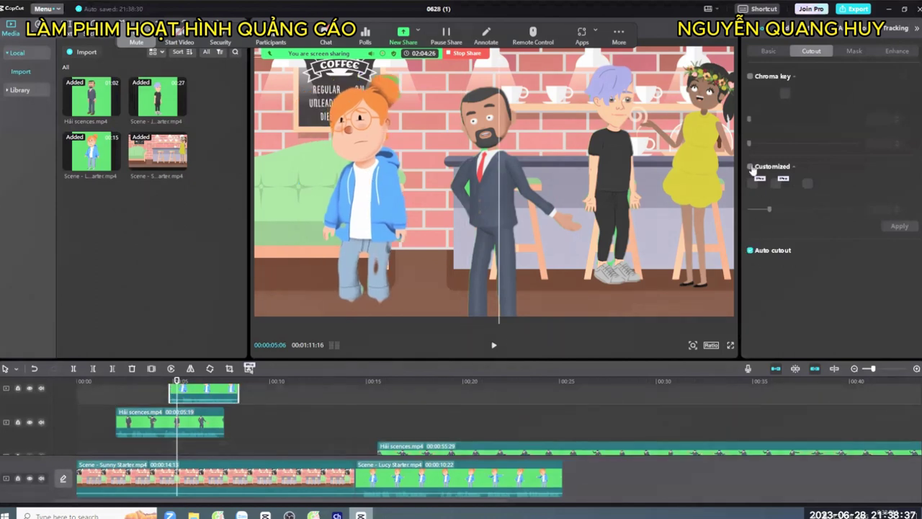
- Replace Auto cutout on the short Lucy Starter piece with a Chroma key that picks the green background, at strength 4
click(750, 76)
click(749, 250)
click(786, 92)
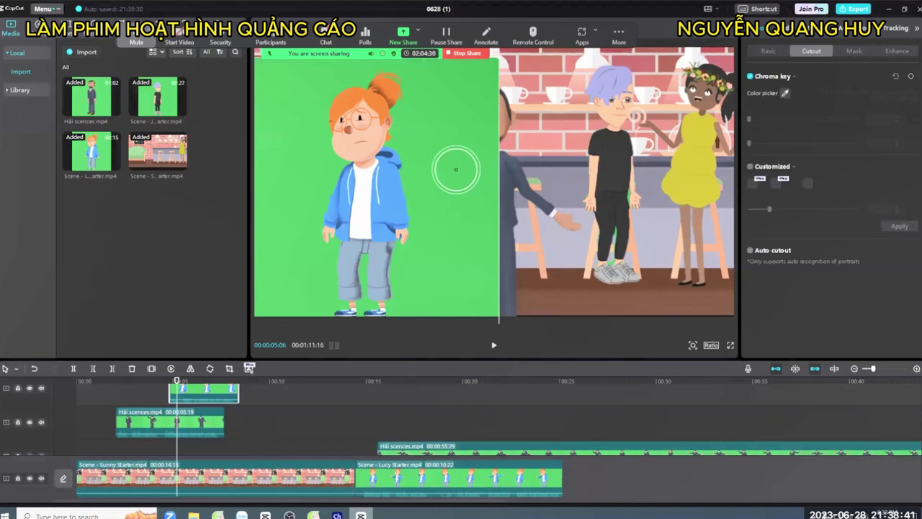
click(456, 170)
mouse_move(756, 120)
mouse_down()
mouse_move(764, 121)
mouse_move(748, 122)
mouse_move(756, 124)
mouse_up()
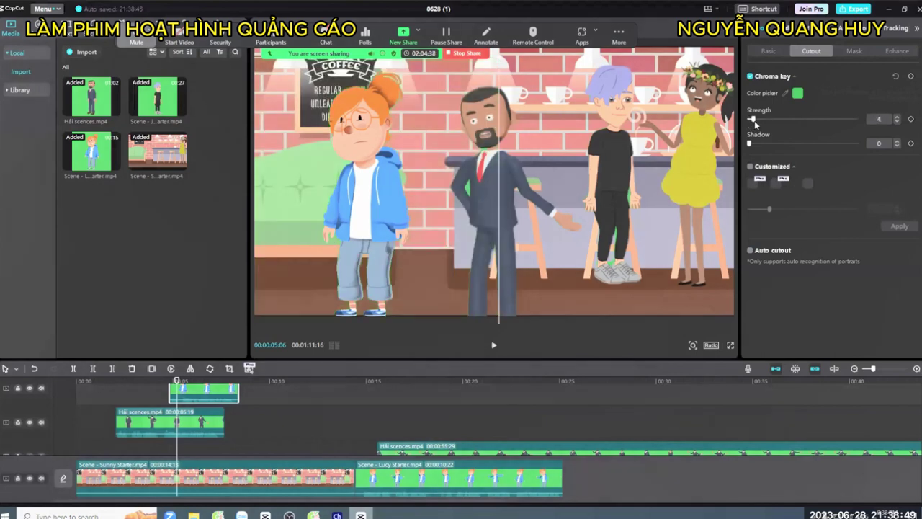
- Mirror the short Lucy Starter piece, scale it down slightly and stand Lucy between the sofa and the man in the suit
click(191, 368)
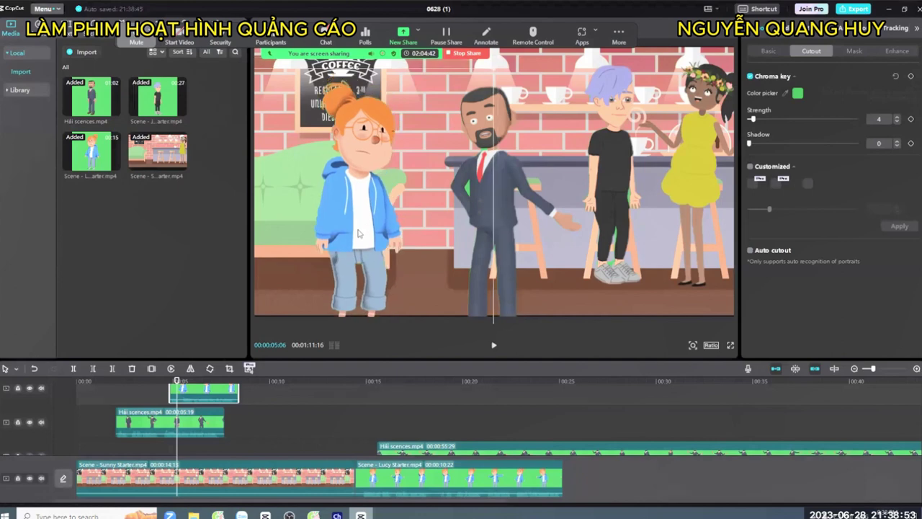
drag(494, 84, 474, 105)
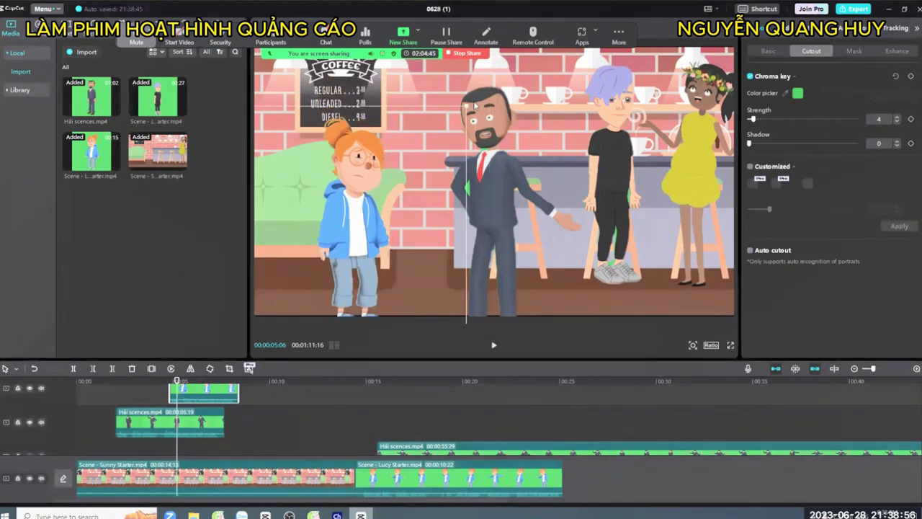
drag(402, 170, 424, 151)
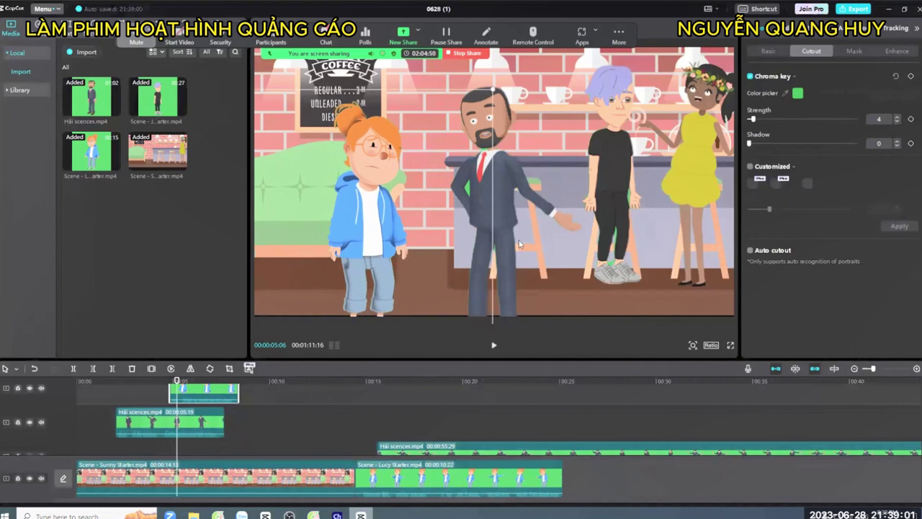
- Insert a freeze frame into the short Lucy Starter piece at 00:00:05:06
click(213, 422)
scroll(208, 424, down, 1)
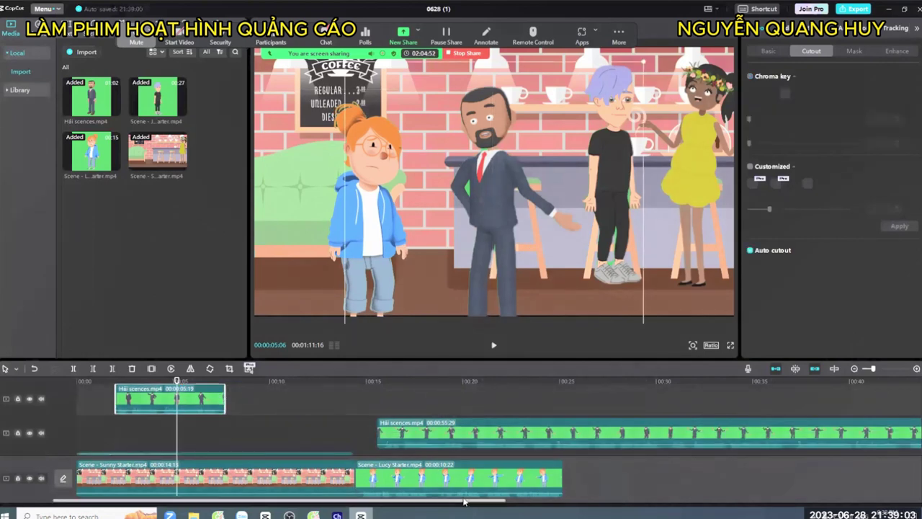
scroll(189, 430, up, 1)
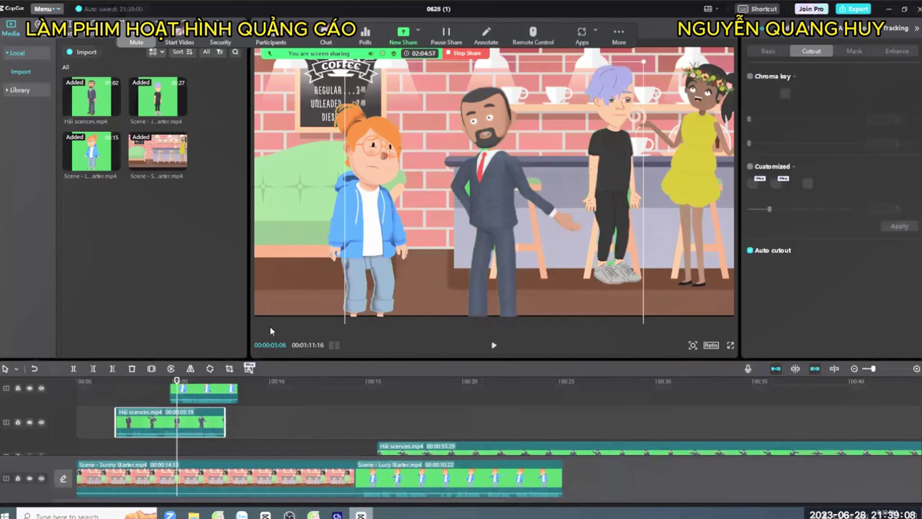
click(331, 239)
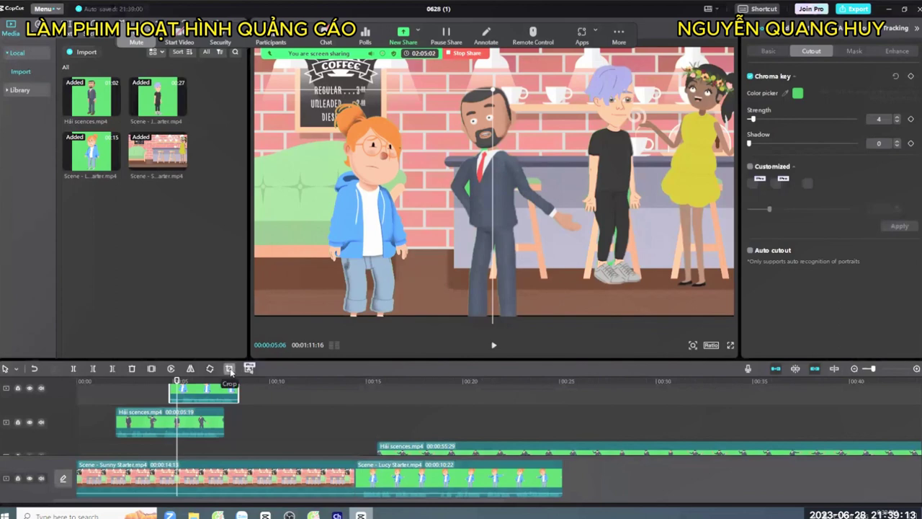
click(152, 369)
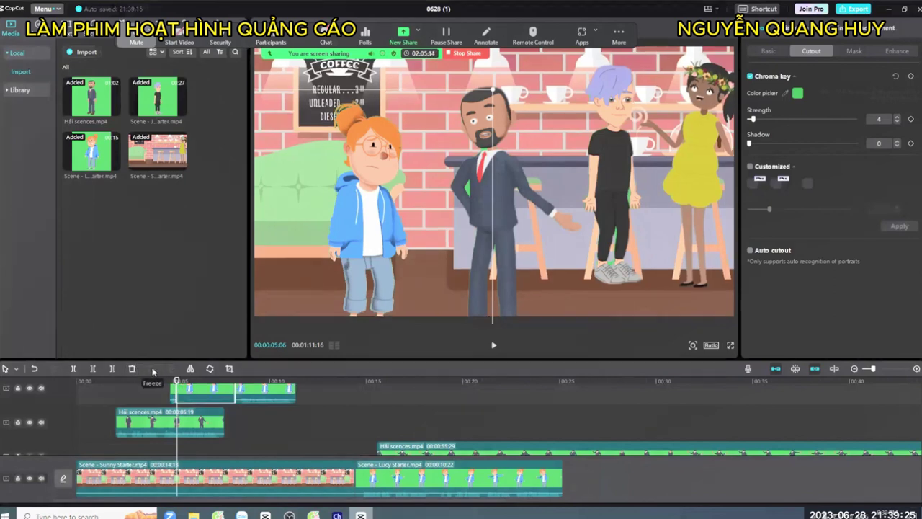
- Move Lucy's freeze frame and the short Hải scences.mp4 piece to the start of the timeline
drag(209, 396, 124, 399)
key(Delete)
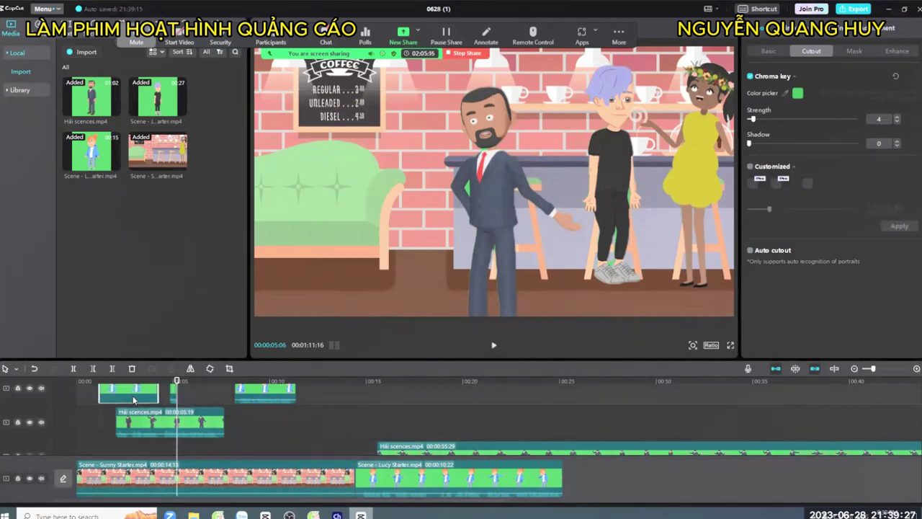
key(ctrl+z)
key(ctrl+z)
key(ctrl+z)
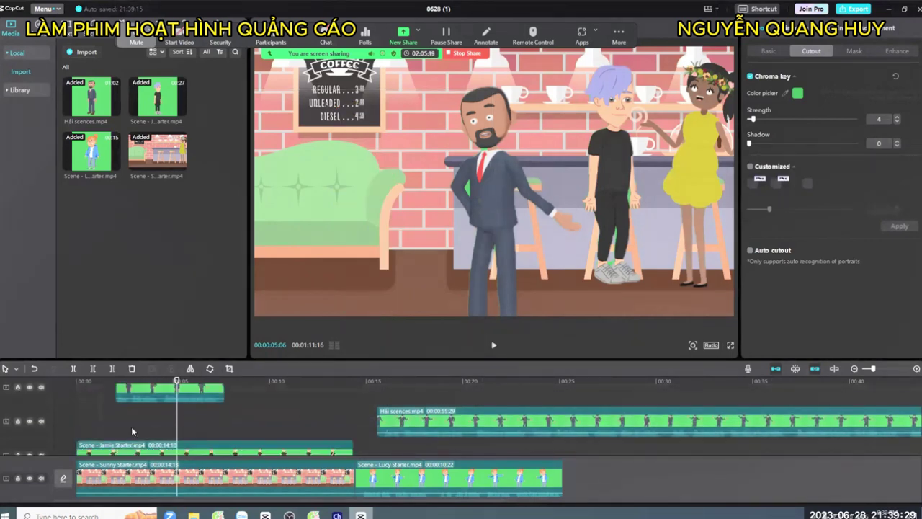
key(ctrl+shift+z)
key(ctrl+shift+z)
key(ctrl+shift+z)
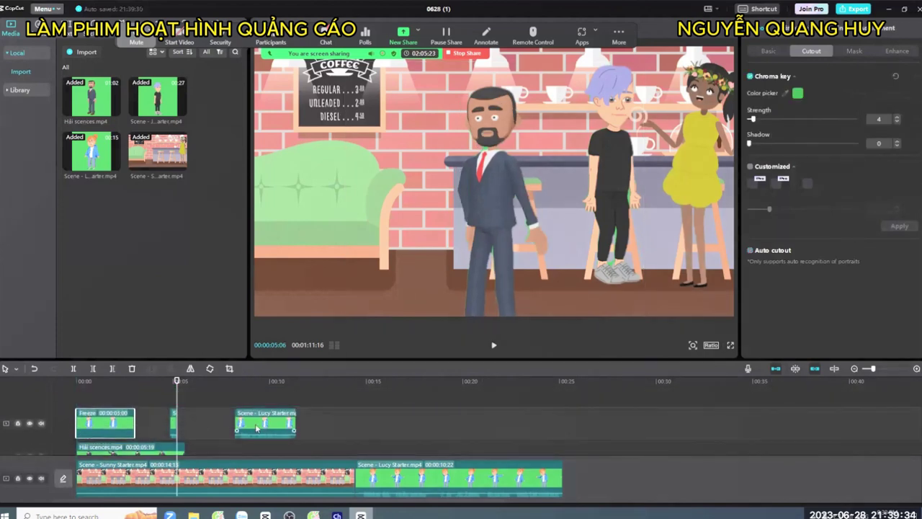
- Place the two remaining short Lucy Starter pieces back to back on the freeze frame's track, starting where the Hải scences.mp4 piece ends
drag(255, 428, 228, 438)
click(265, 434)
click(228, 432)
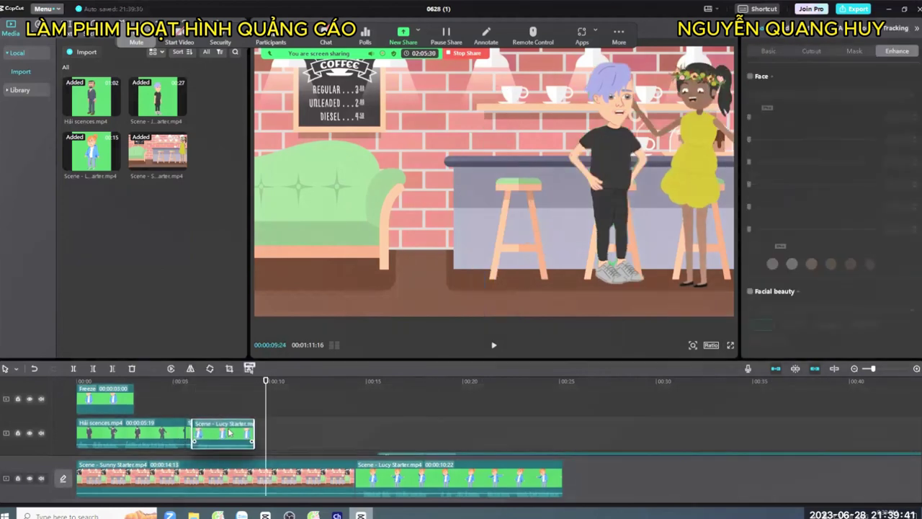
click(182, 431)
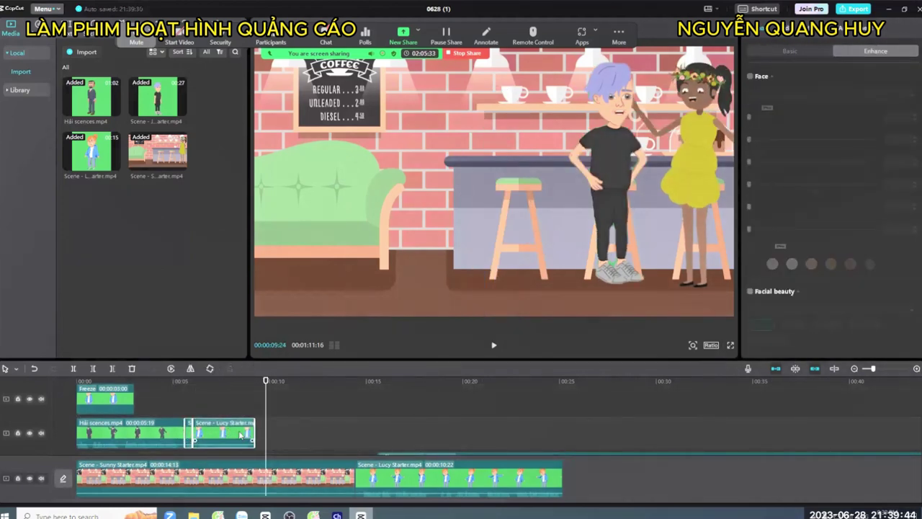
drag(240, 434, 215, 403)
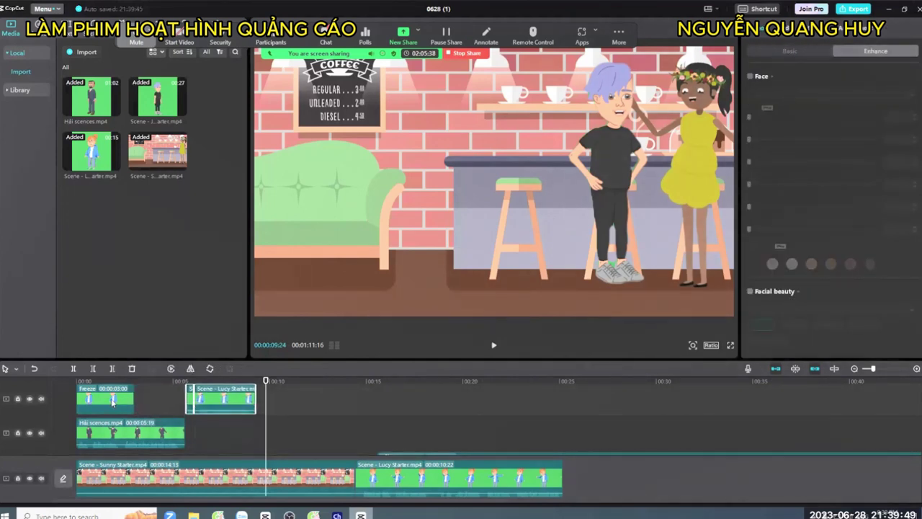
- Extend Lucy's freeze frame to 00:00:05:18 and insert a freeze frame into the short Hải scences.mp4 piece at that time
drag(132, 398, 184, 389)
click(169, 441)
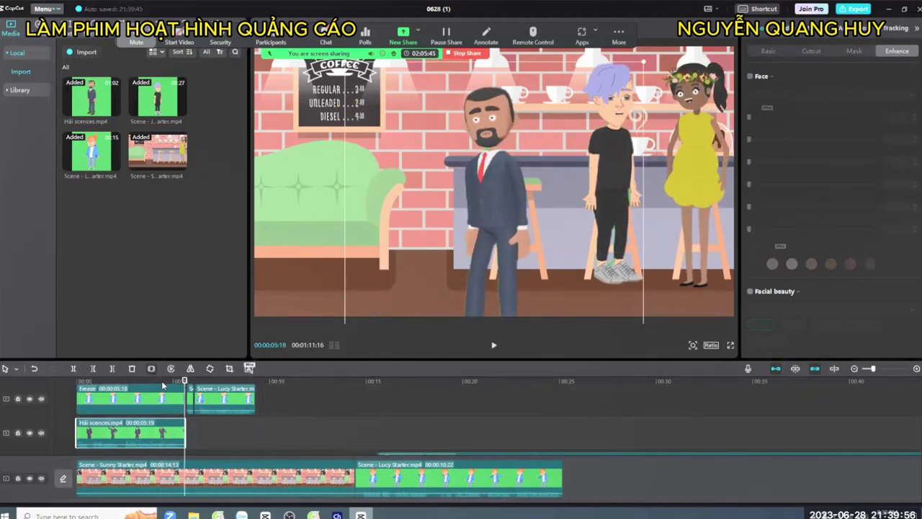
click(151, 368)
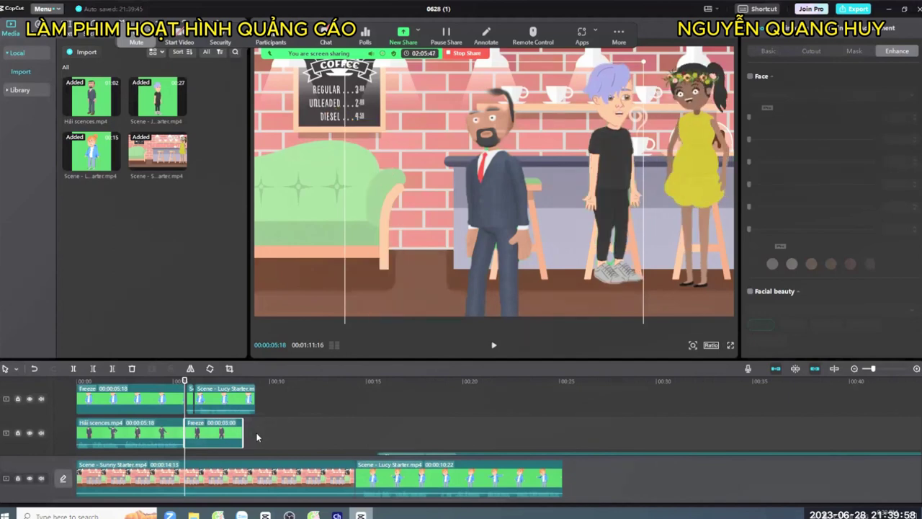
- Extend the Hải scences.mp4 freeze frame to 00:00:03:19 so that it ends level with the Lucy Starter piece above it
click(256, 433)
click(268, 434)
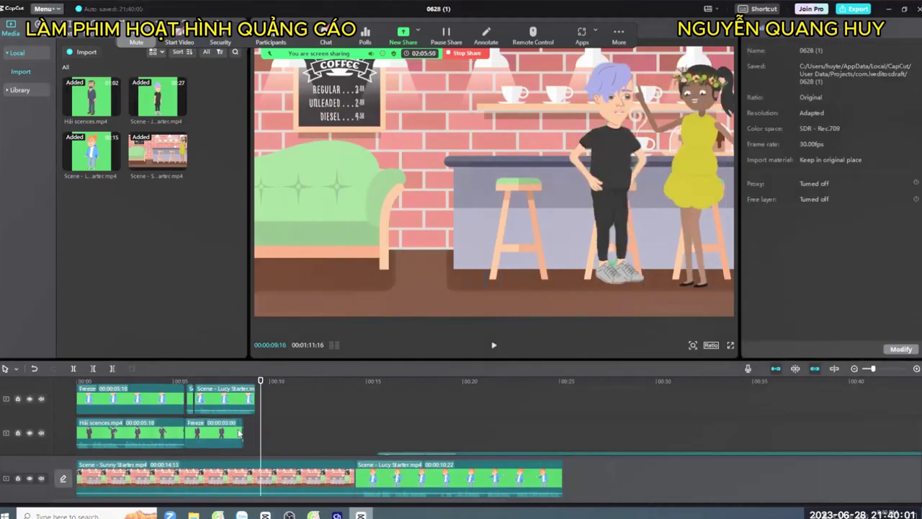
click(239, 434)
mouse_move(238, 434)
mouse_down()
mouse_move(332, 434)
mouse_move(220, 436)
mouse_up()
click(225, 432)
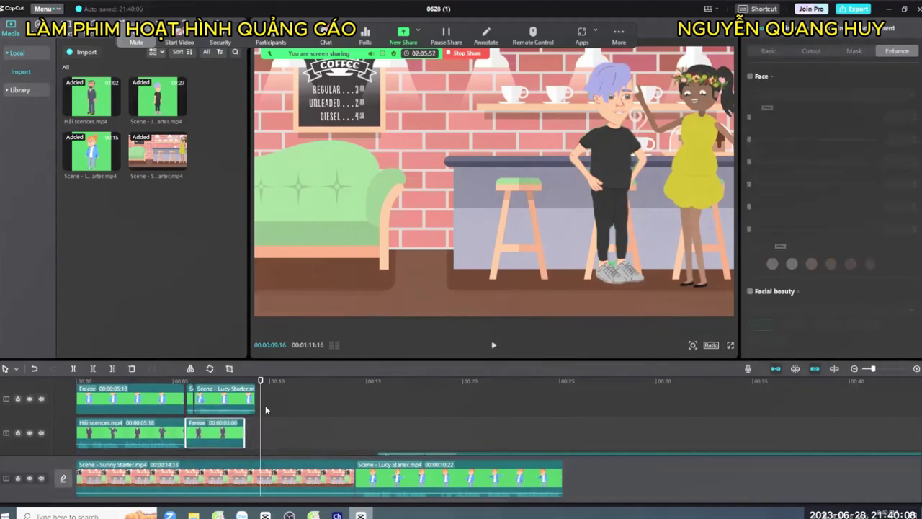
click(220, 402)
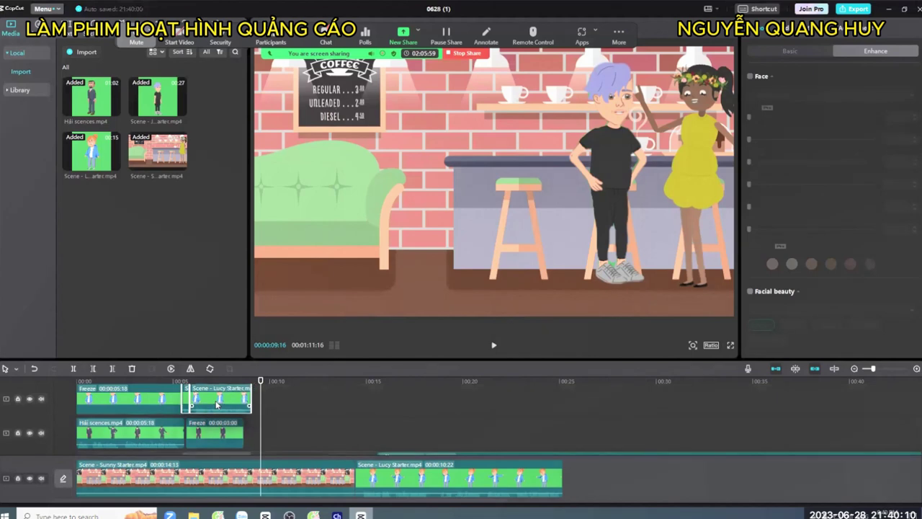
drag(218, 438, 256, 433)
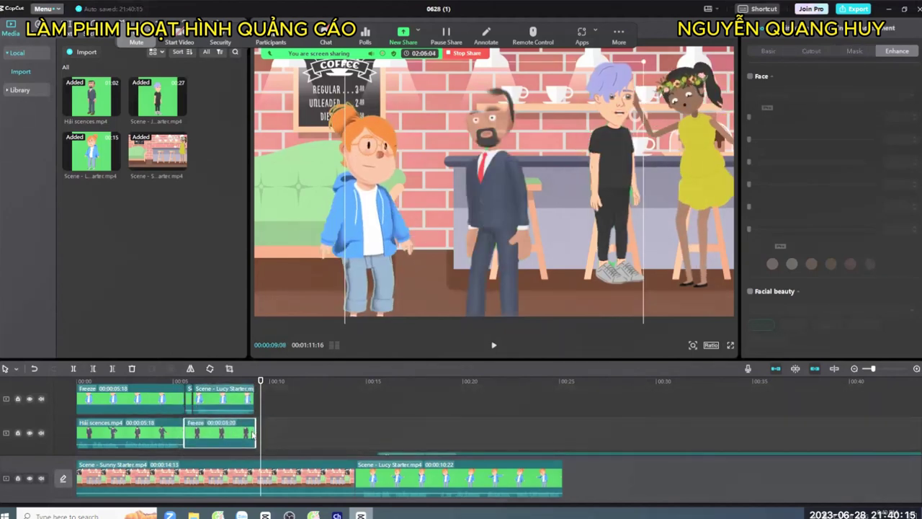
click(244, 399)
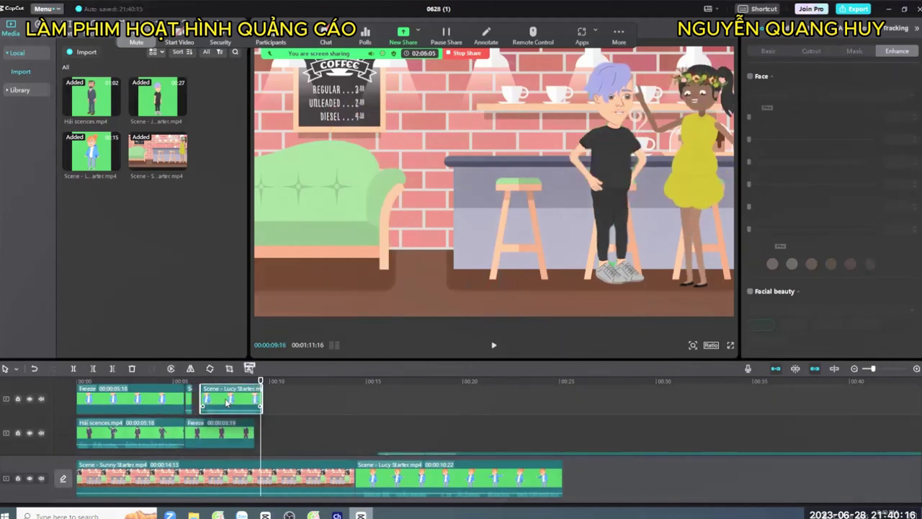
click(266, 408)
key(w)
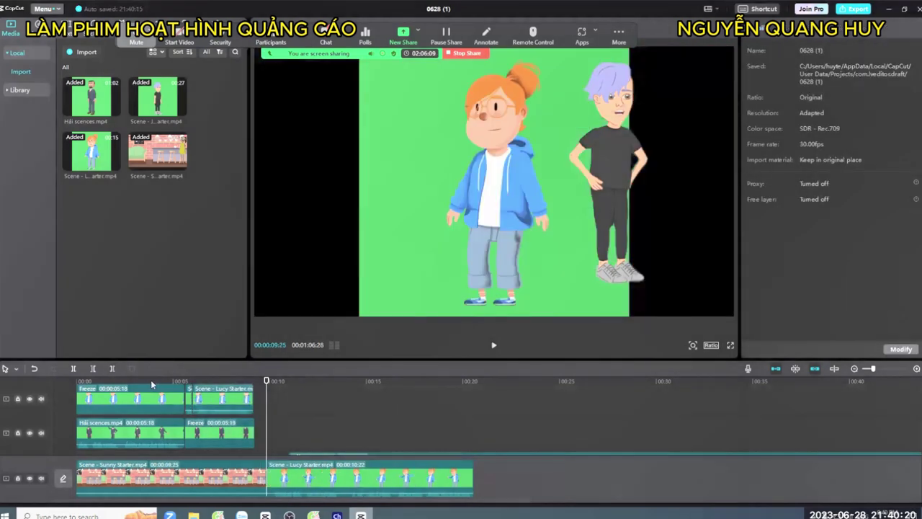
key(ctrl+z)
- Play the layered café scene from the start through the end of the character clips
drag(183, 380, 73, 379)
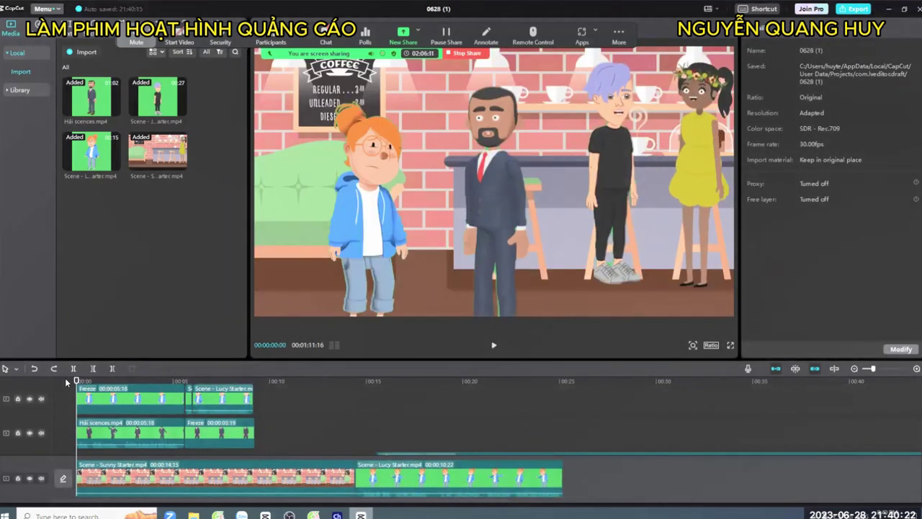
key(space)
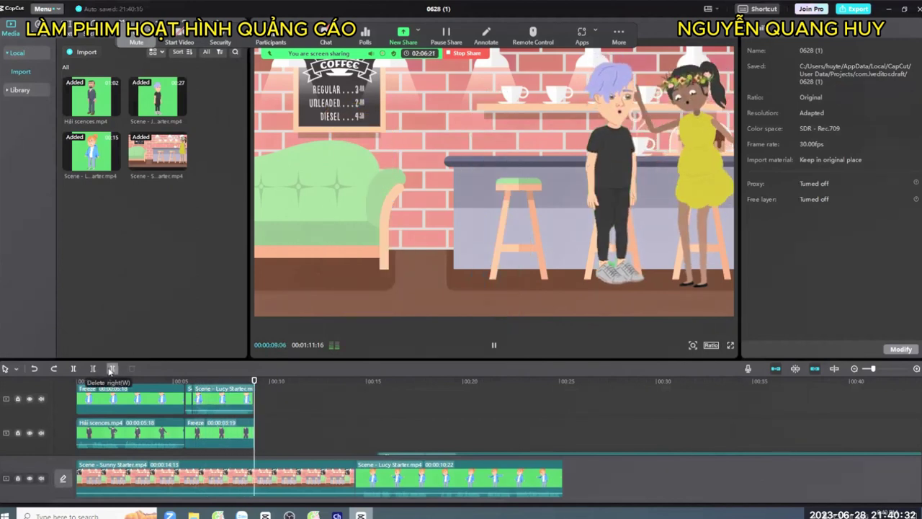
key(space)
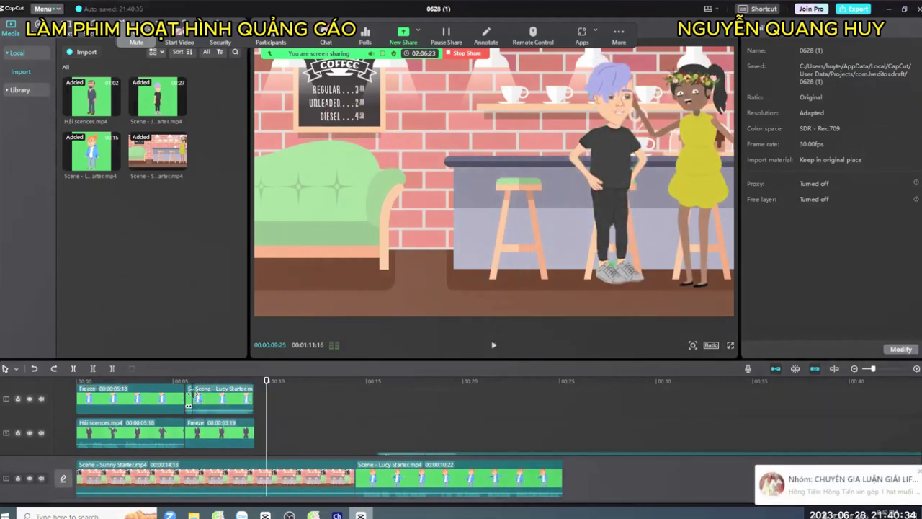
- Insert a 3-second freeze frame into the tiny Lucy Starter piece that follows the first freeze frame, at 00:00:05:19
click(187, 395)
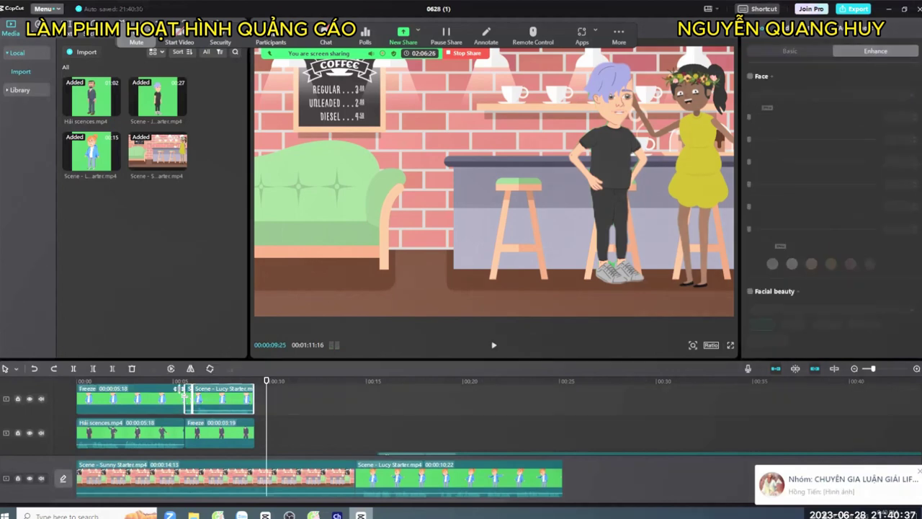
drag(183, 394, 188, 395)
click(286, 407)
click(189, 403)
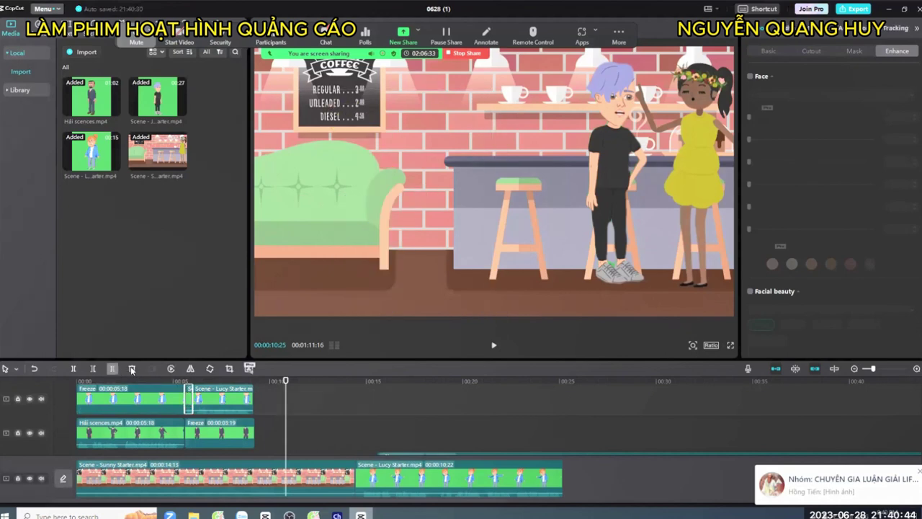
click(185, 382)
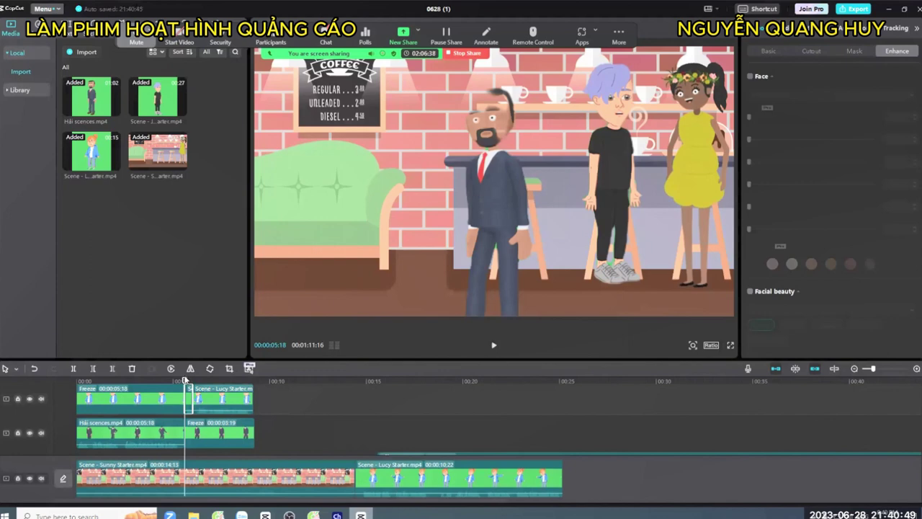
click(186, 381)
drag(185, 381, 185, 381)
click(152, 369)
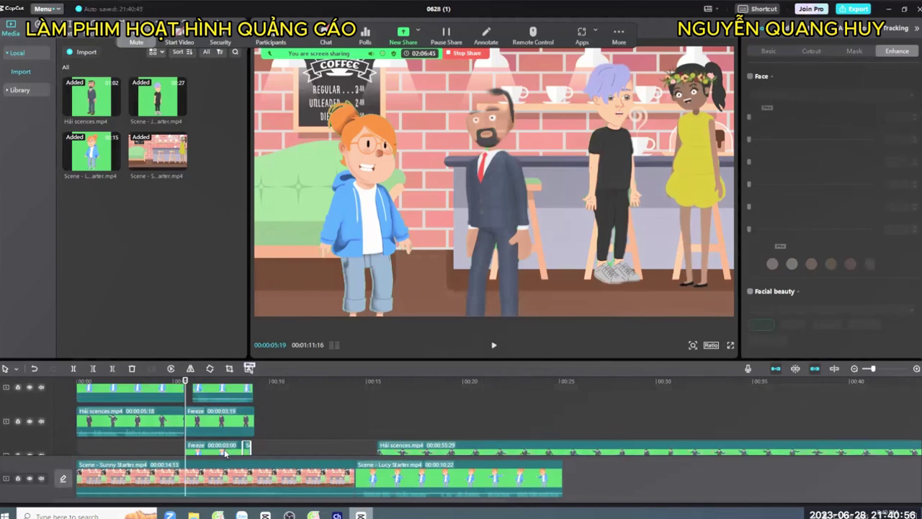
- Undo the freeze frame in the tiny Lucy Starter piece and the lengthening of Lucy's first freeze frame
drag(224, 452, 289, 432)
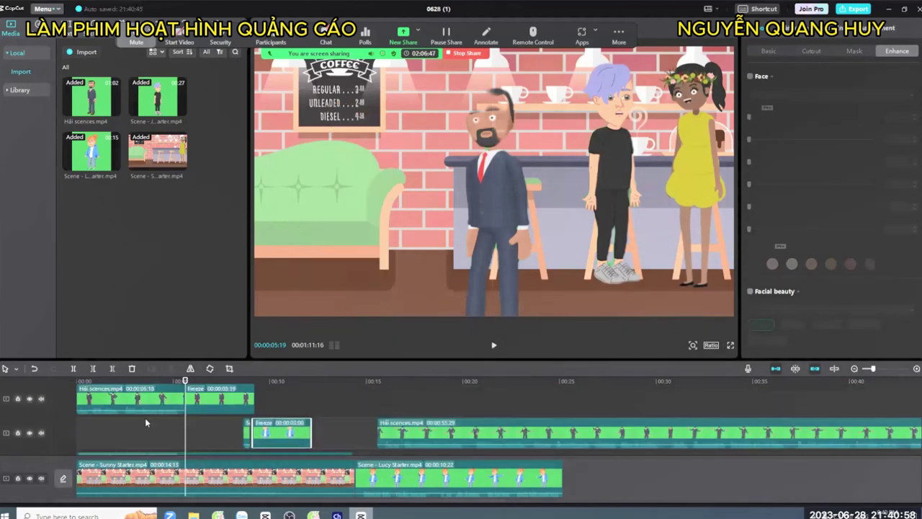
key(ctrl+z)
key(ctrl+z)
key(ctrl+z)
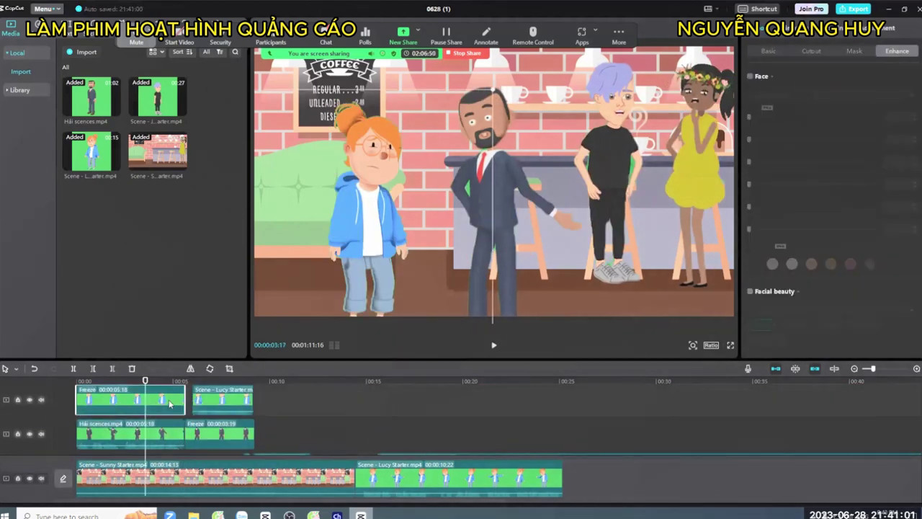
key(ctrl+z)
key(ctrl+z)
key(ctrl+z)
key(ctrl+z)
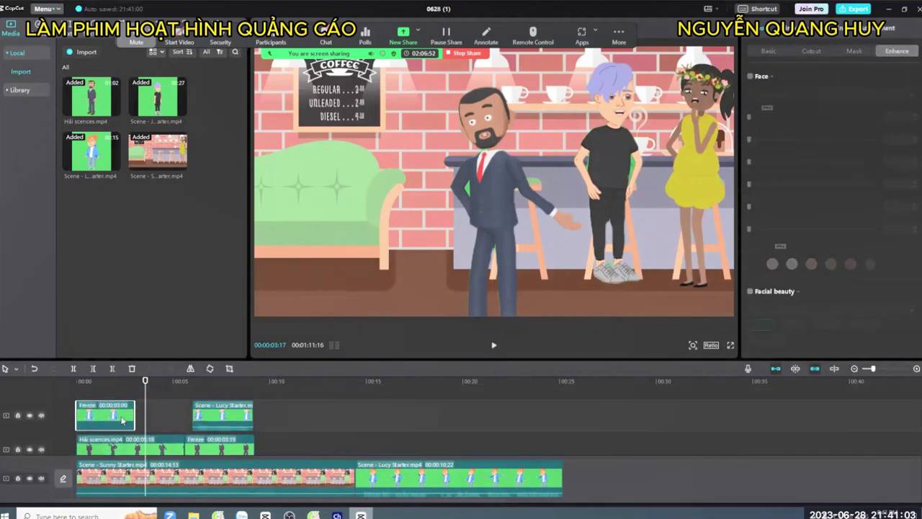
- Extend Lucy's first freeze frame to 00:00:05:15
drag(133, 416, 183, 417)
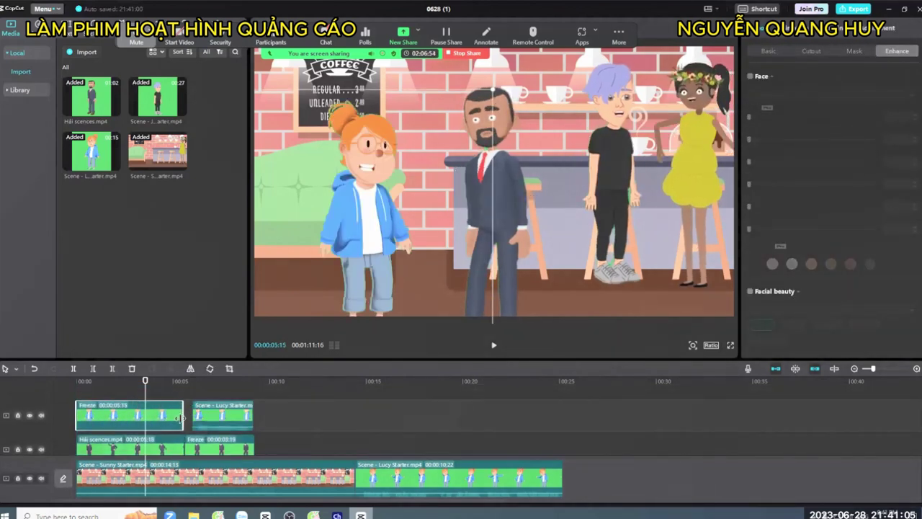
key(ctrl+z)
key(ctrl+z)
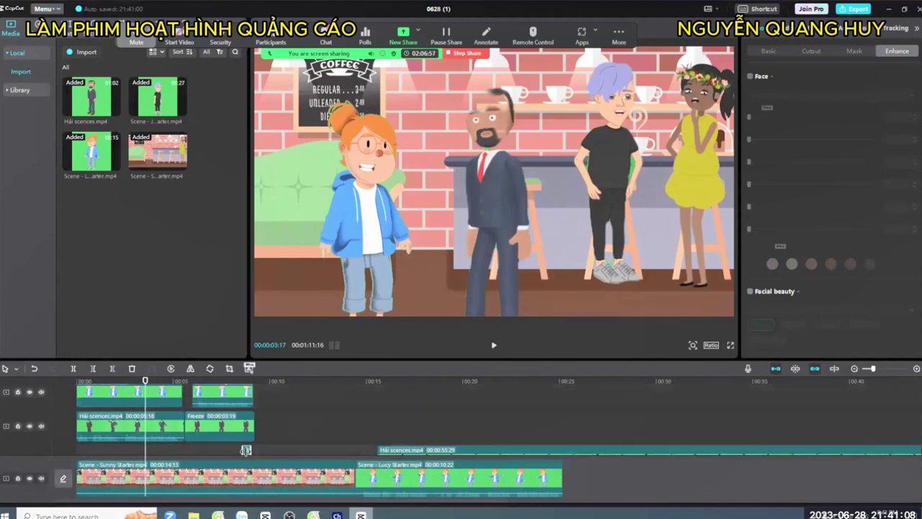
- Delete the tiny leftover Lucy Starter piece and move the longer Lucy Starter clip left to follow the freeze frame
key(ctrl+z)
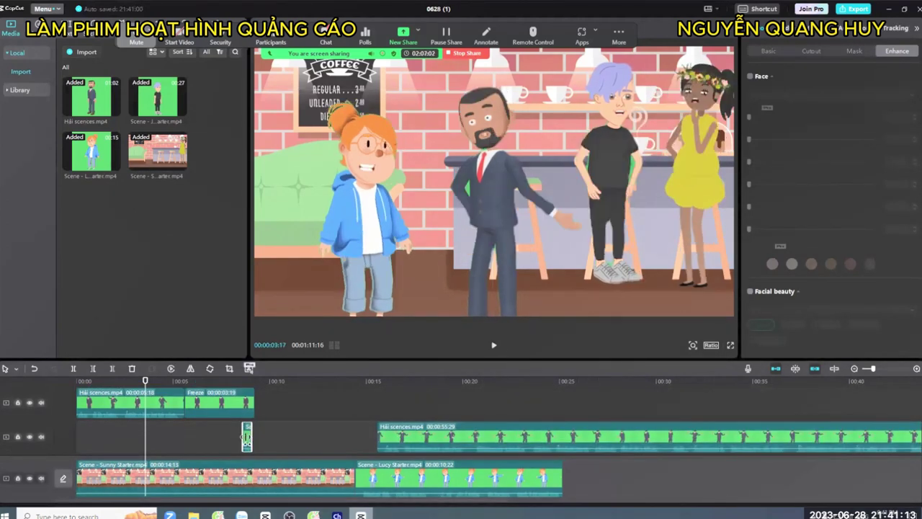
key(ctrl+shift+z)
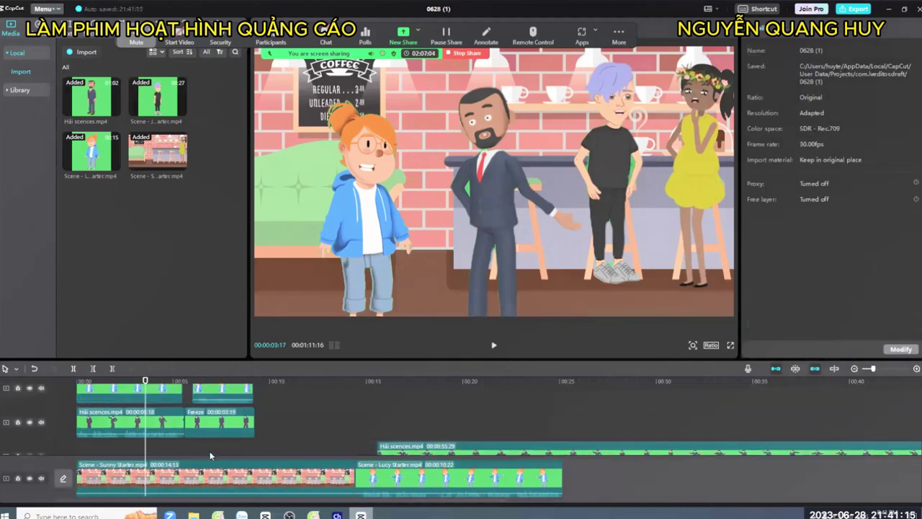
click(211, 395)
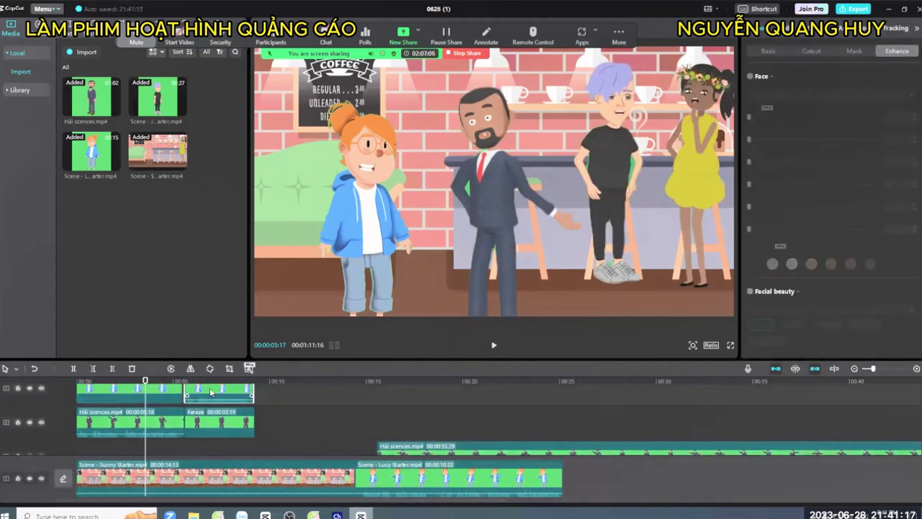
key(ctrl+z)
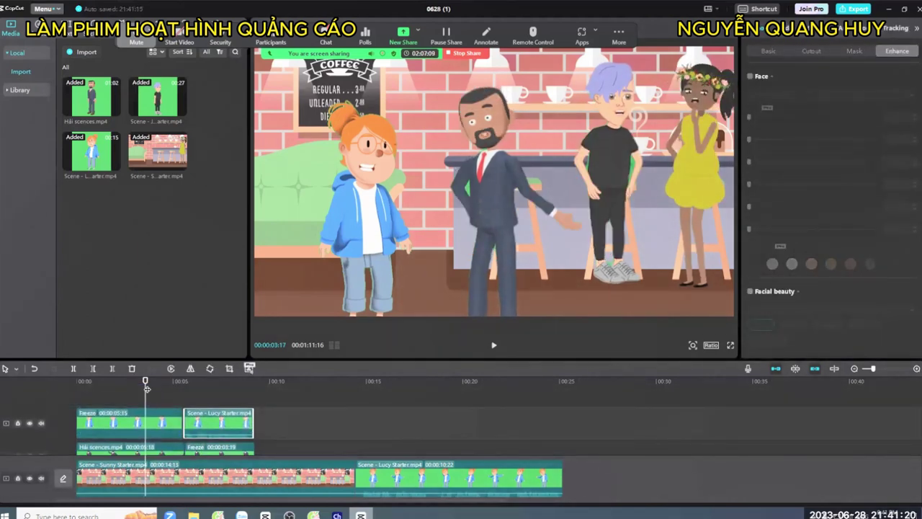
- Play the café scene from the start to check the change from Lucy's freeze frame to her moving clip
click(79, 386)
key(space)
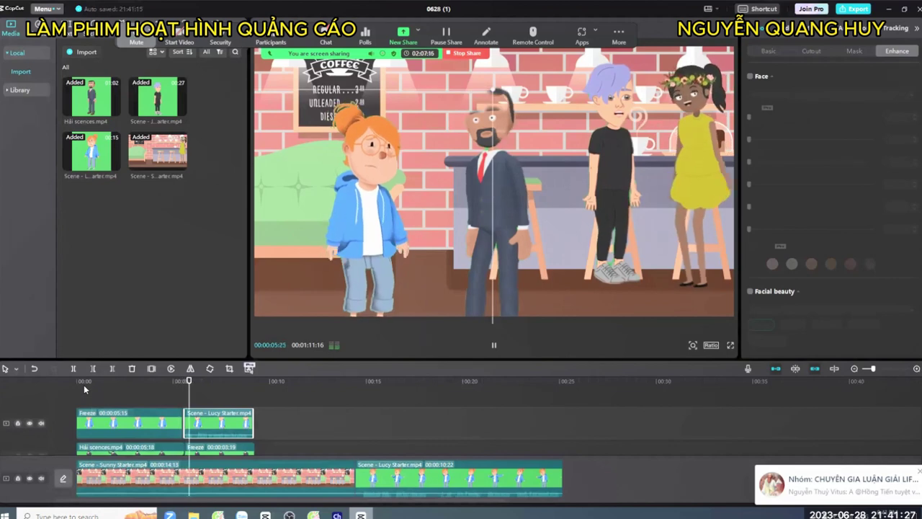
key(space)
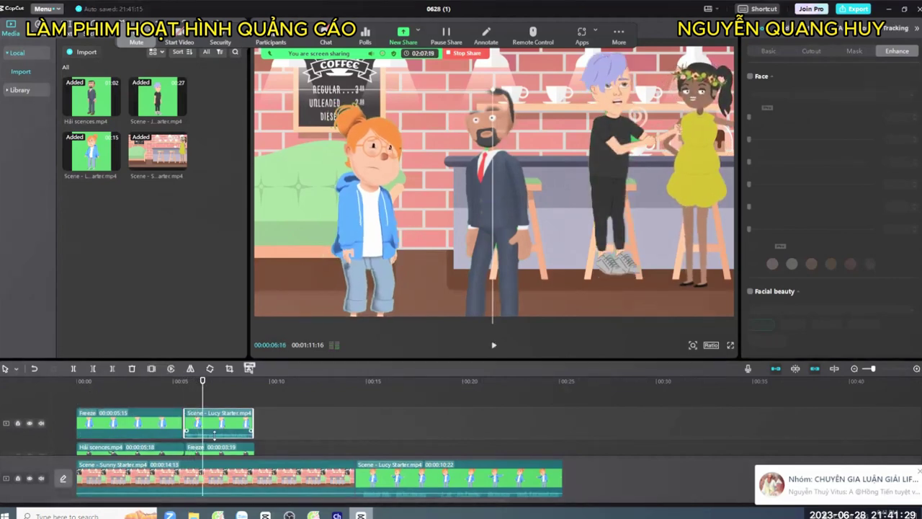
drag(200, 435, 200, 416)
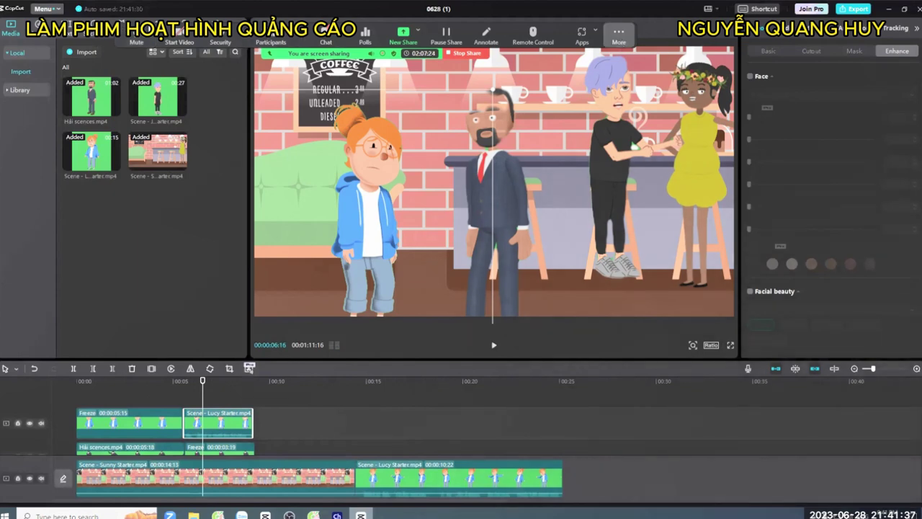
- Try to add a Mix transition between Lucy's freeze frame and the Lucy Starter clip
click(155, 22)
drag(179, 137, 159, 389)
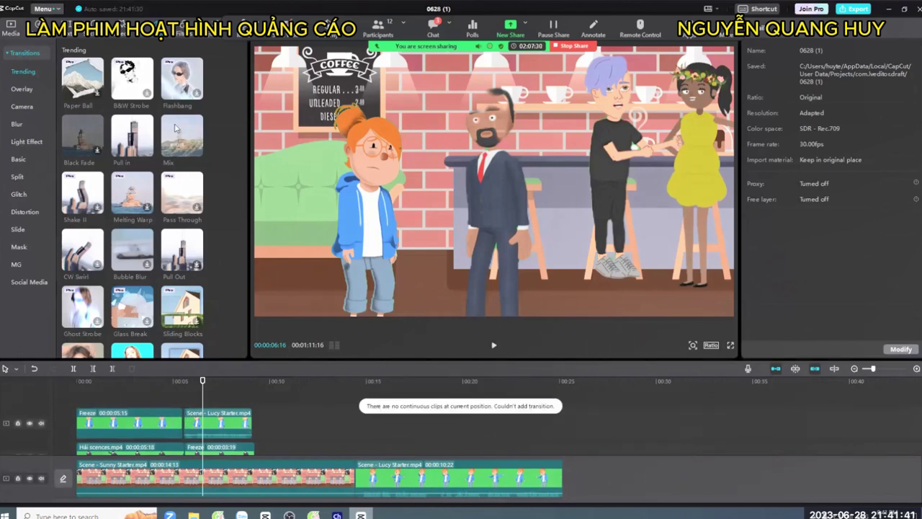
drag(176, 128, 175, 407)
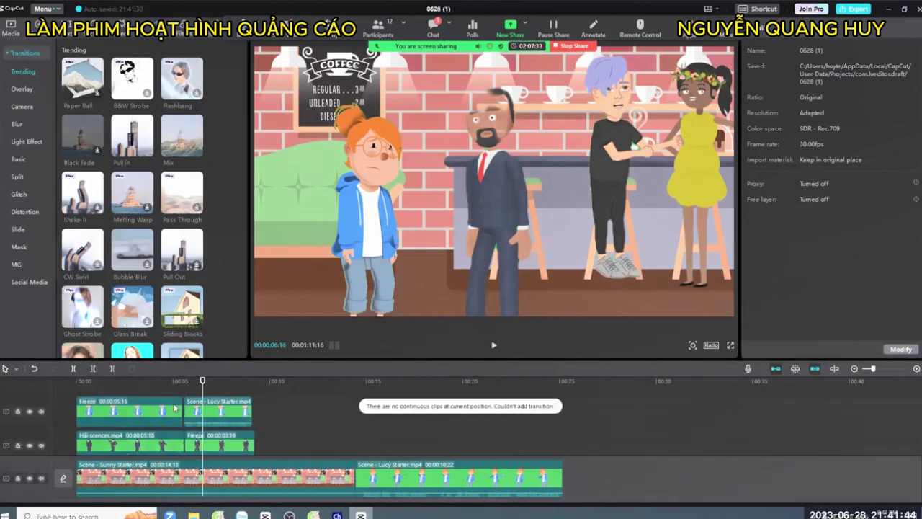
drag(165, 287, 175, 404)
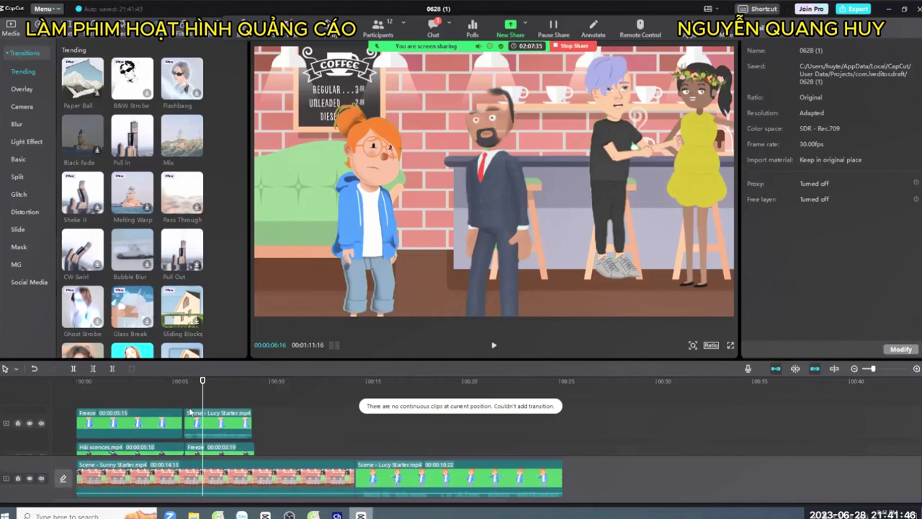
- Extend Lucy's freeze frame to 00:00:05:17 so it meets the Lucy Starter clip, and play the scene again
click(153, 381)
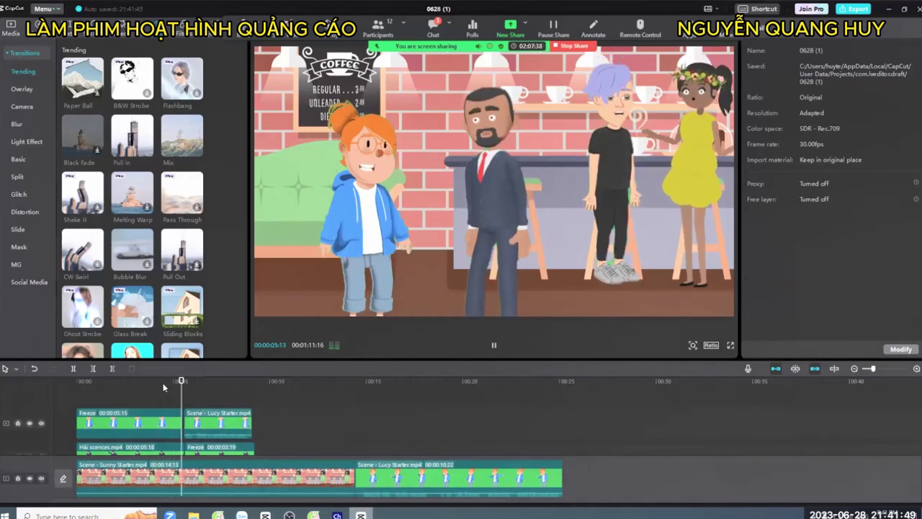
click(167, 422)
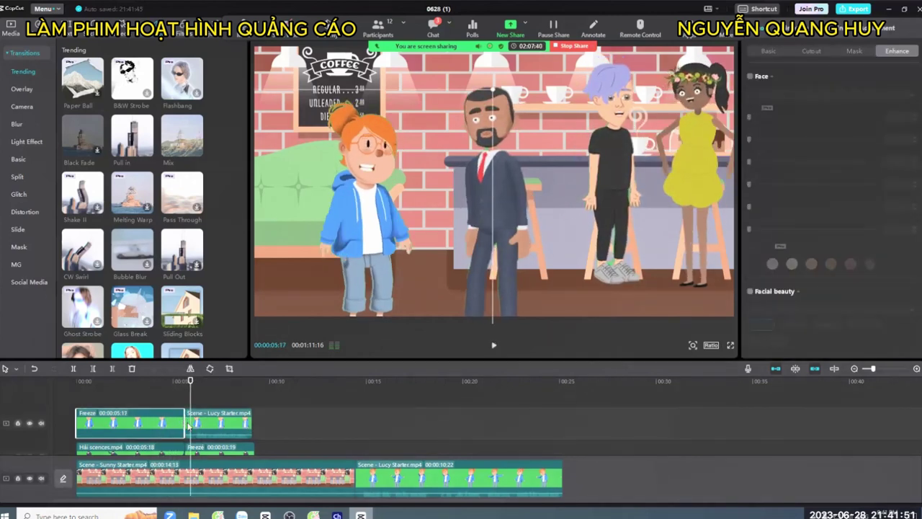
click(161, 382)
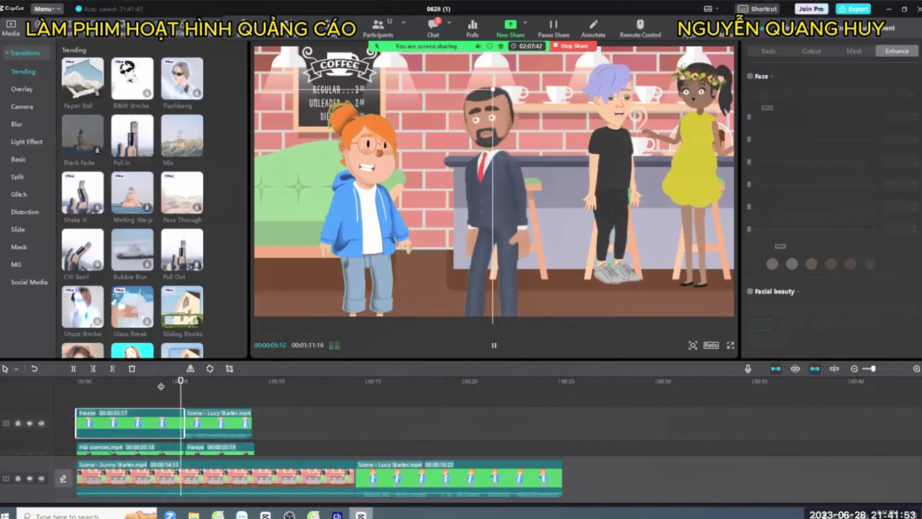
drag(289, 412, 51, 388)
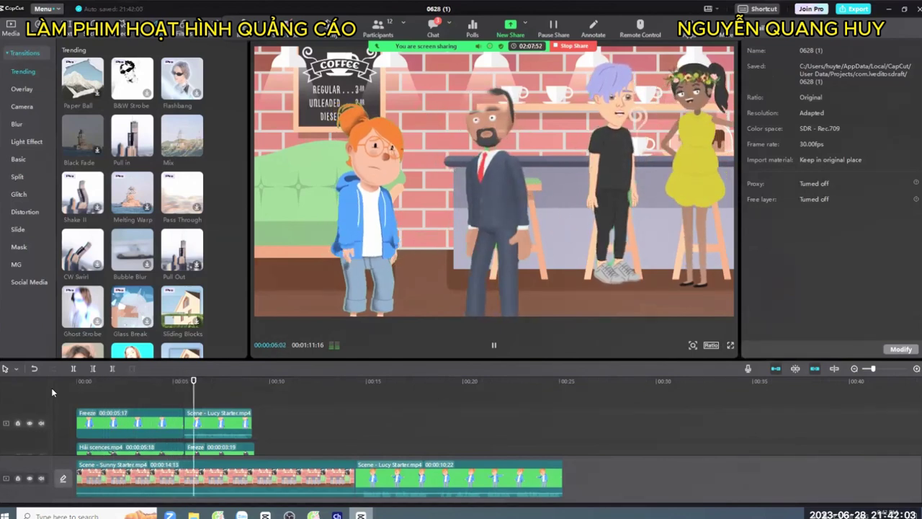
key(space)
- Replace the auto cutout on the Hải scences.mp4 freeze frame with a green chroma key at strength 11
click(219, 447)
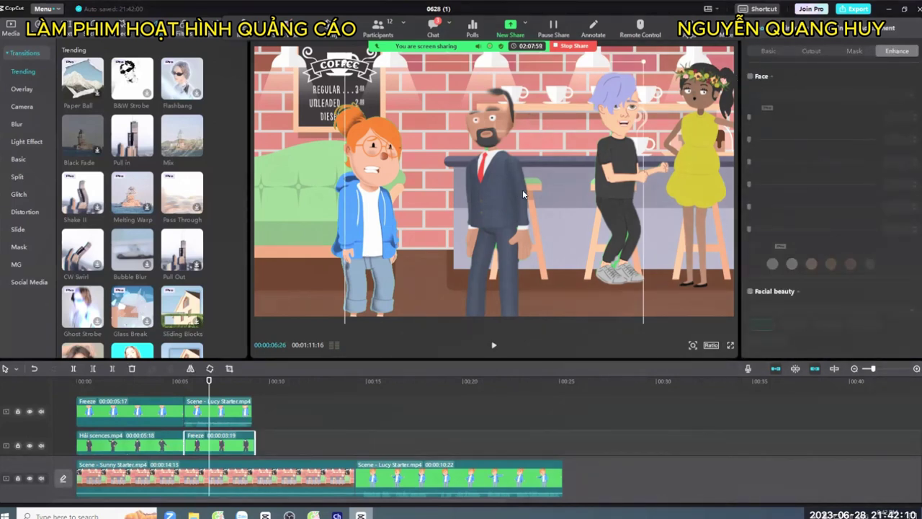
click(765, 52)
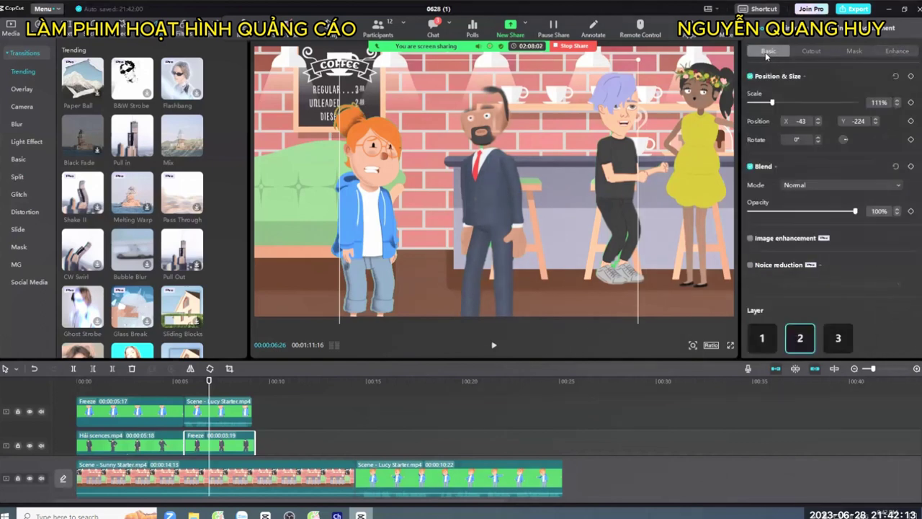
click(814, 51)
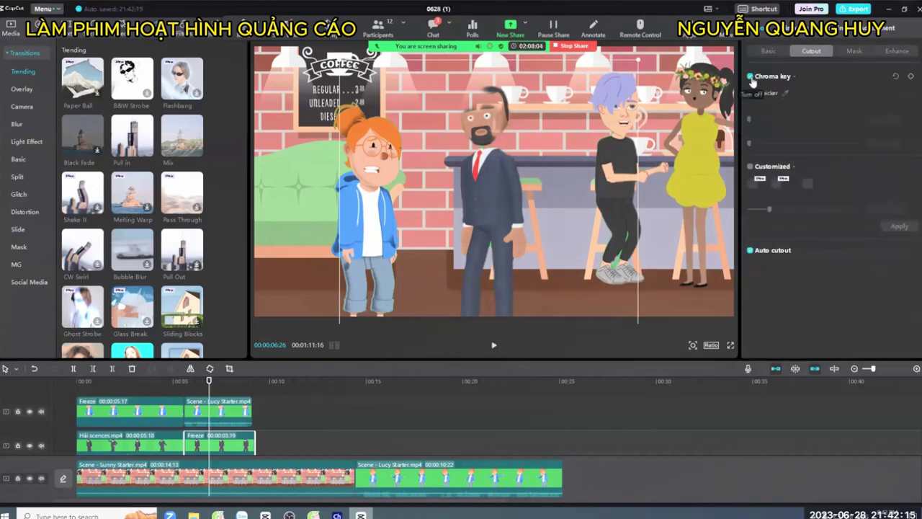
click(749, 251)
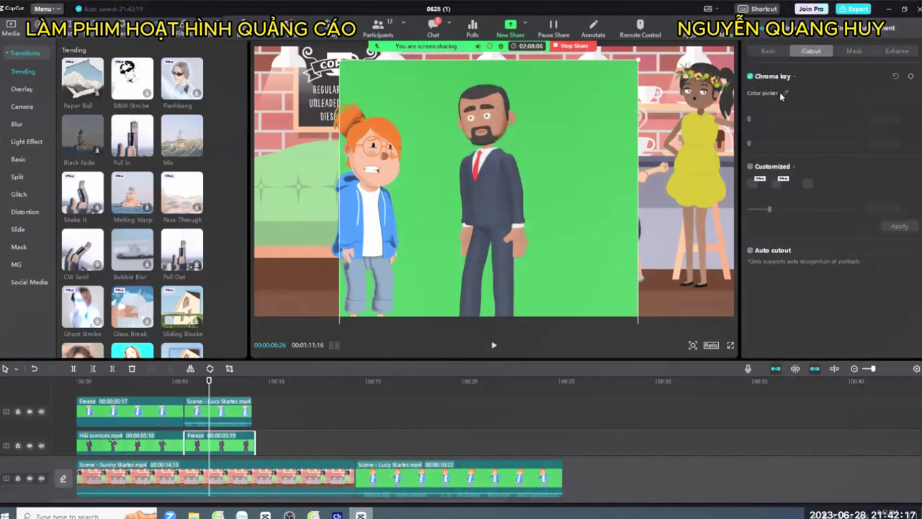
click(590, 154)
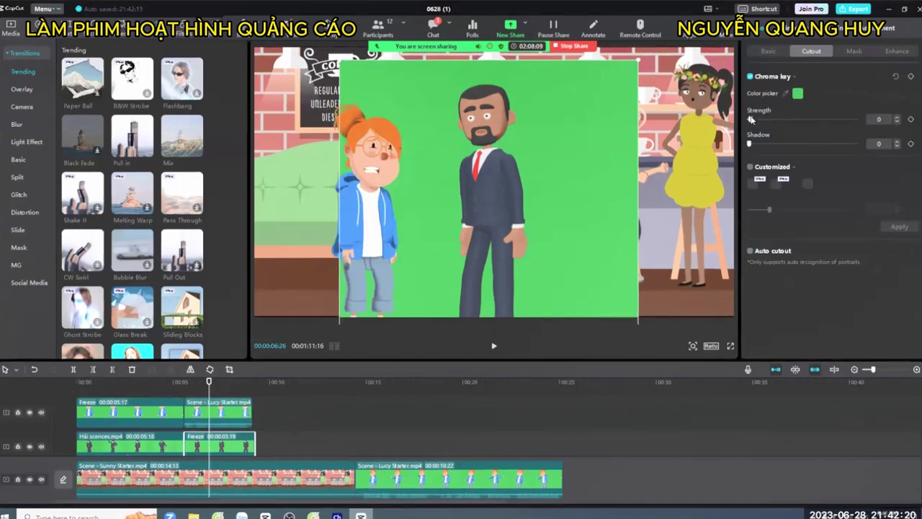
drag(749, 120, 753, 120)
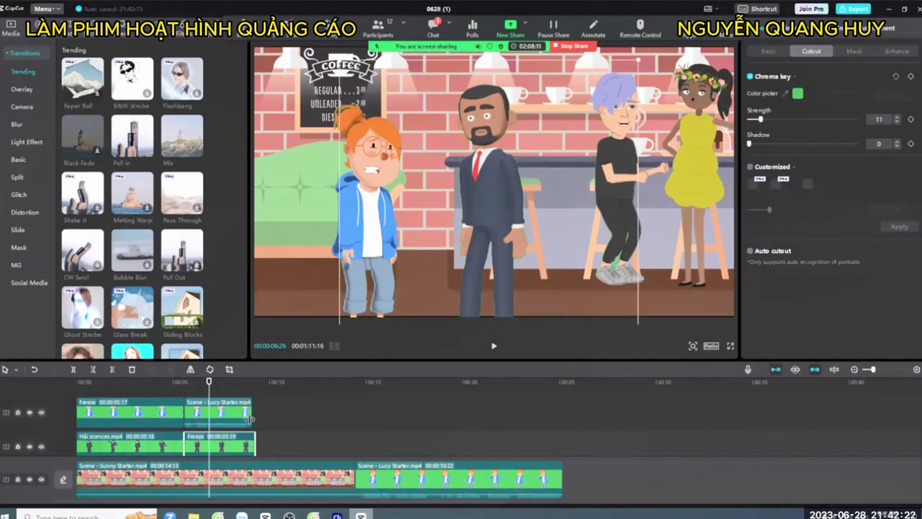
- Key out the green background of the first Hải scences.mp4 clip with a chroma key at strength 6
click(153, 442)
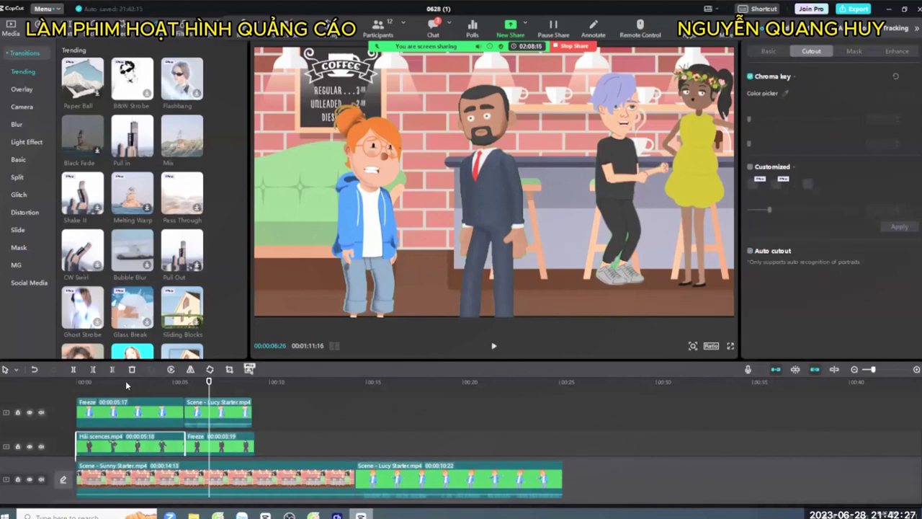
click(127, 383)
click(783, 92)
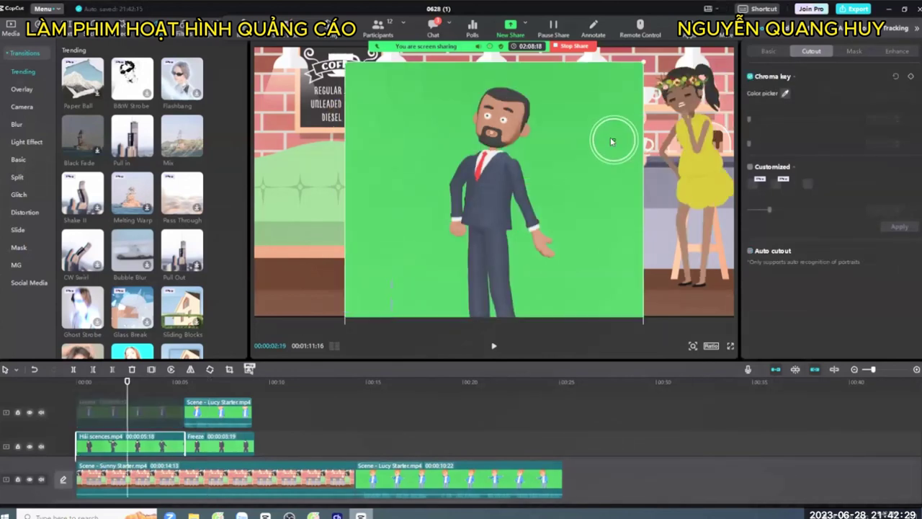
click(611, 139)
click(755, 118)
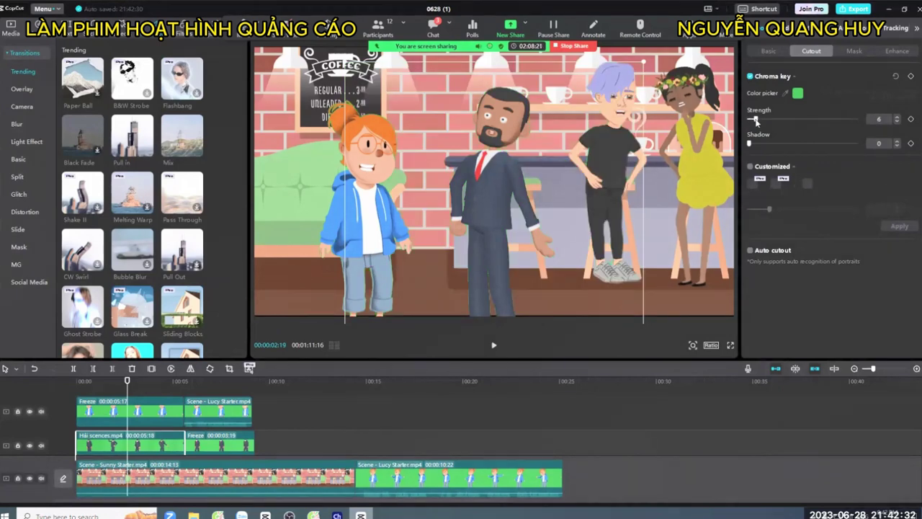
- Play the keyed café scene from the start to the end of the character clips
click(533, 430)
key(Home)
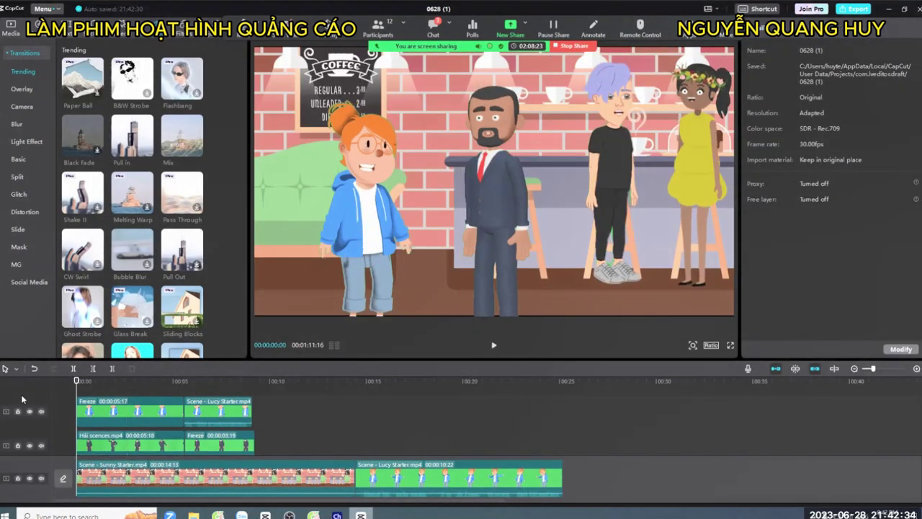
key(space)
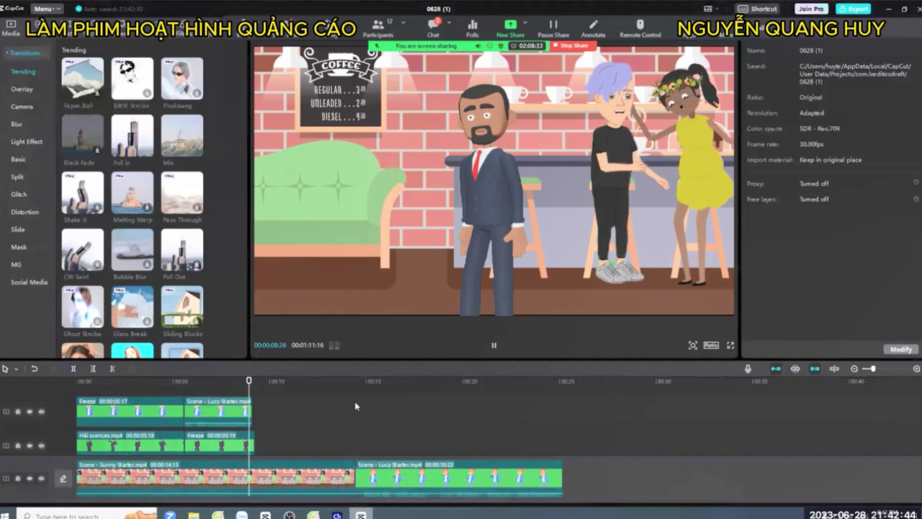
- Trim the ends of the Lucy Starter clip and the Hải freeze frame so both finish just before 9 seconds
click(229, 414)
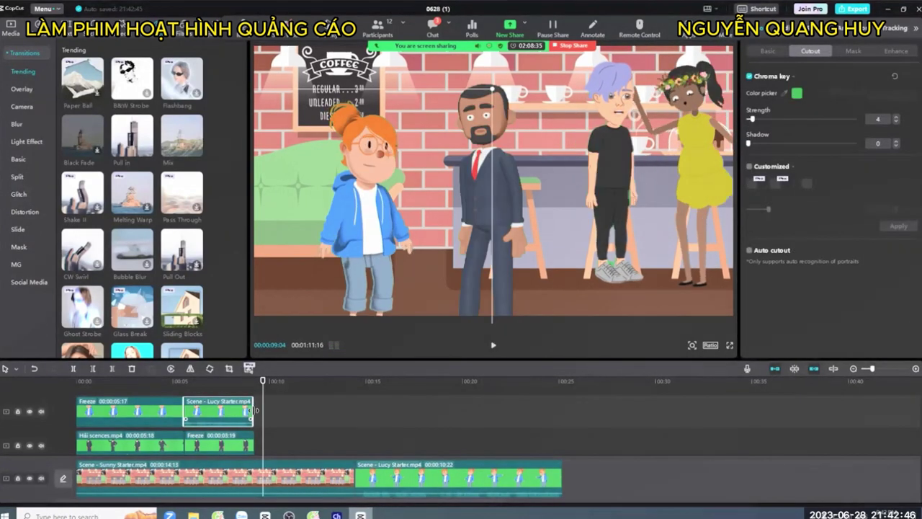
drag(251, 412, 249, 442)
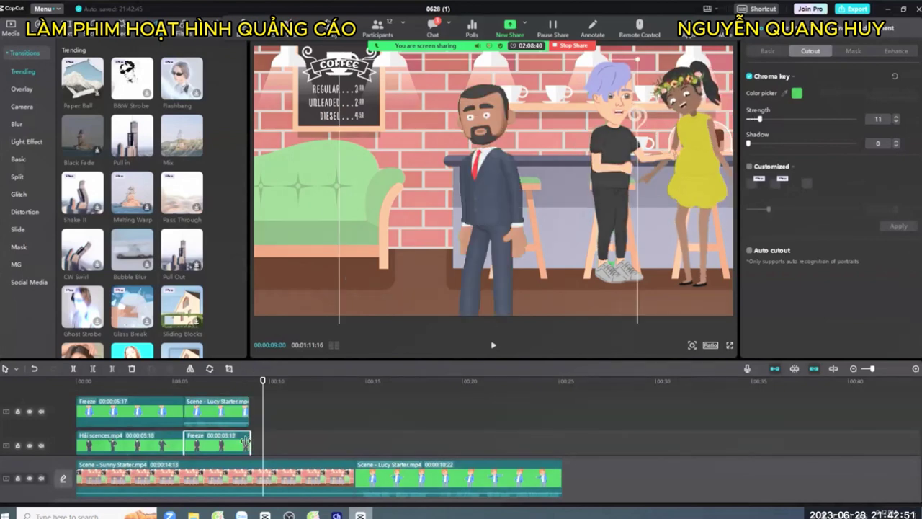
click(266, 424)
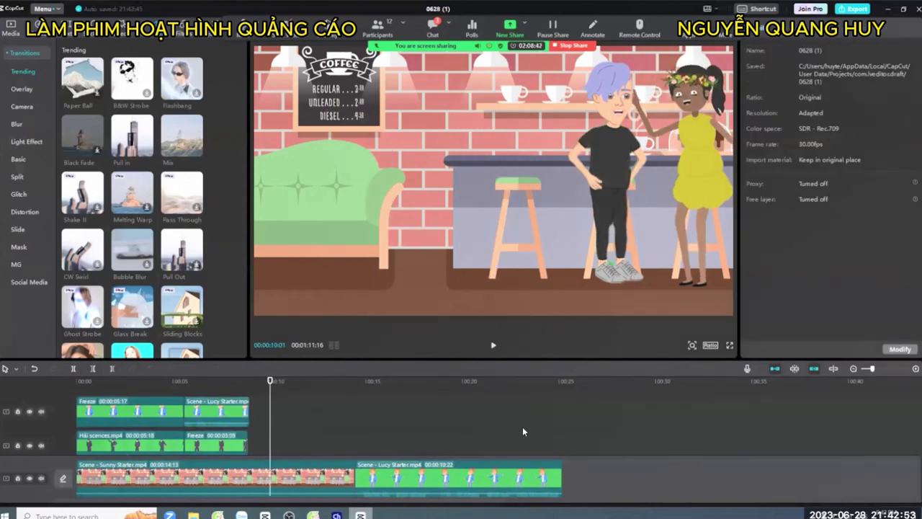
- Add Hải scences.mp4 to the end of the main track and trim off its beginning
click(356, 503)
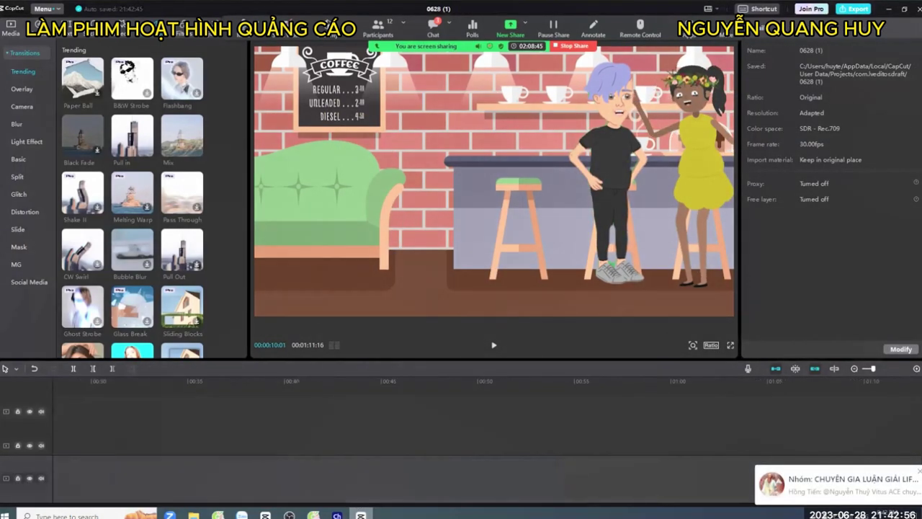
click(576, 382)
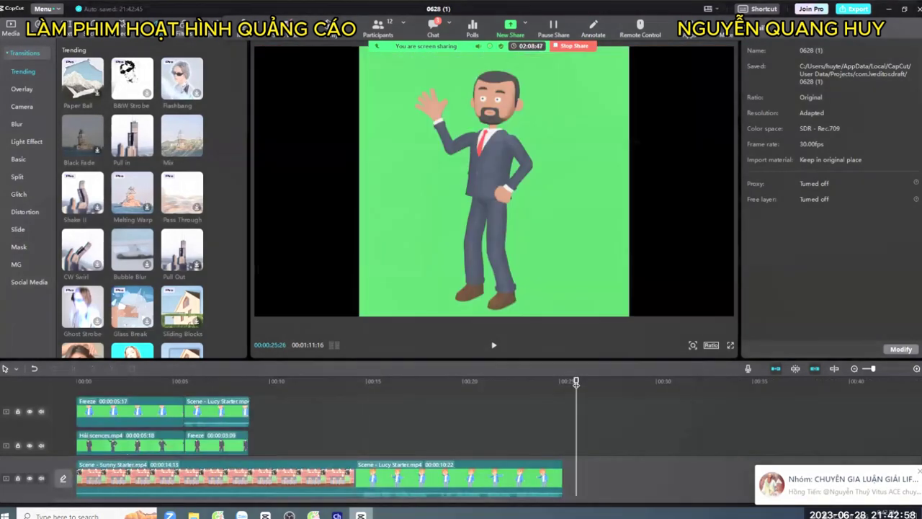
click(22, 37)
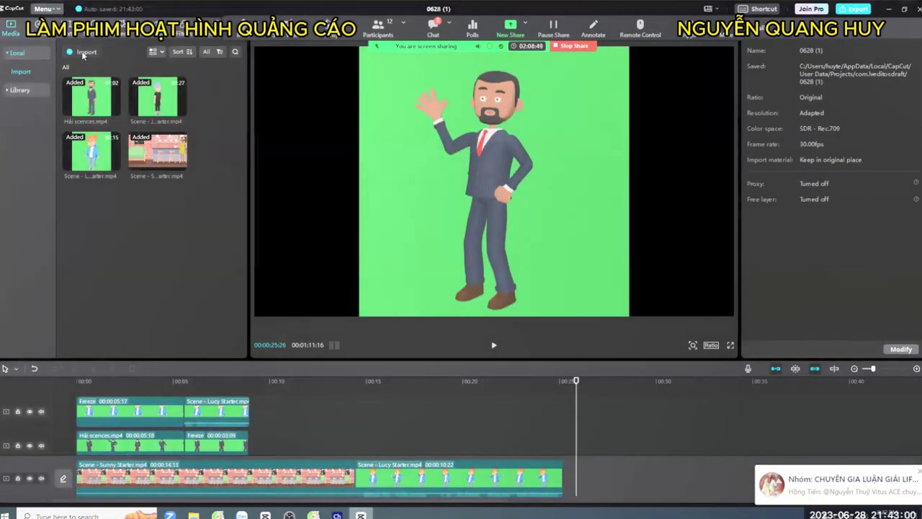
click(114, 111)
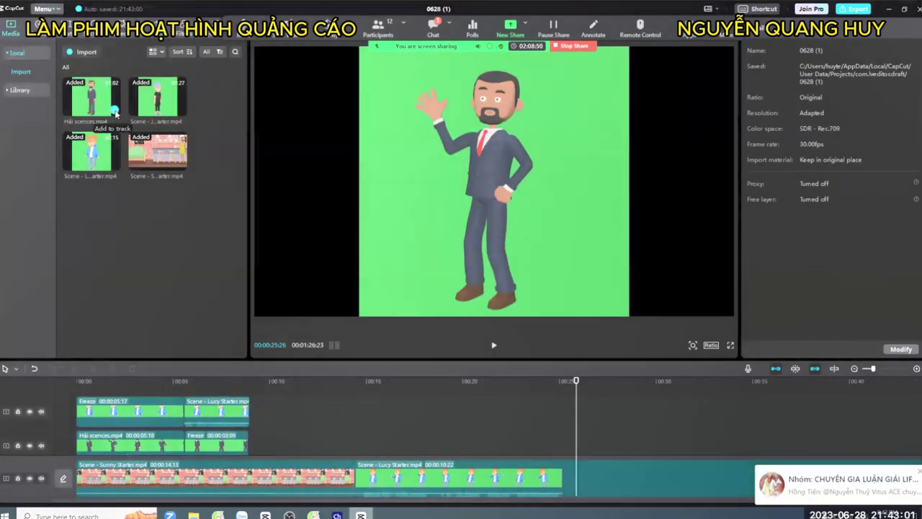
click(607, 397)
drag(562, 476, 608, 475)
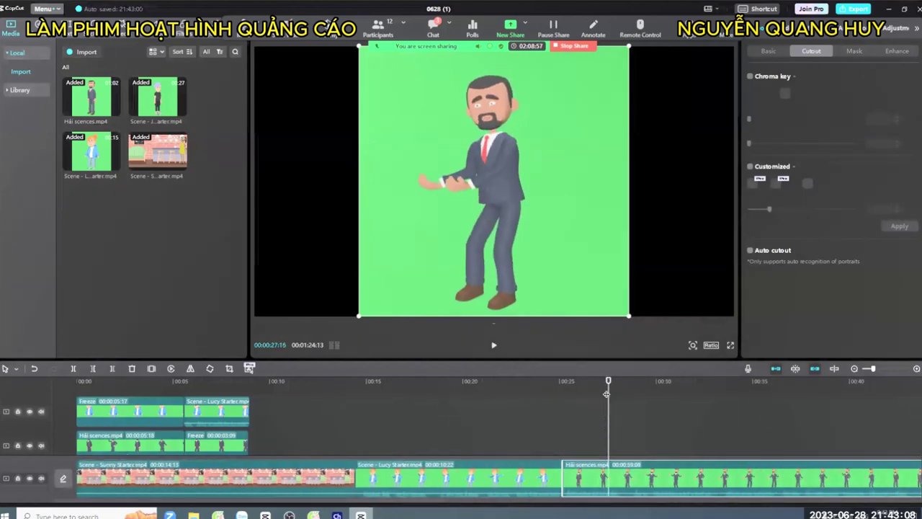
- Play the start of the newly added Hải scences.mp4 clip and delete that clip from the main track
click(562, 400)
key(space)
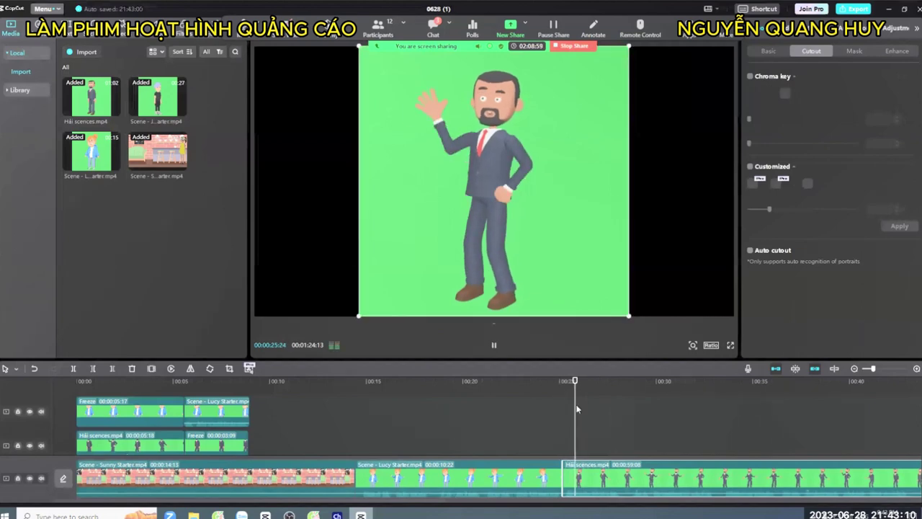
key(space)
scroll(574, 404, down, 2)
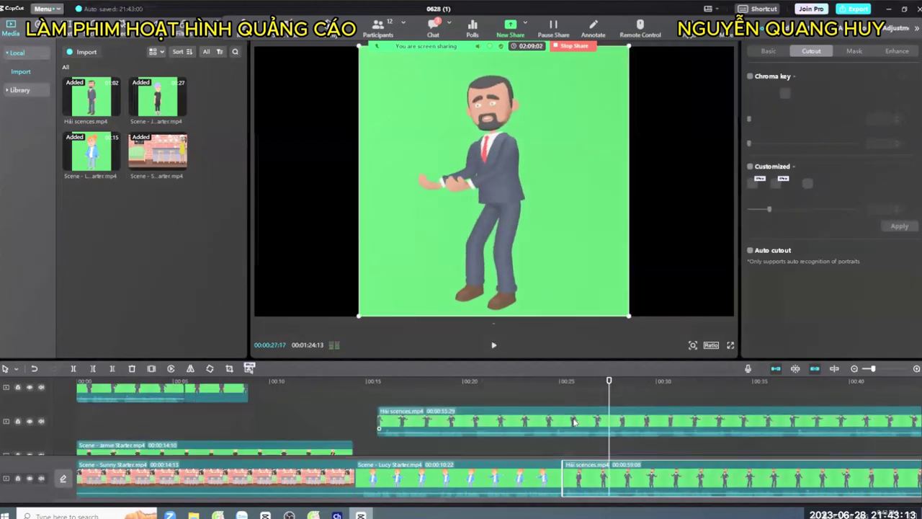
scroll(590, 467, down, 1)
scroll(587, 466, up, 1)
key(Delete)
- Move the long Hải scences.mp4 overlay clip past the end of the main track and play it there
click(392, 391)
drag(392, 418, 580, 416)
click(578, 384)
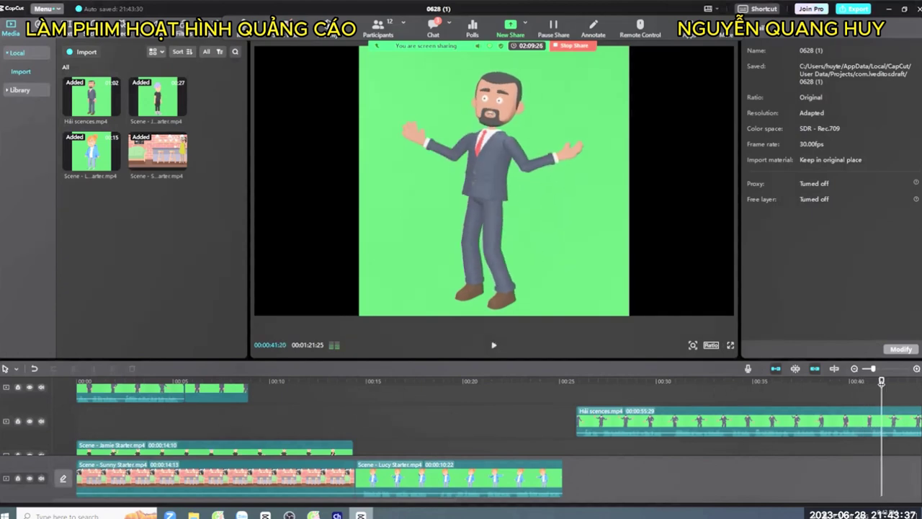
click(861, 389)
- Review the character's gestures from about 30 seconds and split the Hải scences.mp4 clip at 00:00:33:22
click(218, 516)
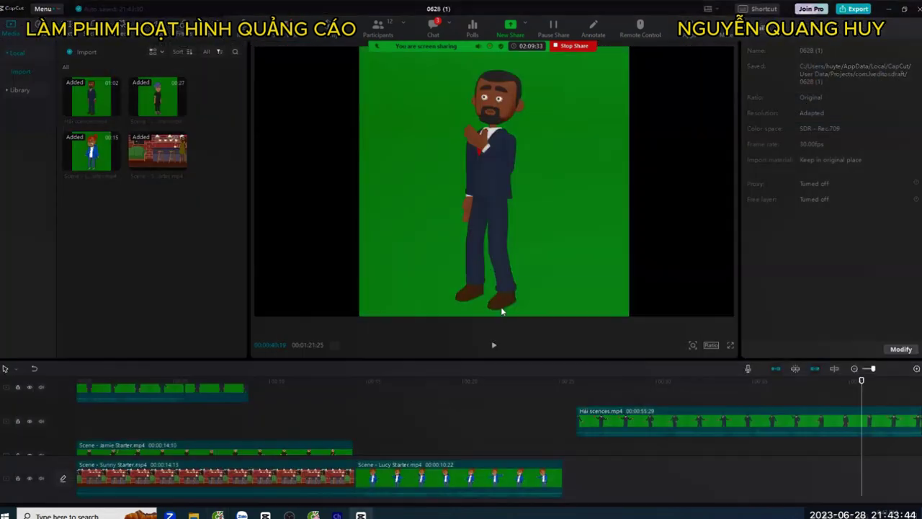
key(alt+Tab)
click(654, 382)
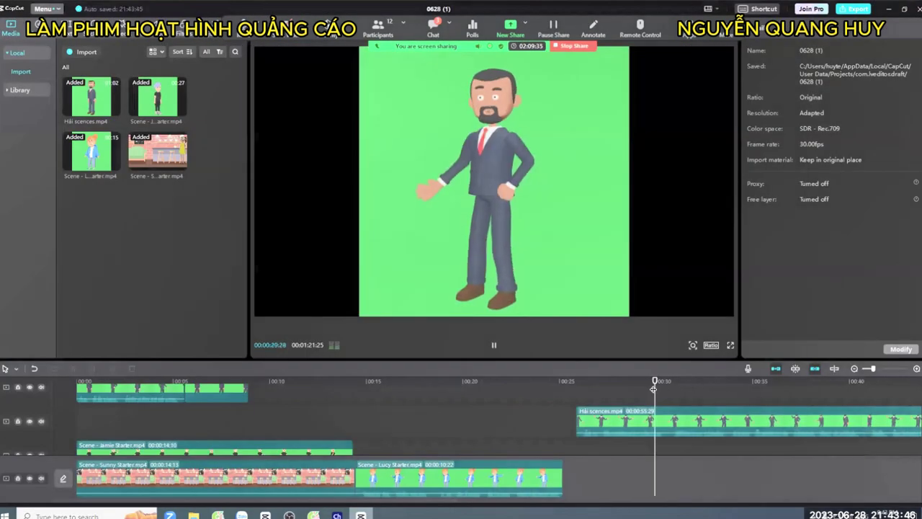
key(space)
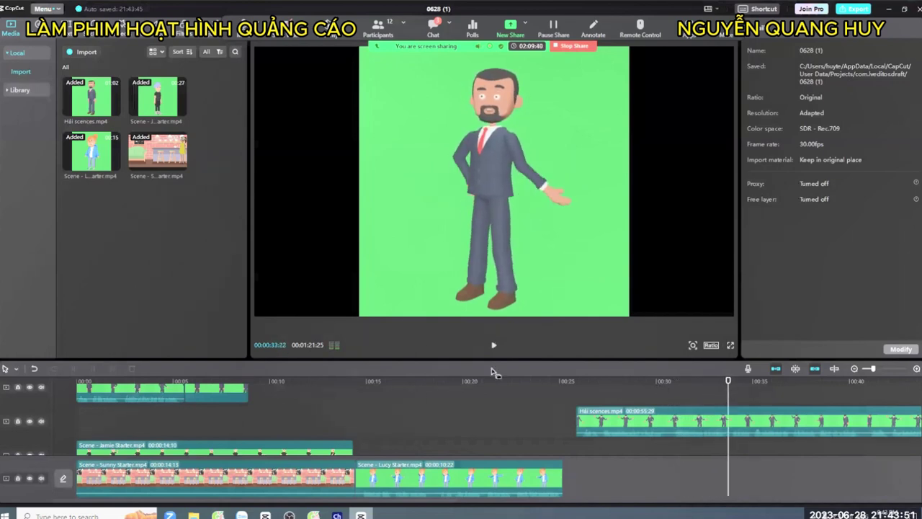
click(652, 434)
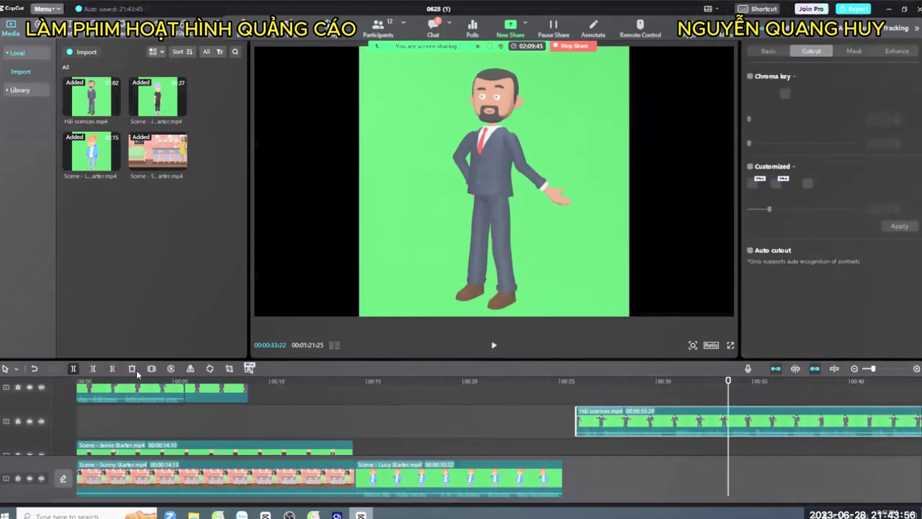
key(ctrl+b)
- Place the first part of the split Hải scences.mp4 clip directly behind the Hải freeze frame on its track
drag(598, 421, 197, 422)
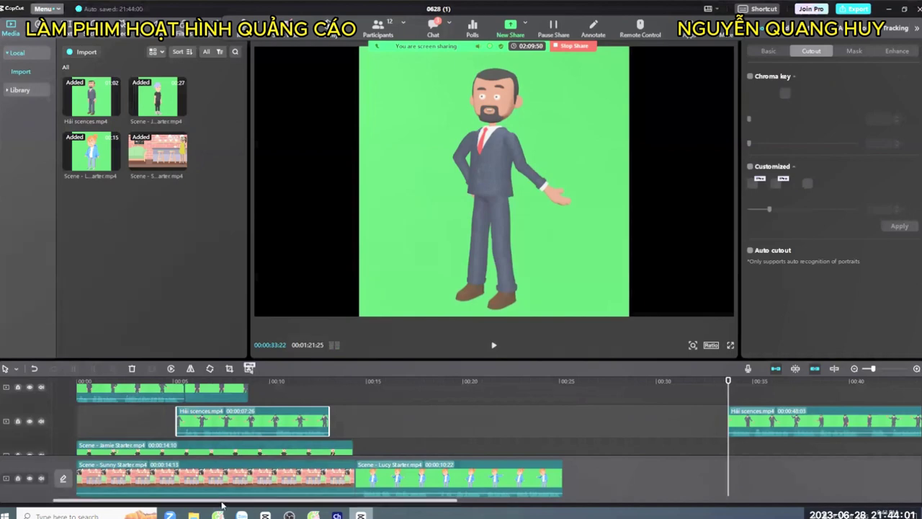
scroll(205, 425, up, 1)
drag(225, 452, 301, 421)
click(415, 430)
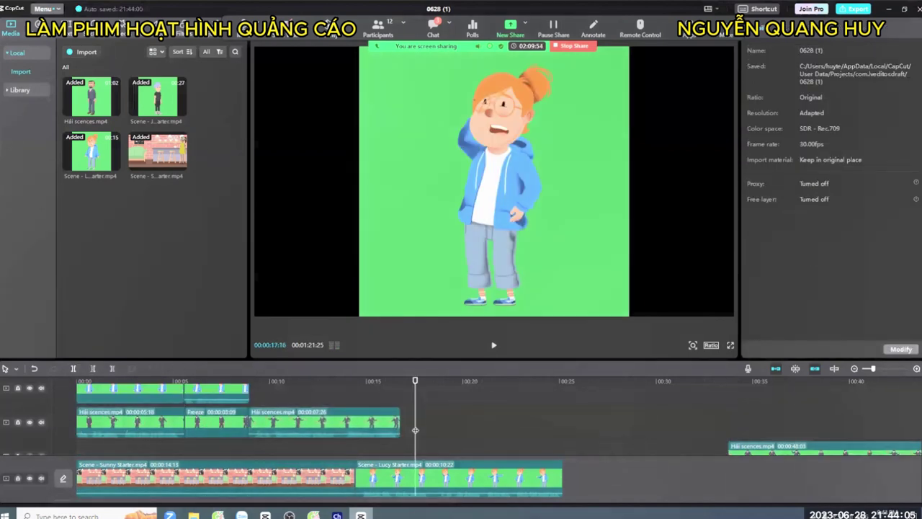
scroll(407, 430, up, 1)
- Copy the Lucy freeze frame behind the Lucy Starter clip and extend the copy to the end of the new Hải clip
click(128, 401)
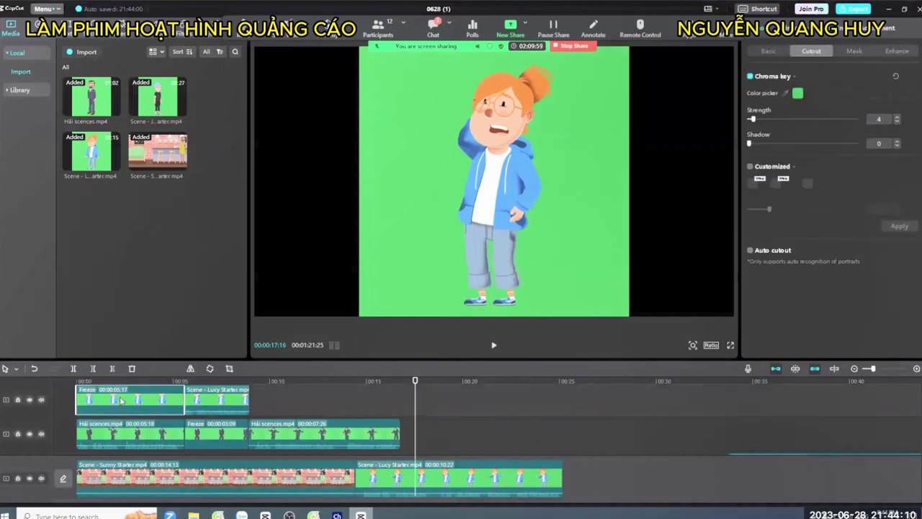
right_click(132, 401)
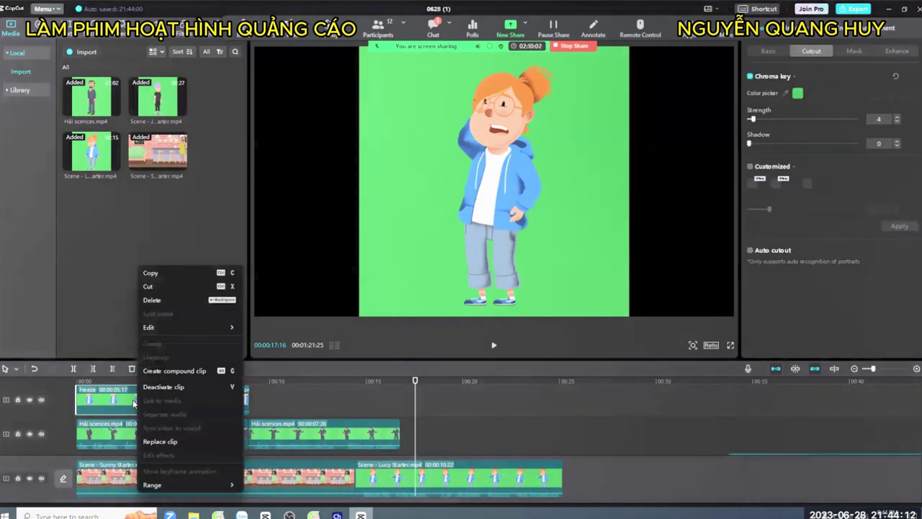
click(120, 403)
click(275, 382)
key(ctrl+v)
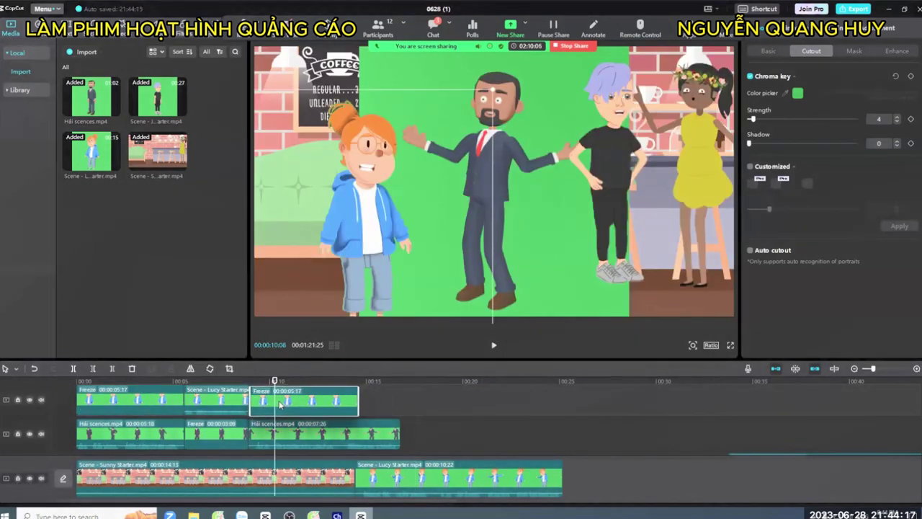
drag(374, 394, 408, 397)
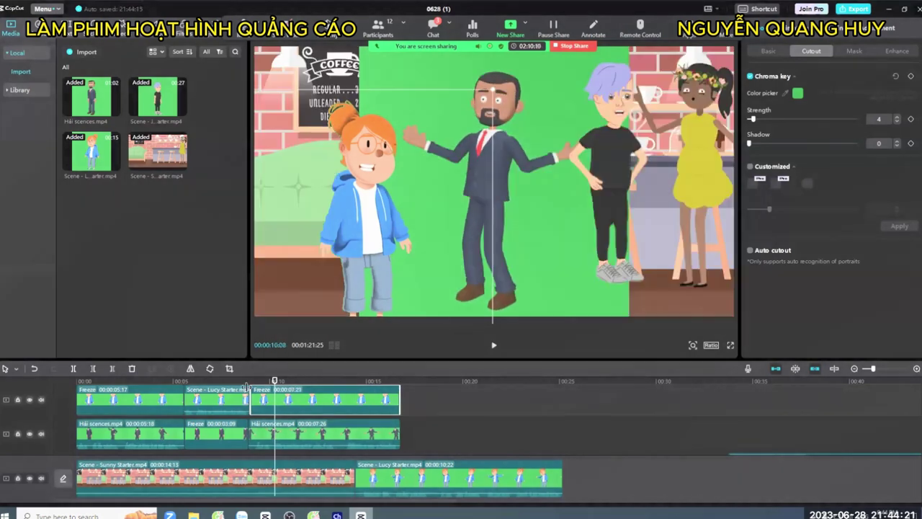
- Key out the green background of the new Hải scences.mp4 clip with a chroma key at strength 10
click(244, 382)
key(space)
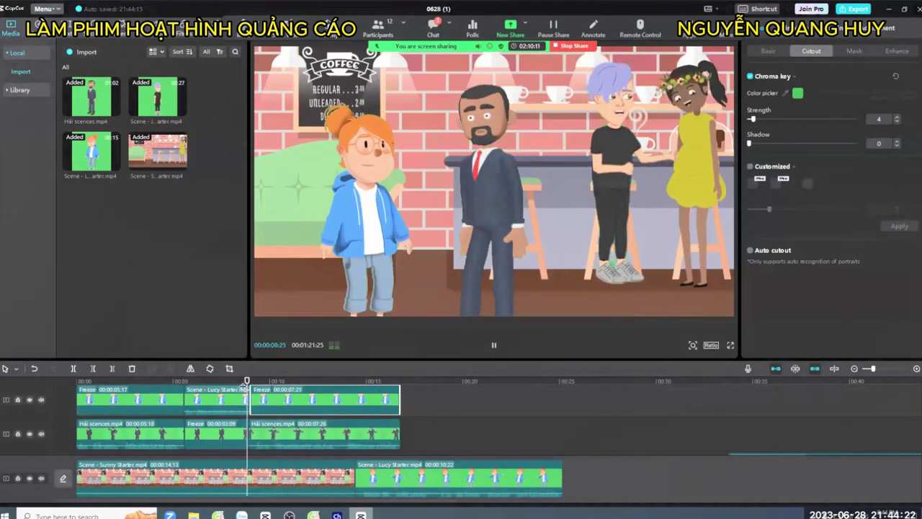
click(338, 440)
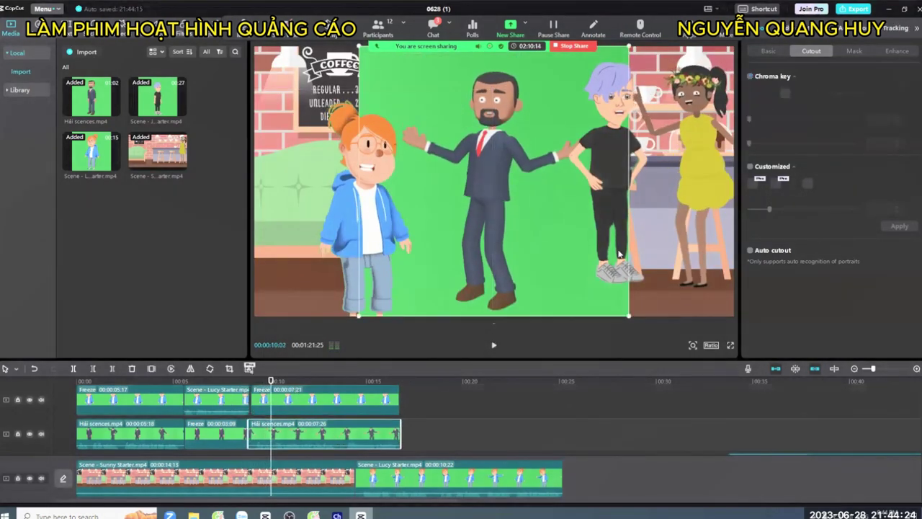
click(785, 93)
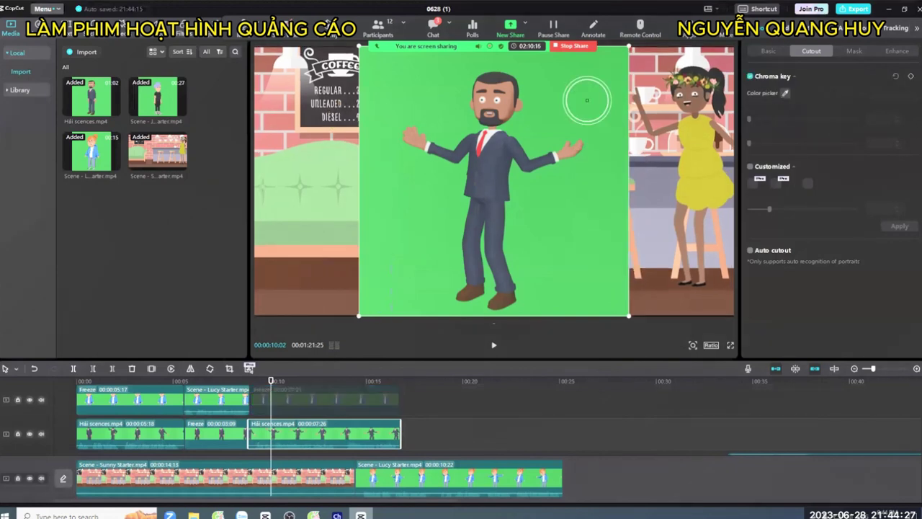
click(591, 99)
drag(748, 122, 754, 121)
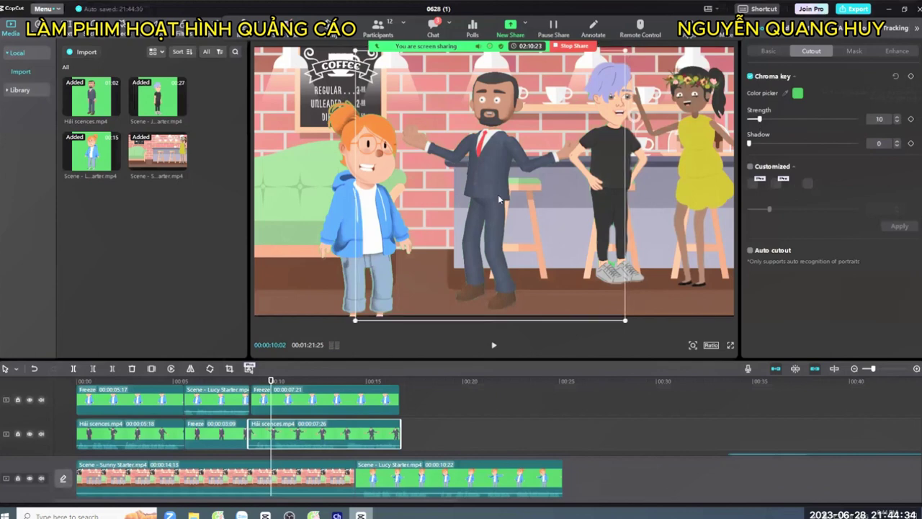
- Enlarge and reposition the character of the third Hải clip to match his earlier pose, checking the transition in playback
drag(498, 194, 568, 147)
click(164, 379)
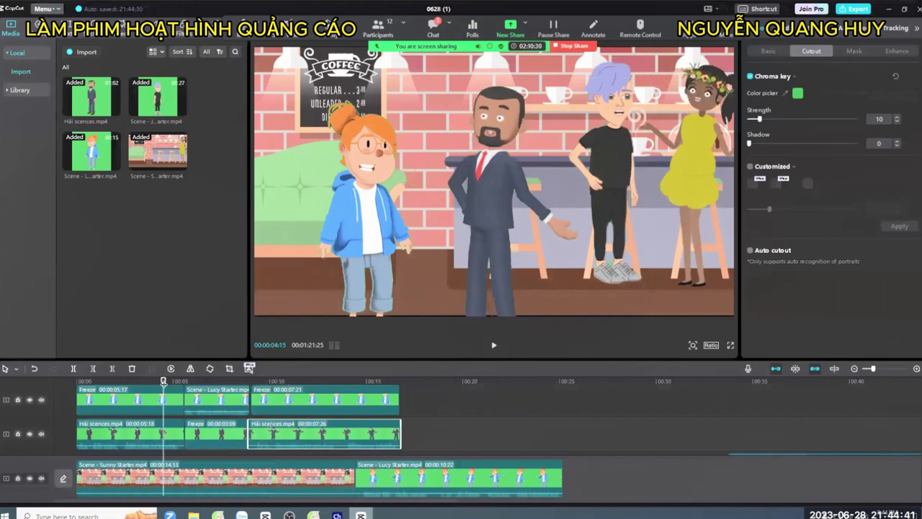
click(293, 376)
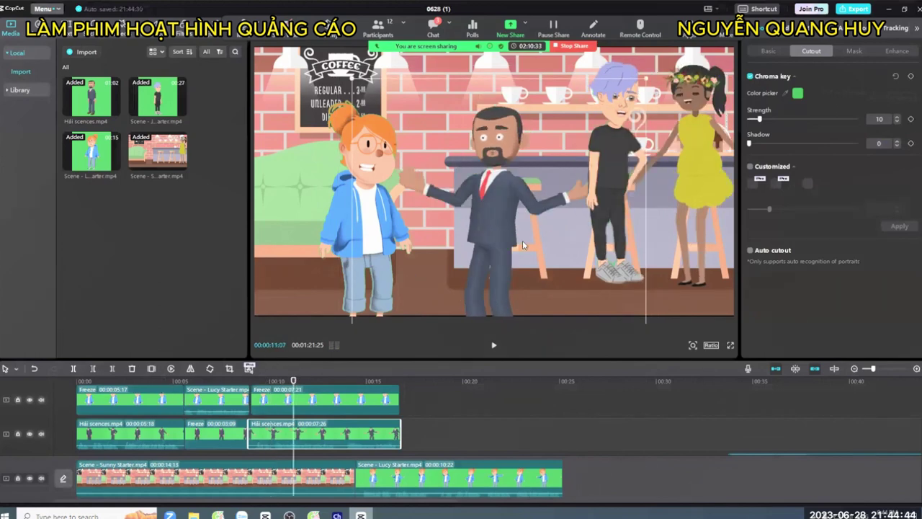
click(164, 379)
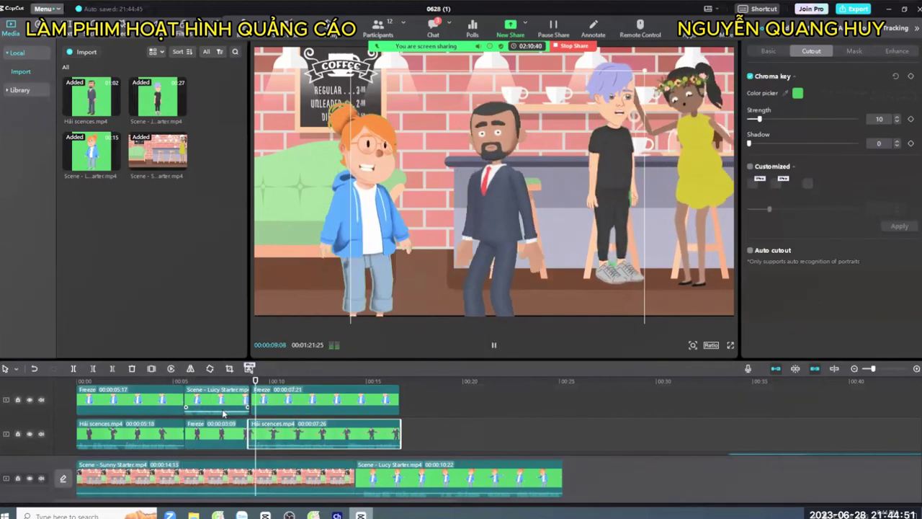
key(space)
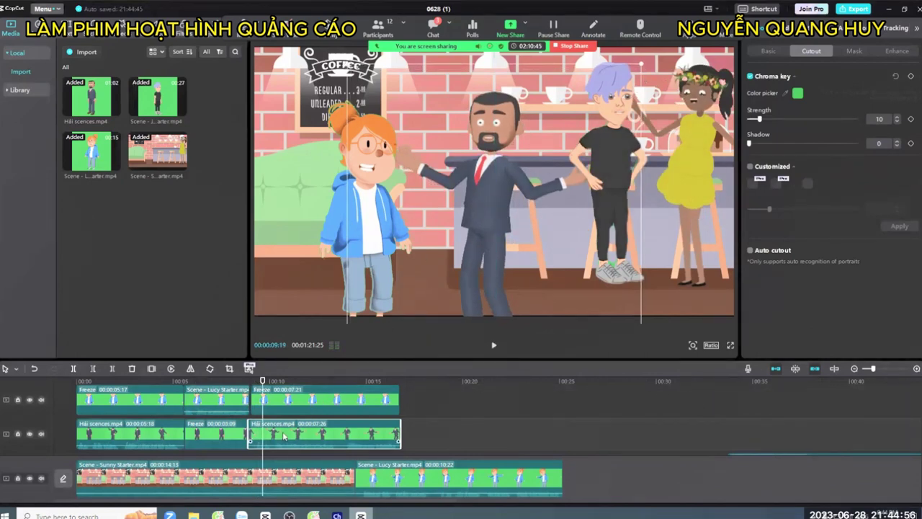
- Overlay the third Hải clip on the Hải freeze frame, align its character with the frozen one, and return the clip behind the freeze frame
drag(284, 436, 230, 401)
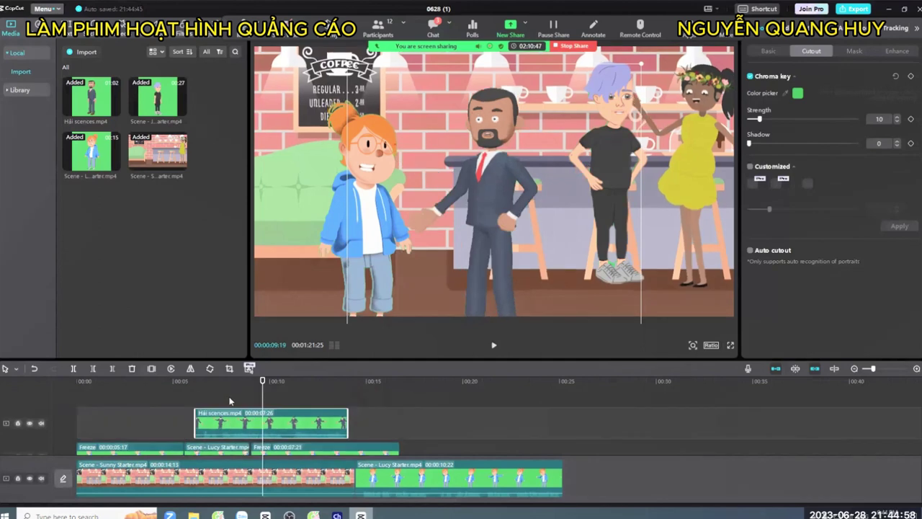
click(219, 392)
click(489, 189)
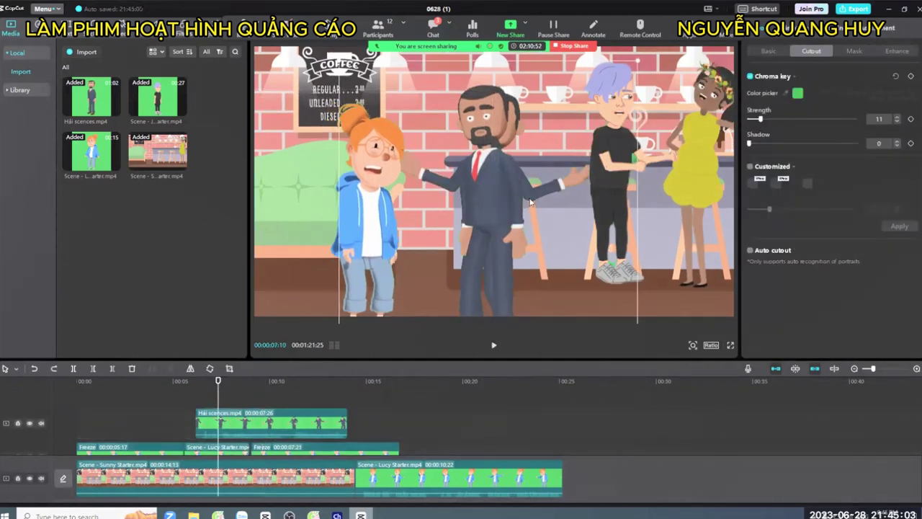
key(ctrl+z)
drag(537, 196, 525, 193)
drag(274, 418, 349, 433)
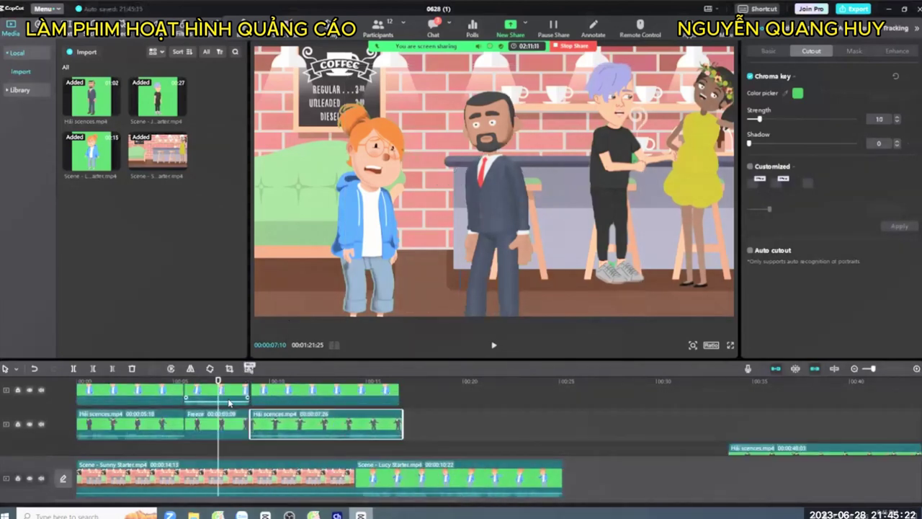
- Reposition the copied Lucy freeze frame on its track so it directly follows the Lucy Starter clip
click(192, 438)
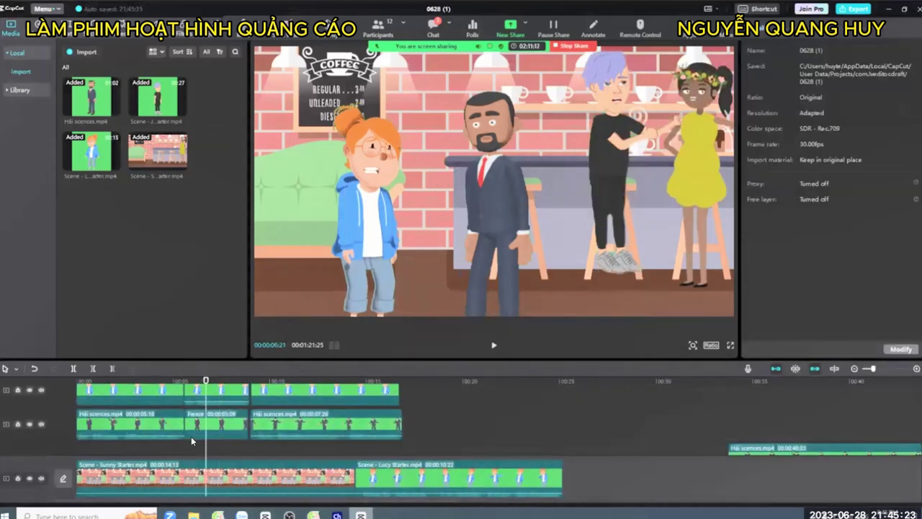
click(269, 426)
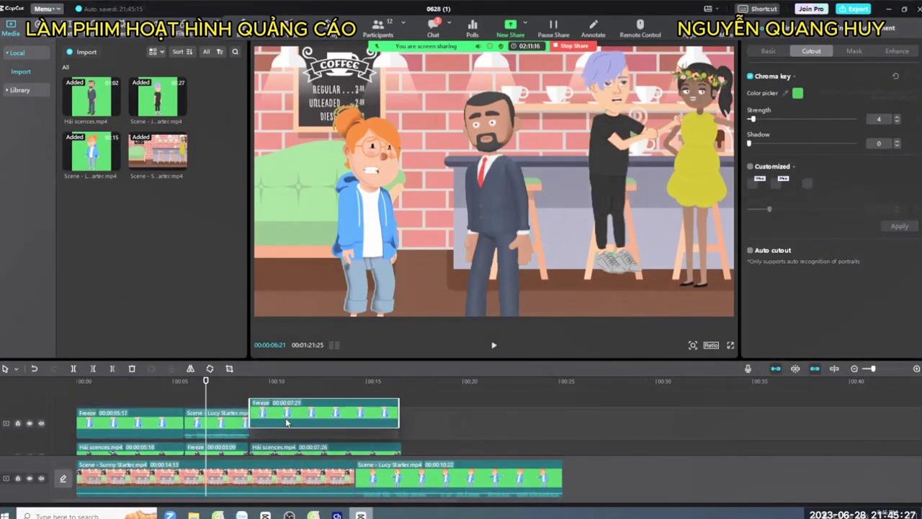
click(287, 427)
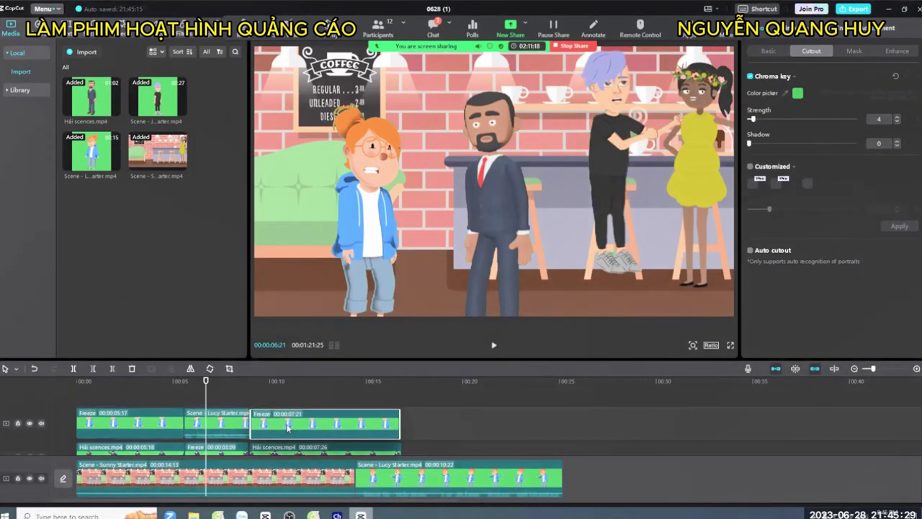
click(287, 427)
click(276, 426)
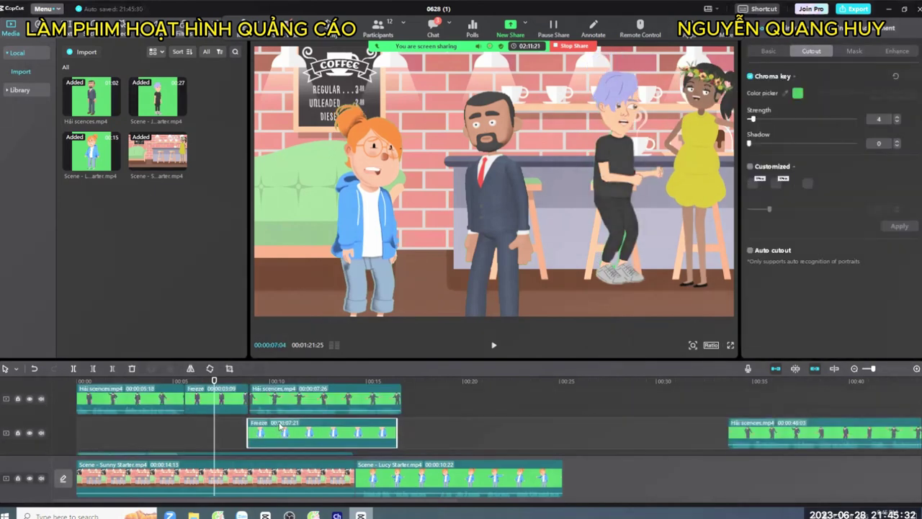
drag(286, 437, 284, 402)
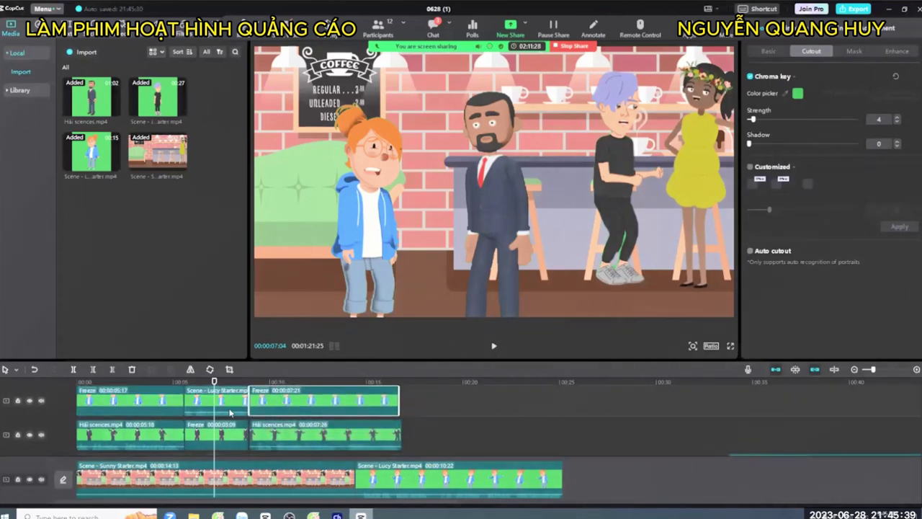
click(271, 432)
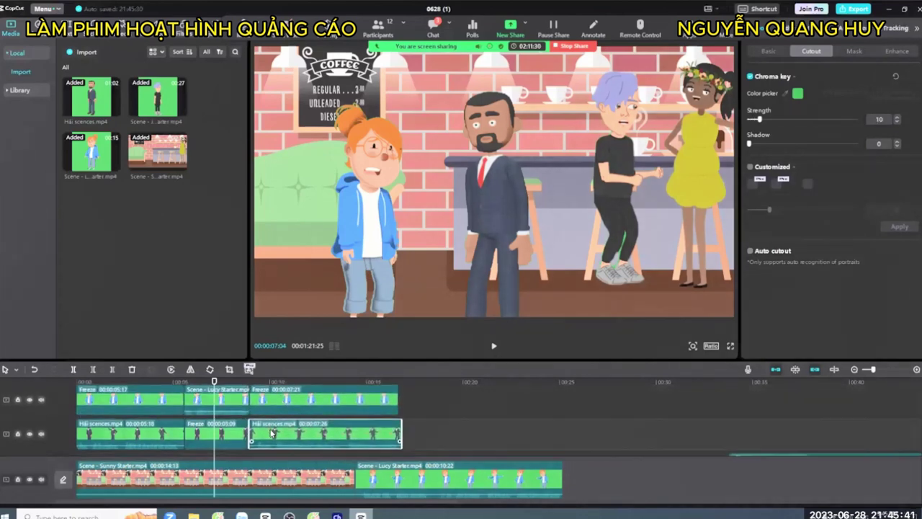
- Snap the third Hải clip directly against the Hải freeze frame and play back the scene from about 5 seconds
click(445, 413)
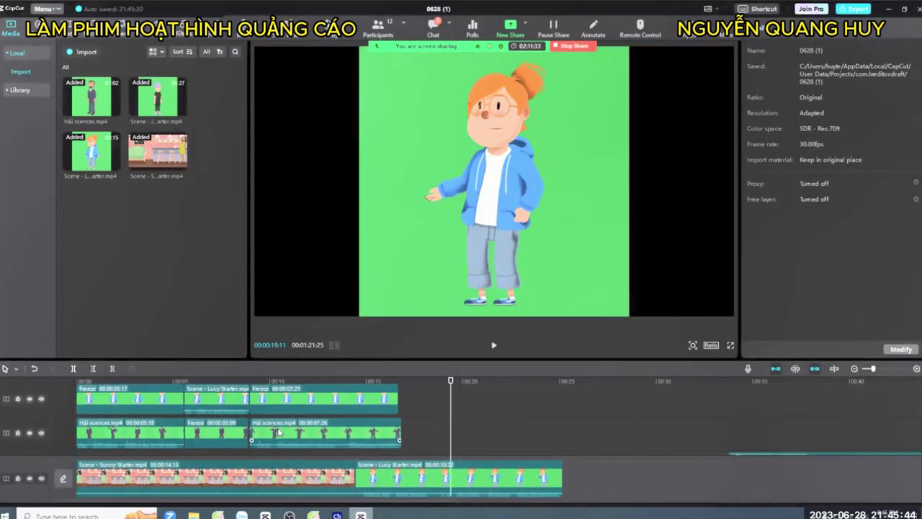
drag(284, 434, 282, 431)
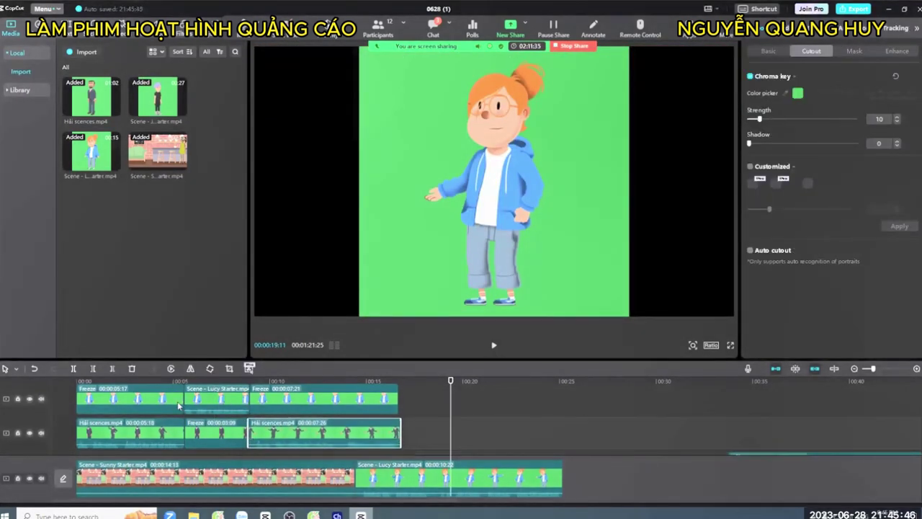
click(176, 382)
key(space)
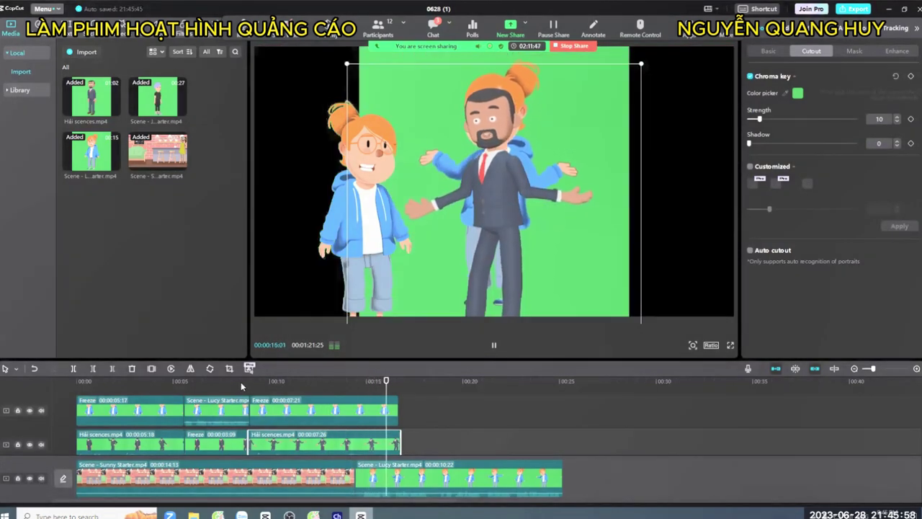
- Move the leftover Lucy Starter clip off the main track to about 25 seconds, and extend the last Lucy freeze frame to the third Hải clip's end
drag(446, 468, 644, 434)
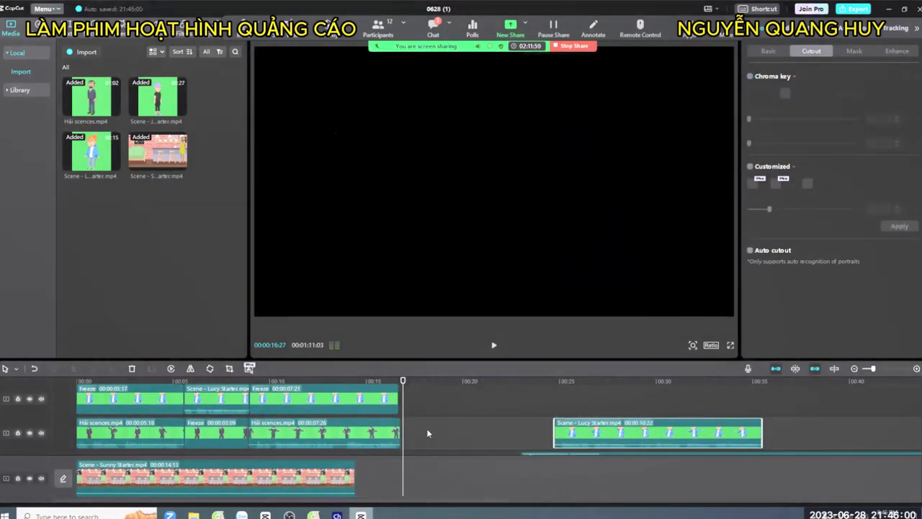
drag(395, 397, 398, 396)
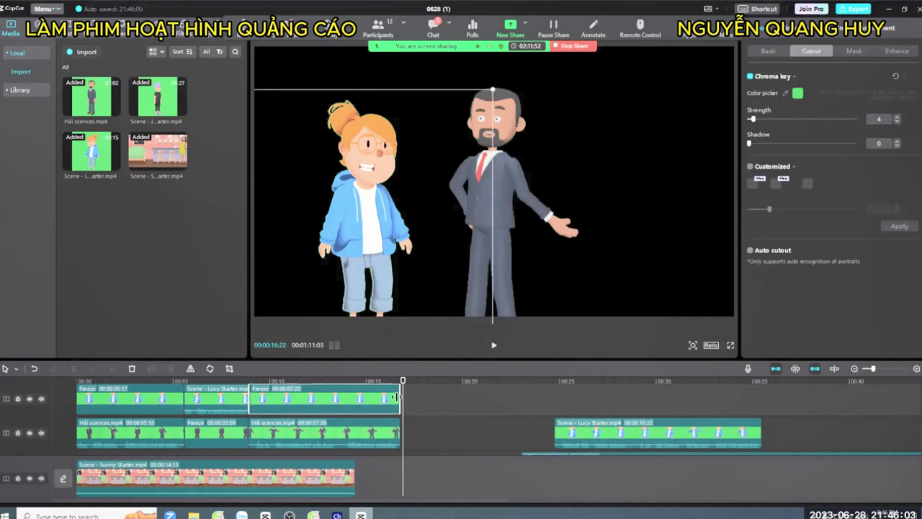
- Paste a copy of the Sunny Starter café clip on the main track directly after the original
scroll(392, 456, down, 1)
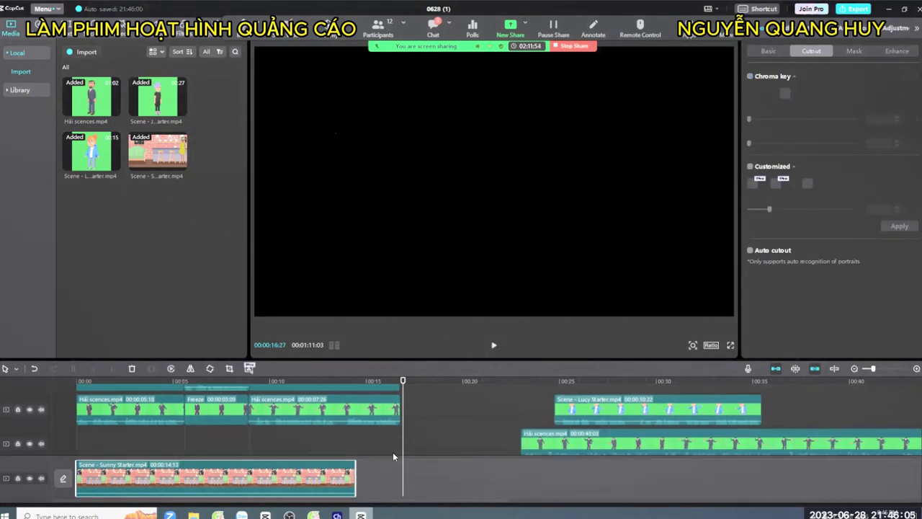
scroll(392, 451, down, 2)
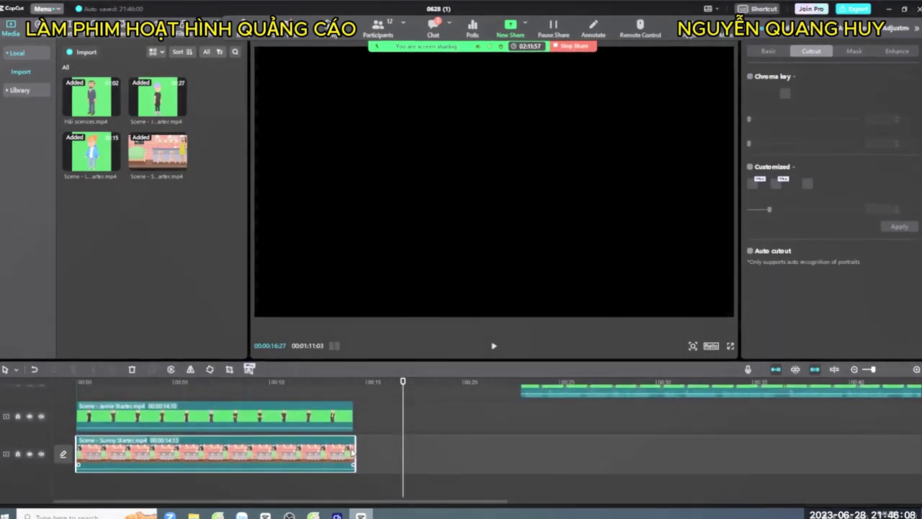
scroll(333, 455, up, 1)
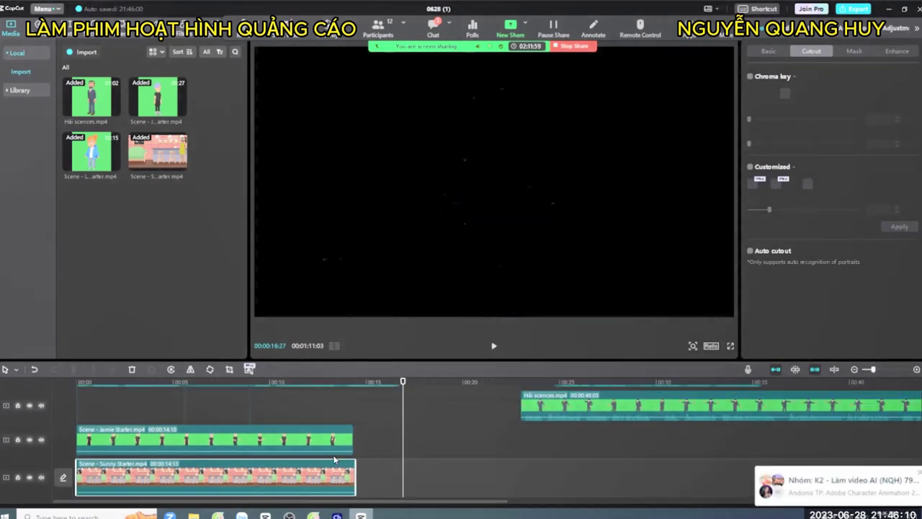
scroll(333, 458, down, 1)
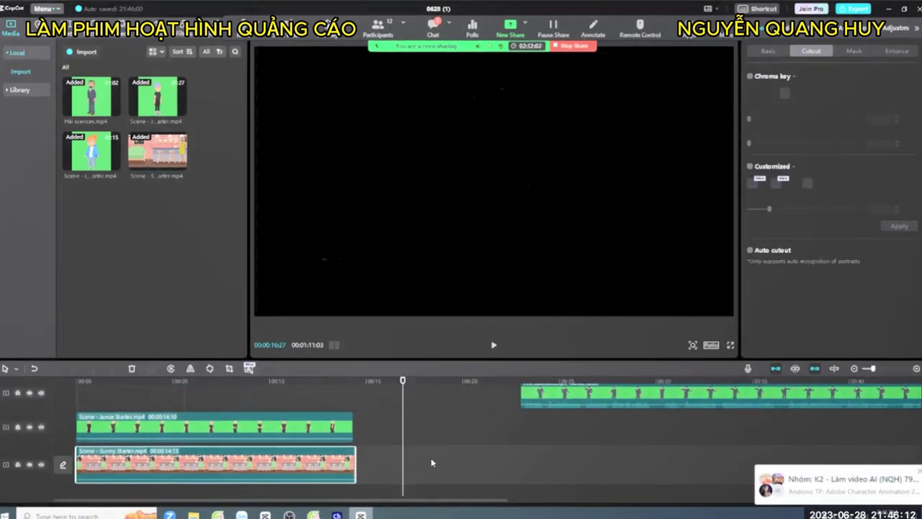
key(ctrl+v)
drag(448, 435, 418, 463)
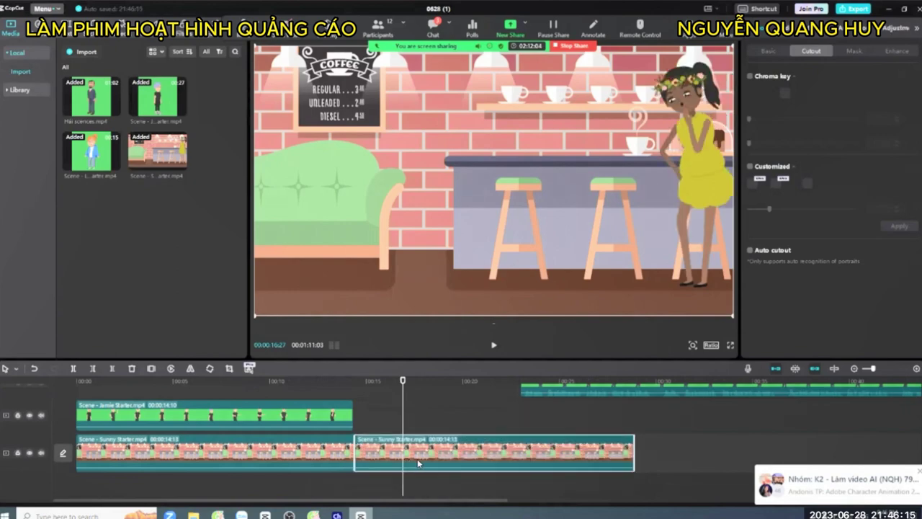
- Trim the copied Sunny Starter clip so the café background ends with the third Hải clip
scroll(578, 446, up, 1)
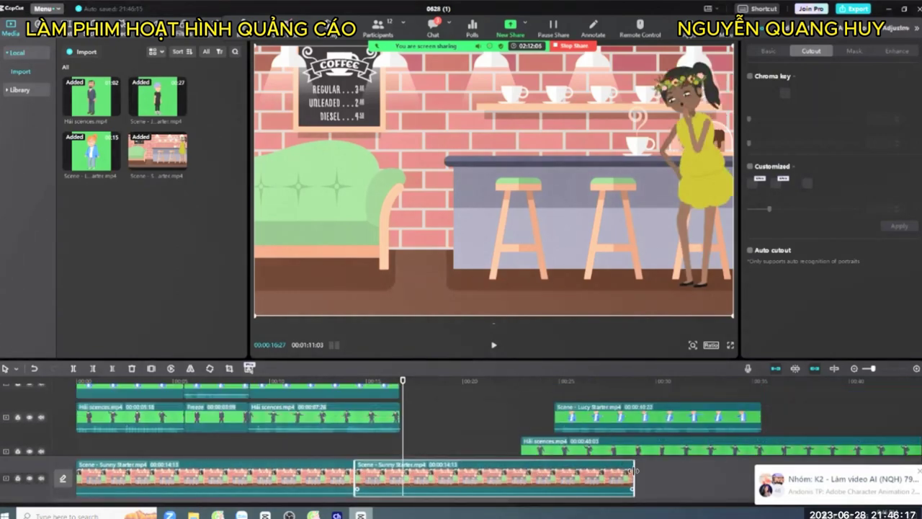
drag(632, 471, 397, 475)
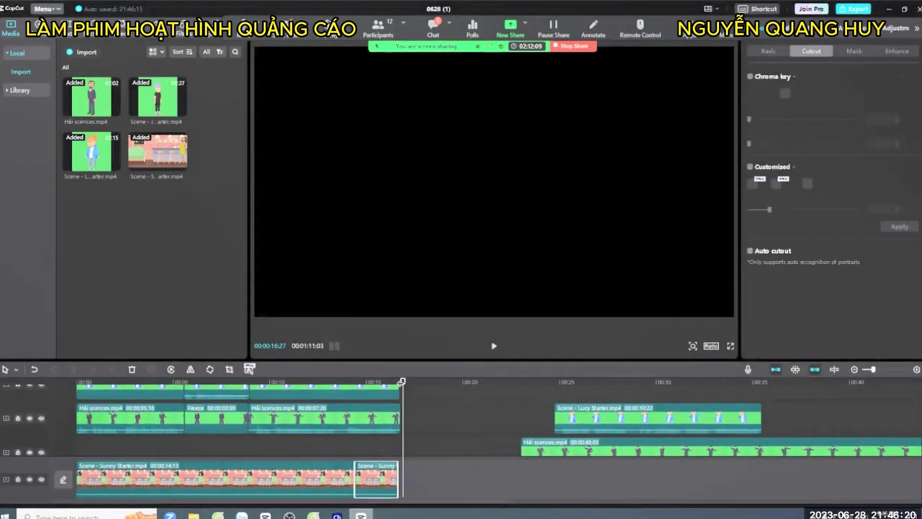
drag(401, 381, 398, 383)
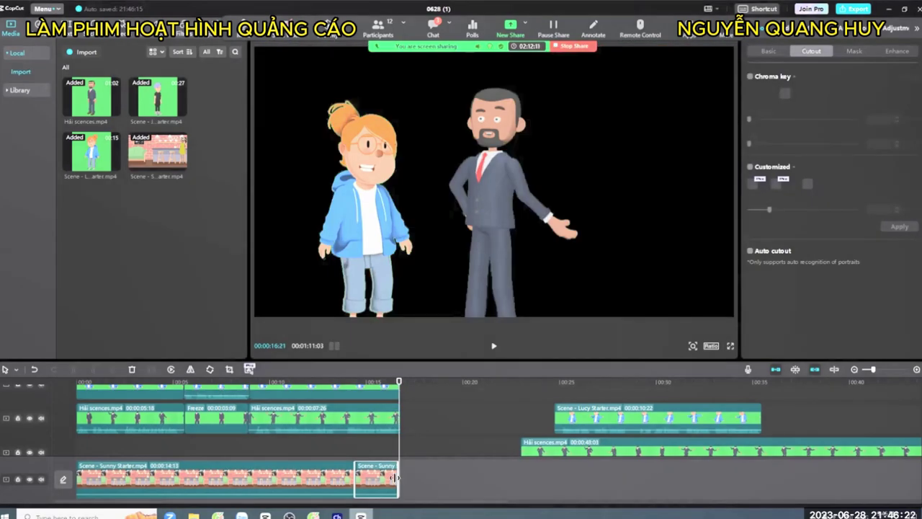
- Extend the Jamie Starter clip to the end of the café background and play back the scene
scroll(360, 441, down, 2)
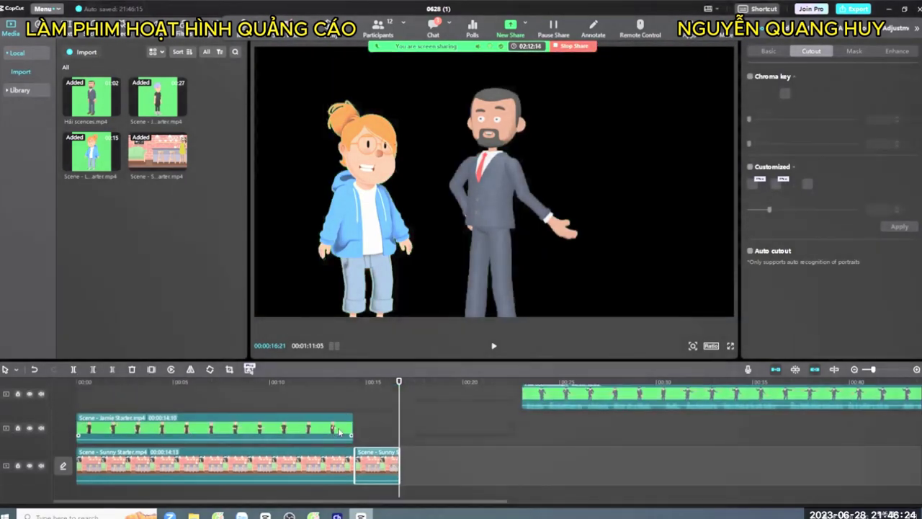
drag(352, 430, 398, 430)
click(434, 455)
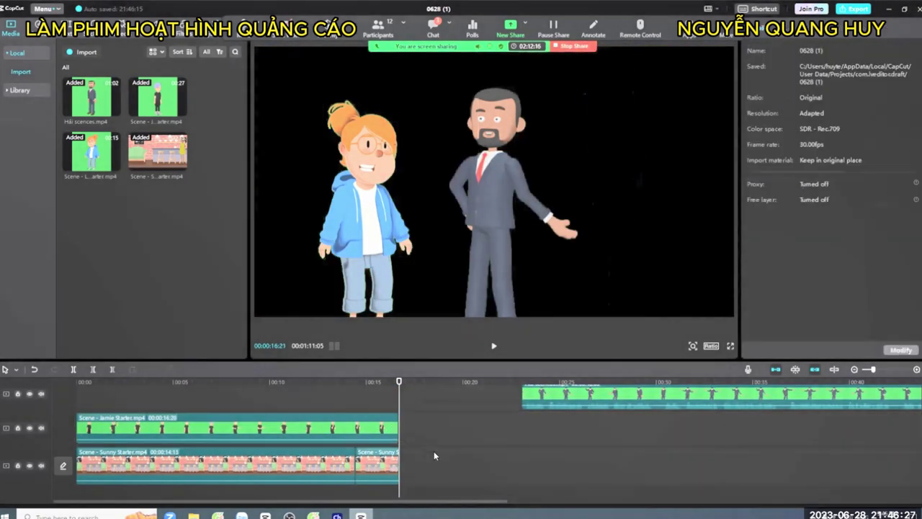
scroll(433, 440, up, 2)
click(454, 382)
key(space)
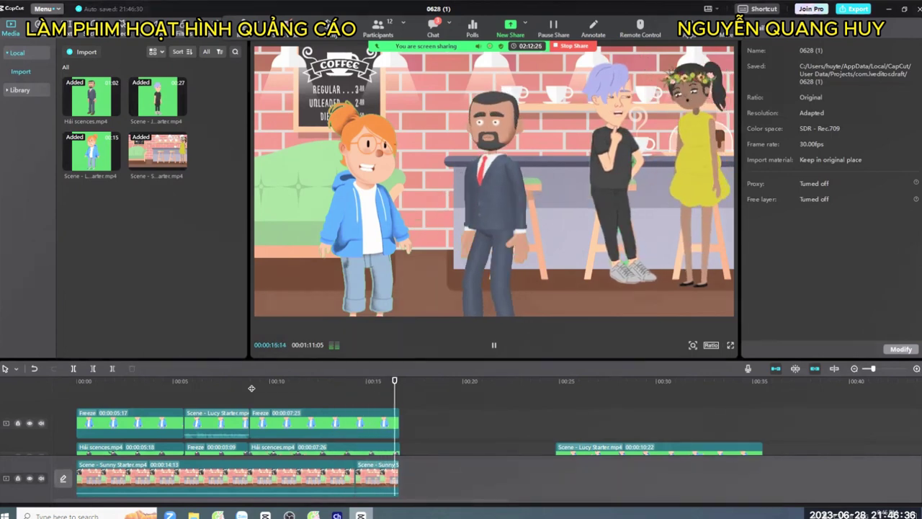
- Select all three Lucy segments, shift the character slightly toward the sofa, and play back the scene to check her position
click(303, 388)
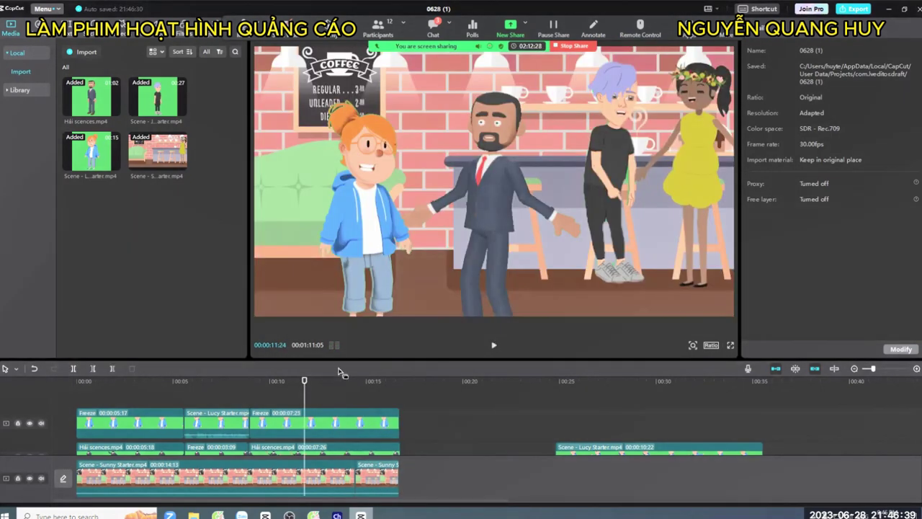
click(333, 425)
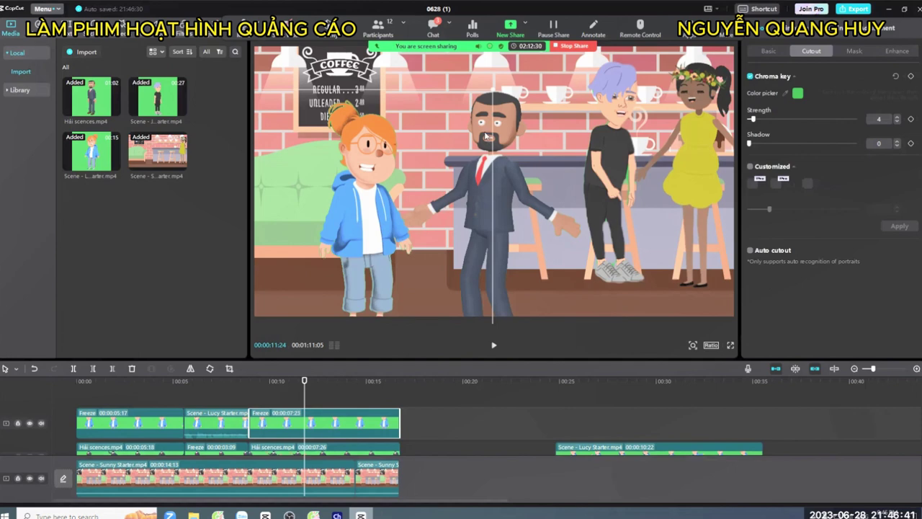
click(89, 424)
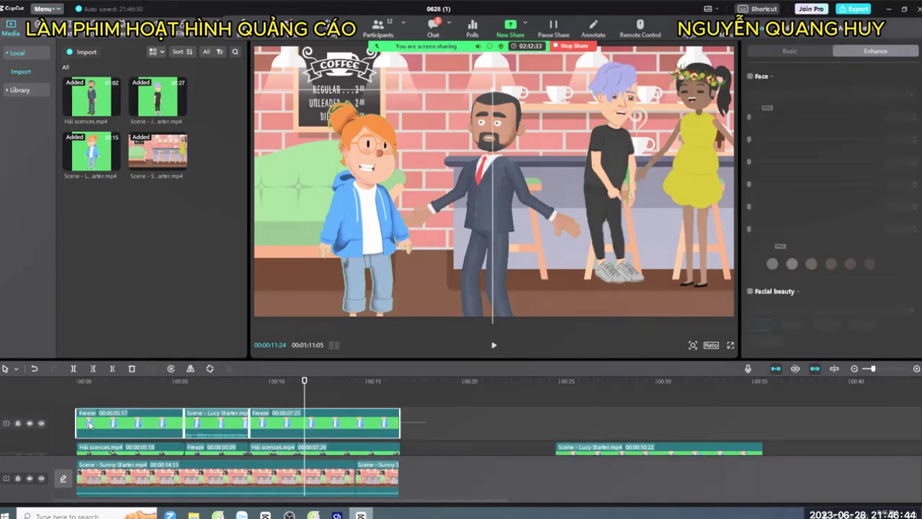
drag(410, 195, 385, 210)
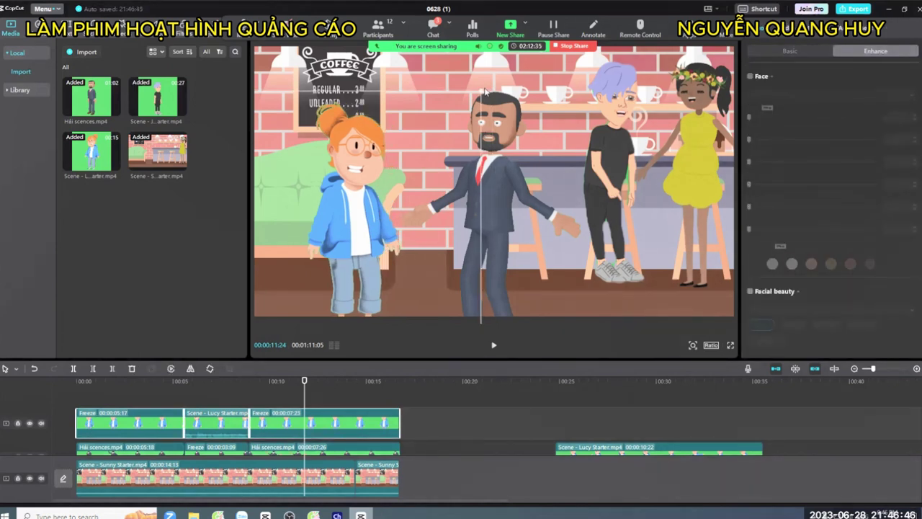
click(352, 405)
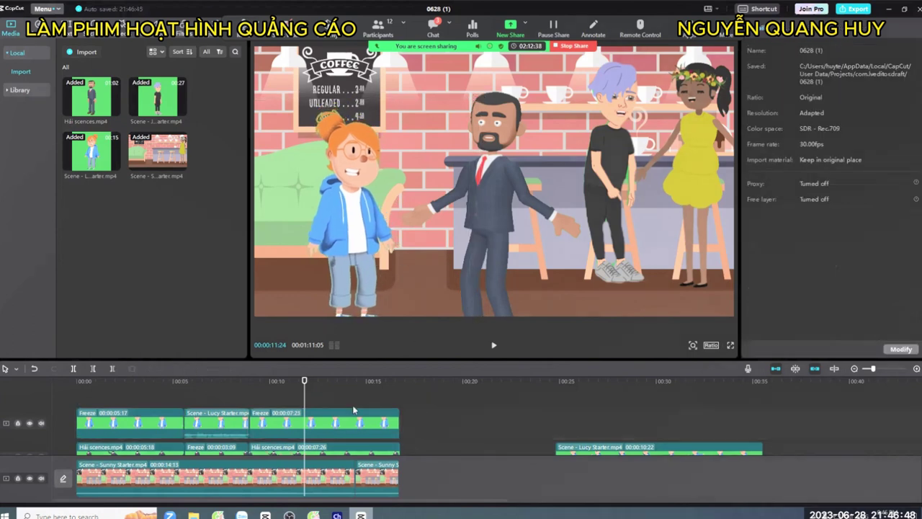
click(147, 390)
key(space)
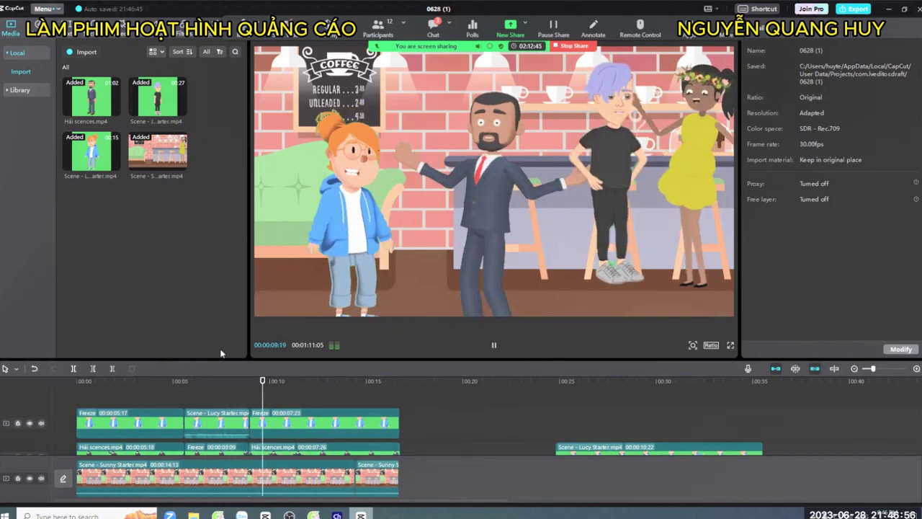
key(space)
- Shift the character in the first Lucy freeze frame and the Lucy Starter clip toward the sofa to match the last freeze frame
click(161, 430)
click(170, 381)
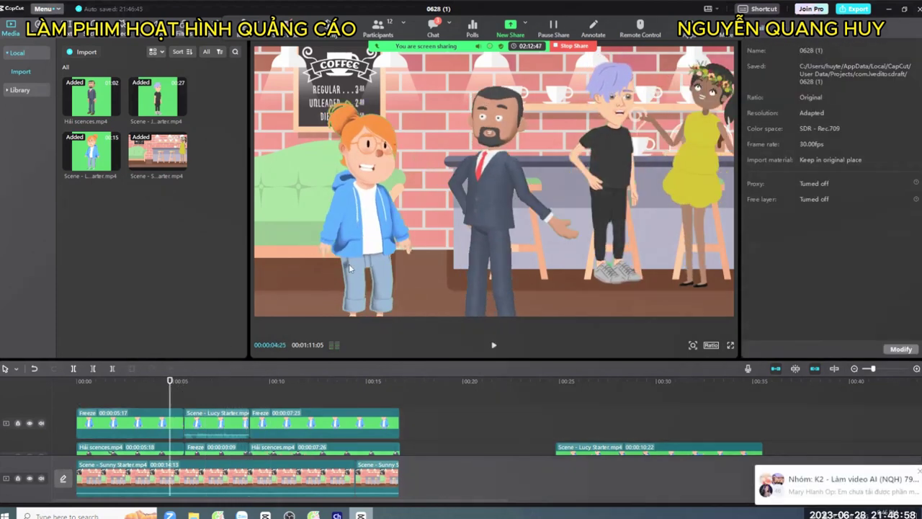
click(362, 253)
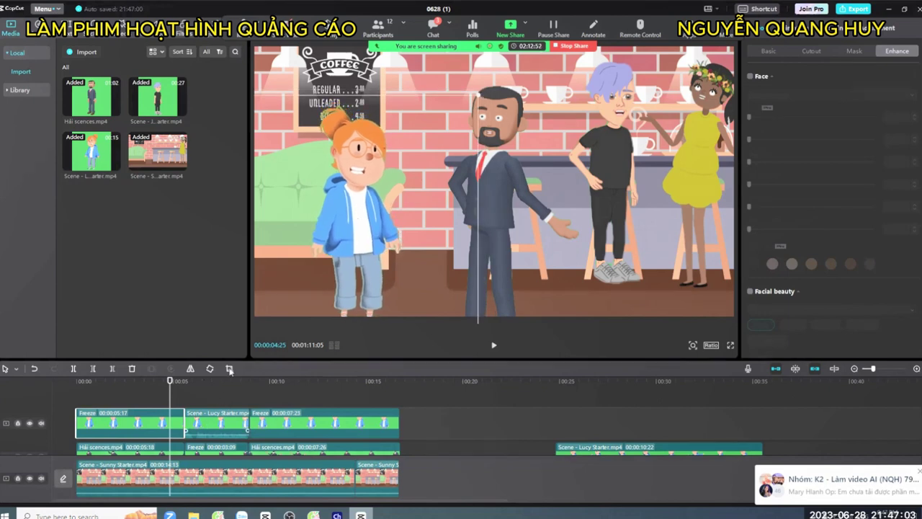
click(216, 423)
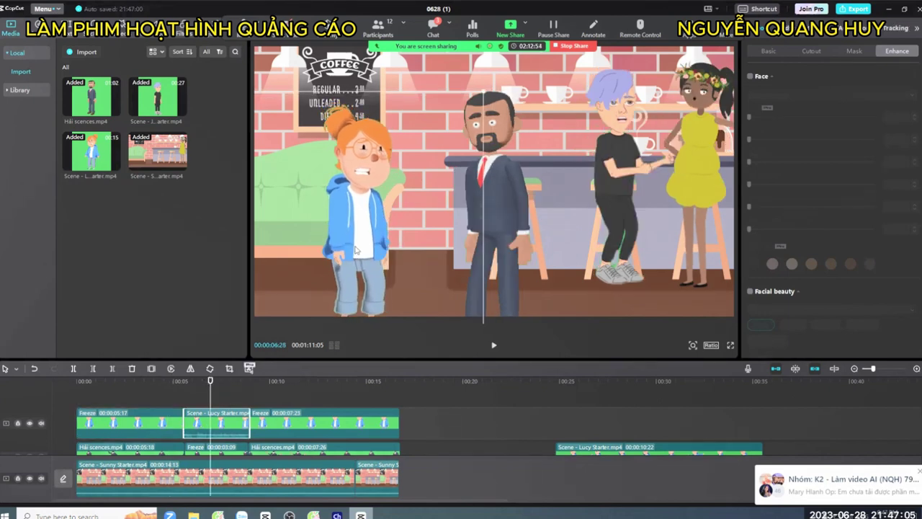
click(478, 93)
- Realign the character in the last Lucy freeze frame with the Lucy Starter clip, checking the transition in playback
click(160, 396)
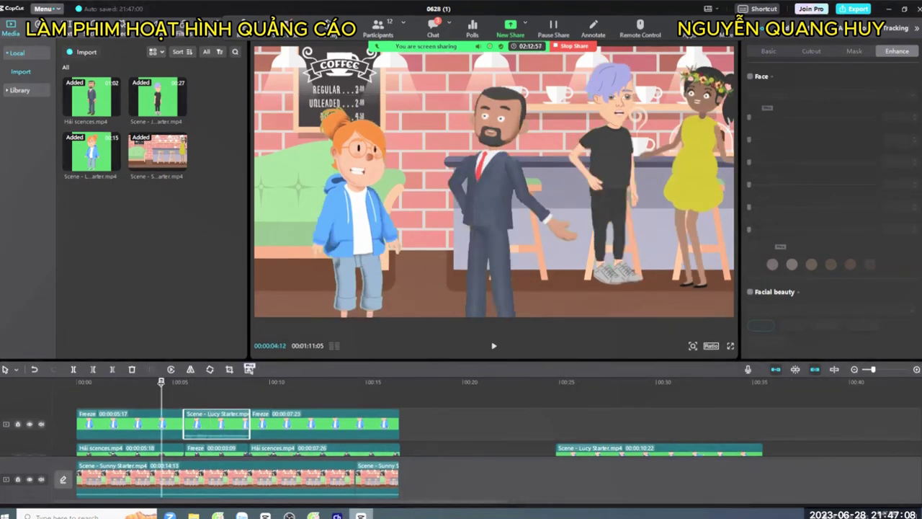
key(space)
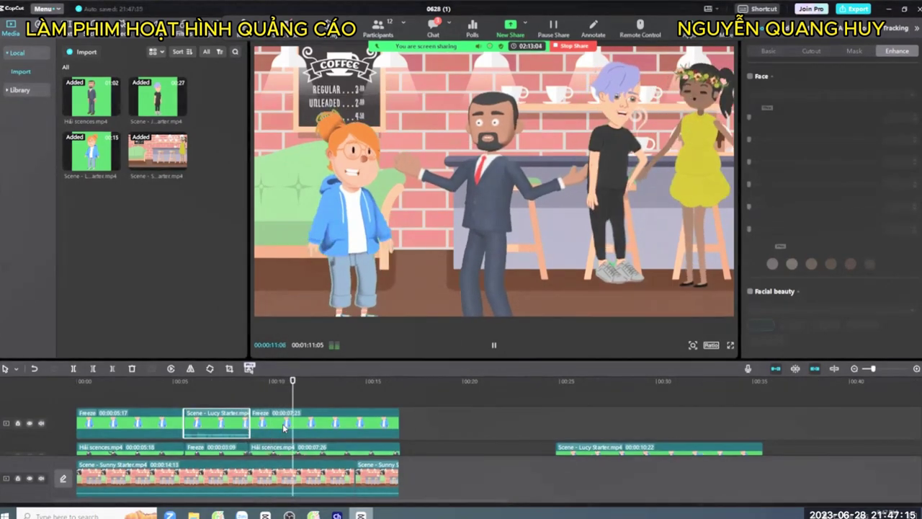
key(space)
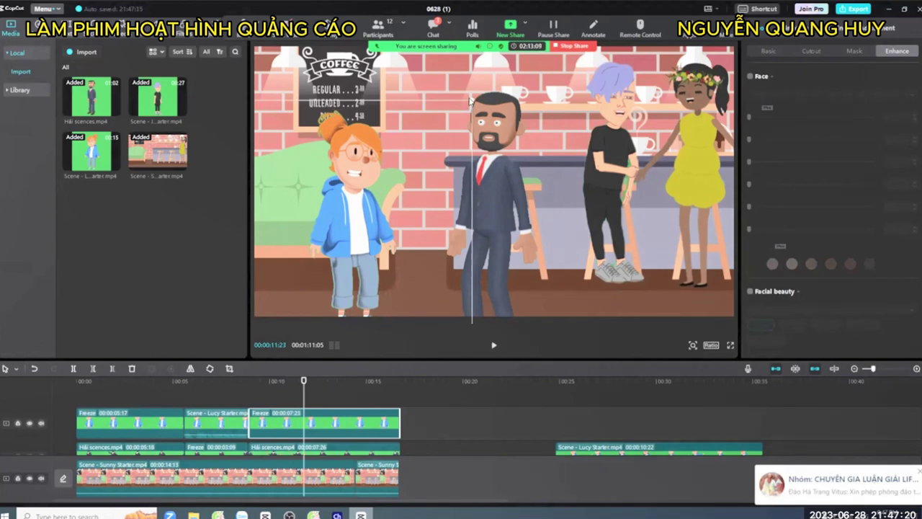
key(space)
click(227, 375)
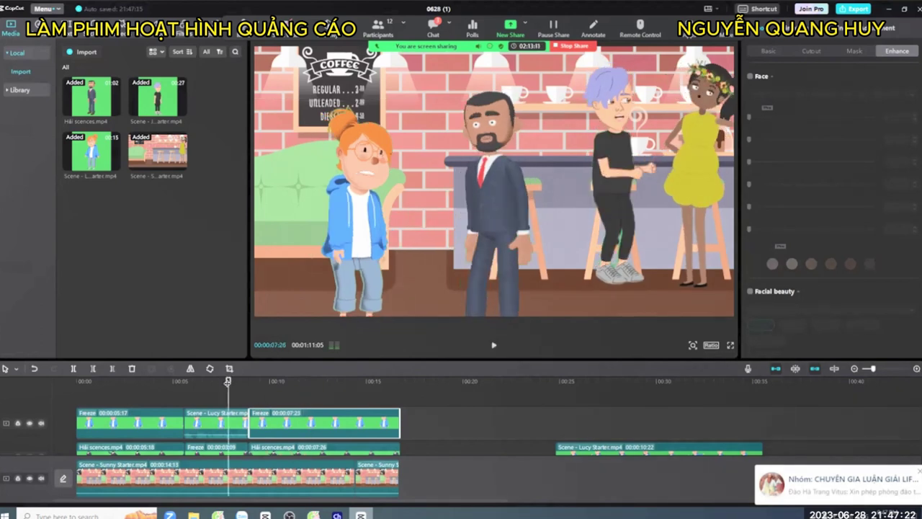
key(space)
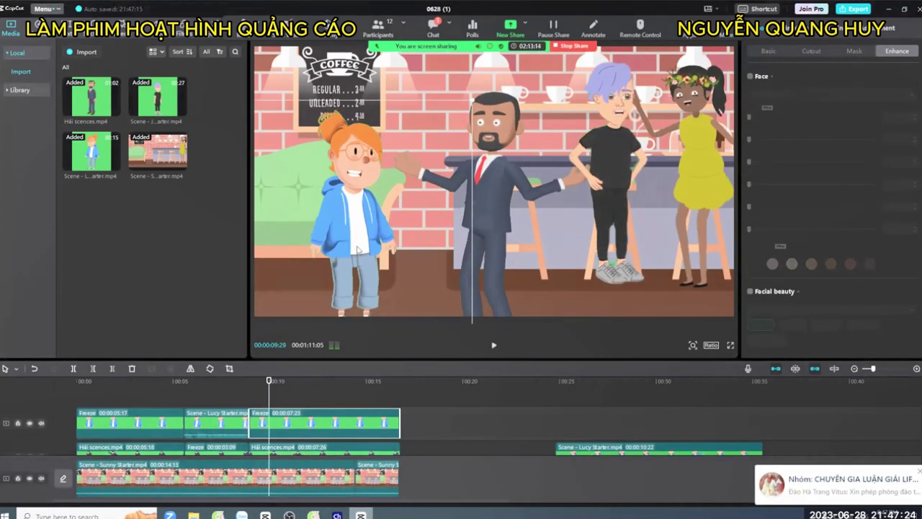
click(236, 380)
key(space)
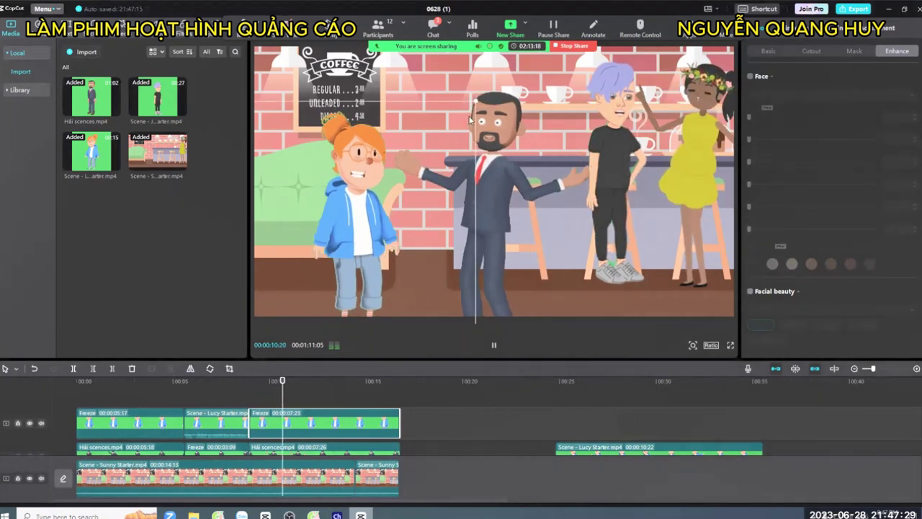
key(space)
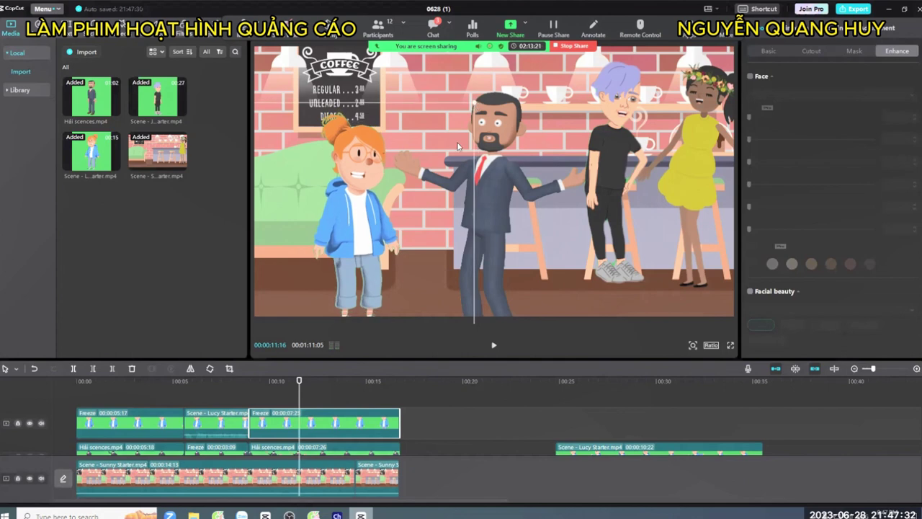
- Play back the end of the scene and switch to the script document in Google Docs
click(412, 393)
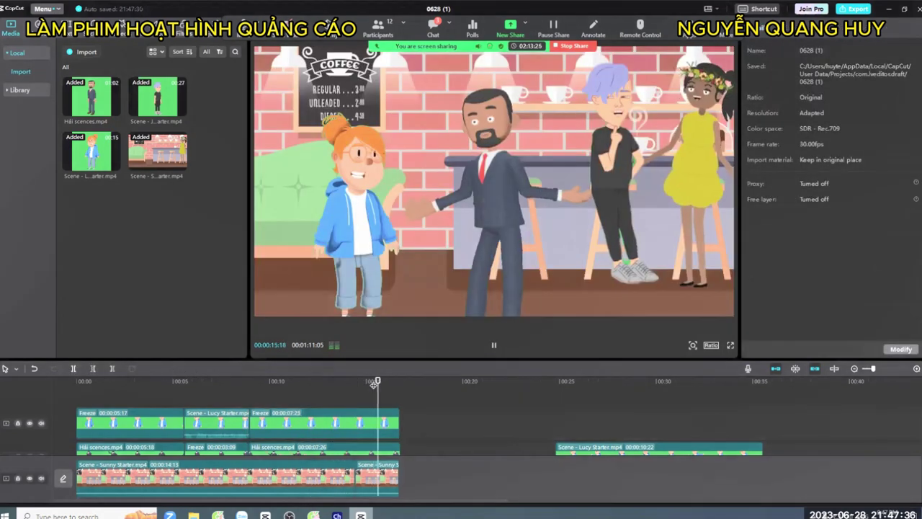
key(space)
scroll(381, 385, down, 3)
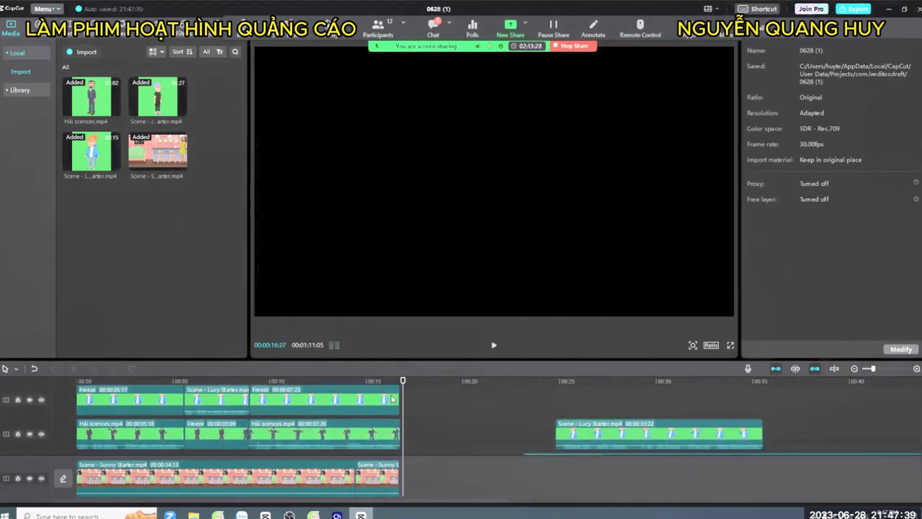
key(alt+Tab)
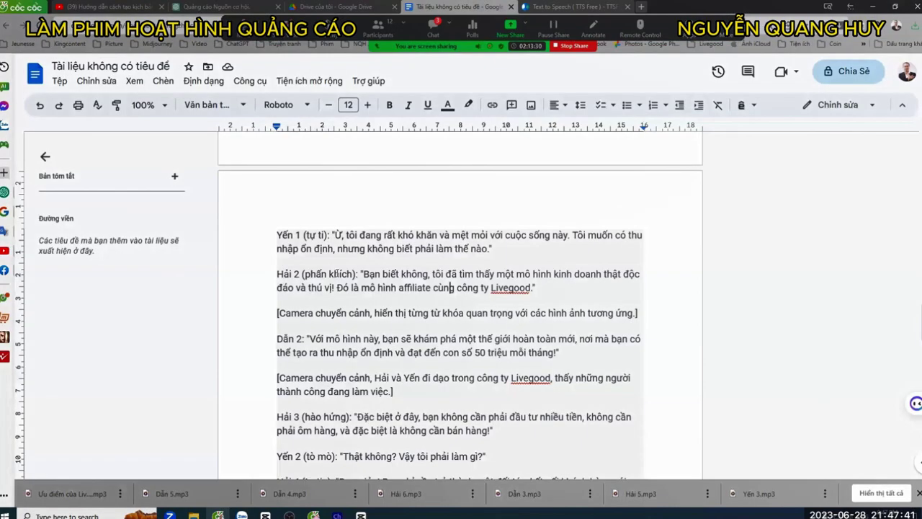
- Highlight the script's camera direction about showing keywords with matching images, and return to the CapCut timeline
scroll(461, 302, down, 4)
drag(299, 216, 580, 216)
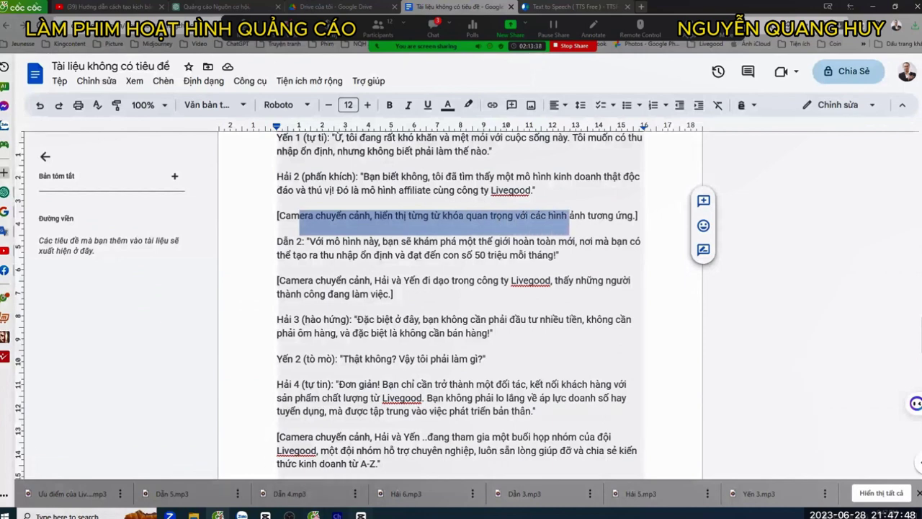
key(alt+Tab)
drag(591, 435, 535, 441)
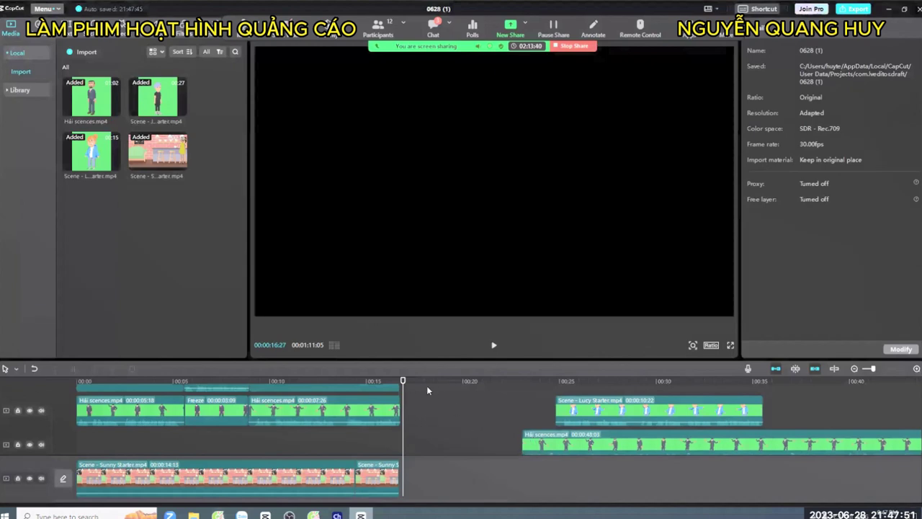
- Trim the ends of the last Sunny Starter segment and the Jamie Starter clip to match the scene's end, checking all tracks
drag(403, 382, 400, 383)
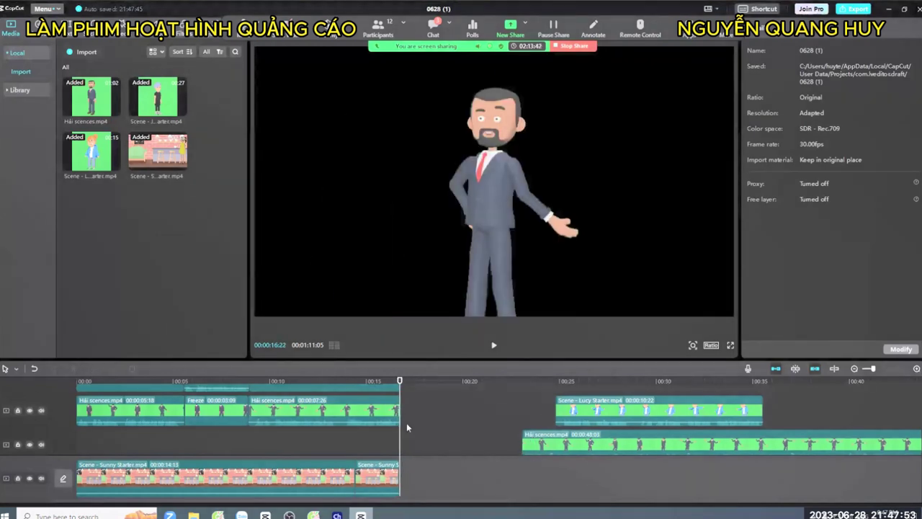
click(396, 477)
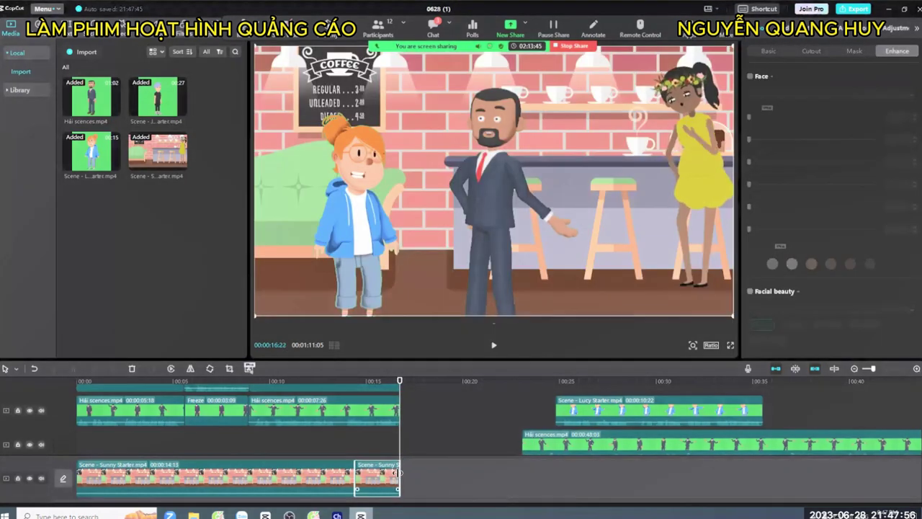
scroll(395, 473, down, 1)
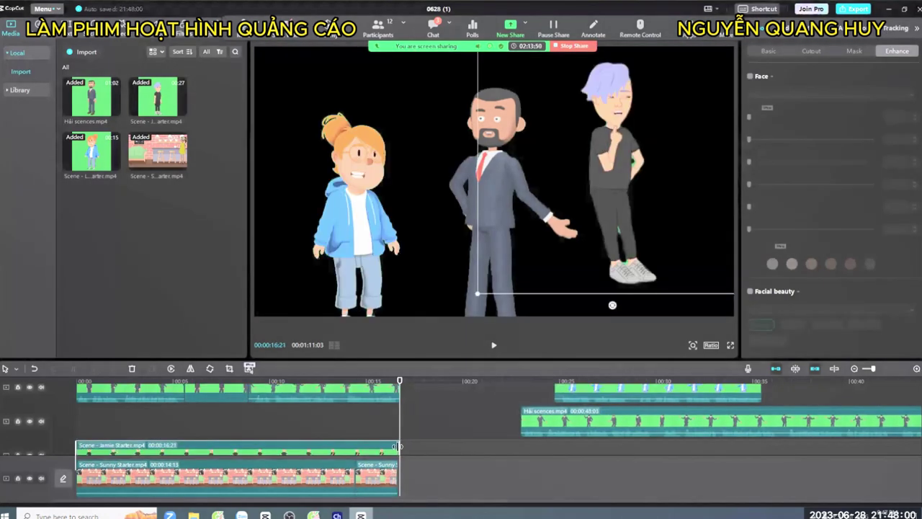
scroll(400, 445, up, 1)
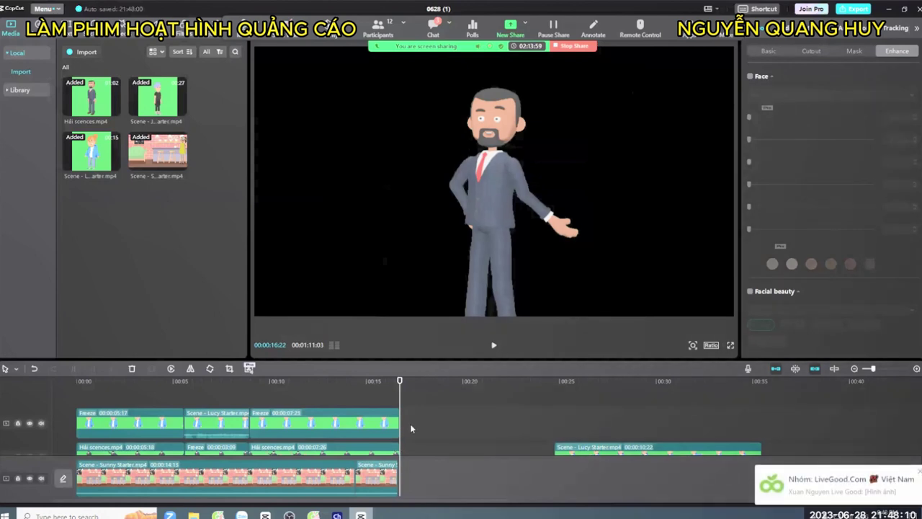
scroll(444, 432, down, 1)
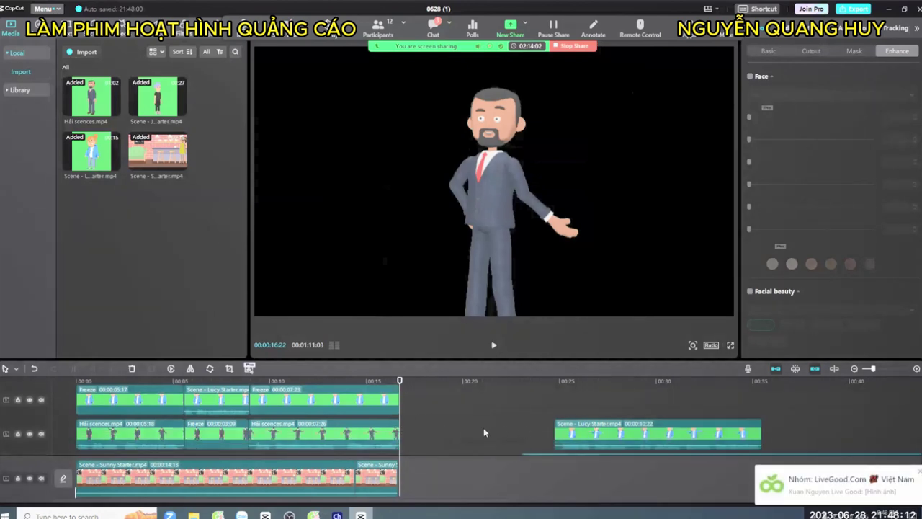
scroll(484, 416, down, 1)
scroll(484, 426, down, 2)
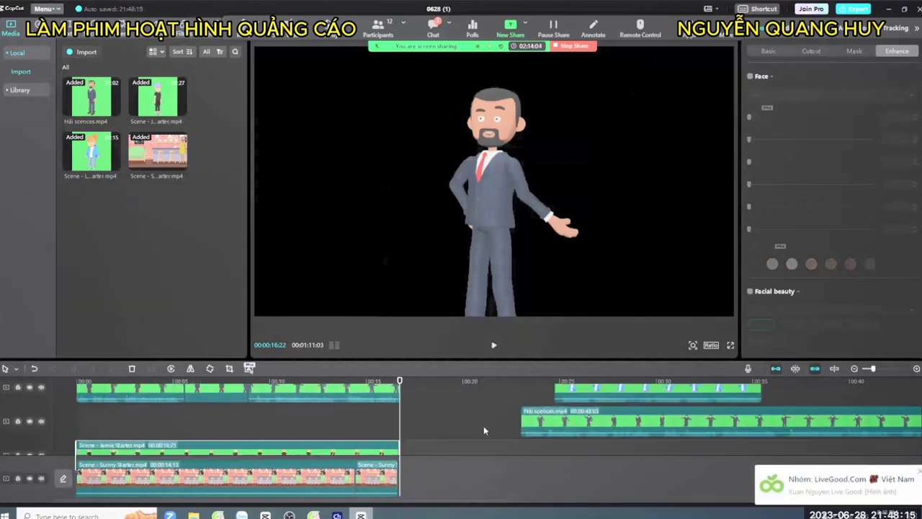
scroll(442, 451, up, 2)
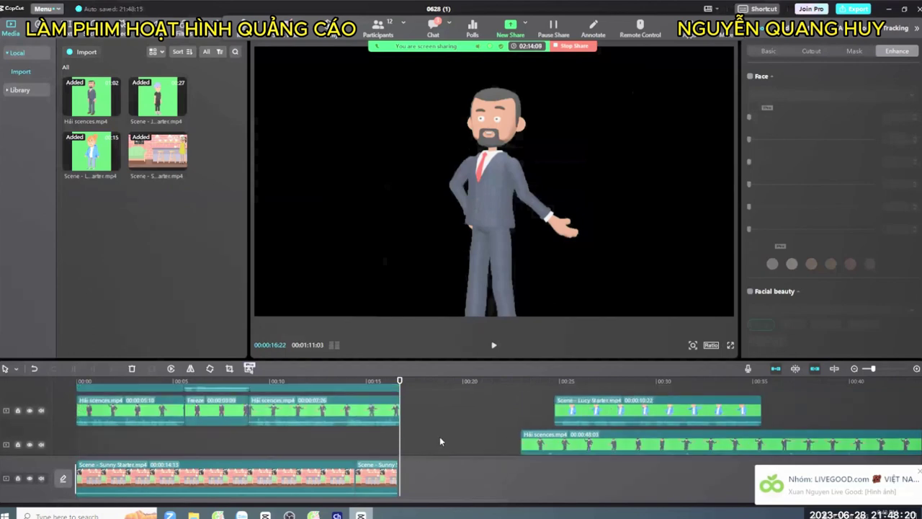
scroll(440, 432, up, 2)
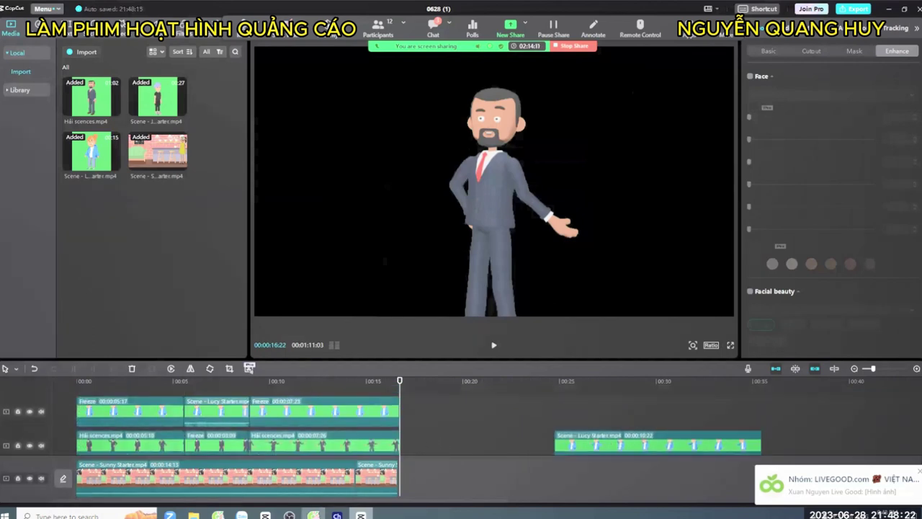
- Switch to the Google Docs script and review the camera direction and the Dẫn 2 narration that follows it
click(335, 514)
click(360, 514)
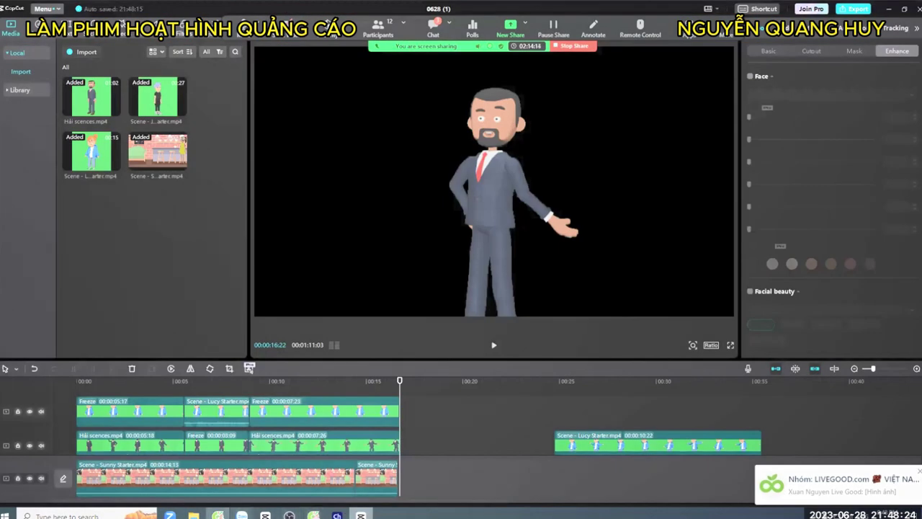
click(218, 514)
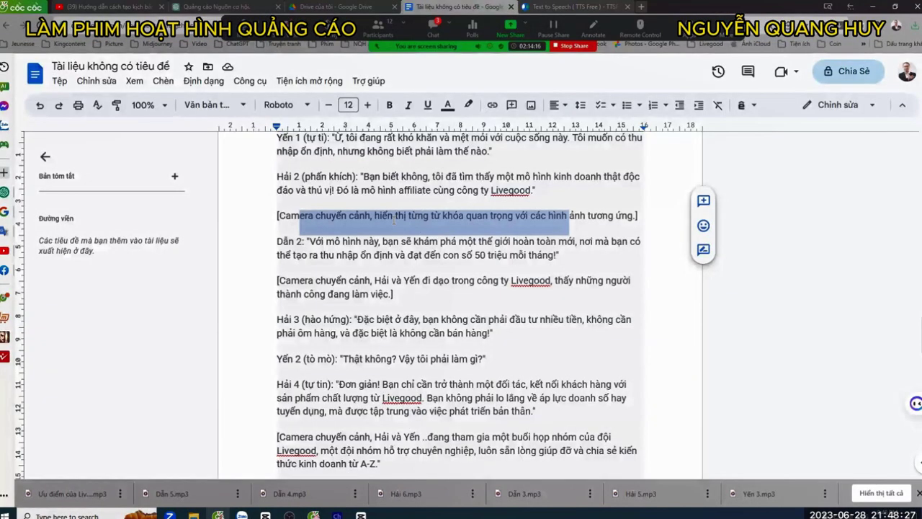
click(393, 215)
drag(297, 241, 430, 256)
click(431, 255)
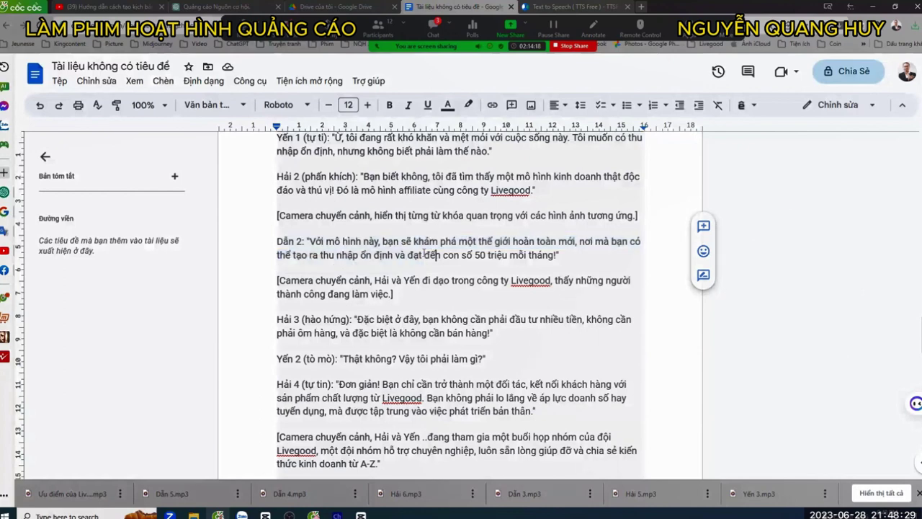
drag(302, 243, 429, 274)
- Review the script's opening scene description and the Dẫn 1 narration that introduces the first conversation
scroll(428, 274, up, 5)
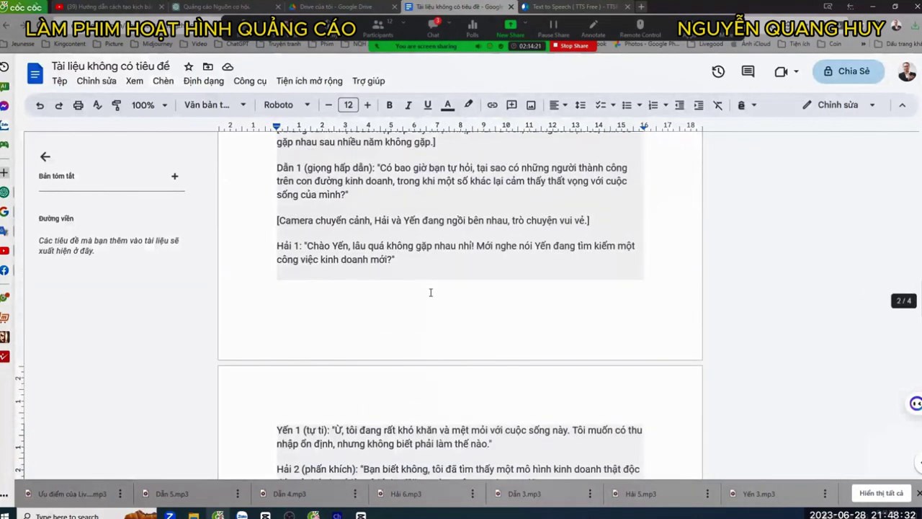
drag(305, 214, 480, 229)
click(479, 229)
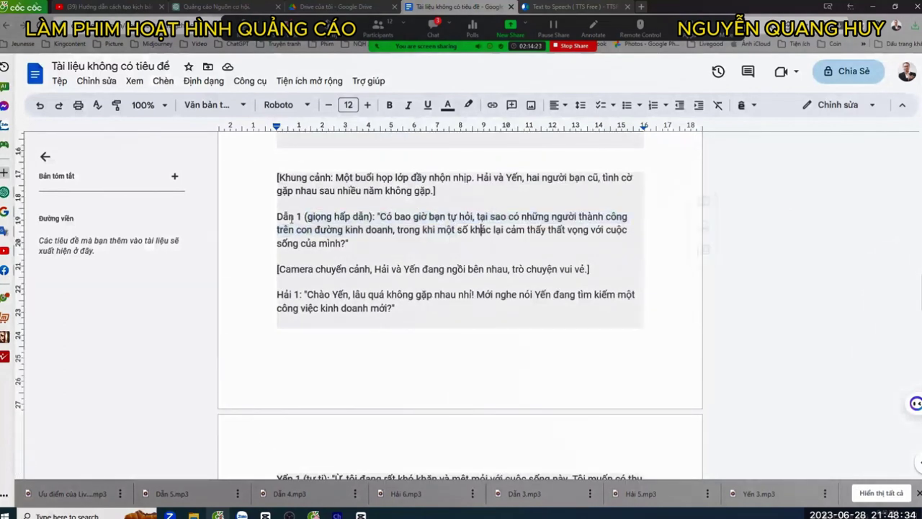
drag(283, 216, 326, 246)
click(306, 219)
triple_click(360, 188)
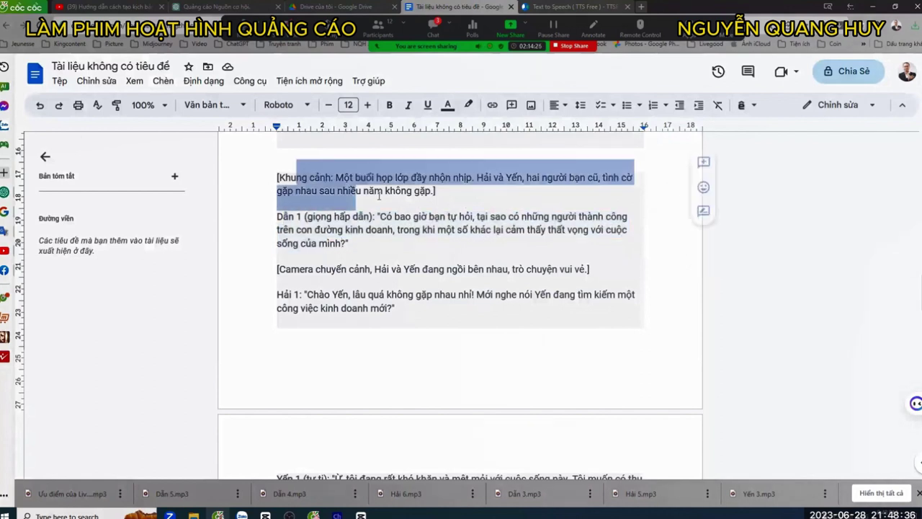
click(348, 243)
triple_click(360, 186)
triple_click(330, 244)
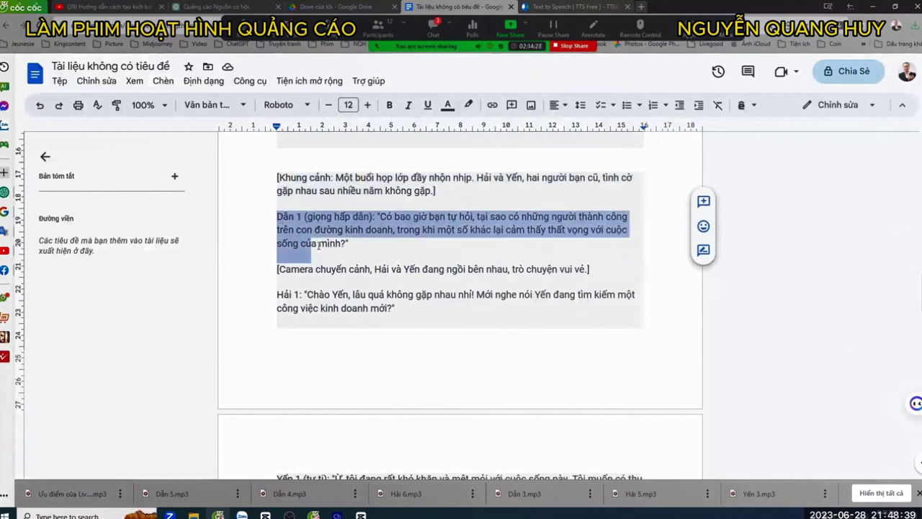
click(333, 245)
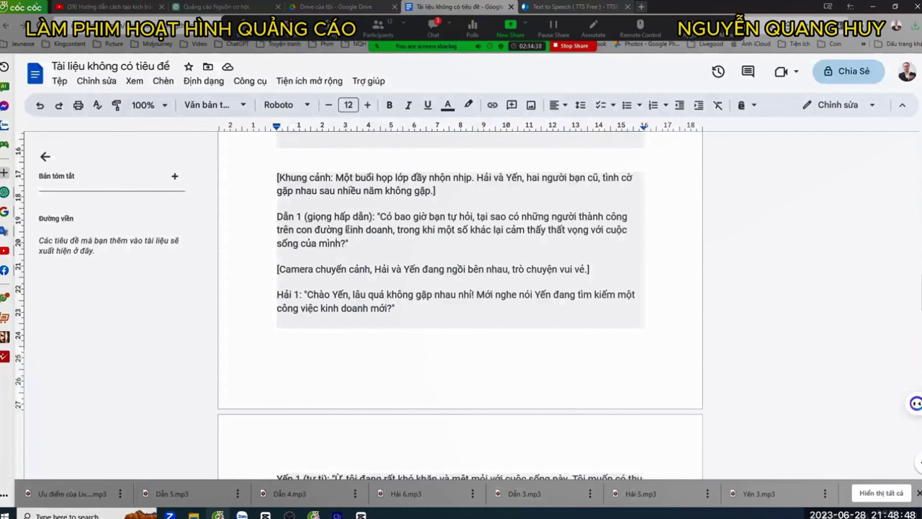
- Return to CapCut, import the narration file Dẫn 1 from Downloads, and place it on the audio track below the scene
click(361, 516)
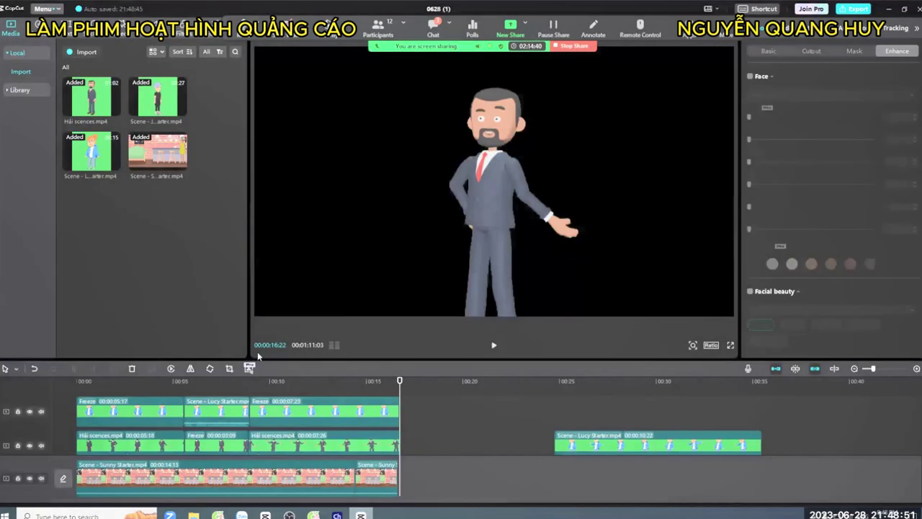
click(80, 52)
click(172, 72)
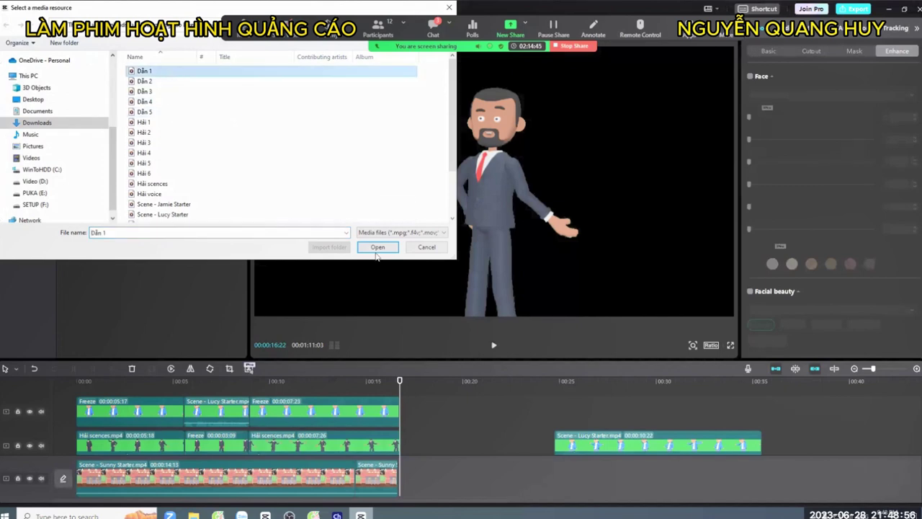
click(374, 248)
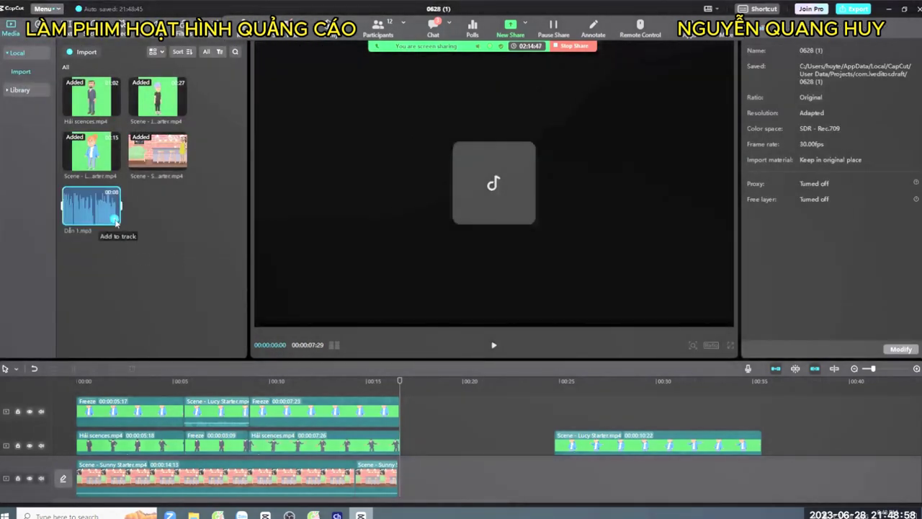
drag(116, 224, 137, 457)
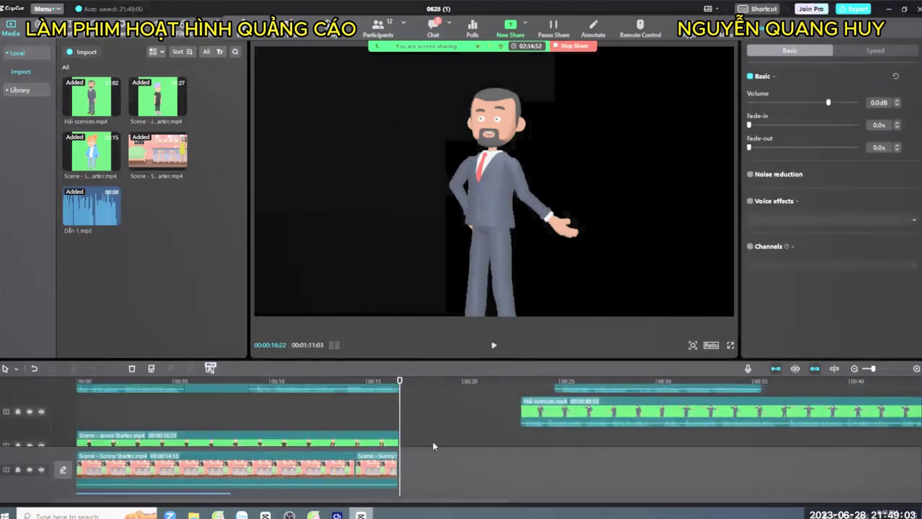
- Move the unused clips after the scene further along the timeline, and set the playhead to the start
click(256, 450)
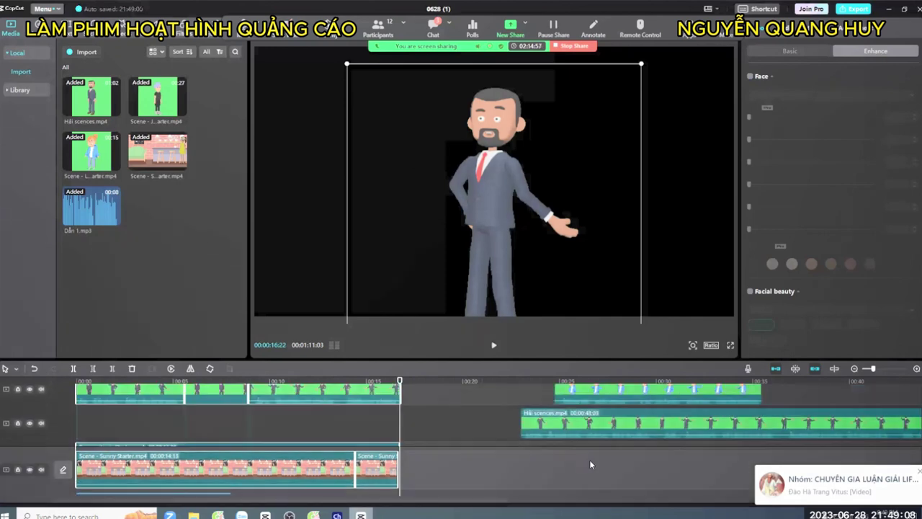
click(590, 397)
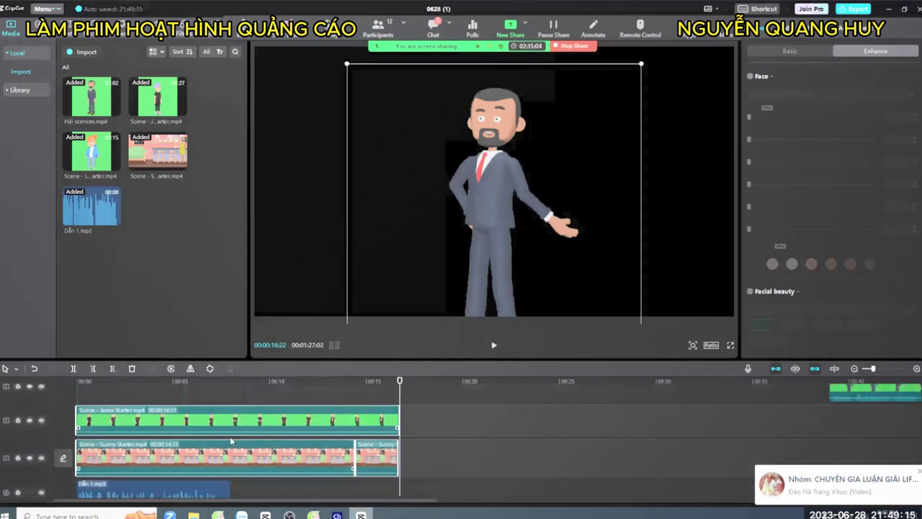
drag(206, 463, 202, 498)
drag(99, 380, 77, 380)
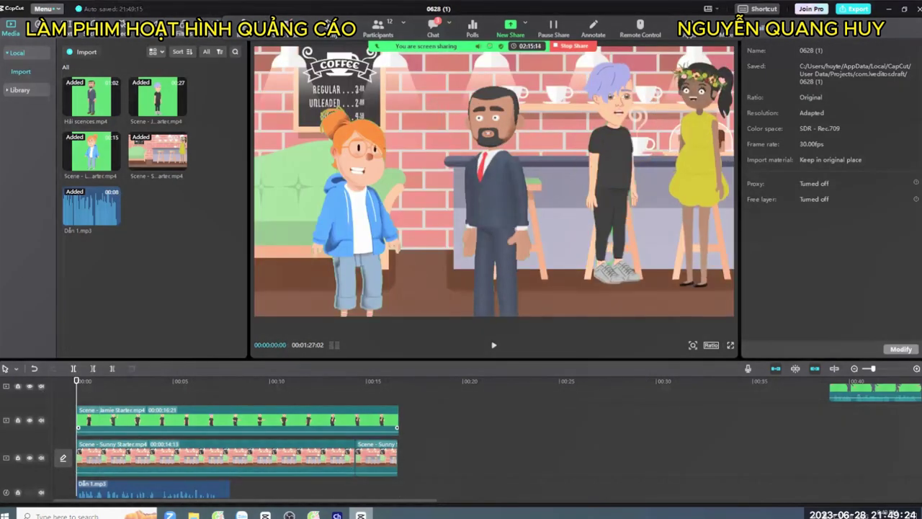
- Insert the white B&W library clip before the café scene, lengthen it, and align Dẫn 1.mp3 with its start
click(20, 91)
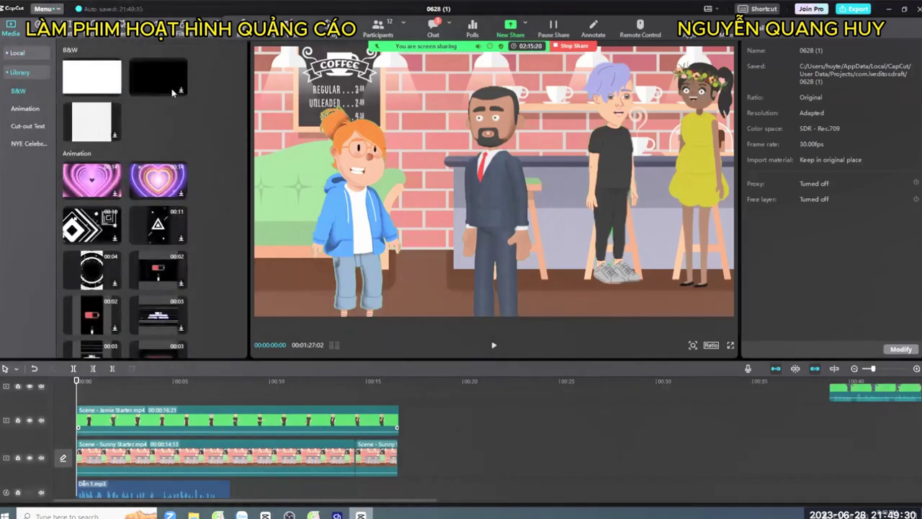
click(114, 89)
scroll(153, 352, down, 2)
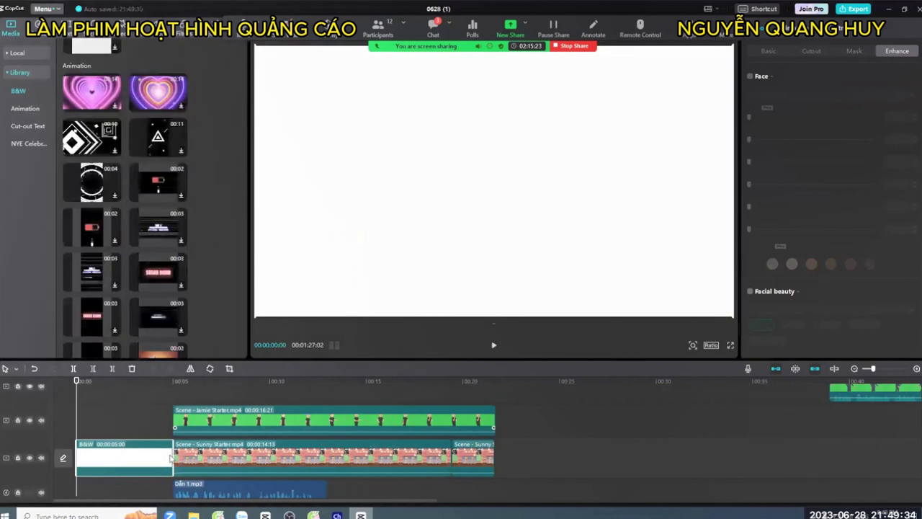
drag(172, 454, 89, 461)
scroll(226, 483, down, 1)
click(218, 483)
click(299, 461)
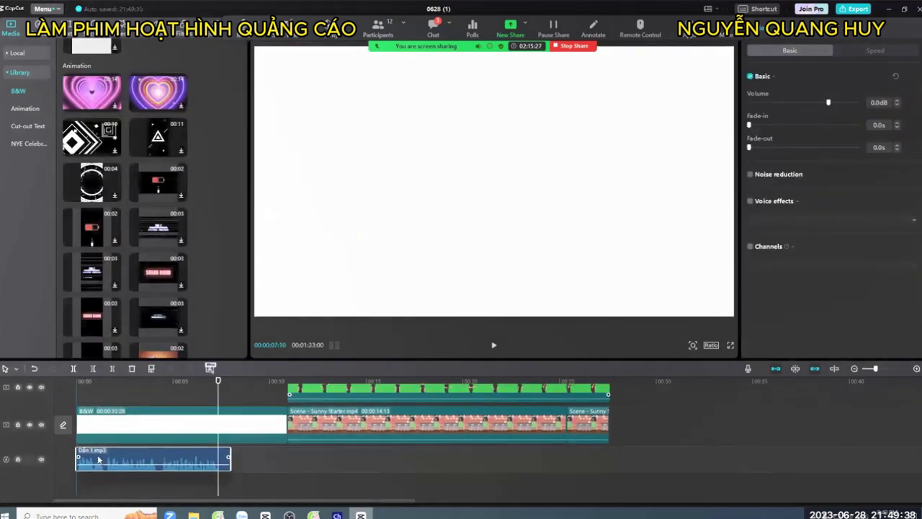
- Shorten the white B&W clip to 00:00:07:16 and trim the end of Dẫn 1.mp3 to match it
click(249, 426)
drag(286, 426, 220, 455)
click(220, 458)
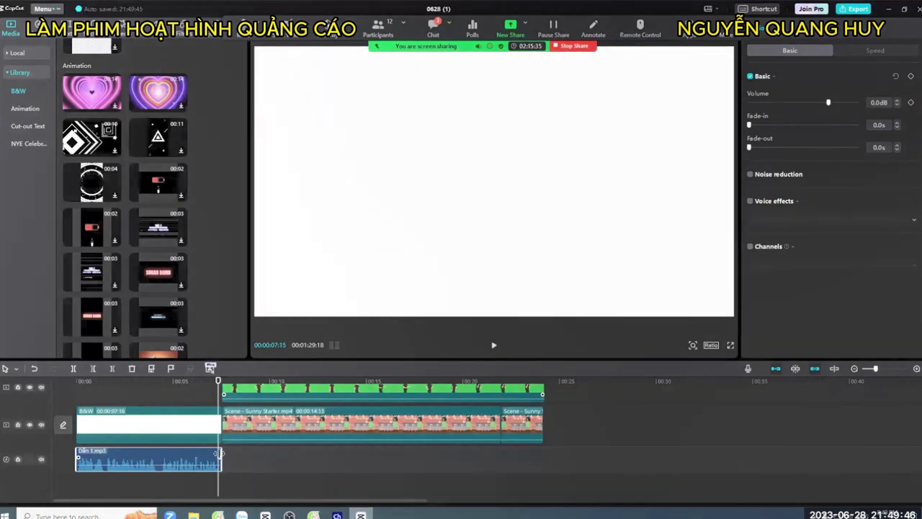
click(233, 454)
- Play back the white intro with its narration from the start and check the changeover into the café scene
click(203, 382)
click(77, 381)
key(space)
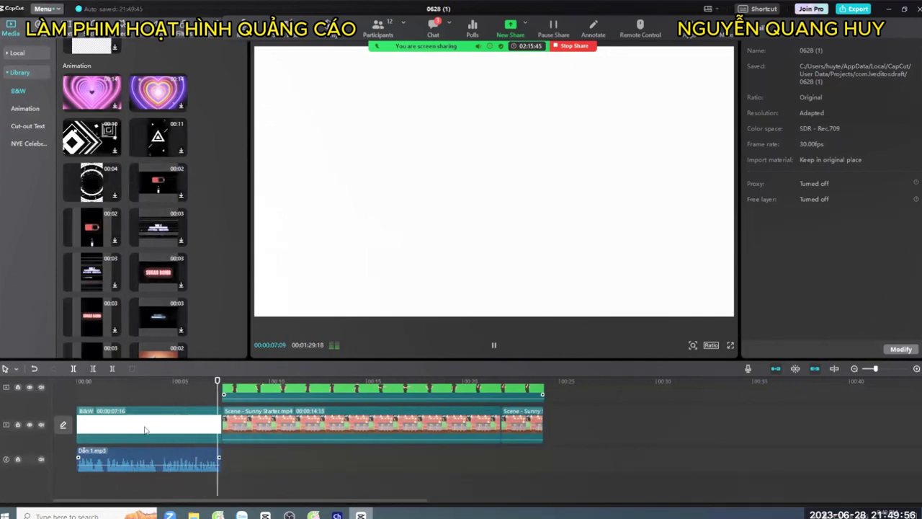
key(space)
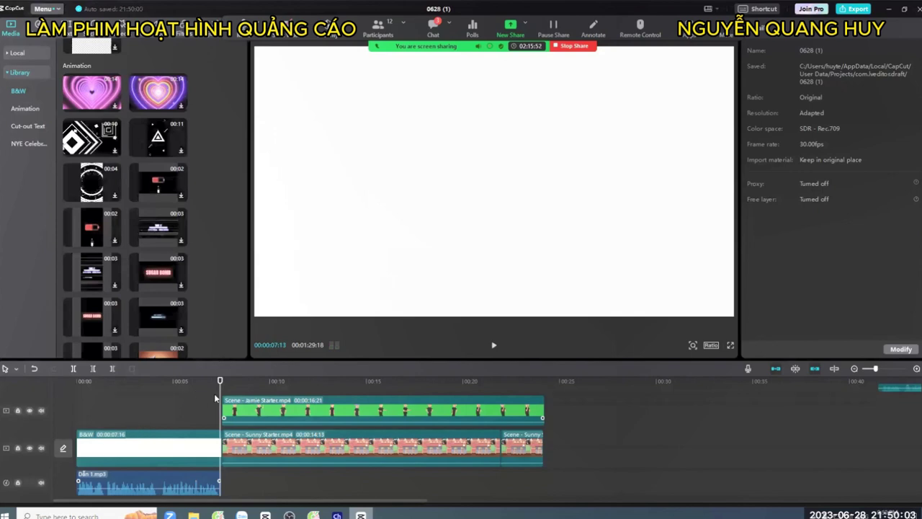
click(241, 387)
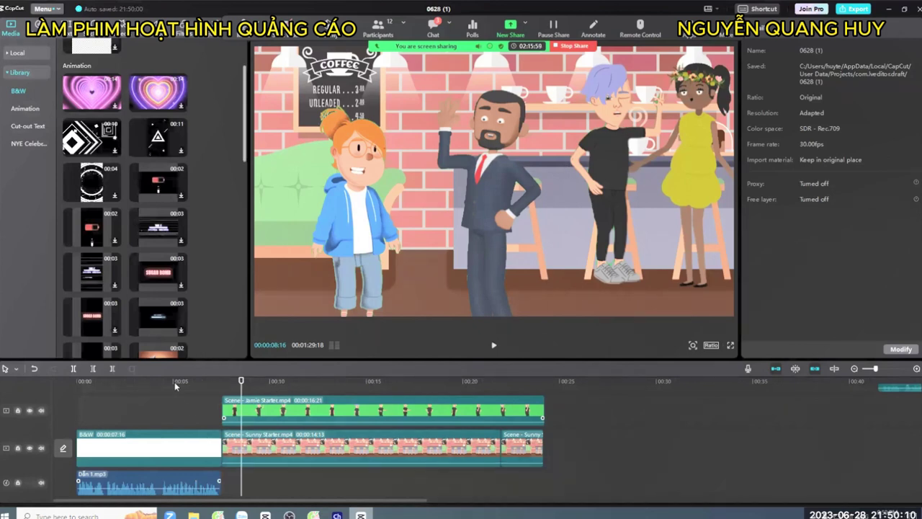
- Add a default text layer over the white intro and stretch it to span the entire B&W clip
drag(174, 382, 99, 393)
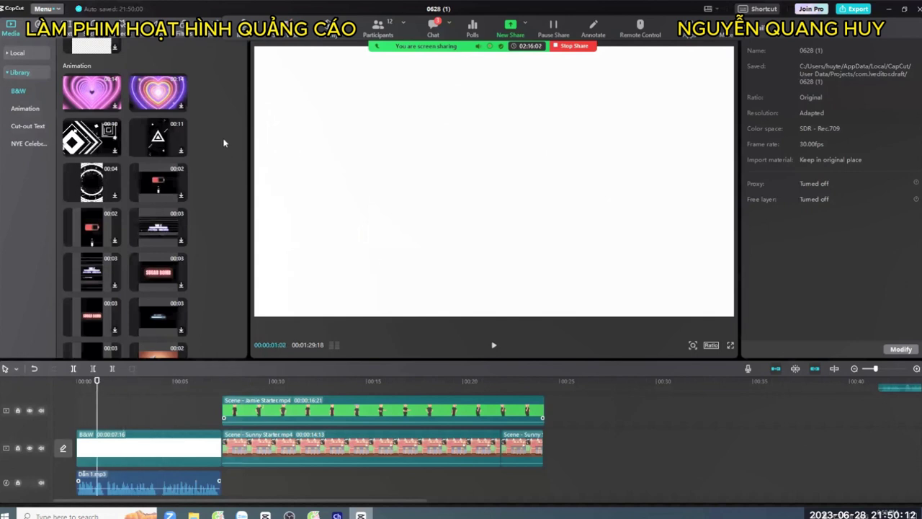
click(59, 29)
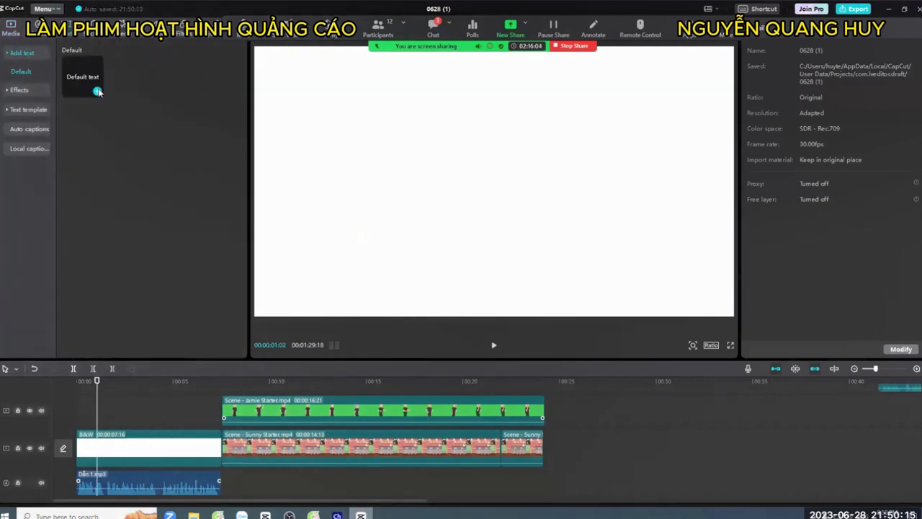
click(98, 91)
drag(117, 414, 221, 414)
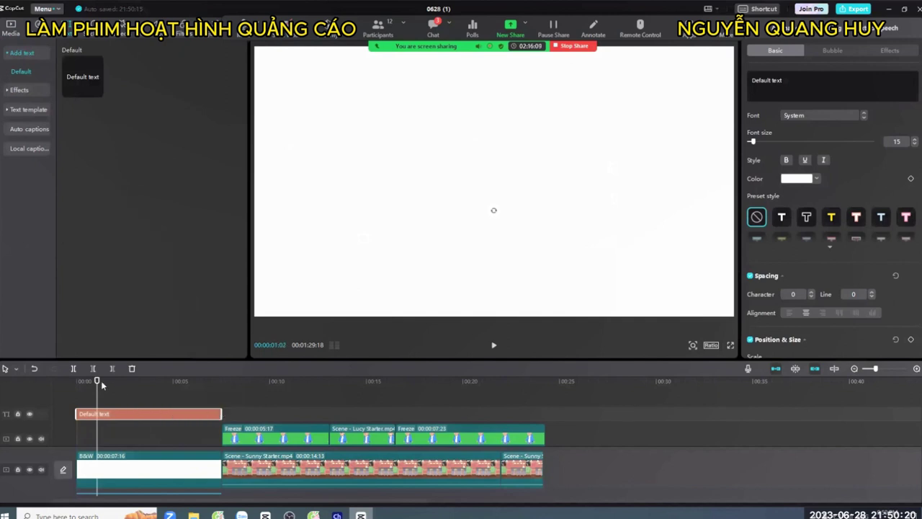
- Change the intro text's colour to red and its font to Nếp gấp
click(798, 180)
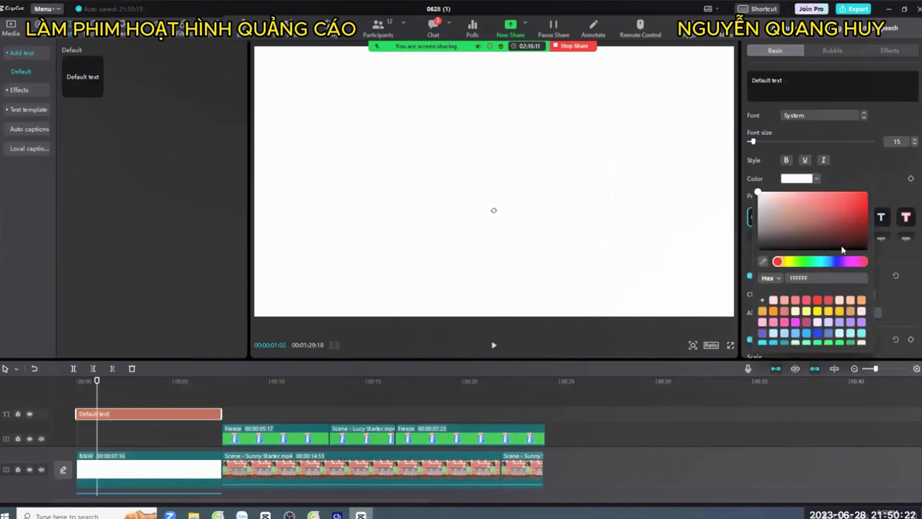
click(863, 195)
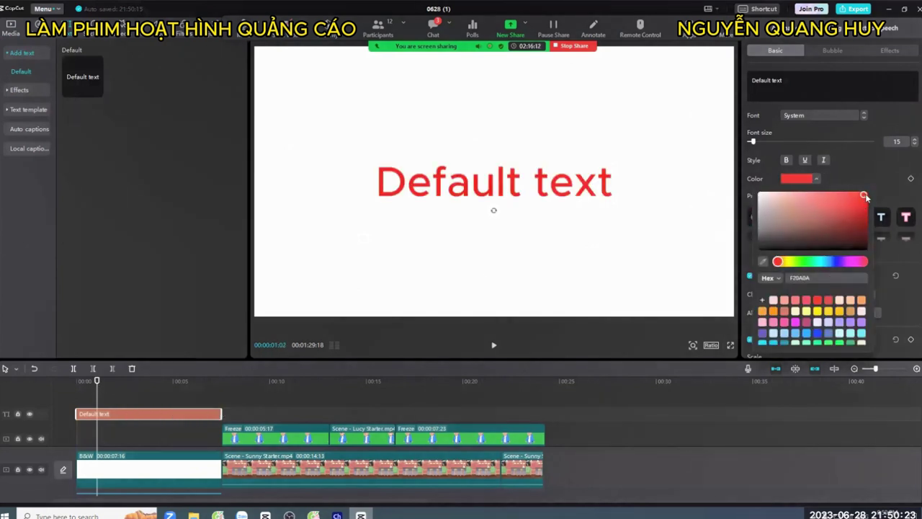
click(812, 117)
click(799, 117)
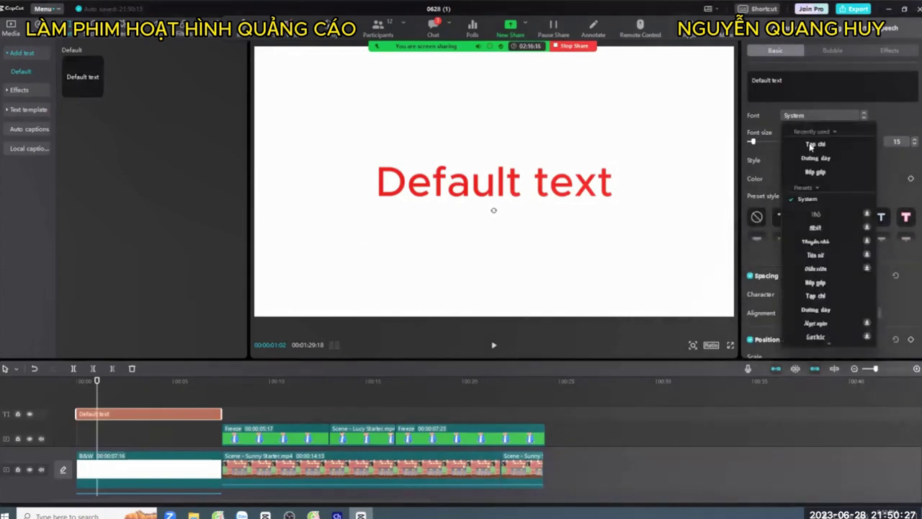
click(815, 173)
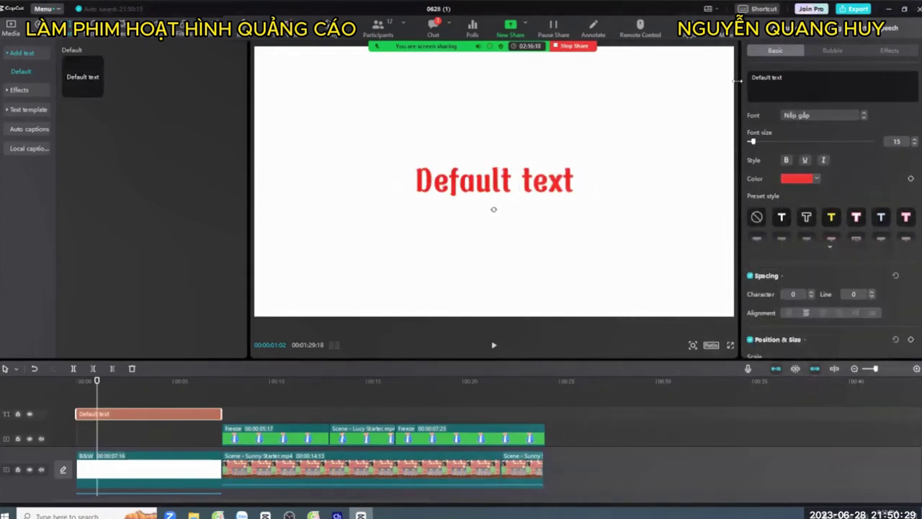
- Switch to the Google Docs script and copy the Dẫn 1 narration sentence, from "Có bao giờ bạn tự hỏi" to "của mình?"
click(218, 516)
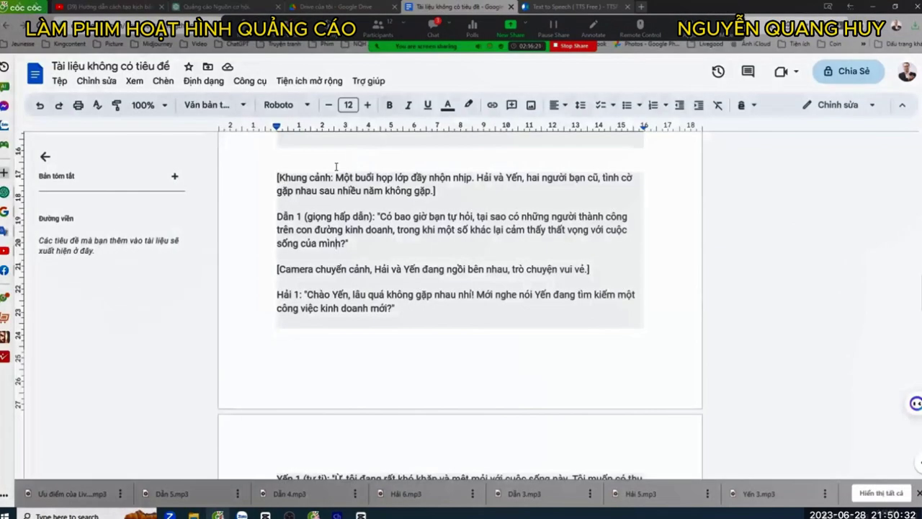
scroll(326, 252, up, 2)
scroll(327, 252, down, 3)
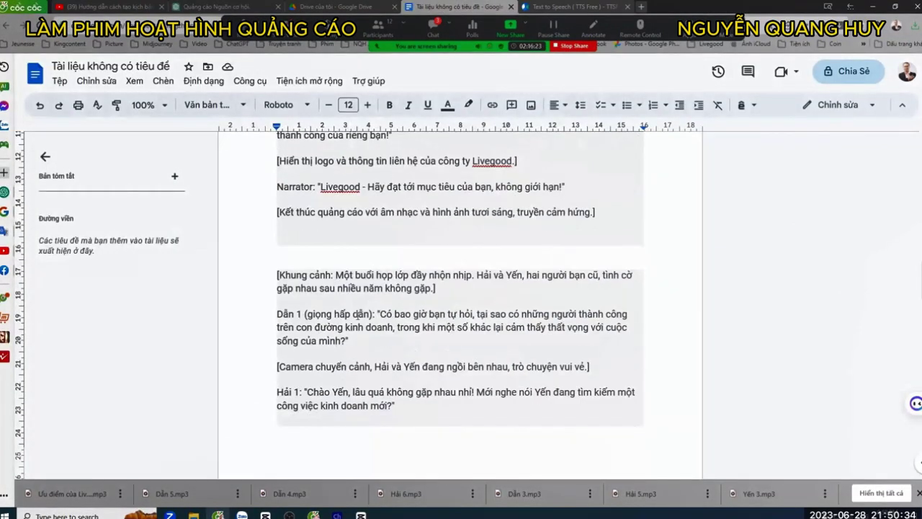
drag(381, 314, 346, 342)
key(ctrl+c)
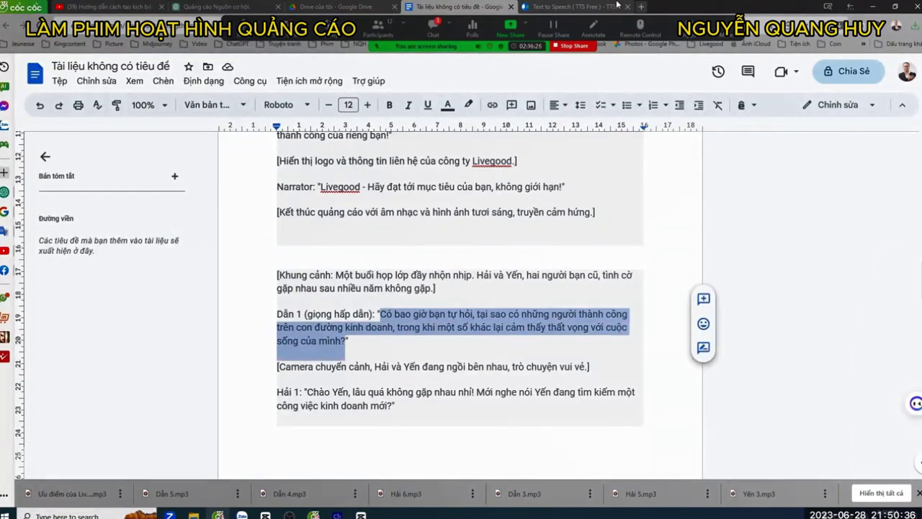
- Return to CapCut and replace the default text of the intro layer with the copied Dẫn 1 narration sentence
key(alt+Tab)
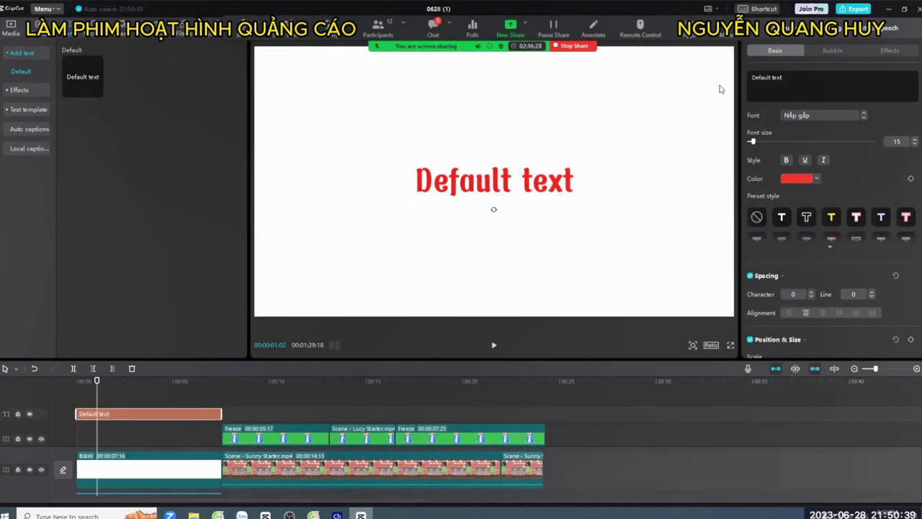
drag(792, 77, 751, 77)
key(ctrl+v)
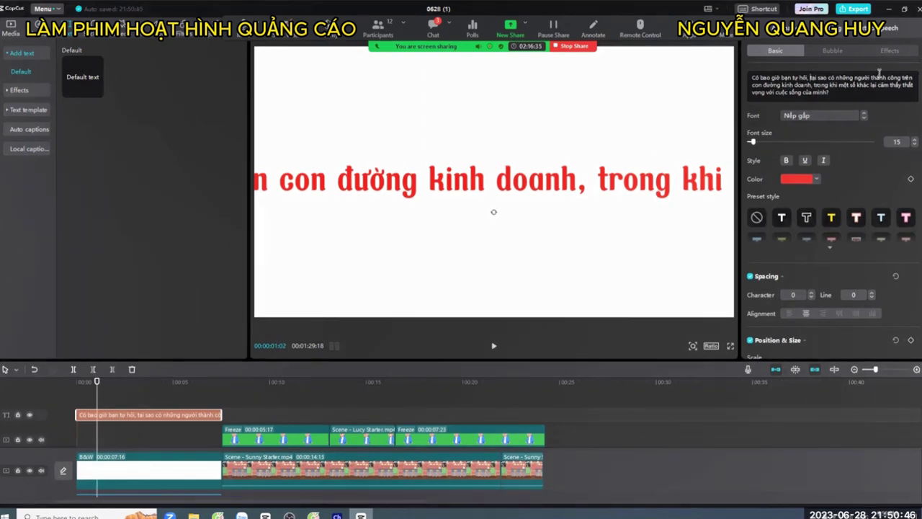
- Break the intro text into four lines, starting new lines at "tại sao", "trong khi" and "với cuộc sống"
click(811, 77)
key(Return)
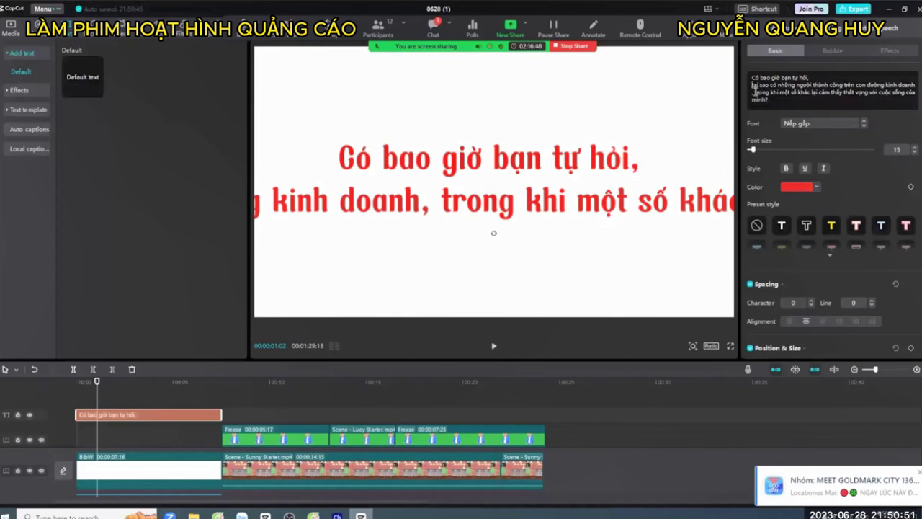
click(766, 92)
key(Return)
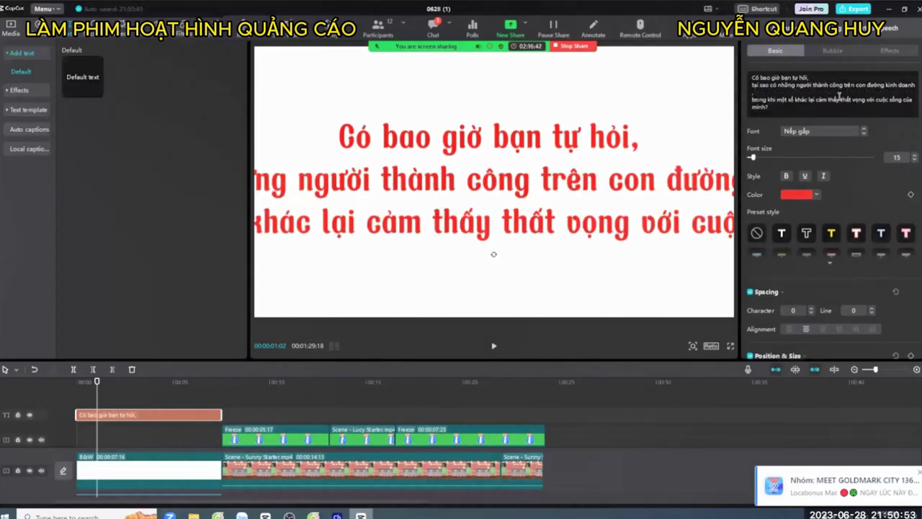
click(866, 98)
key(Return)
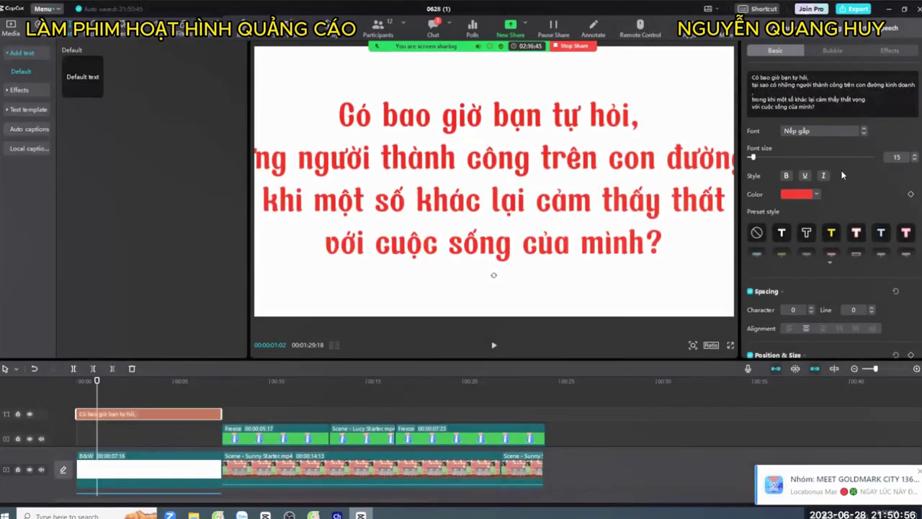
- Set the intro text's font size to 7 and move the text block slightly higher on the white frame
scroll(914, 164, down, 8)
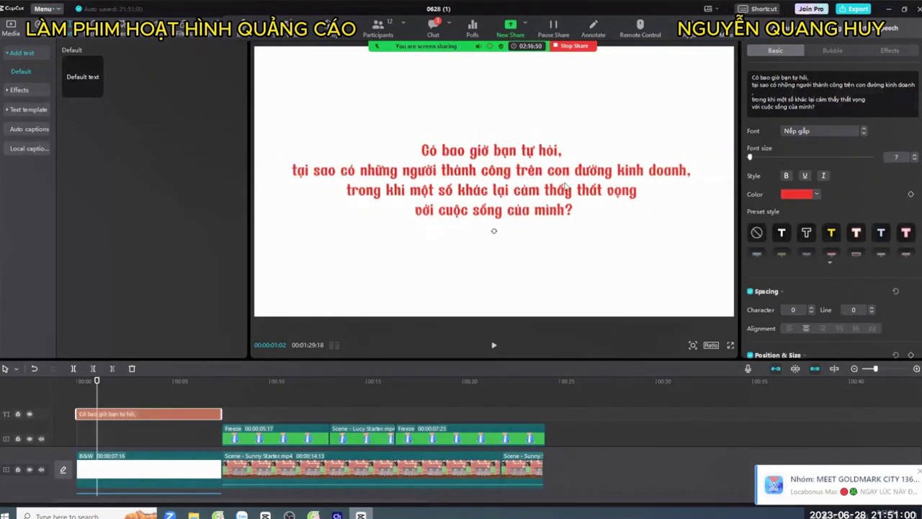
drag(567, 187, 524, 179)
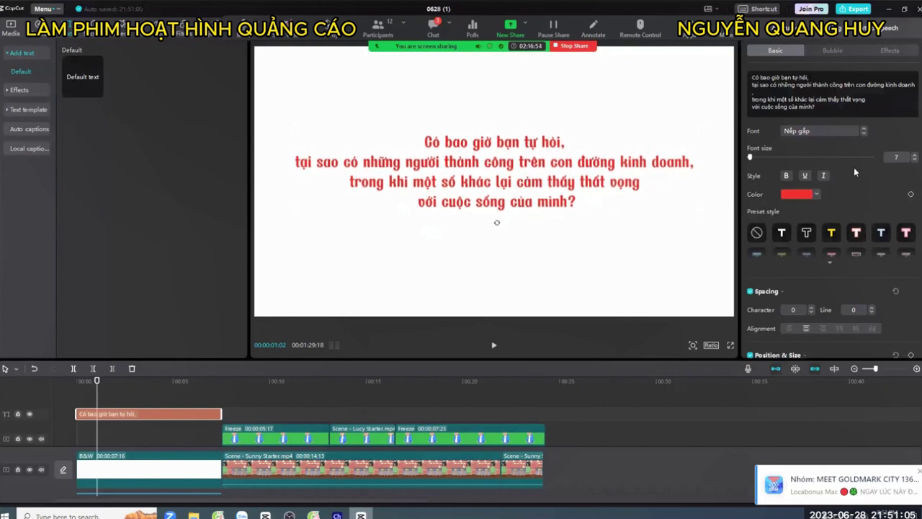
click(893, 52)
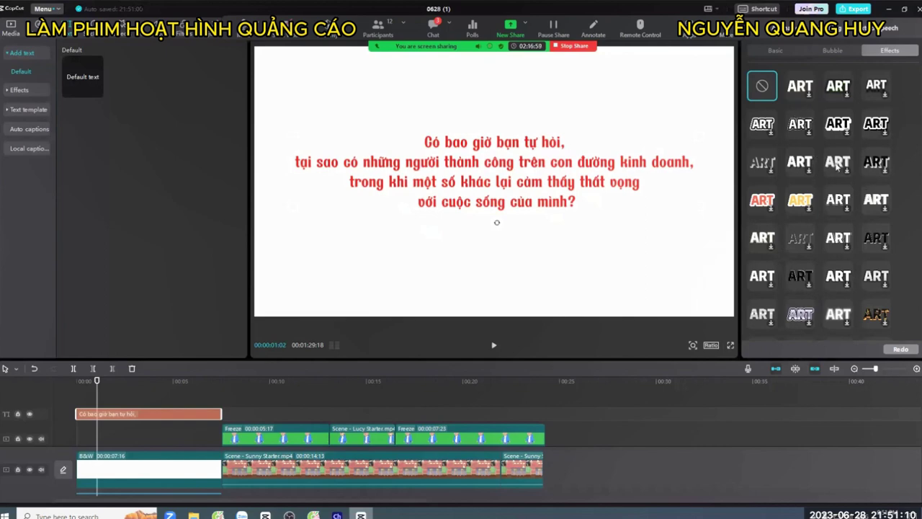
scroll(864, 196, down, 1)
click(774, 52)
- Apply the Type 1 entrance animation to the intro text
click(785, 34)
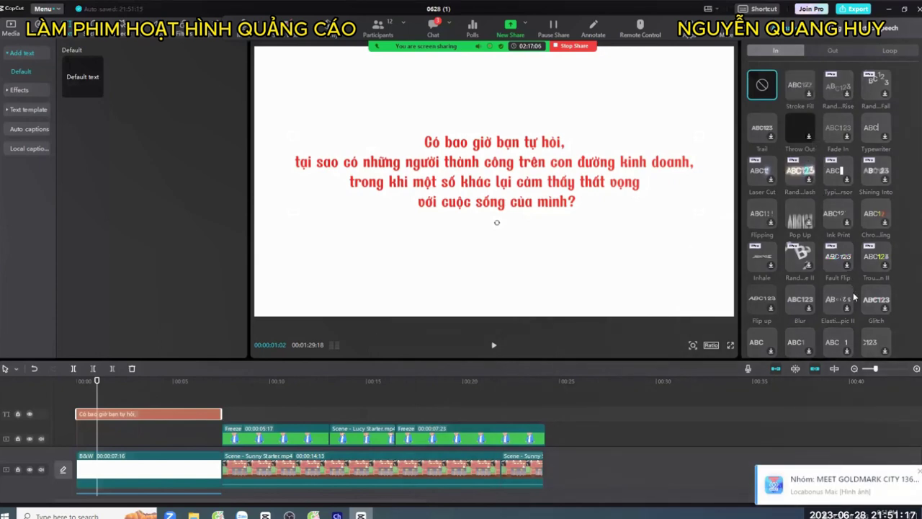
scroll(852, 307, down, 8)
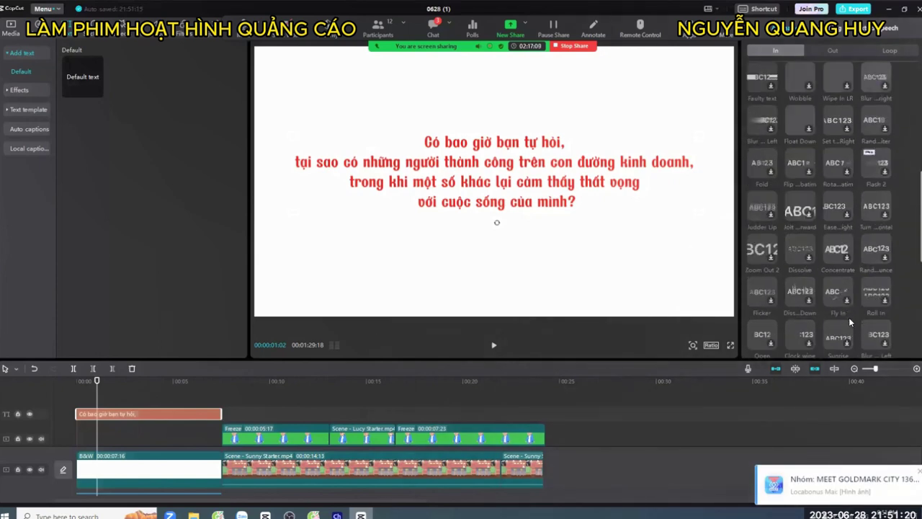
scroll(847, 316, down, 5)
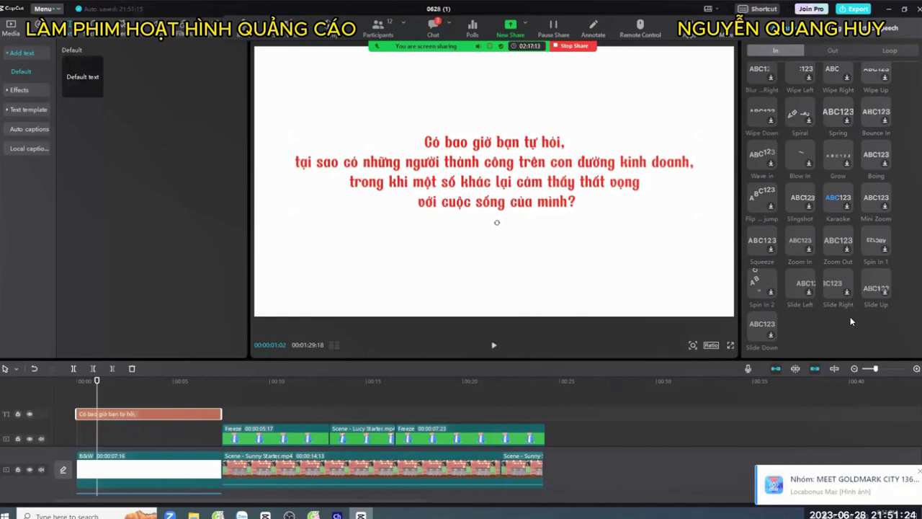
scroll(845, 314, up, 3)
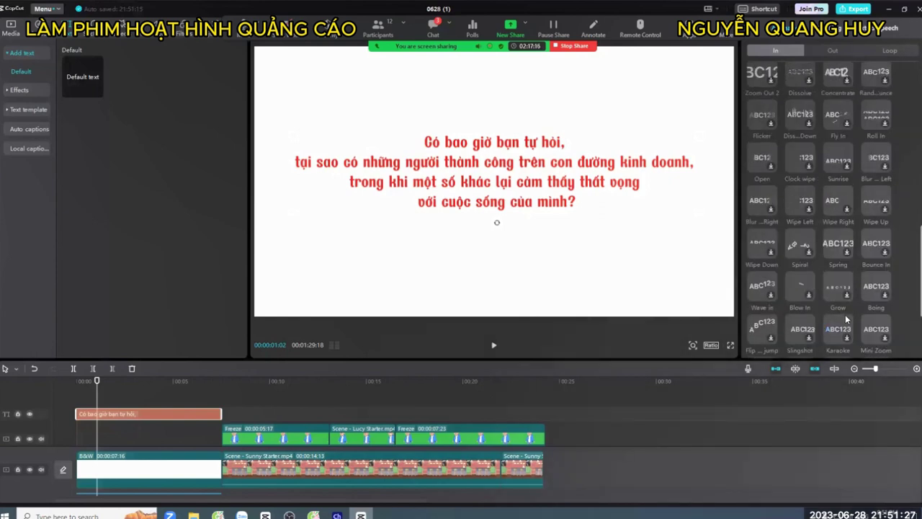
scroll(806, 225, up, 2)
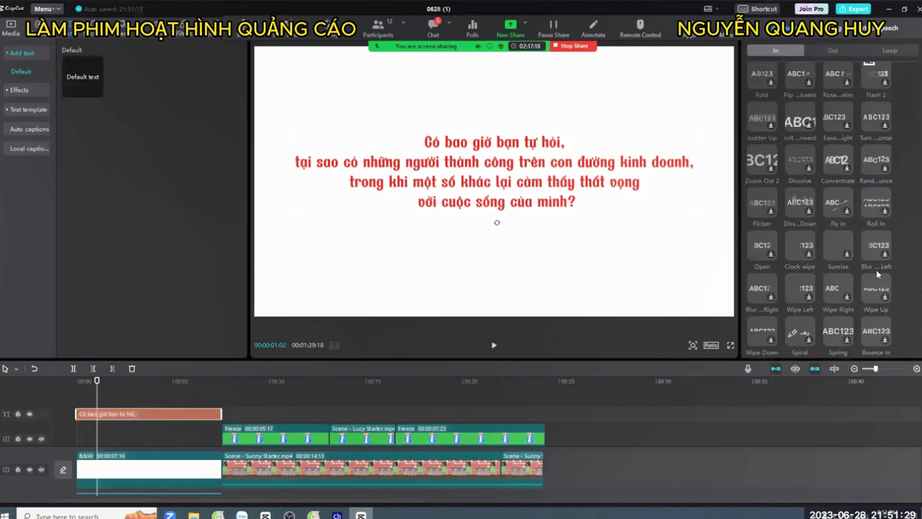
scroll(769, 140, up, 1)
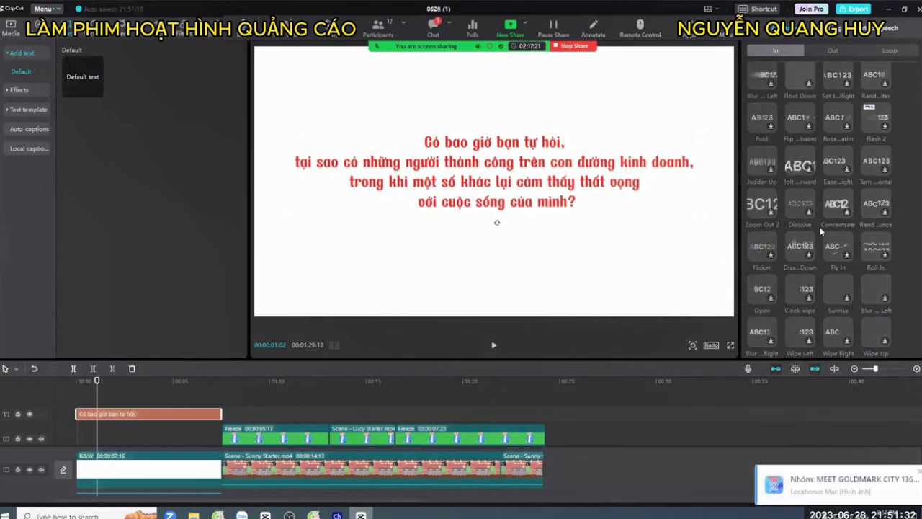
scroll(813, 273, up, 3)
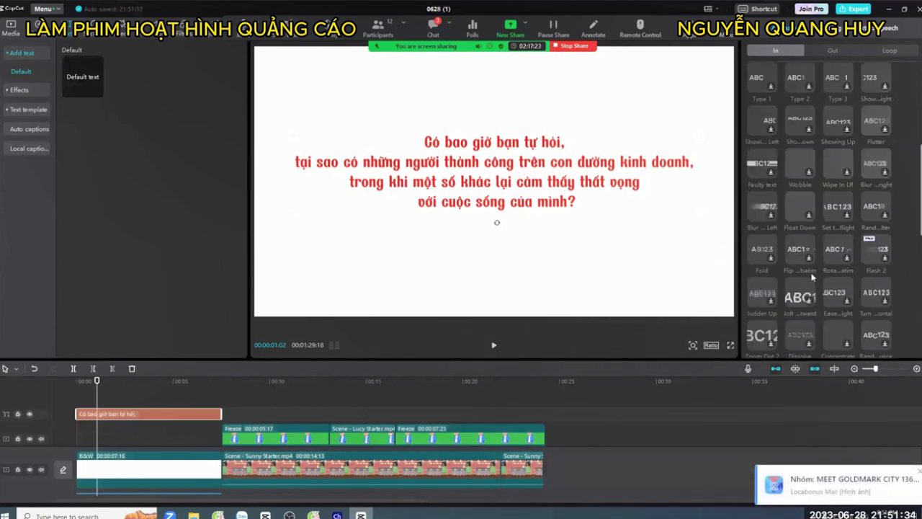
scroll(812, 276, up, 1)
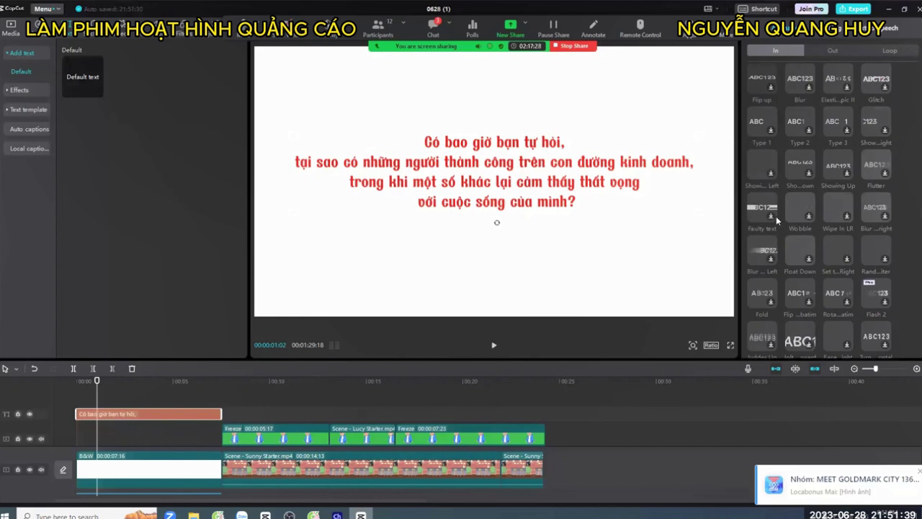
scroll(847, 228, up, 2)
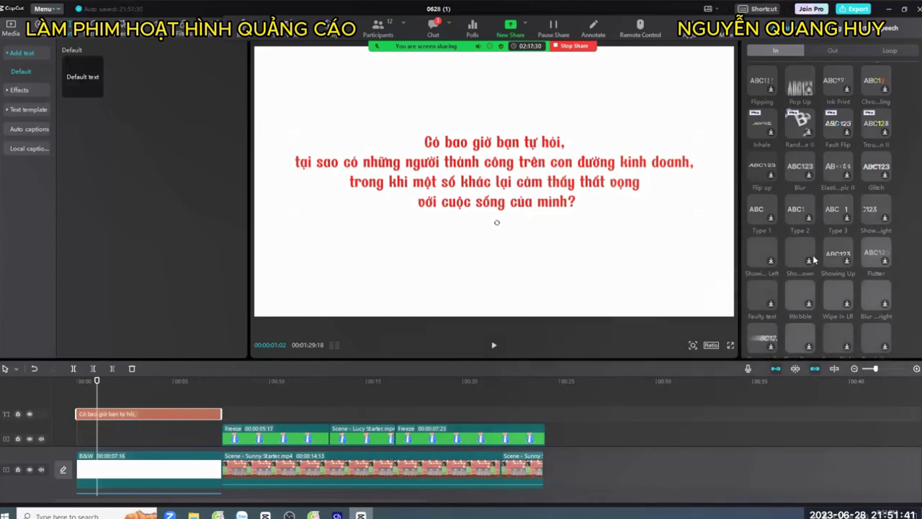
scroll(836, 261, up, 1)
click(761, 252)
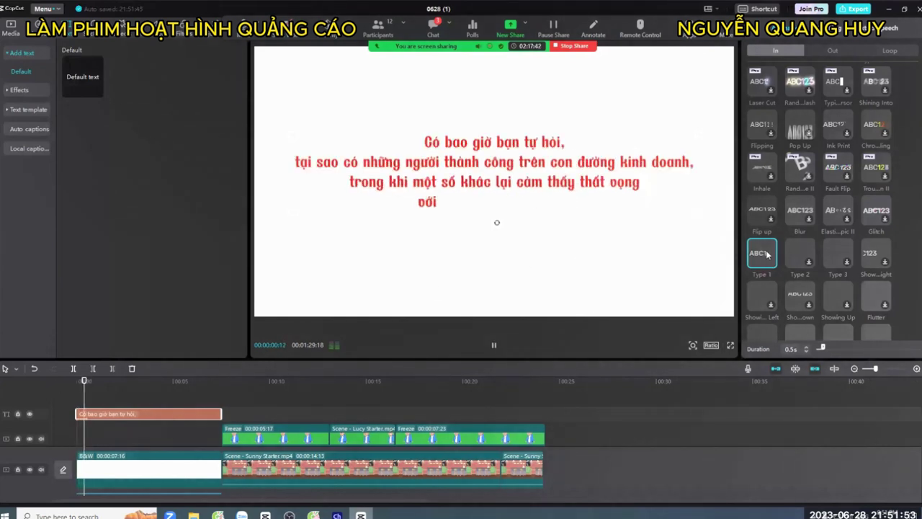
- Try a 4.5 s duration for the Type 1 animation and play the intro from the start to check its timing
drag(827, 349, 877, 350)
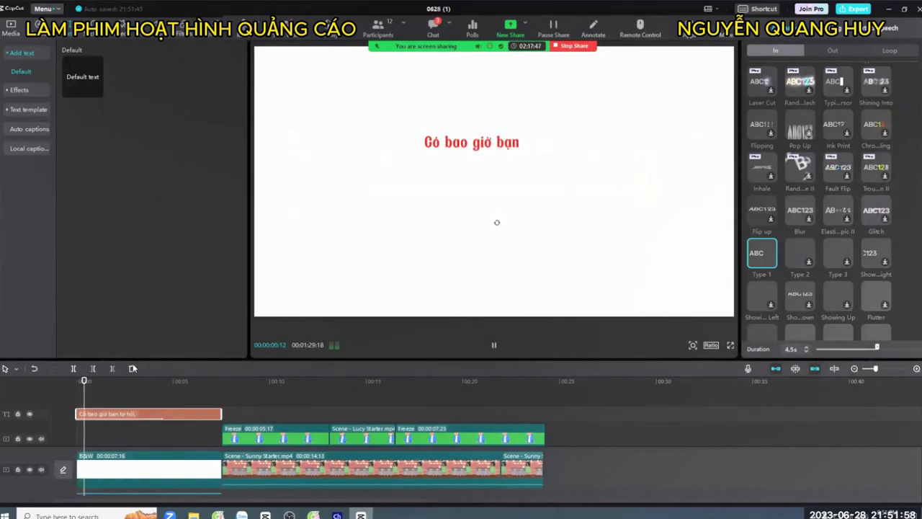
drag(108, 385, 28, 391)
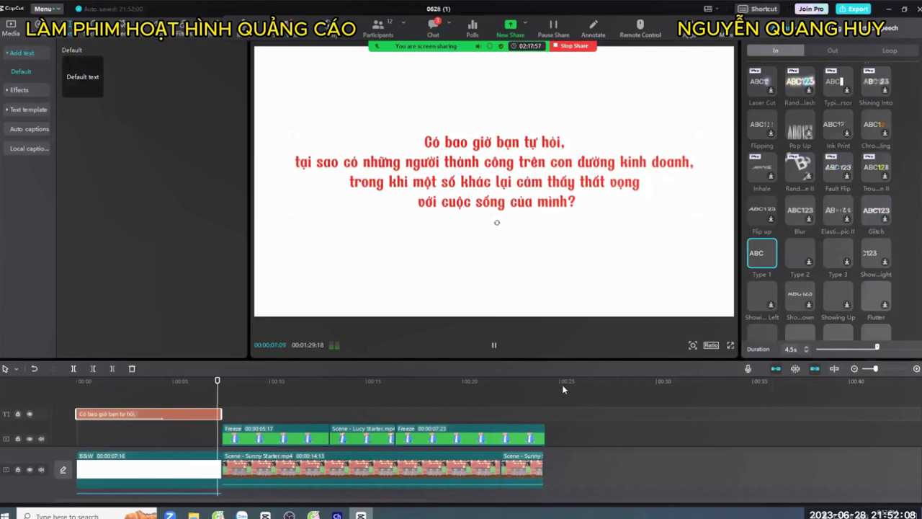
key(space)
drag(221, 381, 218, 382)
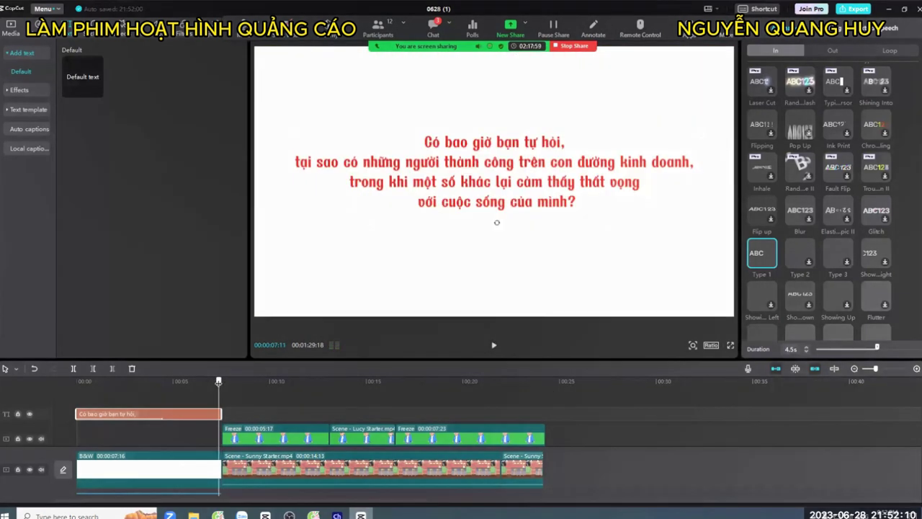
- Set the Type 1 animation's duration to 6.5 s and play back the intro into the start of the café scene
drag(876, 348, 906, 349)
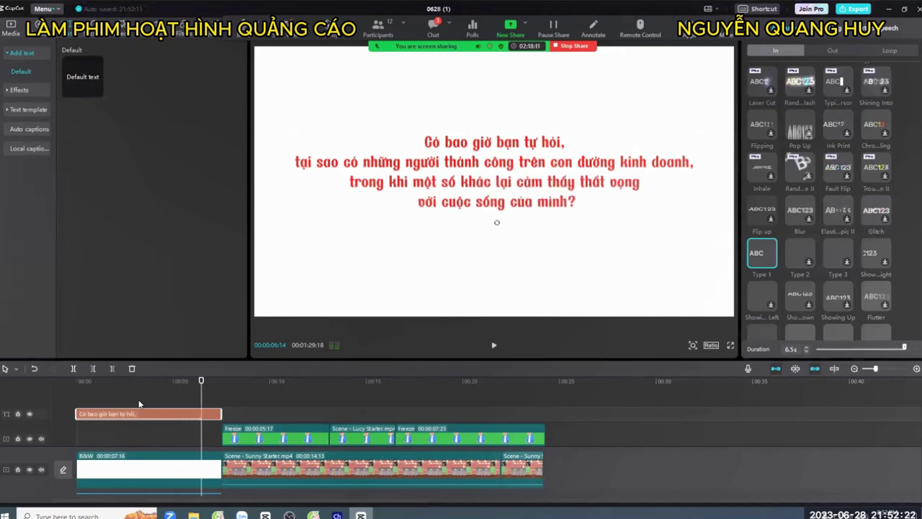
click(180, 396)
key(space)
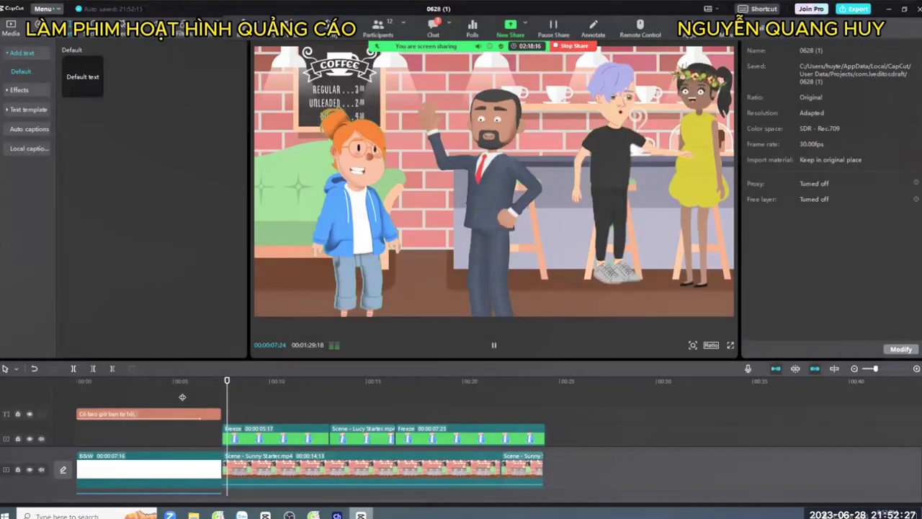
key(space)
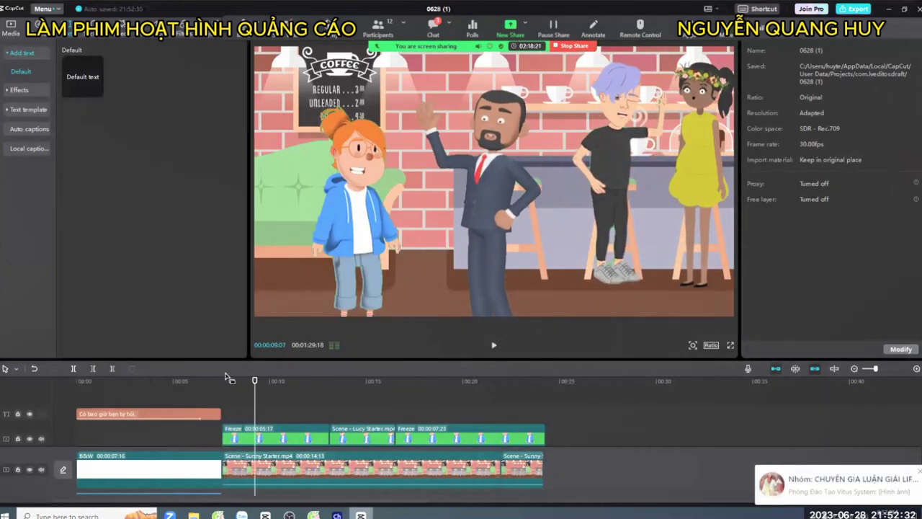
- Shift the Lucy Starter and Hải scences character clips, with their Freeze clips, about 5 seconds later on the timeline
scroll(306, 392, down, 2)
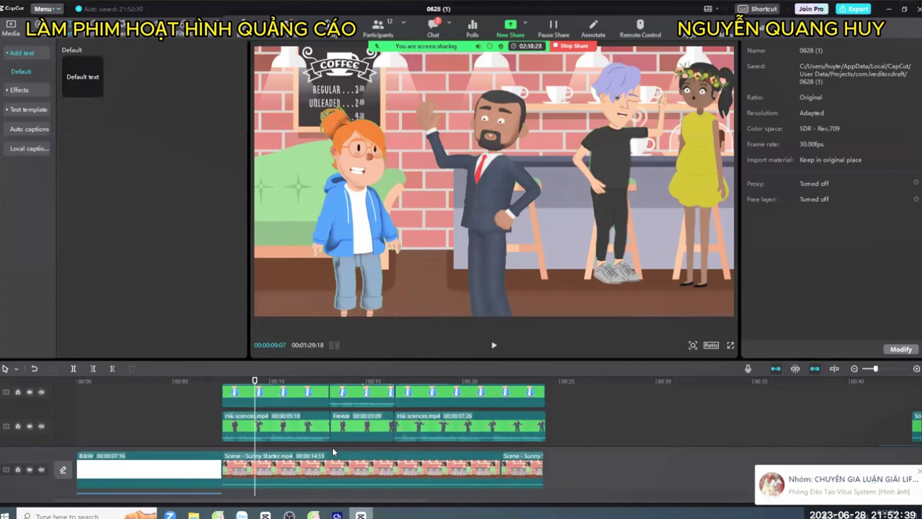
scroll(332, 446, up, 1)
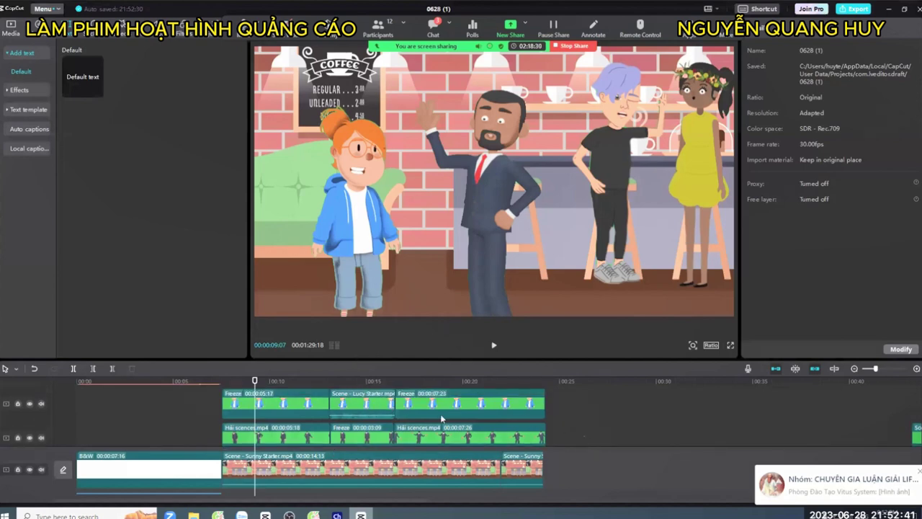
drag(288, 404, 384, 404)
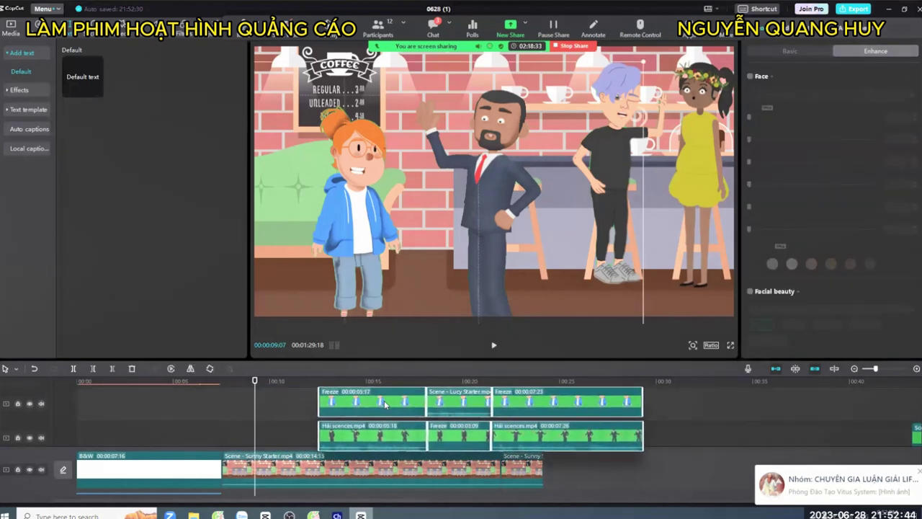
key(ctrl+z)
key(ctrl+z)
key(ctrl+z)
key(ctrl+z)
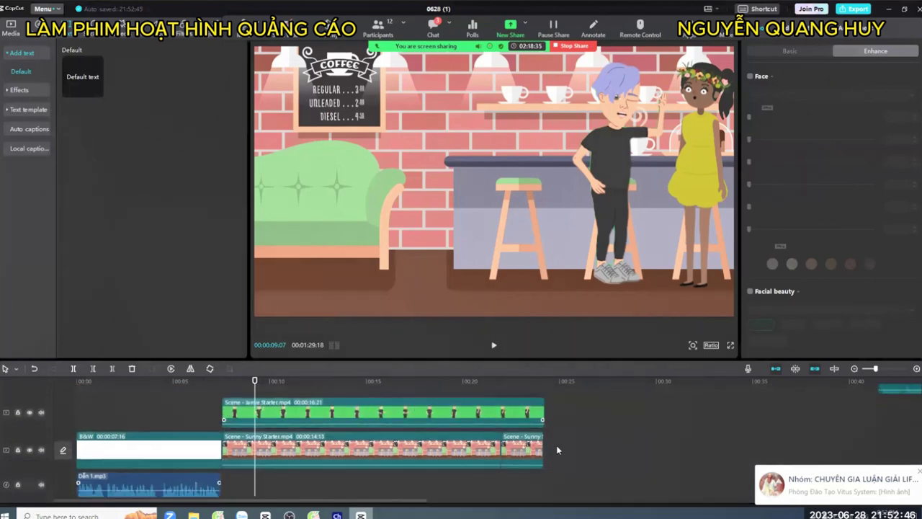
- Extend the last Scene - Sunny Starter clip to 7:07 so it ends together with the Hải scences character clips
click(557, 450)
click(540, 449)
scroll(540, 461, up, 2)
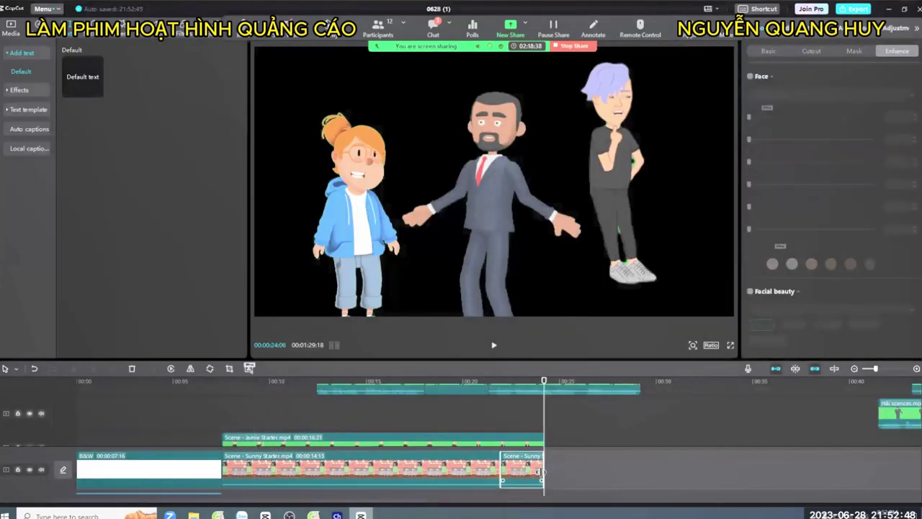
drag(541, 471, 641, 472)
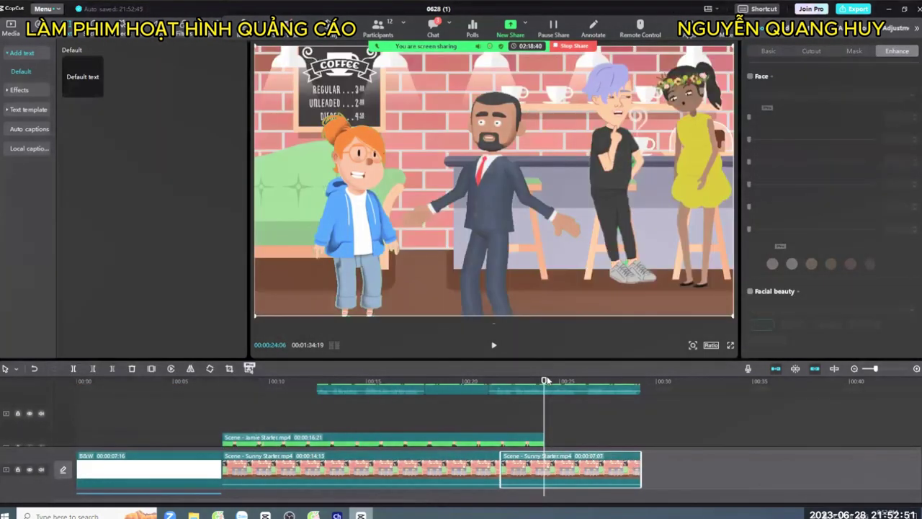
- Extend the Scene - Jamie Starter clip to the end of the café background at about 29 seconds
drag(546, 380, 640, 381)
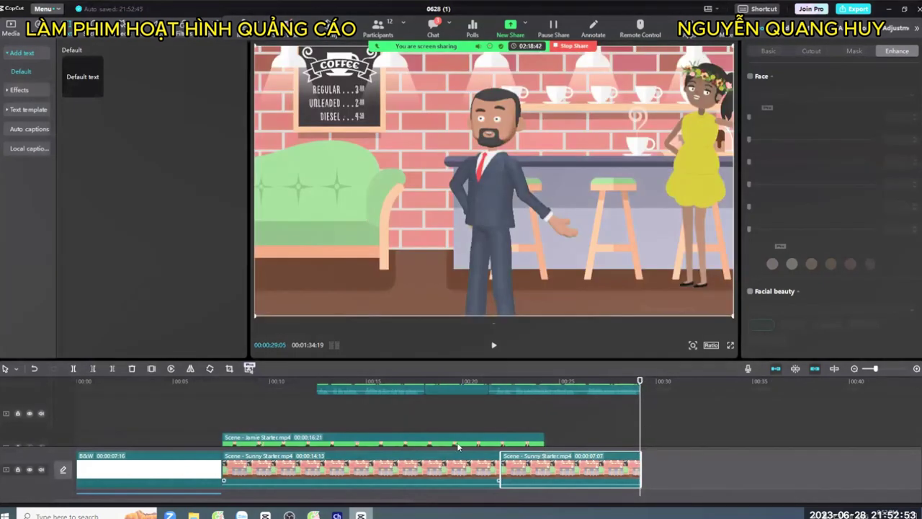
click(474, 441)
drag(544, 438, 635, 433)
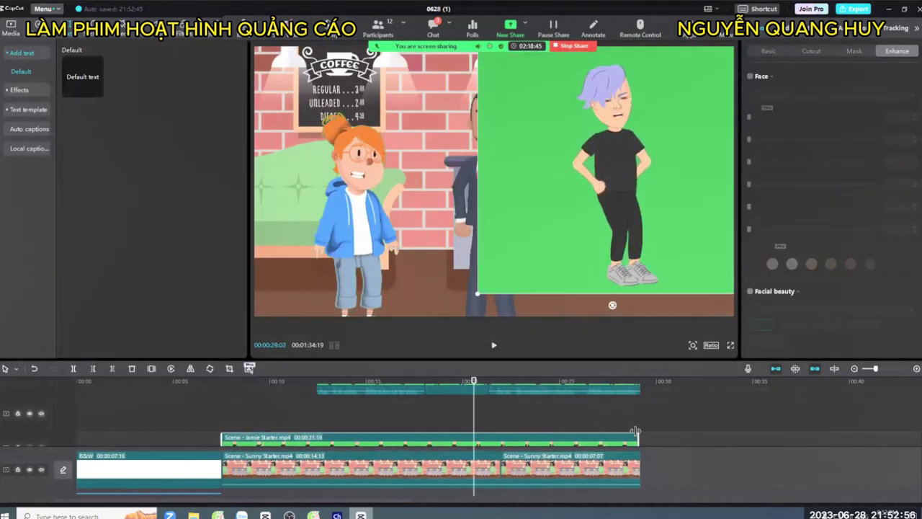
key(Delete)
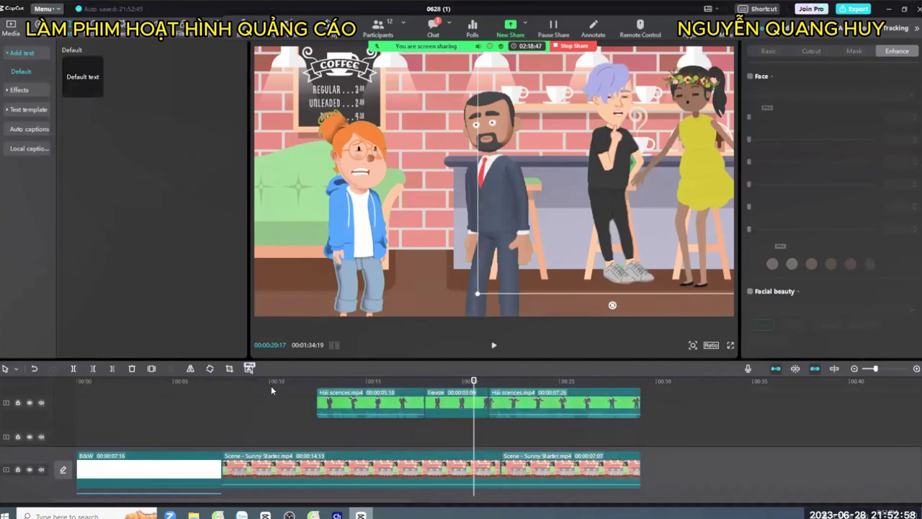
- Play back the transition from the intro into the café scene until the other two characters have entered
drag(271, 385, 203, 381)
key(space)
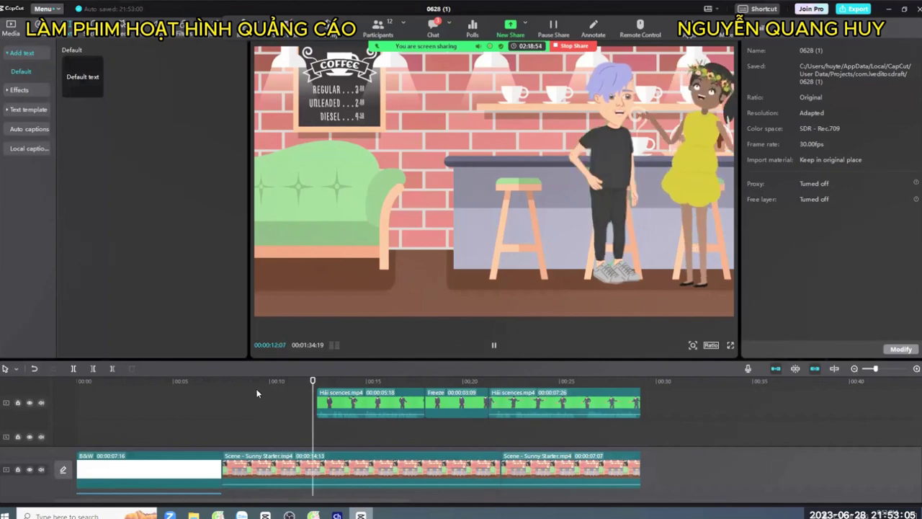
key(space)
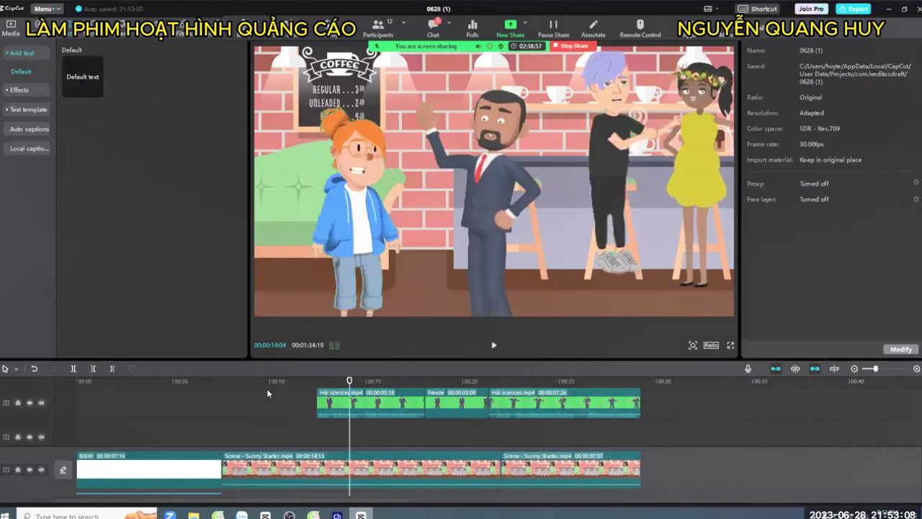
- Split the first Scene - Sunny Starter clip at 00:00:12:13, where the Hải scences clip starts
drag(350, 381, 318, 395)
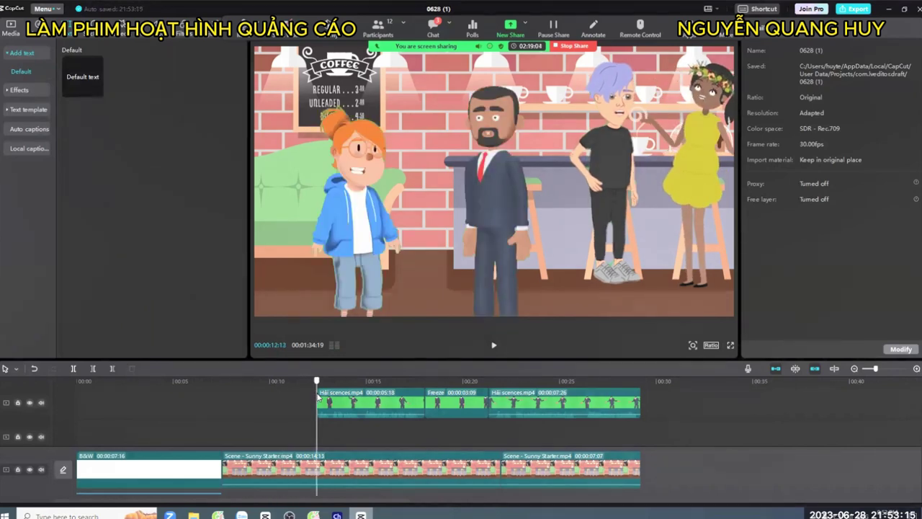
scroll(277, 418, up, 3)
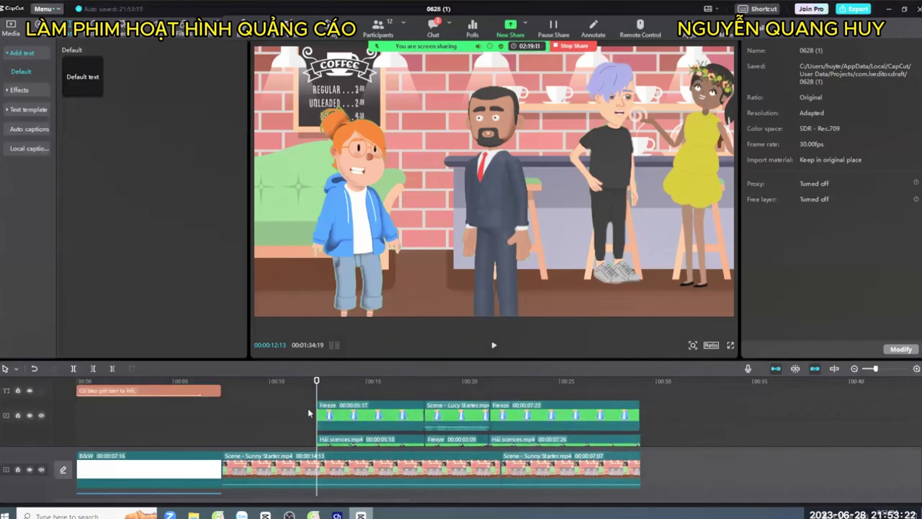
scroll(308, 407, down, 3)
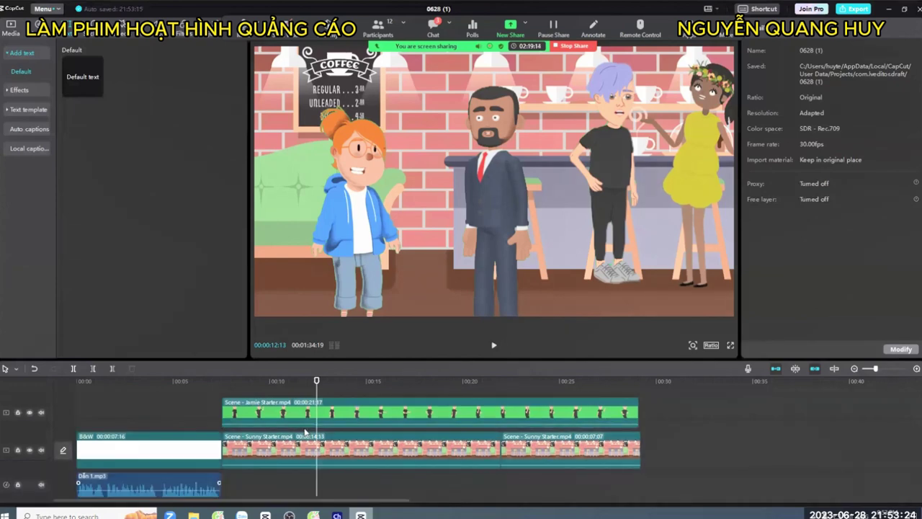
click(307, 435)
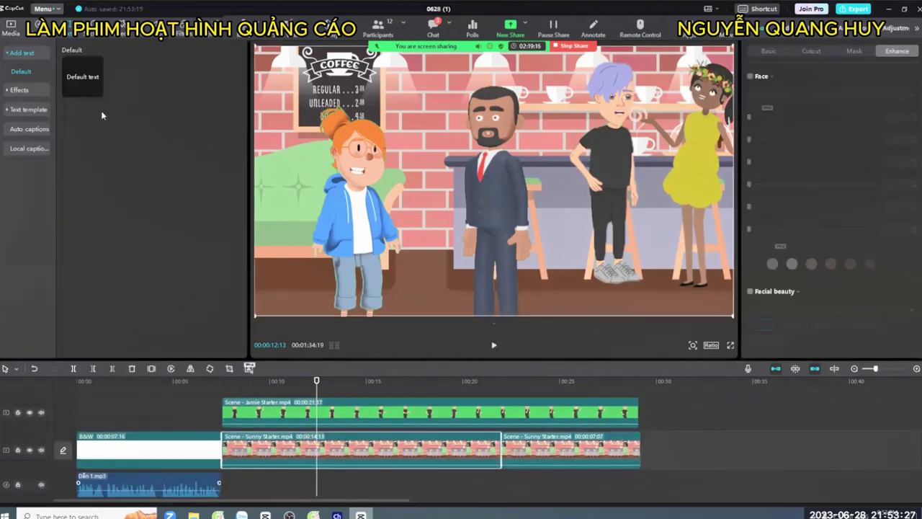
click(73, 368)
- Split the Scene - Jamie Starter clip at 00:00:12:13, in line with the cut in the background clip
click(268, 417)
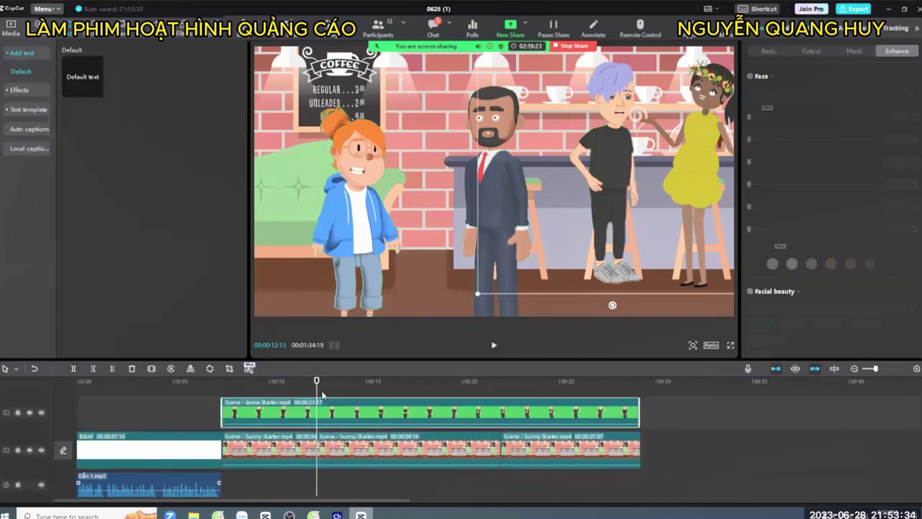
drag(316, 381, 223, 381)
click(355, 256)
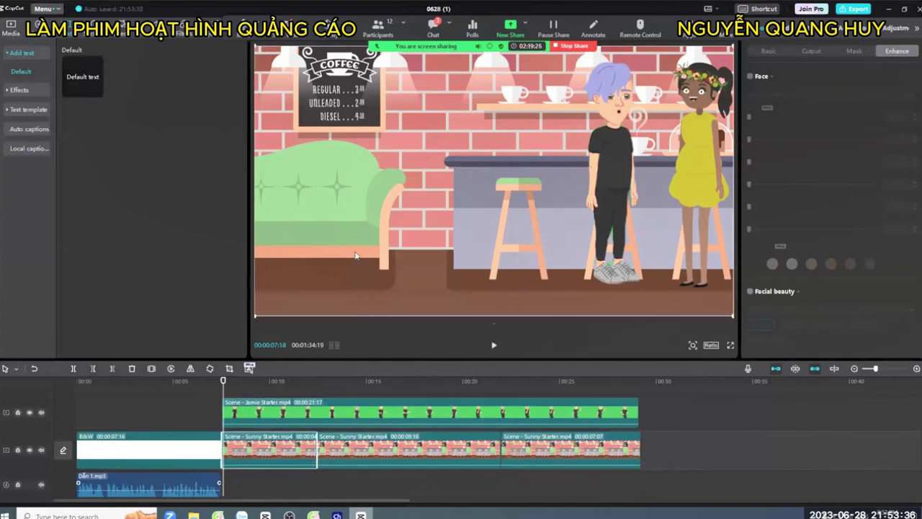
click(224, 381)
drag(225, 382, 315, 381)
click(308, 411)
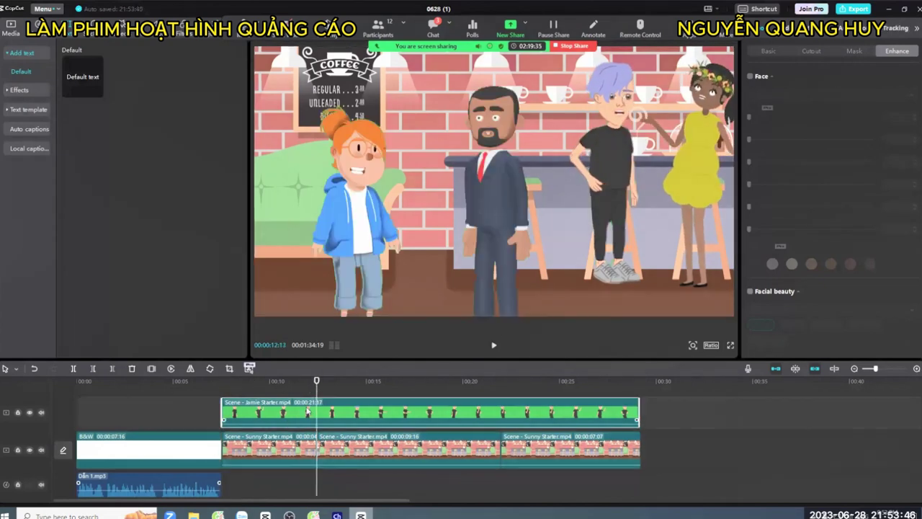
click(72, 367)
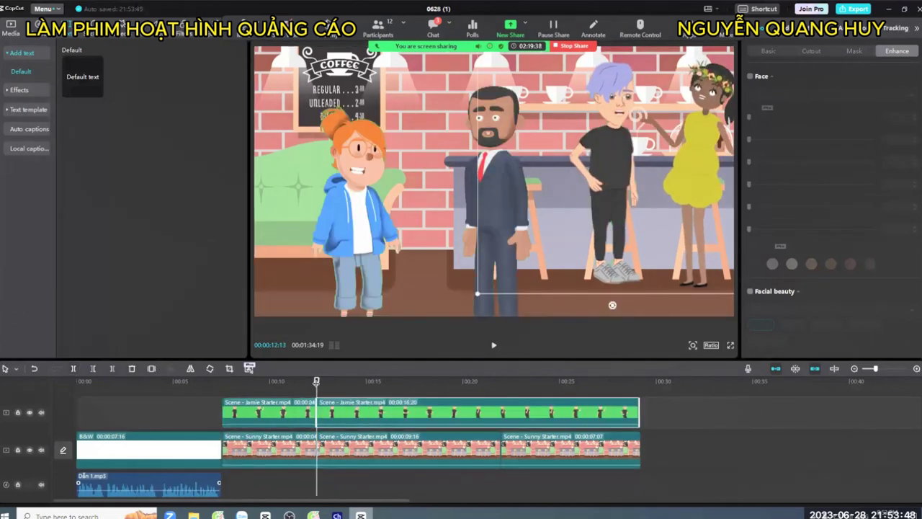
- Add a Scale keyframe at the start of the first Sunny Starter clip, enlarge it to 136% and reposition it to X -688, Y -386
drag(317, 380, 223, 383)
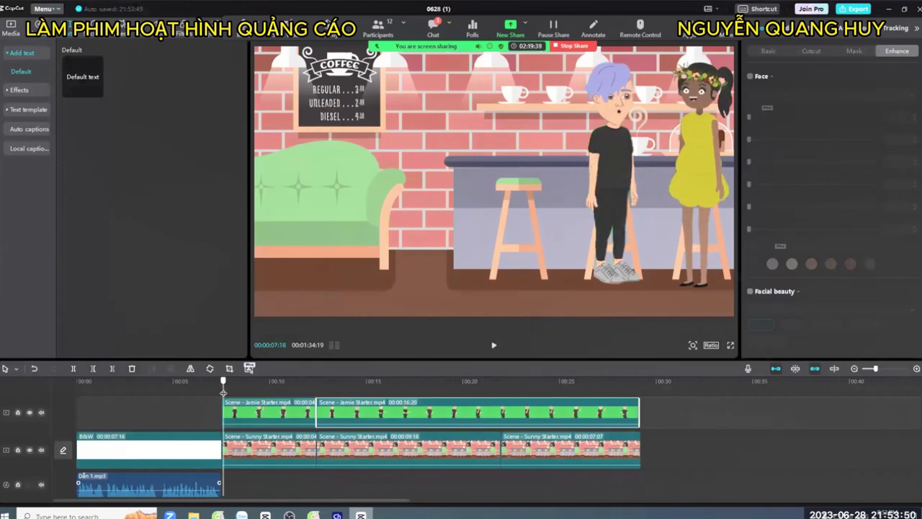
click(263, 452)
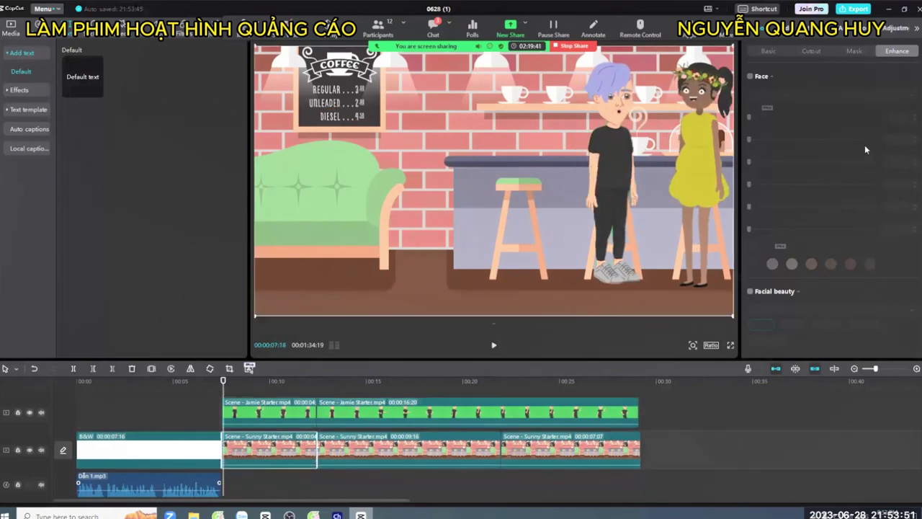
click(770, 52)
click(910, 103)
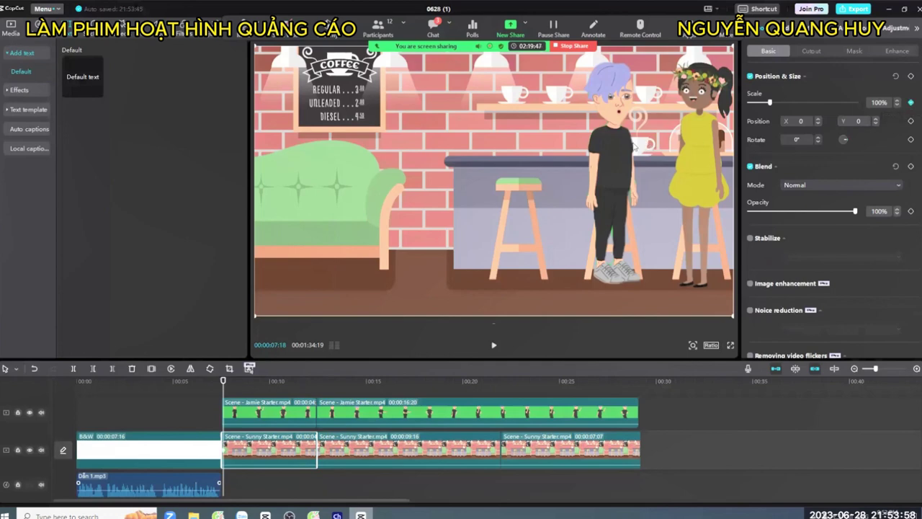
mouse_move(606, 157)
mouse_down()
mouse_move(603, 166)
mouse_move(614, 163)
mouse_up()
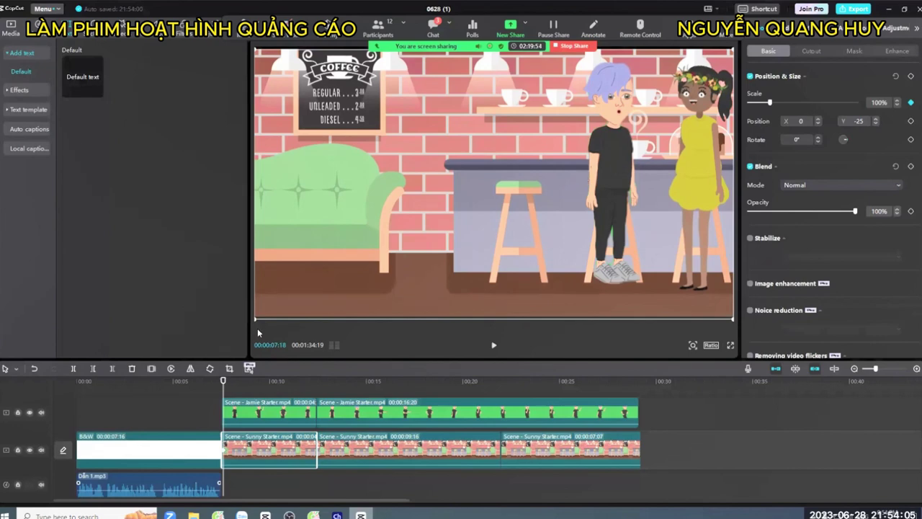
drag(254, 319, 346, 328)
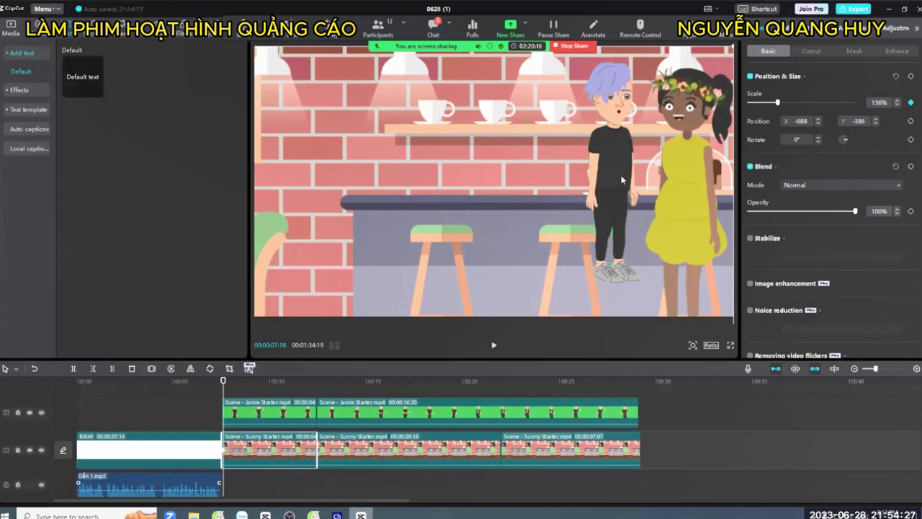
- Set the first Sunny Starter clip's scale to 140% and keyframe all its Position & Size properties at 00:00:07:18
click(651, 193)
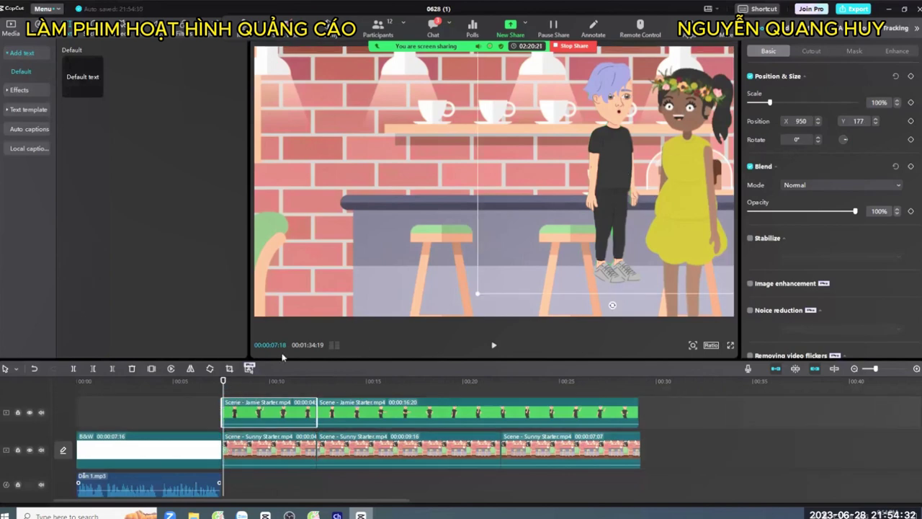
click(246, 445)
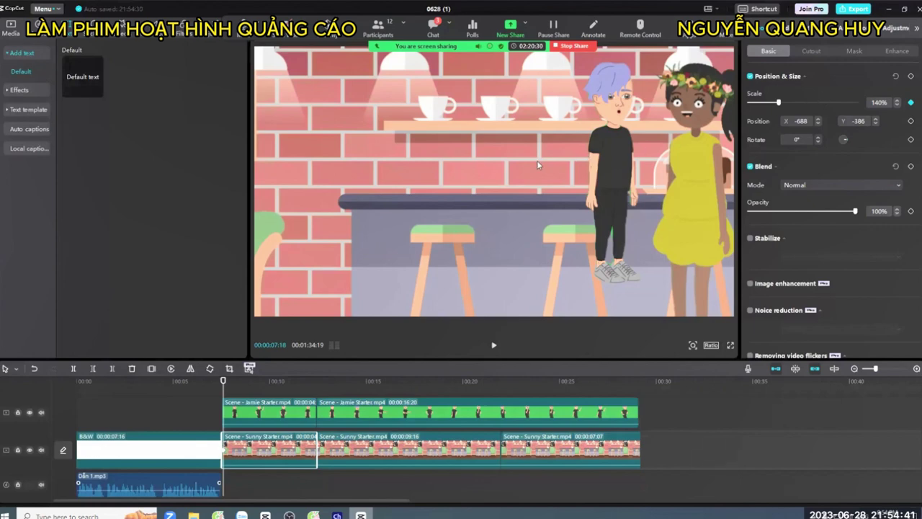
click(911, 122)
click(911, 76)
click(258, 411)
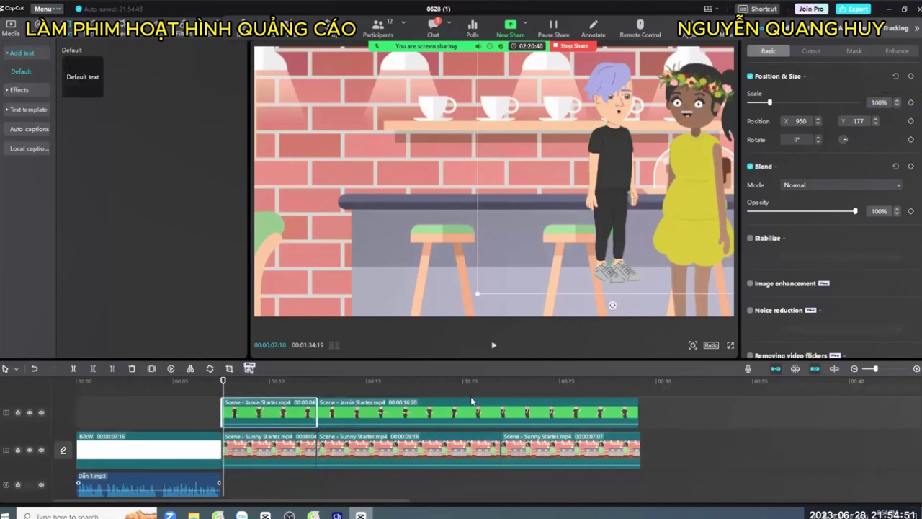
right_click(268, 449)
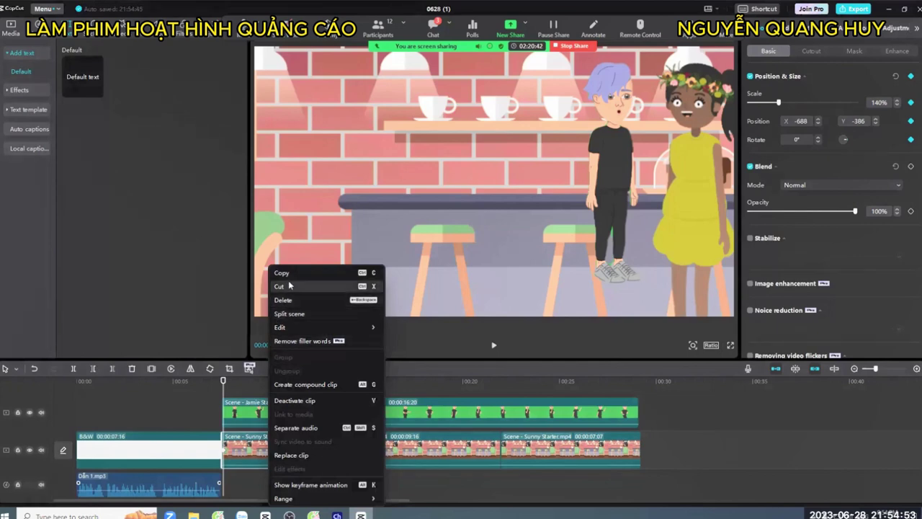
mouse_move(291, 328)
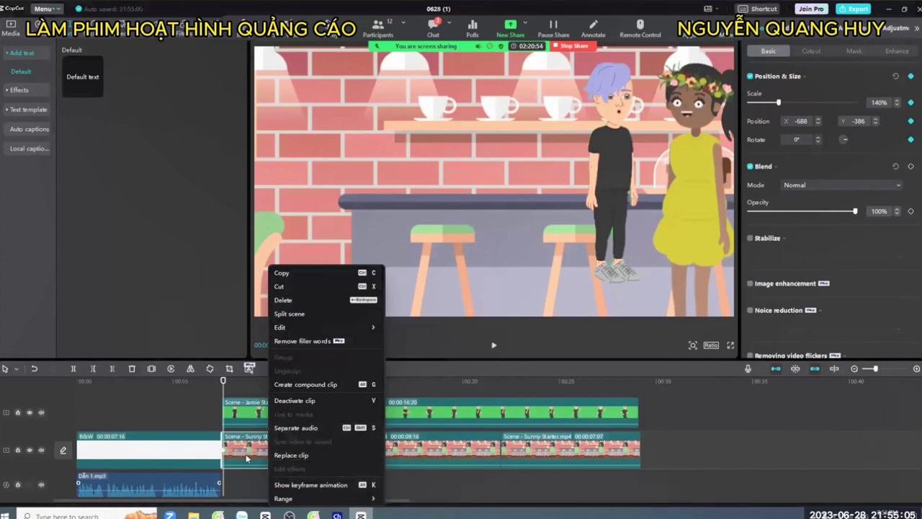
click(305, 271)
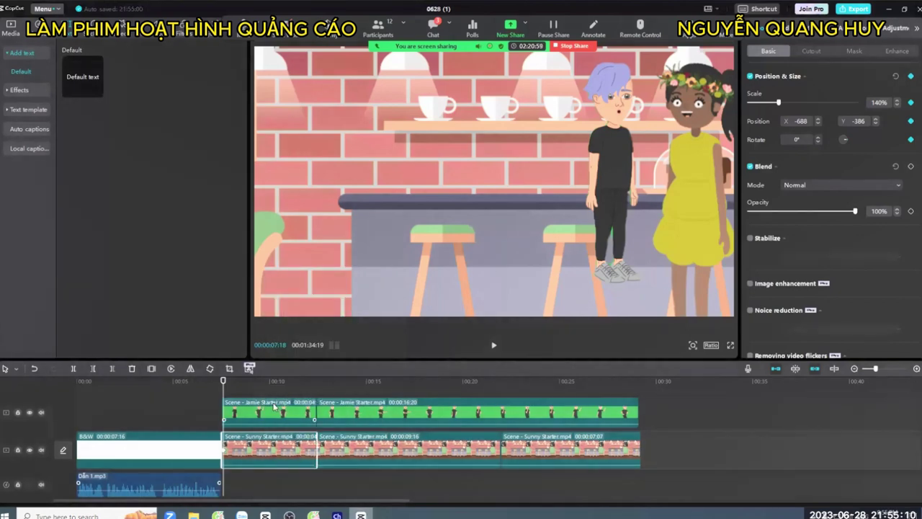
right_click(274, 267)
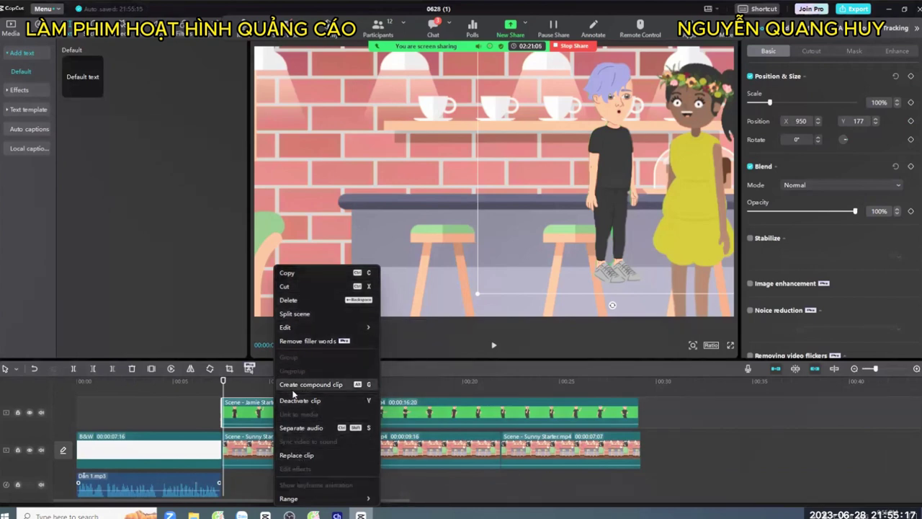
click(257, 453)
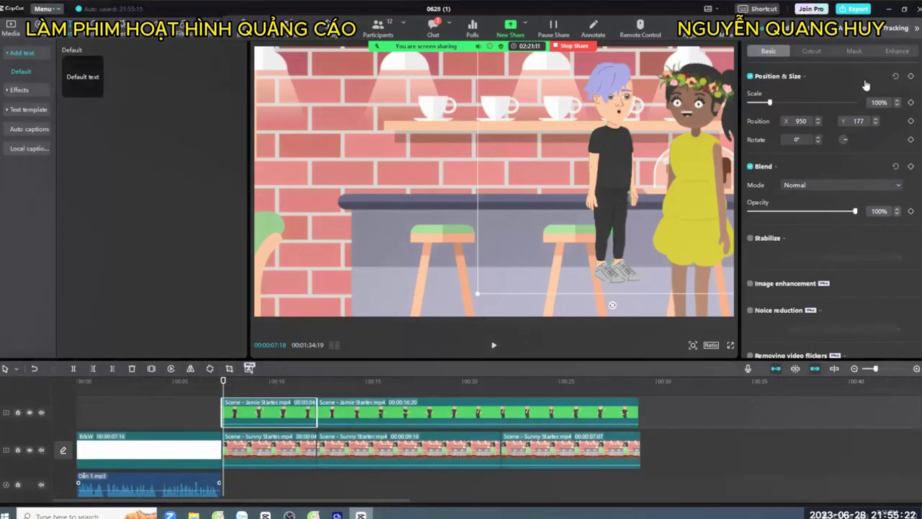
- Keyframe Position & Size at the start of the first Jamie Starter clip, with the character at 131% scale and X 634, Y -72
click(910, 75)
drag(600, 178, 594, 196)
click(600, 167)
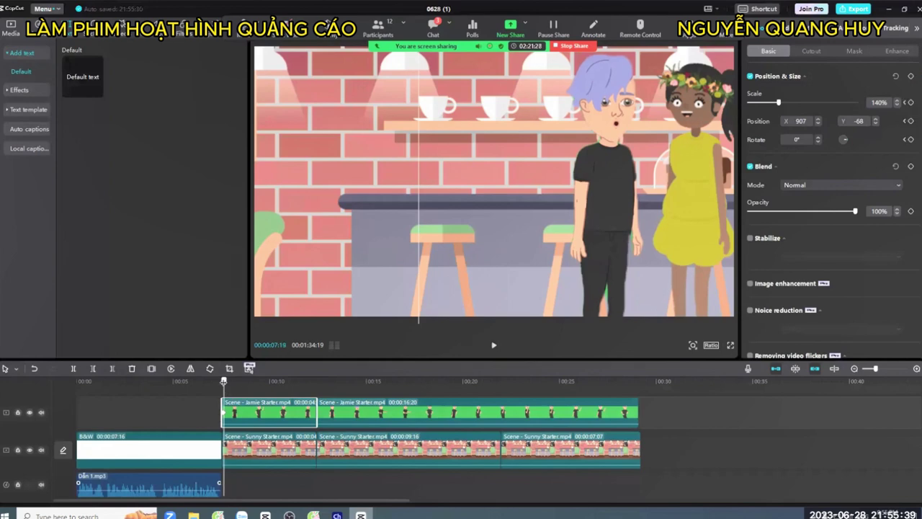
drag(225, 382, 310, 381)
drag(309, 379, 224, 380)
drag(588, 204, 569, 199)
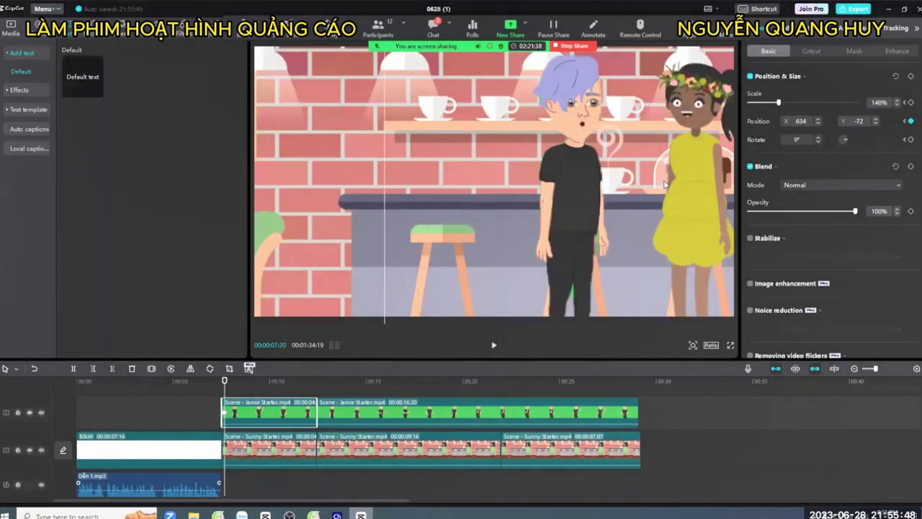
drag(776, 103, 774, 104)
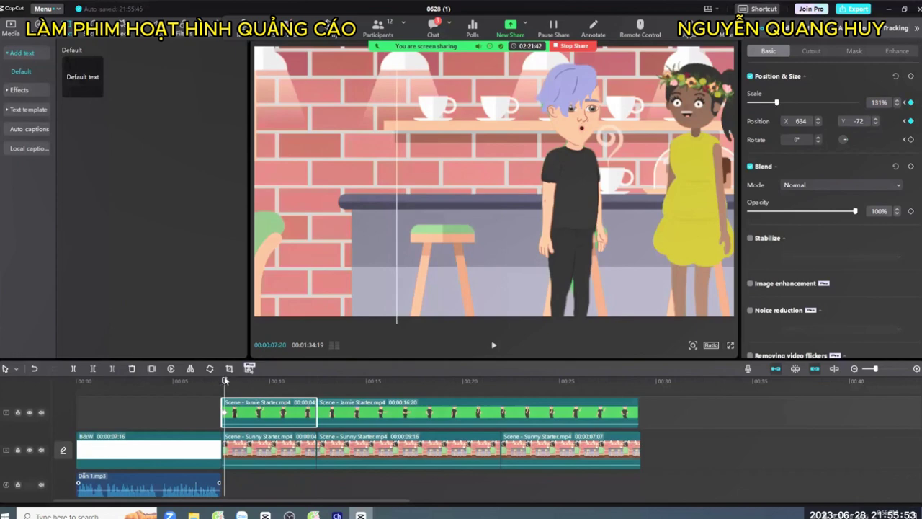
- Add Scale and Position keyframes at 00:00:12:11 on the first Sunny Starter clip, with 100% scale and position X 0, Y 0
drag(225, 378, 314, 382)
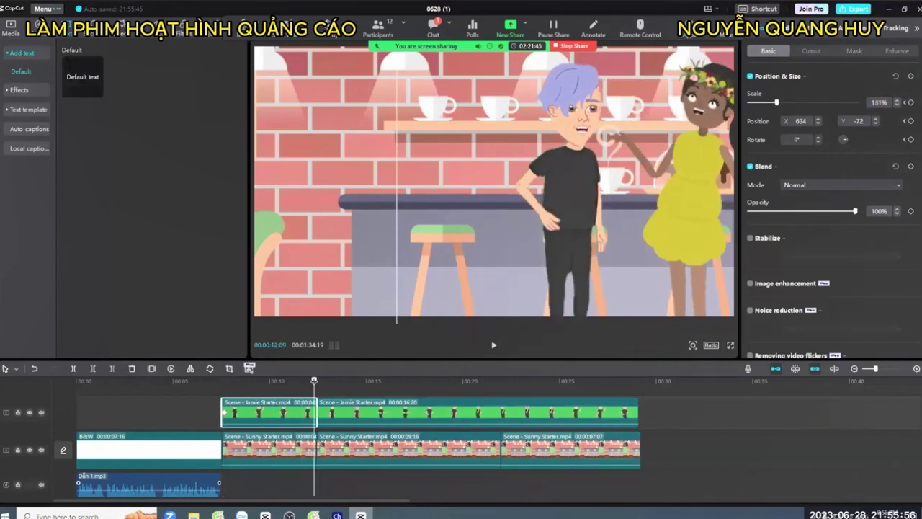
click(303, 452)
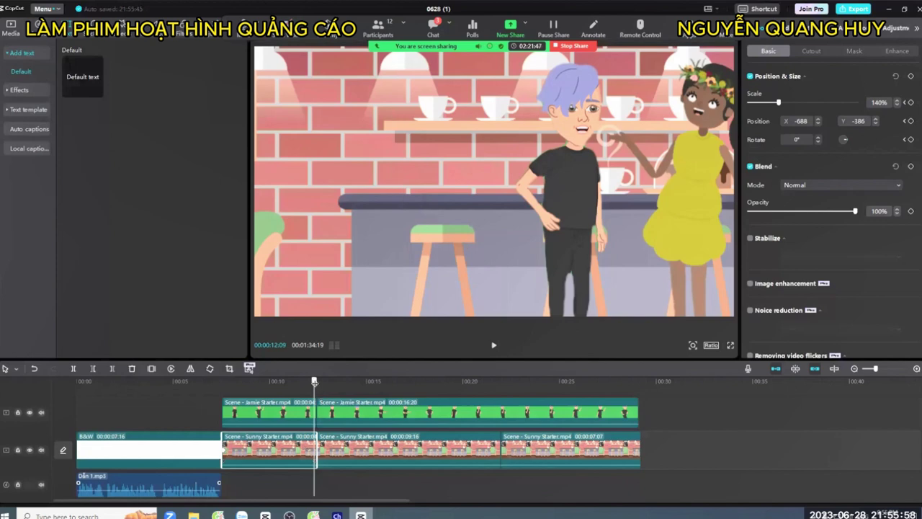
drag(314, 380, 315, 380)
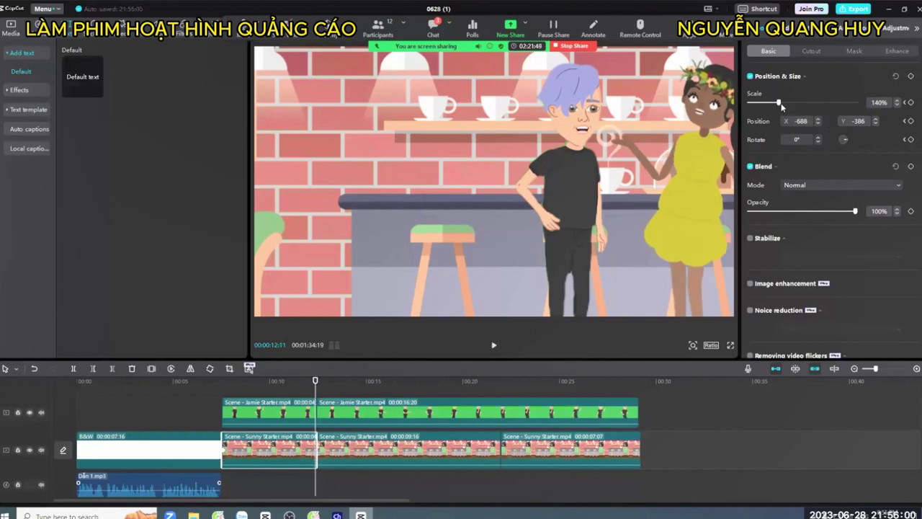
mouse_move(773, 105)
mouse_down()
mouse_move(757, 107)
mouse_move(769, 108)
mouse_up()
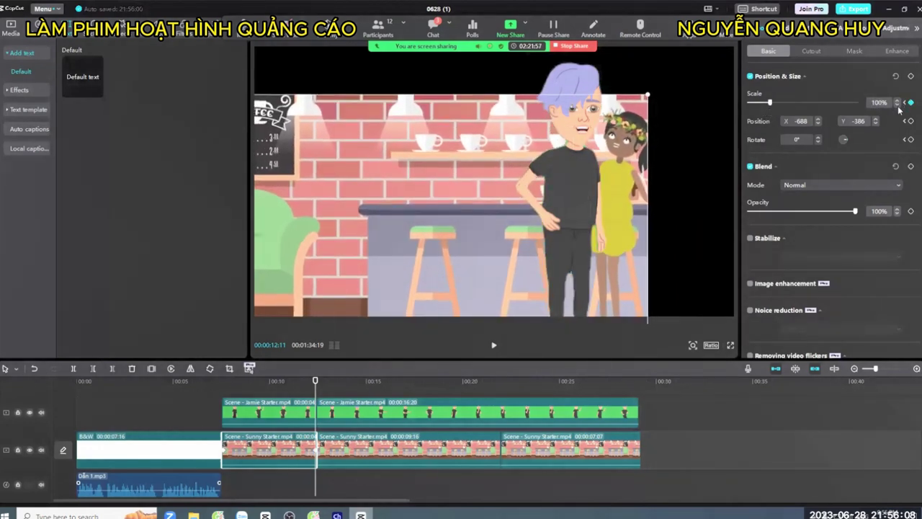
click(910, 121)
drag(480, 185, 559, 143)
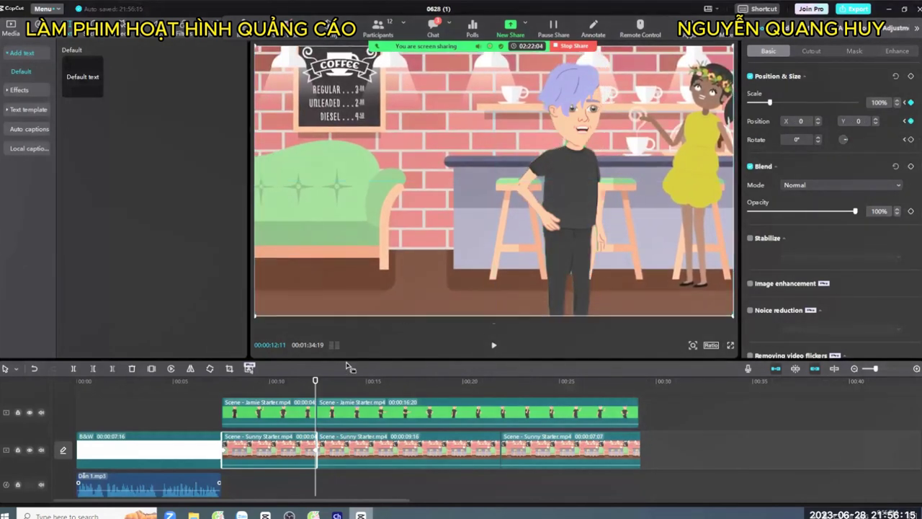
- Add a Scale keyframe at 00:00:12:11 on the first Jamie Starter clip and reduce the character to about 97%
click(307, 416)
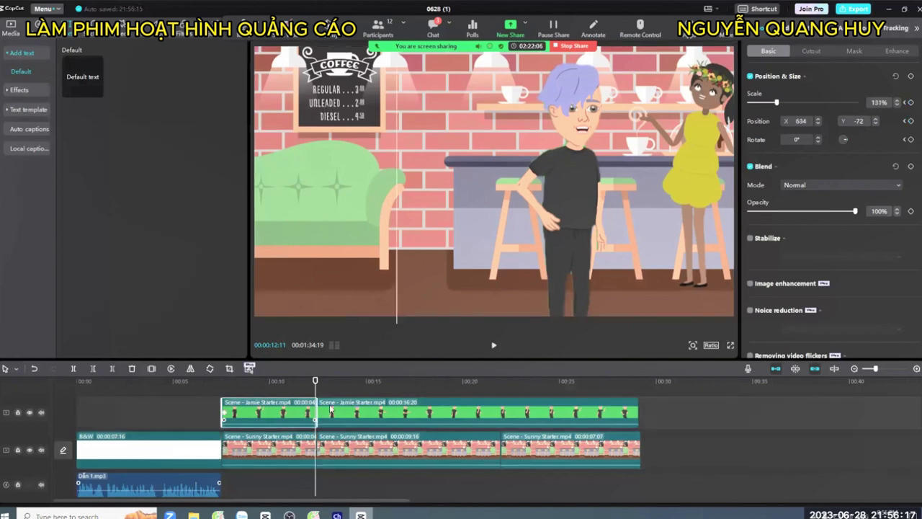
click(911, 102)
drag(775, 103, 771, 105)
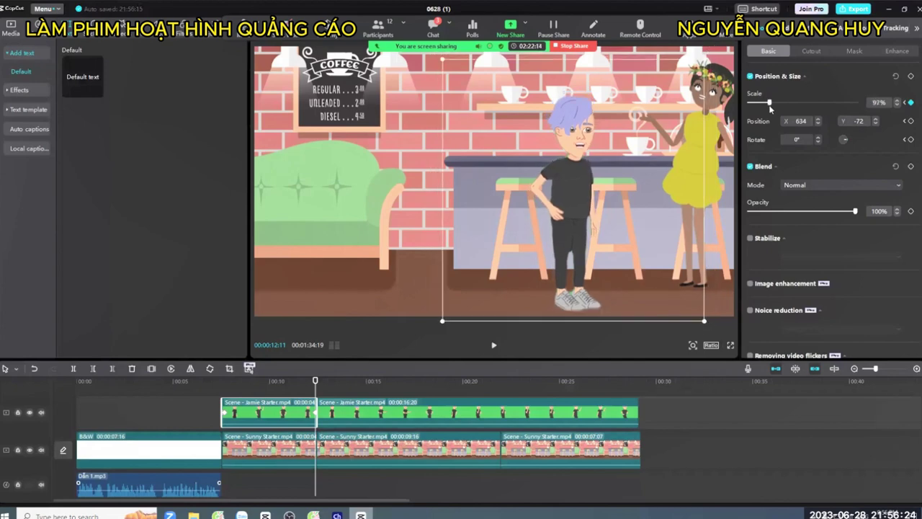
- Scale the purple-haired character to 100% at 12:11 and move him next to the woman in yellow, at X 911, Y 146
double_click(898, 105)
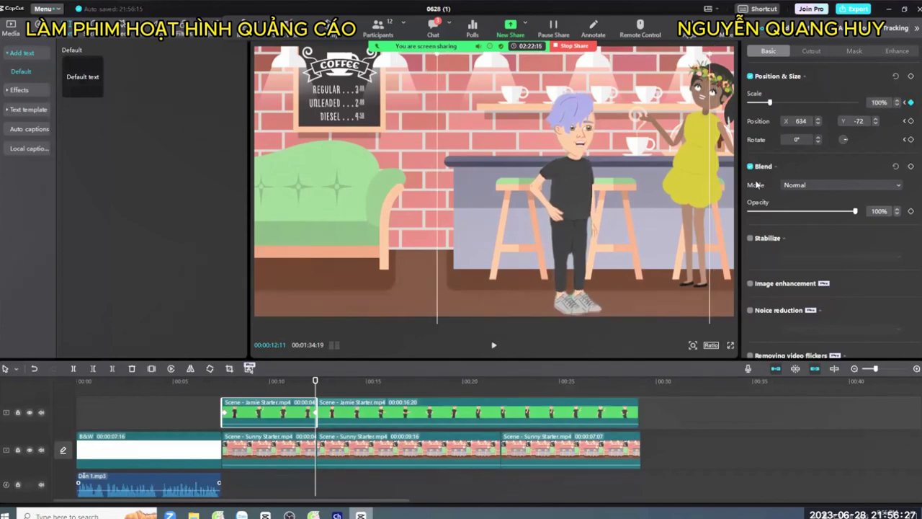
drag(560, 211, 611, 170)
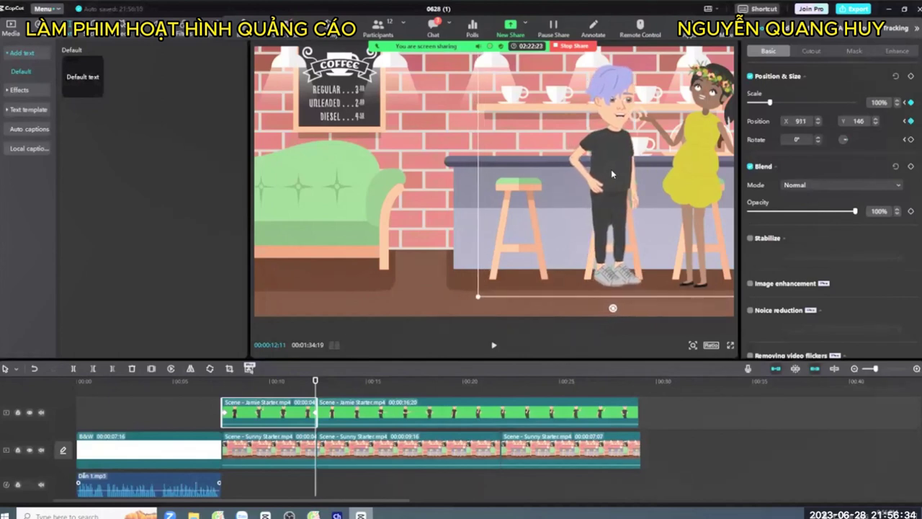
drag(315, 380, 316, 381)
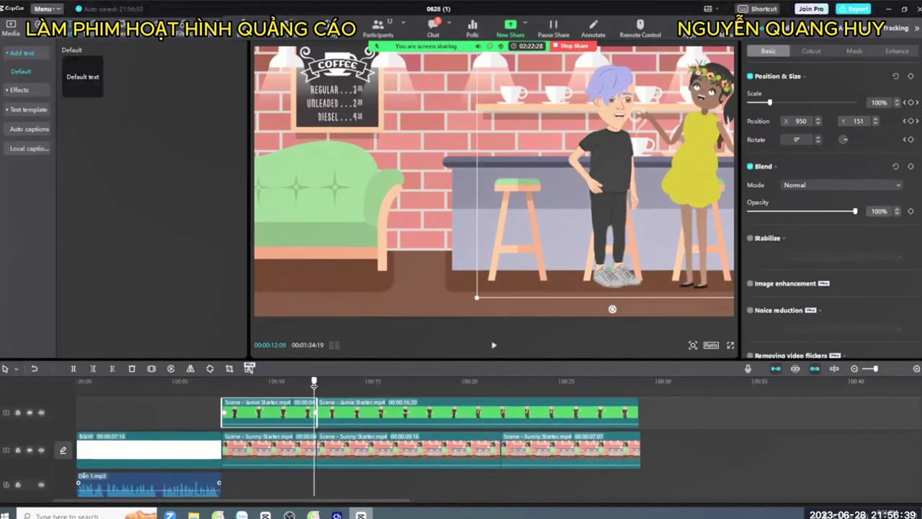
- Play back the café scene from about 7 seconds to past 12 seconds to check the purple-haired character's placement
drag(316, 436, 216, 391)
key(space)
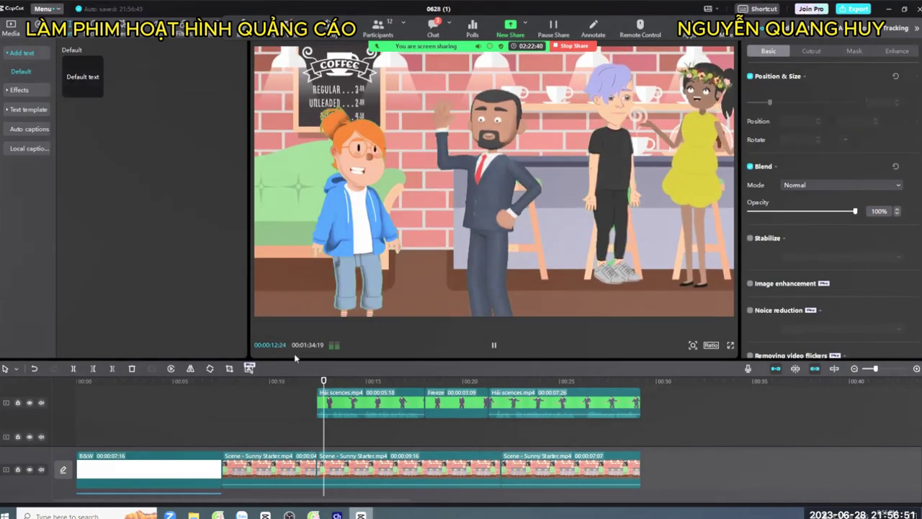
key(space)
click(206, 383)
key(space)
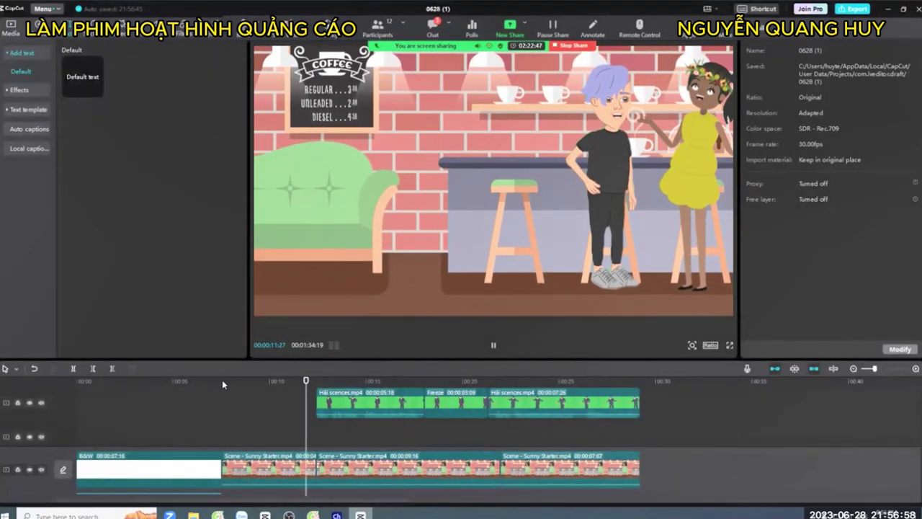
key(space)
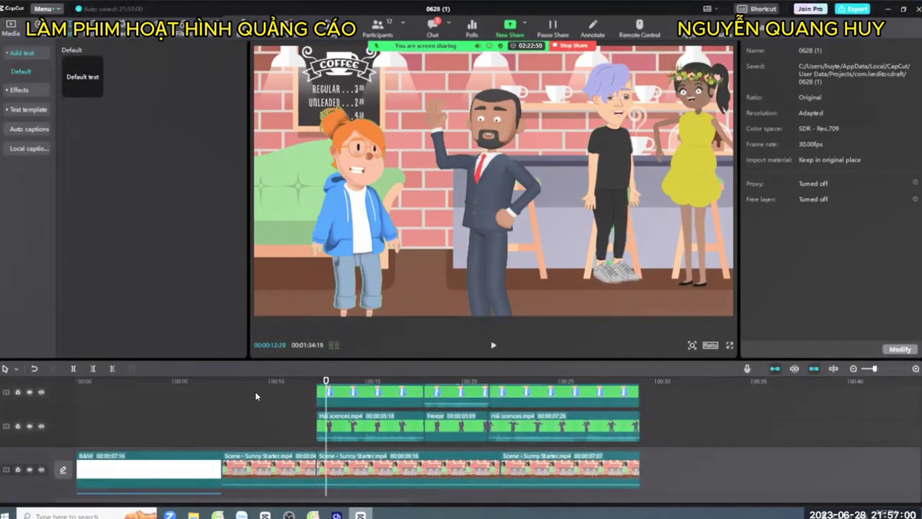
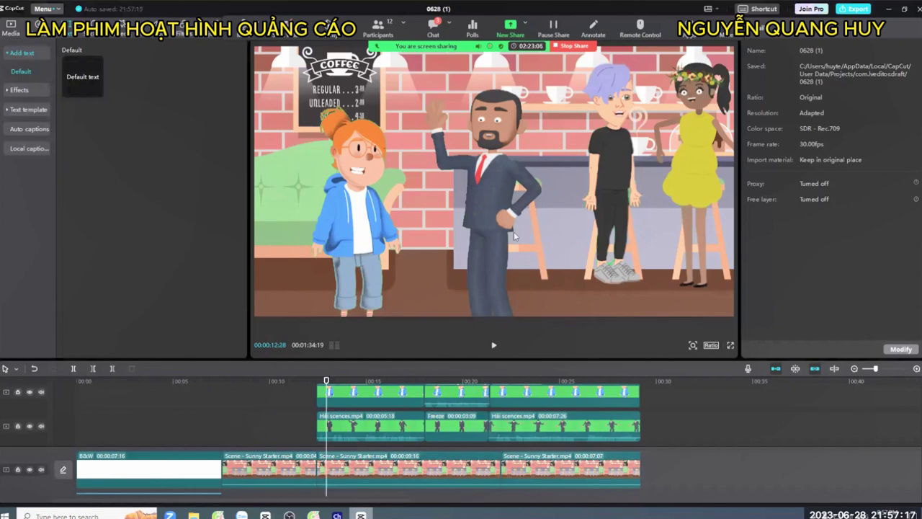
- Duplicate the red-haired character's first freeze clip and fit the copy into the gap between the white intro and the original clip
click(362, 403)
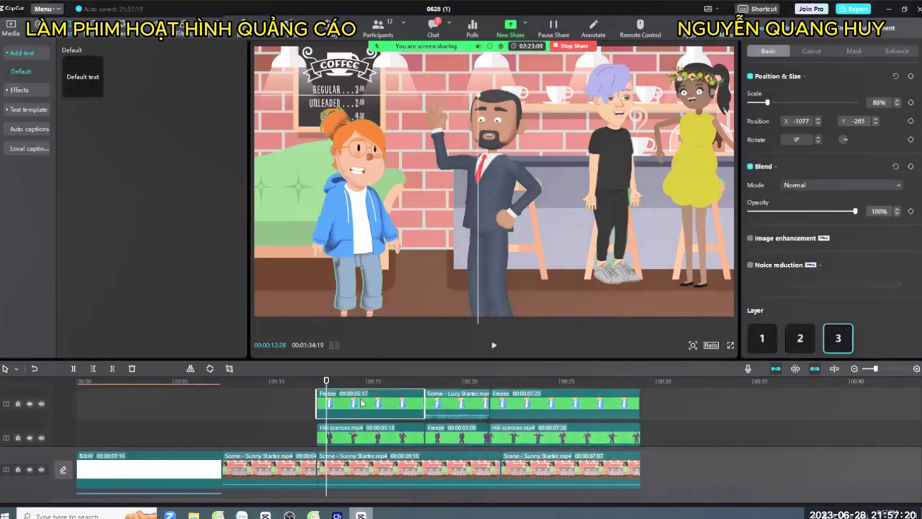
key(ctrl+z)
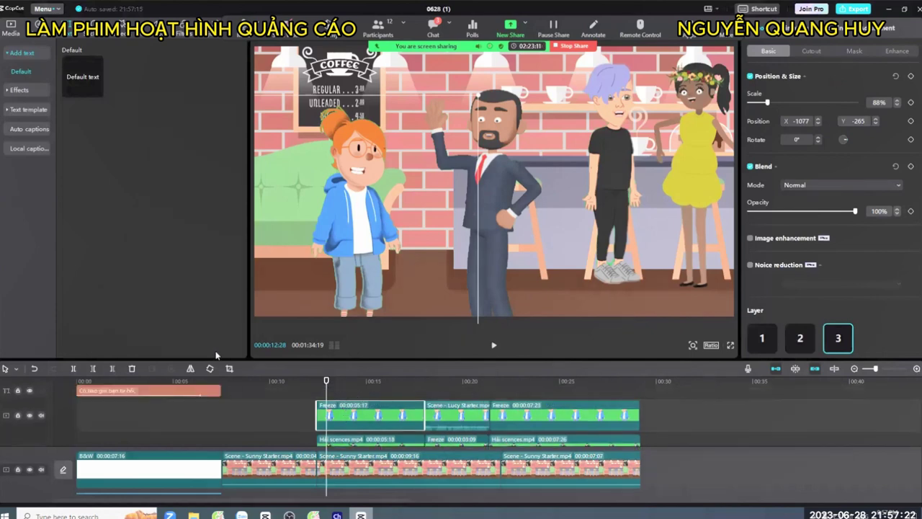
click(229, 390)
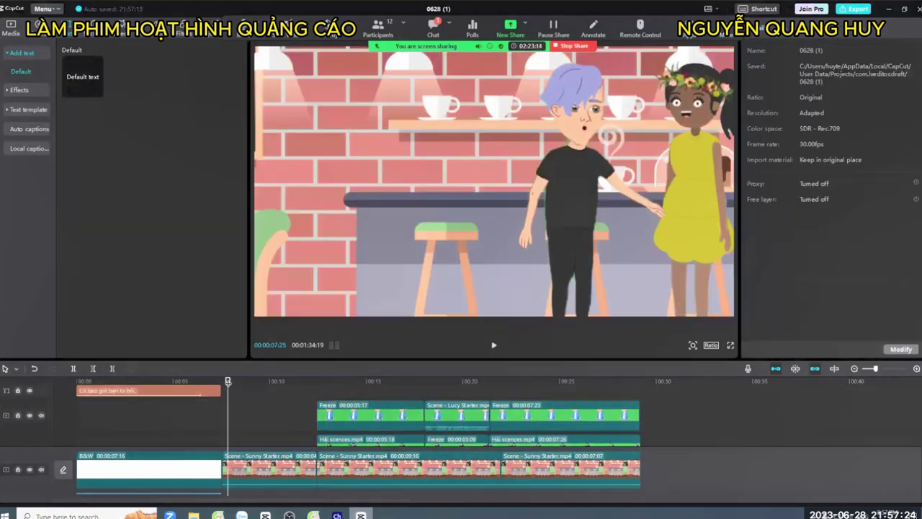
key(ctrl+z)
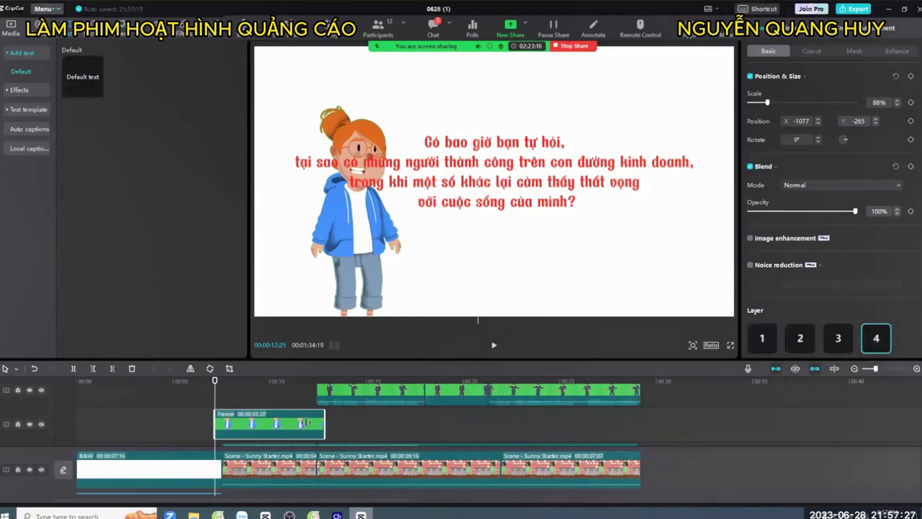
key(ctrl+z)
mouse_move(282, 432)
mouse_down()
mouse_move(285, 387)
mouse_move(289, 423)
mouse_up()
scroll(221, 423, down, 2)
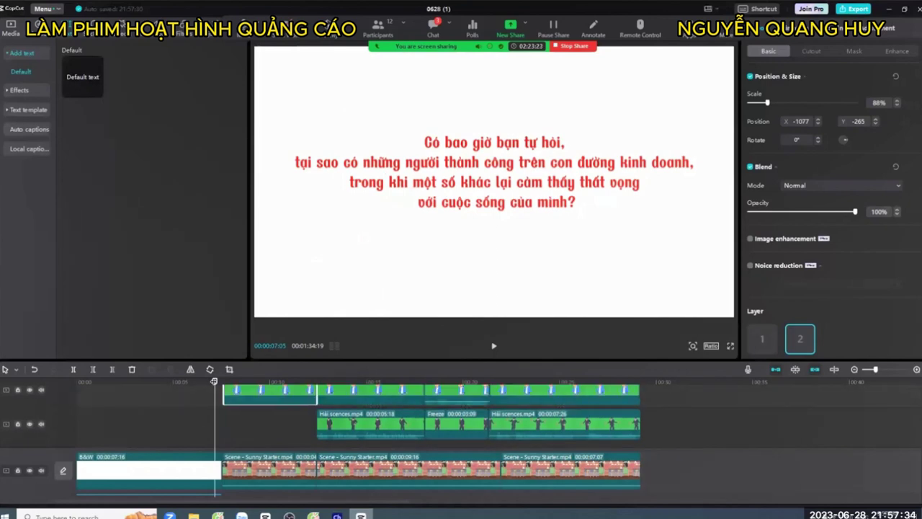
- Play back the scene from 7:16 to check the red-haired character's duplicated freeze clip
drag(214, 382, 222, 383)
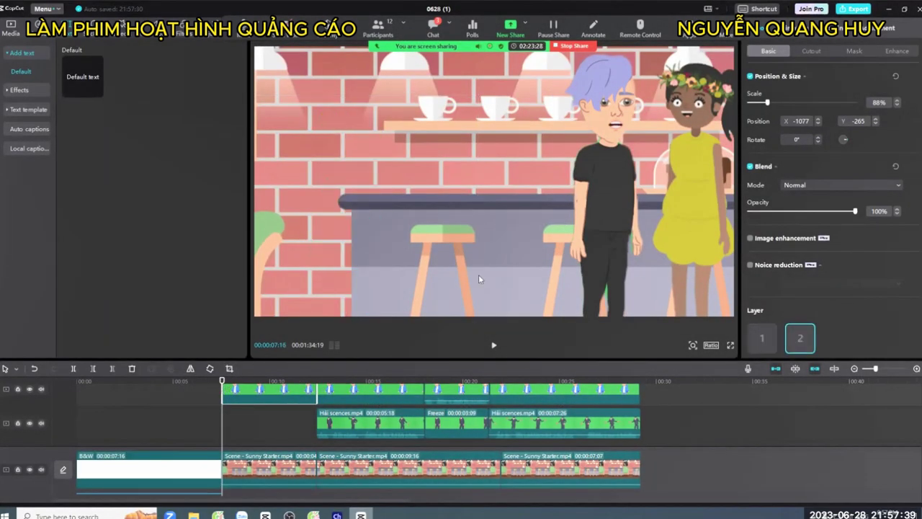
key(space)
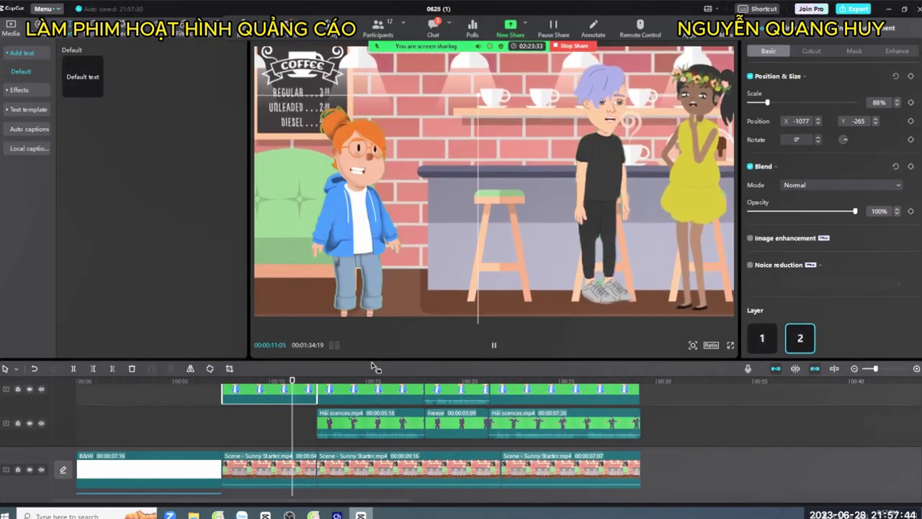
key(space)
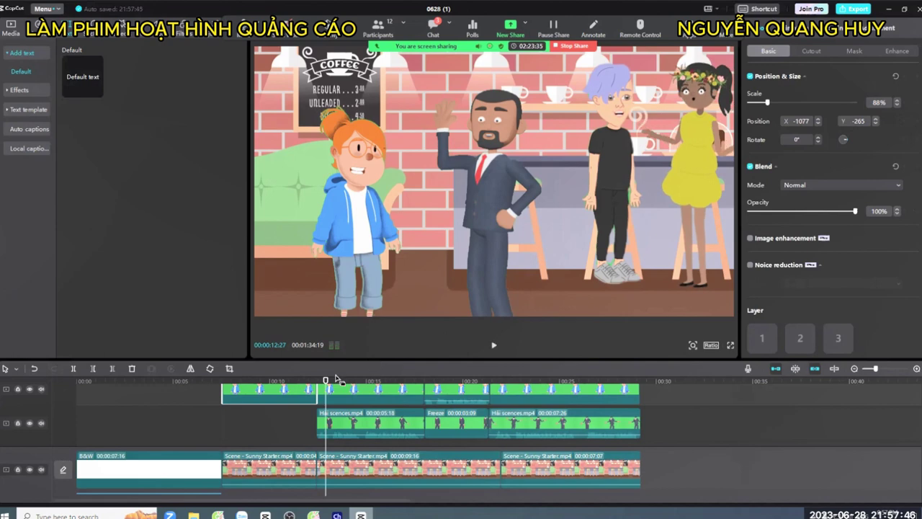
- Keyframe the red-haired character's position at 12:12, shift her to X -1922, Y -466 at 7:17, and preview the motion
click(317, 382)
drag(317, 381, 316, 382)
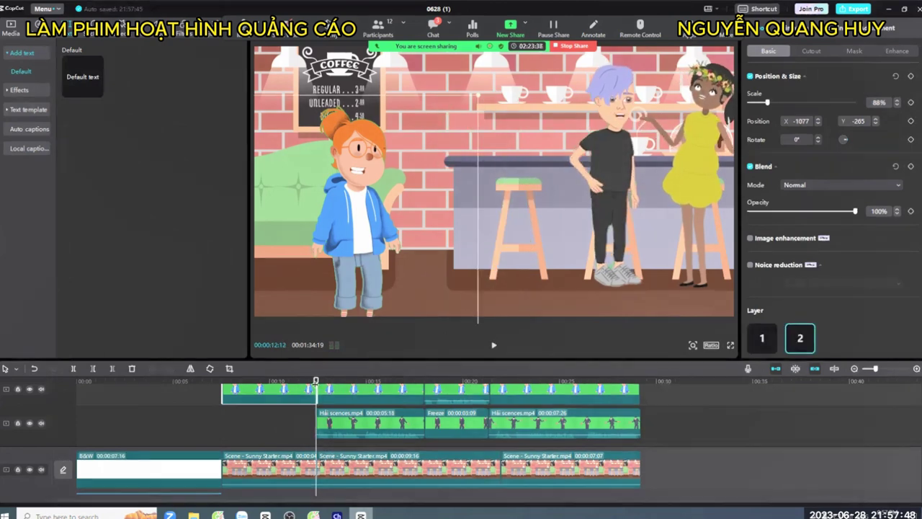
click(911, 121)
drag(315, 381, 221, 382)
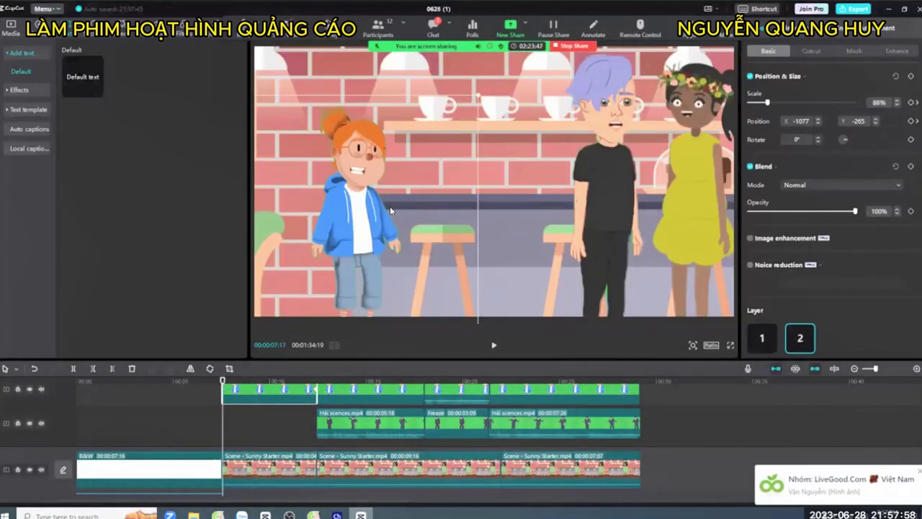
drag(390, 206, 286, 235)
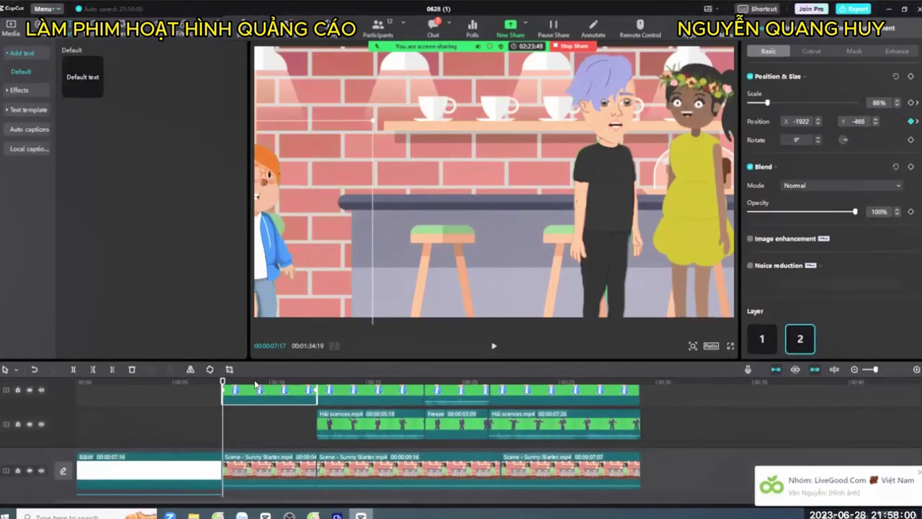
key(space)
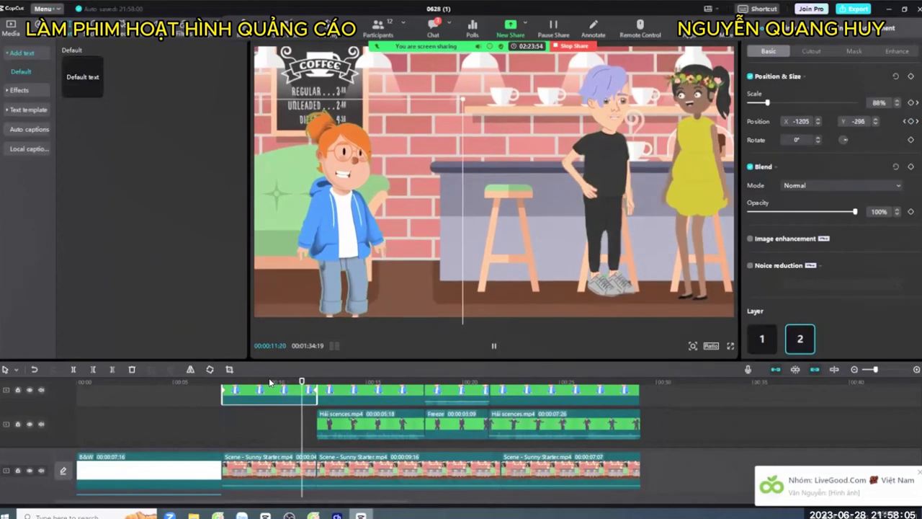
key(space)
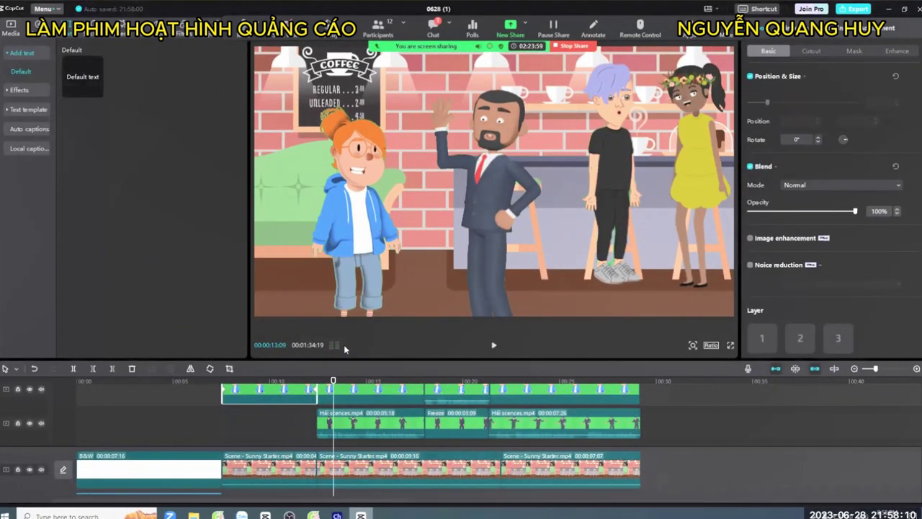
- Try keyframing the red-haired character off-screen at 10:27, at X -2290, Y -333, and play back the motion from the clip's start
click(287, 381)
drag(354, 244, 264, 259)
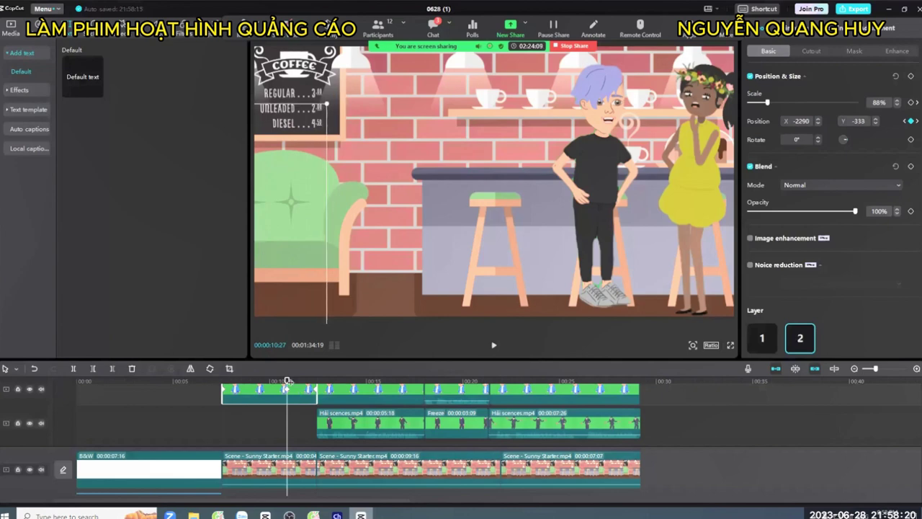
drag(287, 381, 218, 384)
key(space)
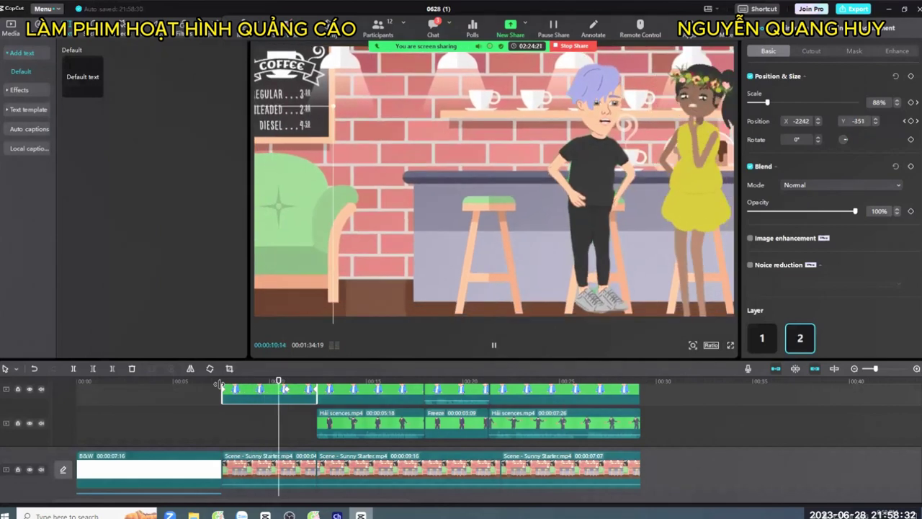
key(space)
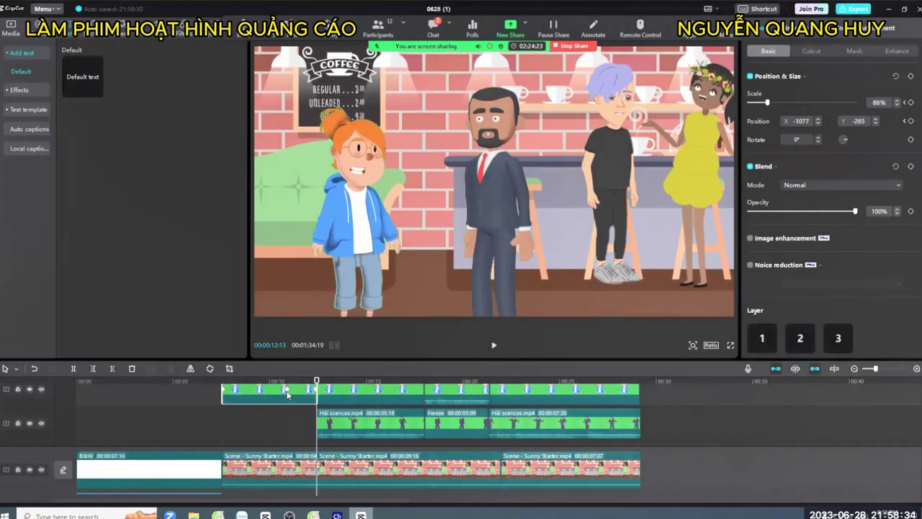
- Remove the position keyframe at 10:27 from the red-haired character's clip
click(286, 394)
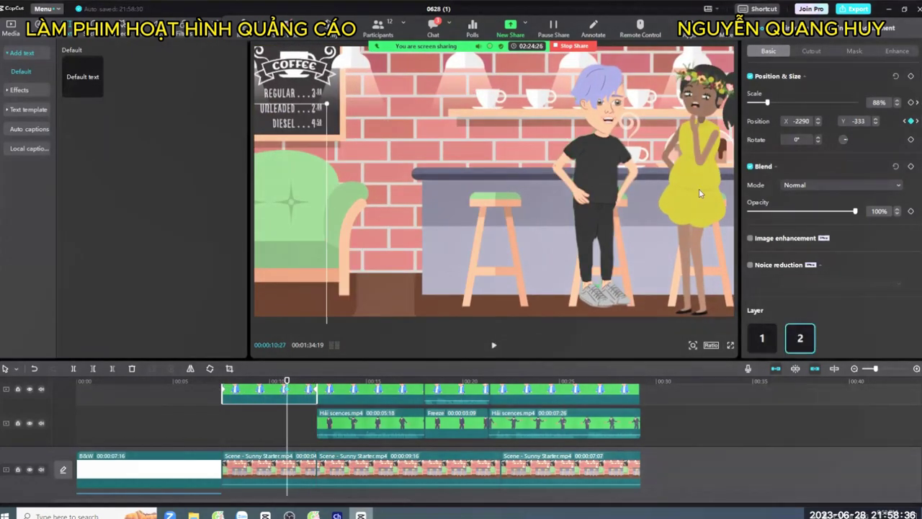
click(912, 121)
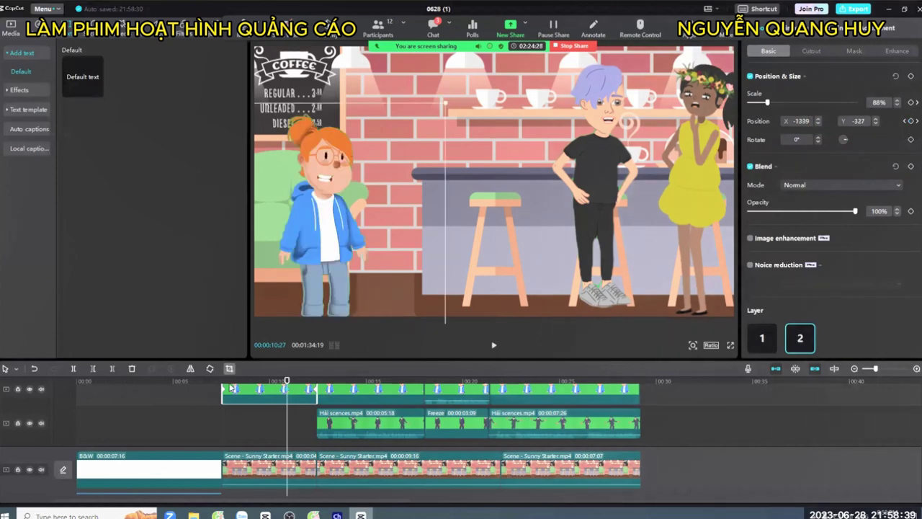
- At 7:17, scale the red-haired character to 105%, move her further off-screen to X -2176, Y -528, and preview her entrance
click(225, 389)
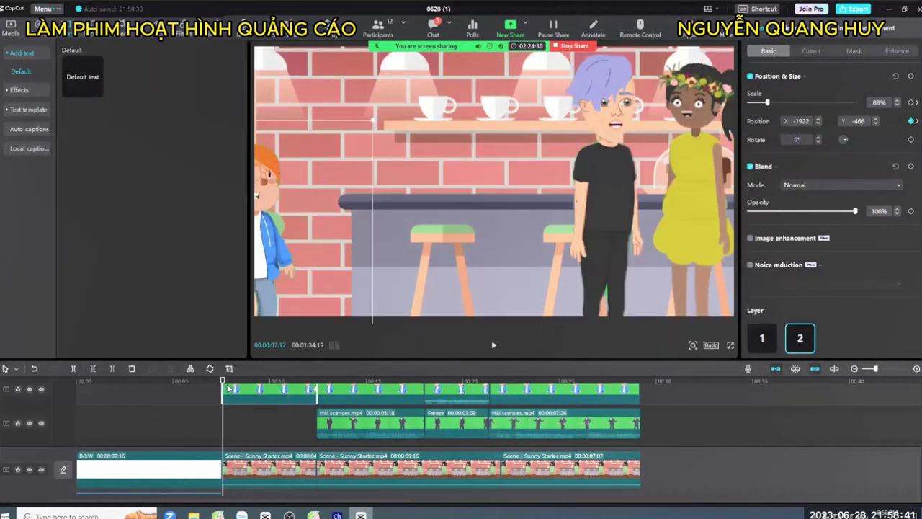
drag(263, 308, 281, 273)
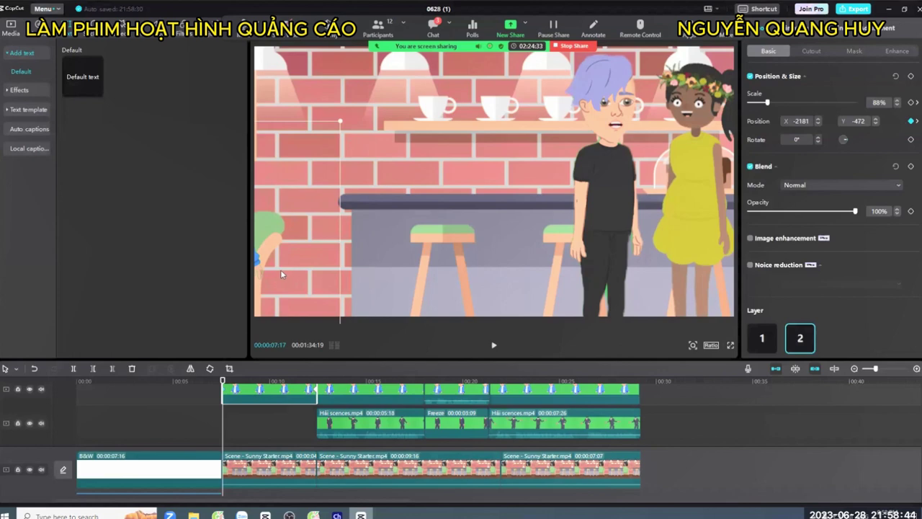
drag(340, 119, 358, 109)
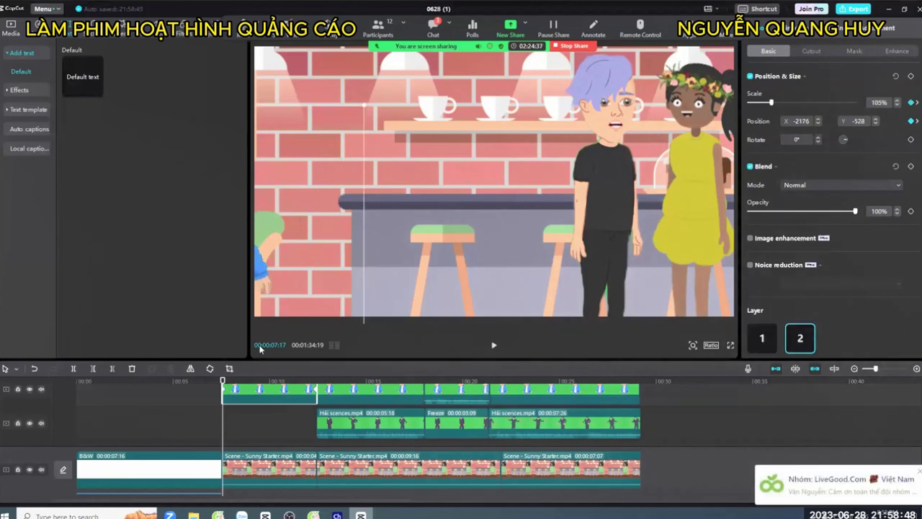
key(space)
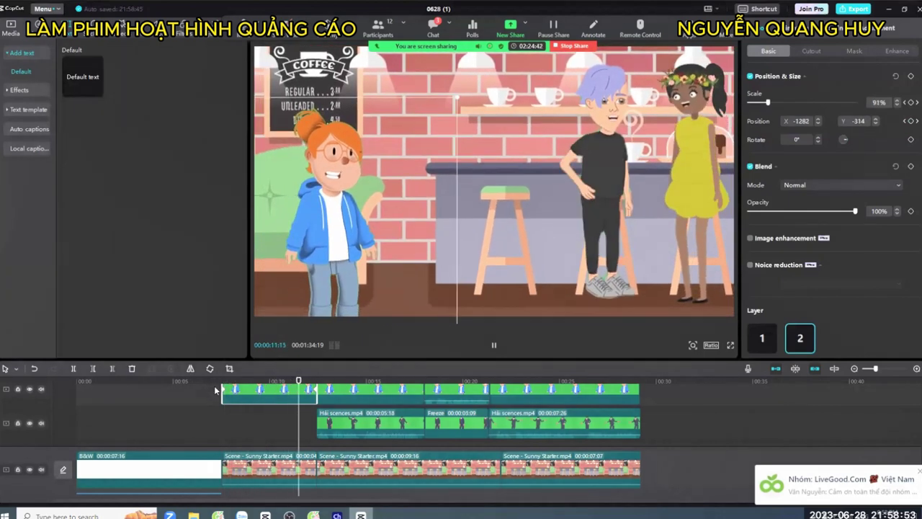
key(space)
- Look through the timeline tracks and the far end of the project around the suited man's clips
click(359, 431)
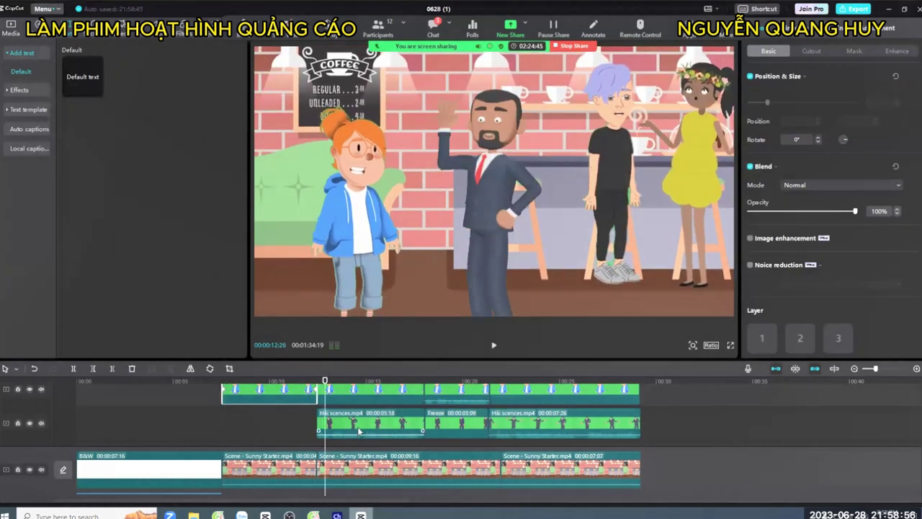
click(465, 420)
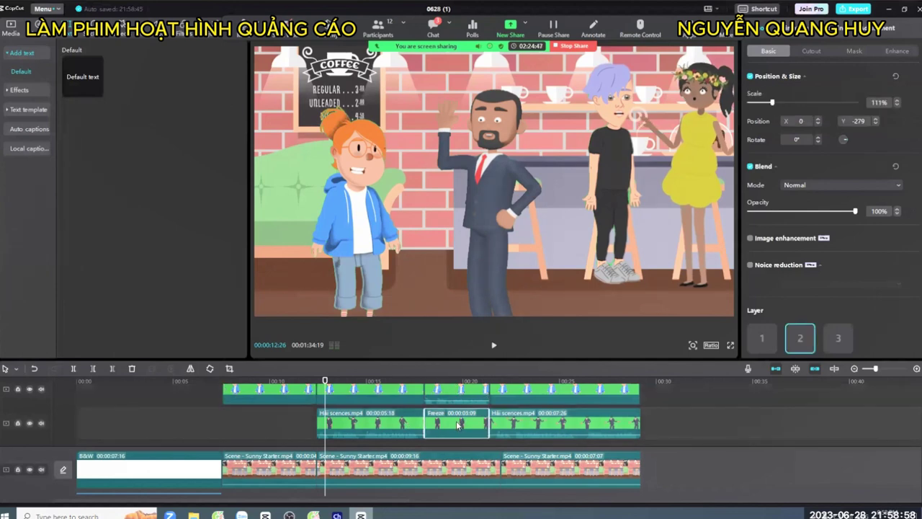
click(696, 392)
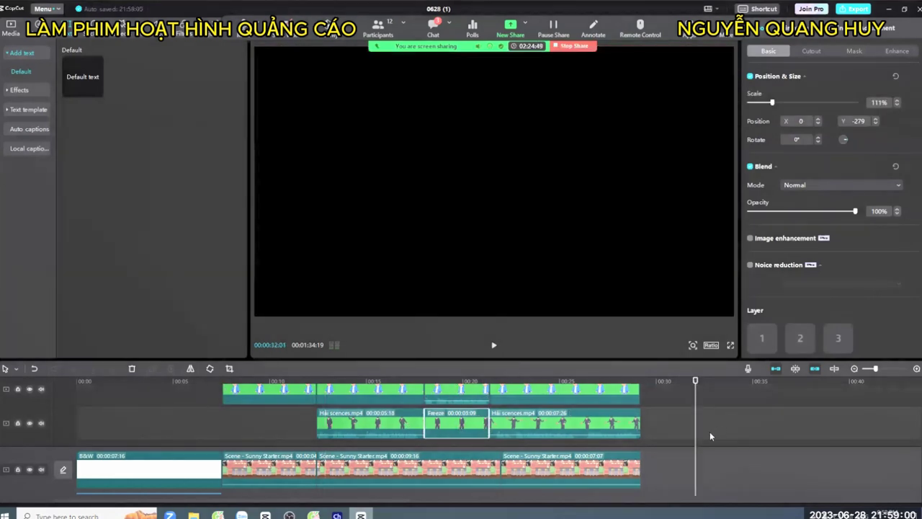
scroll(673, 380, down, 1)
click(668, 381)
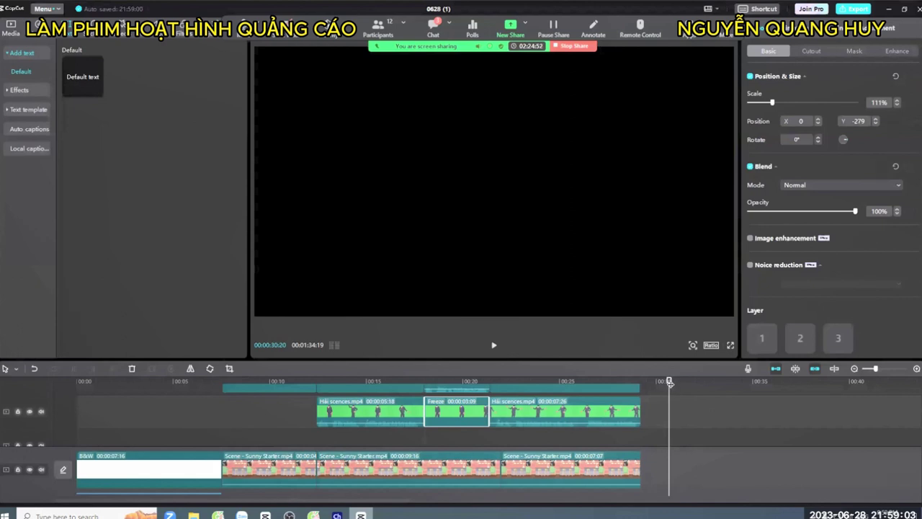
scroll(681, 475, down, 2)
scroll(677, 467, up, 3)
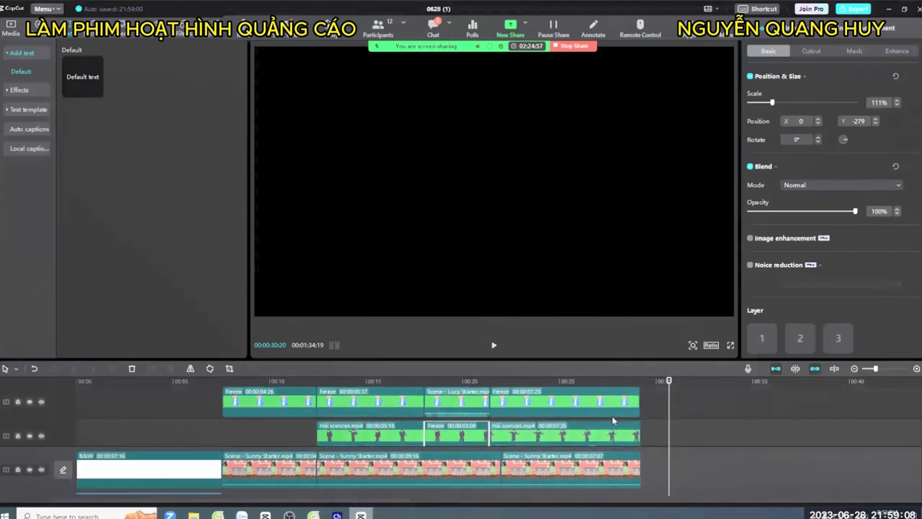
click(675, 381)
scroll(672, 394, down, 2)
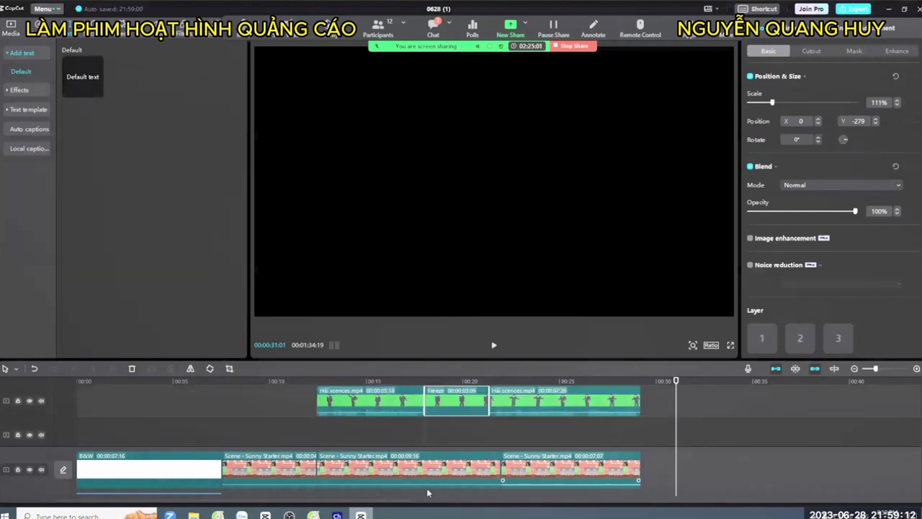
drag(165, 500, 591, 499)
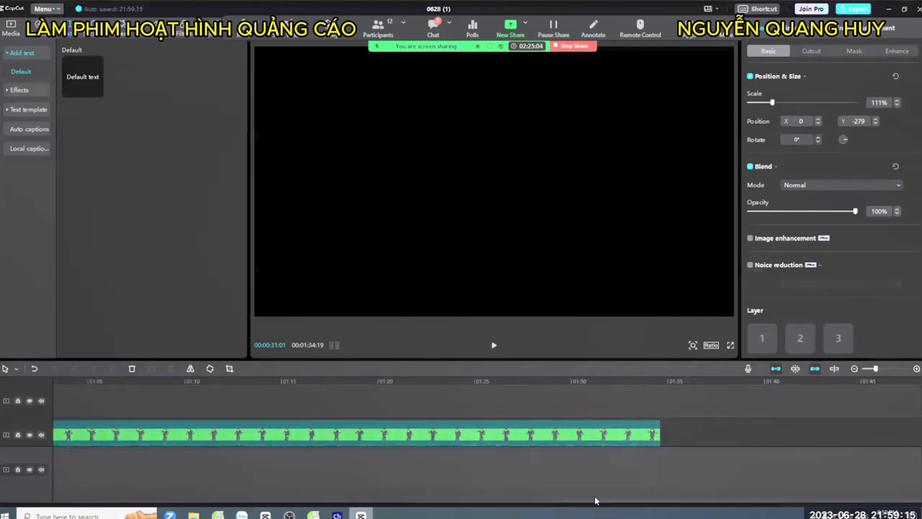
scroll(291, 435, left, 10)
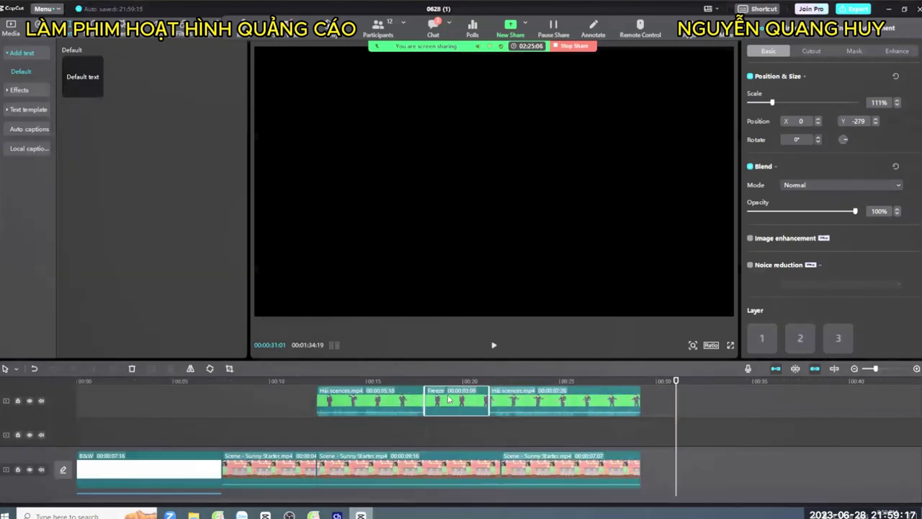
scroll(203, 394, up, 1)
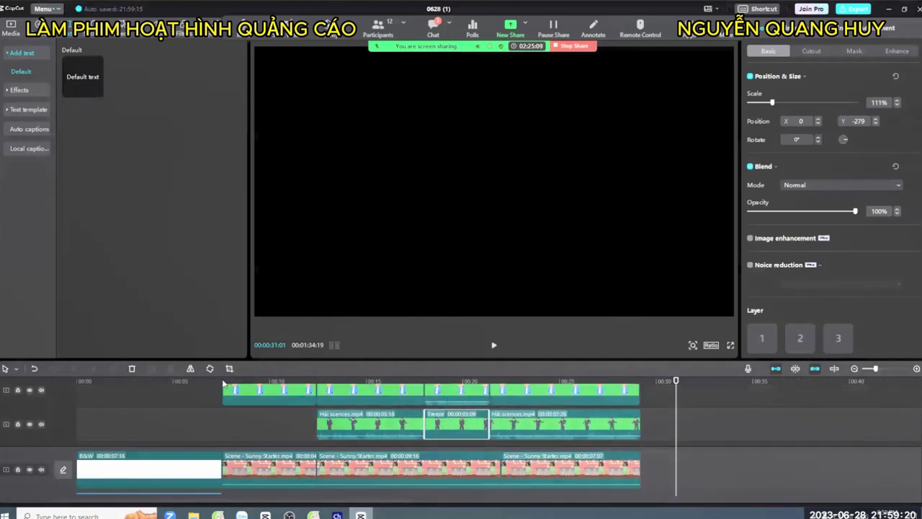
- Copy the suited man's freeze clip, place the copy before his first clip, and extend it to 4:23 to fill the gap
click(223, 382)
right_click(453, 424)
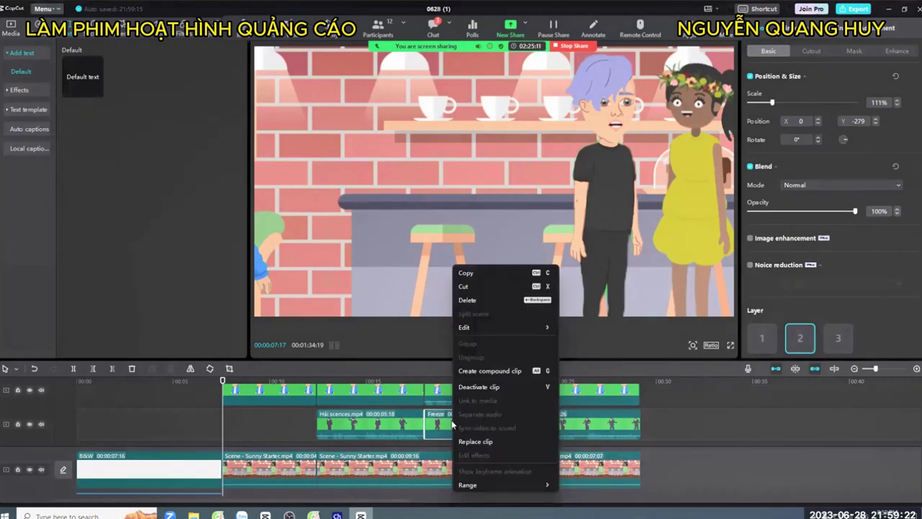
click(469, 272)
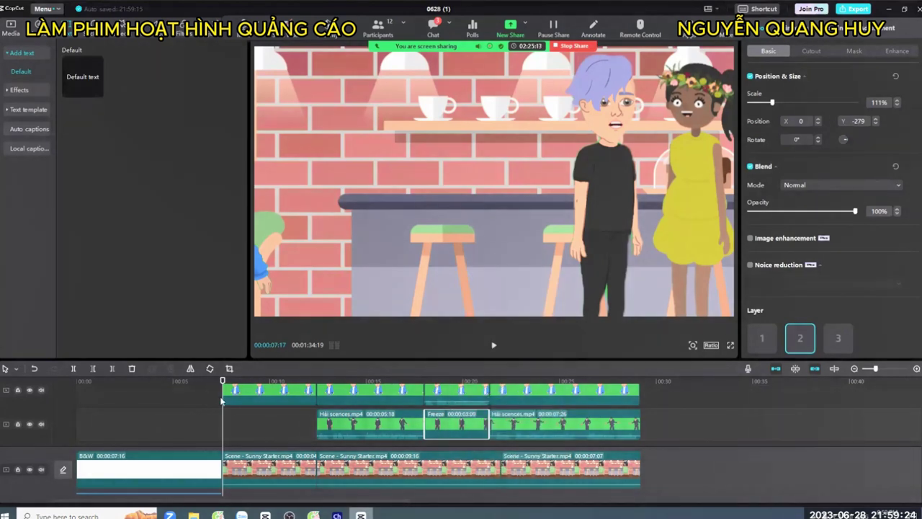
click(241, 426)
click(228, 425)
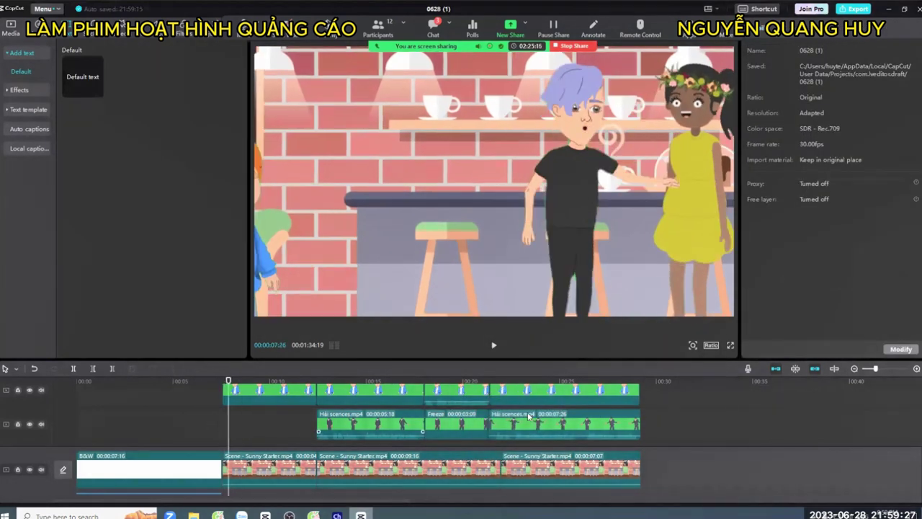
click(672, 430)
click(452, 428)
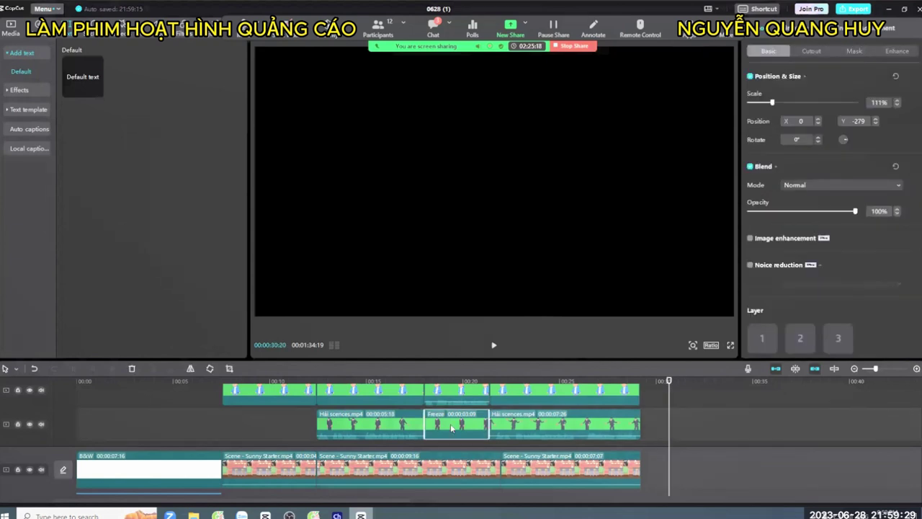
drag(451, 428, 317, 425)
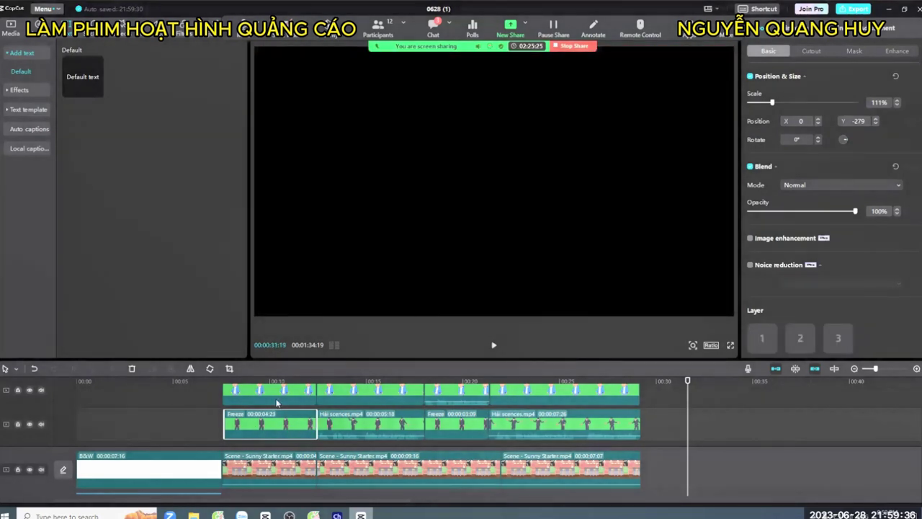
- Preview the suited man's new freeze clip and keyframe his scale and position at 12:12
drag(261, 386, 215, 393)
key(space)
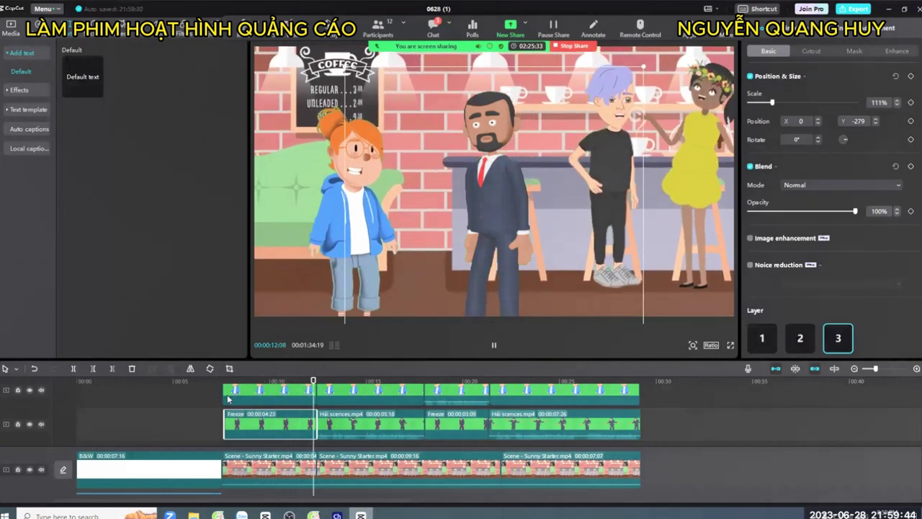
key(space)
key(Up)
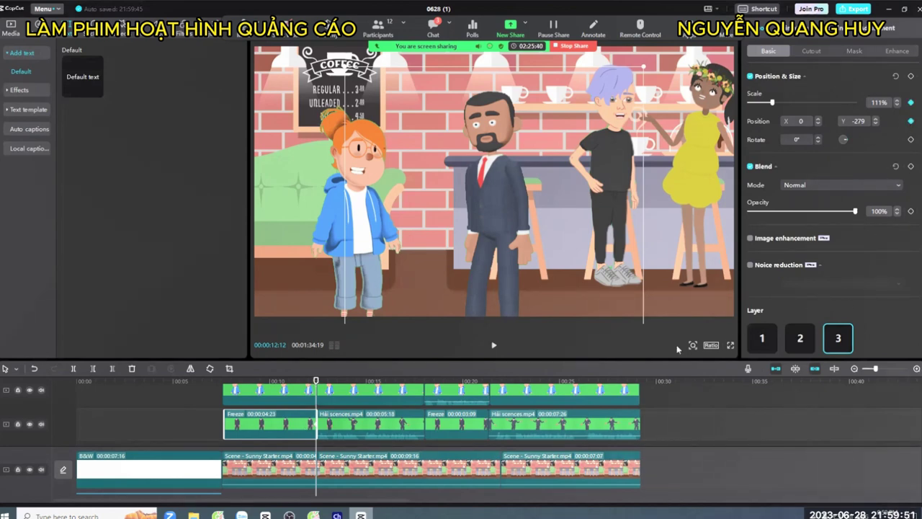
- At 7:22, enlarge the suited man to 176% and move him to X 193, Y -1002
key(Up)
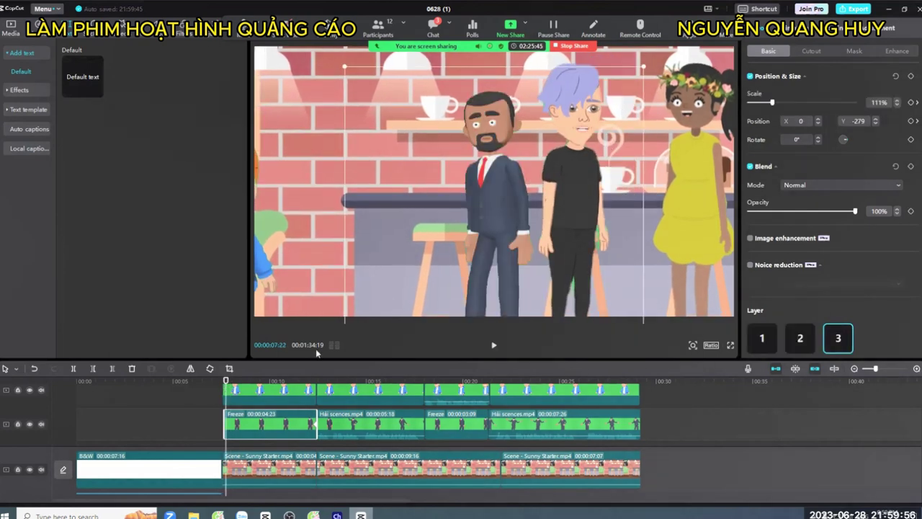
drag(645, 65, 544, 278)
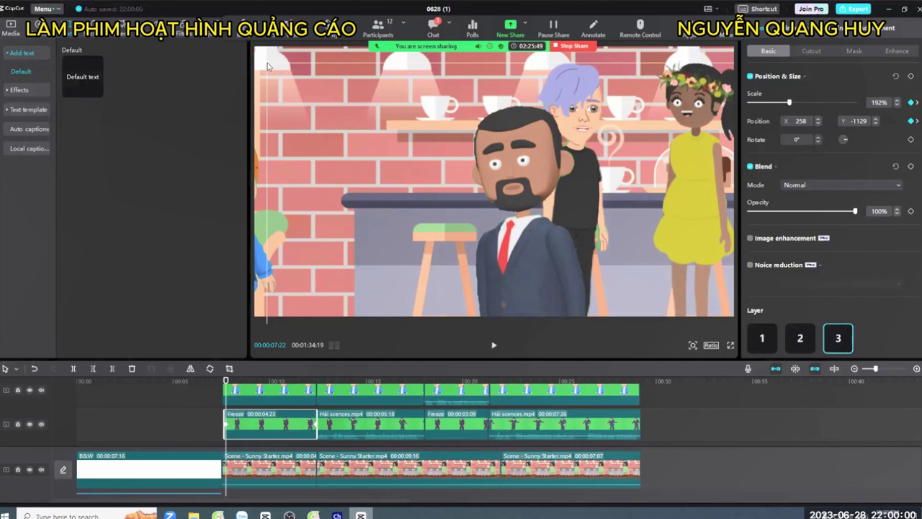
drag(301, 104, 513, 222)
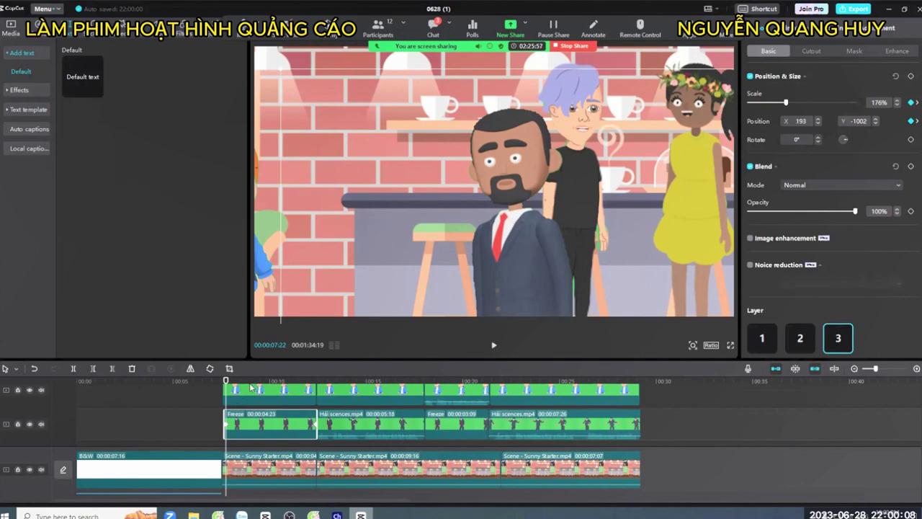
- Play back the café scene from the start of the freeze clips to check the suited man's scale and position animation
key(space)
click(218, 382)
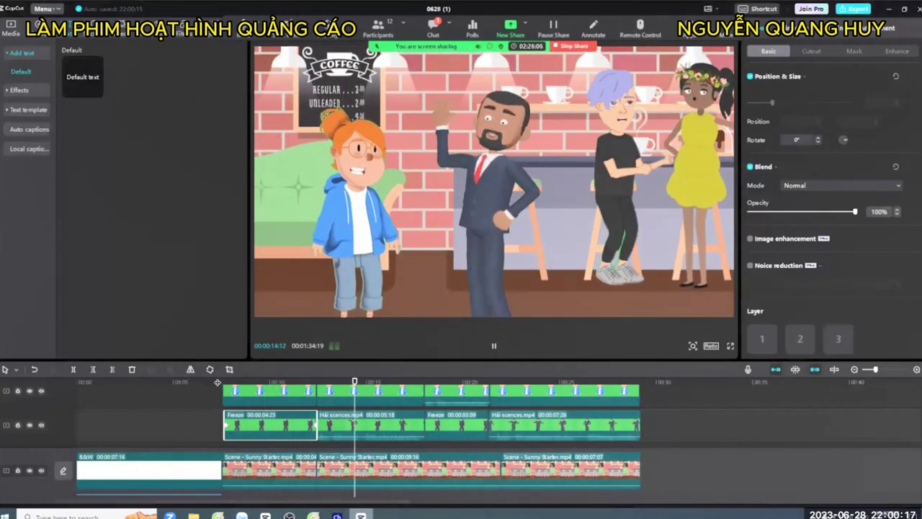
key(space)
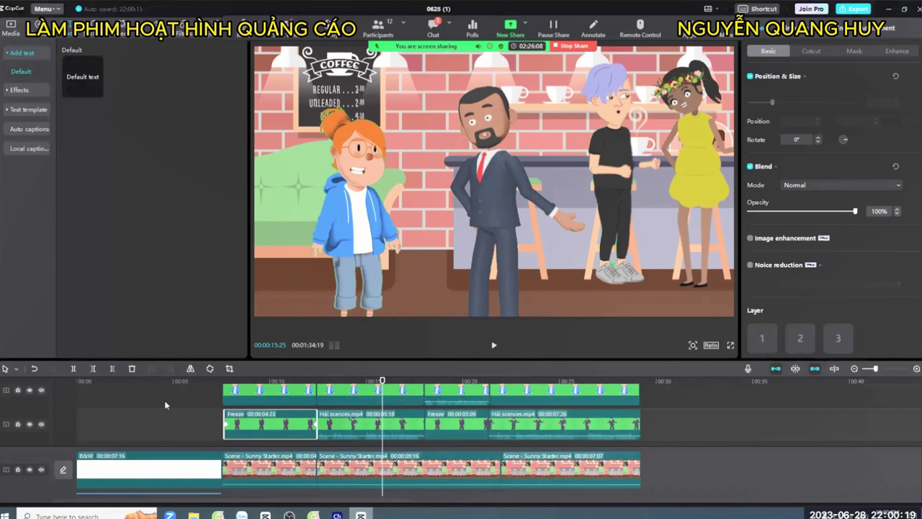
click(220, 382)
key(space)
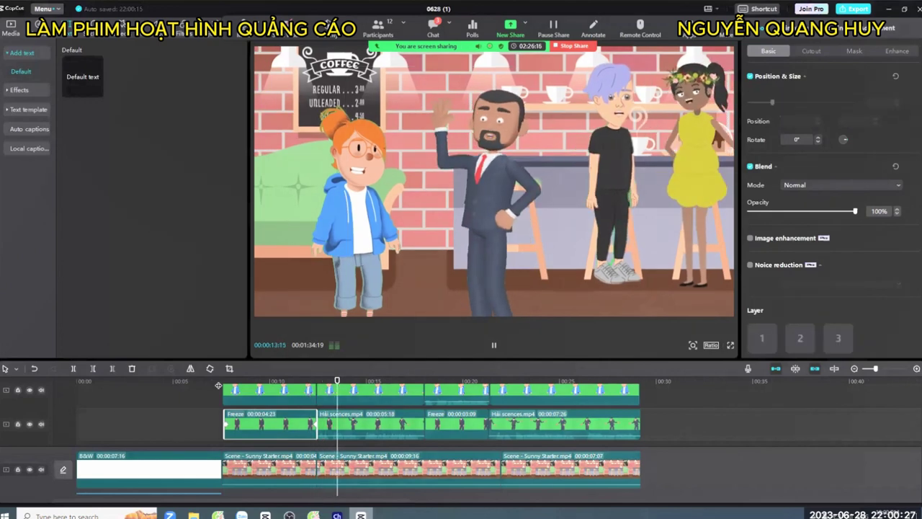
click(218, 383)
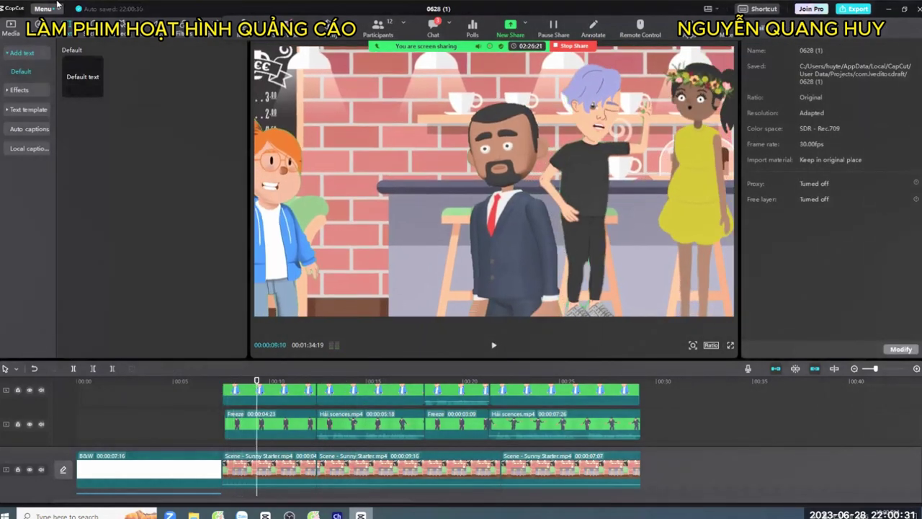
- Add a default text clip spanning the scene's first freeze clip and change its text to "TRONG 1 BUỔI HỌP LỚP CẤP"
click(98, 91)
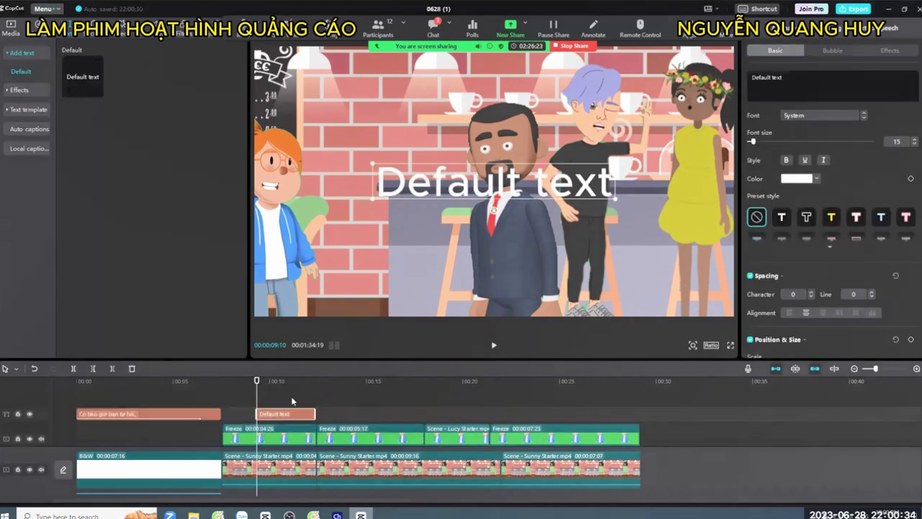
drag(258, 416, 315, 413)
double_click(508, 184)
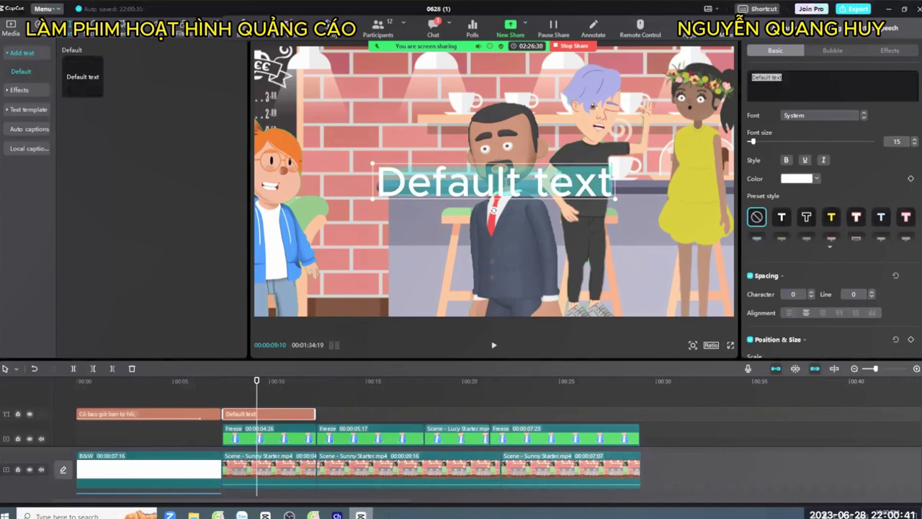
text(TRO)
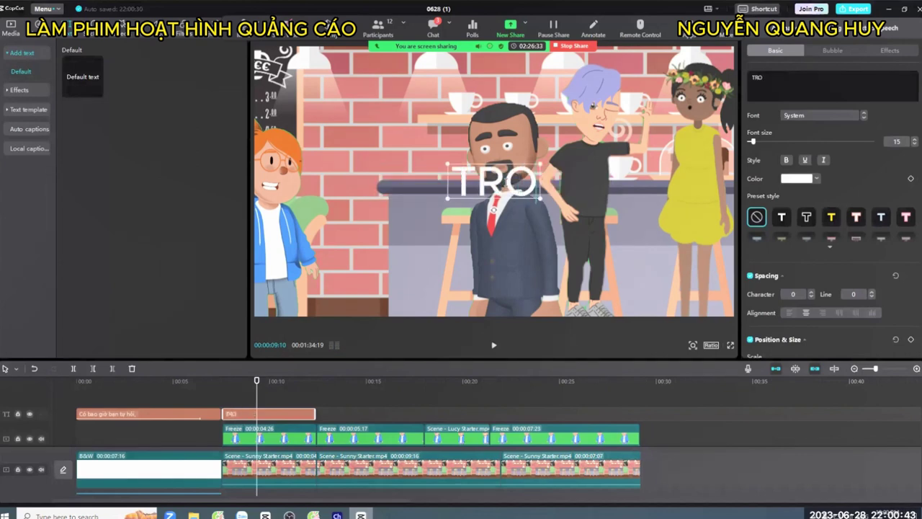
text(NG BUỔI)
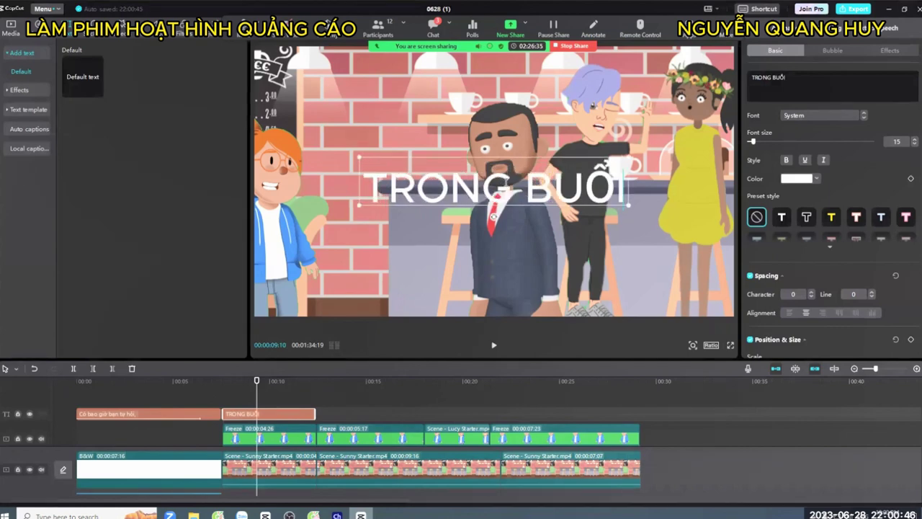
text( HỌP LỚP)
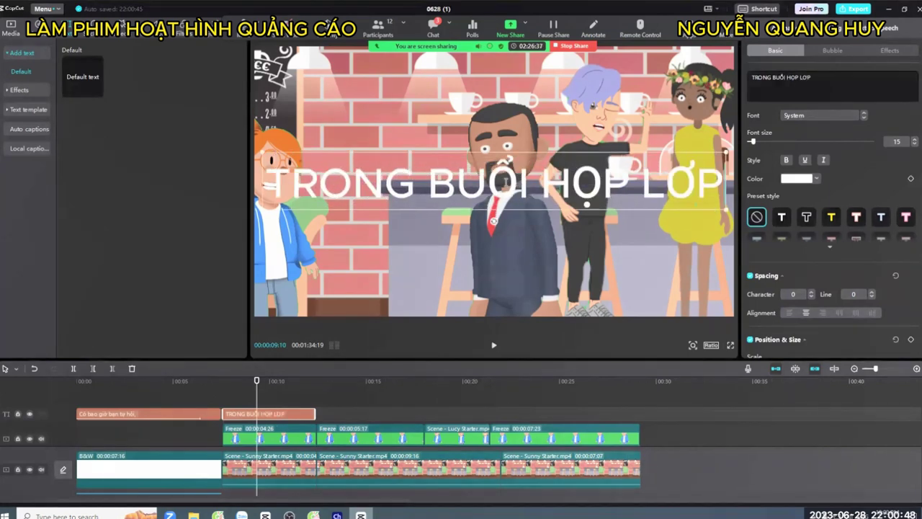
key(BackSpace)
key(BackSpace)
key(BackSpace)
text(CỦA)
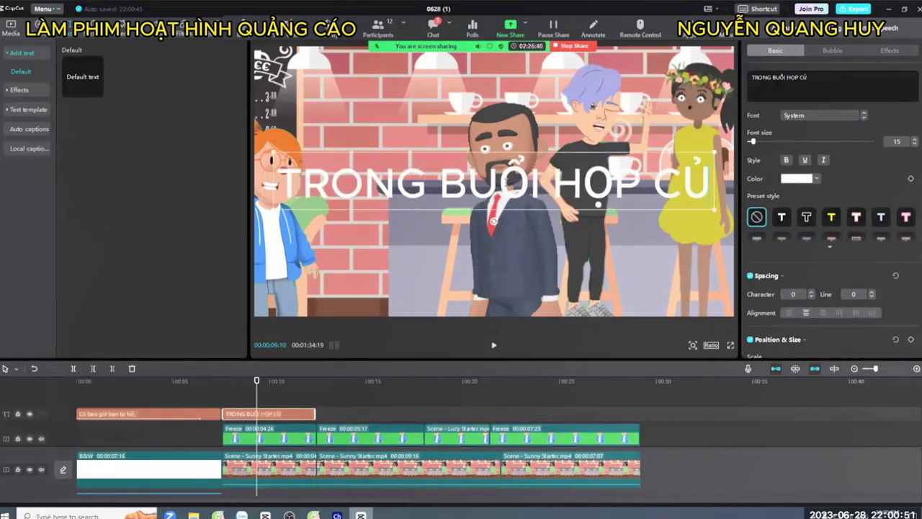
key(BackSpace)
key(BackSpace)
key(BackSpace)
text(LO)
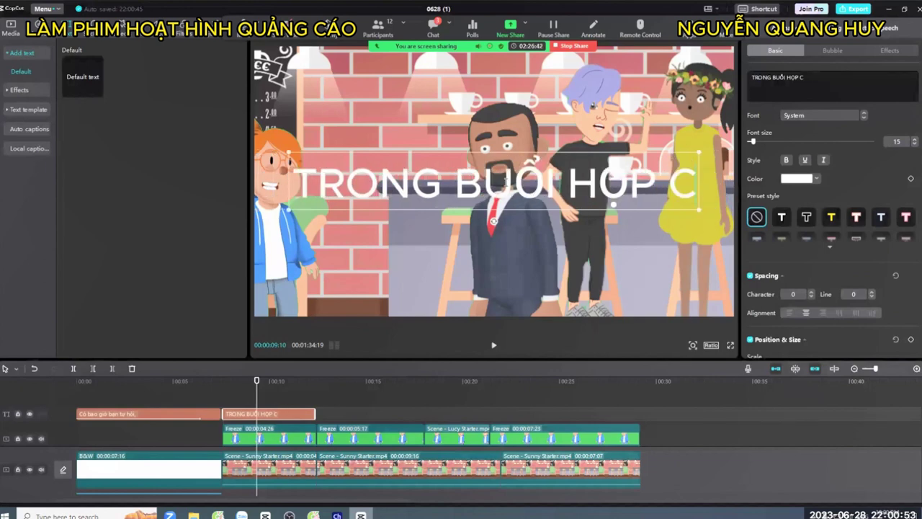
key(BackSpace)
text(ỚP CỦA)
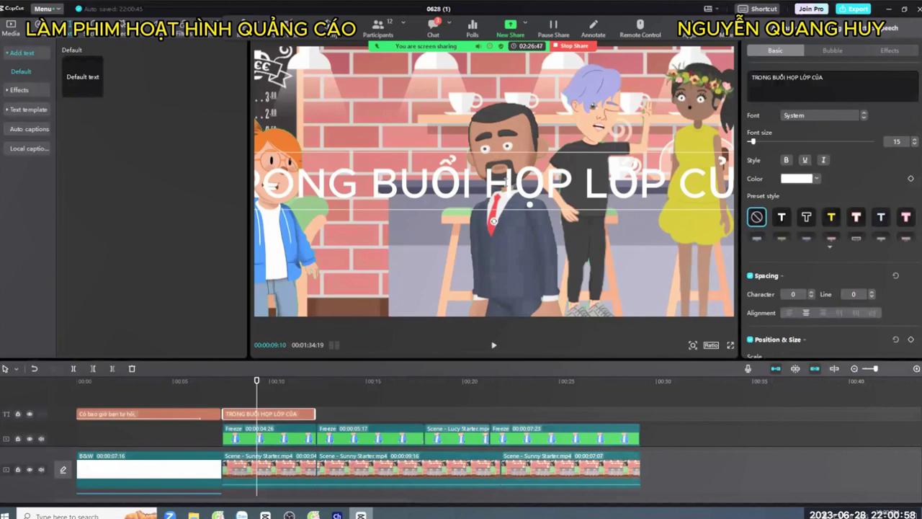
key(BackSpace)
key(BackSpace)
key(BackSpace)
key(BackSpace)
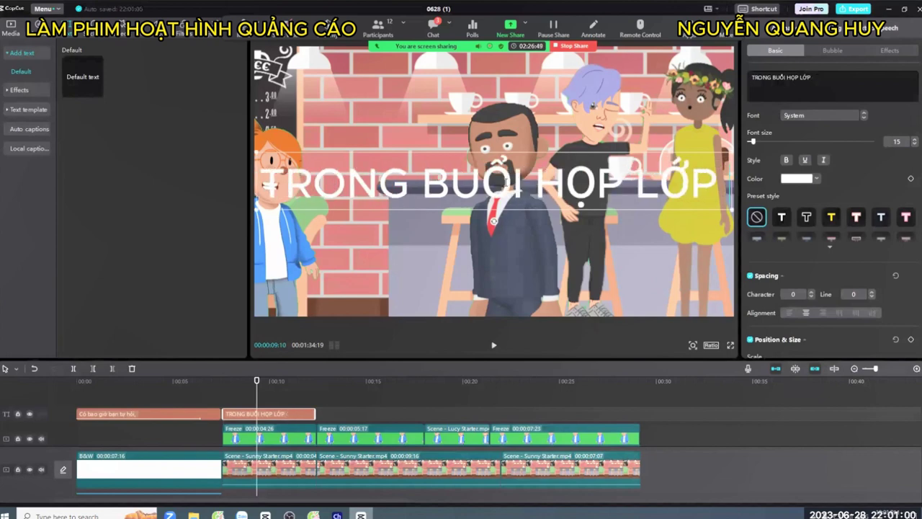
text(CẤP)
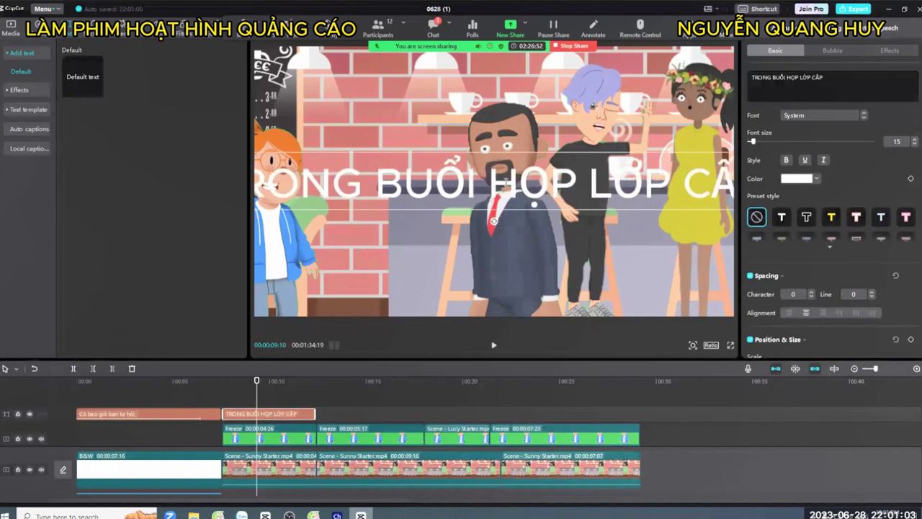
text( 1)
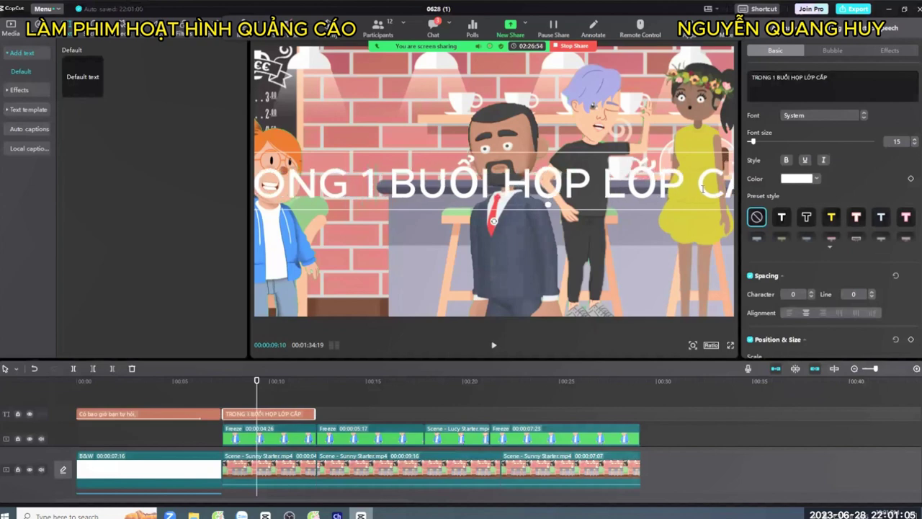
- Reduce the new caption's font size to 11
click(915, 145)
click(915, 145)
click(914, 145)
click(914, 145)
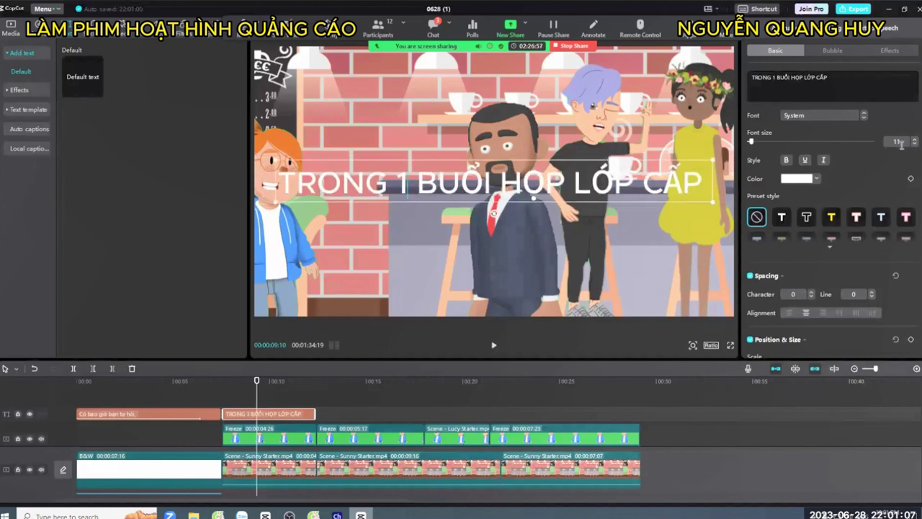
- Set the caption's font to Nếp gấp and complete its text as "TRONG 1 BUỔI HỌP LỚP CẤP 3"
click(810, 116)
click(819, 153)
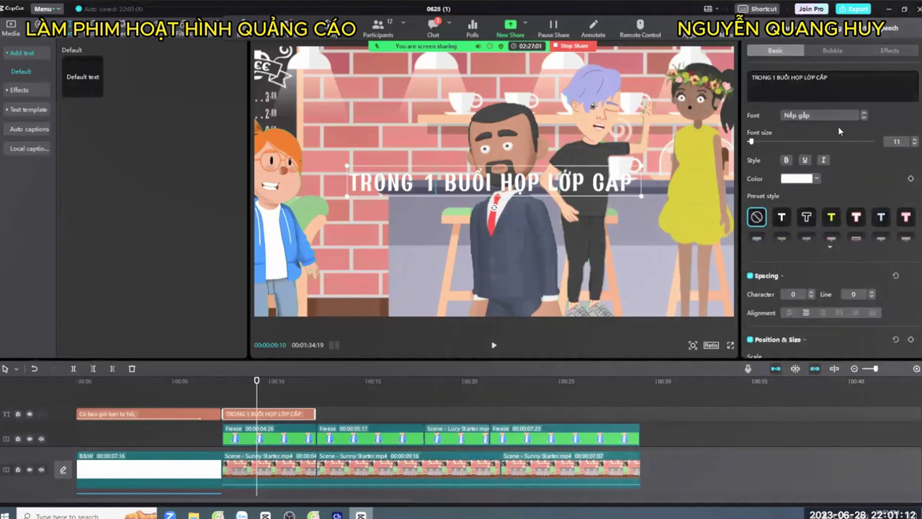
text(3)
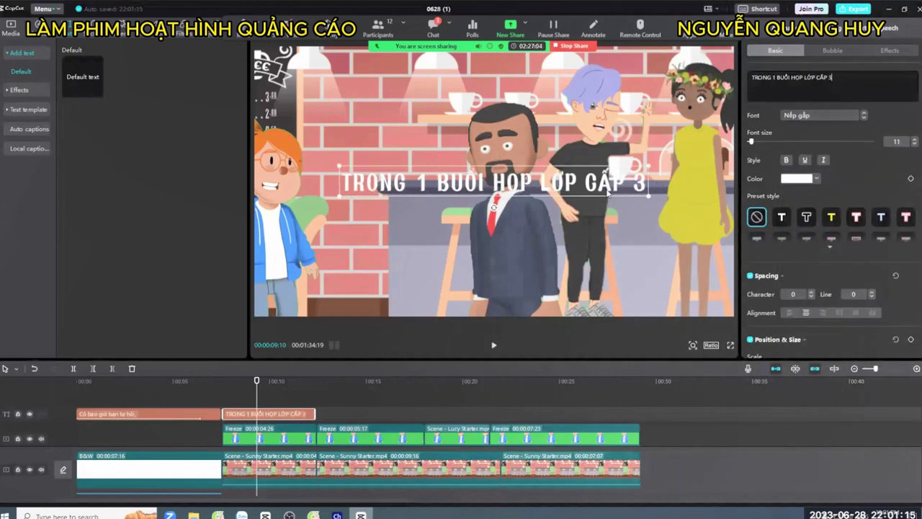
- Move the caption to the top of the video frame and apply the preset style with white letters and a black outline
drag(652, 201, 623, 90)
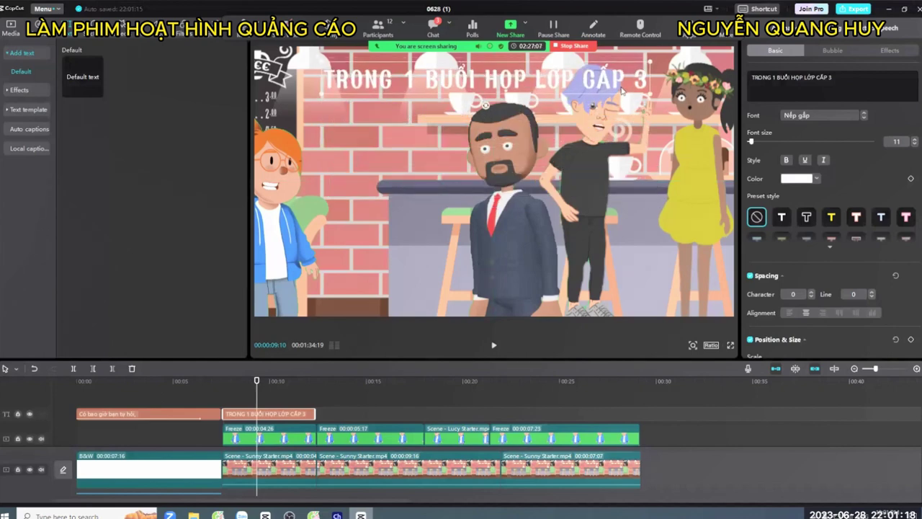
click(806, 216)
click(830, 216)
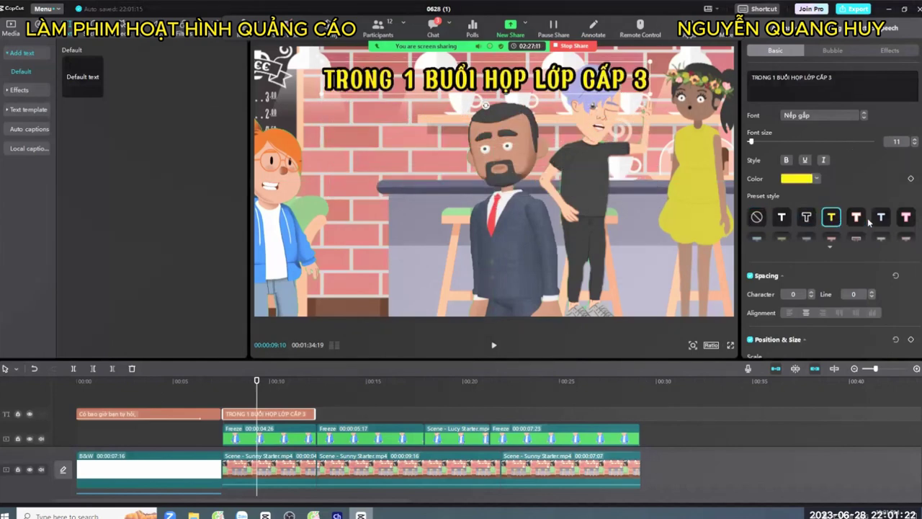
click(885, 218)
click(857, 218)
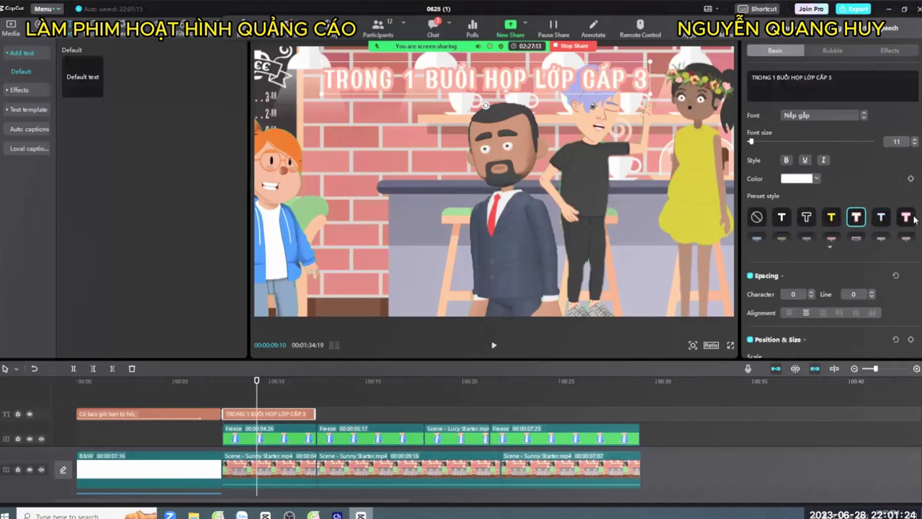
click(785, 219)
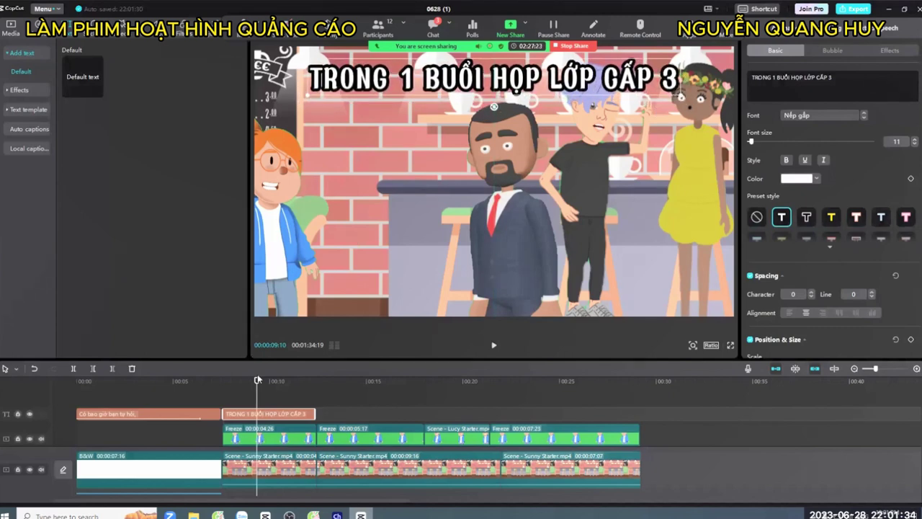
- Play back the scene from the caption's start at 7:17 to check the styled text
drag(256, 381, 223, 385)
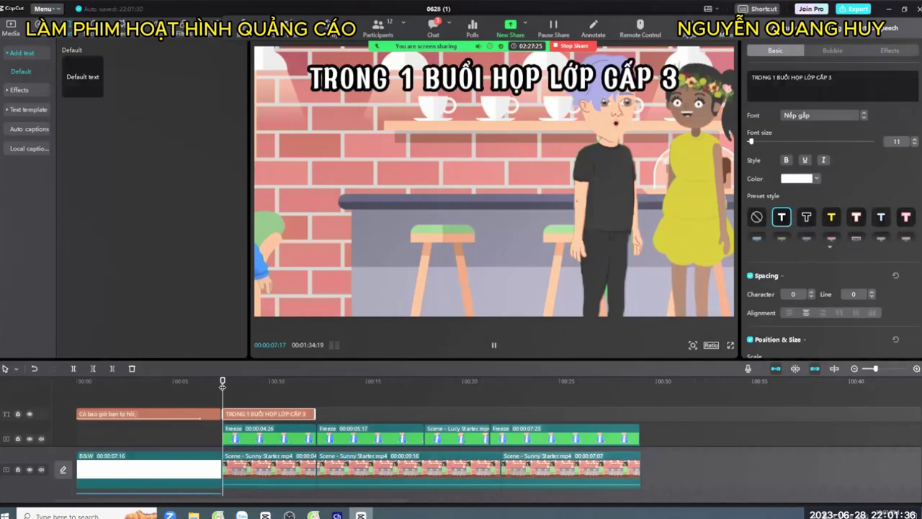
key(space)
key(space)
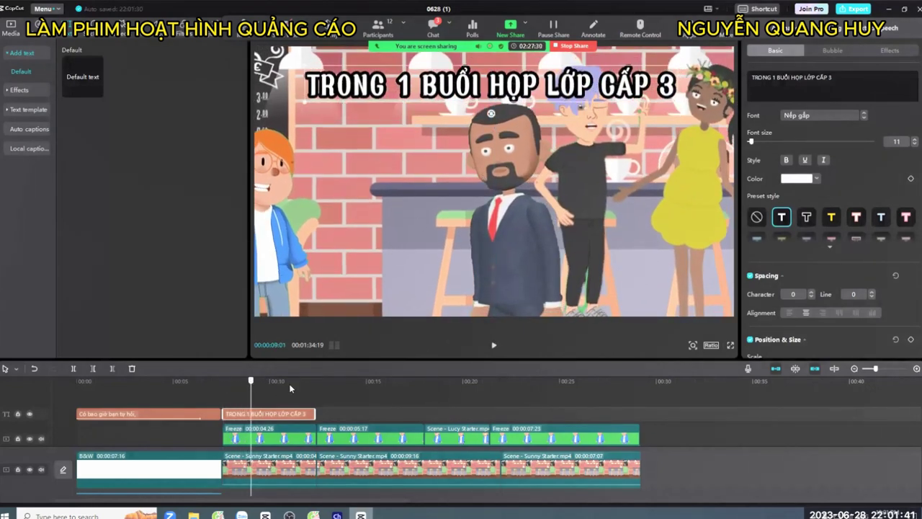
- At 12:09 near the caption's end, add a position and size keyframe with scale 102% and position X -27, Y 873
drag(289, 383, 311, 389)
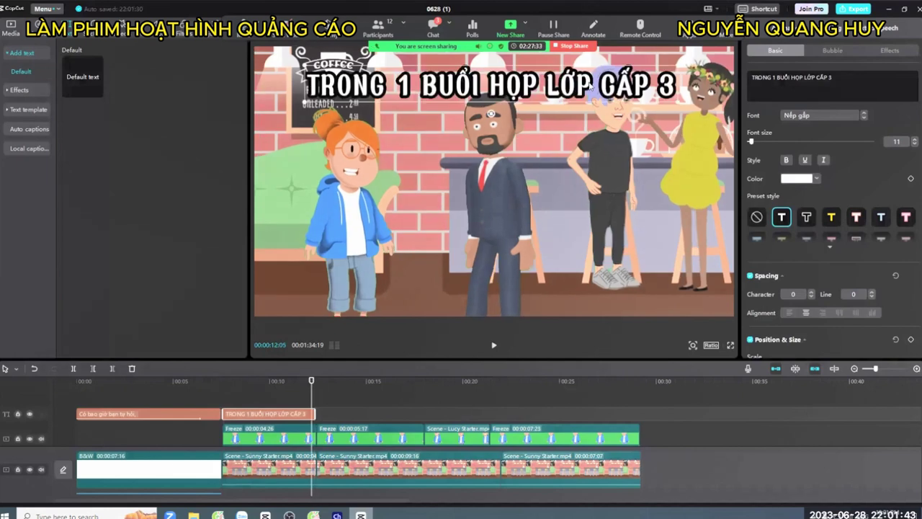
drag(591, 85, 589, 72)
drag(673, 88, 652, 85)
drag(312, 382, 313, 382)
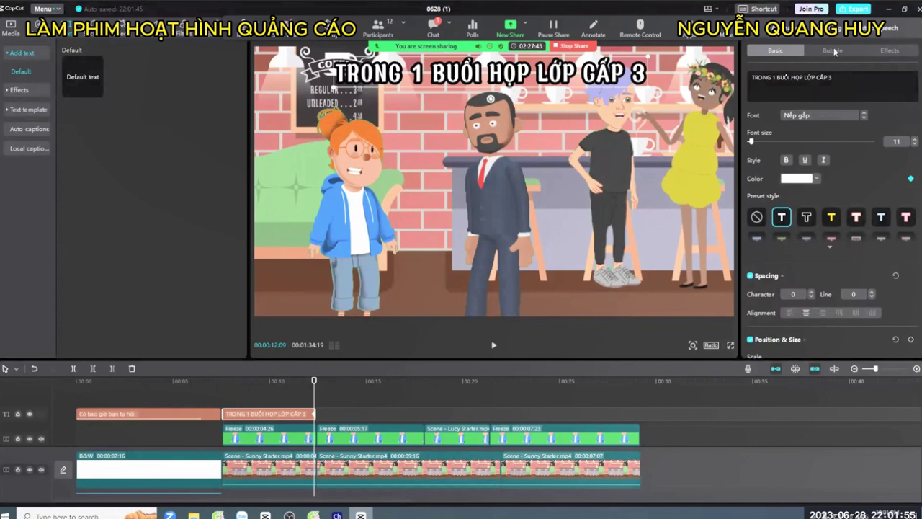
click(780, 32)
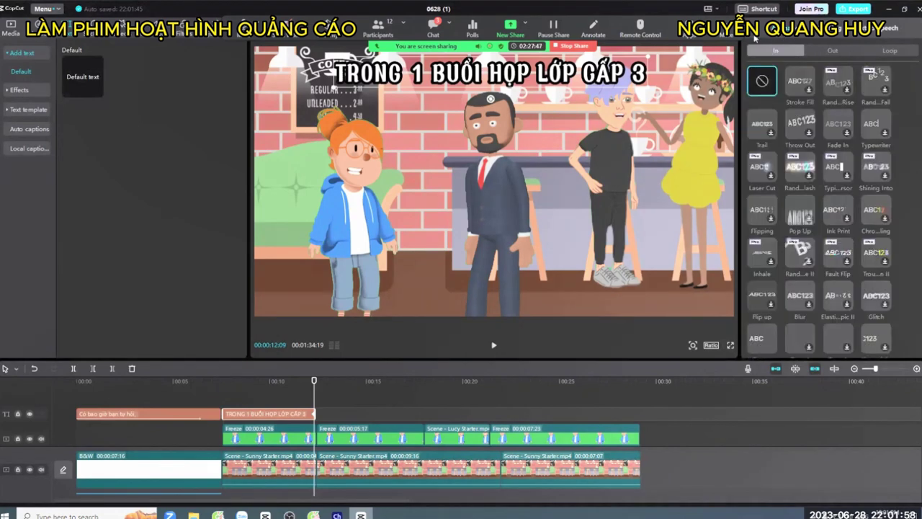
click(754, 38)
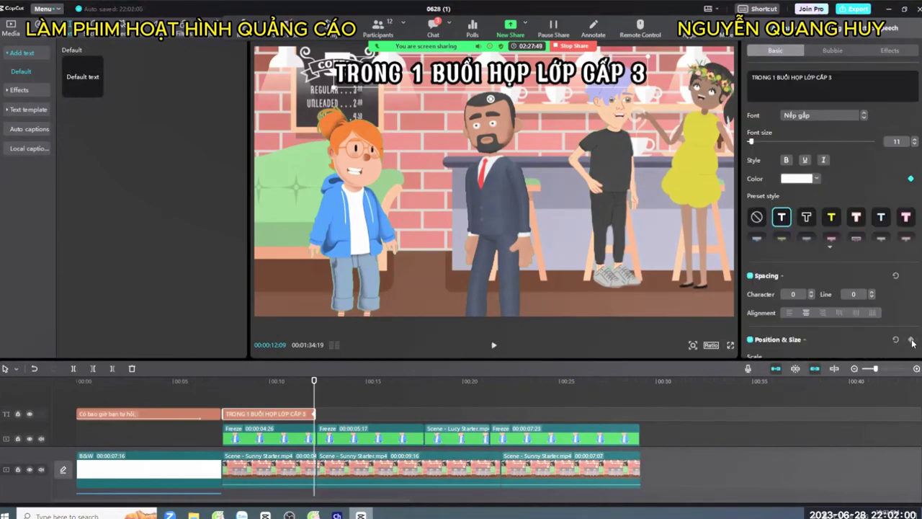
scroll(915, 301, down, 5)
scroll(915, 301, up, 1)
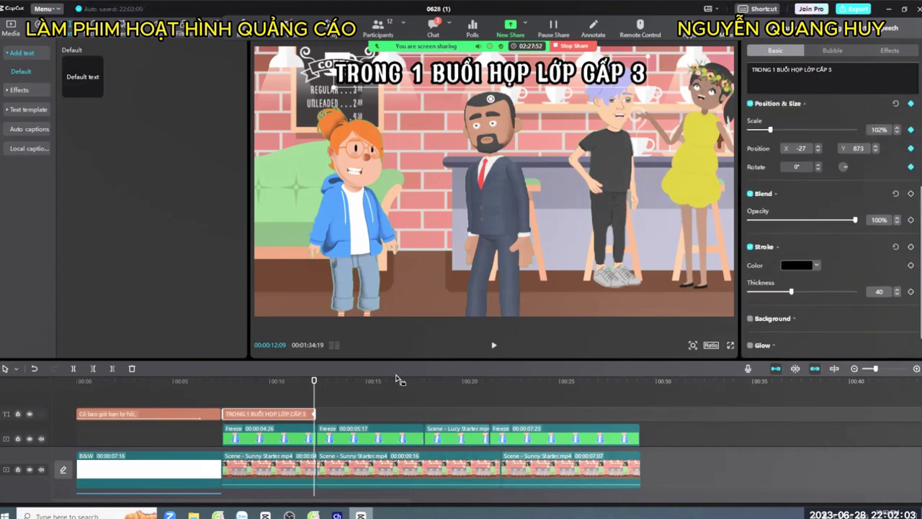
- At 7:19, add a position and size keyframe to the caption with scale 130% and position X 35, Y 331
drag(314, 381, 223, 381)
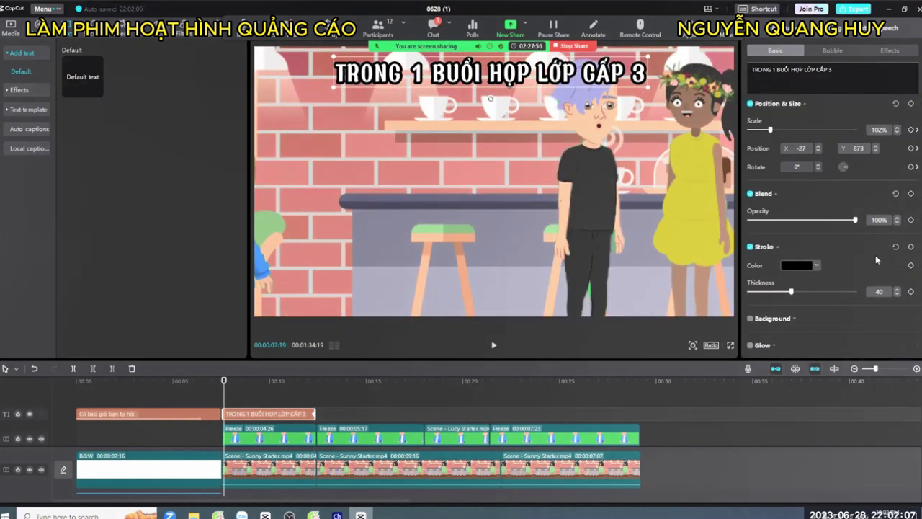
click(910, 105)
drag(638, 87, 673, 195)
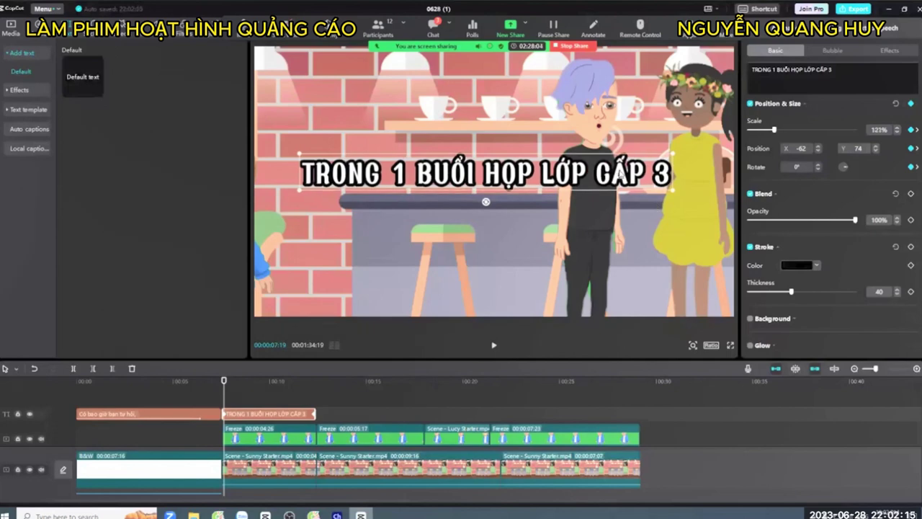
drag(621, 174, 621, 149)
drag(675, 170, 698, 158)
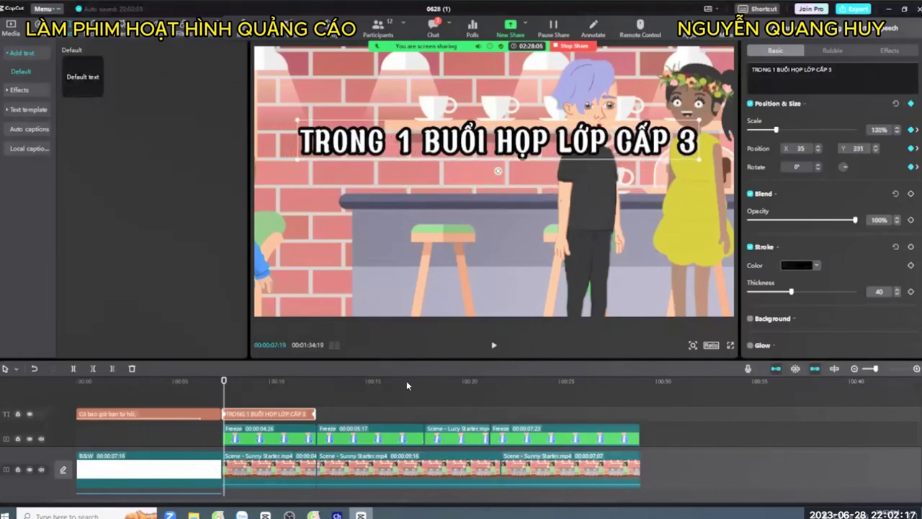
- Play back from the end of the intro text into the café scene to check the animated caption
scroll(265, 432, down, 2)
click(256, 435)
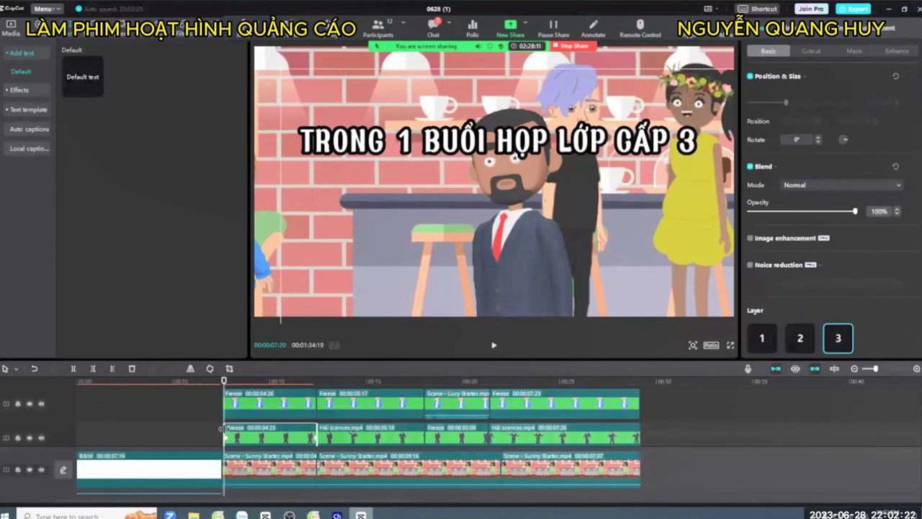
key(Left)
click(217, 382)
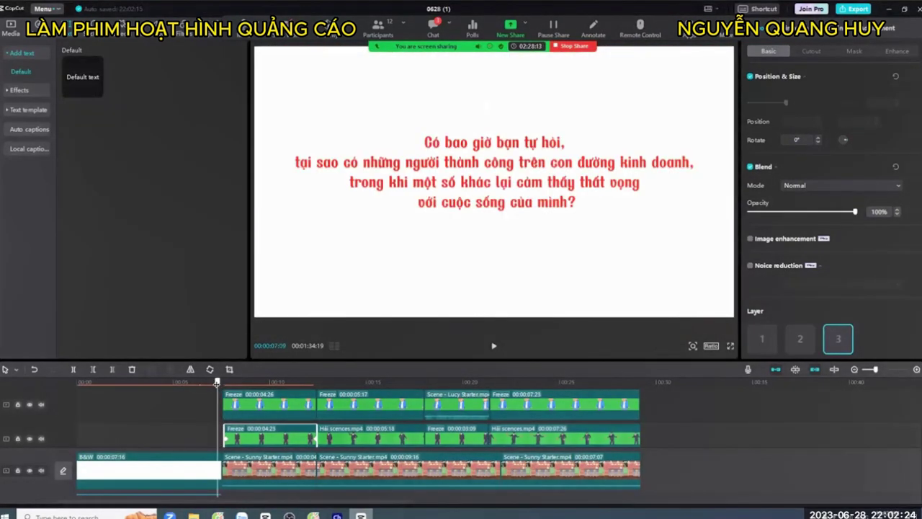
key(space)
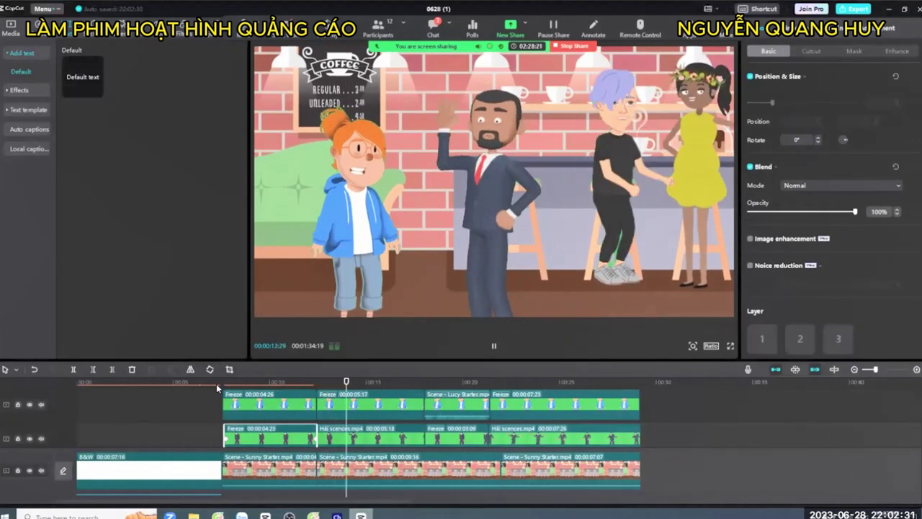
key(space)
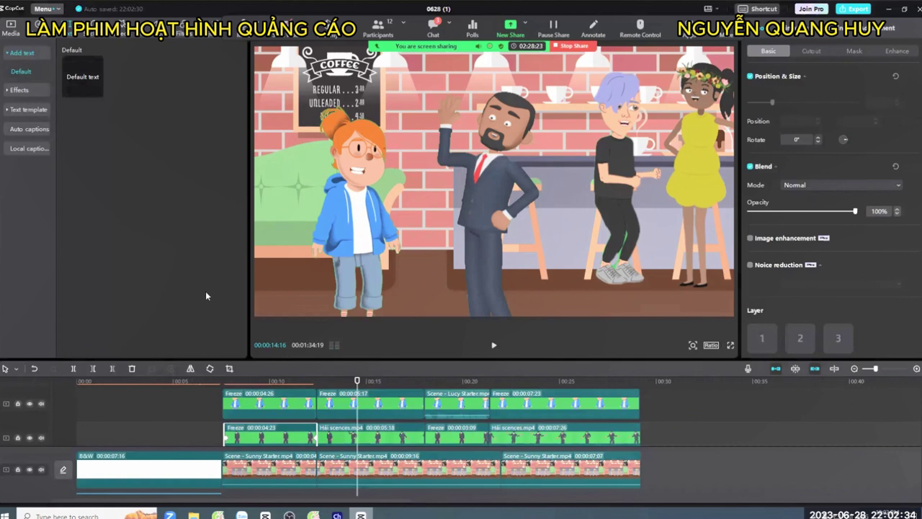
- Preview several music tracks and add Full Alphabet to the timeline at the café scene's start, 7:17
drag(358, 384, 222, 384)
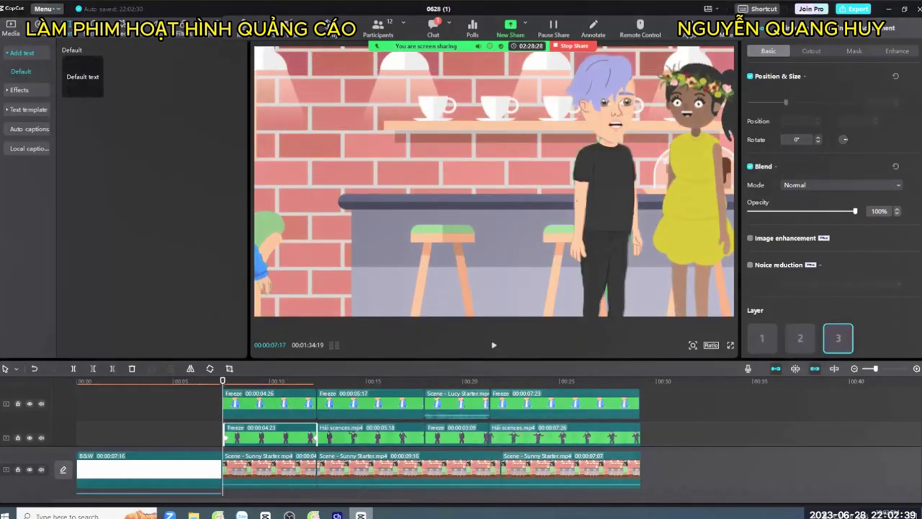
click(34, 28)
click(103, 105)
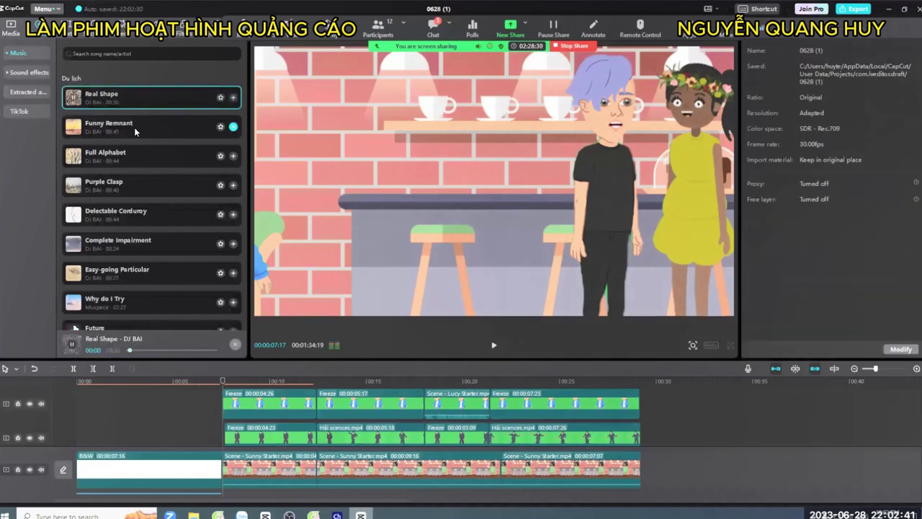
click(134, 127)
click(160, 163)
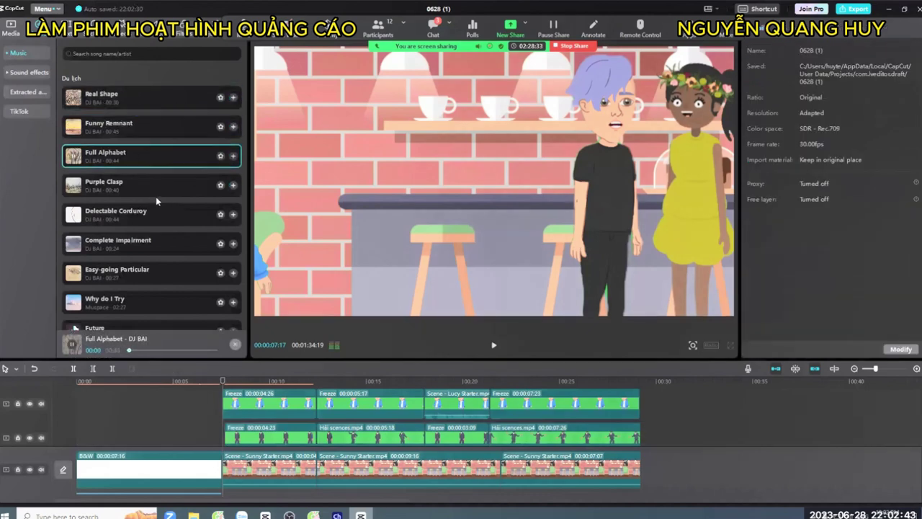
click(233, 156)
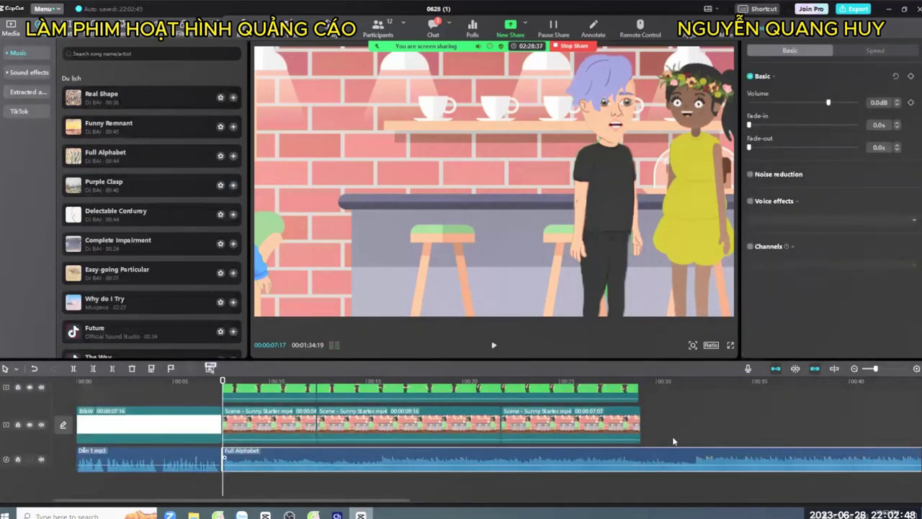
- Split the Full Alphabet music at the end of the first freeze clip, 12:13, and delete the part after it
drag(222, 381, 316, 380)
click(93, 369)
click(340, 452)
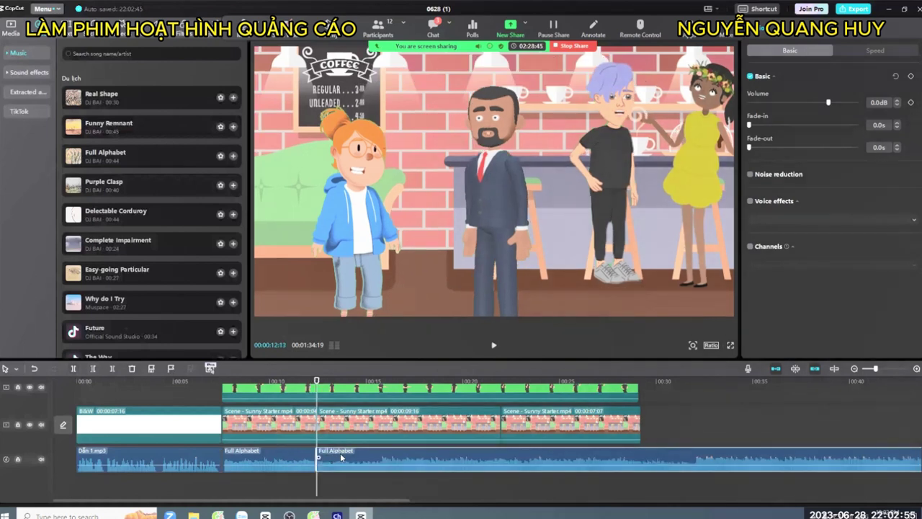
key(Delete)
- Give the trimmed Full Alphabet clip a 0.4 s fade-in and a 0.4 s fade-out
click(314, 461)
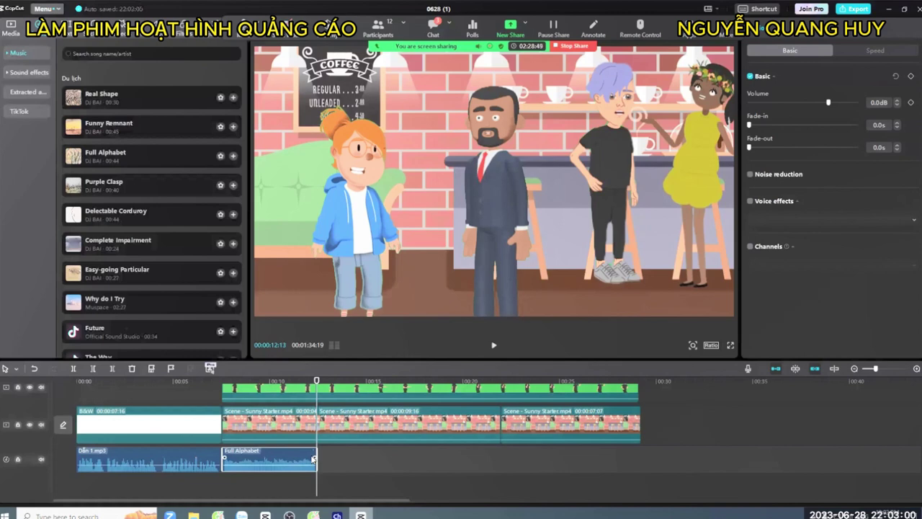
mouse_move(286, 461)
mouse_down()
mouse_move(285, 471)
mouse_move(284, 451)
mouse_up()
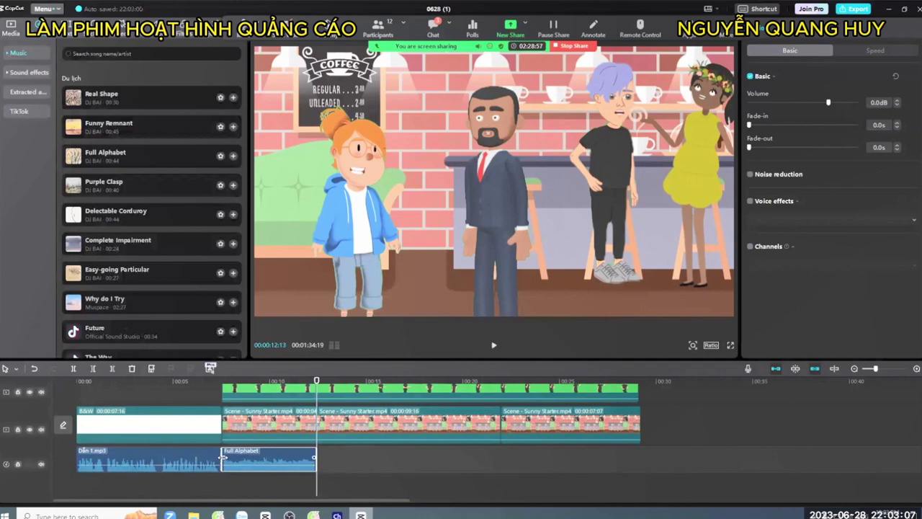
drag(231, 460, 234, 459)
- Play back from just before the café scene to its end to check the music fades
click(206, 382)
key(space)
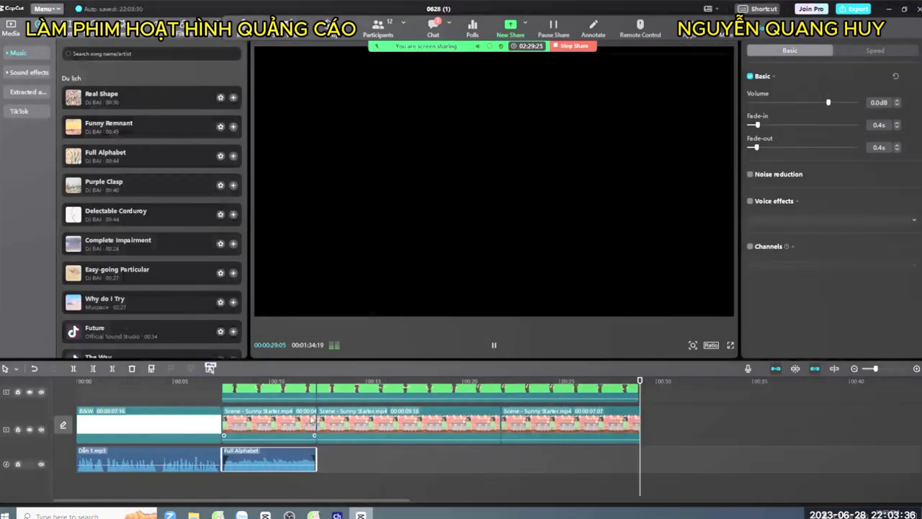
click(638, 391)
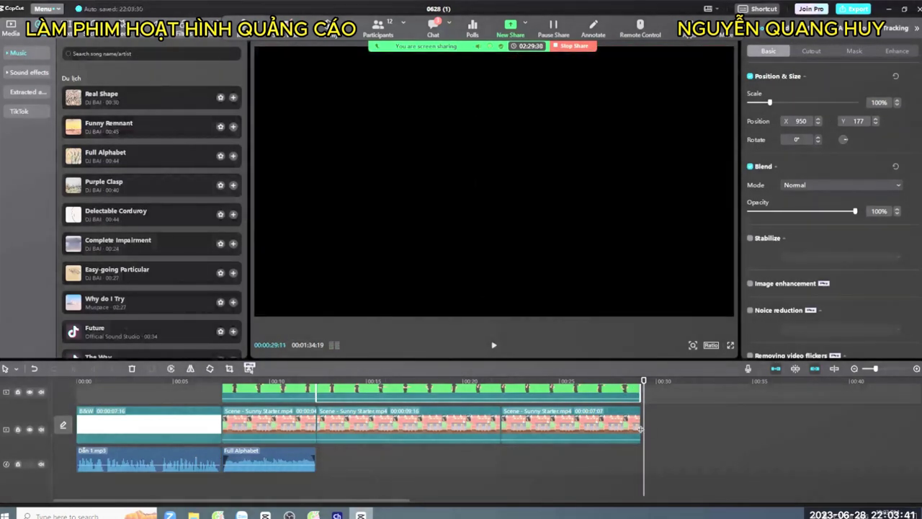
- Place a copy of the Full Alphabet clip directly after the original and extend it past the end of the café scene
click(664, 424)
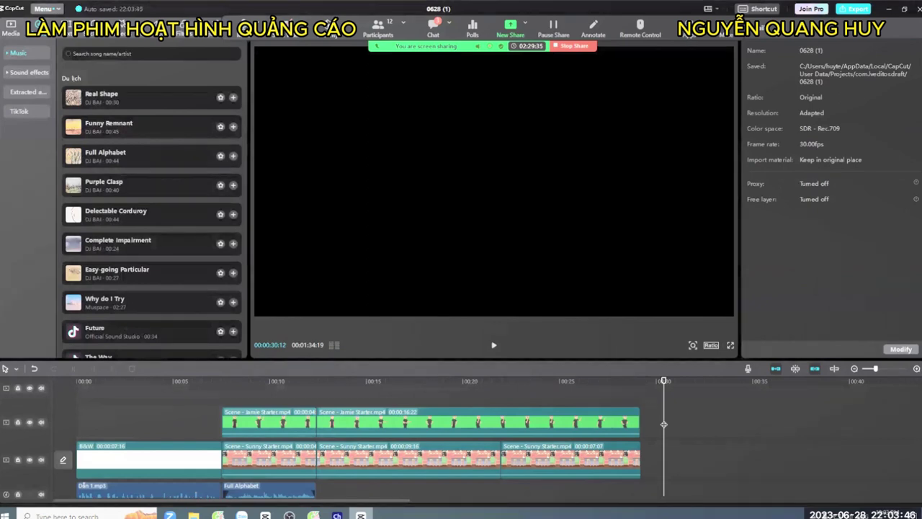
scroll(404, 481, down, 1)
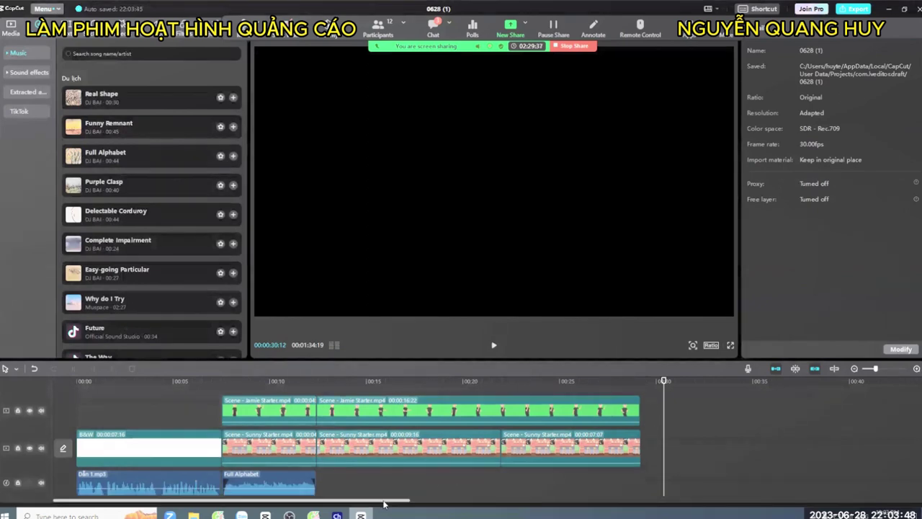
drag(380, 499, 360, 502)
click(301, 489)
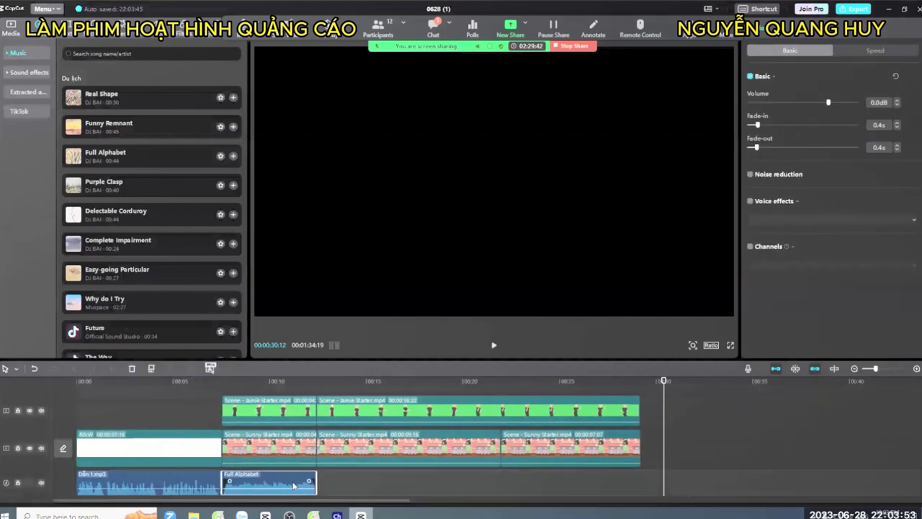
key(ctrl+v)
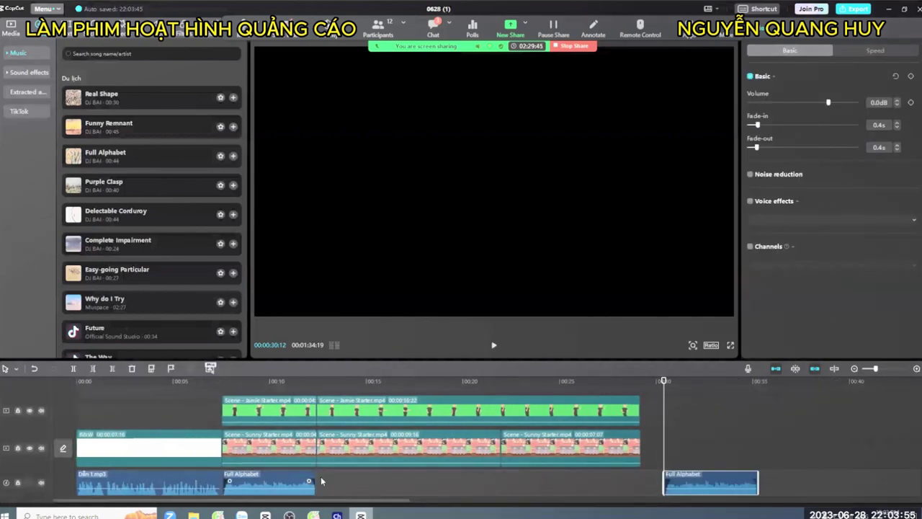
drag(718, 493, 414, 481)
click(410, 381)
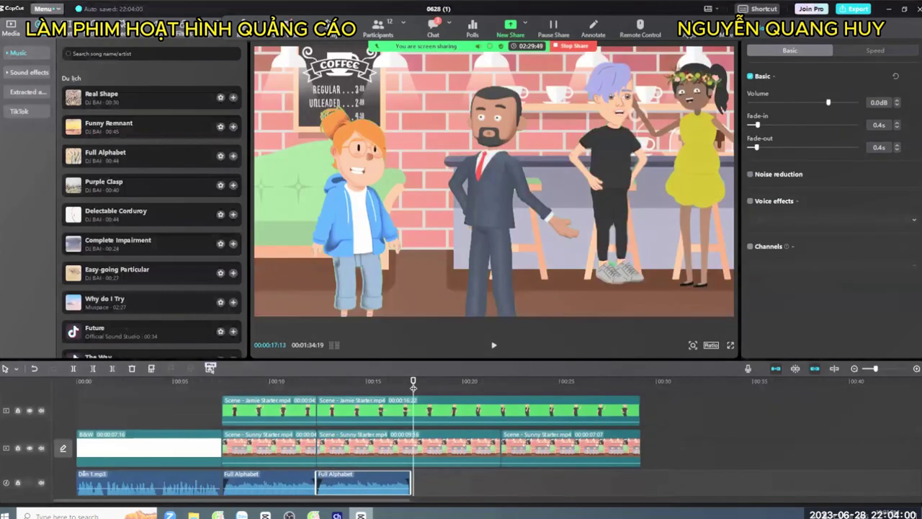
drag(408, 478, 811, 481)
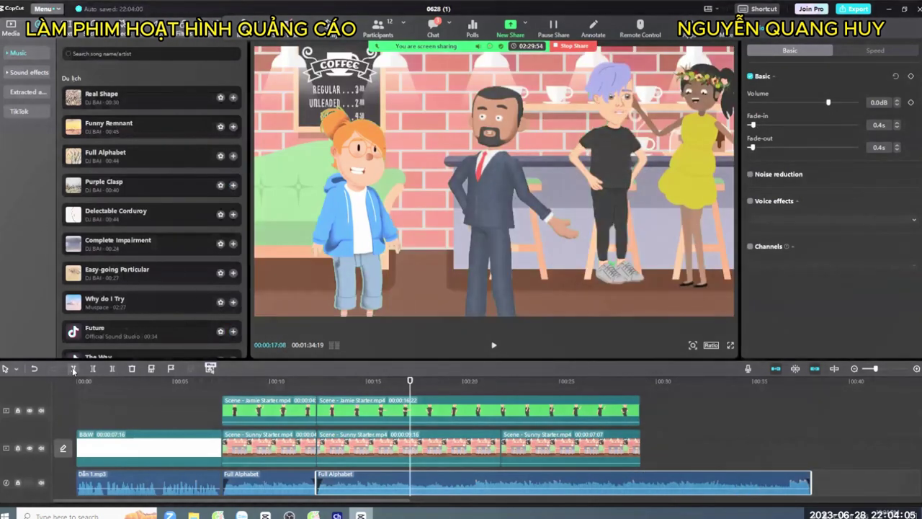
- Split the second Full Alphabet clip at 17:08, delete the part before the cut, and move the rest against the first clip
click(73, 369)
click(356, 476)
key(Delete)
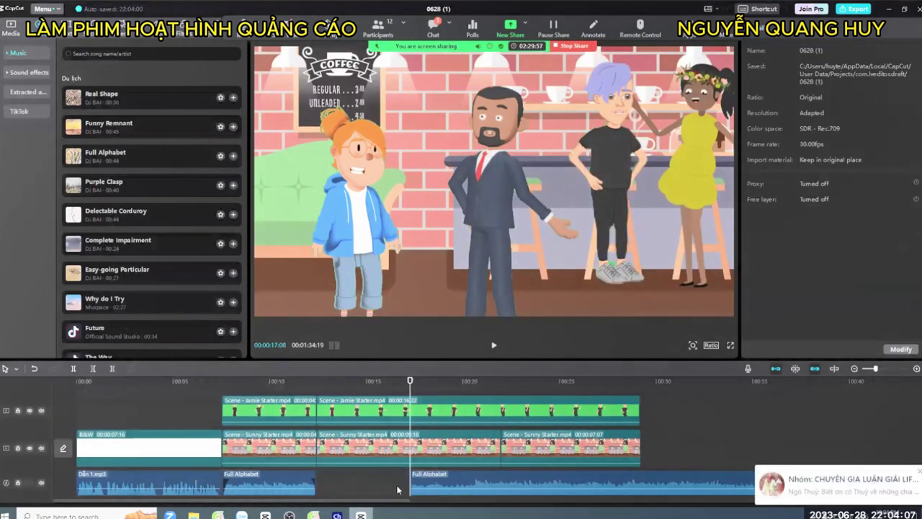
drag(425, 479, 329, 457)
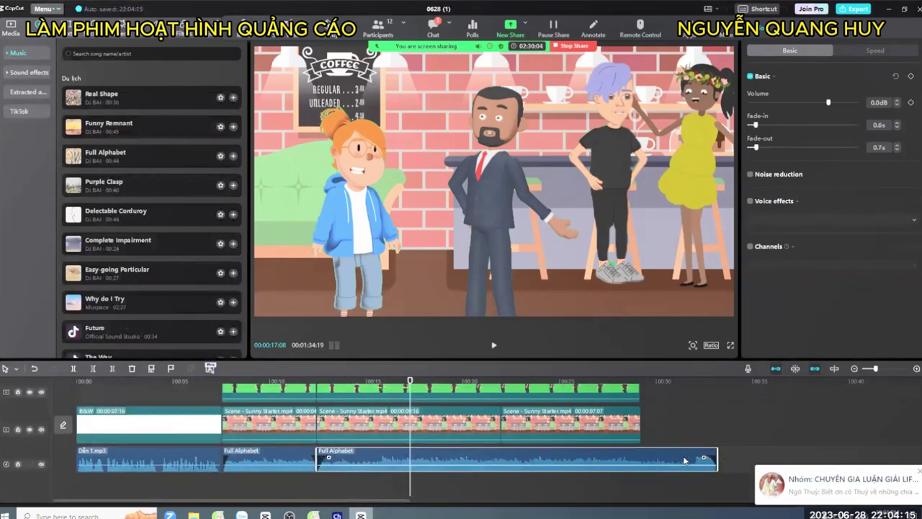
- Lower the second Full Alphabet clip's volume to -16.3 dB and play back the transition between the two music clips
drag(828, 103, 806, 104)
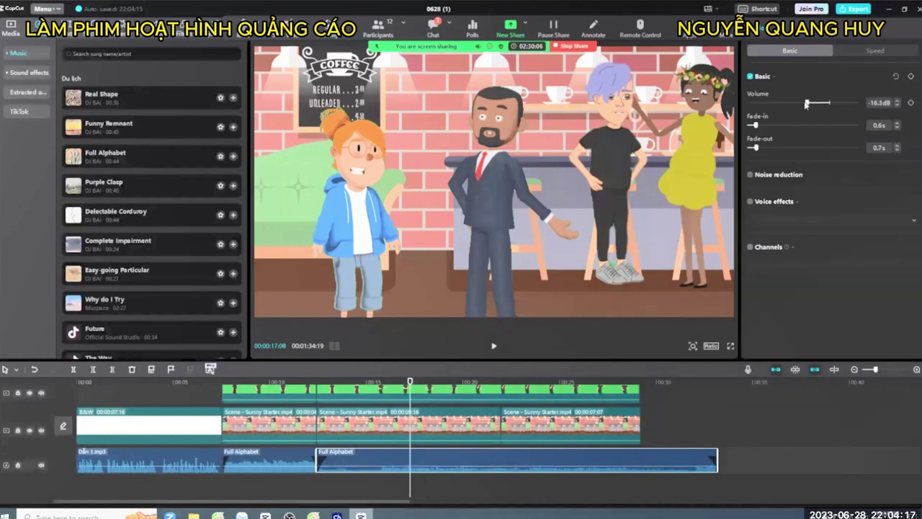
click(296, 382)
key(space)
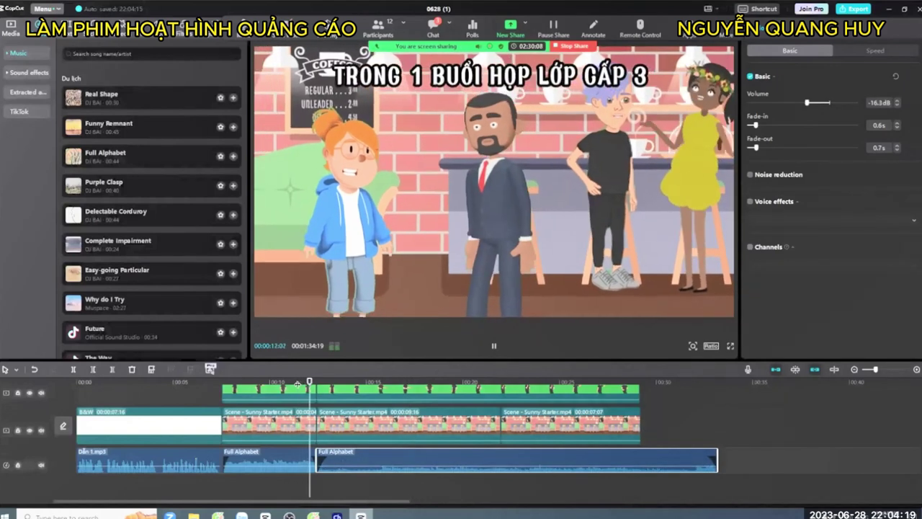
key(space)
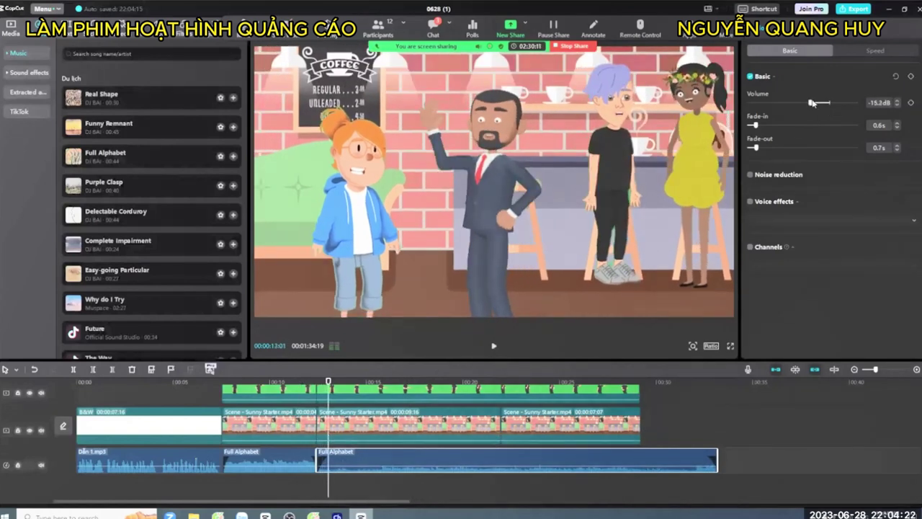
- Raise the second Full Alphabet clip's volume to -4.6 dB and replay the transition from the first clip
drag(812, 103, 825, 103)
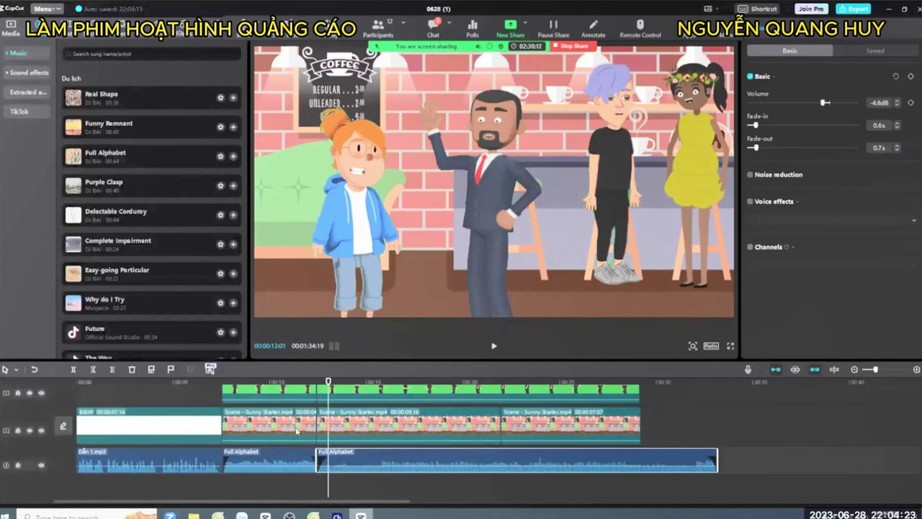
click(285, 380)
key(space)
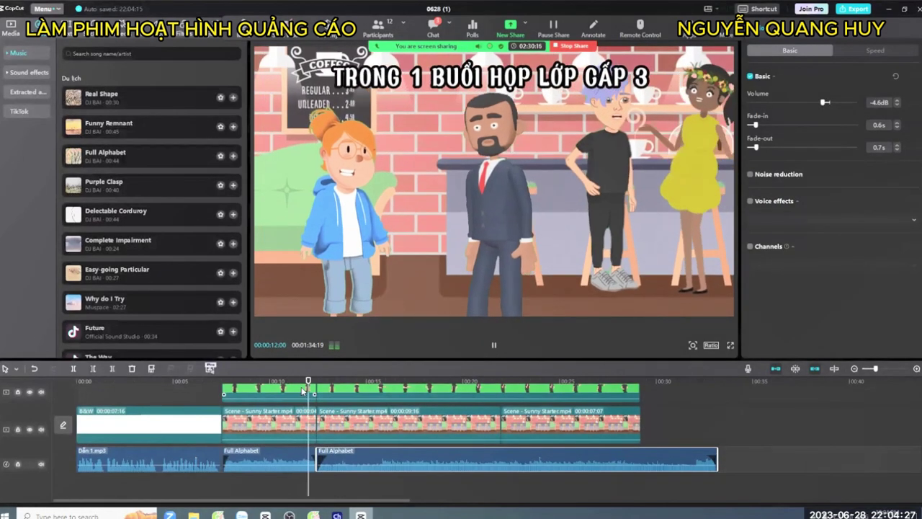
key(space)
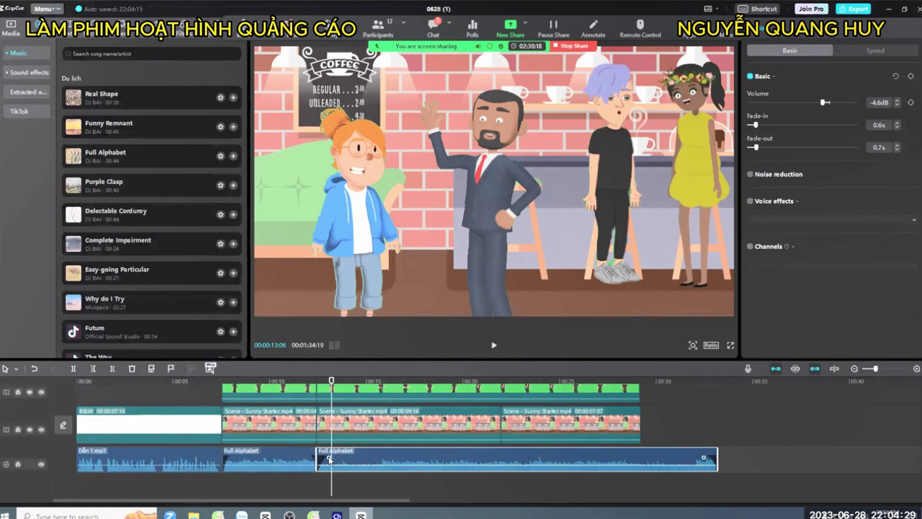
- Set the second Full Alphabet clip's fade-in to 0.0 s and replay the join with the first clip
drag(329, 459, 317, 459)
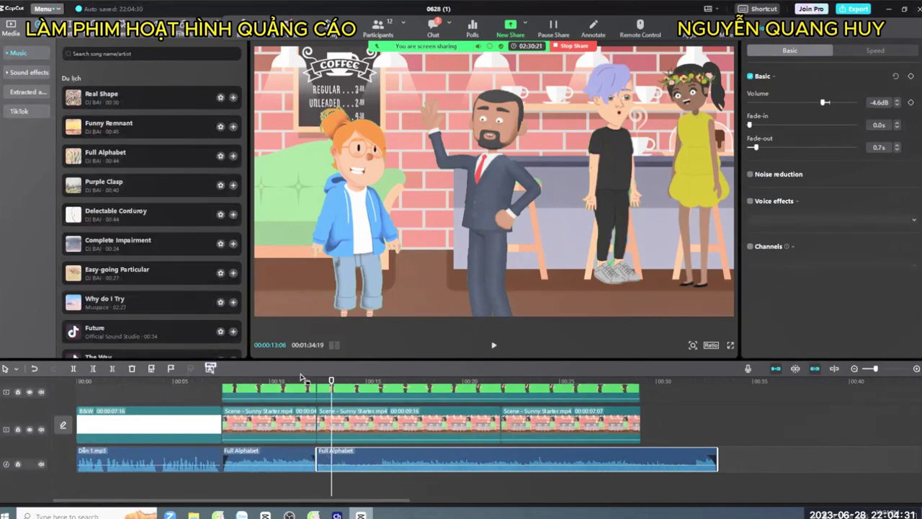
click(288, 380)
key(space)
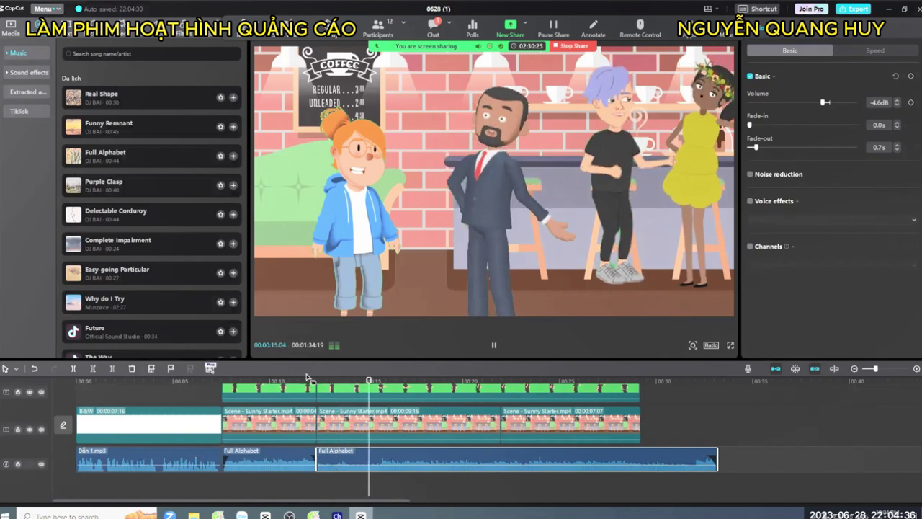
click(304, 381)
key(space)
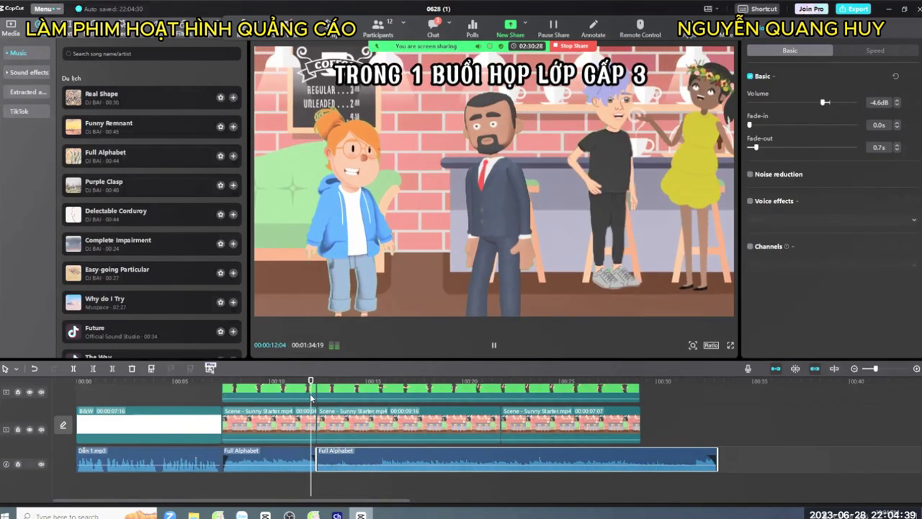
key(space)
- Delete the second Full Alphabet clip, extend the first one past the café scene's end, and split it at 12:13
key(Delete)
drag(317, 463, 671, 461)
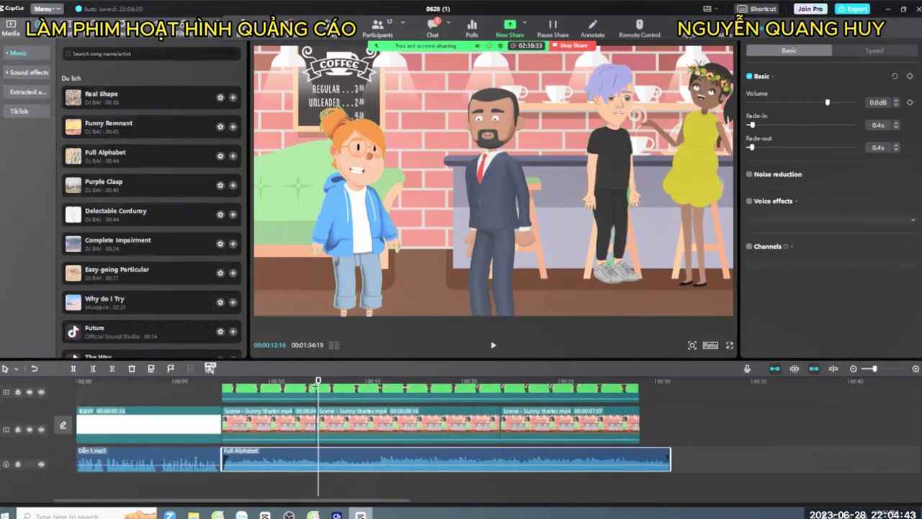
drag(317, 381, 315, 381)
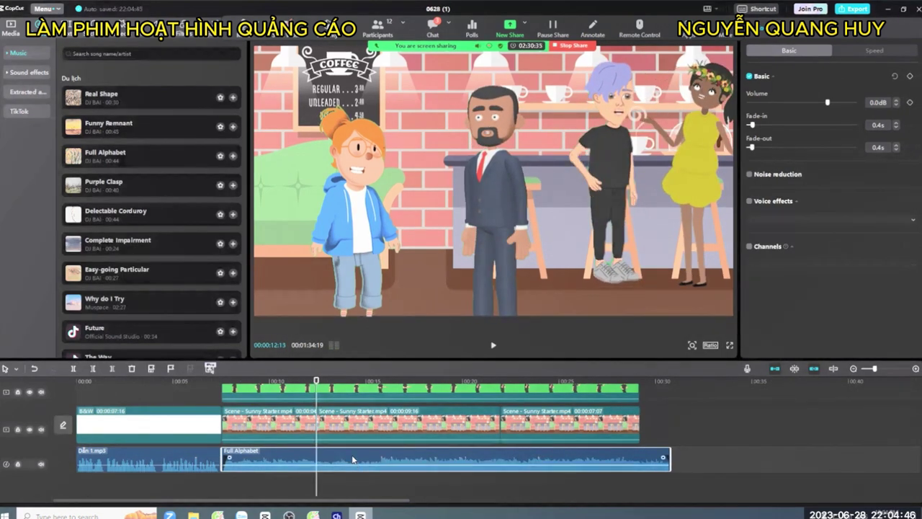
key(ctrl+b)
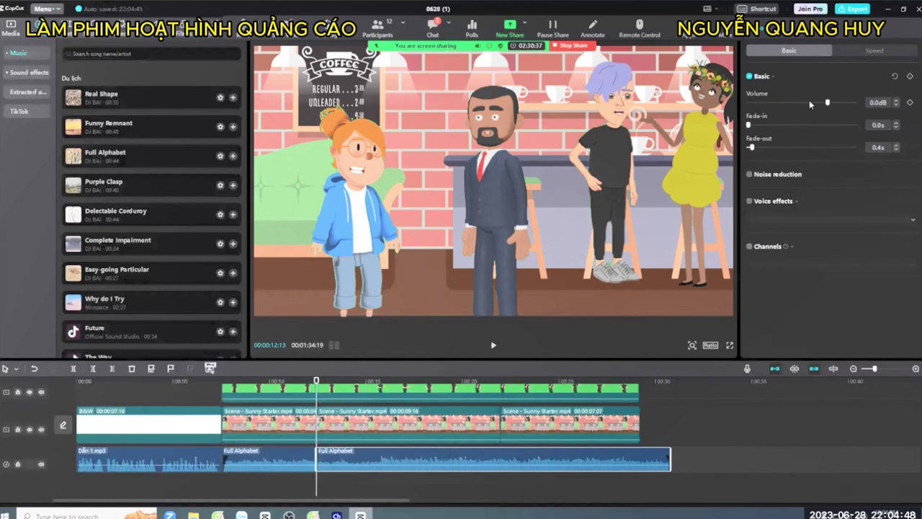
- Set the volume of the Full Alphabet part after the split to -9.7 dB and play back to the café scene's end
drag(827, 103, 814, 102)
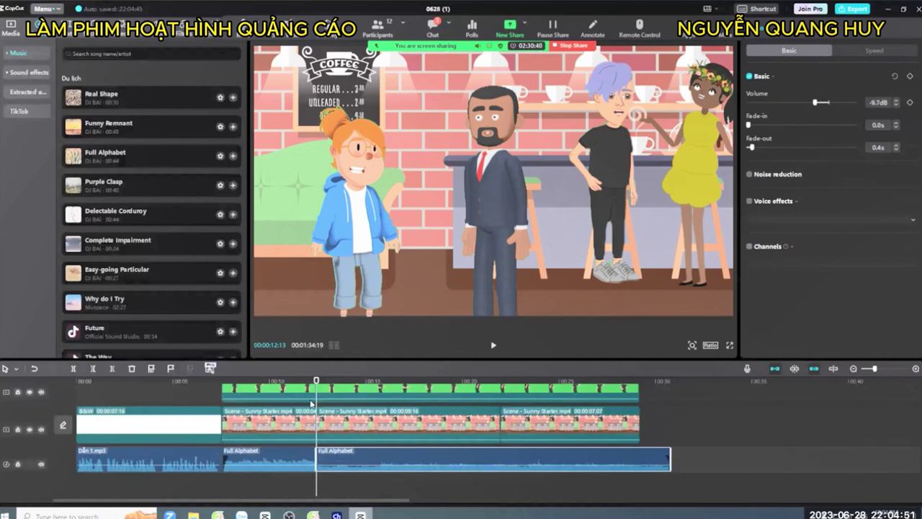
key(space)
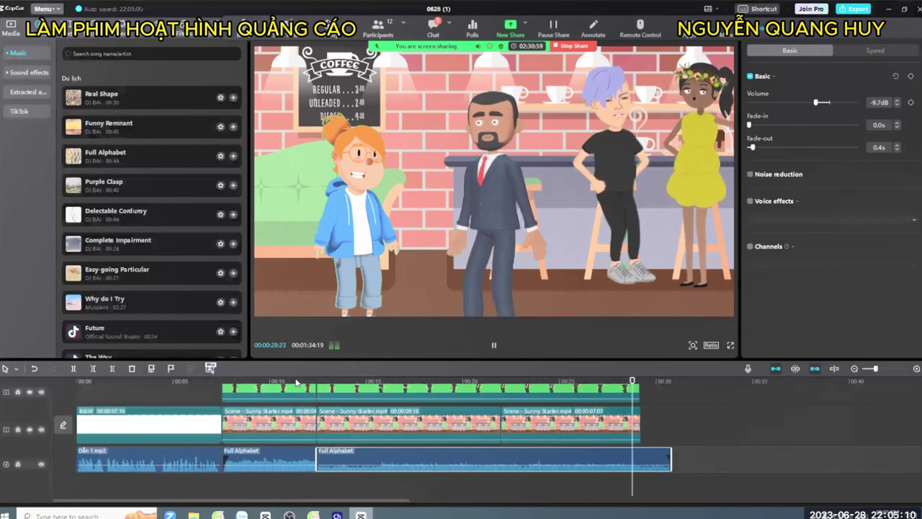
key(space)
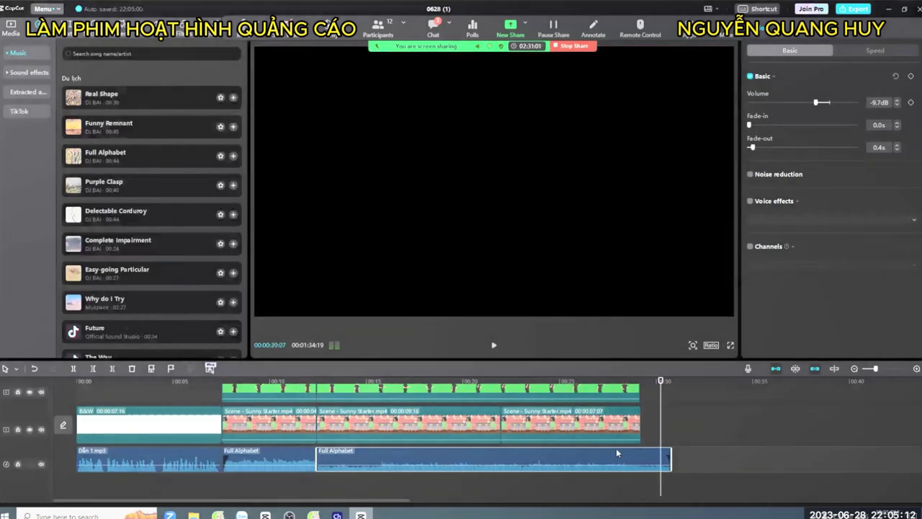
- Trim the Full Alphabet music to the café scene's end and extend the Jamie Starter clip to the same point, 29:07
drag(669, 453, 639, 455)
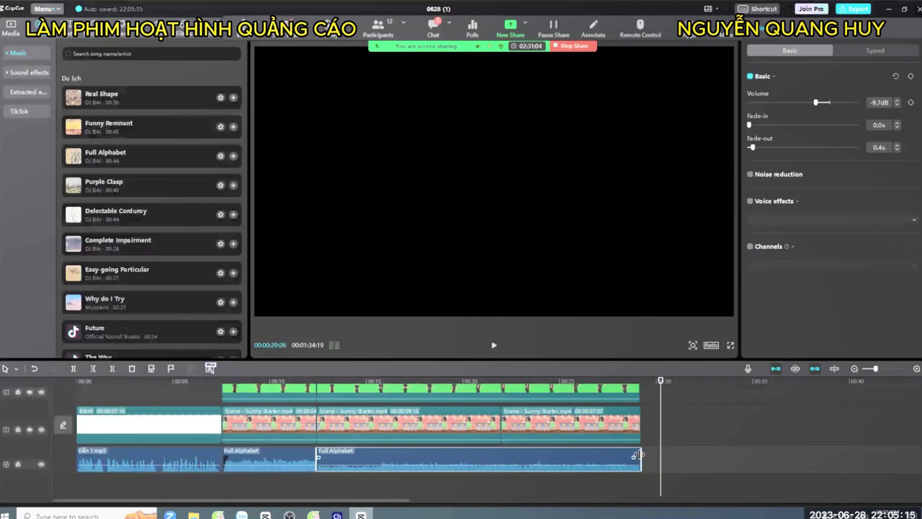
scroll(354, 504, right, 5)
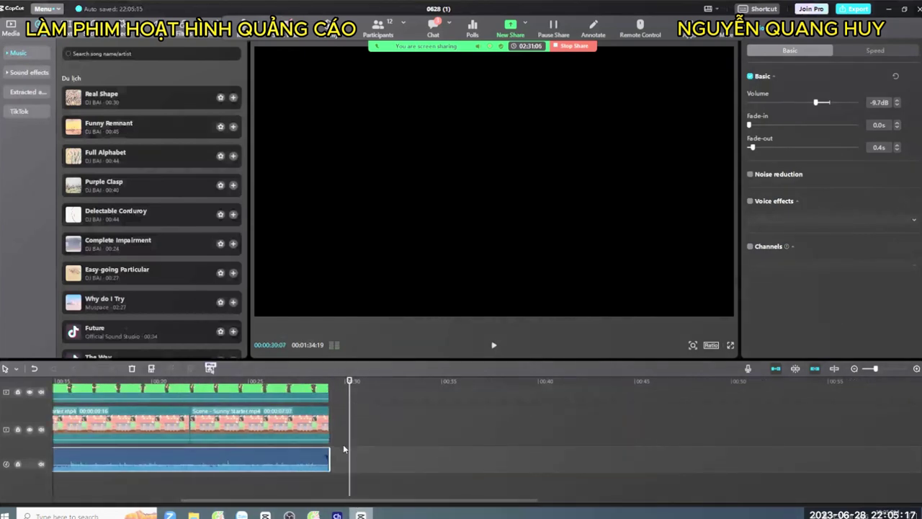
click(346, 418)
scroll(348, 414, up, 3)
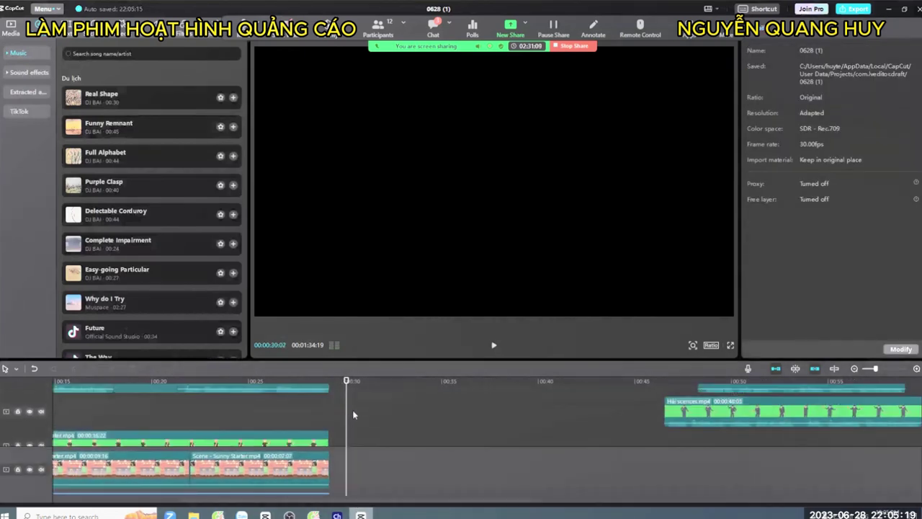
drag(345, 421, 329, 425)
click(326, 435)
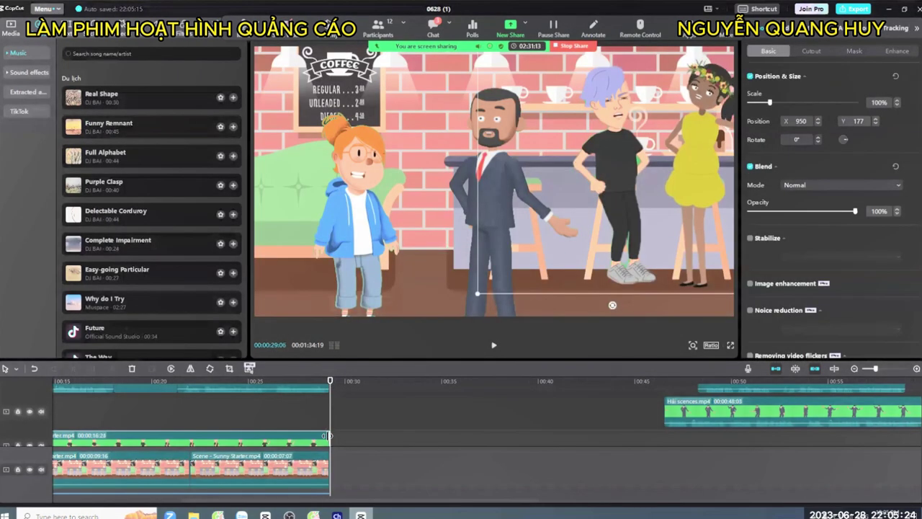
click(332, 378)
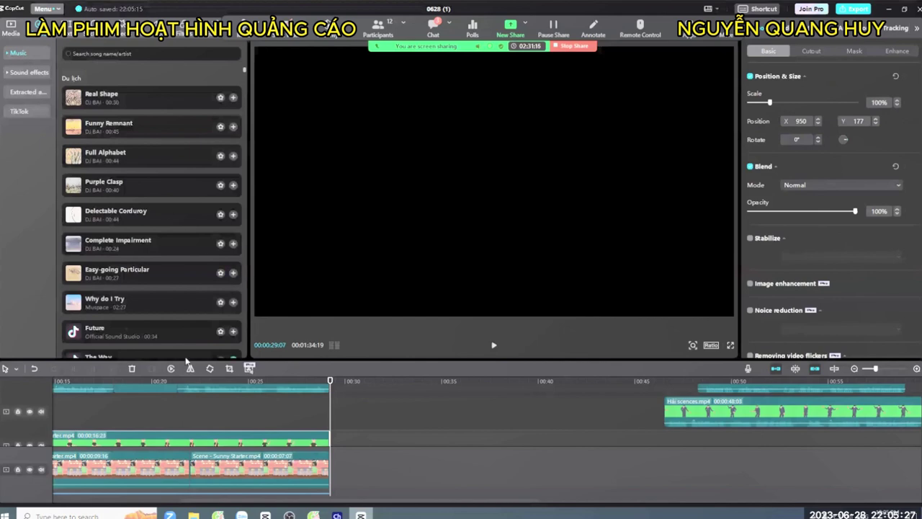
- Place a copy of the opening white B&W clip directly after the café scene on the main track and extend it to 19:05
scroll(310, 498, left, 5)
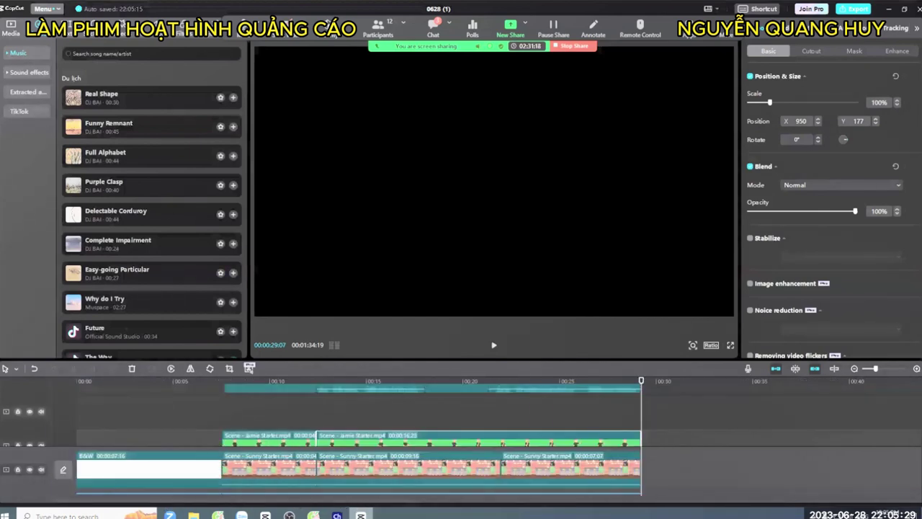
click(132, 475)
key(ctrl+v)
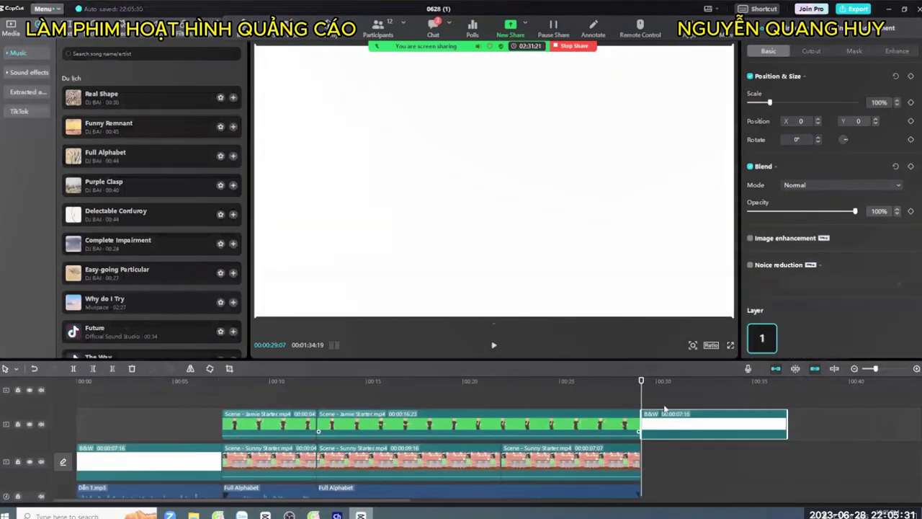
drag(673, 421, 676, 449)
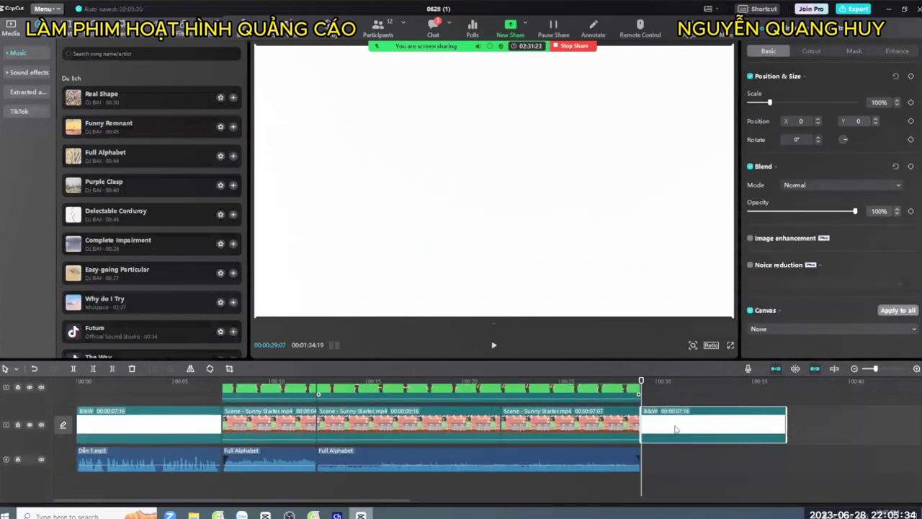
drag(789, 419, 571, 437)
- Import the audio file Ưu điểm của Livegood.mp3 and add it to the timeline at the café scene's end, 29:07
click(11, 30)
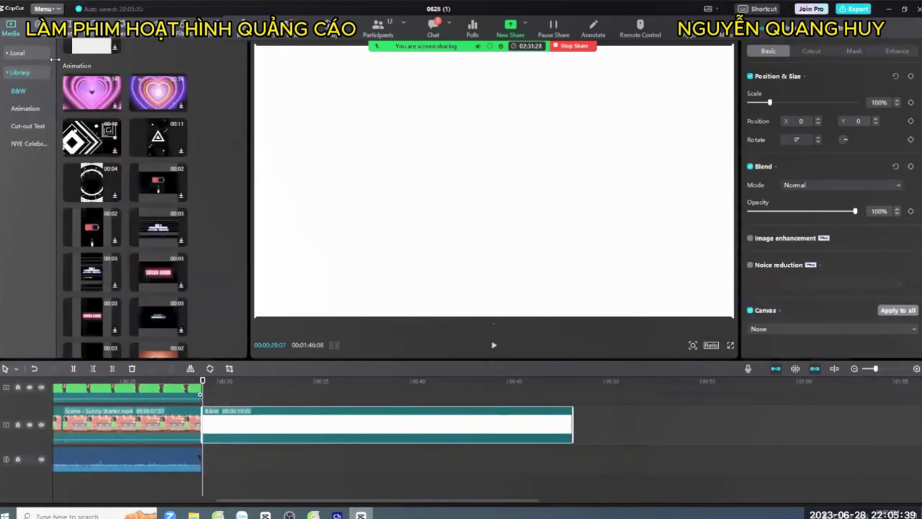
click(27, 55)
click(79, 57)
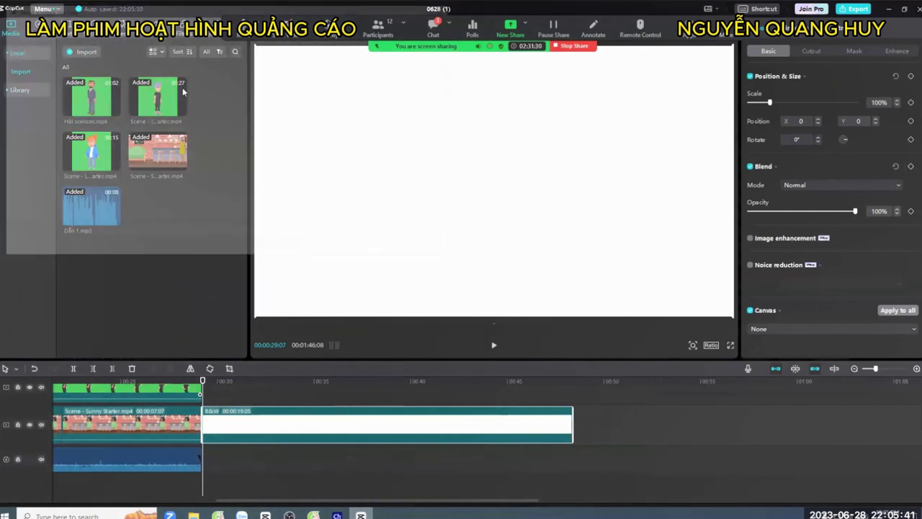
scroll(162, 144, down, 2)
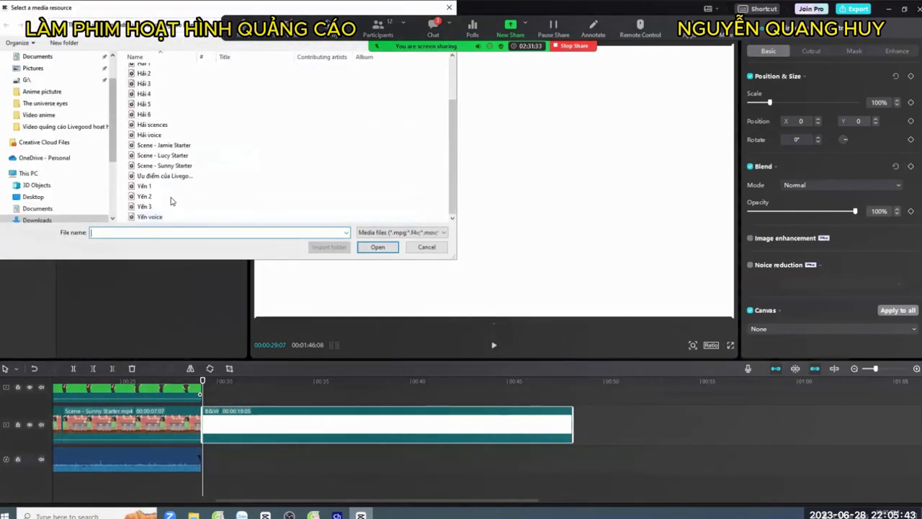
double_click(167, 177)
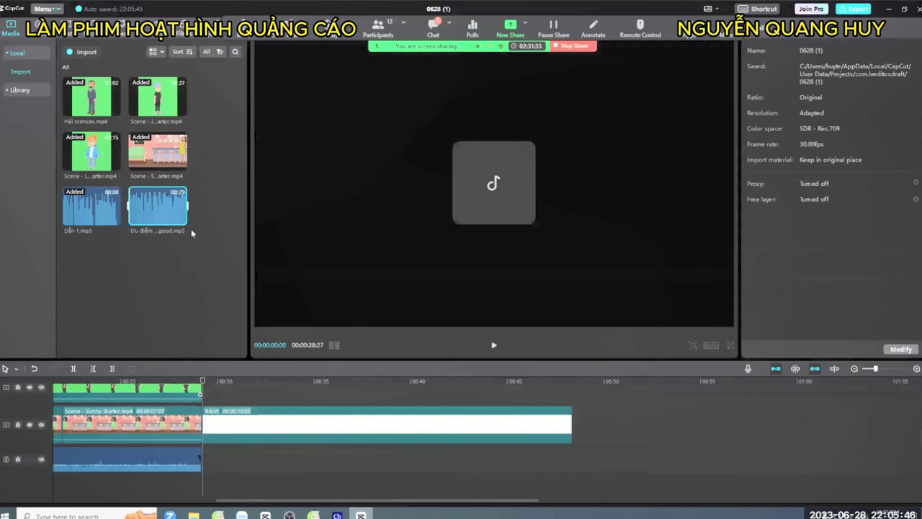
click(180, 220)
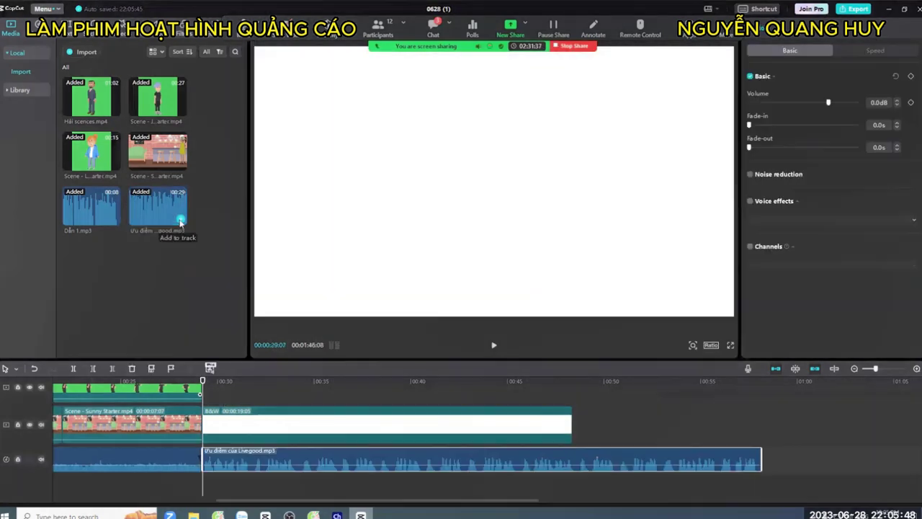
- Extend the second white clip to the end of the Livegood narration and play back the narration's opening
drag(570, 425, 754, 429)
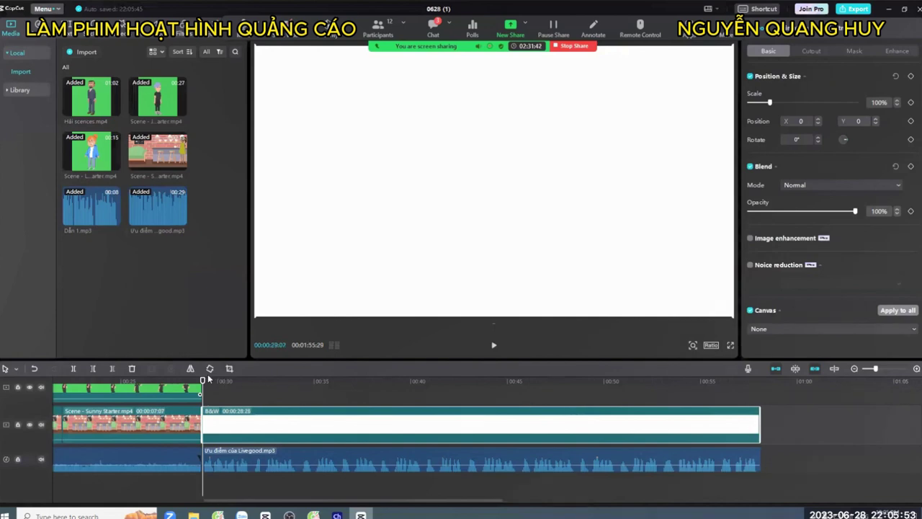
key(space)
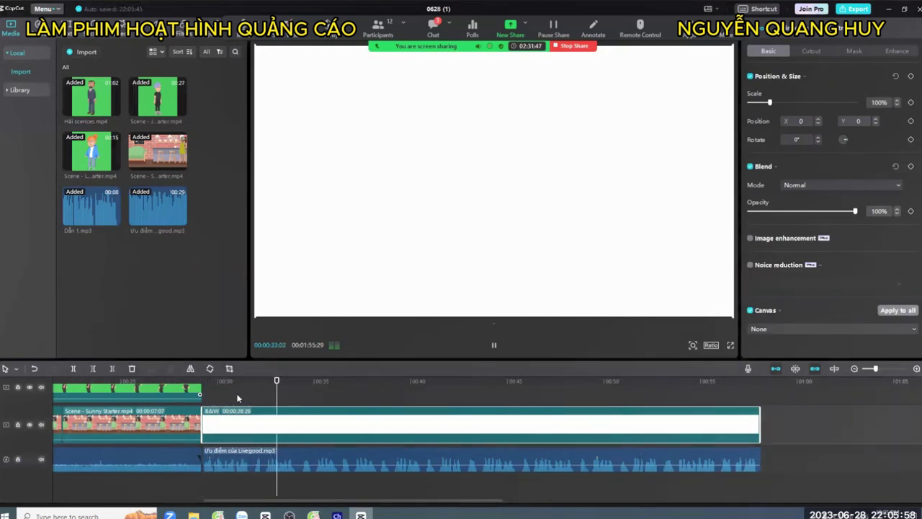
key(space)
- Place a copy of the opening caption "Có bao giờ bạn tự hỏi" at the café scene's end, 29:06, and preview it
click(233, 383)
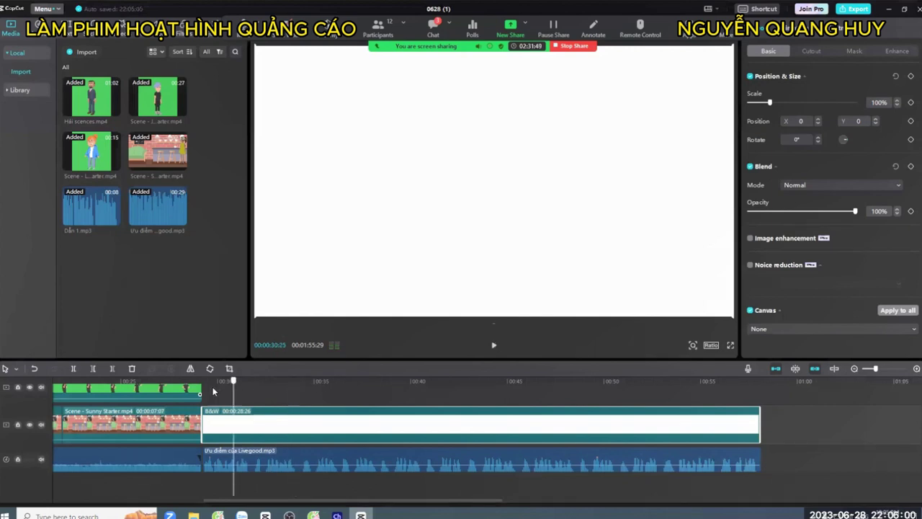
click(213, 391)
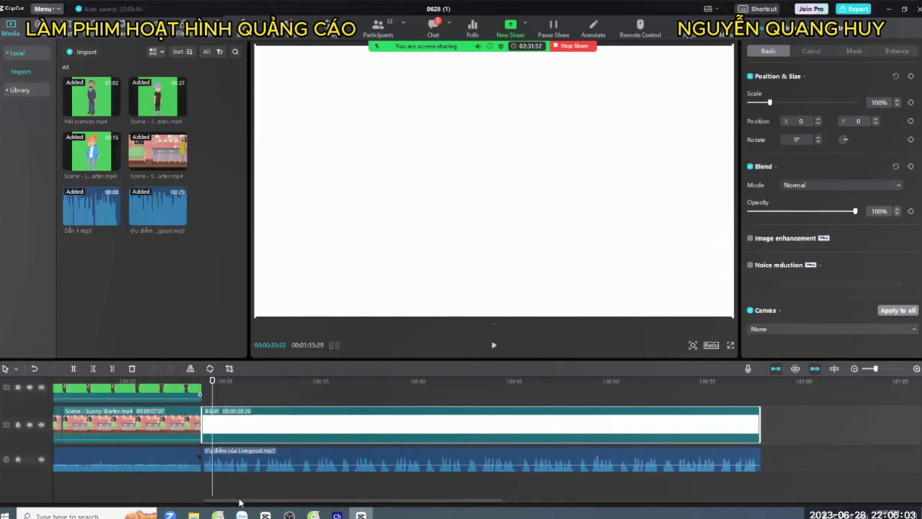
drag(239, 502, 95, 502)
scroll(115, 416, up, 2)
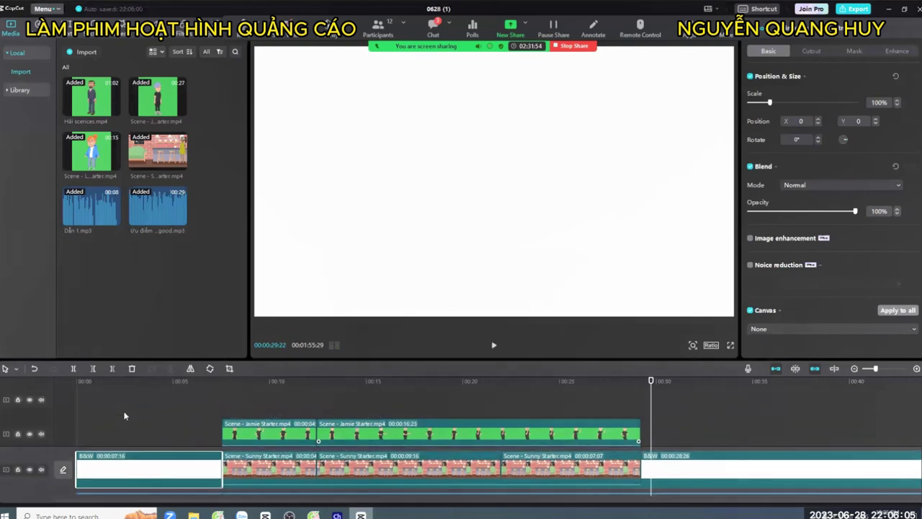
scroll(126, 411, up, 3)
click(128, 411)
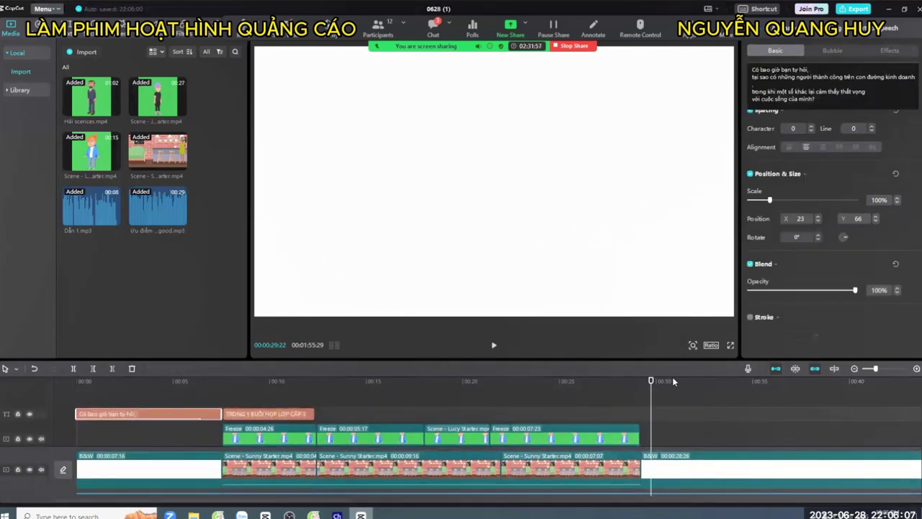
drag(649, 382, 640, 389)
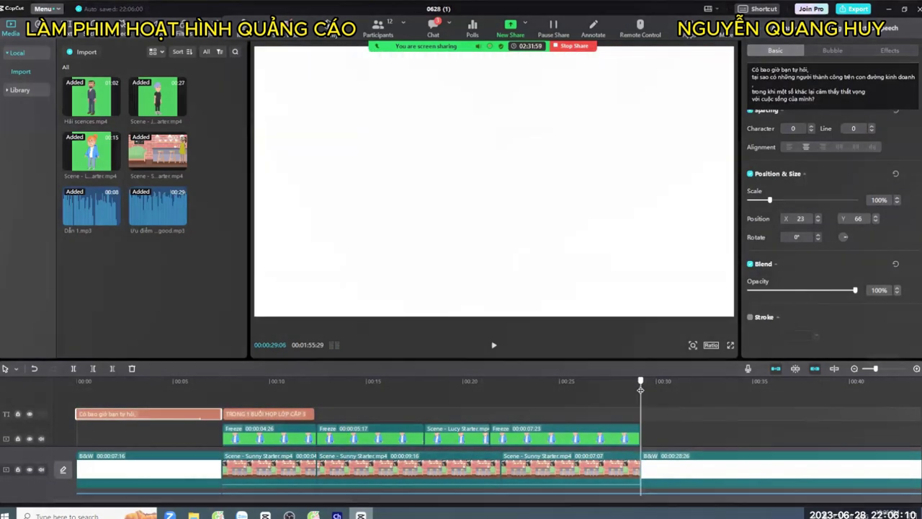
key(ctrl+v)
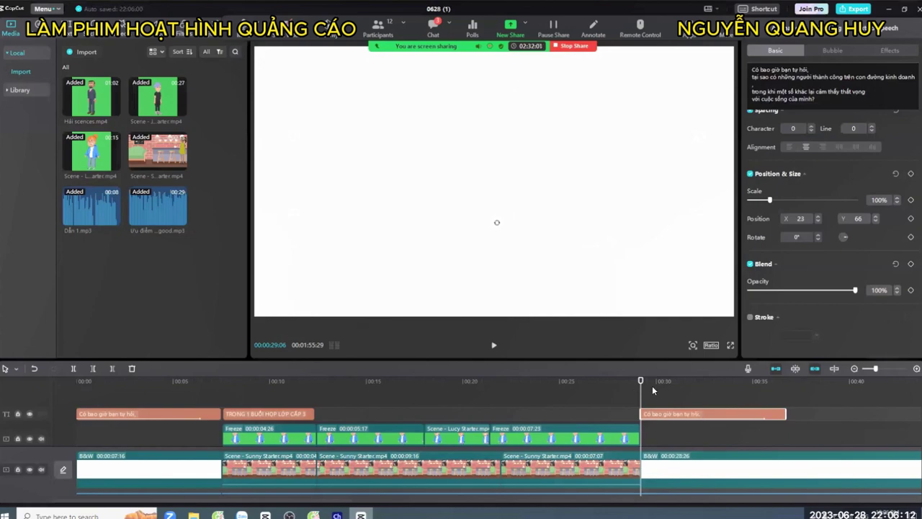
click(659, 382)
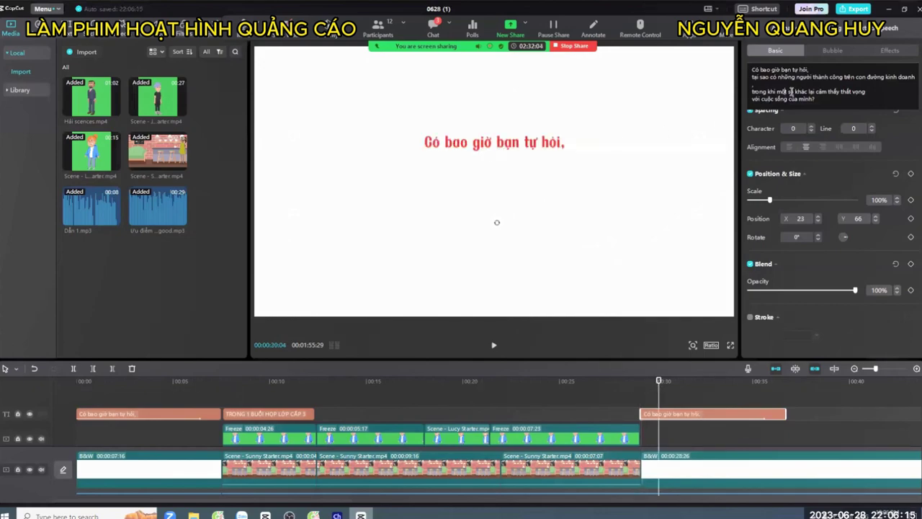
- Copy the whole Livegood advantages text from the Text To Speech page and paste it at the end of the Google Docs script
key(alt+Tab)
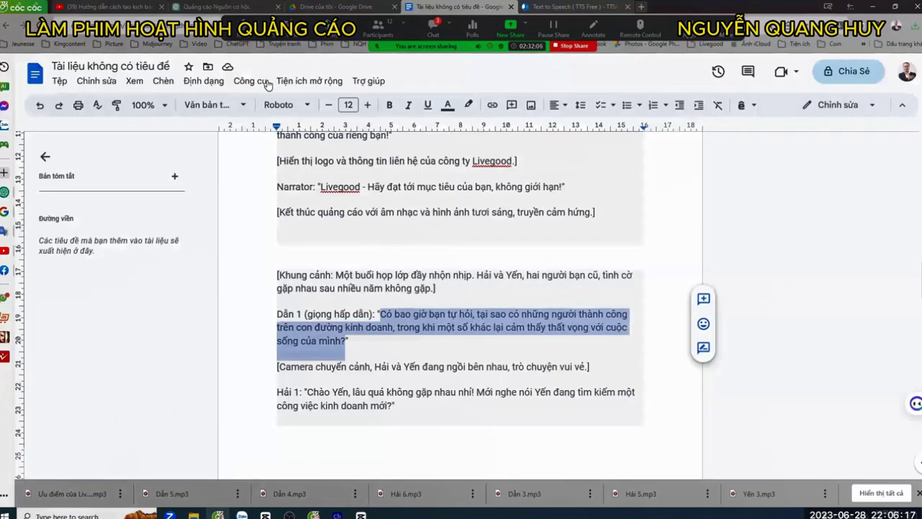
scroll(352, 259, down, 2)
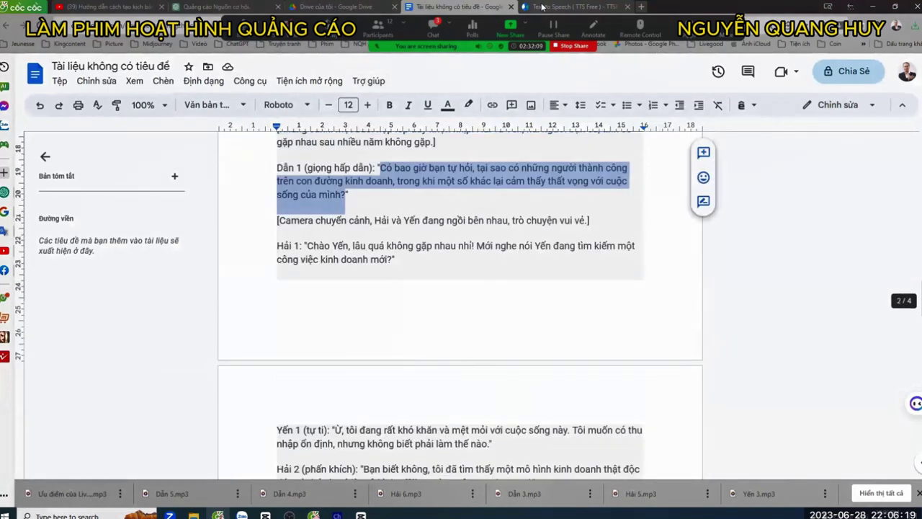
scroll(364, 319, down, 10)
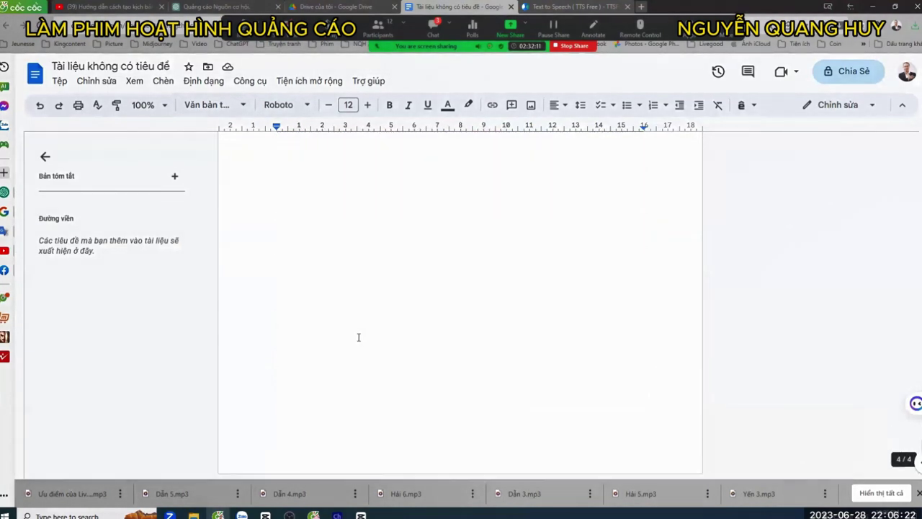
click(587, 6)
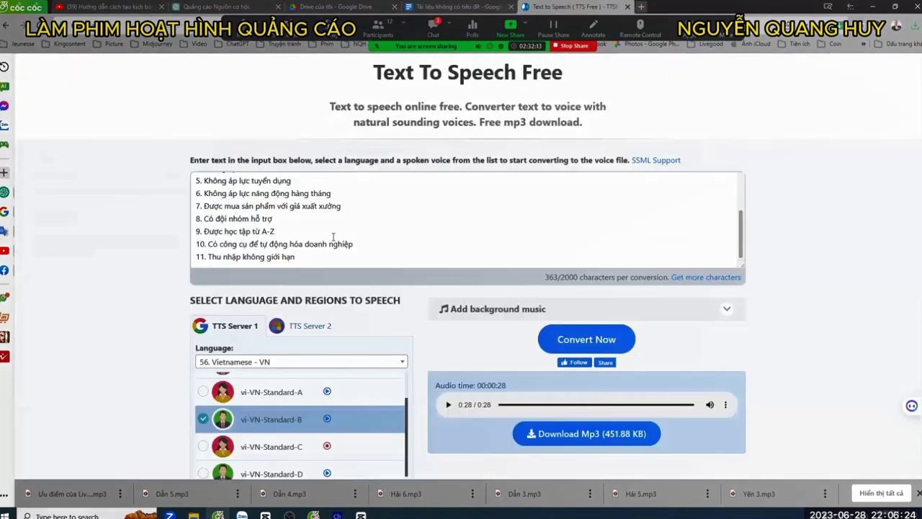
key(ctrl+a)
key(ctrl+c)
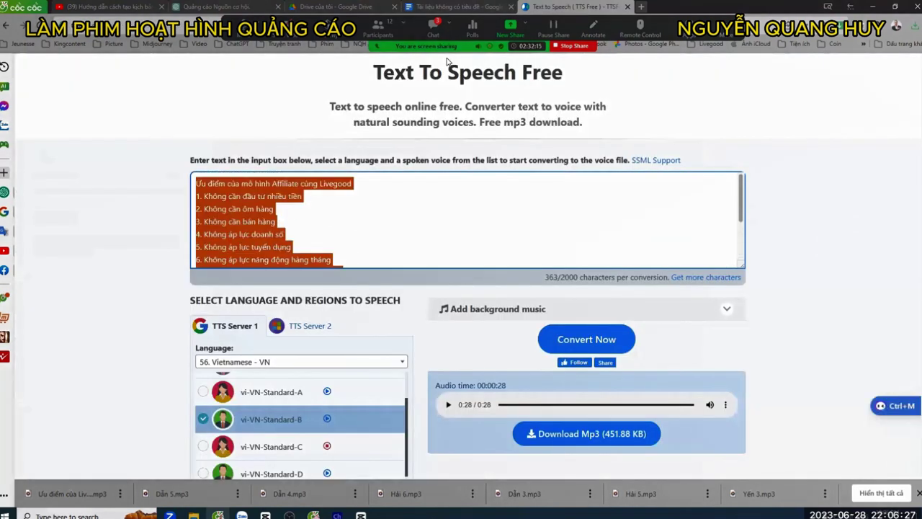
key(ctrl+shift+Tab)
click(452, 310)
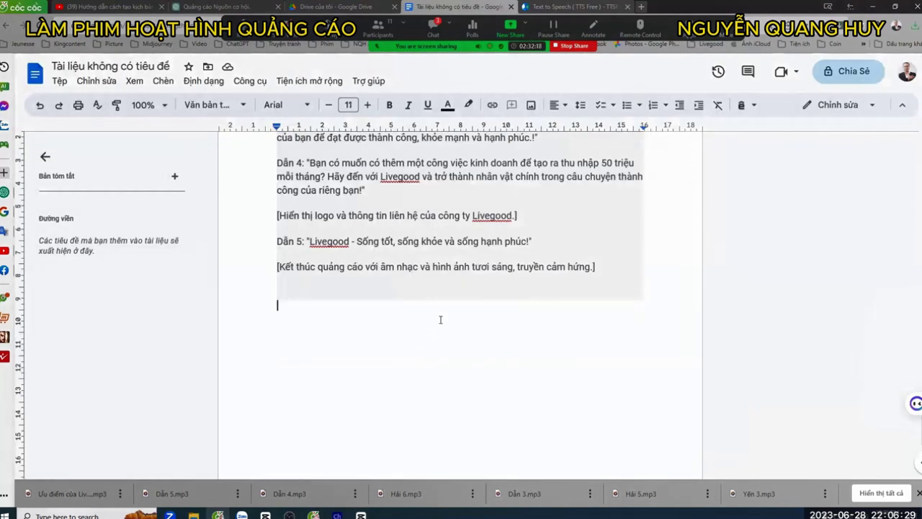
key(ctrl+v)
- Replace the copied caption's text in CapCut with the script line "Ưu điểm của mô hình Affiliate cùng Livegood"
drag(279, 306, 467, 301)
key(ctrl+c)
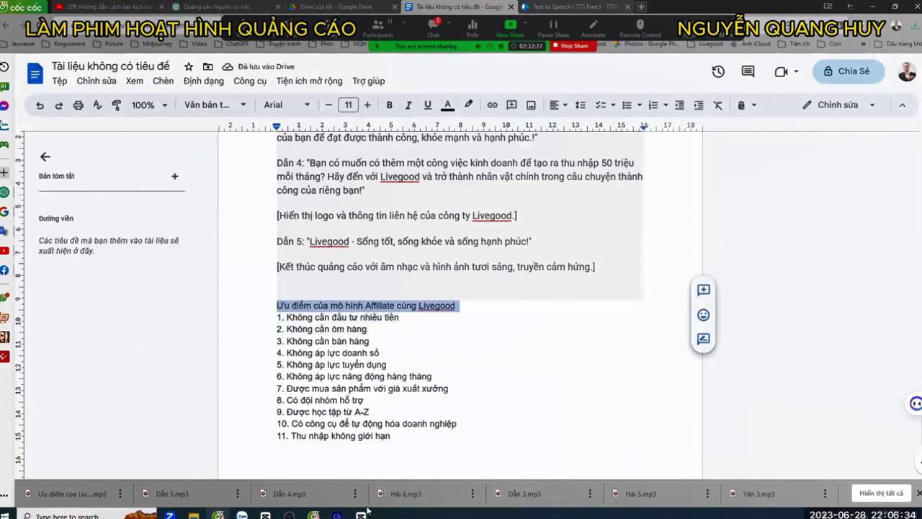
click(361, 514)
key(ctrl+a)
key(ctrl+v)
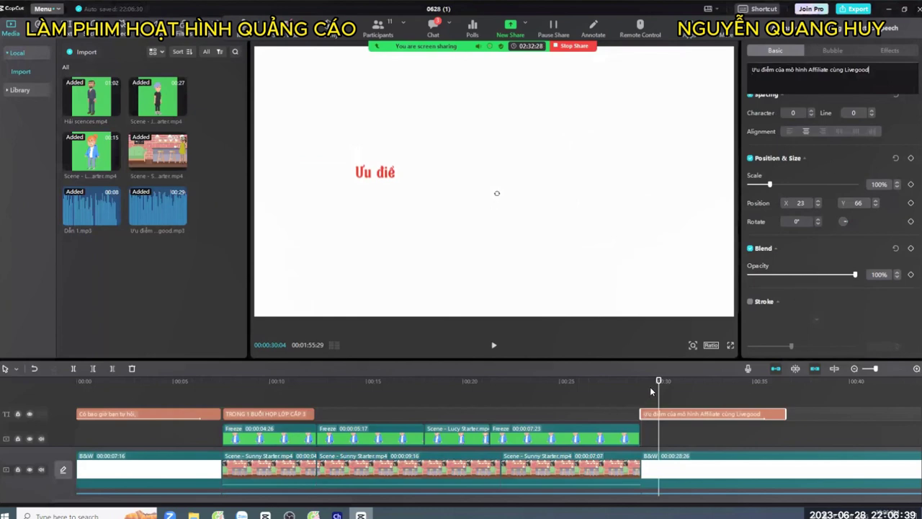
- Play the start of the Livegood narration and trim the heading caption to end at 31:20
scroll(663, 390, down, 1)
scroll(710, 425, down, 1)
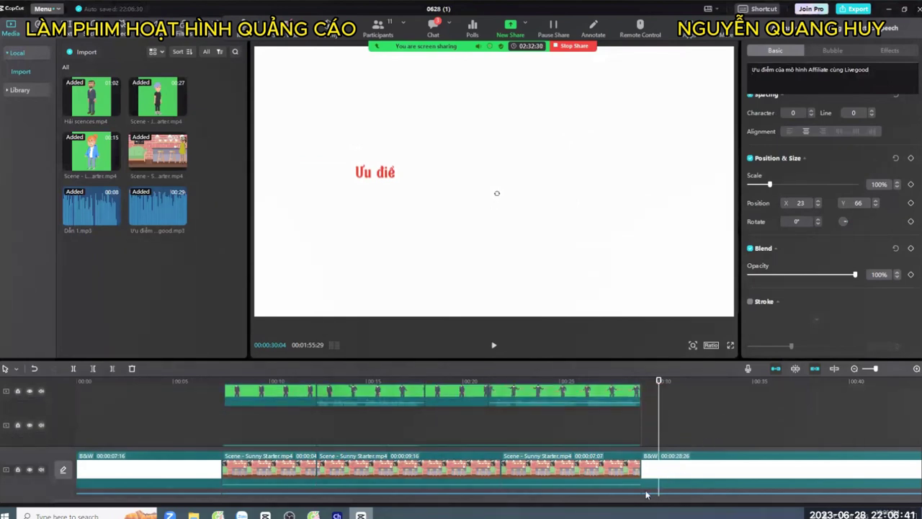
drag(331, 501, 427, 411)
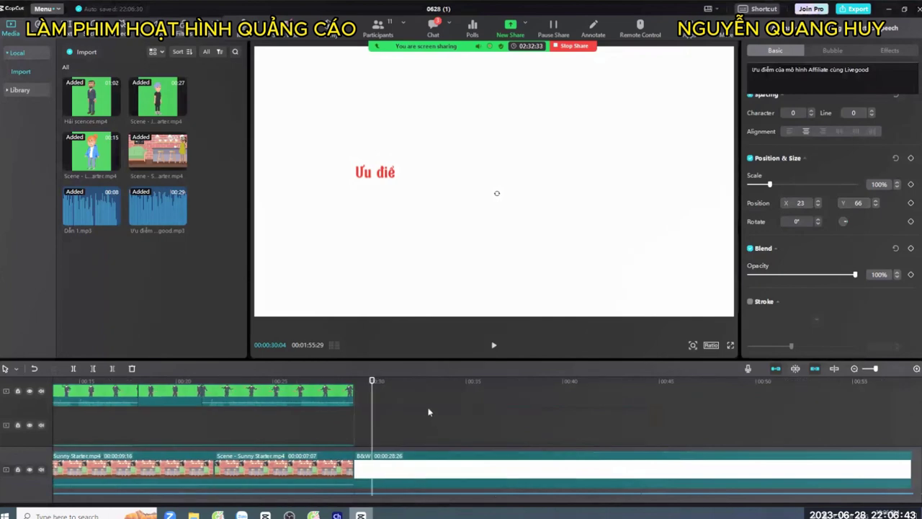
scroll(446, 409, down, 1)
click(855, 369)
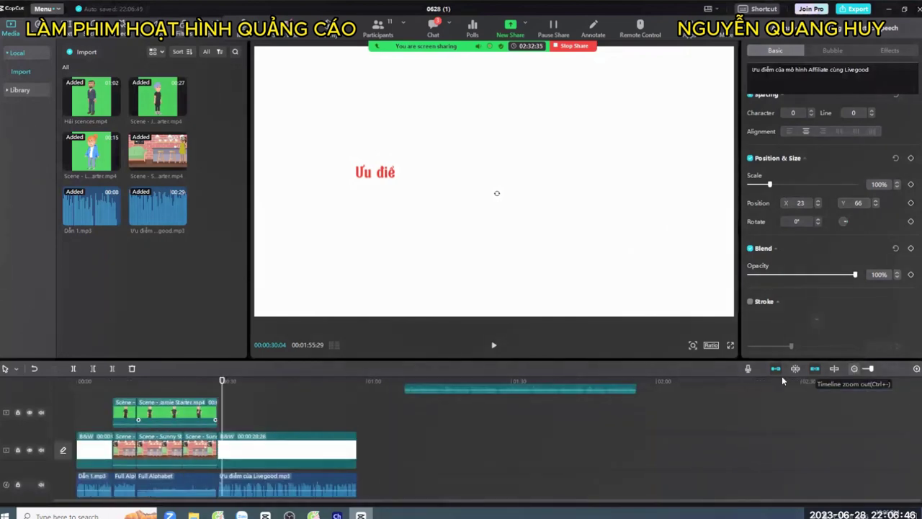
scroll(262, 407, up, 2)
scroll(263, 412, up, 1)
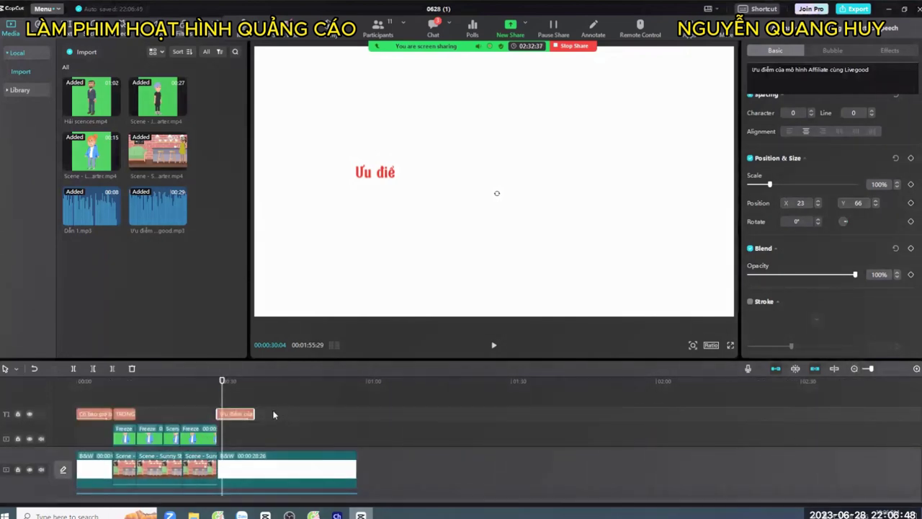
scroll(273, 416, down, 3)
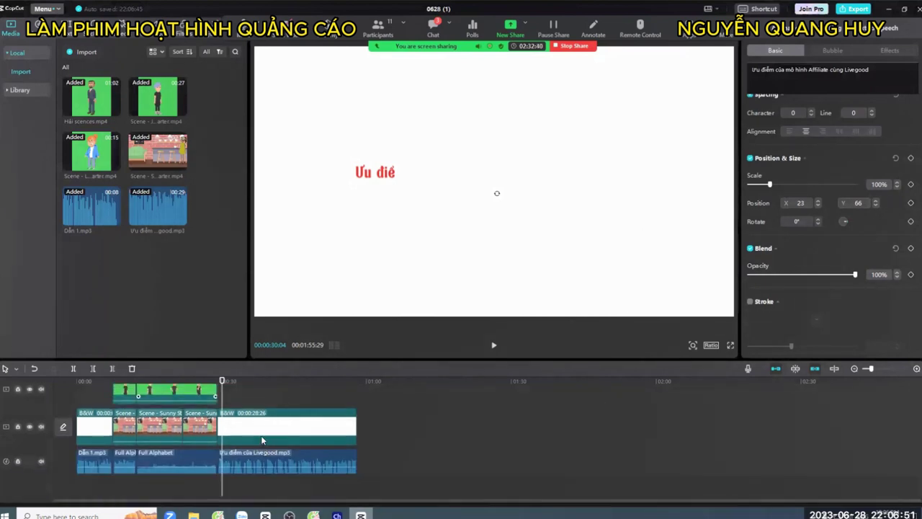
click(916, 370)
click(916, 370)
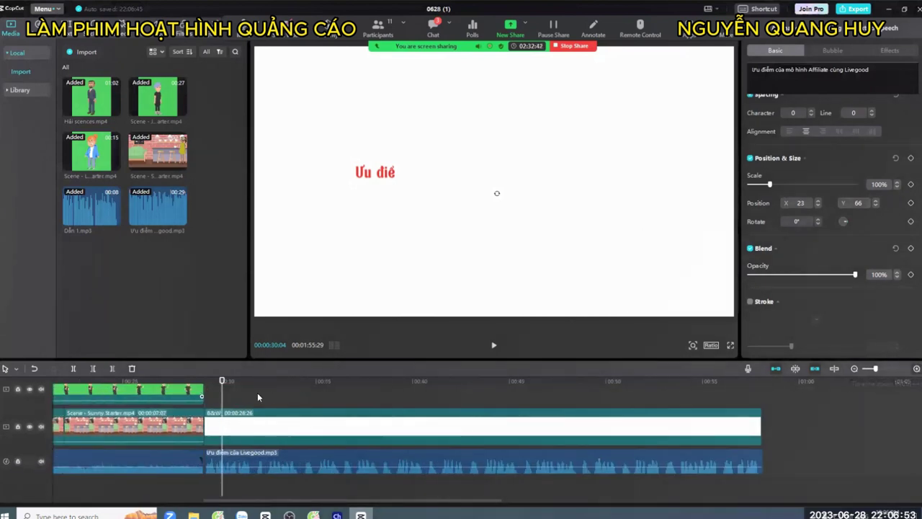
key(space)
key(space)
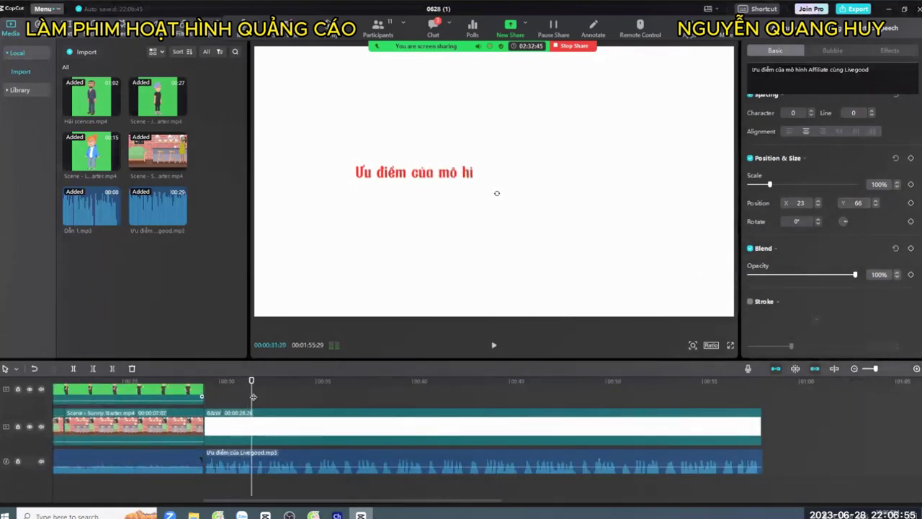
scroll(256, 411, up, 1)
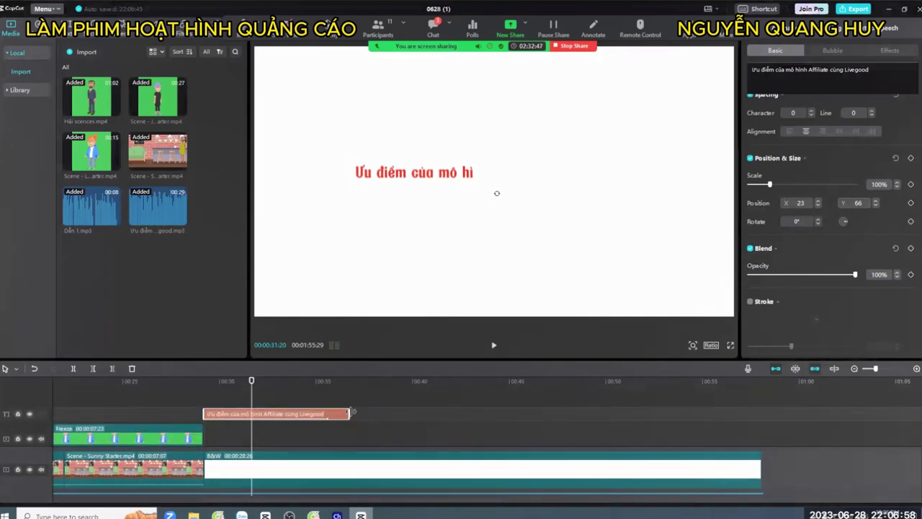
drag(350, 413, 252, 413)
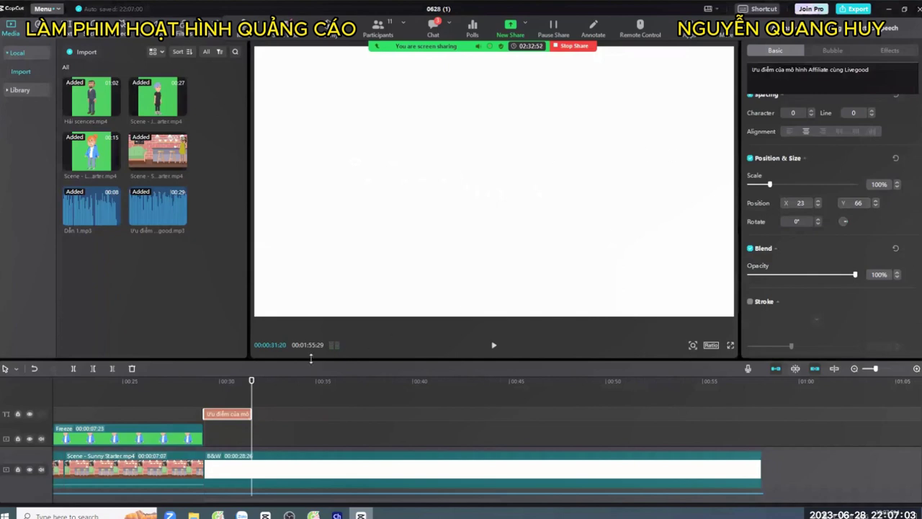
- Set the heading caption's font size to 9 and centre it horizontally in the upper part of the frame
click(231, 382)
scroll(824, 115, up, 3)
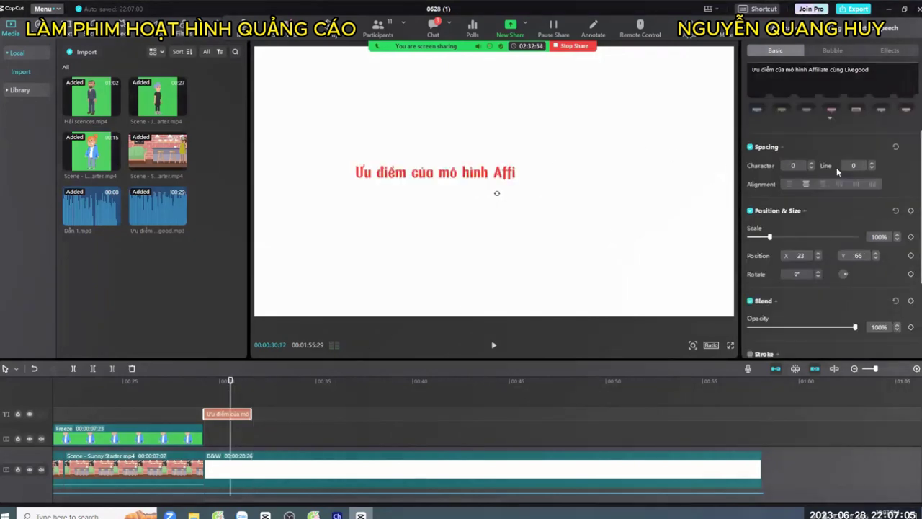
click(915, 141)
click(915, 141)
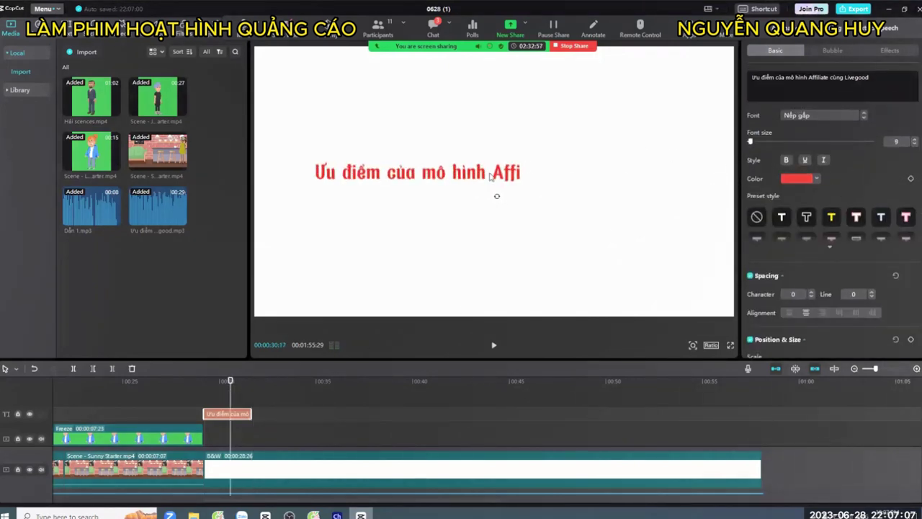
drag(464, 181, 527, 165)
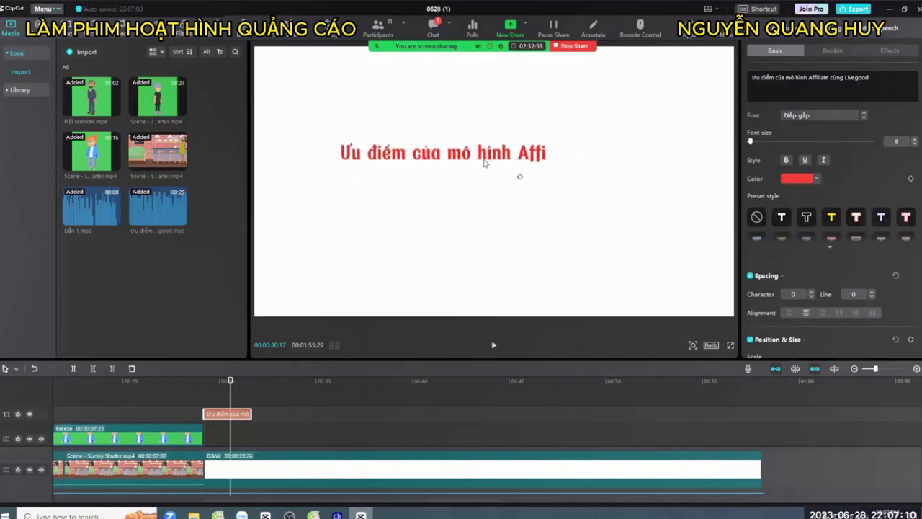
key(space)
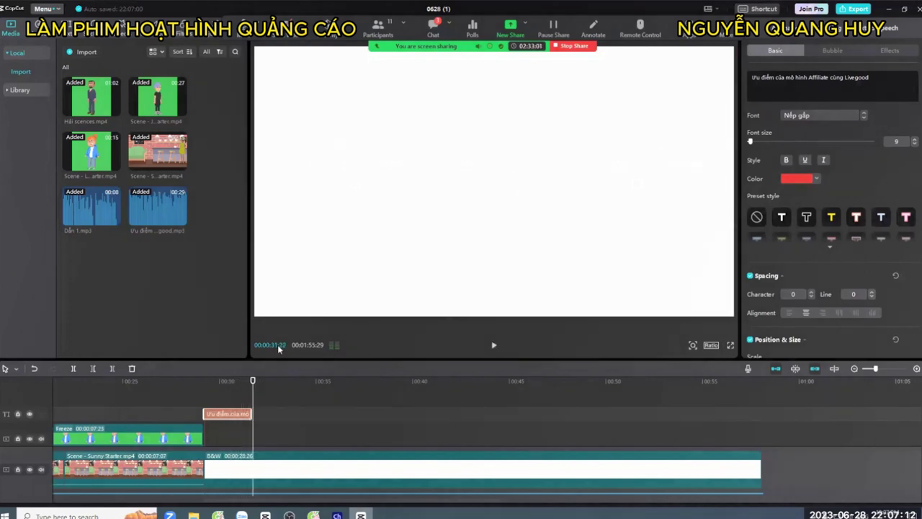
click(249, 387)
drag(536, 157, 520, 158)
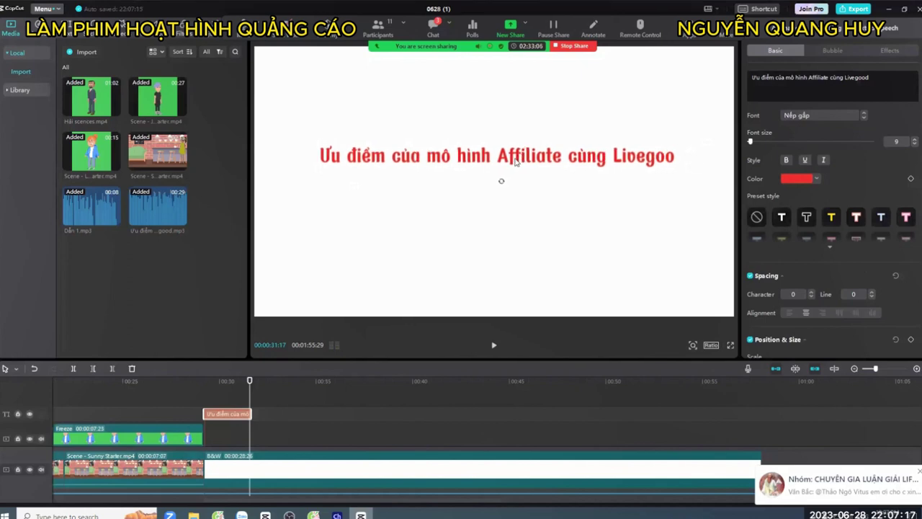
click(517, 159)
key(ctrl+z)
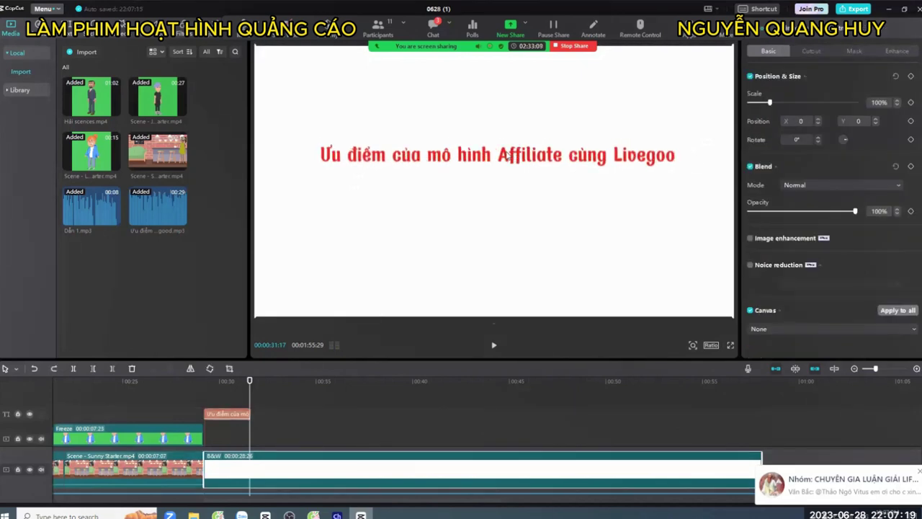
- Play back the heading caption with the narration and extend the caption's end to about 32:07
click(227, 414)
click(199, 382)
key(space)
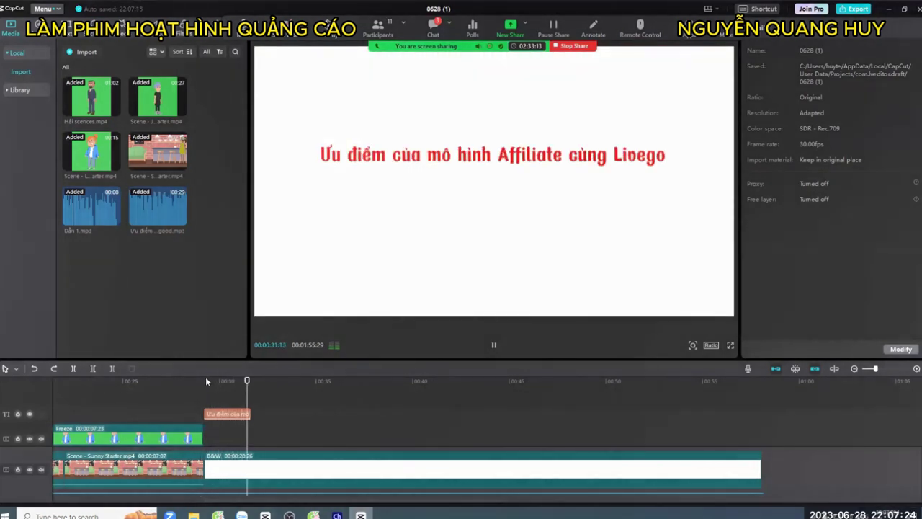
key(space)
click(245, 390)
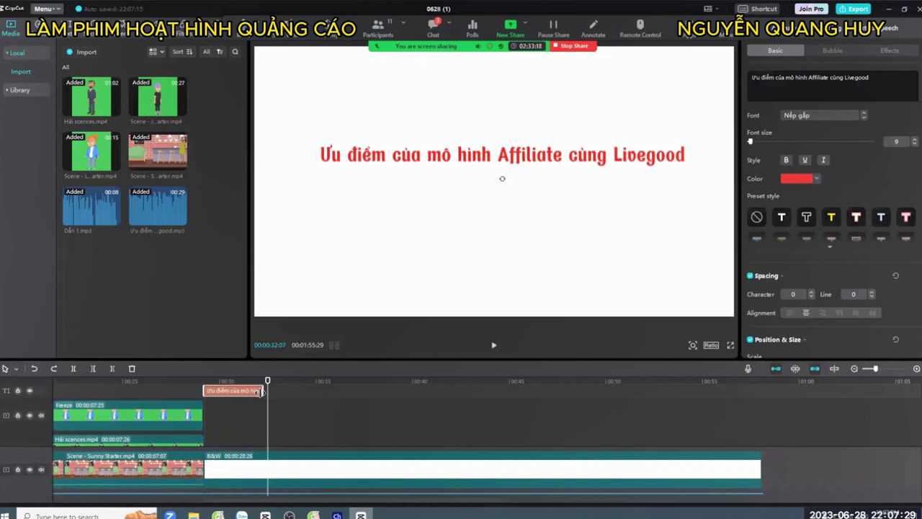
- Paste a copy of the heading caption directly after the original and replace its text with advantages 1 to 5 from the Google Docs script
key(ctrl+v)
drag(290, 402, 294, 429)
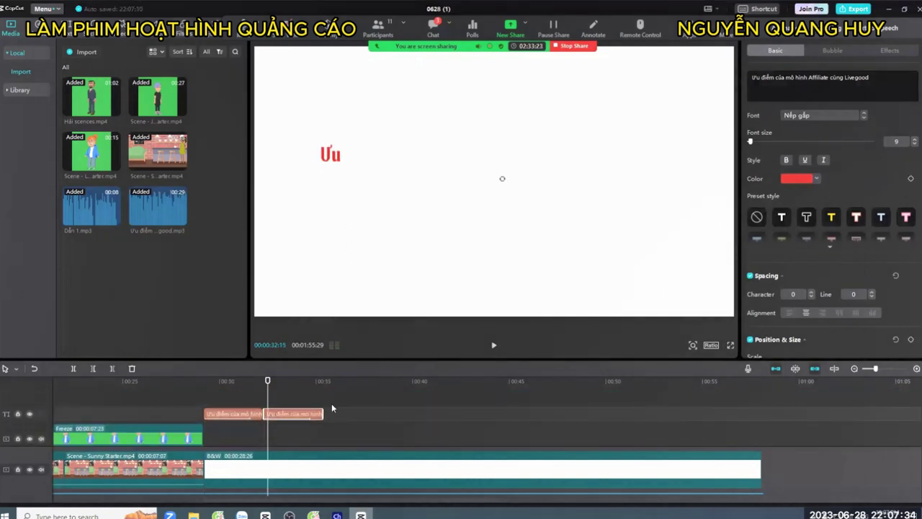
key(alt+Tab)
drag(278, 317, 419, 366)
key(ctrl+c)
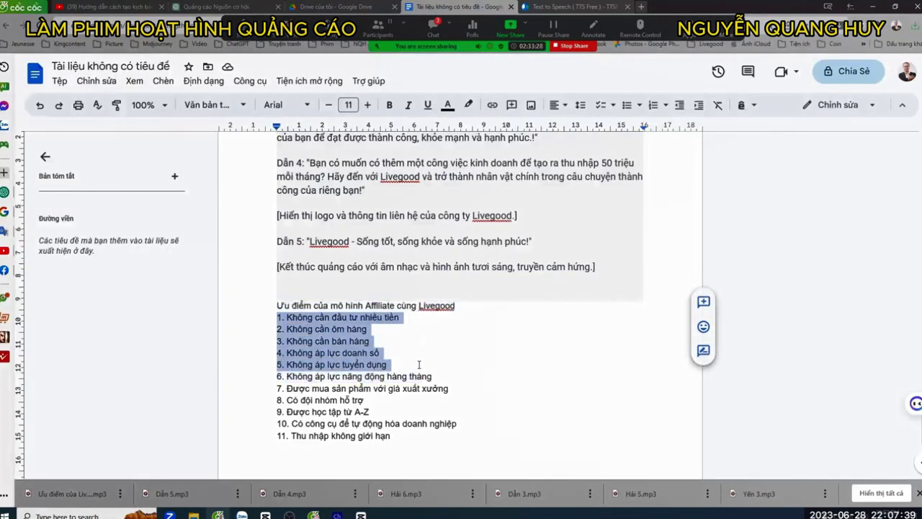
key(alt+Tab)
key(ctrl+a)
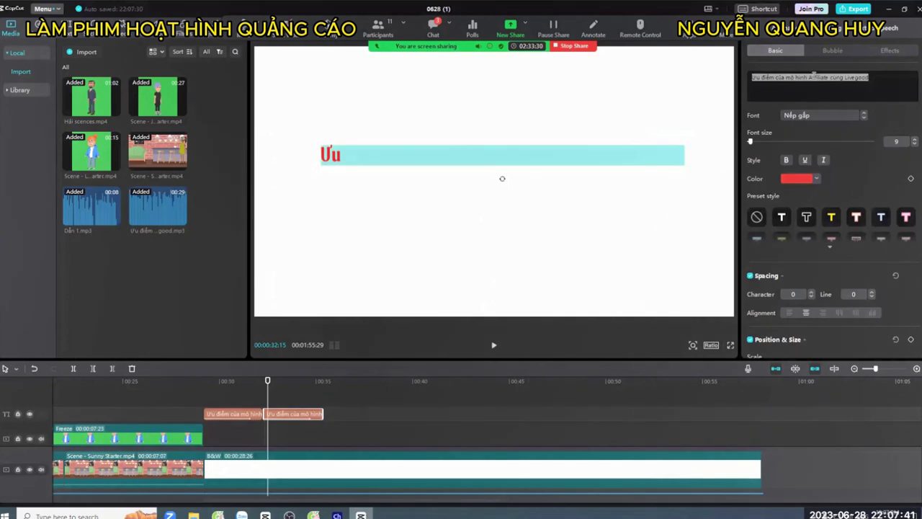
key(ctrl+v)
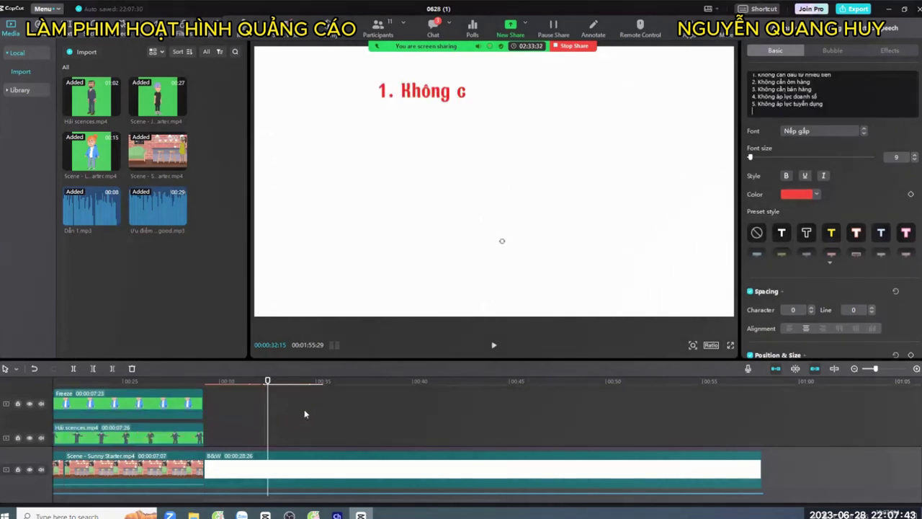
- Play the narration of the first five advantages and extend their caption to end at about 42:22
drag(324, 406, 412, 403)
click(389, 382)
key(space)
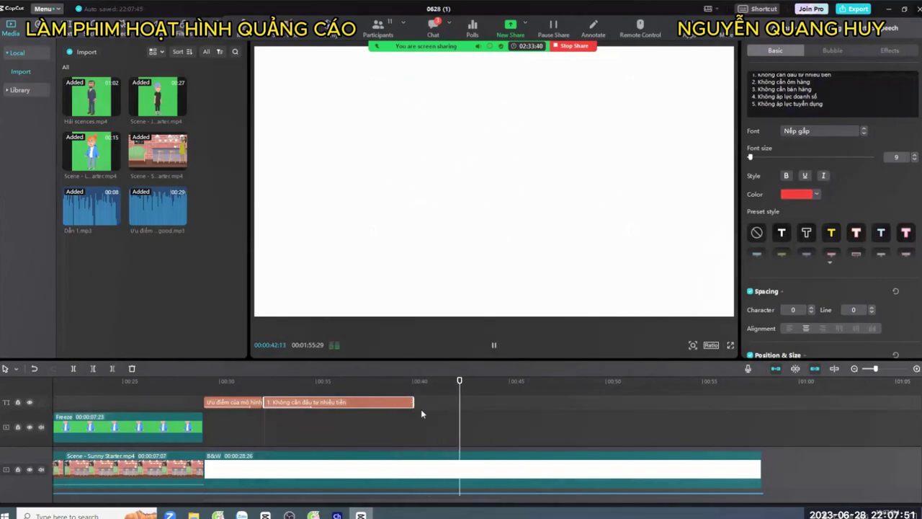
key(space)
drag(413, 402, 459, 402)
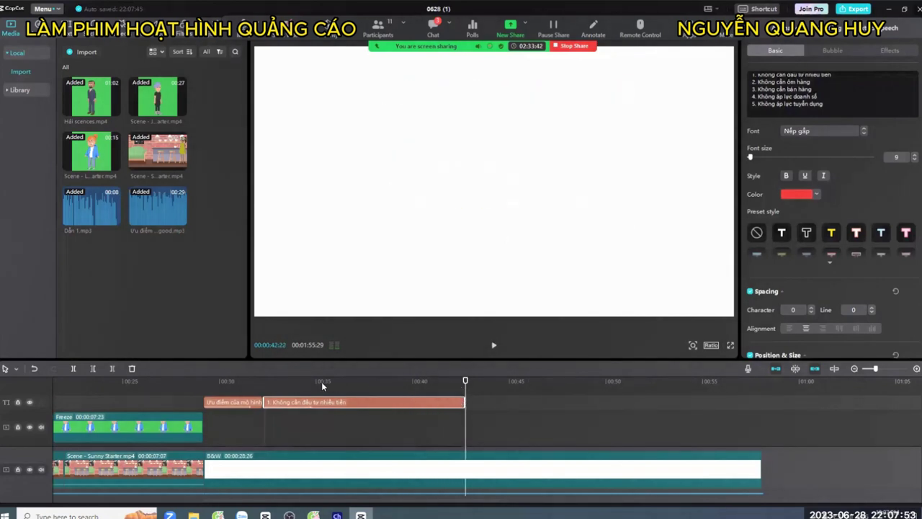
- Move the five-item caption slightly down to centre it in the frame, and scrub through it to check its layout
drag(324, 383, 291, 389)
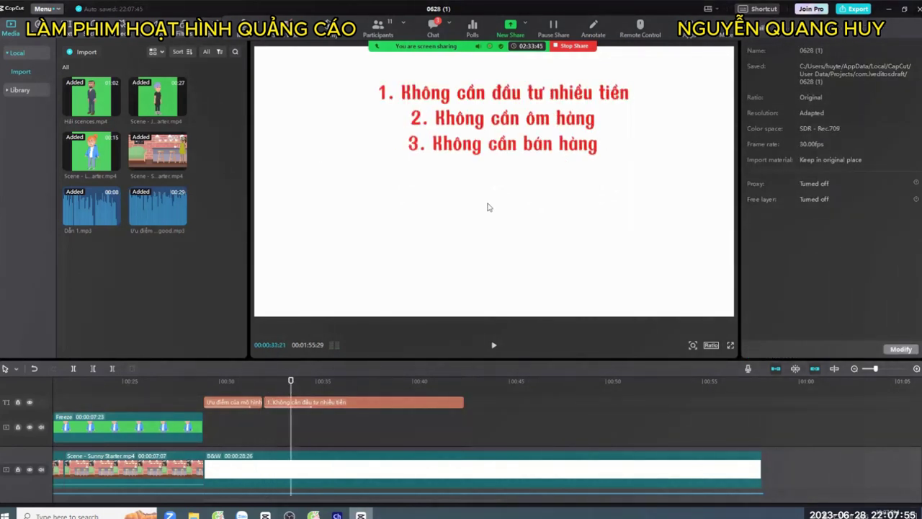
click(483, 137)
drag(483, 137, 487, 158)
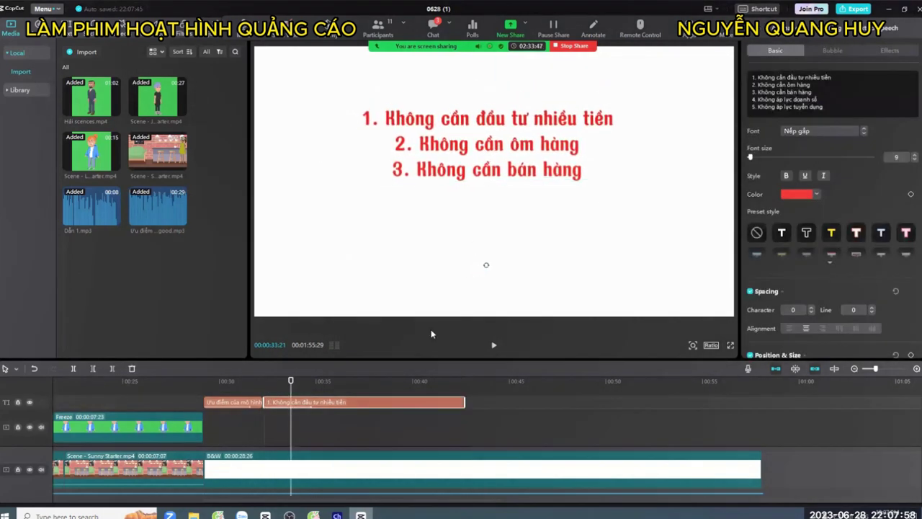
scroll(358, 412, down, 2)
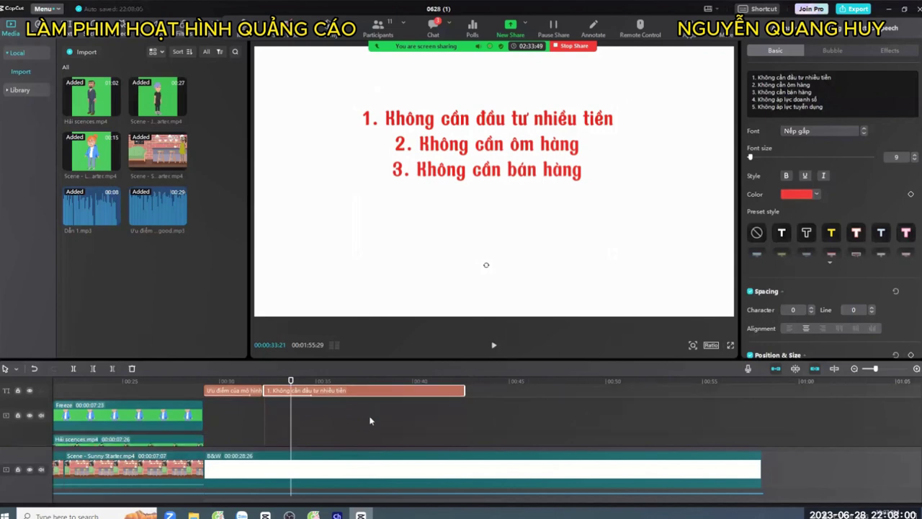
drag(298, 380, 463, 383)
scroll(291, 416, up, 2)
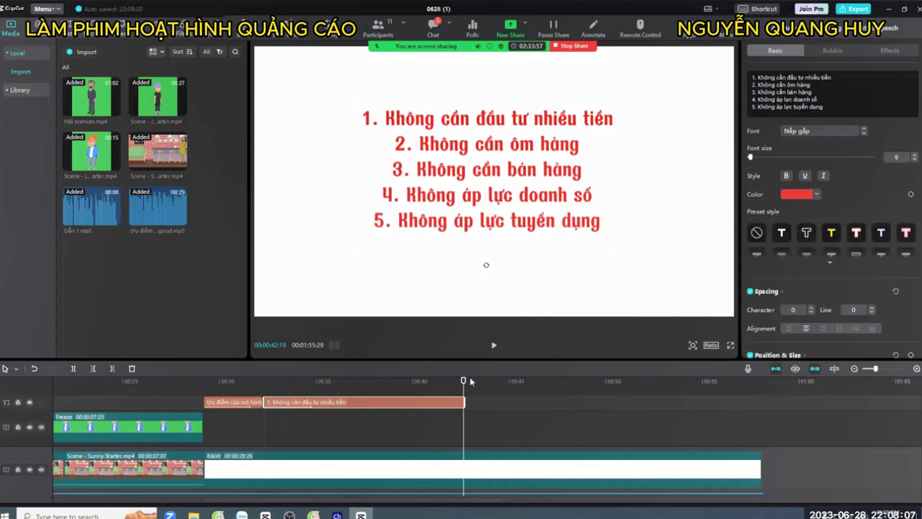
drag(463, 381, 419, 380)
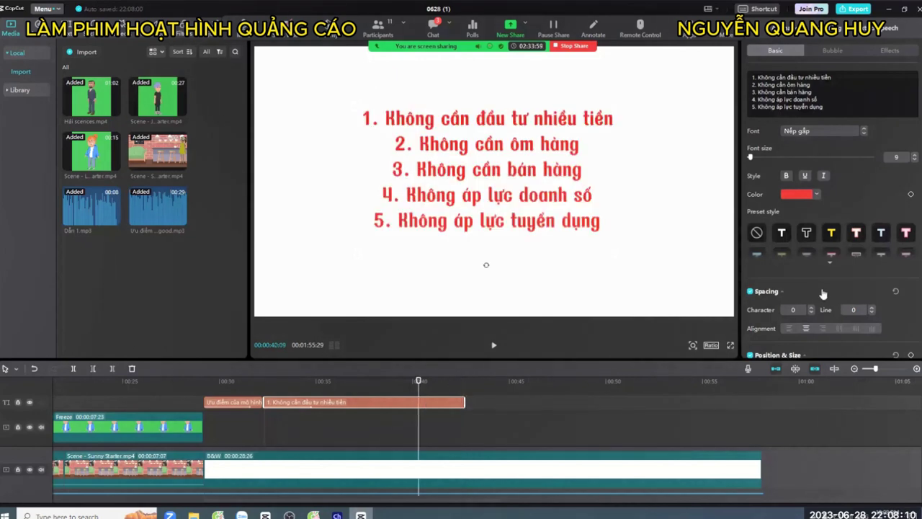
- Lengthen the five-item caption's entrance animation to 9.2 s and play it back against the narration
click(791, 33)
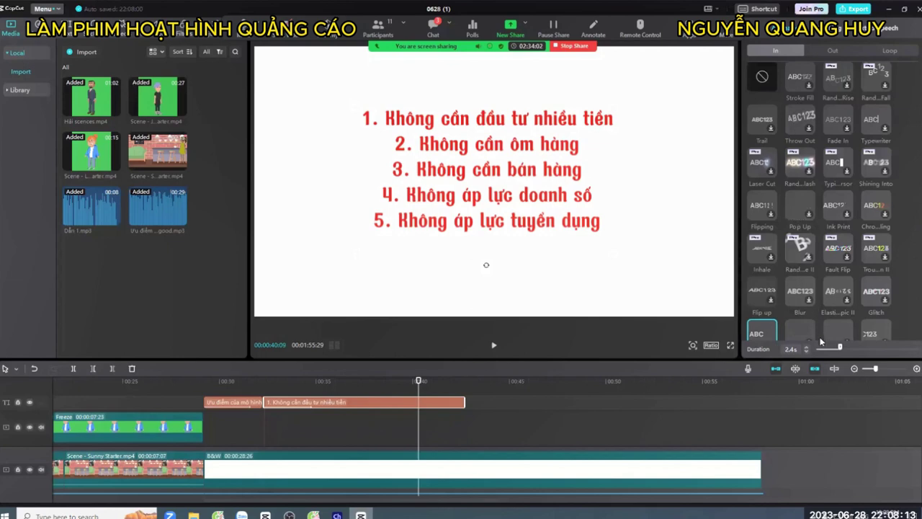
click(909, 347)
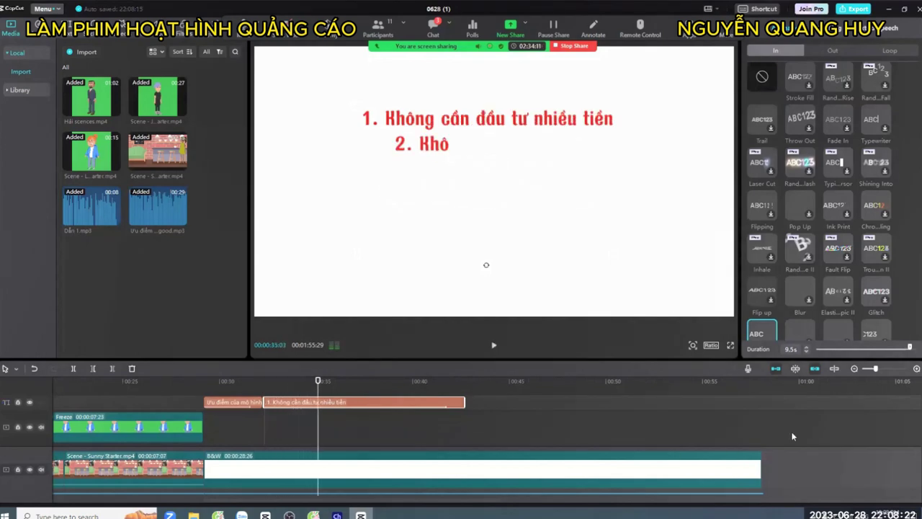
click(902, 348)
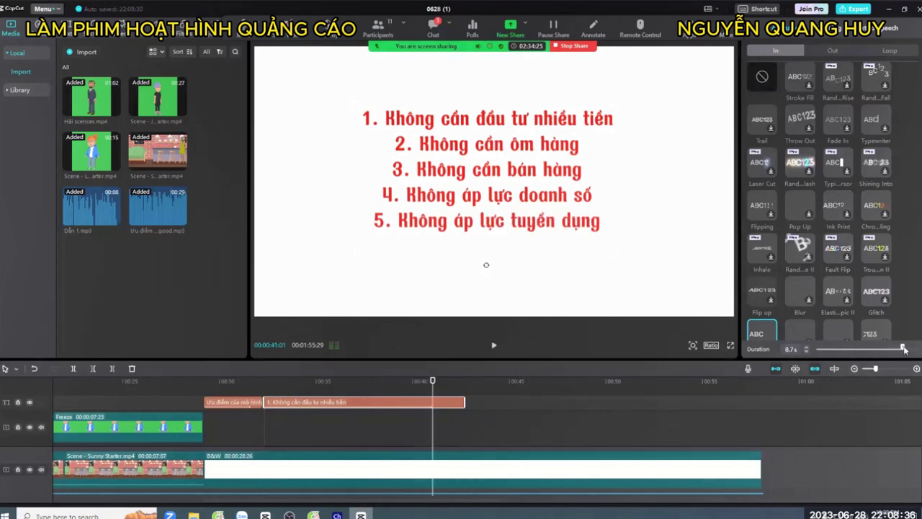
click(262, 381)
key(space)
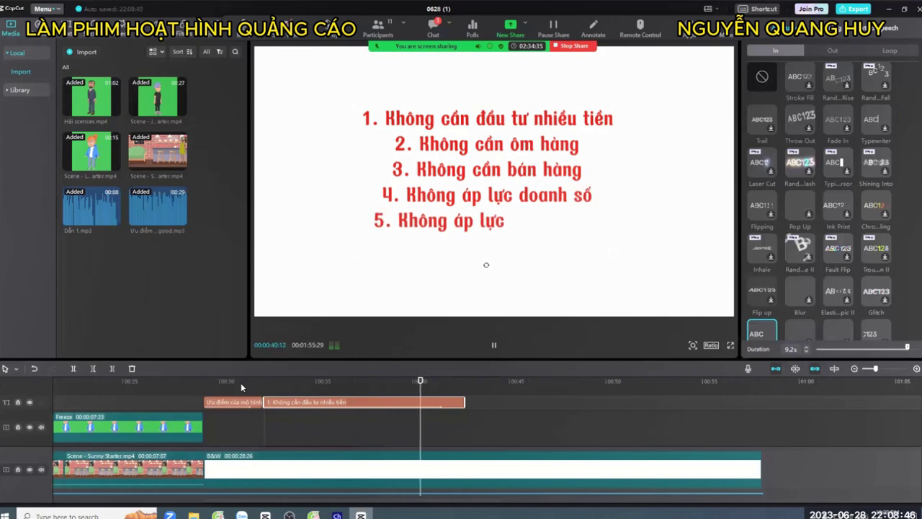
key(space)
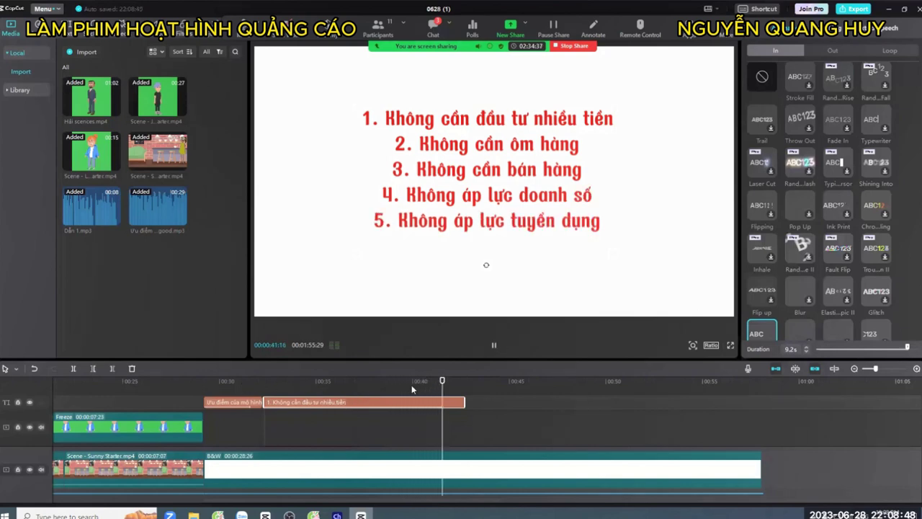
key(space)
key(space)
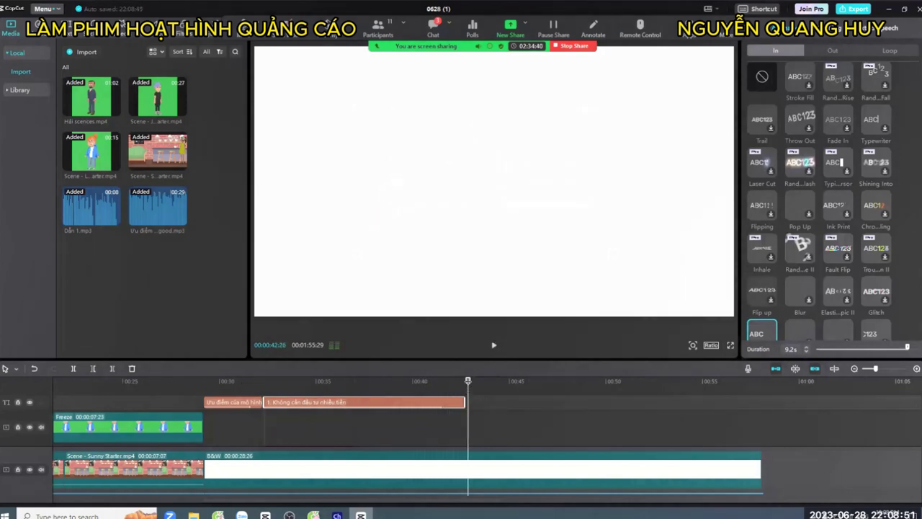
- Place a copy of the five-item caption directly after it and replace its text with advantages 6 to 11 from the Google Docs script
click(435, 407)
key(alt+Tab)
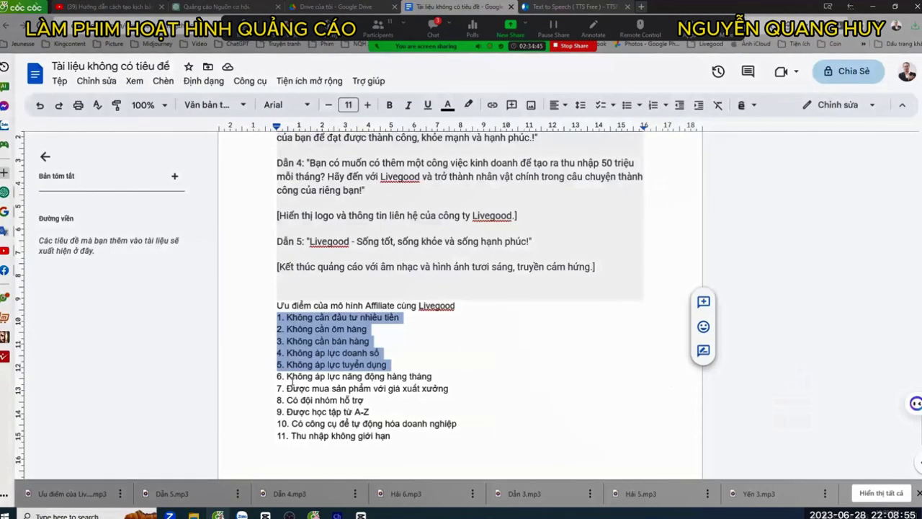
drag(277, 376, 390, 435)
key(ctrl+c)
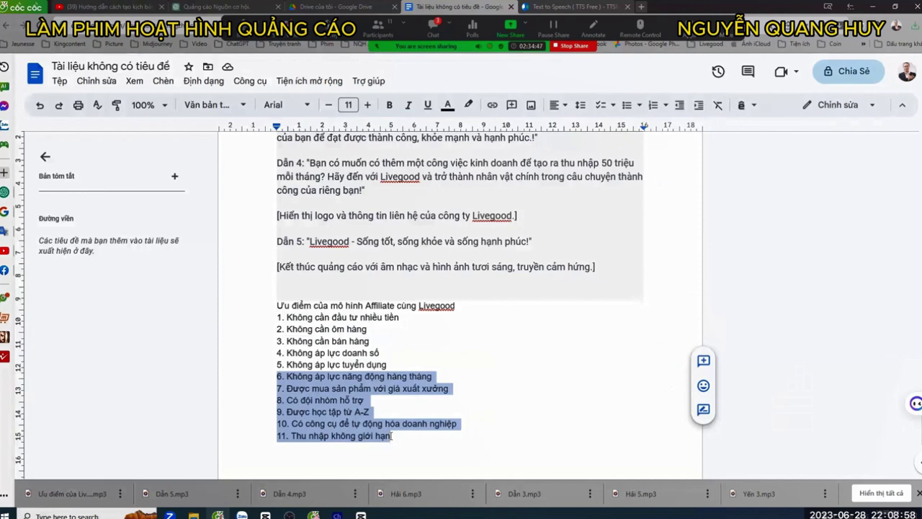
key(alt+Tab)
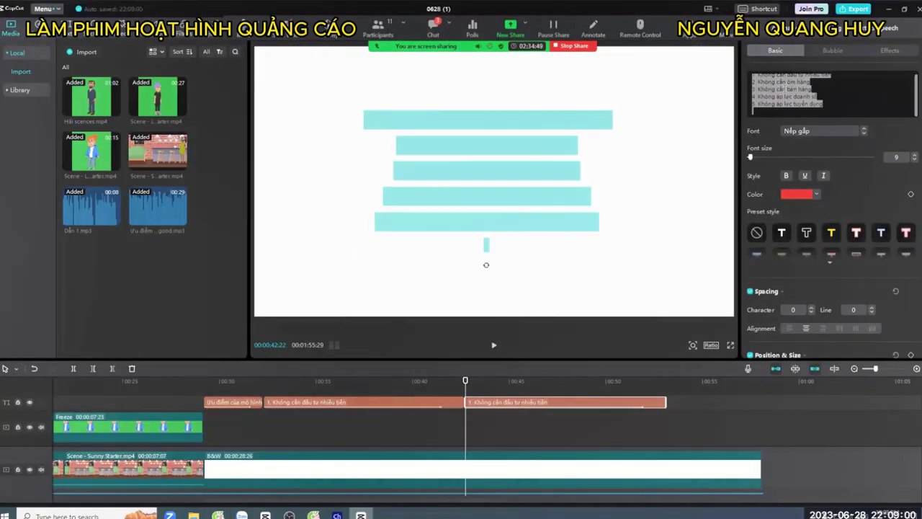
key(ctrl+v)
scroll(785, 105, up, 1)
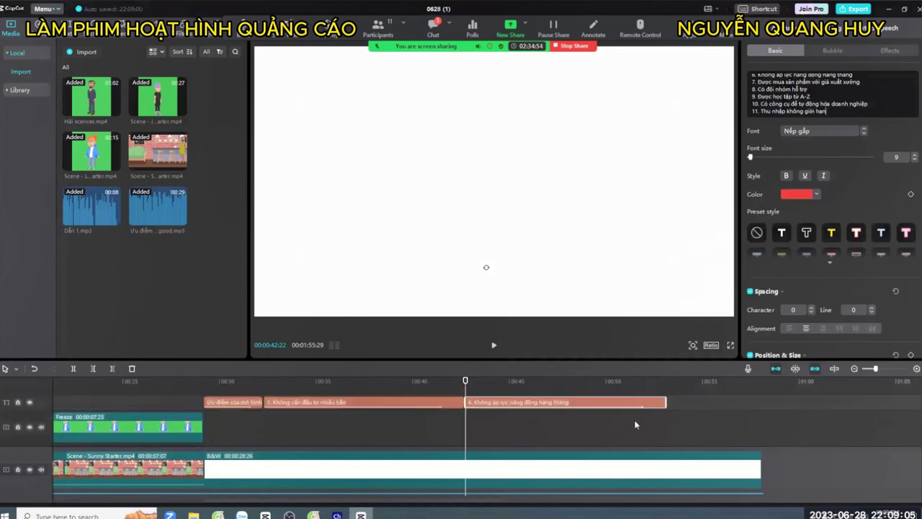
- Extend the caption for advantages 6 to 11 to the white background's end, set its entrance animation to 15.3 s, and play it back
drag(667, 402, 747, 403)
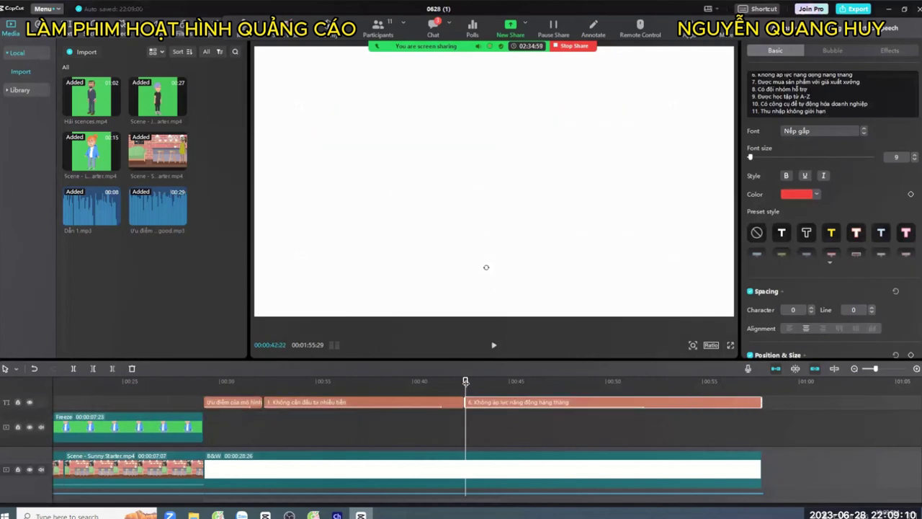
drag(466, 382, 760, 384)
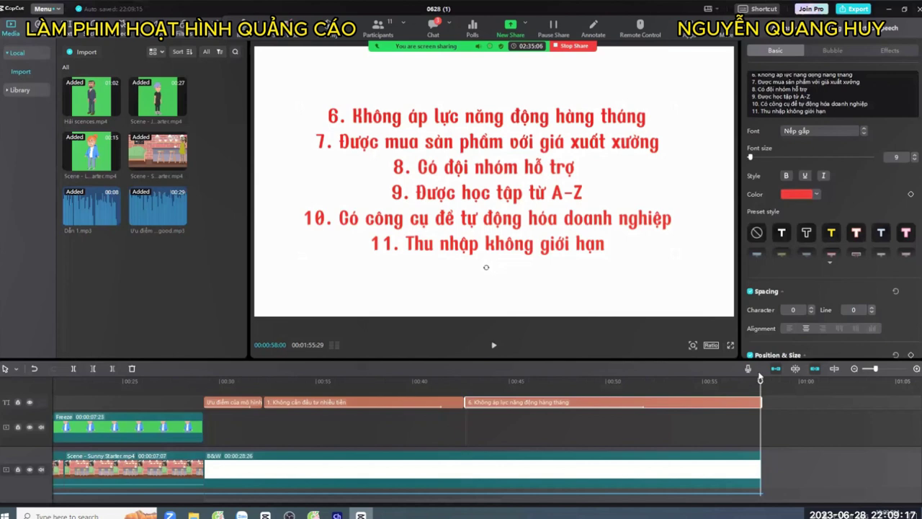
click(800, 28)
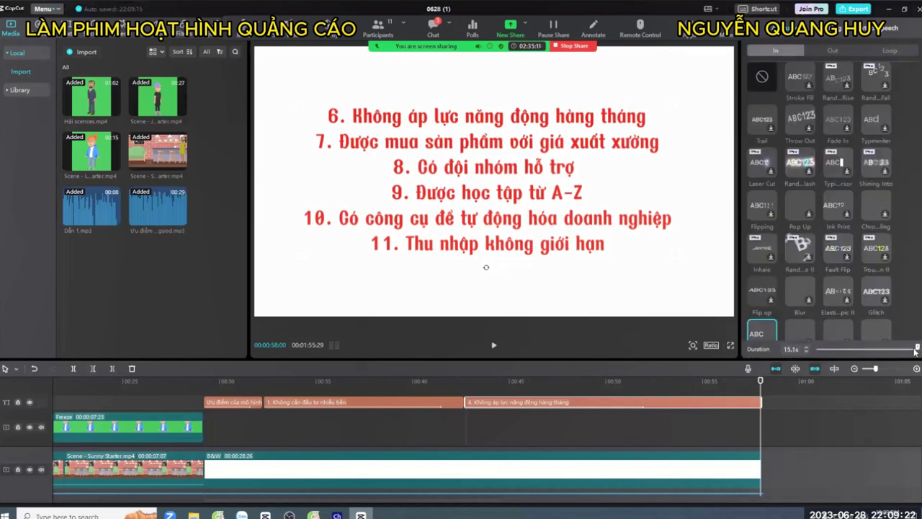
mouse_move(471, 381)
mouse_down()
mouse_move(482, 383)
mouse_move(455, 387)
mouse_up()
key(space)
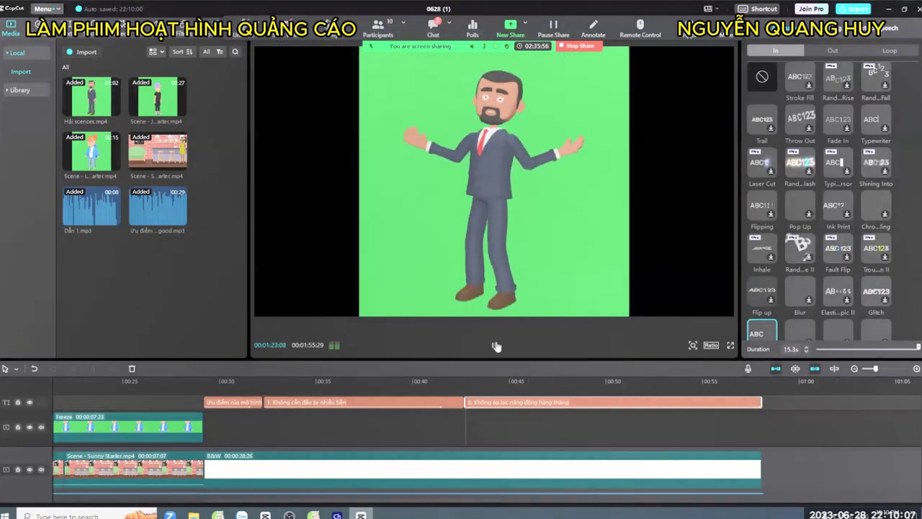
key(space)
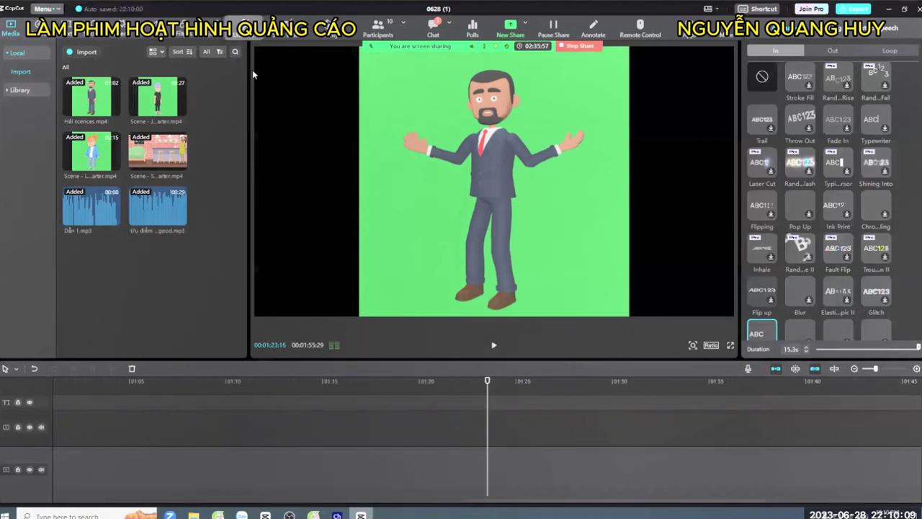
- Return the playhead to about 57:27 at the end of the captioned section and look over the clips that follow
click(518, 442)
drag(618, 500, 374, 494)
drag(485, 387, 554, 385)
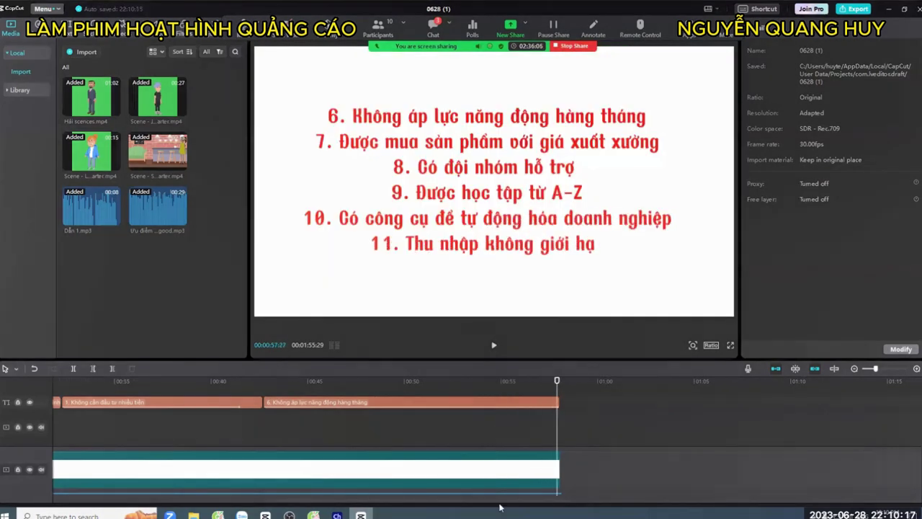
scroll(552, 504, right, 5)
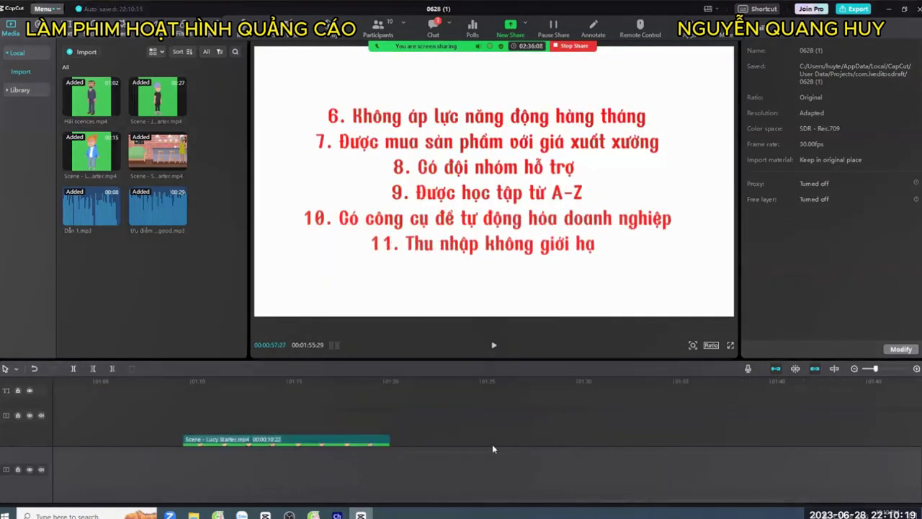
drag(509, 500, 361, 495)
- Switch to the Google Docs script and review the opening scene directions and the first lines of narration and dialogue
click(218, 516)
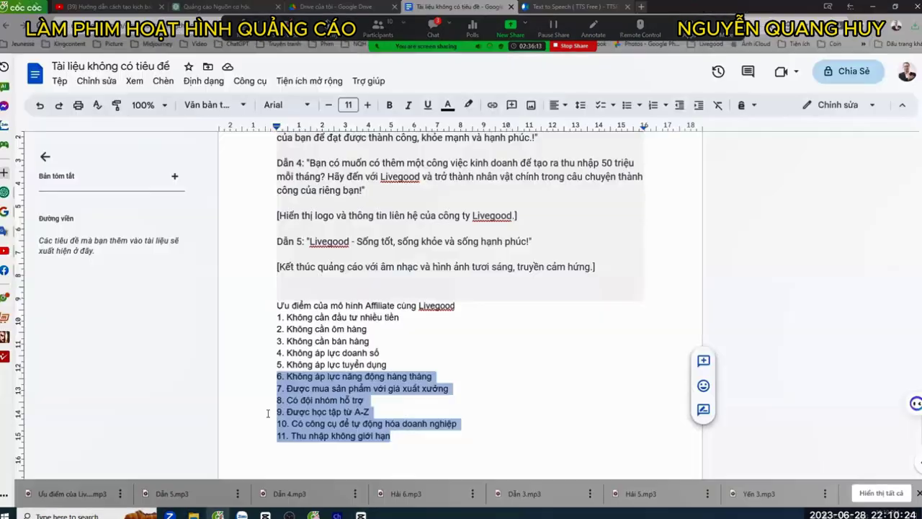
scroll(333, 272, up, 5)
scroll(333, 272, up, 10)
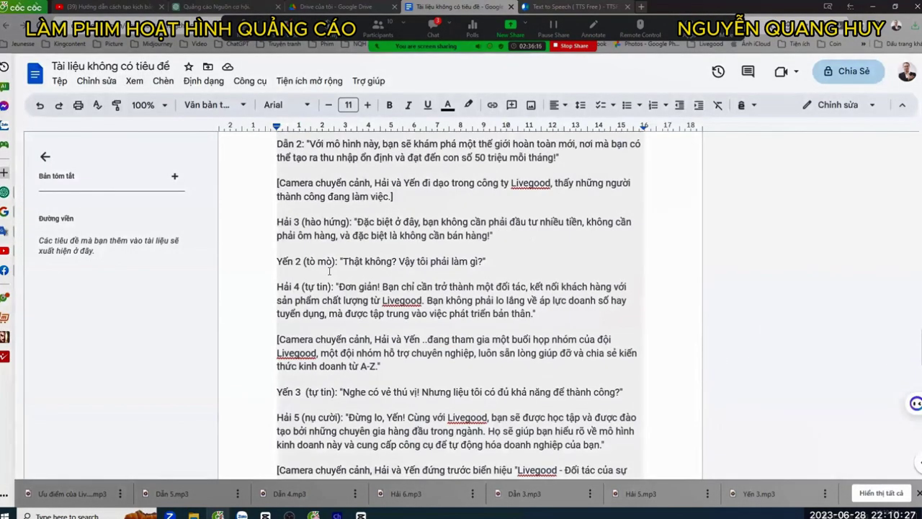
scroll(326, 287, up, 4)
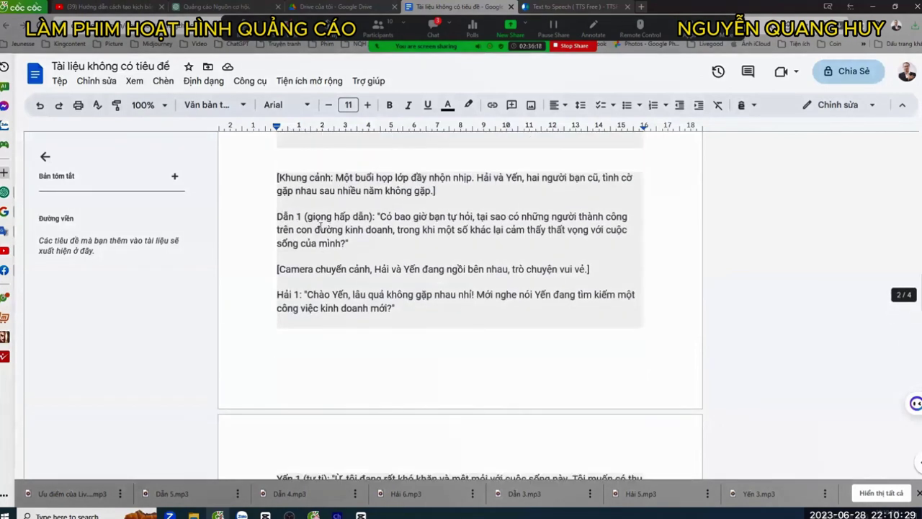
drag(320, 216, 386, 269)
click(428, 269)
click(584, 269)
drag(318, 190, 455, 230)
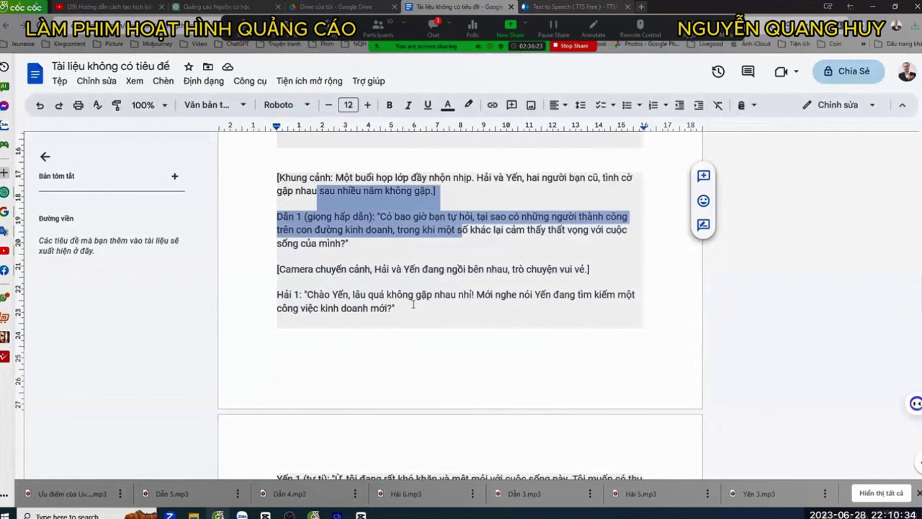
scroll(338, 249, down, 4)
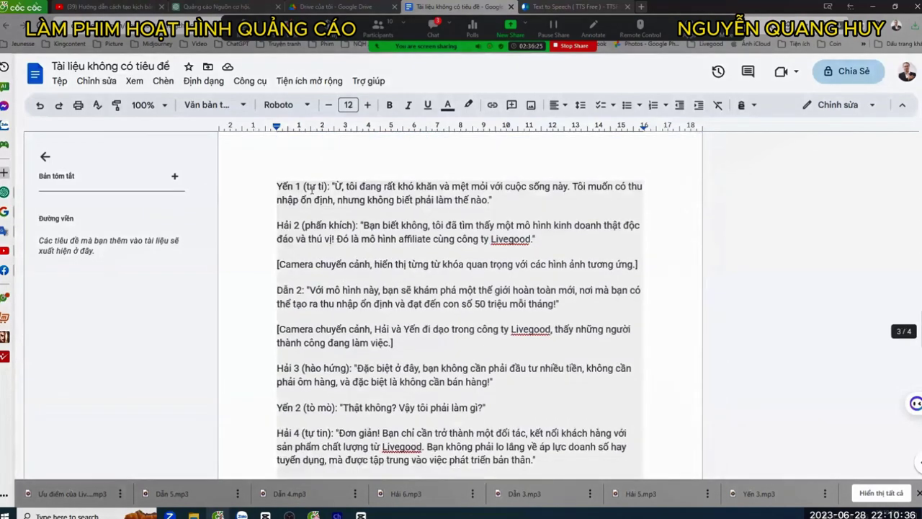
drag(305, 186, 410, 186)
scroll(411, 355, up, 3)
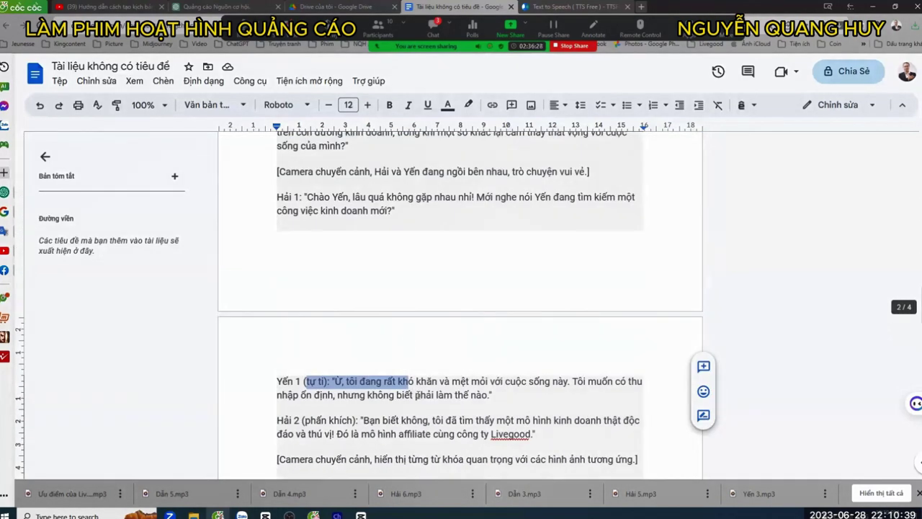
click(417, 395)
scroll(356, 281, up, 1)
drag(358, 250, 278, 220)
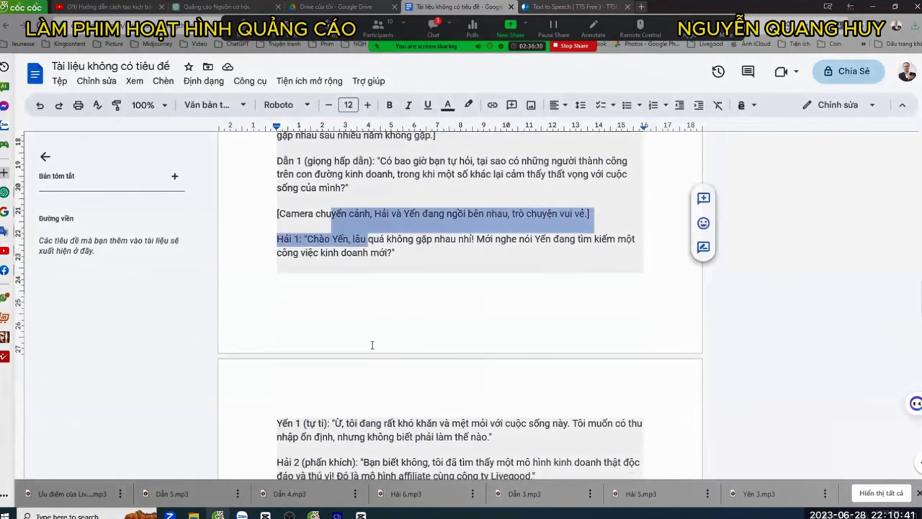
- Read on through the dialogue in the script to the narrator's second line, labelled "Dẫn 2"
scroll(370, 331, down, 3)
drag(322, 274, 422, 287)
drag(288, 339, 422, 352)
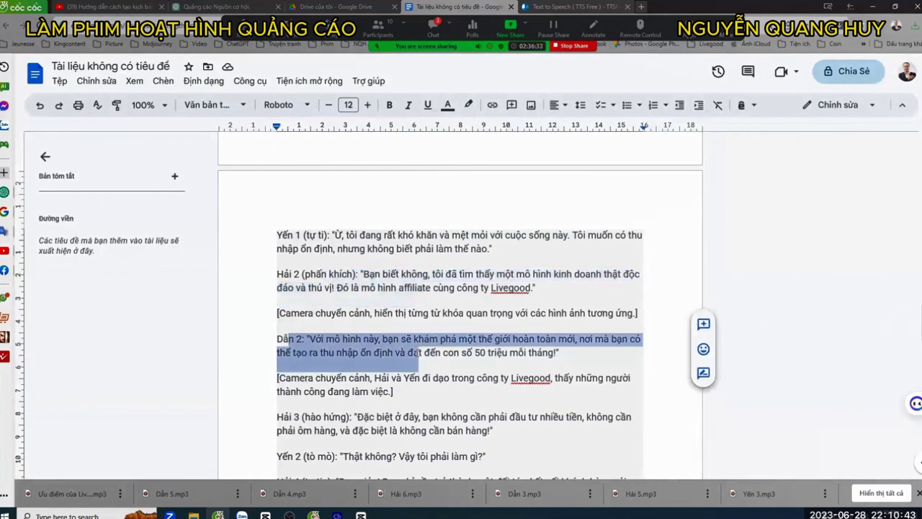
scroll(420, 350, down, 2)
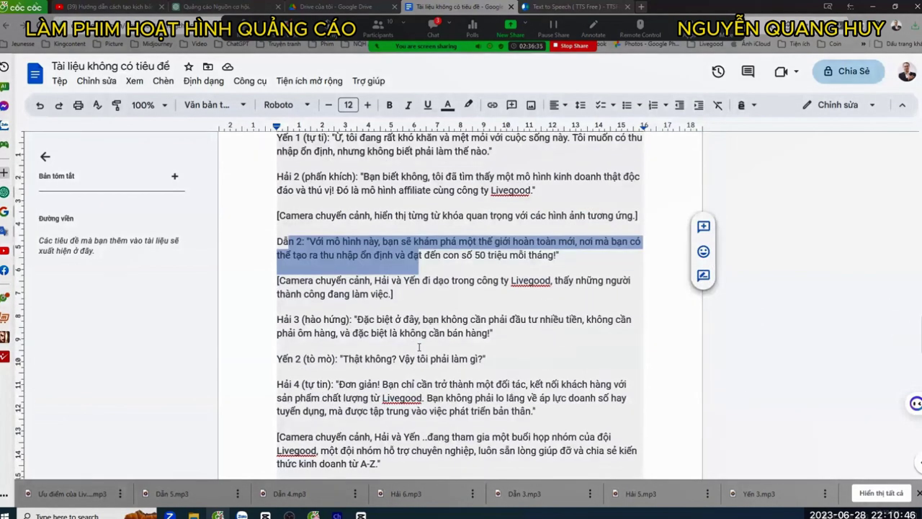
click(278, 242)
drag(278, 242, 401, 259)
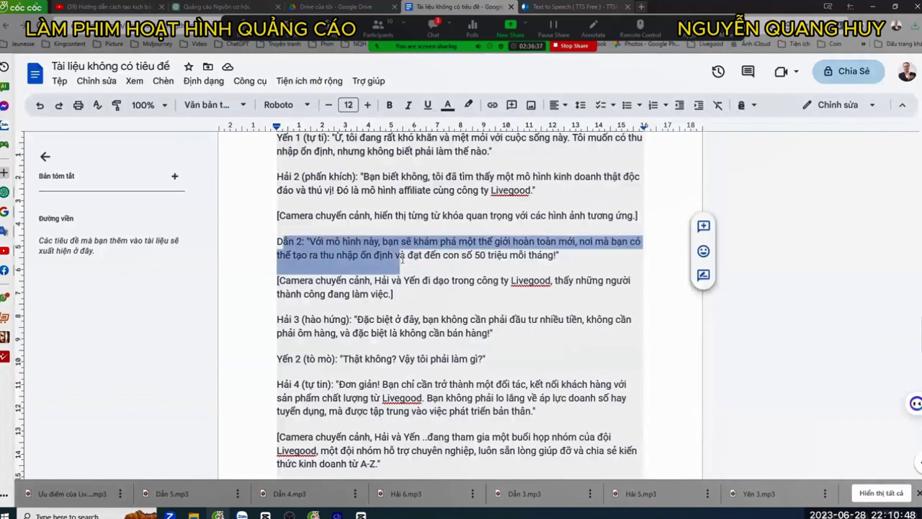
- Switch back to CapCut and extend the white background clip to about 1:08 on the timeline
click(339, 504)
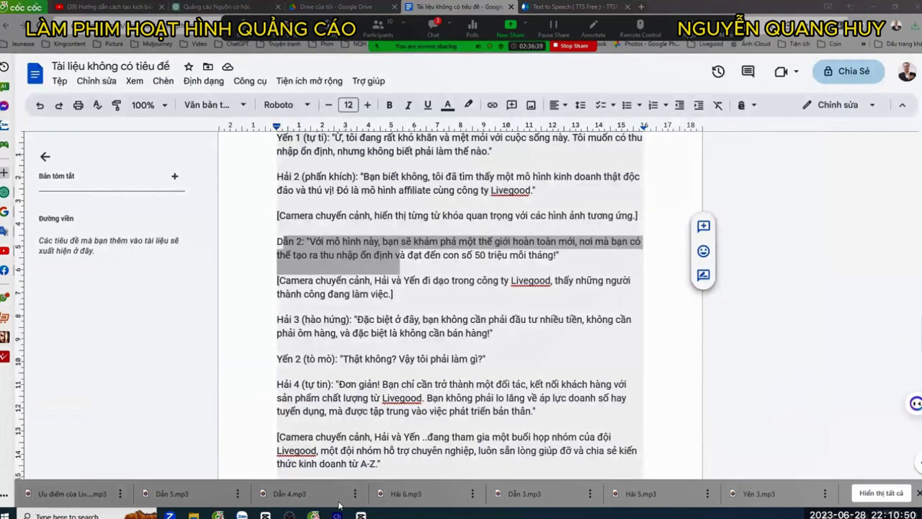
key(alt+Tab)
click(383, 468)
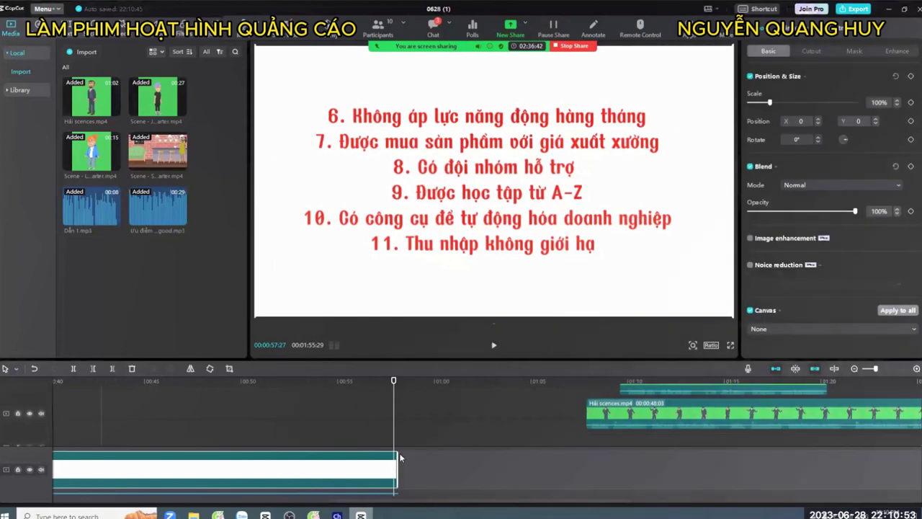
scroll(393, 458, down, 2)
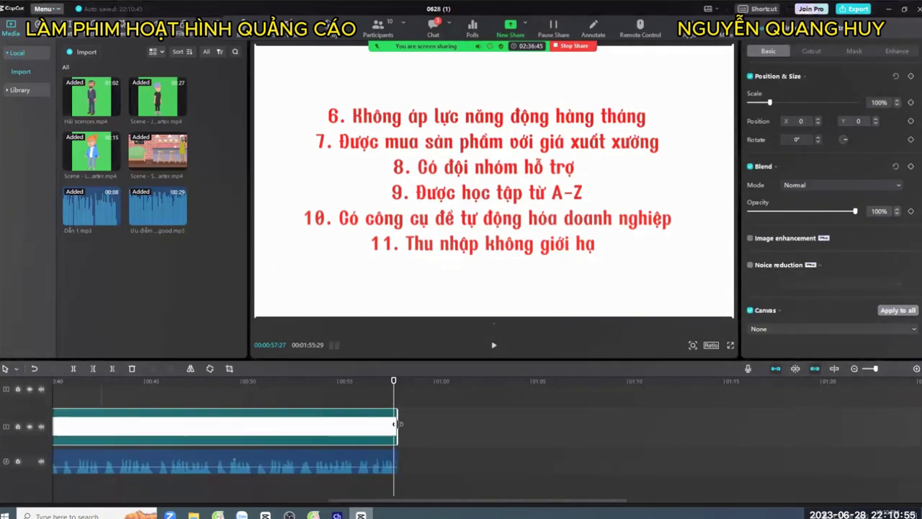
drag(396, 423, 608, 425)
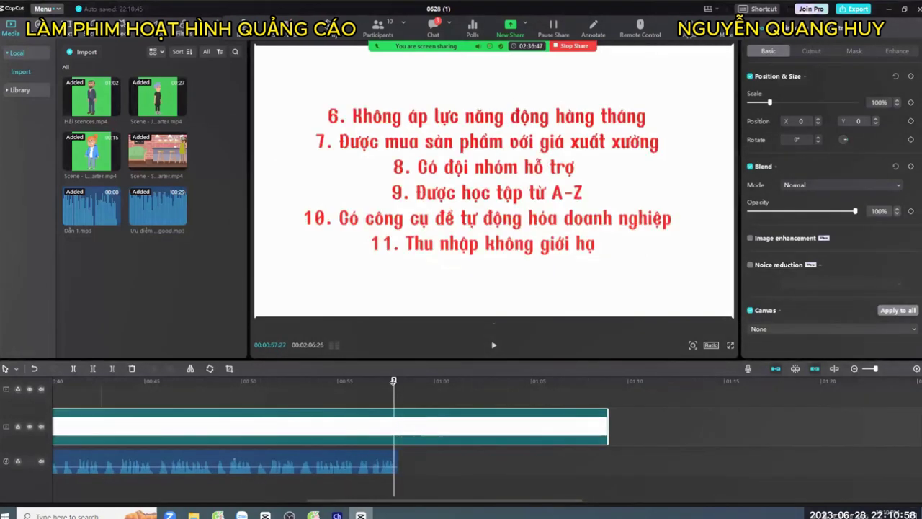
- Import the narration file Dẫn 2.mp3 and add it to the timeline at 58:05, directly after the advantages narration
drag(393, 382, 399, 382)
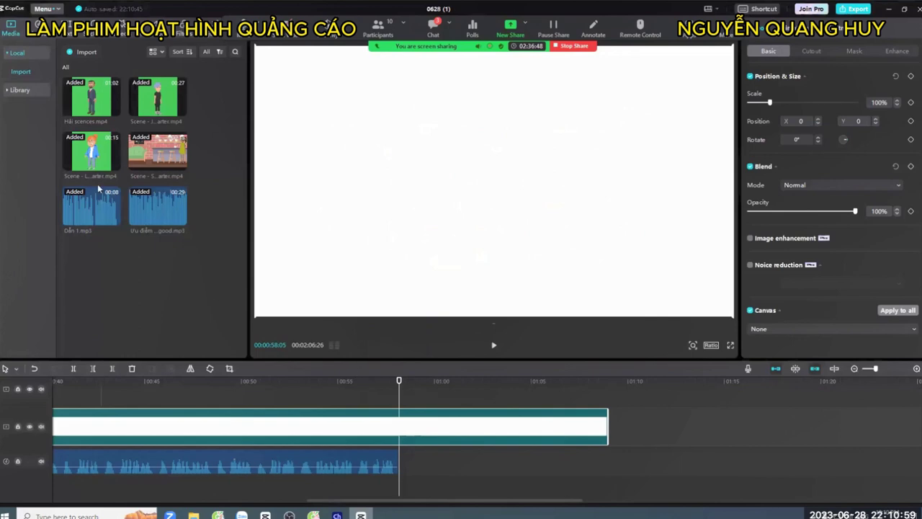
click(85, 52)
double_click(154, 85)
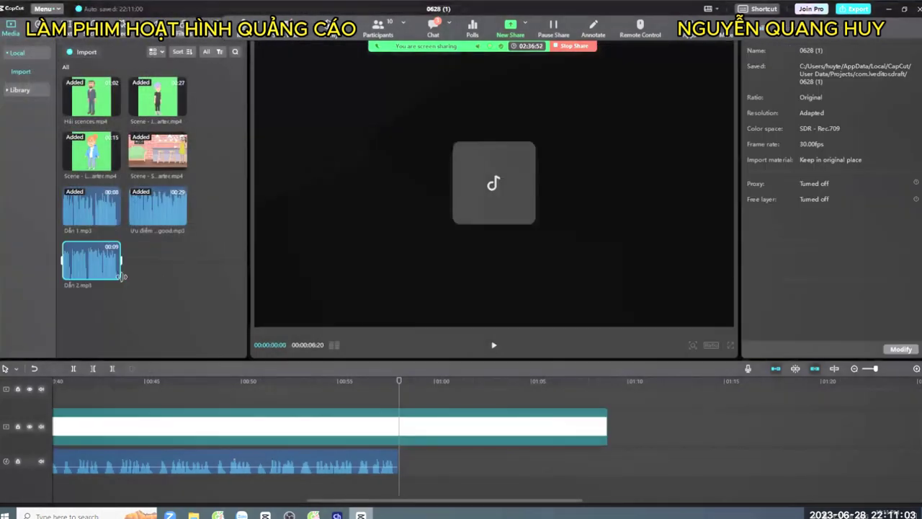
click(114, 274)
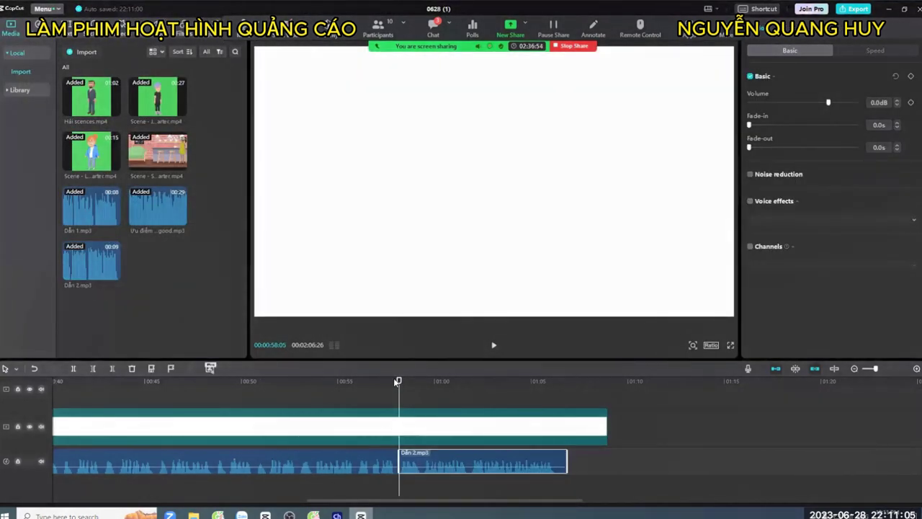
- Play back the Dẫn 2.mp3 narration and trim the ends of both the audio and the white background to about 1:06
key(space)
scroll(401, 414, up, 2)
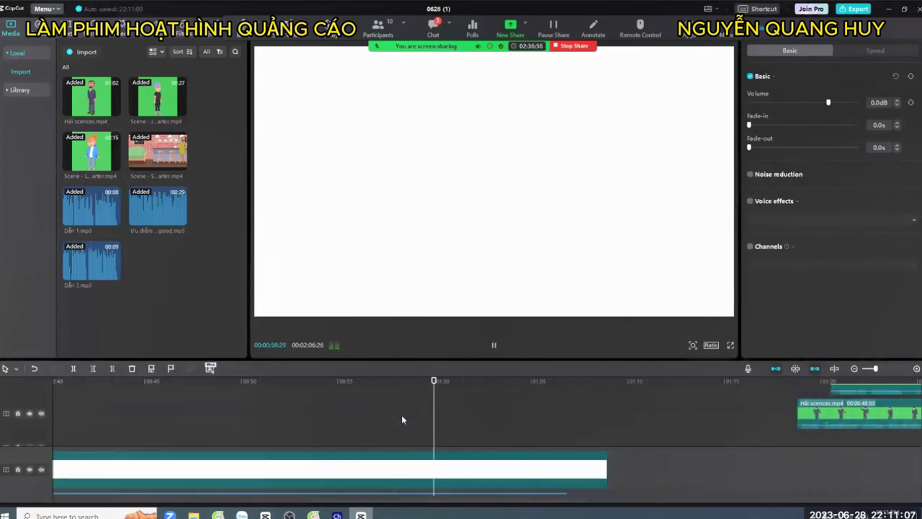
scroll(401, 415, up, 2)
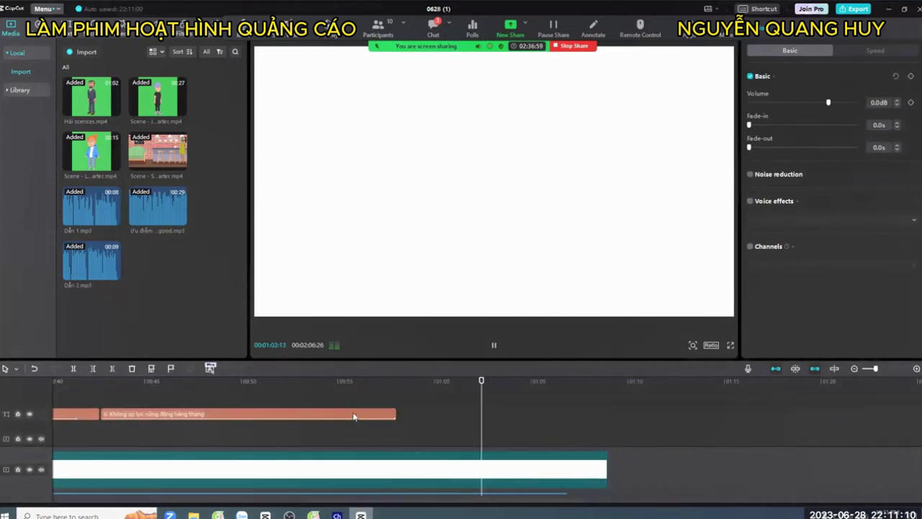
scroll(353, 416, down, 3)
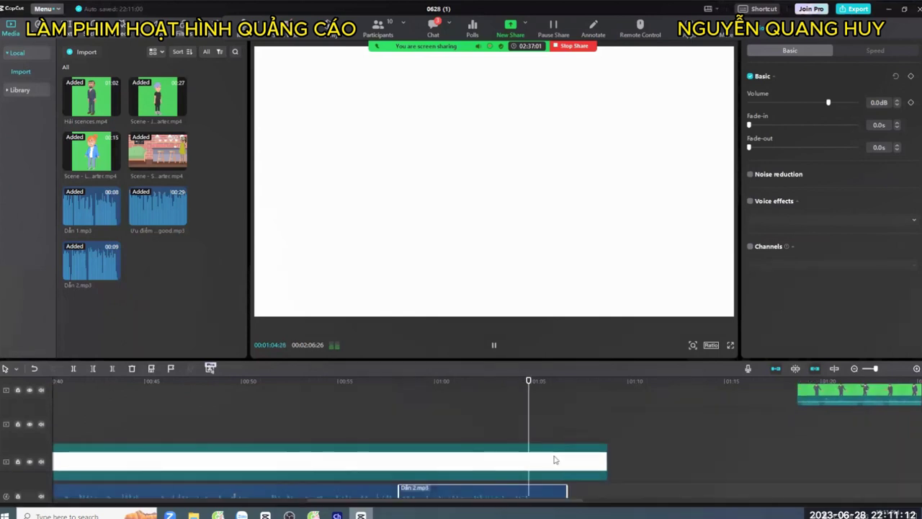
scroll(554, 459, down, 1)
key(space)
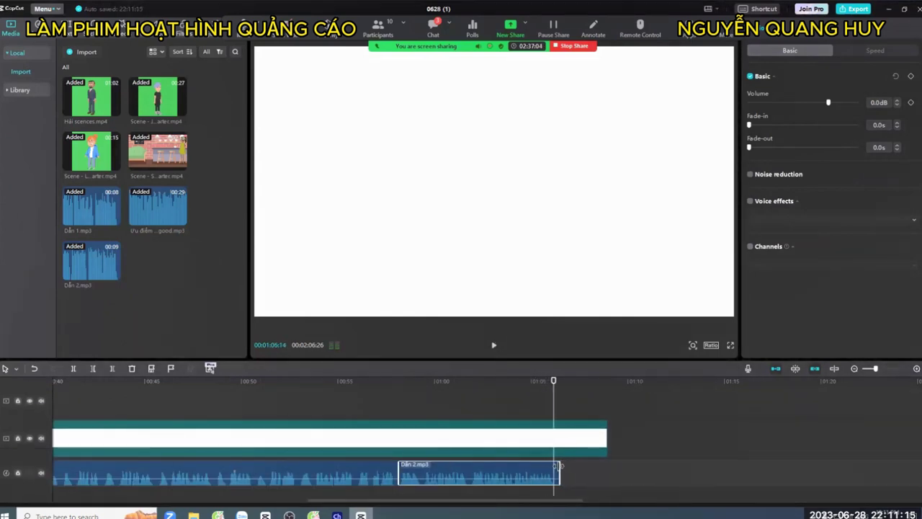
click(590, 441)
drag(605, 431, 554, 438)
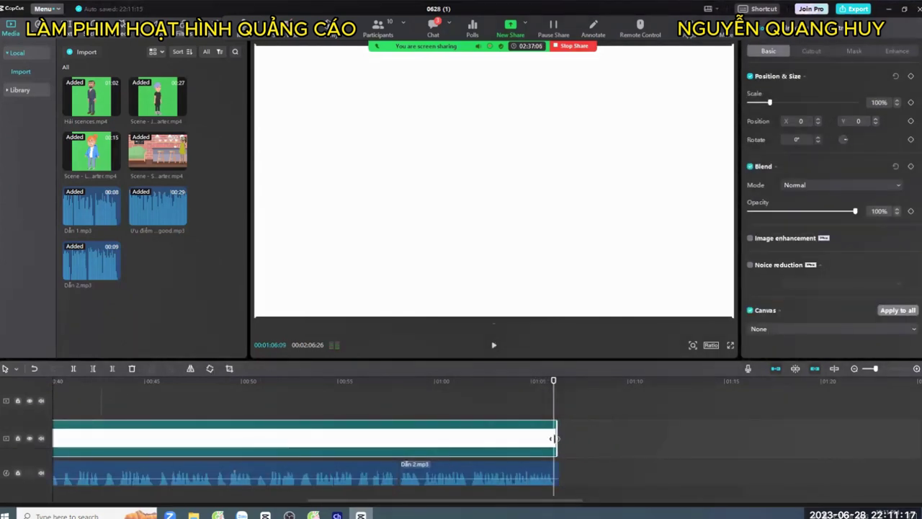
- Place a copy of the caption for advantages 6 to 11 directly after it and shorten it to the white background's end
scroll(425, 432, up, 3)
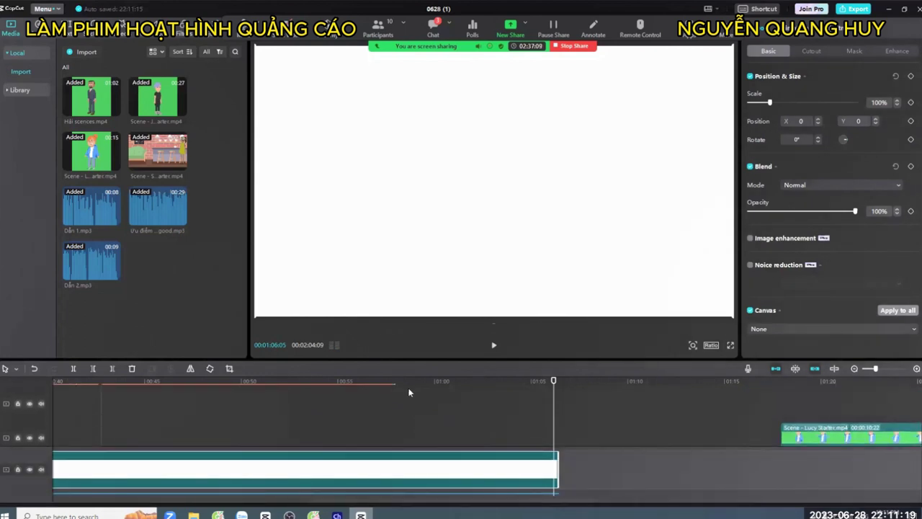
click(407, 380)
scroll(338, 417, up, 2)
click(337, 415)
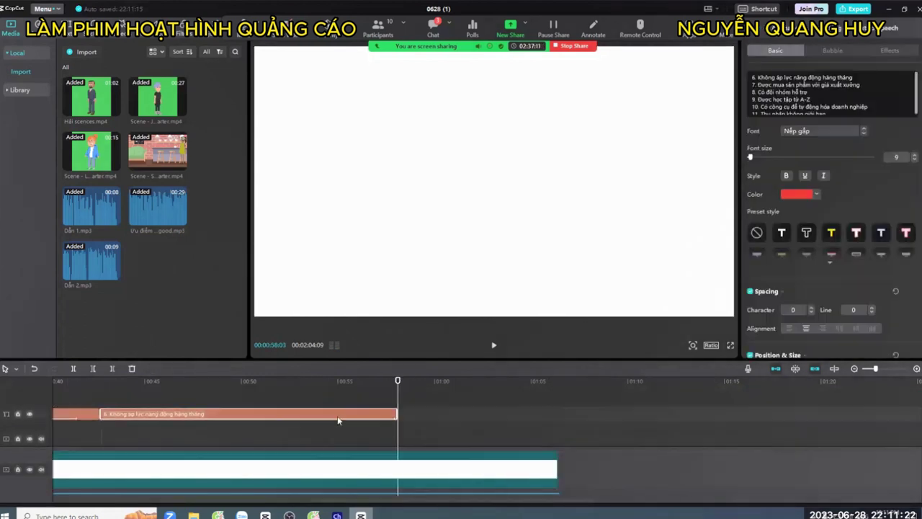
key(ctrl+v)
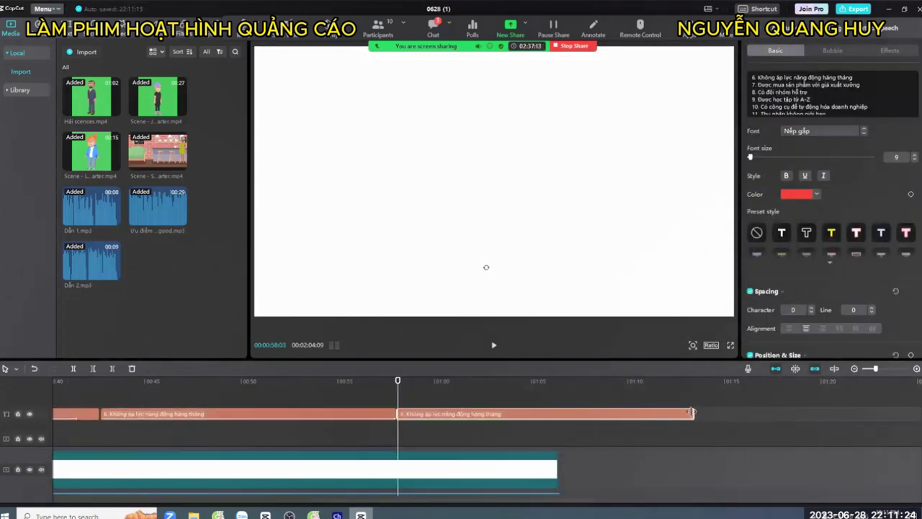
drag(690, 412, 557, 413)
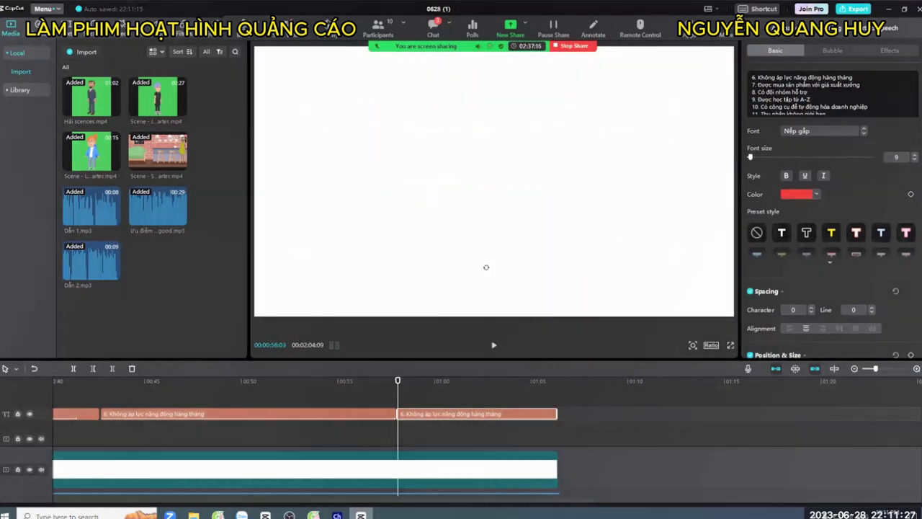
- Replace the copied caption's text with the "Dẫn 2" narration sentence from the Google Docs script
click(217, 515)
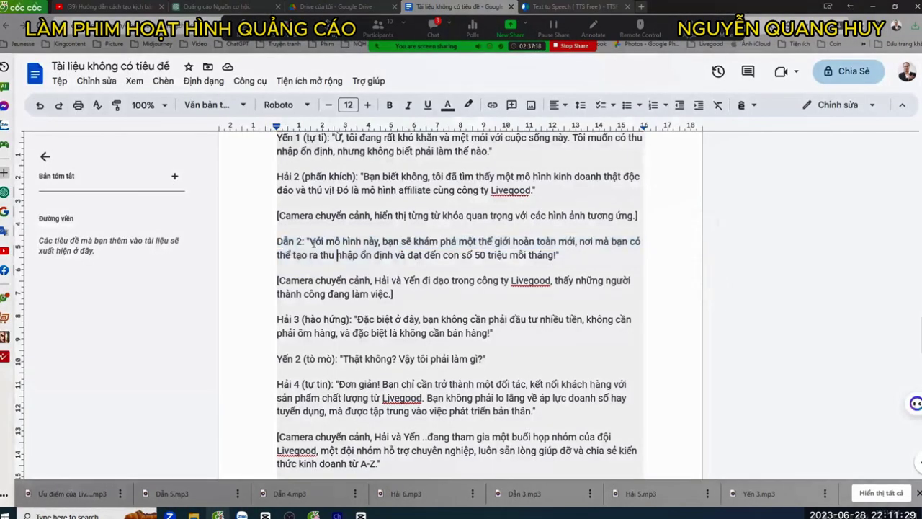
drag(448, 256, 555, 256)
key(ctrl+c)
key(alt+Tab)
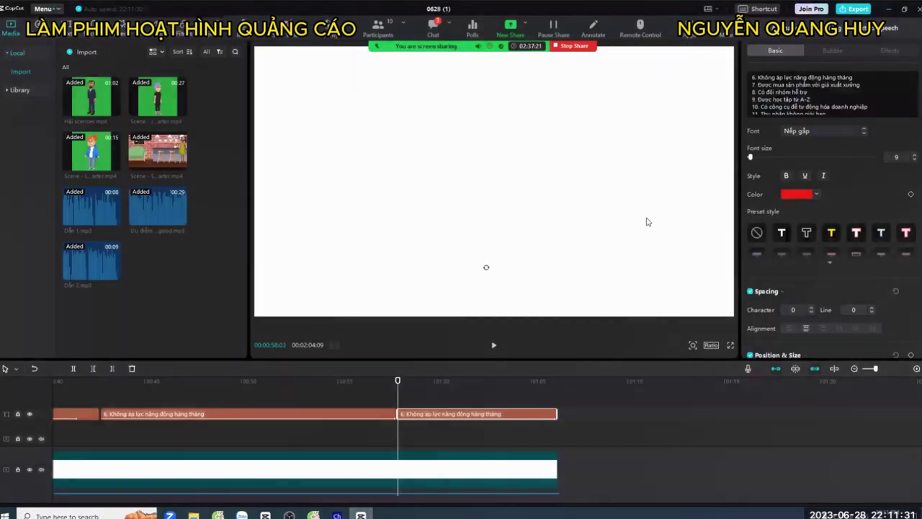
key(ctrl+a)
key(ctrl+v)
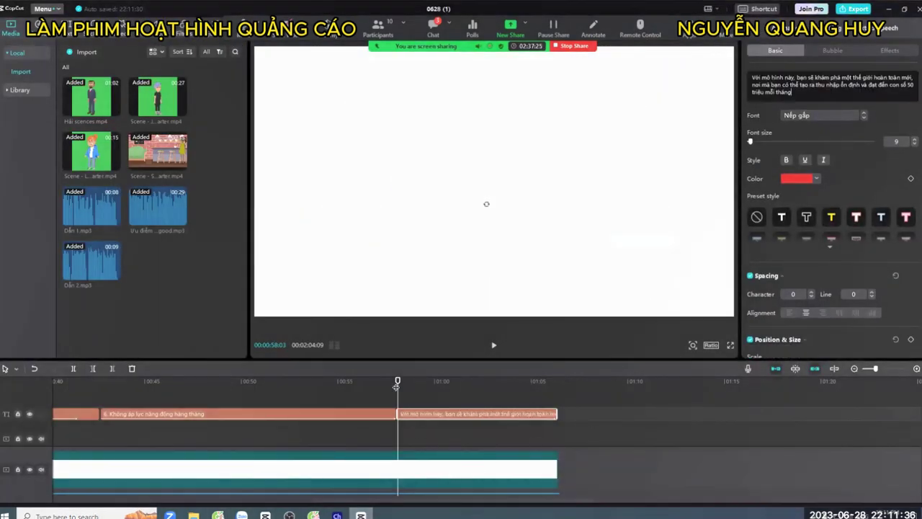
- Set the new caption's entrance animation duration to 7.9 s and play it back from the caption's start
drag(398, 380, 556, 382)
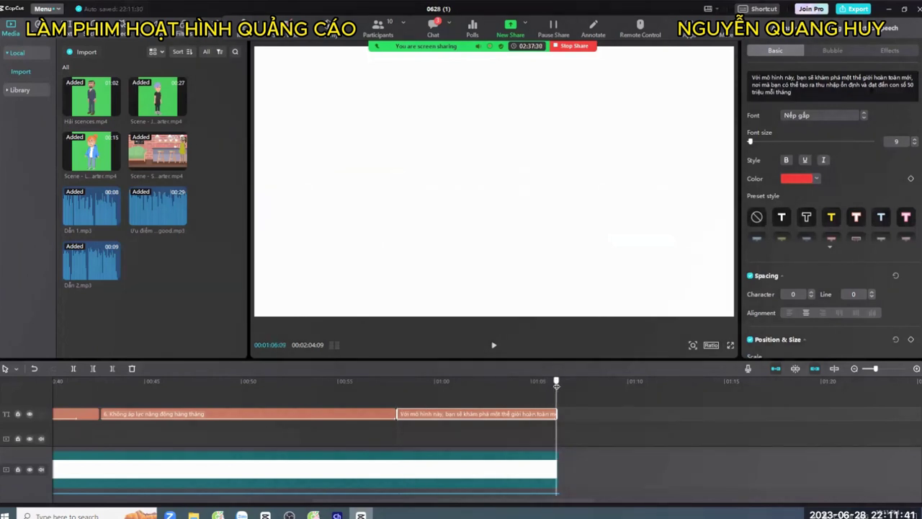
key(Left)
key(Left)
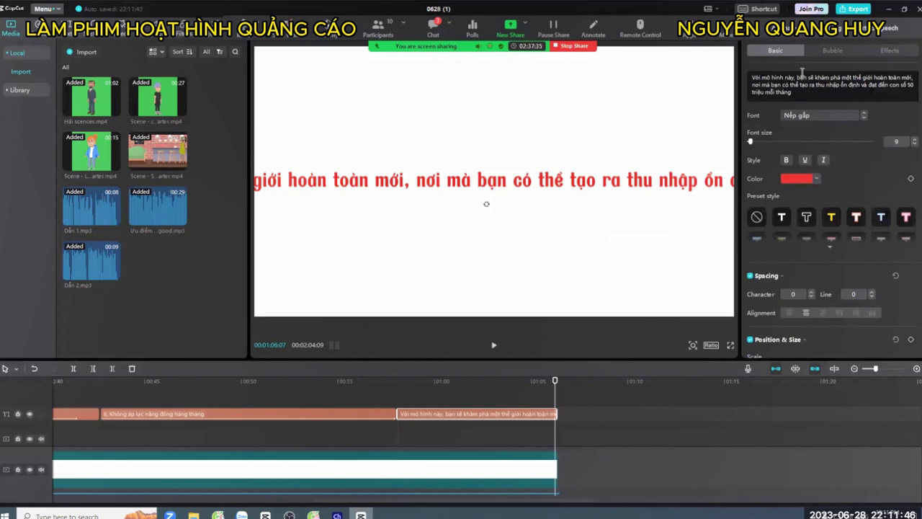
click(785, 27)
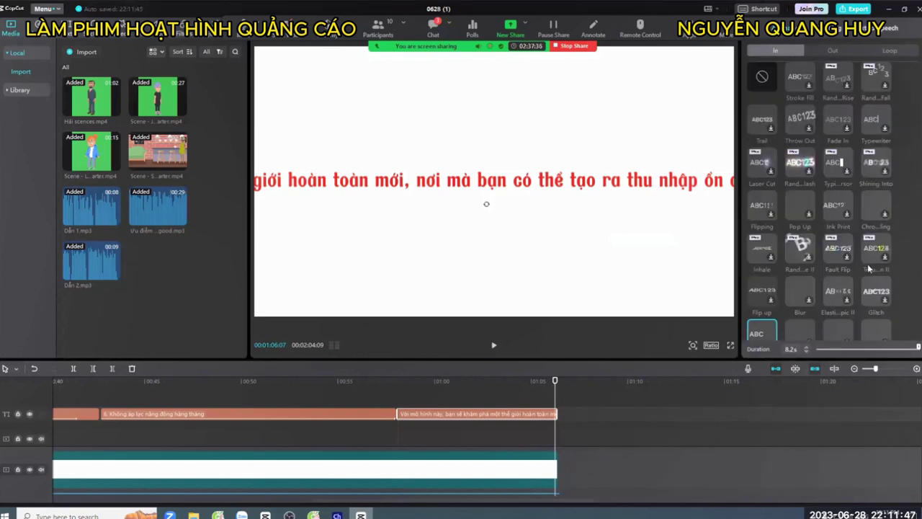
click(915, 349)
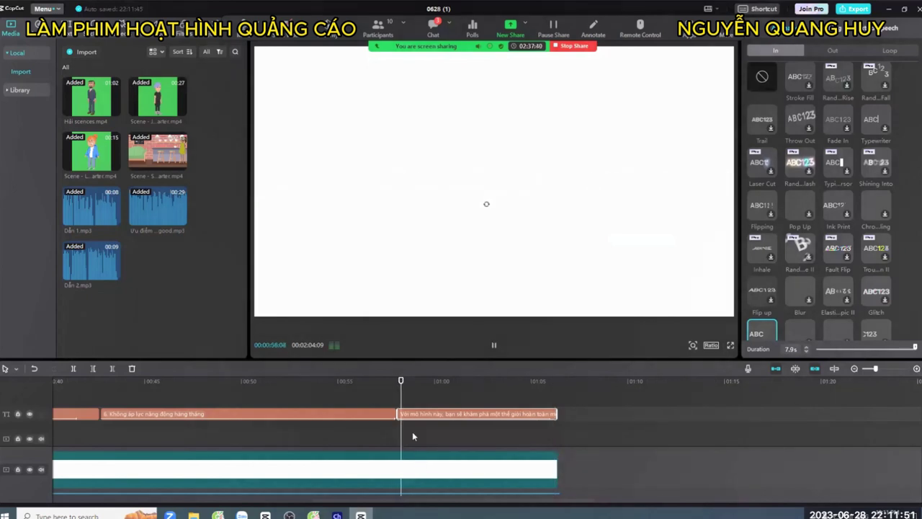
click(398, 393)
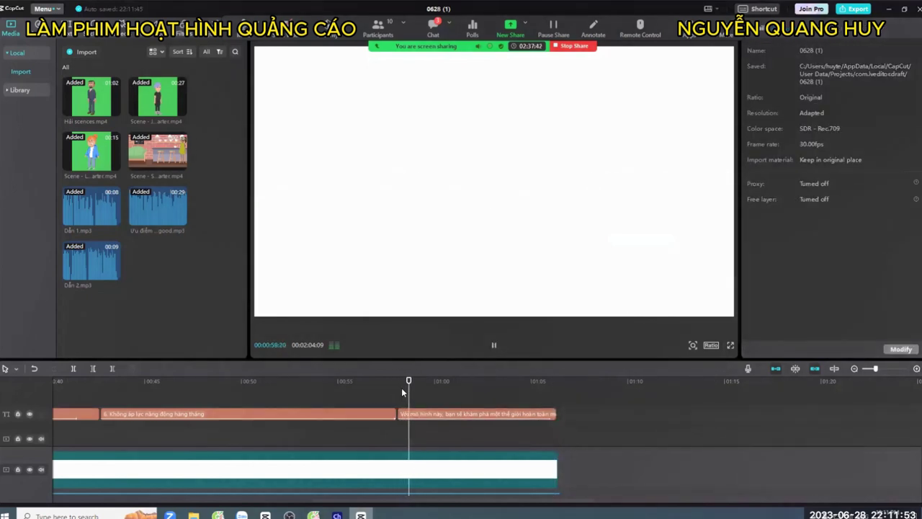
scroll(409, 429, down, 2)
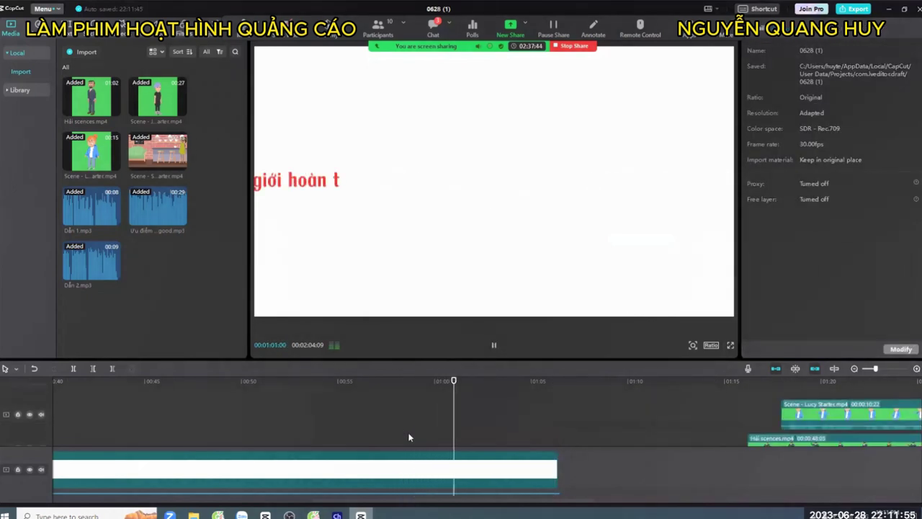
scroll(412, 432, up, 2)
key(space)
- Split the new caption into four lines by adding line breaks after "này,", "mới," and "ổn định"
click(430, 415)
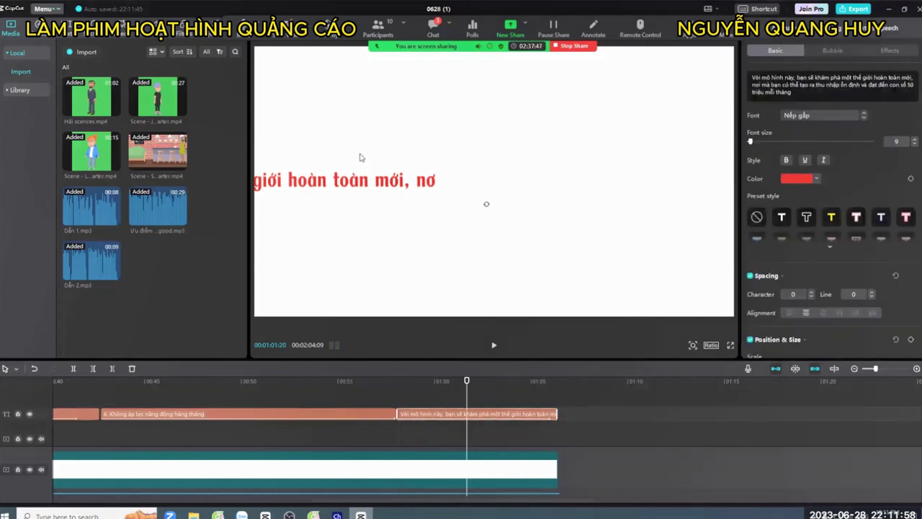
drag(486, 204, 674, 213)
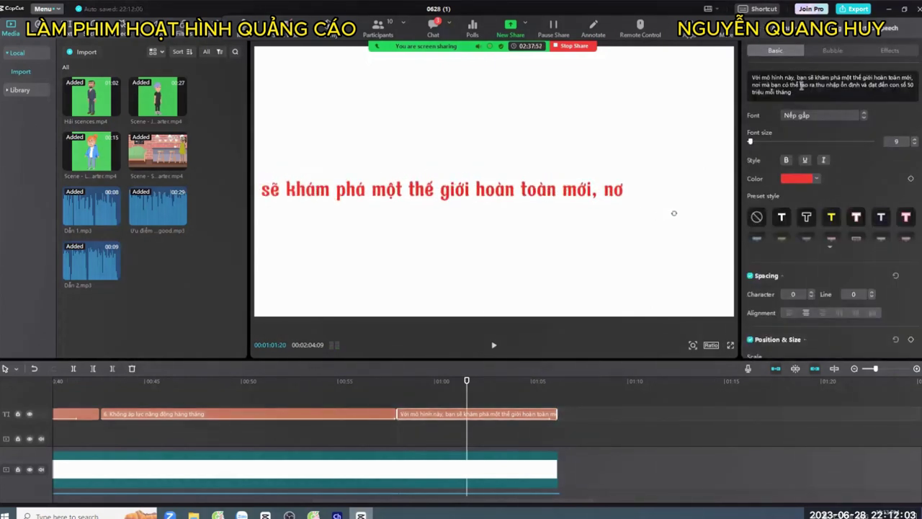
key(Return)
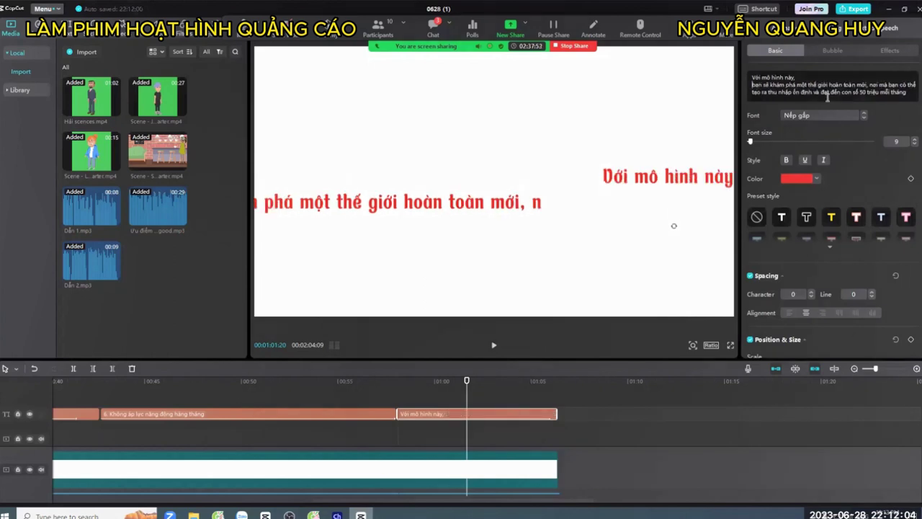
click(870, 85)
key(Return)
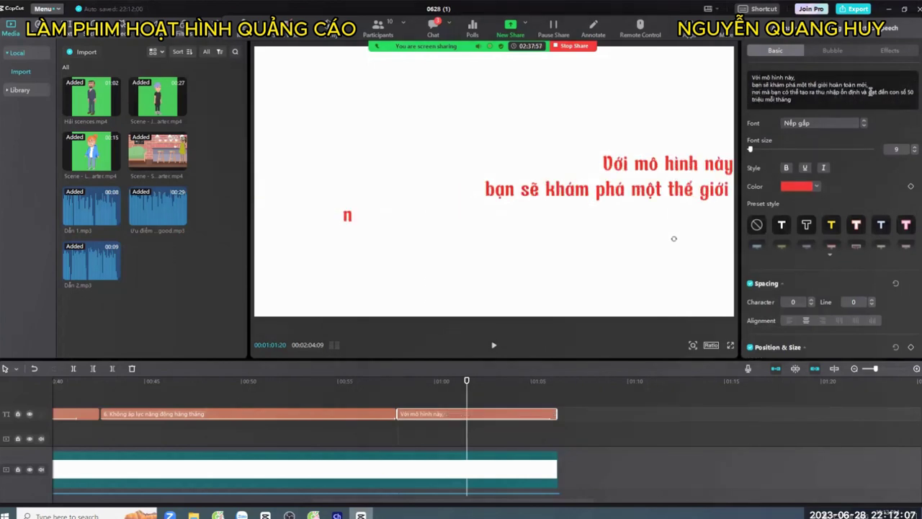
click(864, 93)
key(Return)
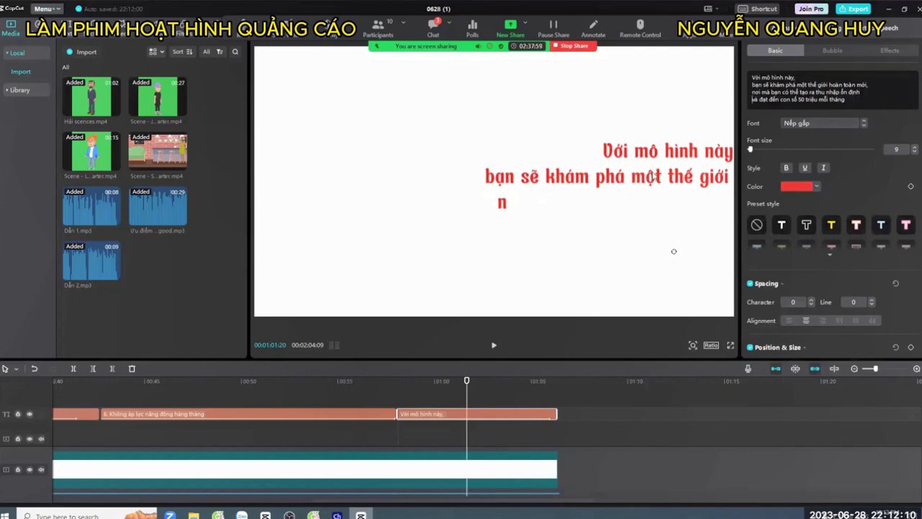
- Centre the four-line caption horizontally on the white background and play it back from its start
drag(652, 177, 475, 171)
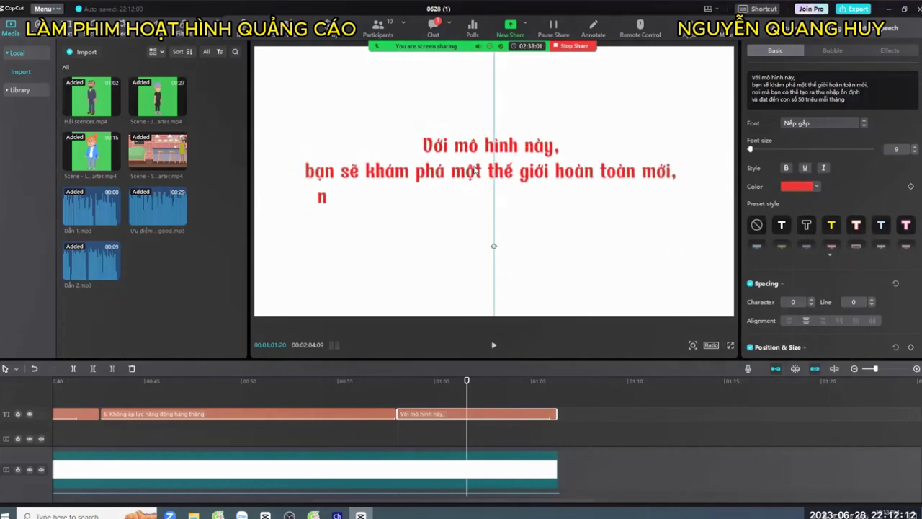
click(397, 380)
key(space)
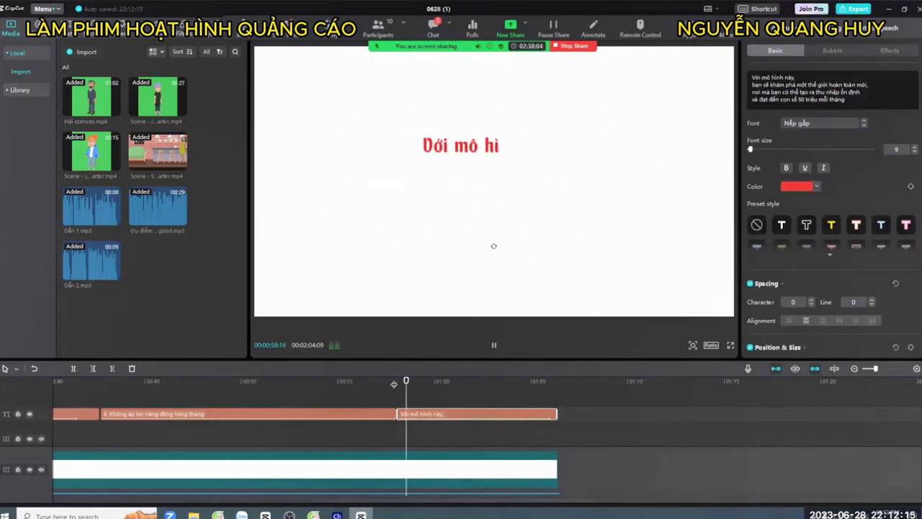
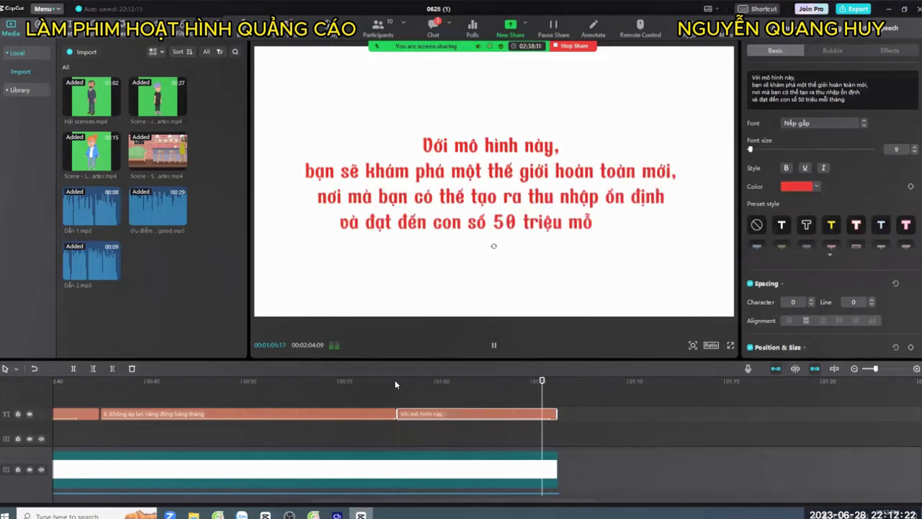
- Stop the caption playback and read the Google Docs script's scene description after "Dẫn 2" and the "Hải 3" line
key(space)
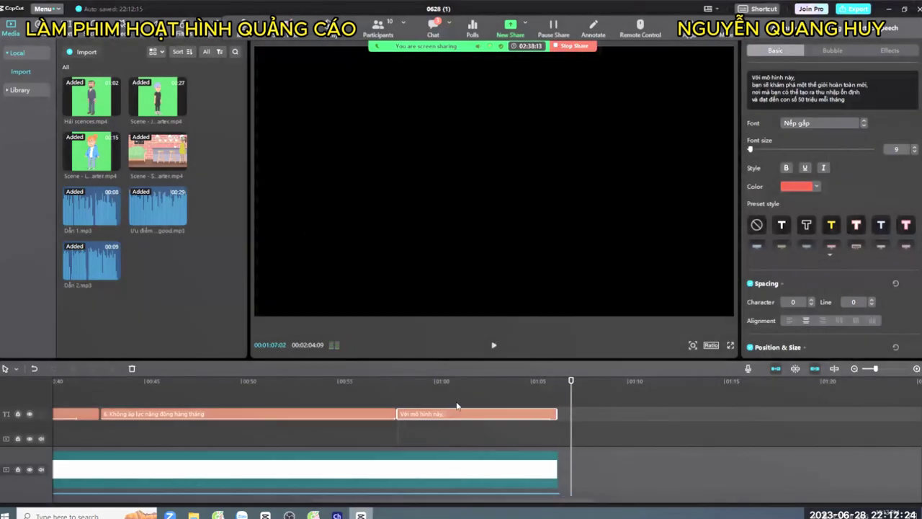
scroll(542, 412, down, 1)
key(alt+Tab)
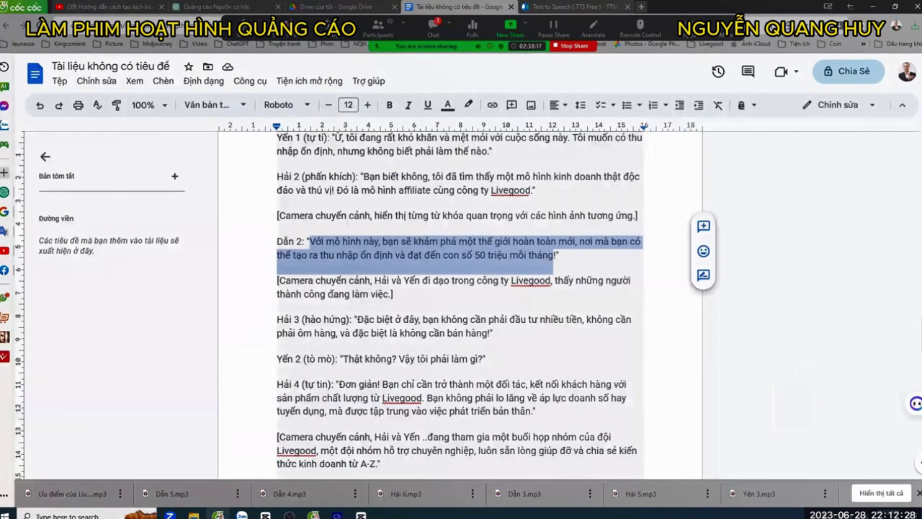
click(330, 294)
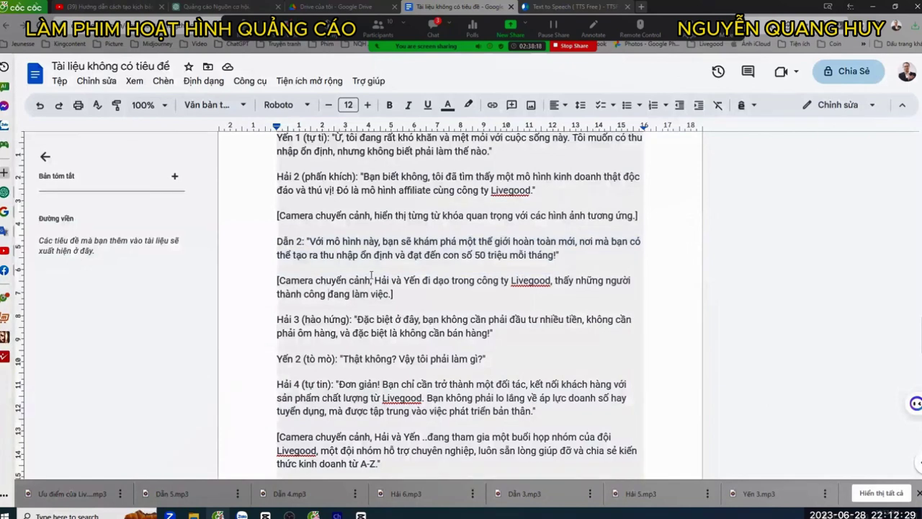
drag(371, 279, 487, 281)
drag(341, 281, 501, 281)
drag(315, 280, 533, 282)
scroll(420, 320, down, 3)
drag(303, 222, 412, 239)
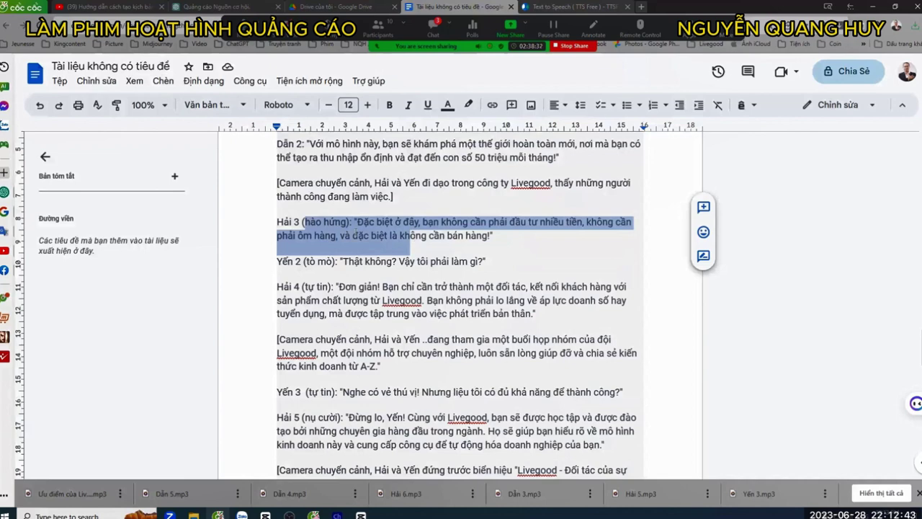
- Switch to CapCut, import the Livegood videos, and place "video gioi thieu ve Livegood ban long tieng chuan ko dt.mp4" after the white background
click(193, 515)
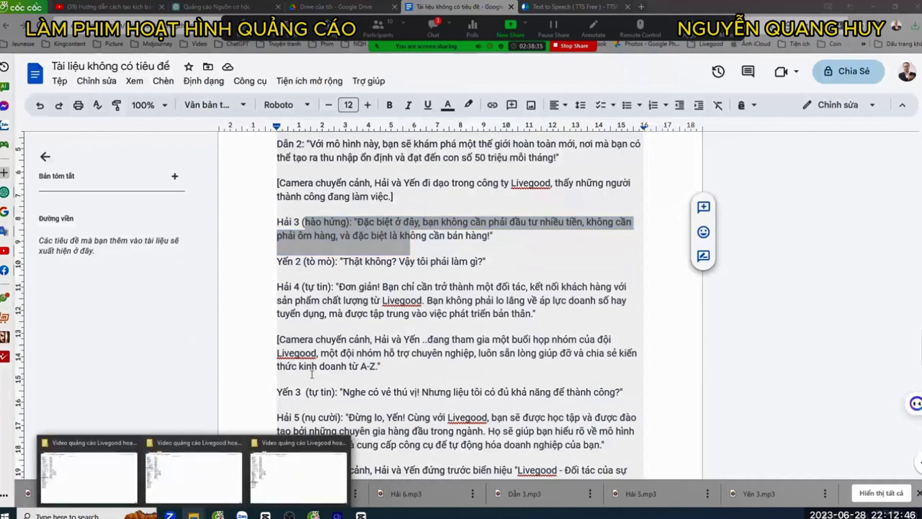
click(360, 515)
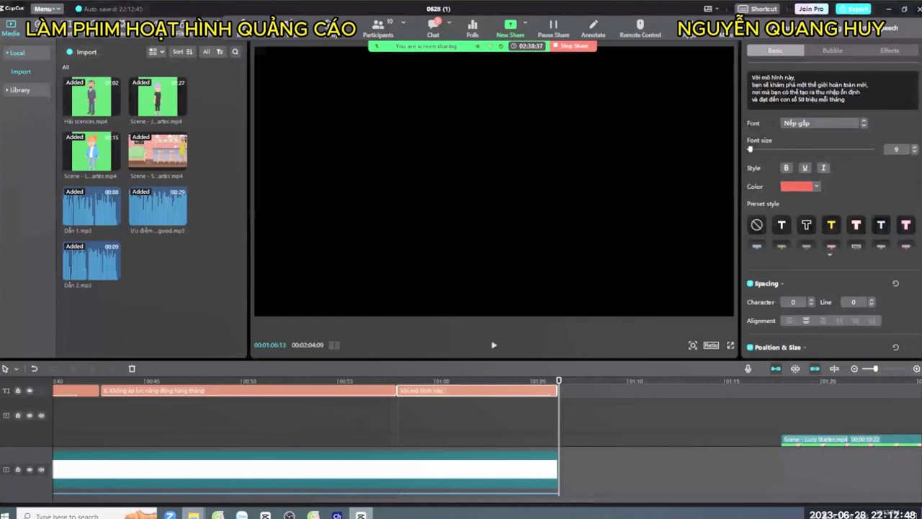
click(82, 54)
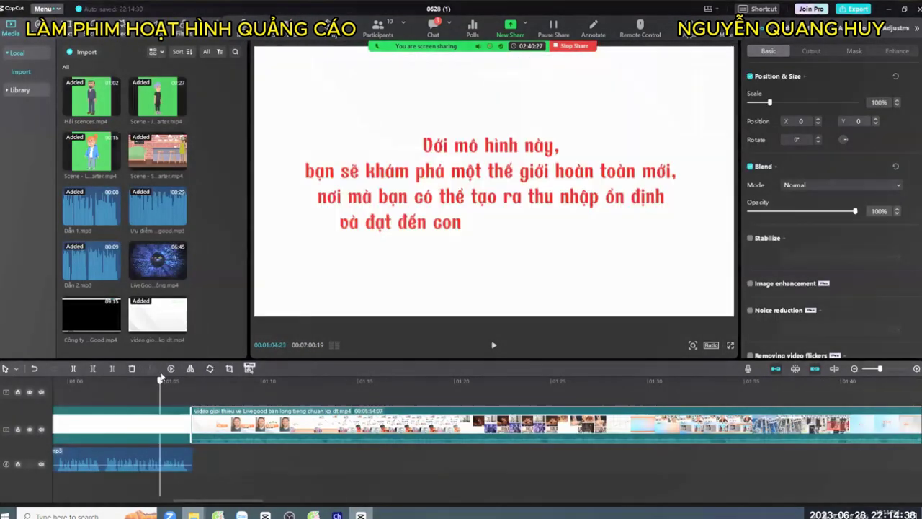
- Split the Livegood introduction video about 13 seconds after its start and delete the opening part
drag(241, 374, 439, 383)
click(72, 369)
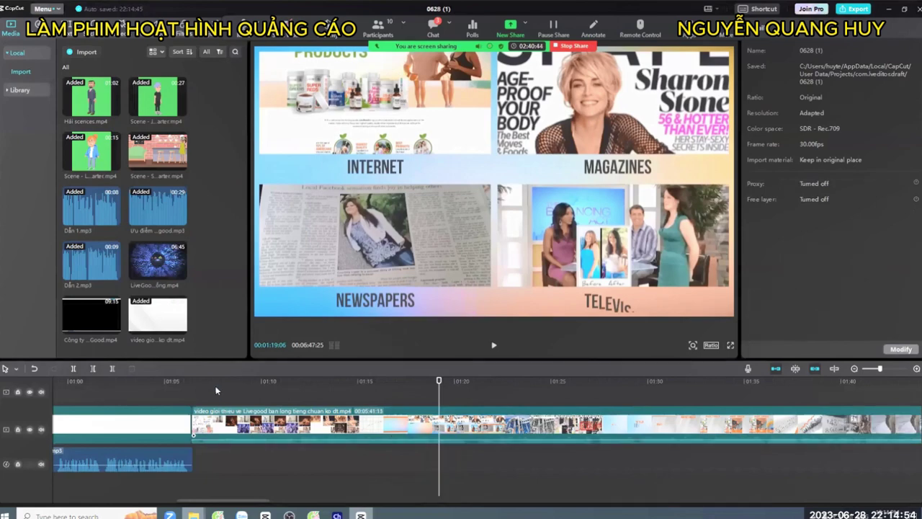
key(Delete)
- Split the Livegood introduction video at 00:01:21:08 and delete everything after the cut
click(202, 382)
drag(201, 382, 479, 392)
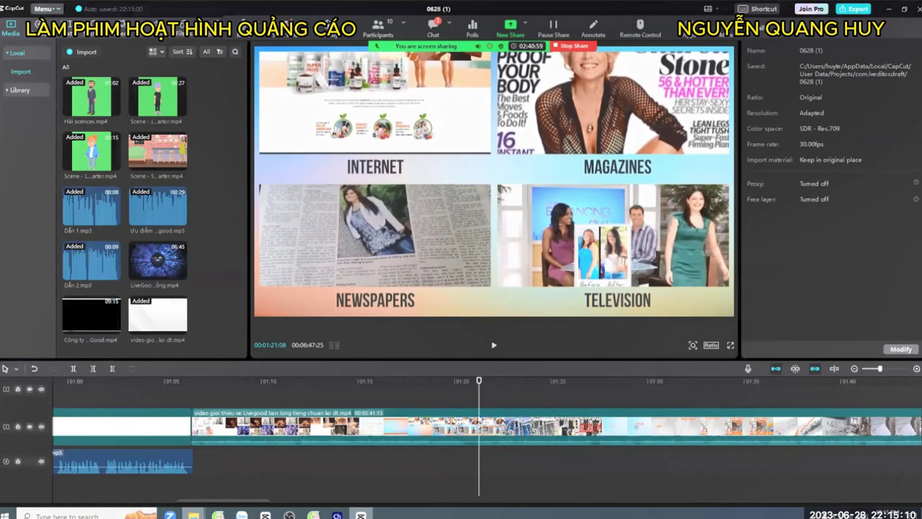
click(75, 369)
click(540, 425)
key(Delete)
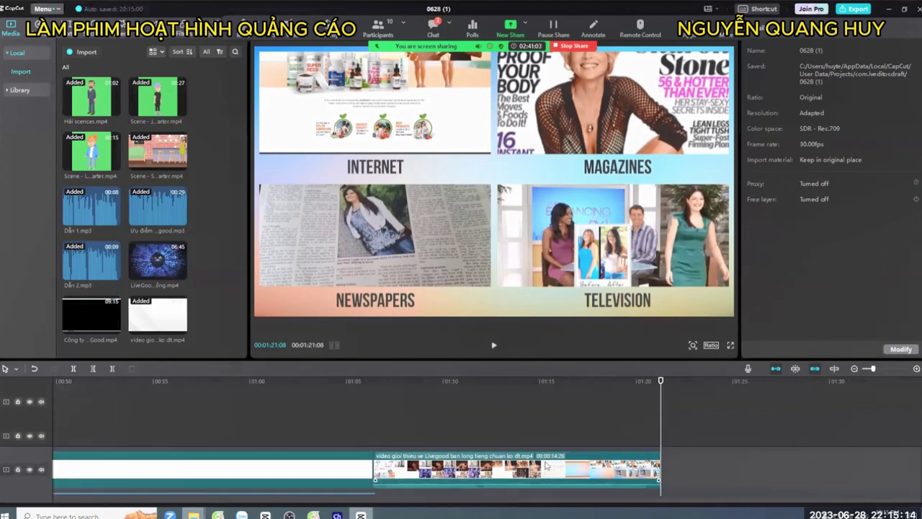
- Trim the end of the "Dẫn 2.mp3" narration slightly so it ends together with the last caption
mouse_move(577, 502)
mouse_down()
mouse_move(63, 506)
mouse_move(576, 502)
mouse_up()
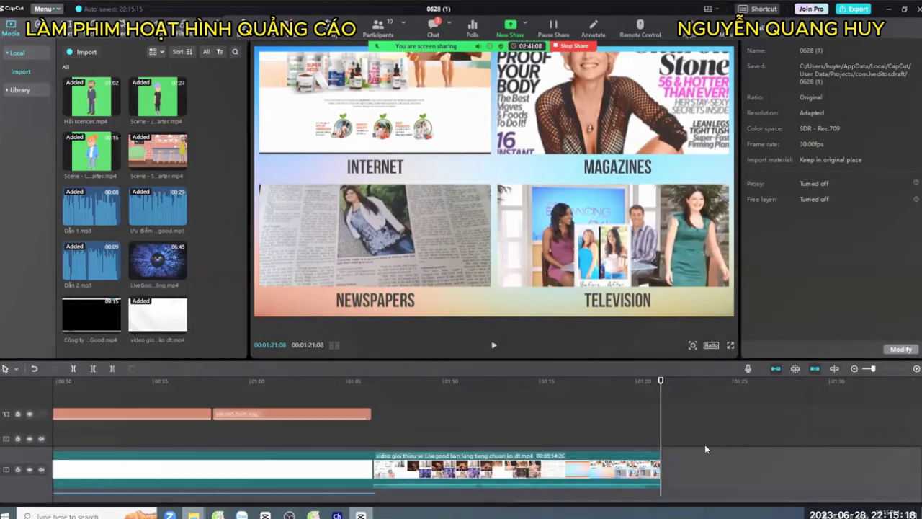
scroll(696, 458, down, 1)
scroll(697, 458, left, 10)
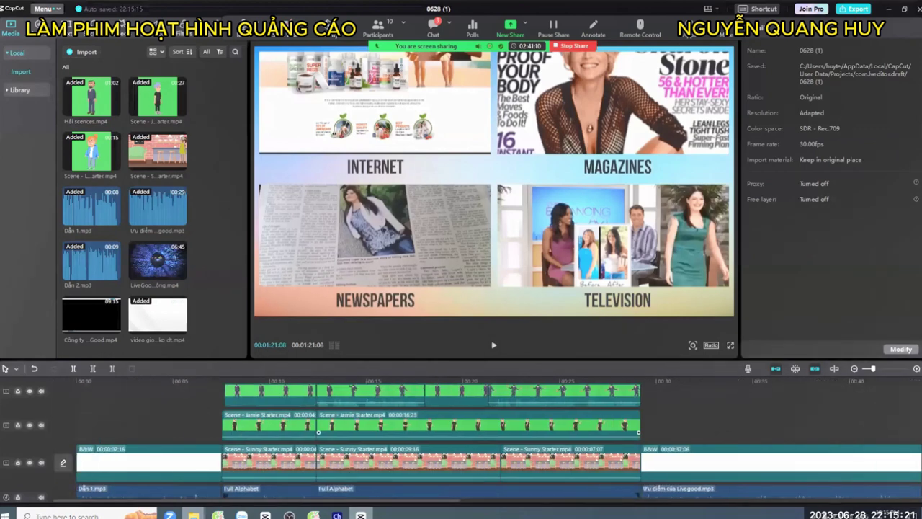
scroll(461, 439, right, 10)
scroll(494, 407, up, 2)
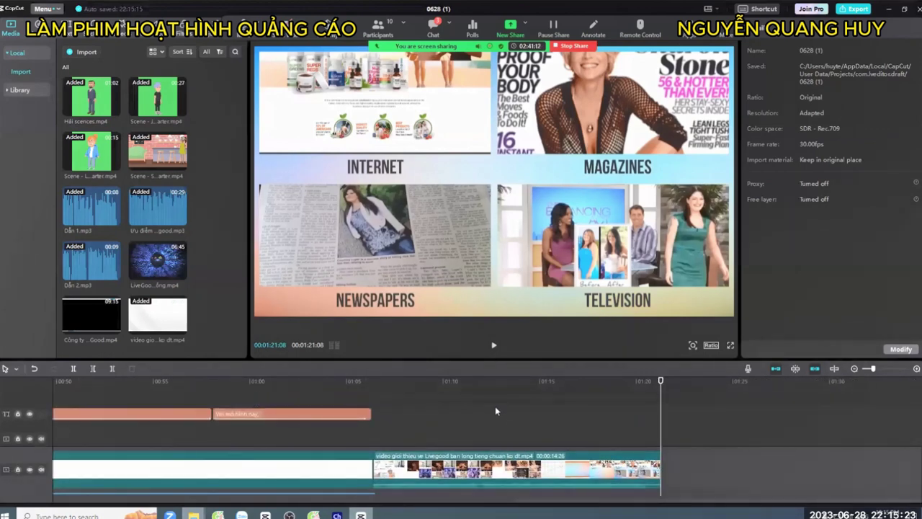
scroll(495, 407, down, 3)
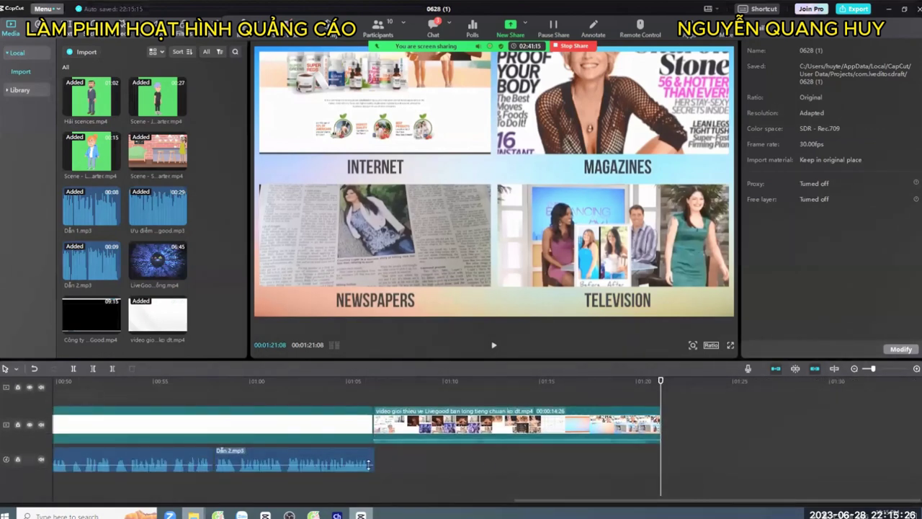
click(369, 459)
click(398, 432)
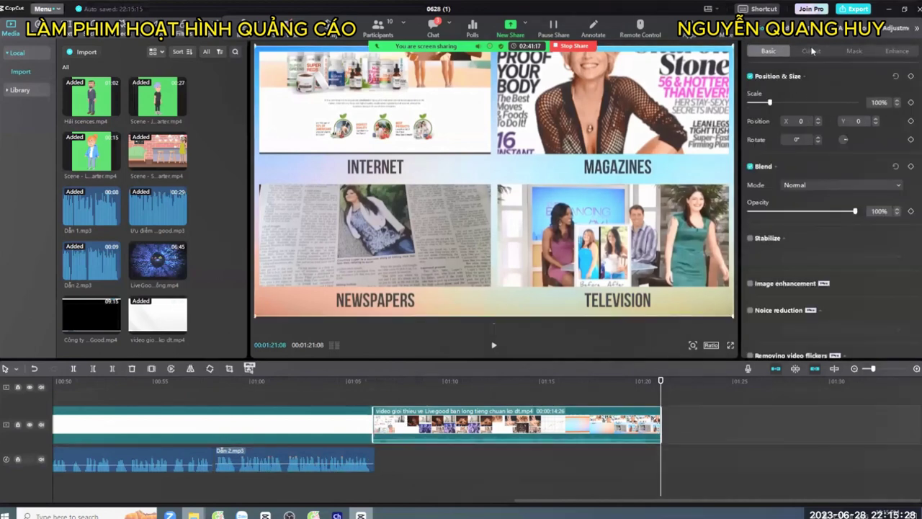
click(363, 461)
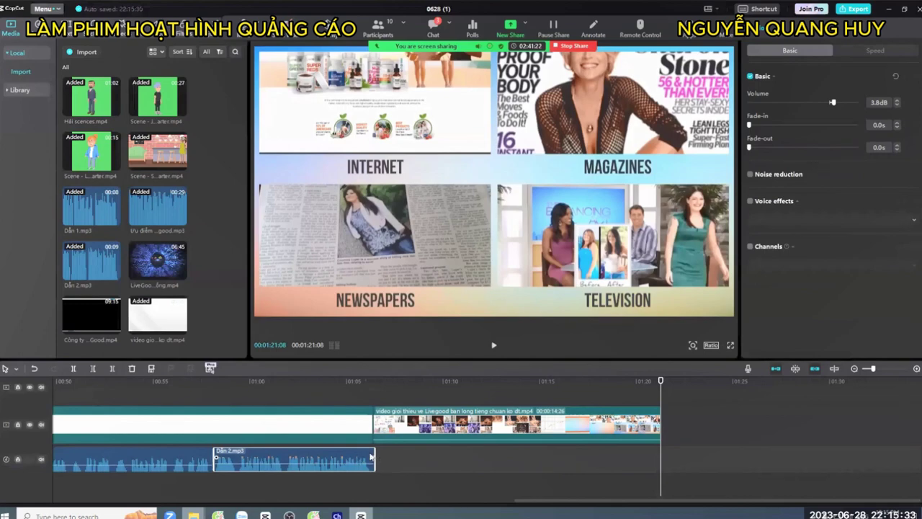
mouse_move(373, 452)
mouse_down()
mouse_move(384, 453)
mouse_move(371, 454)
mouse_up()
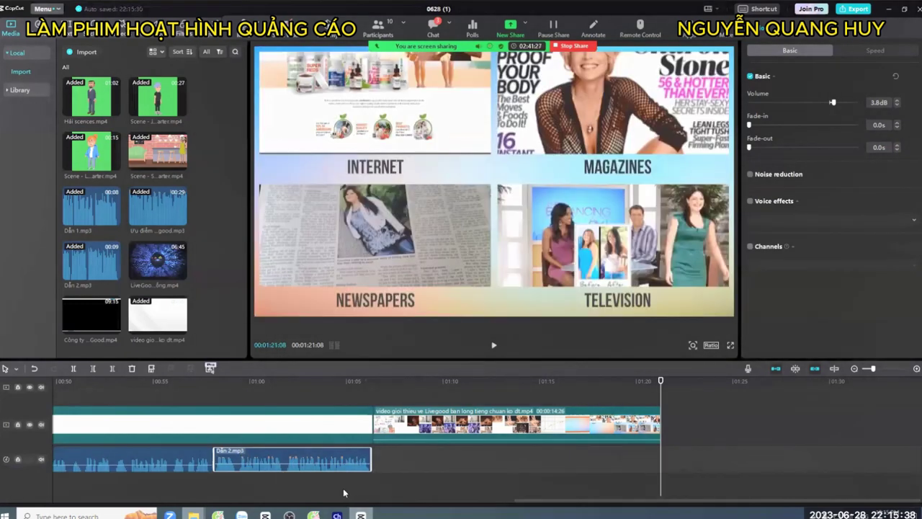
- Copy the "Full Alphabet" music from the café scene and lay the copies end to end beneath the white-background narration
drag(505, 502, 205, 509)
click(275, 458)
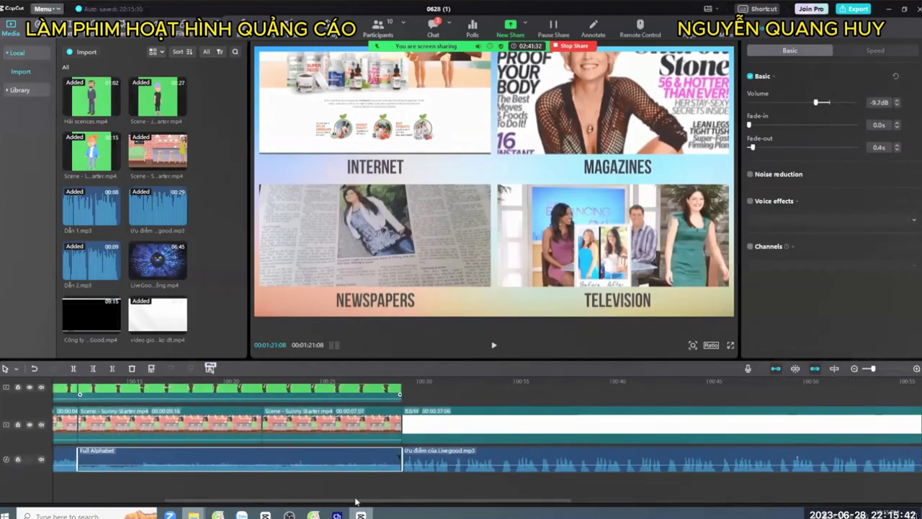
drag(355, 501, 489, 491)
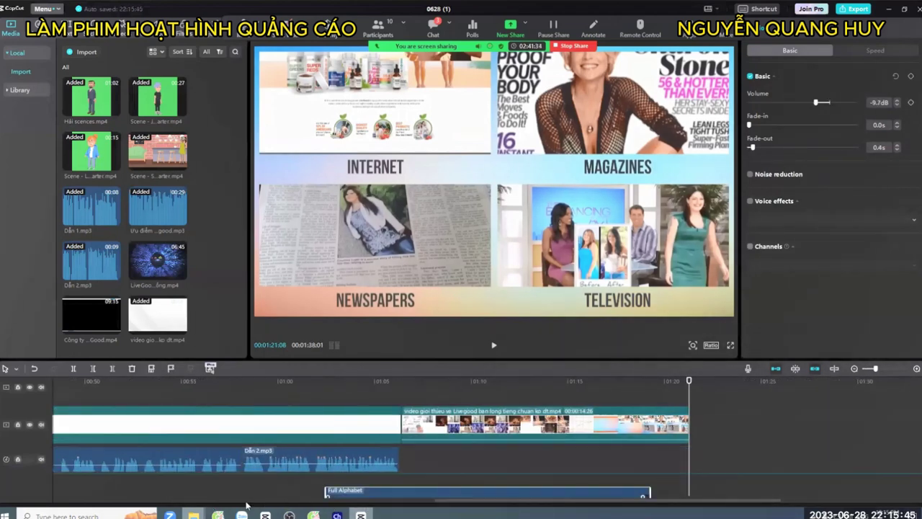
drag(246, 504, 237, 487)
drag(540, 487, 629, 469)
drag(609, 502, 720, 502)
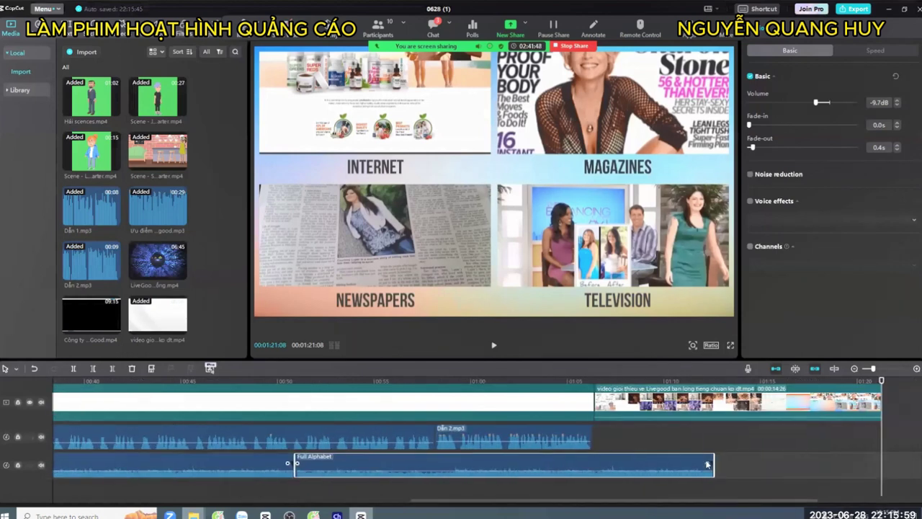
- Trim the white background's end to 00:01:06:08 and split the "Full Alphabet" music at the same time
click(594, 382)
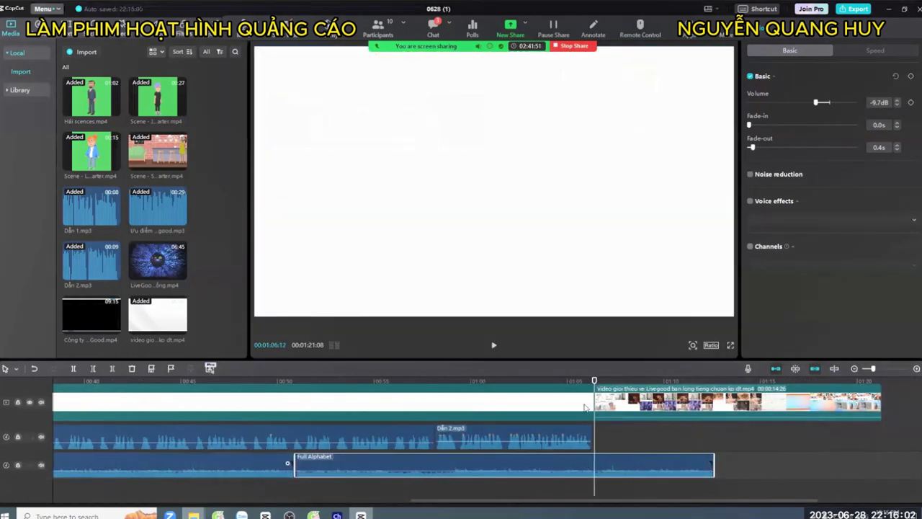
drag(594, 381, 592, 384)
click(589, 402)
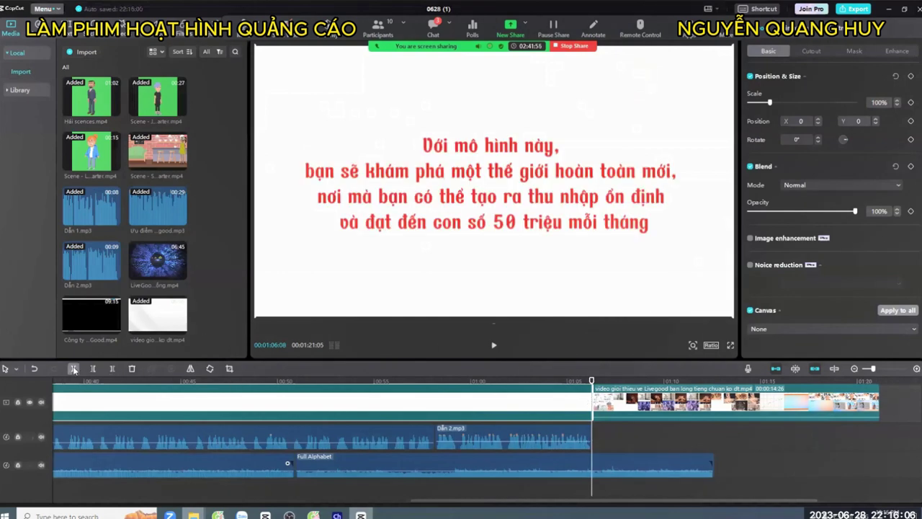
click(581, 470)
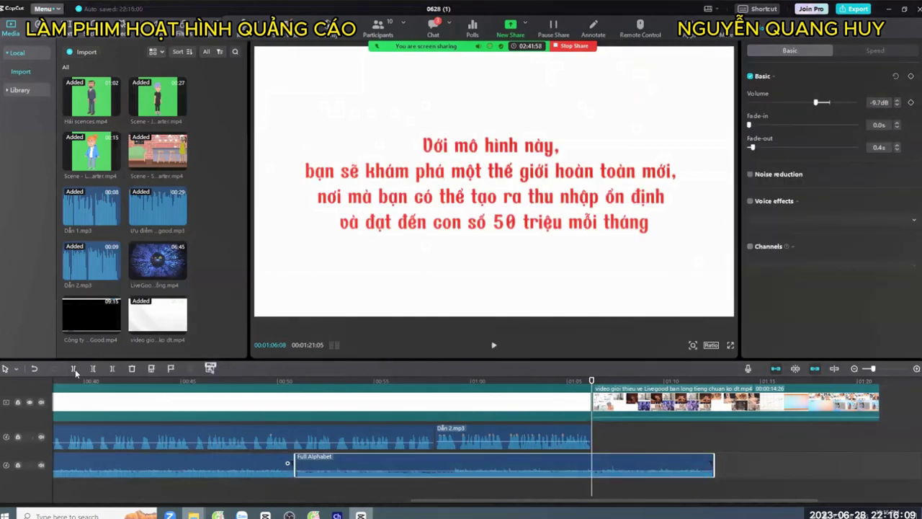
click(72, 369)
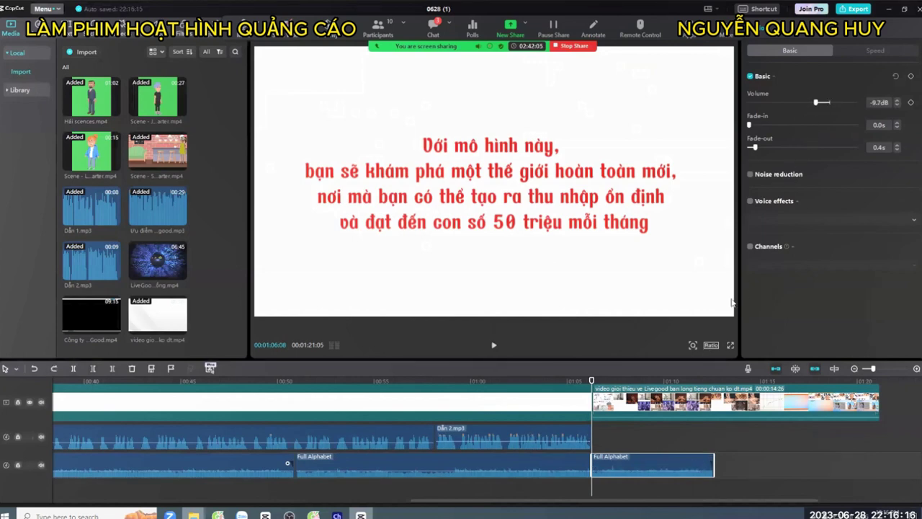
- Add "Hải scences.mp4" to the timeline at 00:01:06:08 and move it to the track above the Livegood introduction video
scroll(616, 425, up, 3)
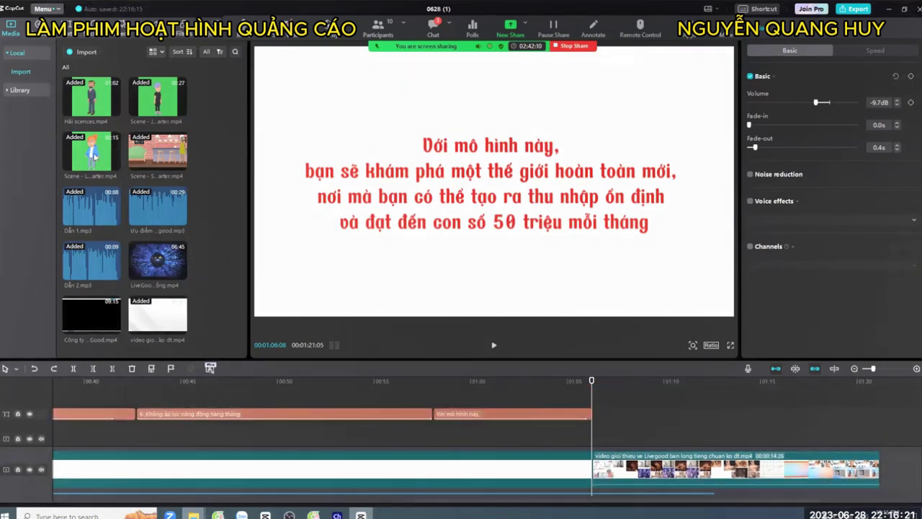
click(113, 110)
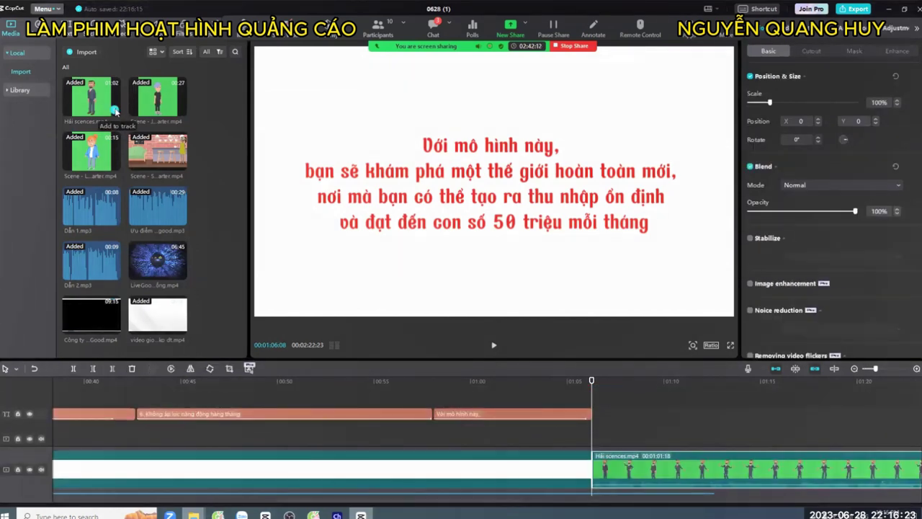
scroll(663, 431, down, 3)
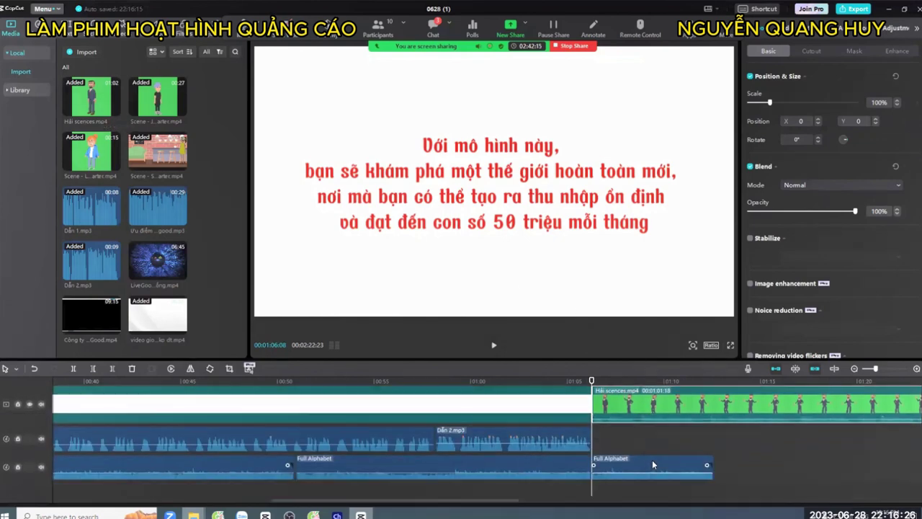
drag(650, 452, 655, 408)
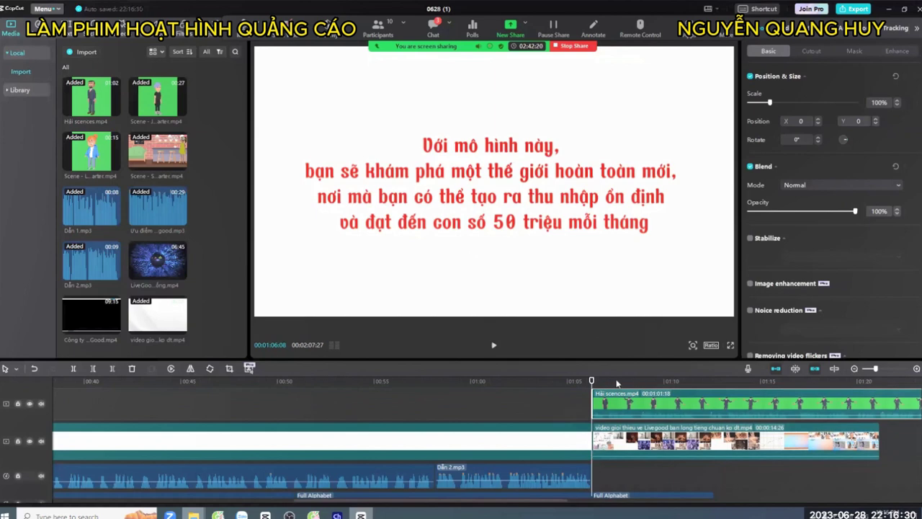
- Preview the character's movements over the Livegood video and slide the "Hải scences.mp4" clip earlier, near the start of "Dẫn 2.mp3"
key(space)
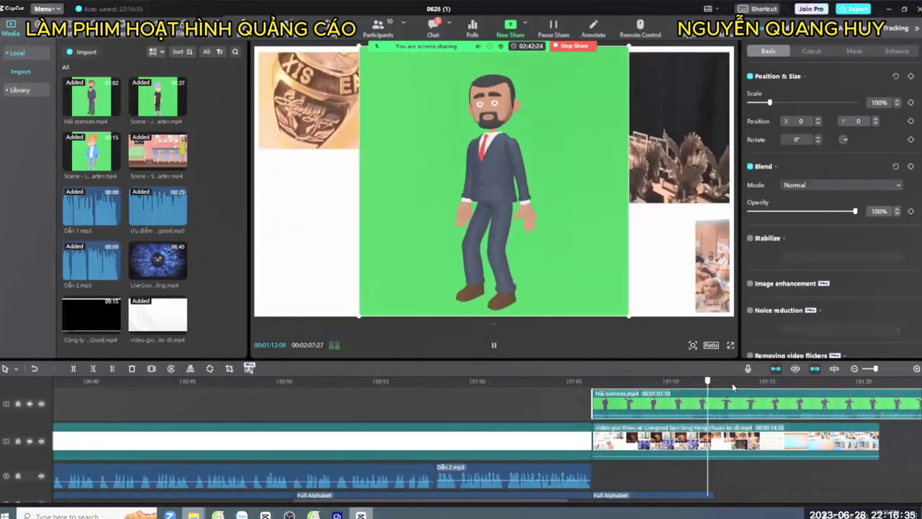
click(785, 382)
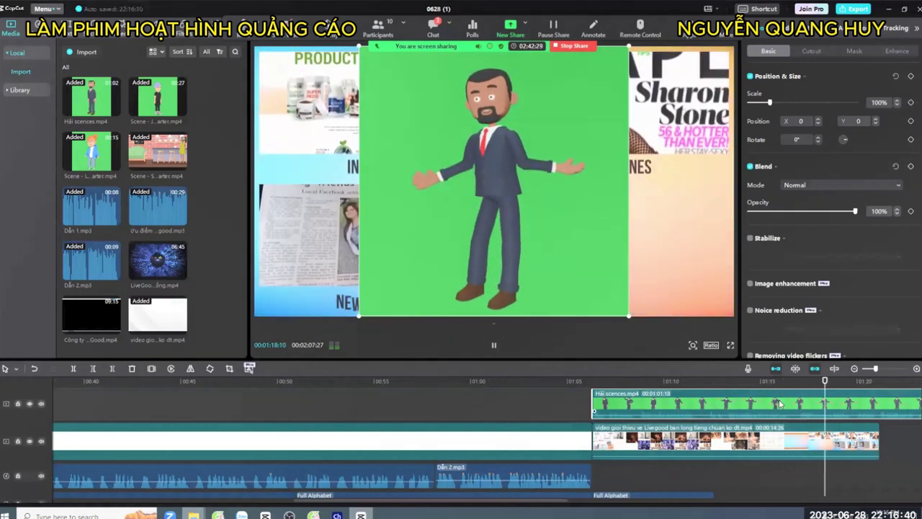
drag(716, 407, 555, 406)
click(698, 386)
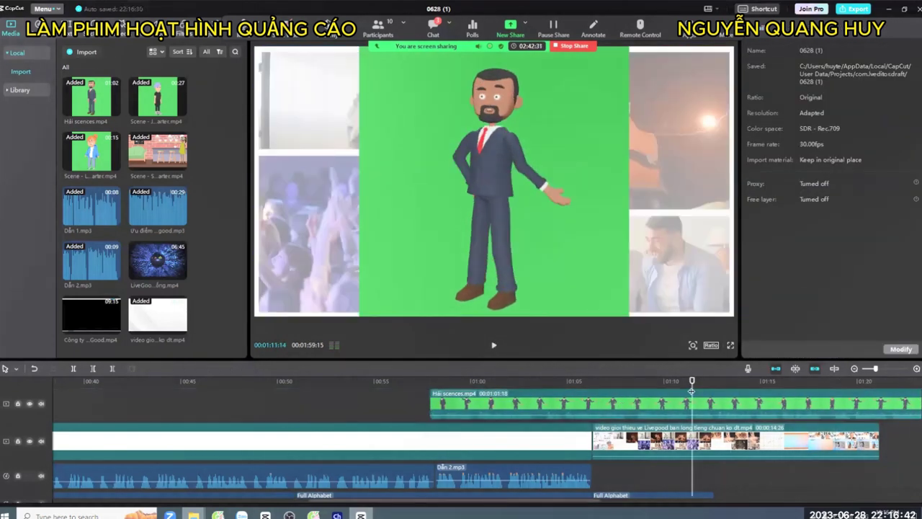
- Split the "Hải scences.mp4" clip at 00:01:11:15 and delete the part before the cut
click(694, 390)
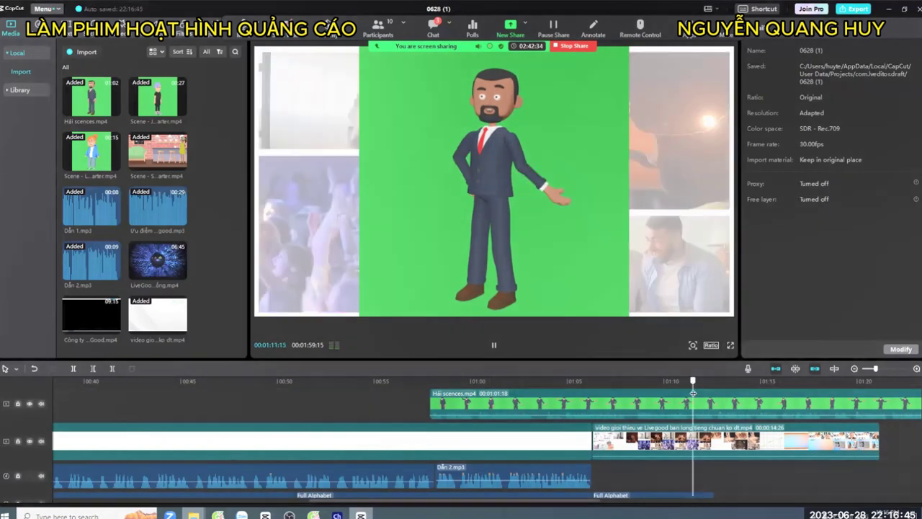
click(685, 397)
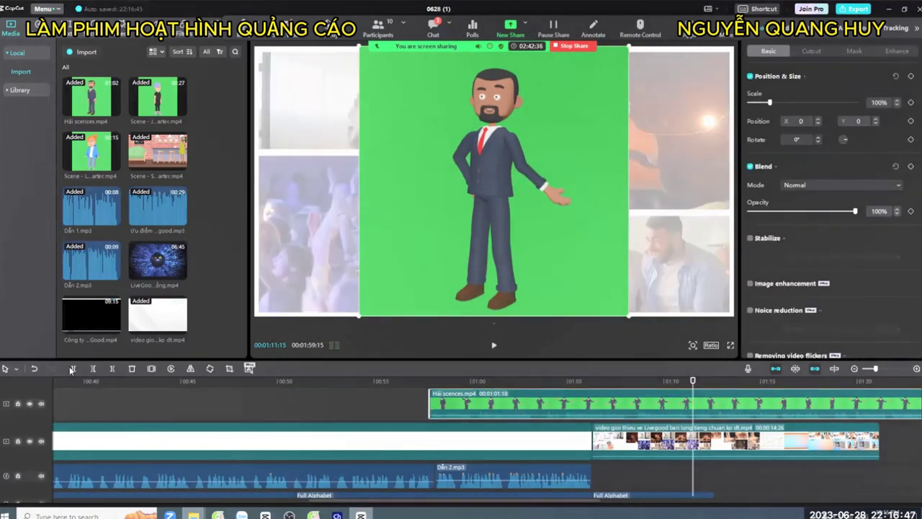
click(71, 370)
click(548, 403)
key(Delete)
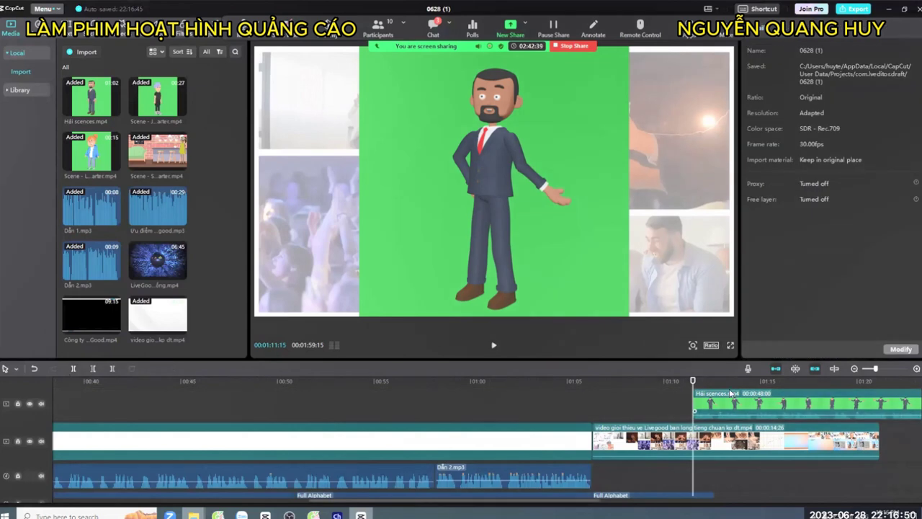
- Align the start of "Hải scences.mp4" with the Livegood introduction video, scale it to 136% and place it at X 835, Y -671
drag(730, 393, 631, 394)
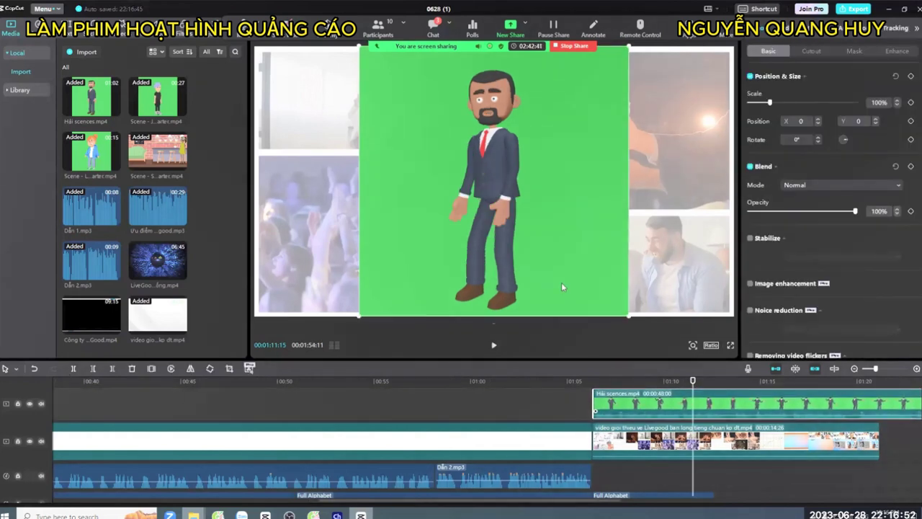
drag(545, 165, 589, 250)
scroll(588, 250, up, 3)
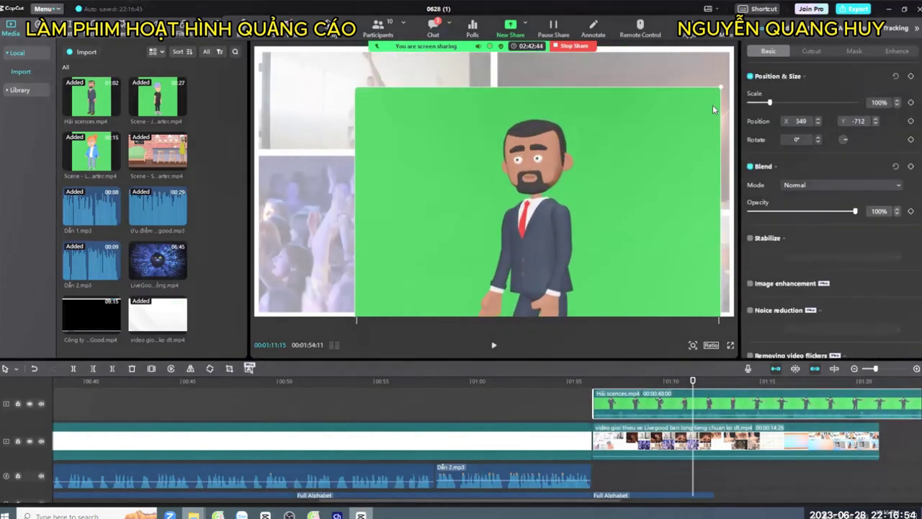
drag(613, 174, 657, 168)
scroll(652, 167, up, 2)
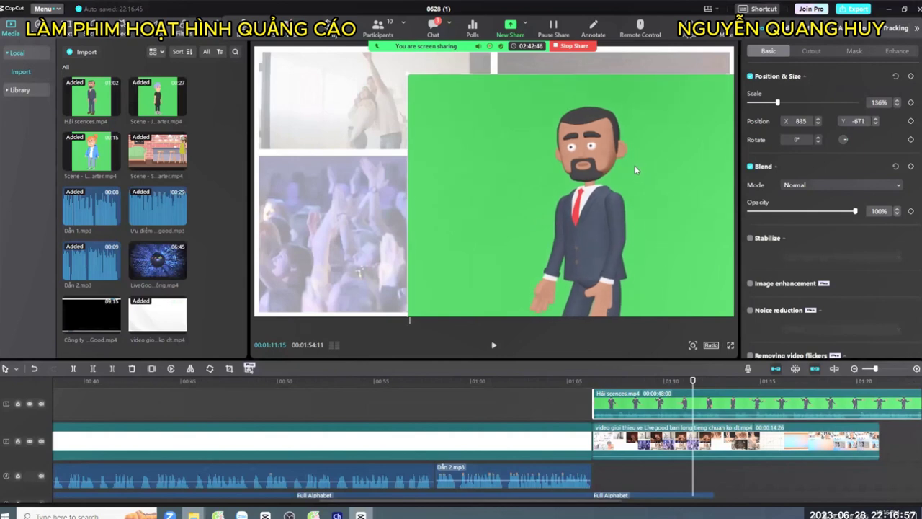
- Remove the character's green background with Chroma key at strength 8, and move the character slightly down and left in the frame
click(810, 51)
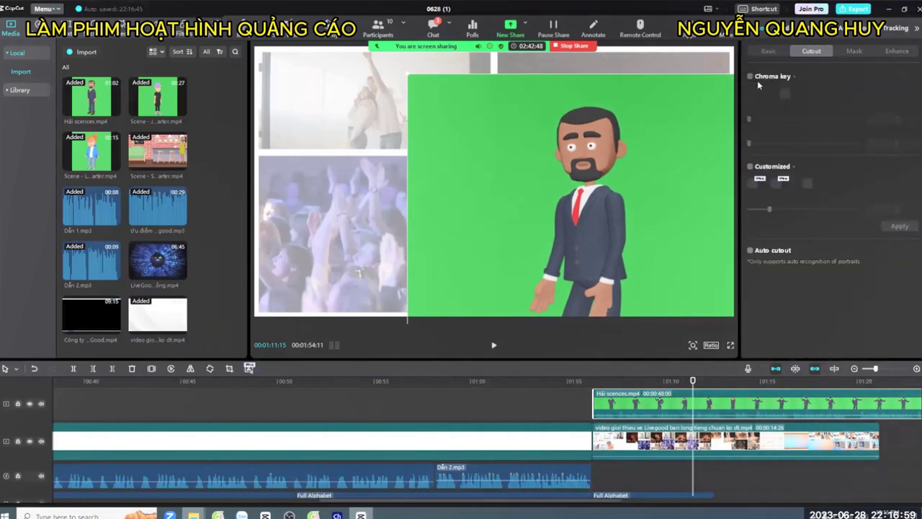
click(785, 93)
click(699, 134)
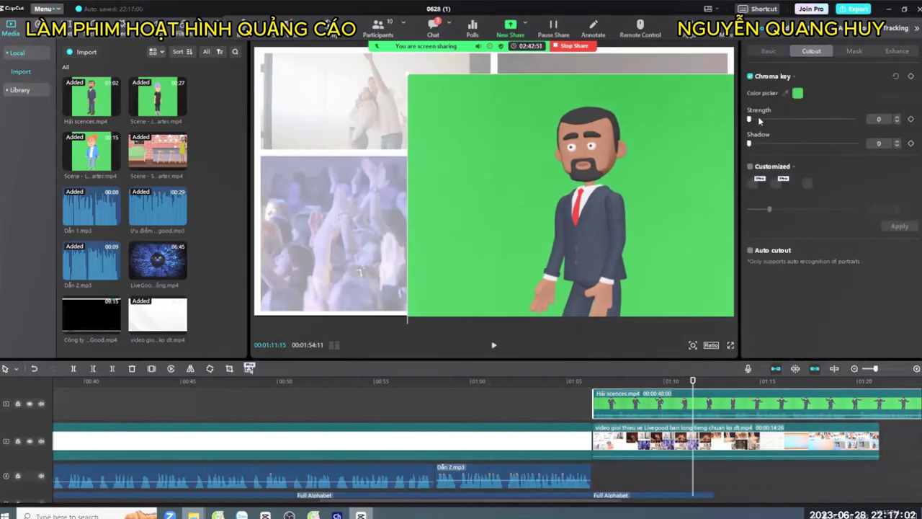
drag(747, 118, 758, 120)
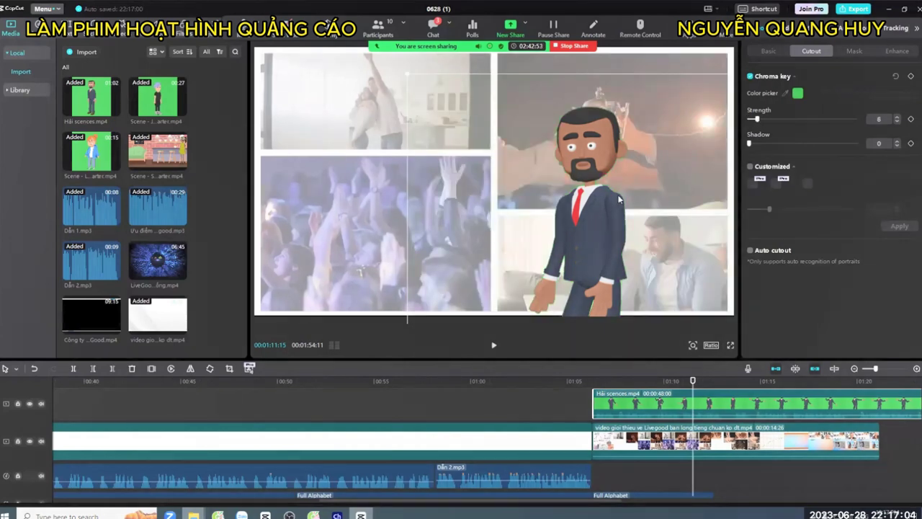
drag(618, 199, 606, 214)
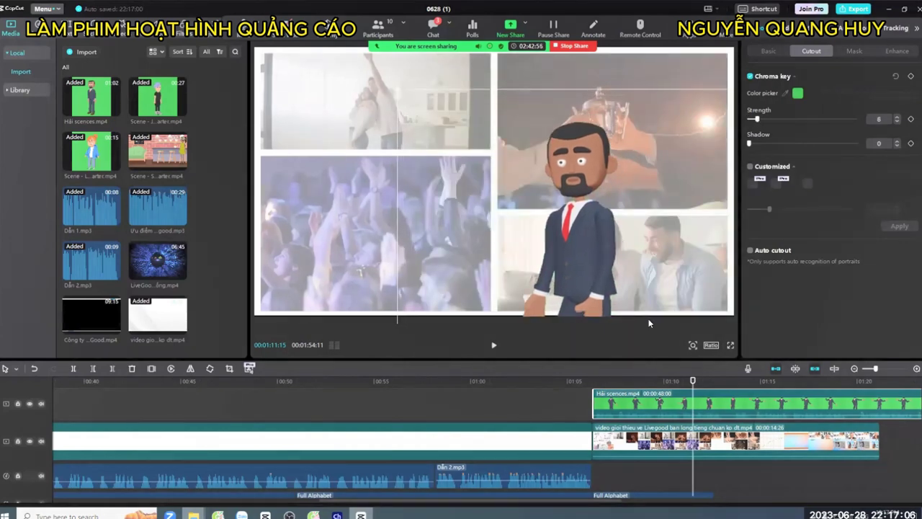
- Preview the keyed character over the Livegood video from 00:01:06:17, and at 00:01:13:05 shift it further left and enlarge it slightly
click(598, 385)
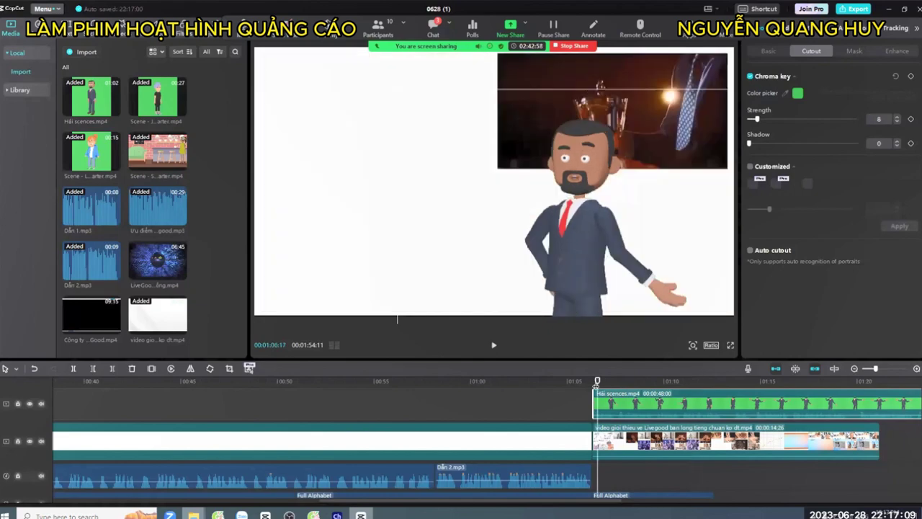
key(space)
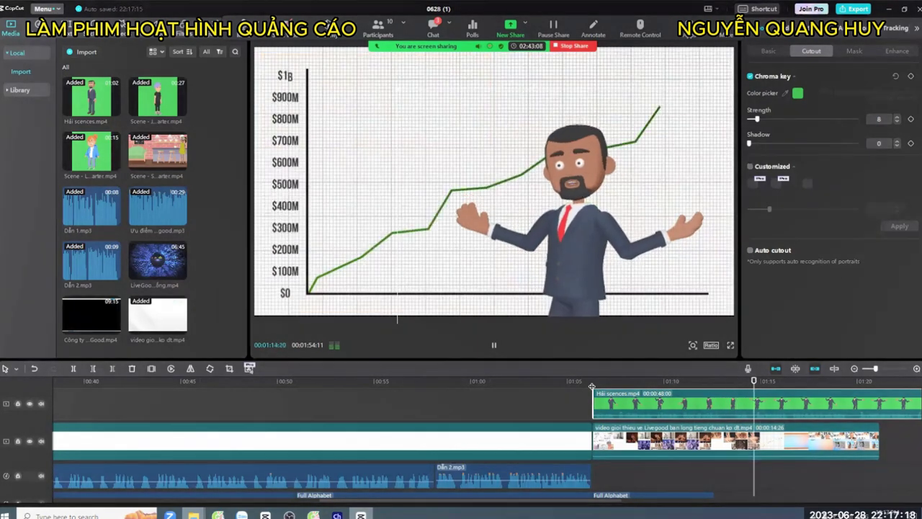
key(space)
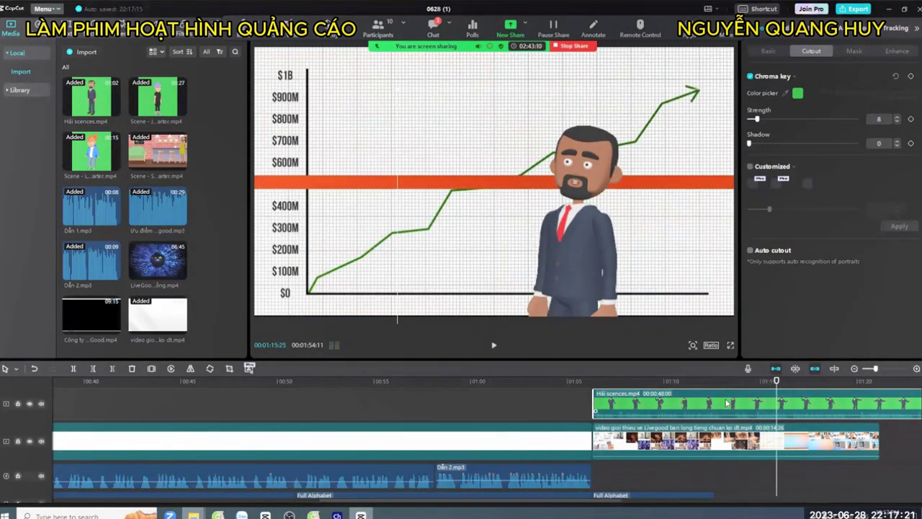
click(724, 382)
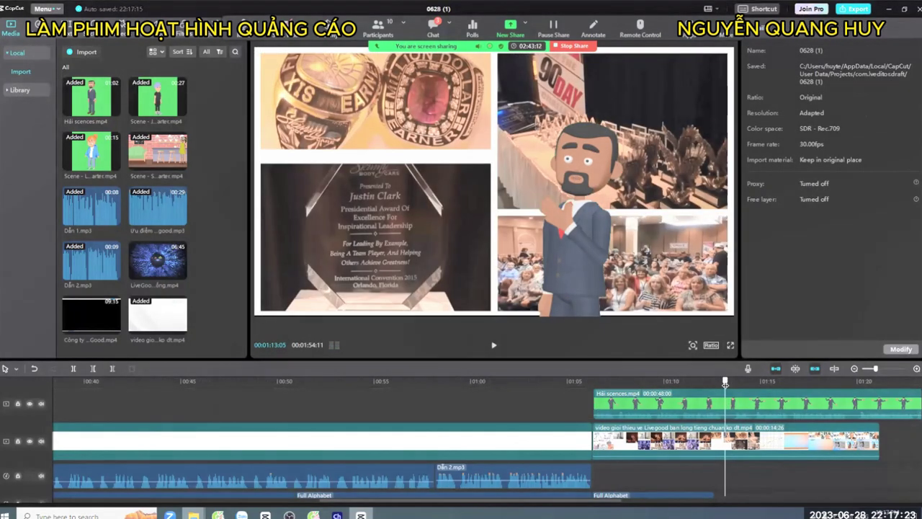
click(609, 227)
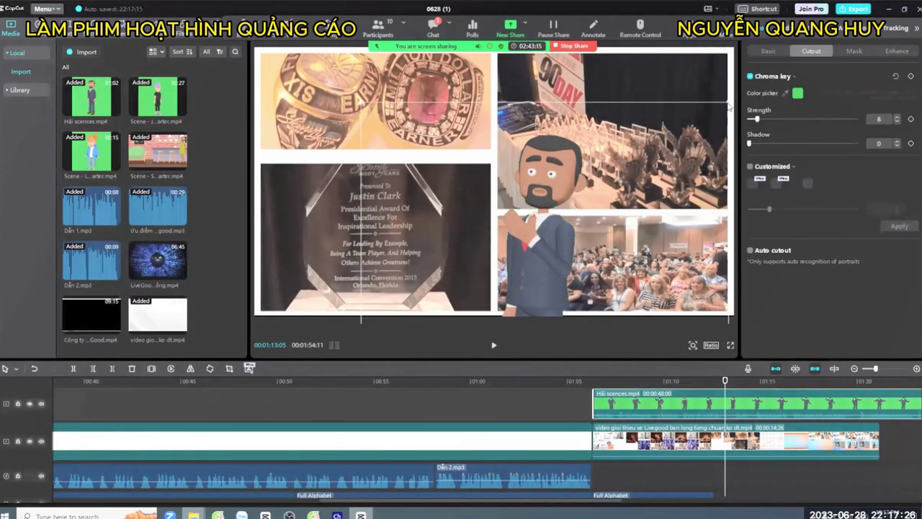
drag(728, 106, 614, 173)
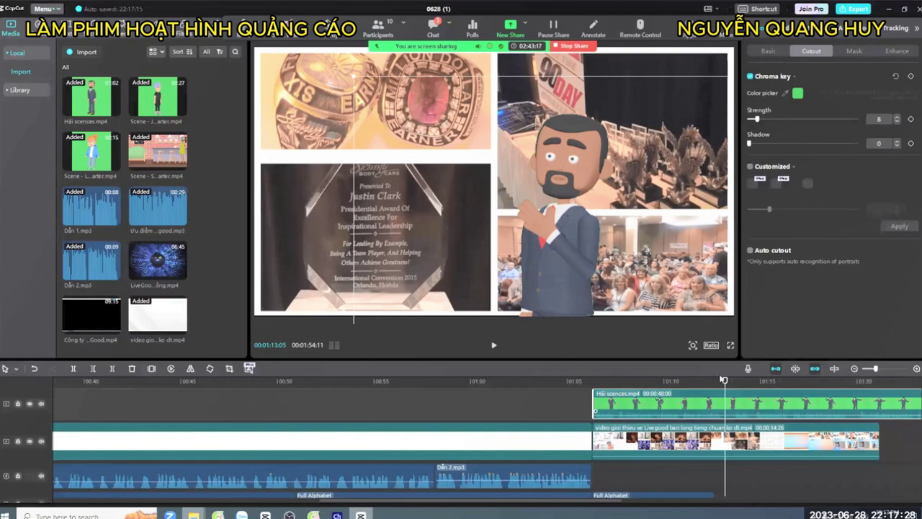
- Extend the last Full Alphabet music clip past the end of the Livegood presentation video
scroll(706, 478, down, 2)
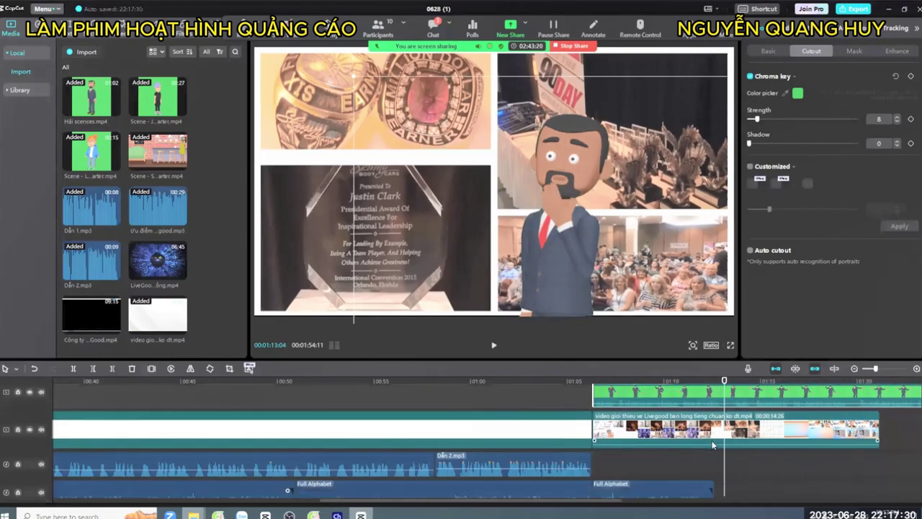
click(706, 479)
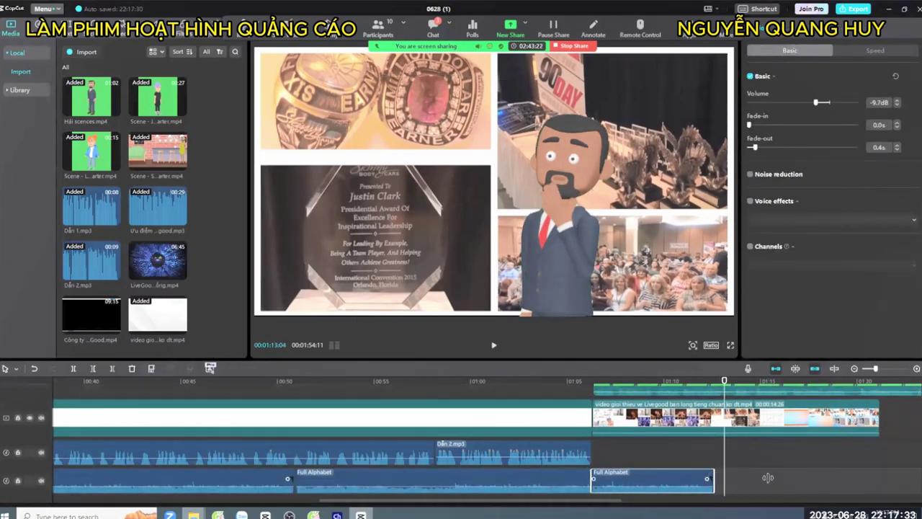
scroll(691, 454, right, 3)
scroll(612, 435, up, 2)
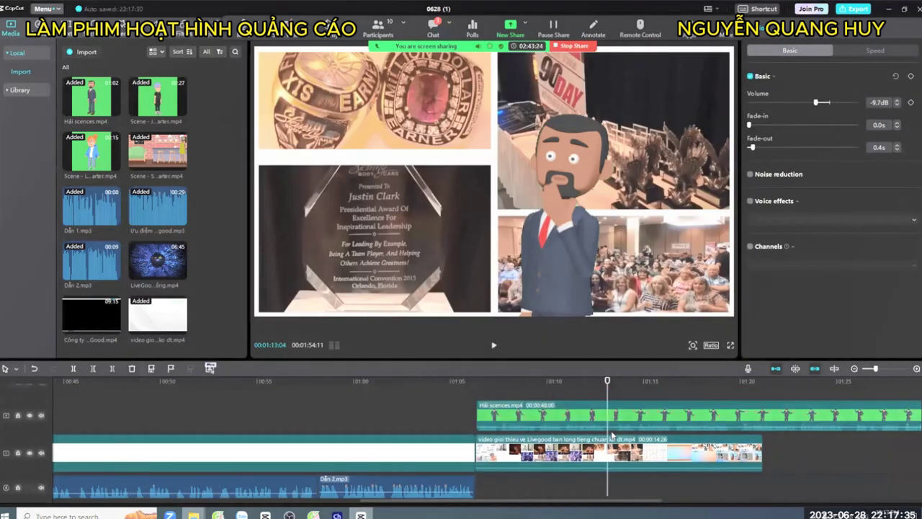
- Split the Hải scences.mp4 clip at 00:01:13:04
click(73, 369)
scroll(634, 435, down, 1)
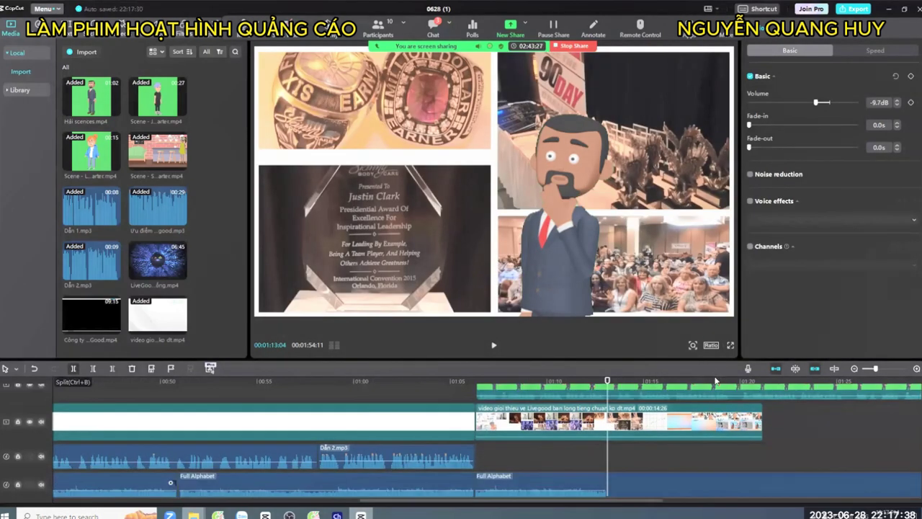
click(615, 393)
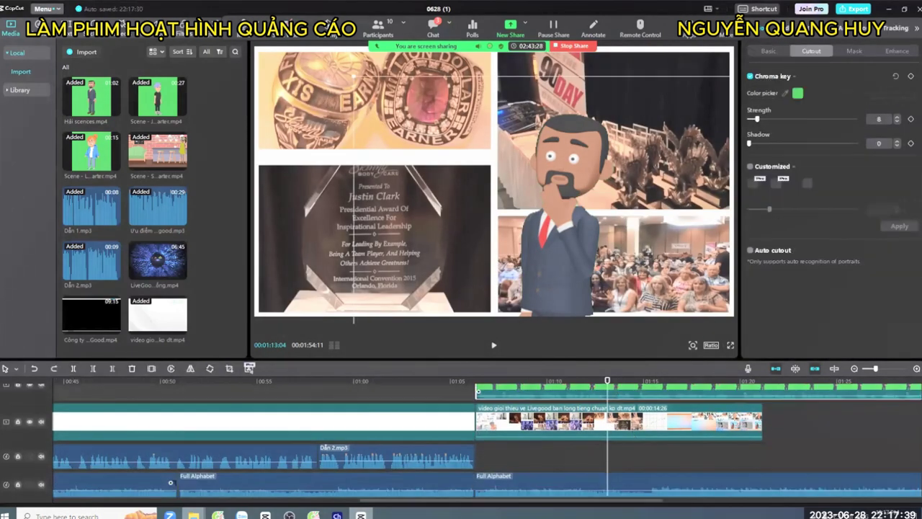
click(73, 368)
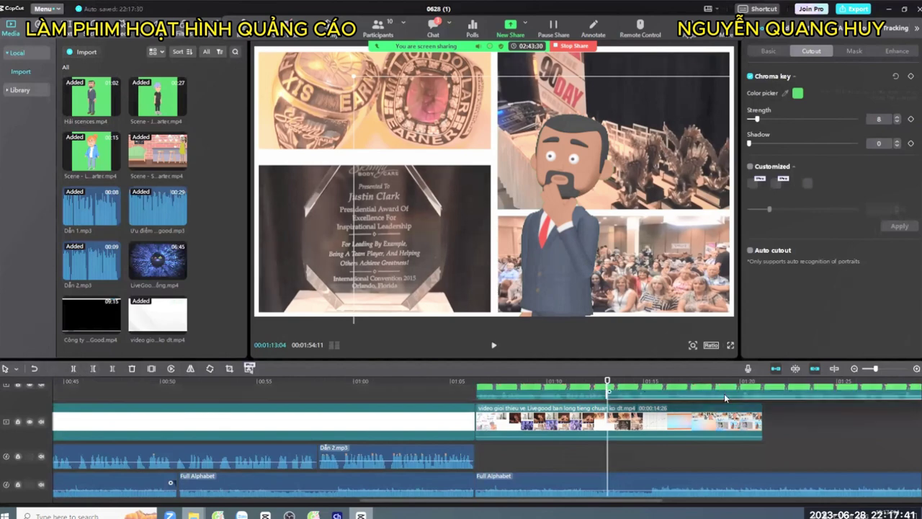
- Add the Scene - Lucy Starter clip on a track above the presentation video, starting right after the first Hải scences part
click(114, 165)
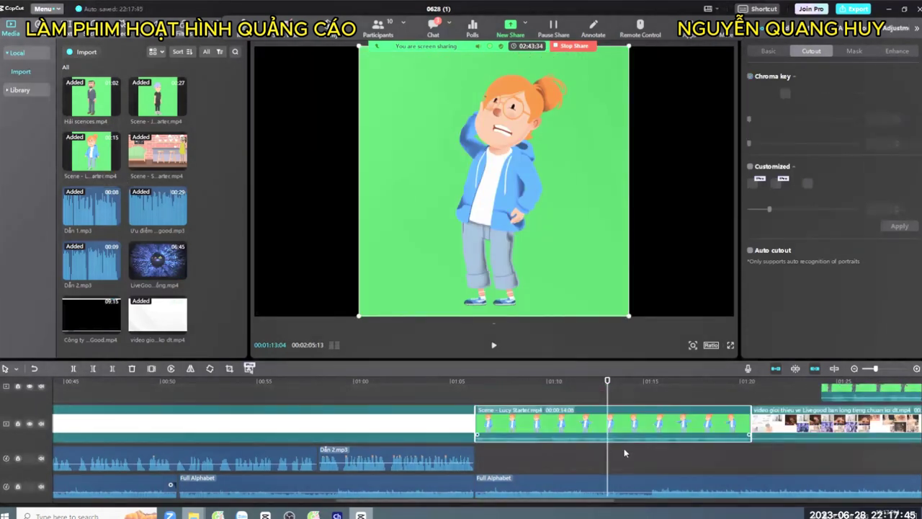
drag(607, 414, 682, 389)
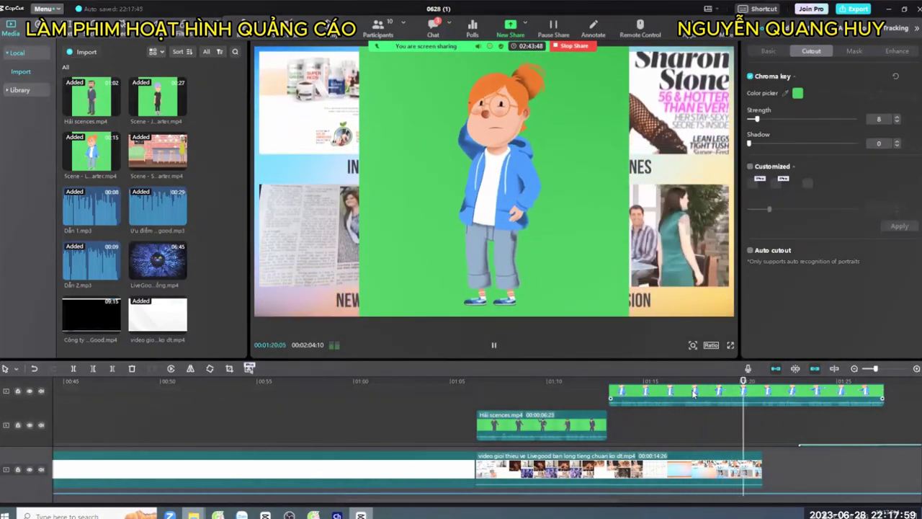
key(space)
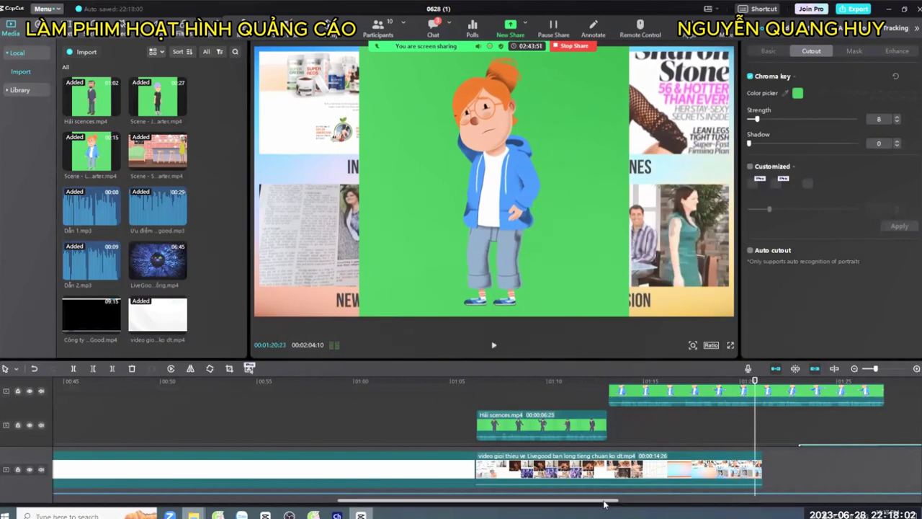
- Play back the café scene from about 00:12 and inspect its Scene - Lucy Starter clip's chroma key settings
drag(603, 504, 295, 503)
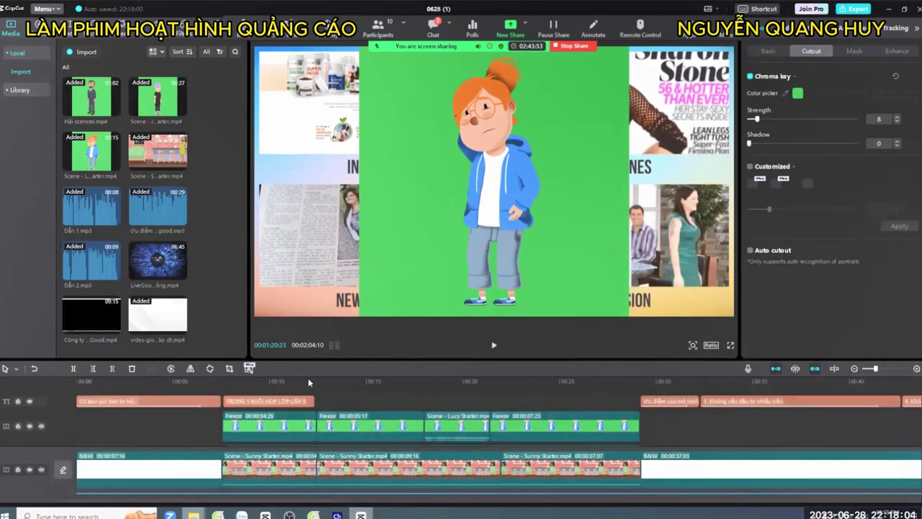
click(308, 382)
key(space)
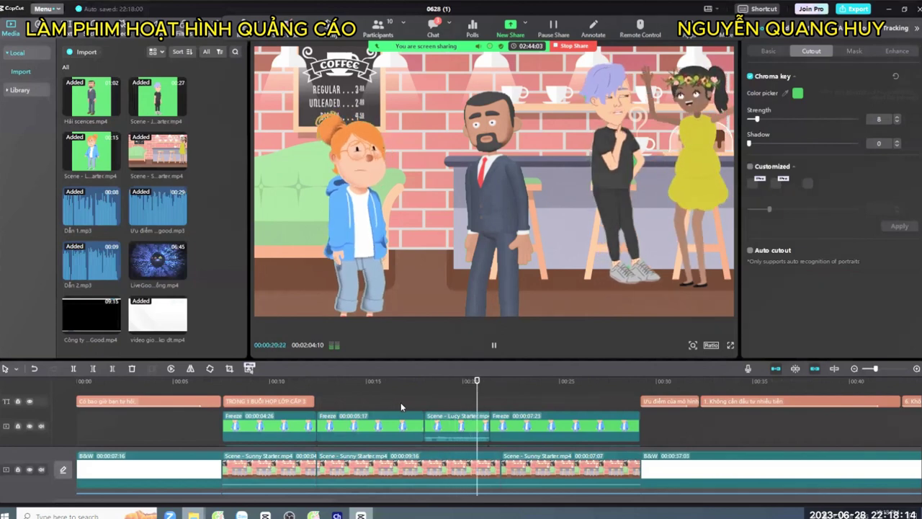
key(space)
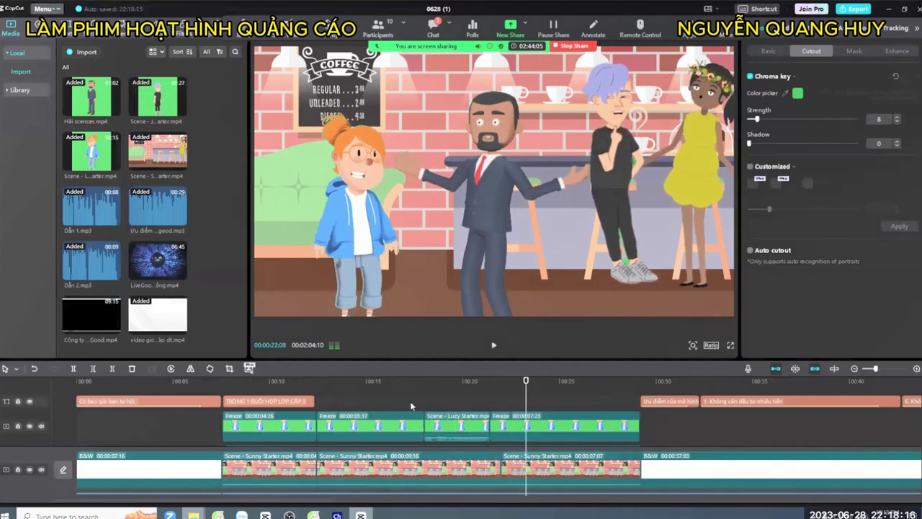
scroll(499, 430, down, 2)
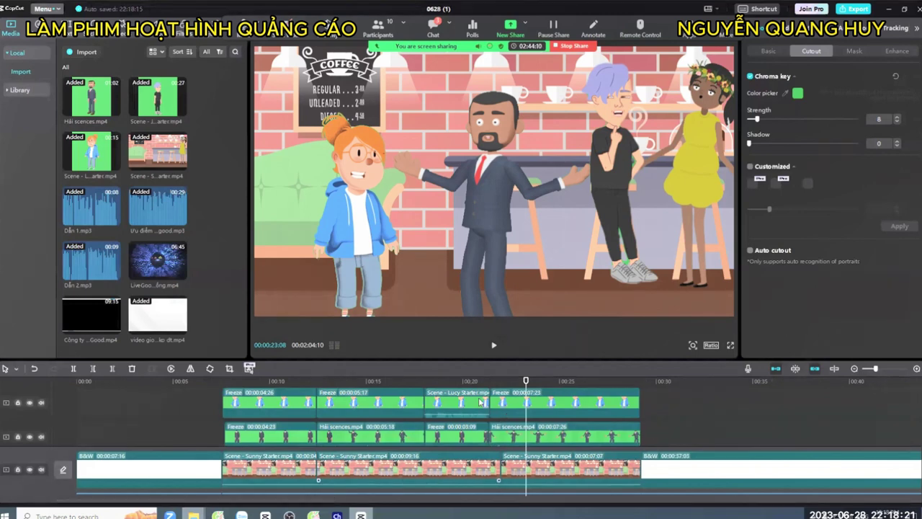
click(481, 401)
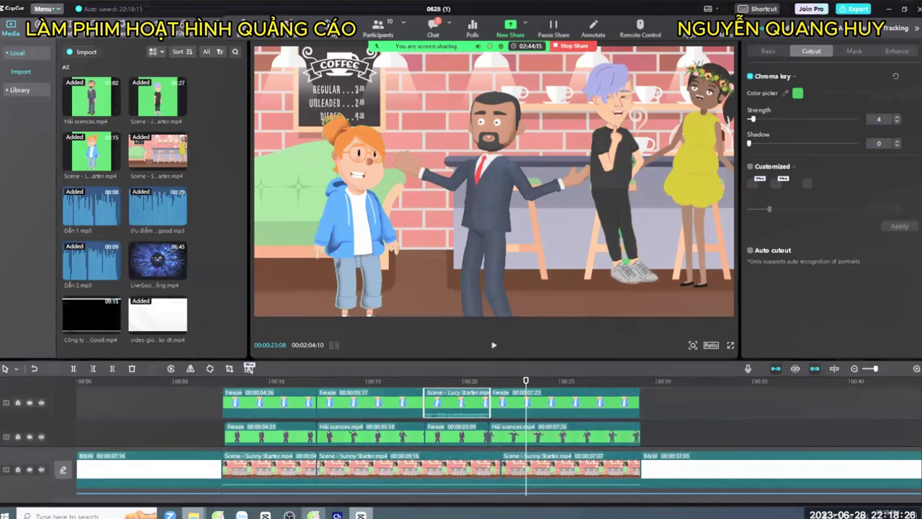
- Switch to the script in Google Docs, check the Yến 1 dialogue line, and return to CapCut
drag(313, 504, 415, 499)
key(alt+Tab)
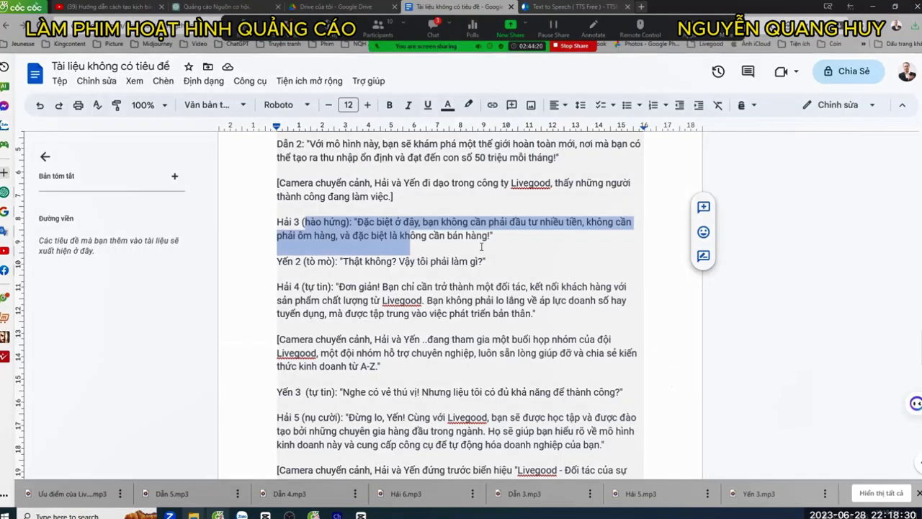
scroll(461, 324, up, 5)
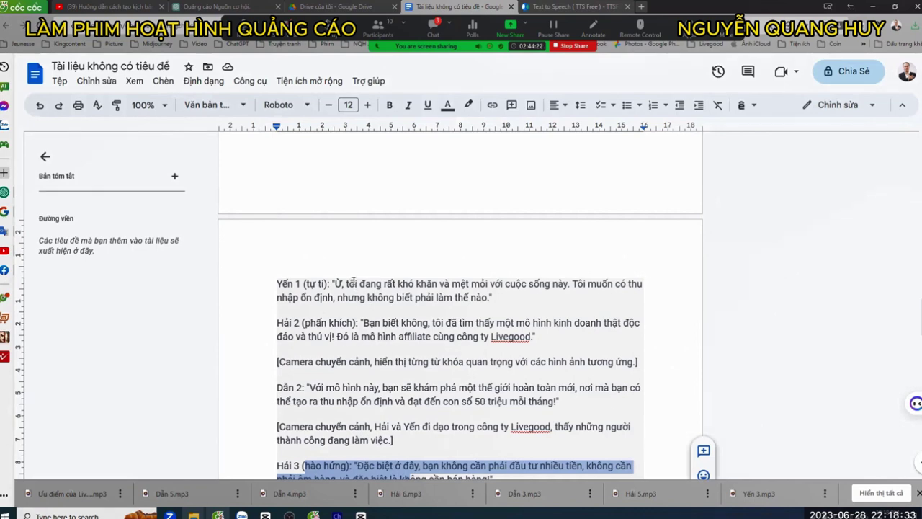
drag(349, 284, 455, 295)
key(alt+Tab)
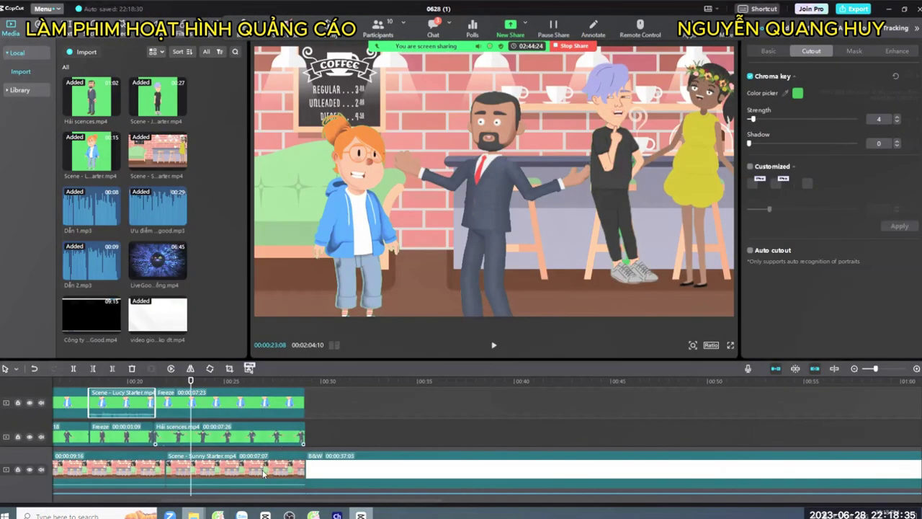
- Play the newly added Lucy Starter clip and split it at 00:01:20:22
drag(231, 499, 490, 501)
key(space)
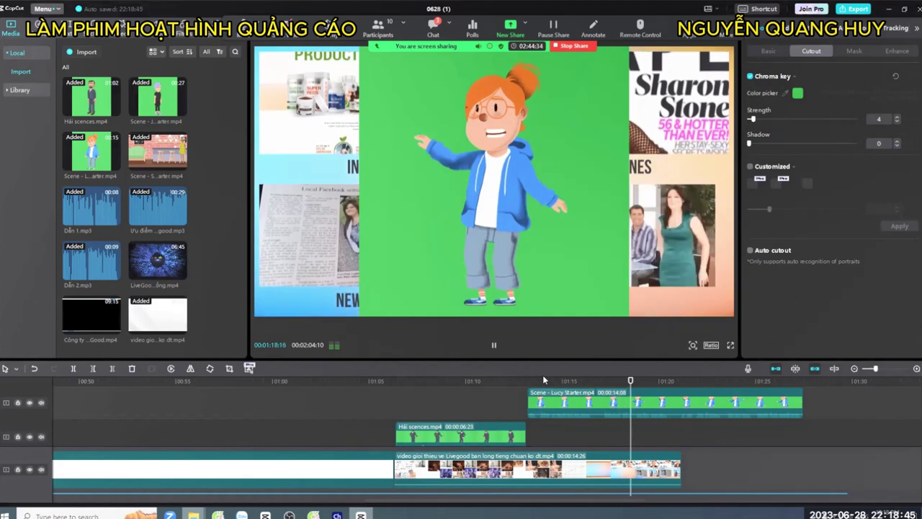
key(space)
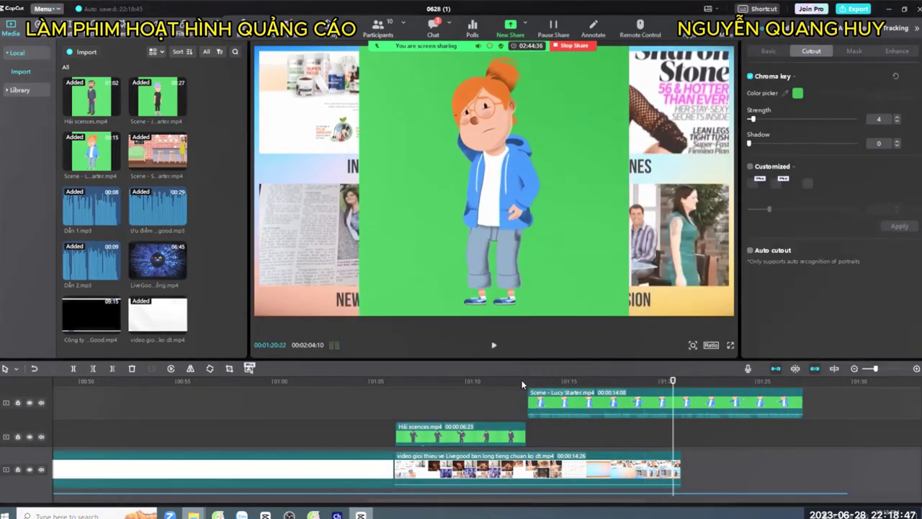
click(679, 403)
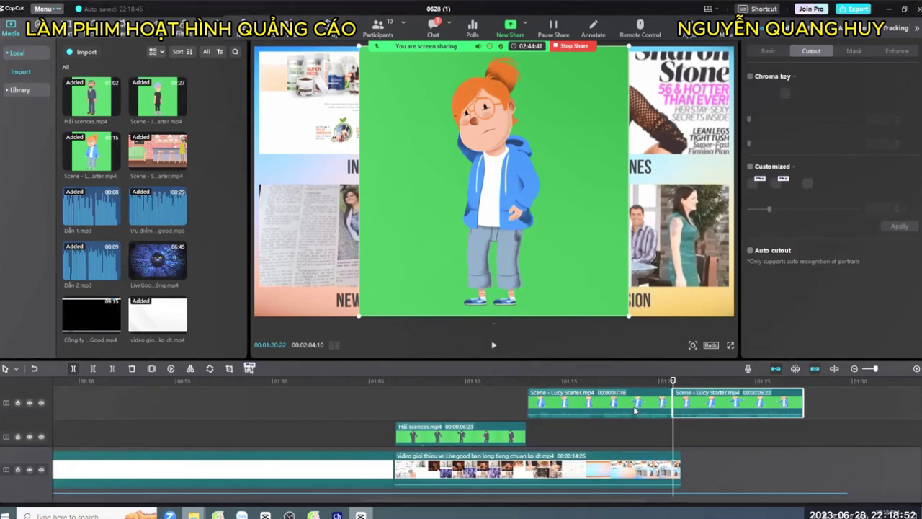
- Replace the café scene's short Lucy Starter clip with the 7:16 segment, trimming the start of the following Freeze clip to leave 3:08
drag(635, 410, 771, 410)
click(475, 411)
drag(514, 407, 502, 407)
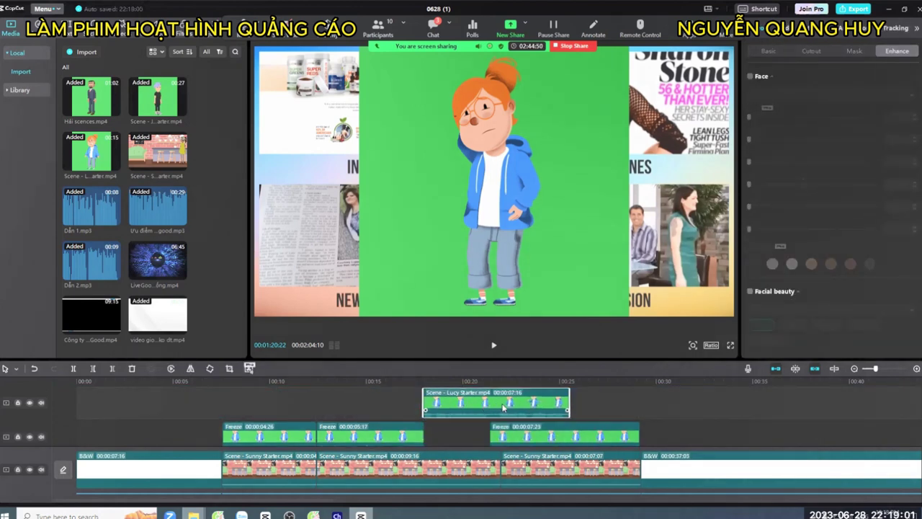
click(533, 438)
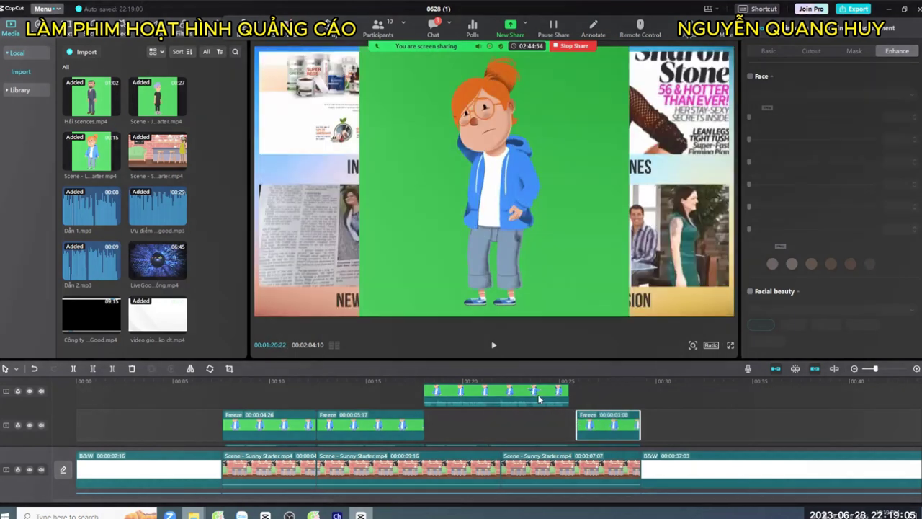
drag(540, 393, 597, 425)
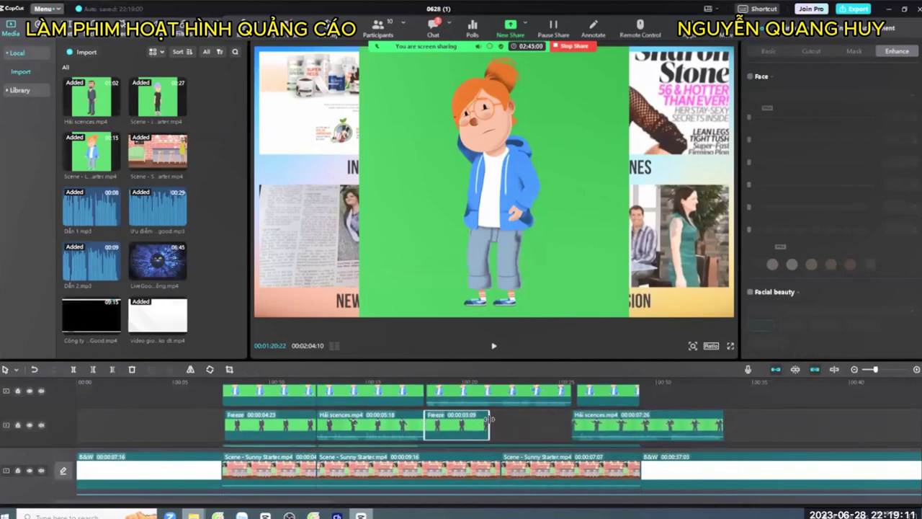
- Extend the Hải Freeze clip in the café scene to 7:15 and align the following Hải scences clip with its end
drag(487, 417, 571, 418)
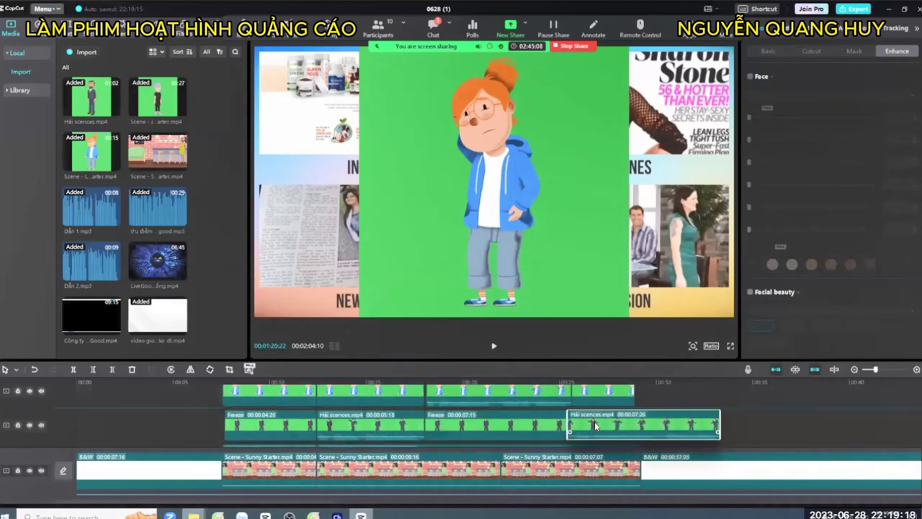
click(597, 426)
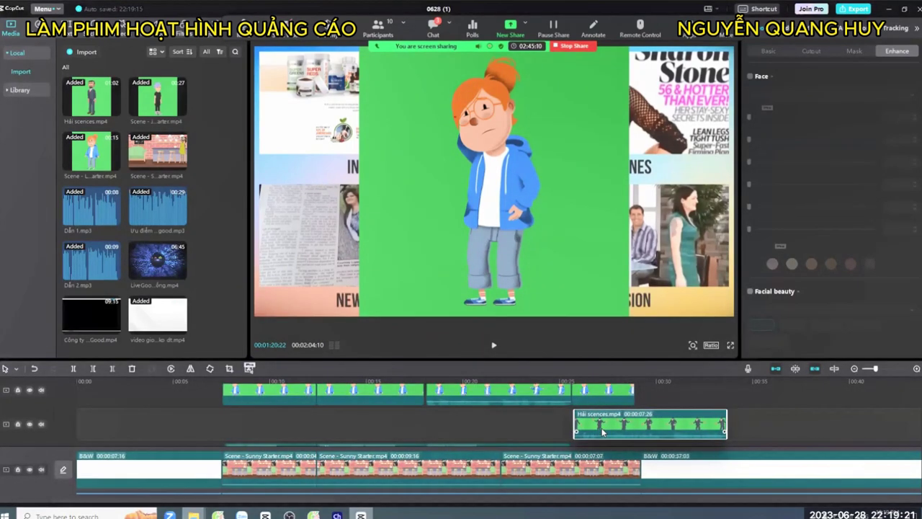
key(ctrl+z)
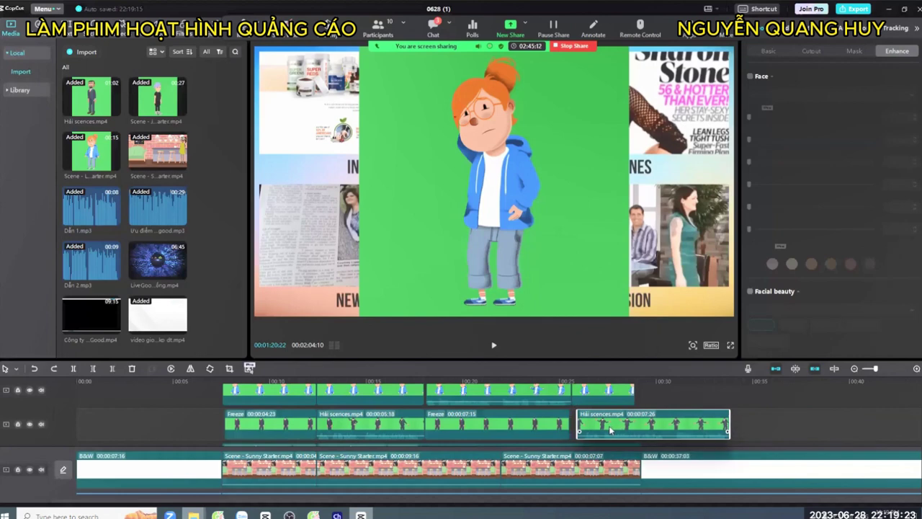
key(ctrl+shift+z)
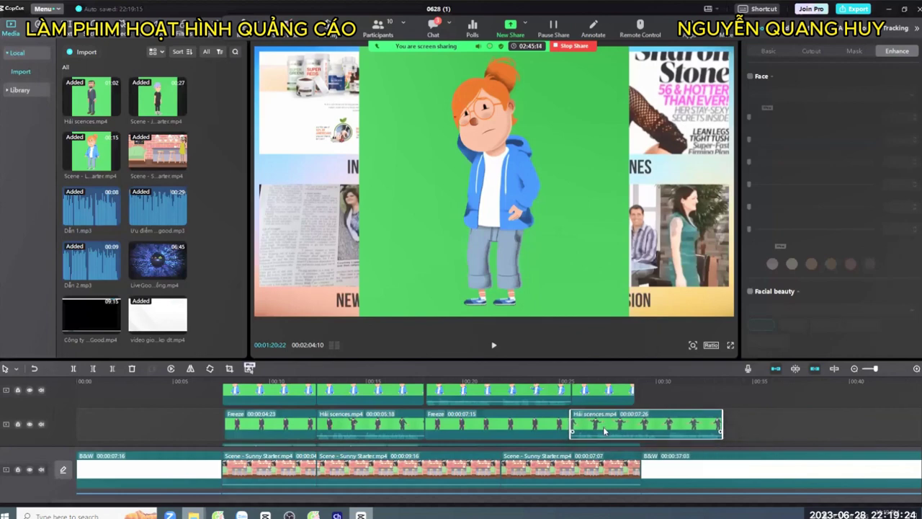
- Close the gaps around the Lucy Starter segment by aligning it and the following Freeze clip end to end
click(400, 386)
click(448, 397)
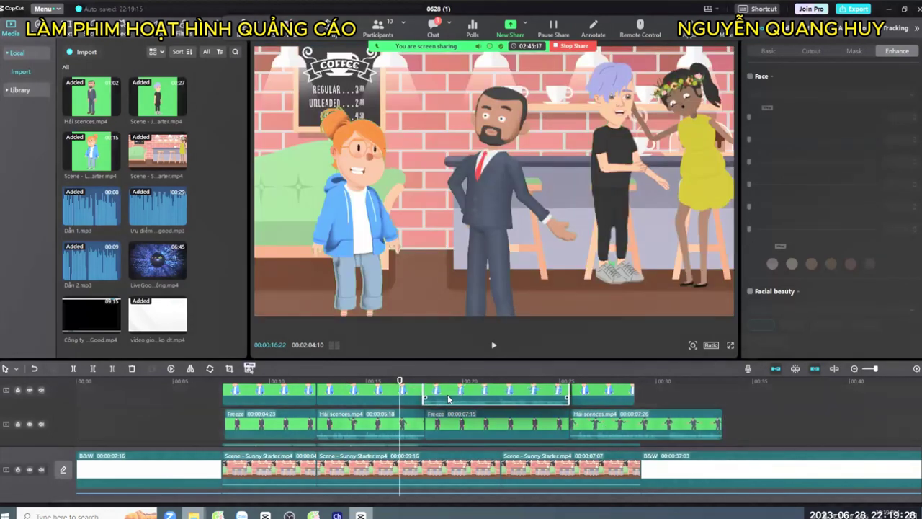
click(592, 392)
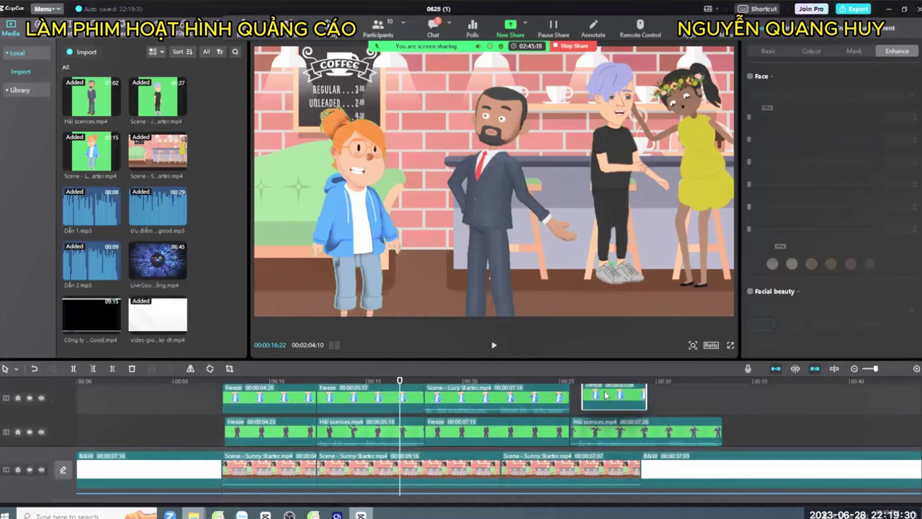
scroll(595, 418, up, 2)
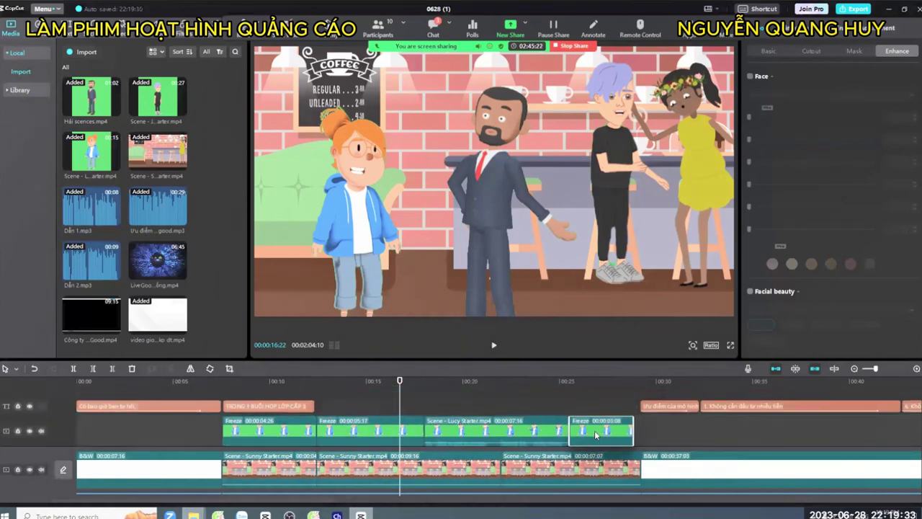
scroll(407, 383, down, 1)
- Play back the transition into the new Lucy Starter segment in the café scene
key(space)
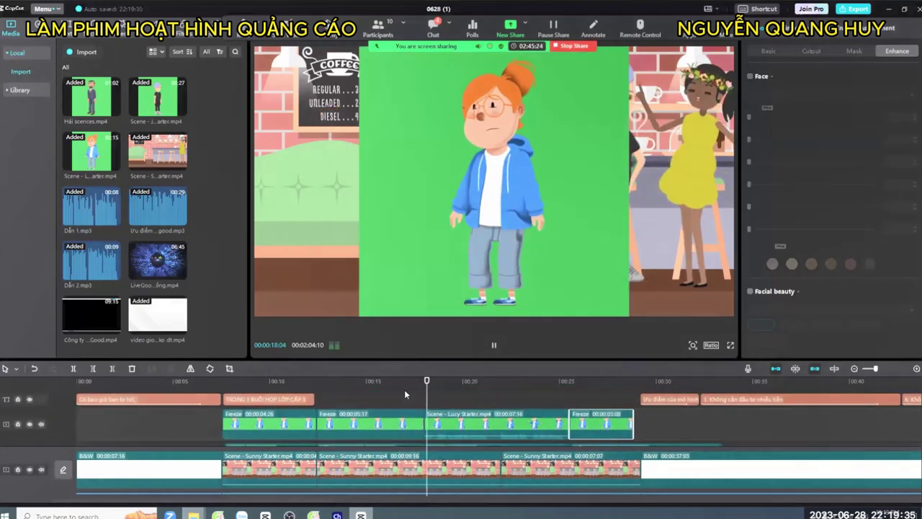
key(space)
click(353, 392)
click(353, 382)
key(space)
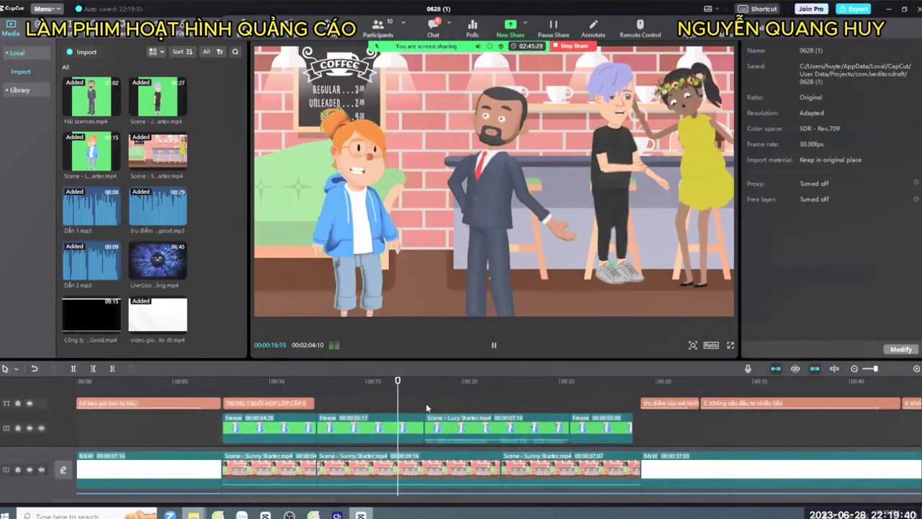
key(space)
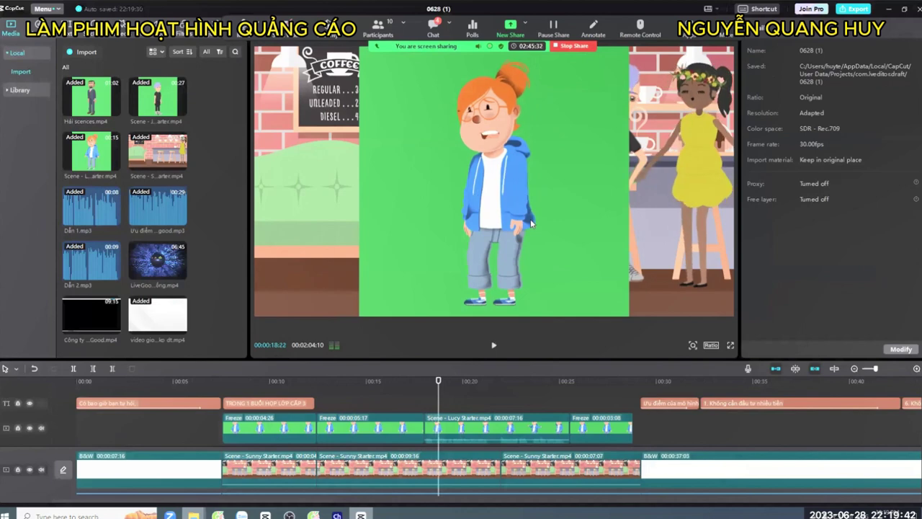
- Apply chroma key to the Lucy Starter segment in the café scene, picking its green background and setting the strength to 8
click(441, 427)
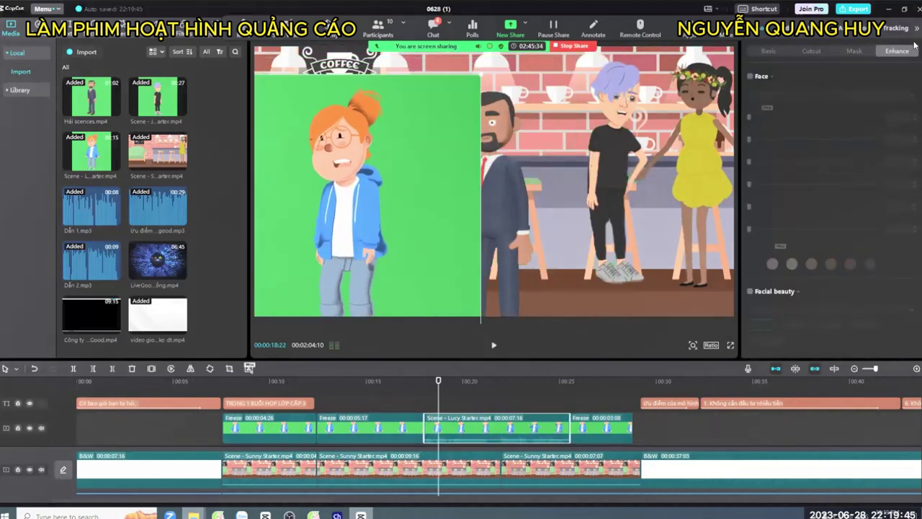
click(809, 52)
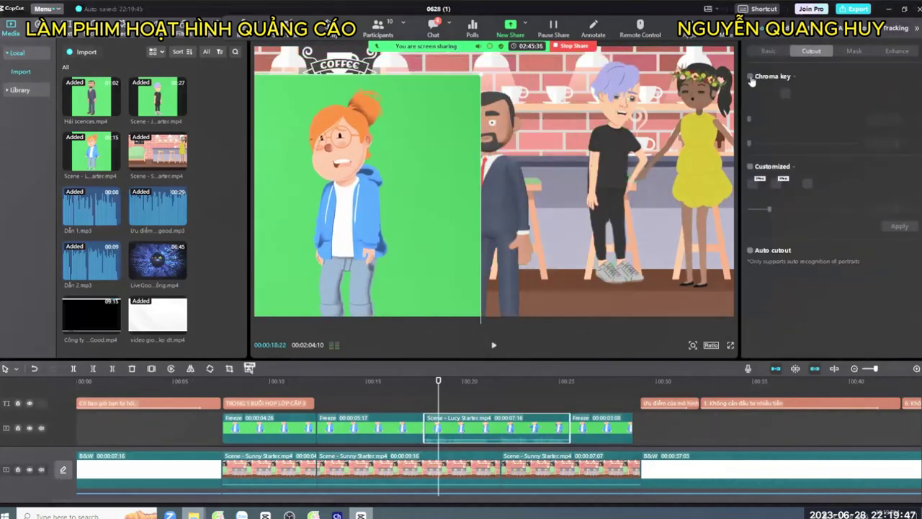
click(423, 205)
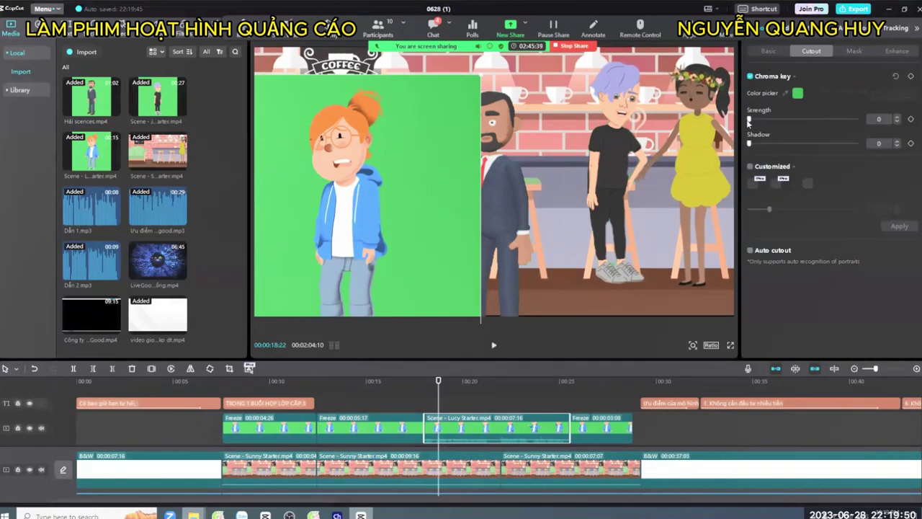
drag(748, 119, 754, 119)
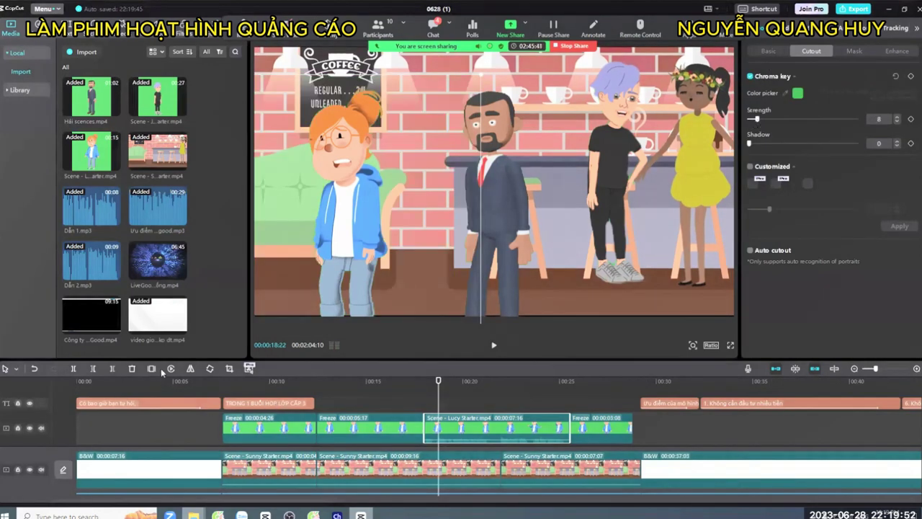
- Mirror the Lucy Starter segment and reposition the character to match her place in the preceding Freeze clip
click(191, 369)
click(421, 383)
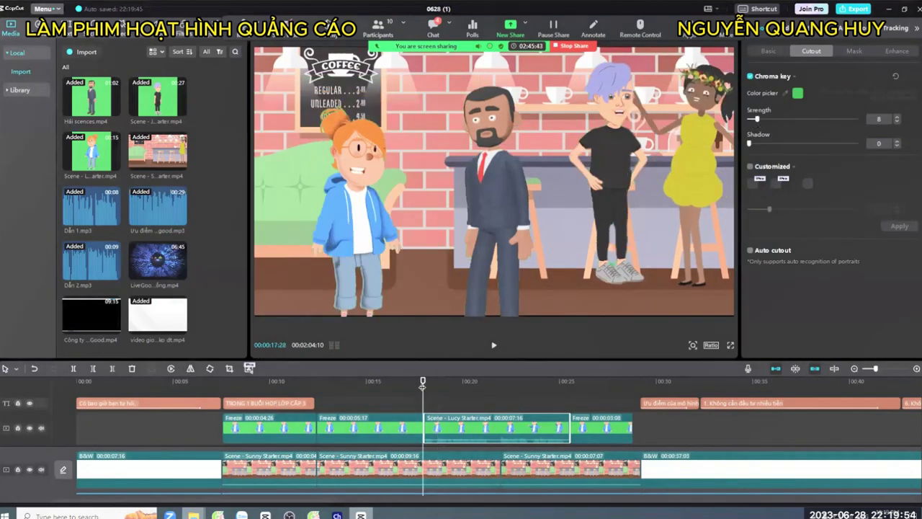
drag(423, 382, 426, 382)
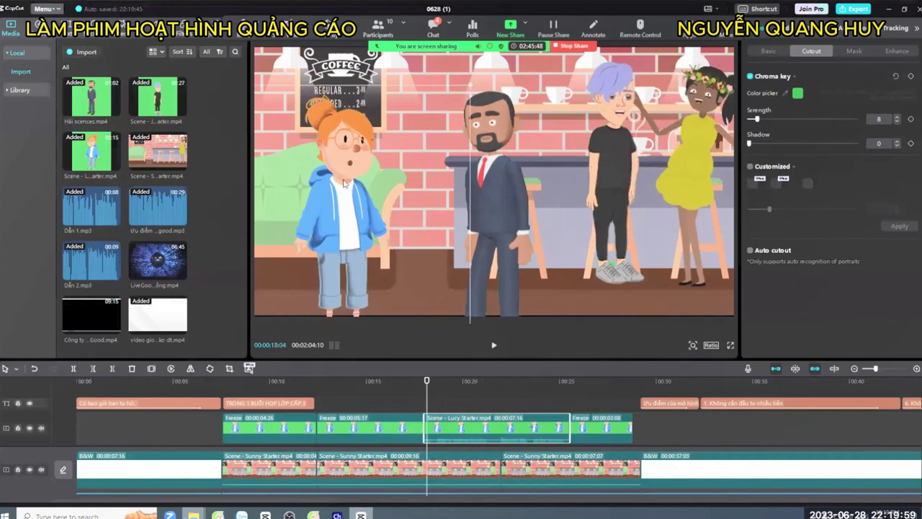
drag(343, 181, 356, 190)
drag(399, 382, 429, 385)
click(416, 174)
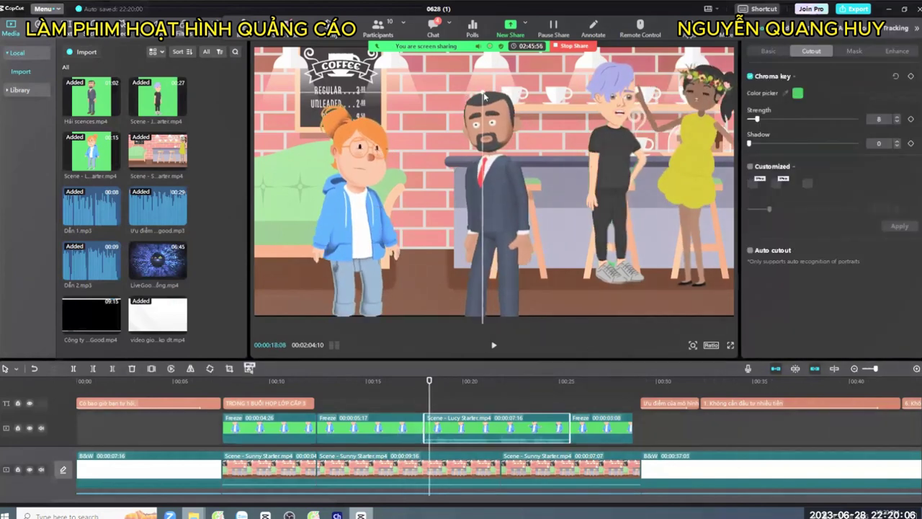
- Play back the café scene from just before the keyed Lucy Starter segment through to the presentation scene
drag(429, 383, 418, 383)
key(space)
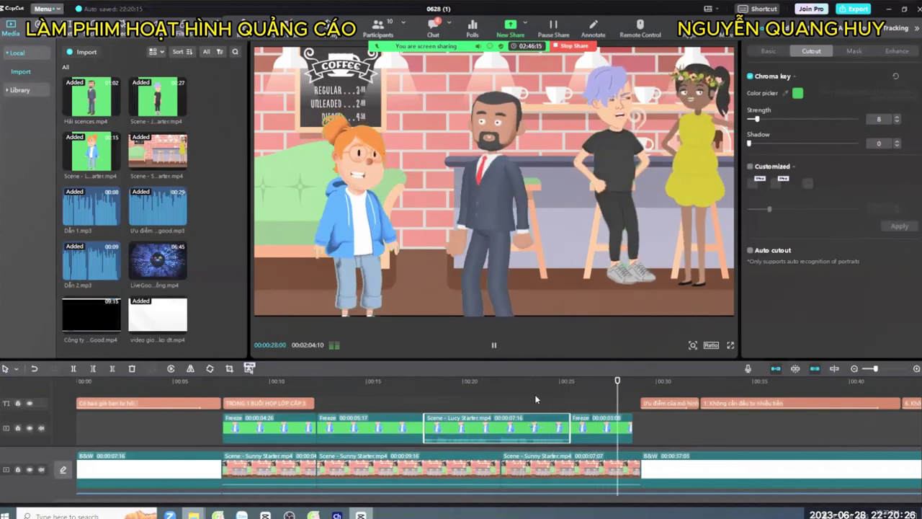
key(space)
- Extend the last Lucy Freeze clip and the Jamie Starter clip to about the end of the last Hải scences clip
scroll(611, 414, down, 1)
scroll(614, 414, down, 1)
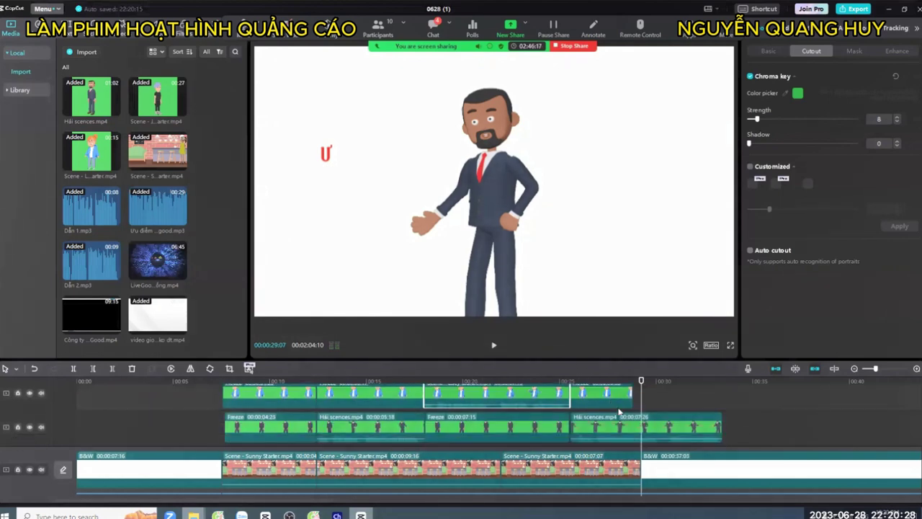
drag(637, 398, 720, 398)
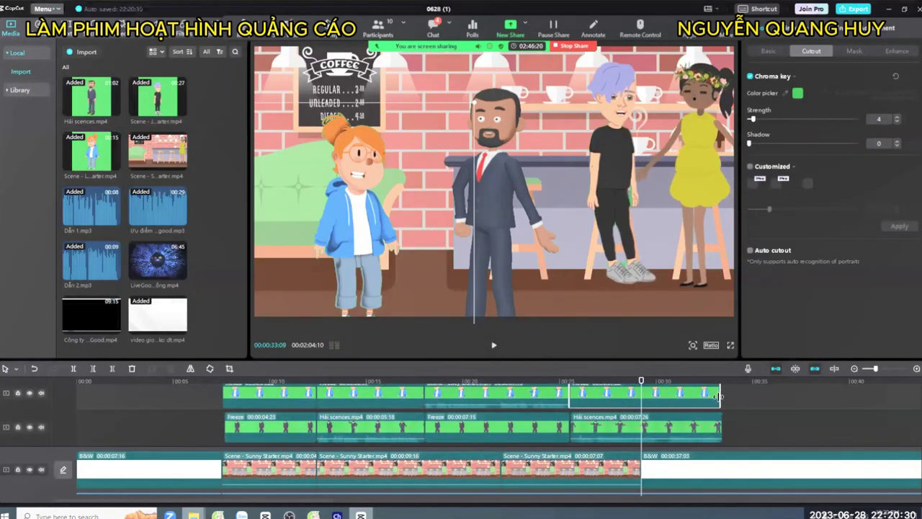
scroll(719, 432, up, 2)
scroll(670, 433, down, 3)
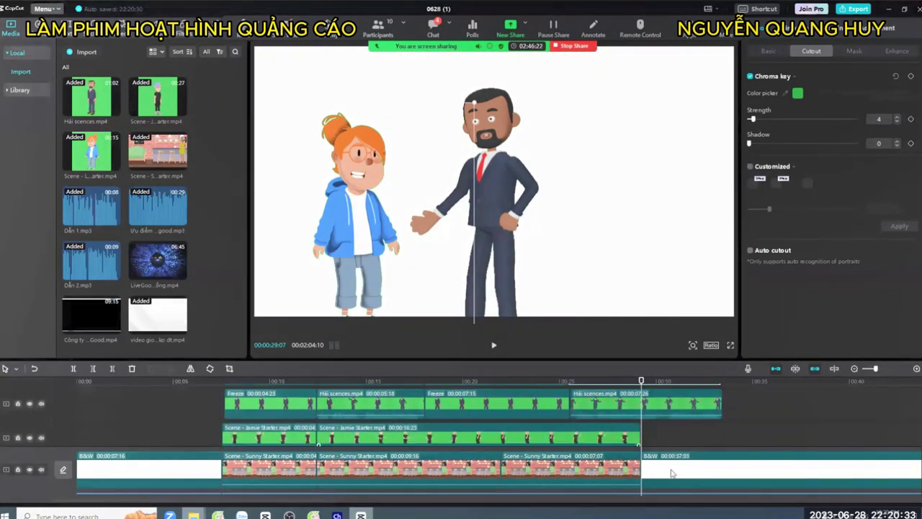
click(636, 401)
drag(640, 398, 719, 428)
scroll(696, 442, up, 1)
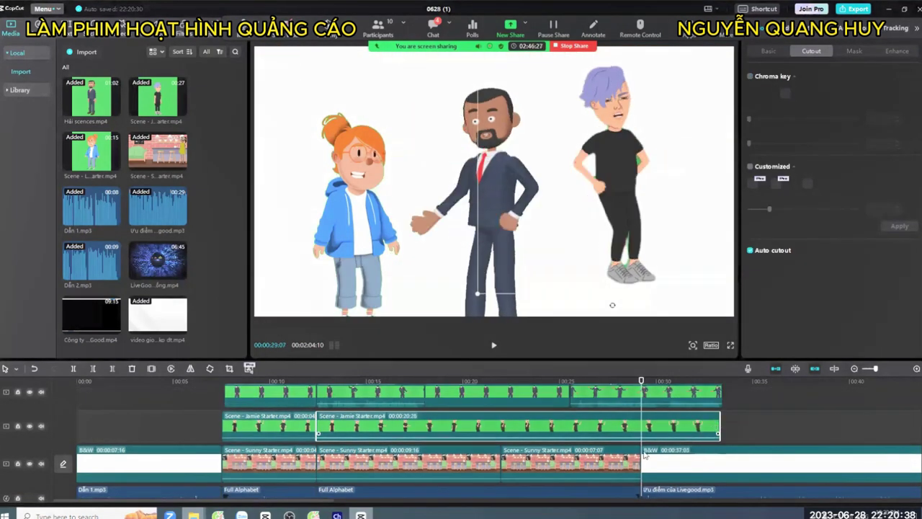
- Extend the last Sunny Starter background to 11:12 and align the Jamie Starter clip's end with it at 20:28
drag(644, 455, 719, 457)
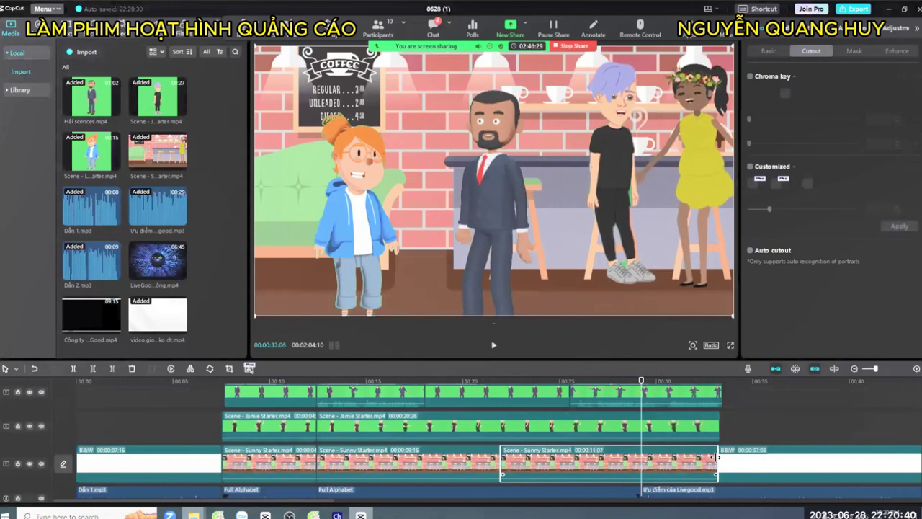
click(709, 430)
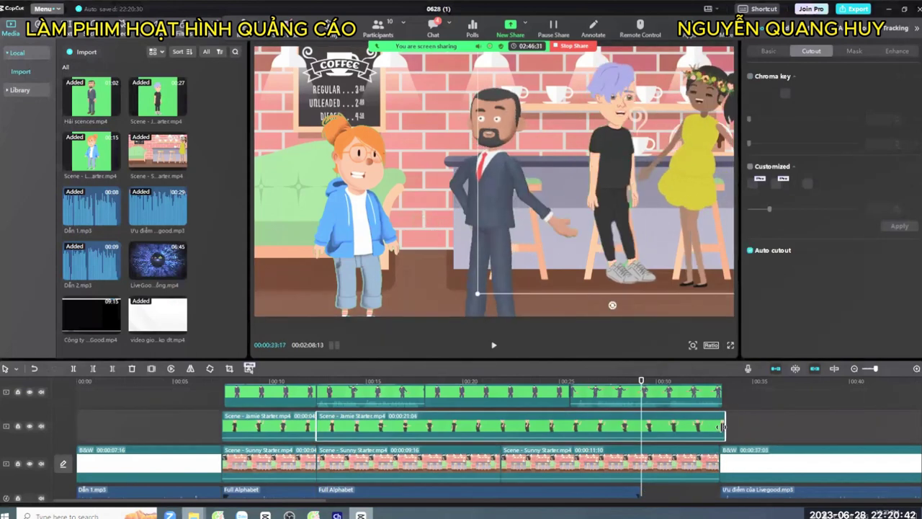
click(717, 458)
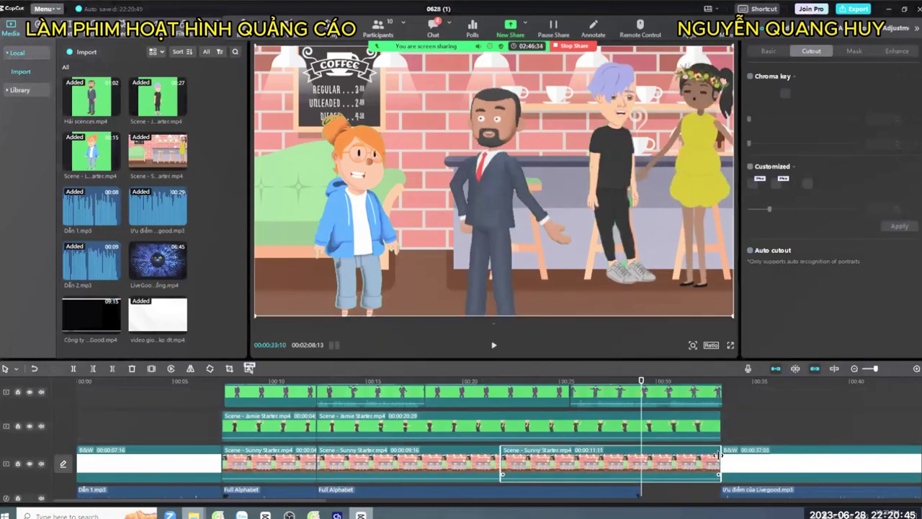
- Extend the café scene's second Full Alphabet music clip to the end of the background and play back the extended ending
scroll(694, 457, down, 1)
click(637, 451)
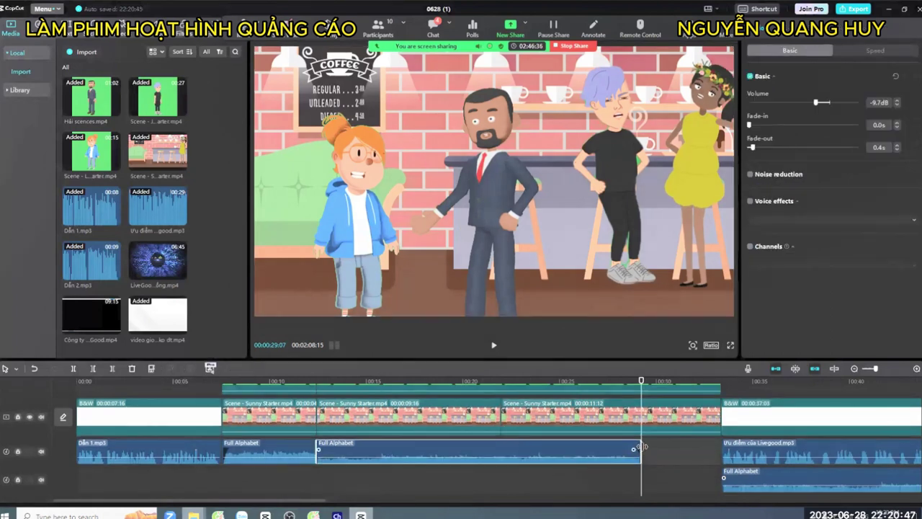
drag(641, 446, 717, 449)
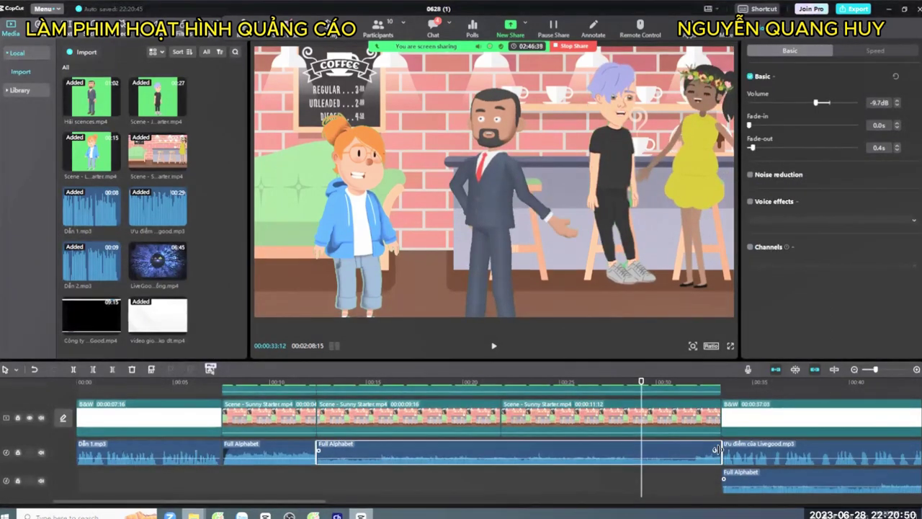
scroll(717, 450, up, 2)
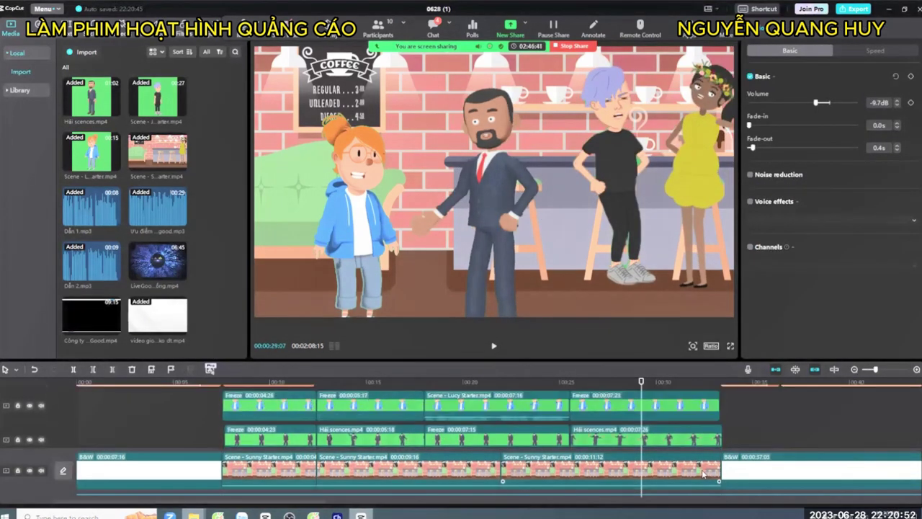
key(space)
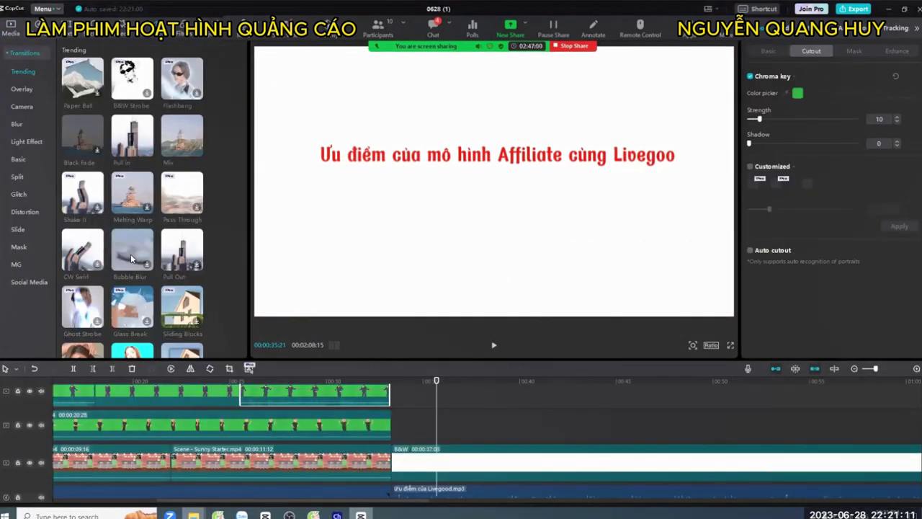
- Add the Pull in transition at the cut between the last Sunny Starter background and the following B&W clip
drag(130, 255, 383, 424)
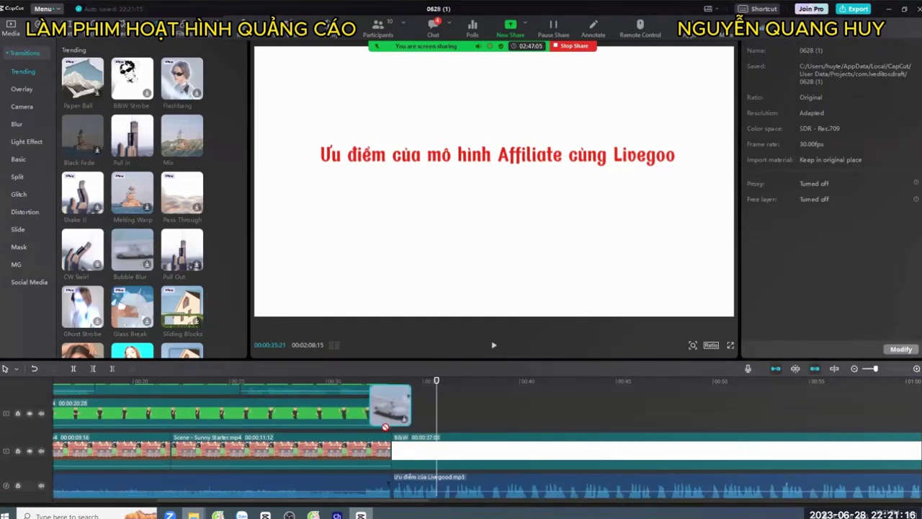
drag(387, 468, 388, 453)
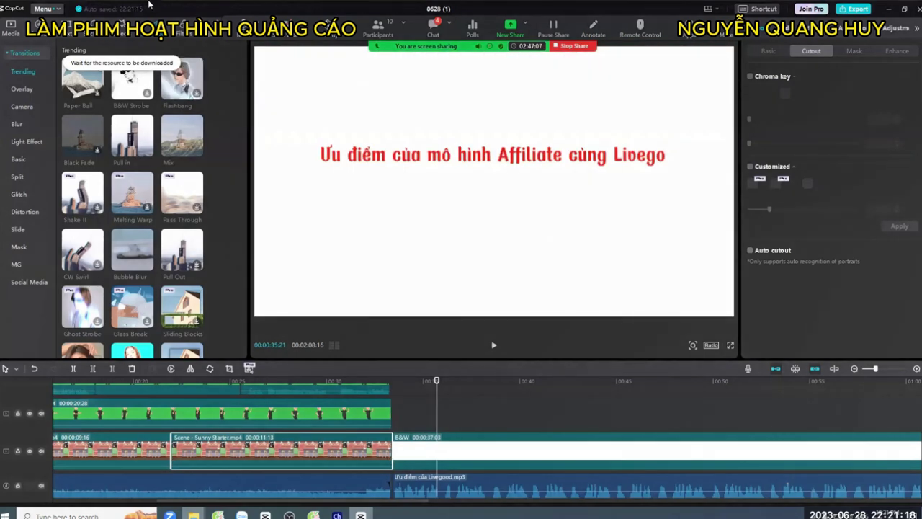
drag(130, 140, 253, 257)
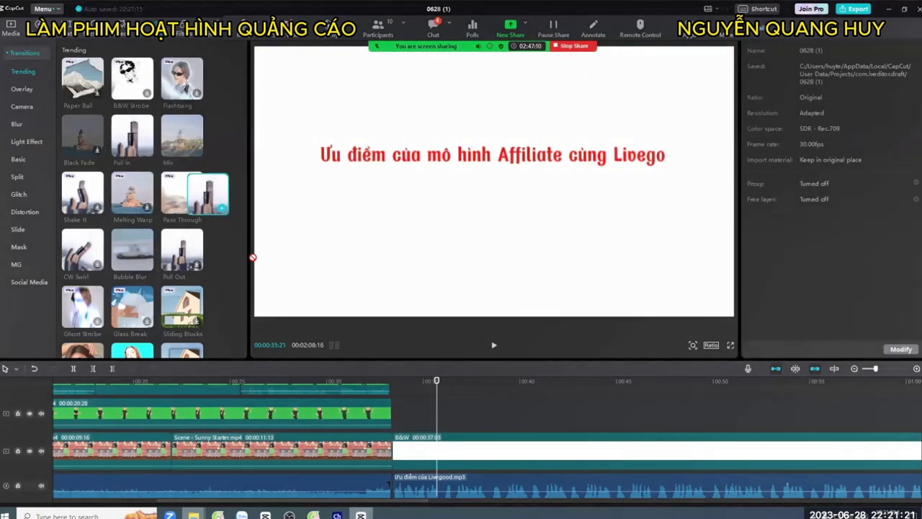
drag(395, 458, 390, 453)
- Set the Pull in transition's duration to 1.2 s and play back the change from the café to the presentation scene
key(space)
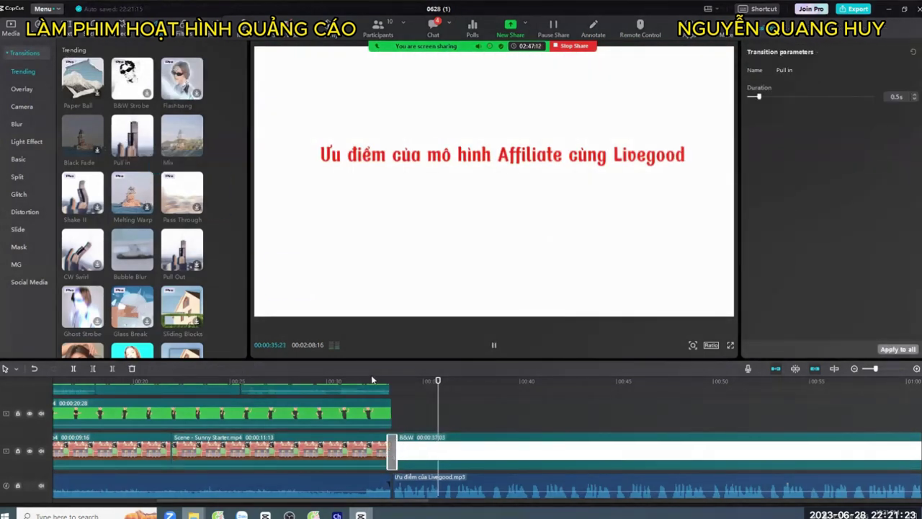
click(360, 380)
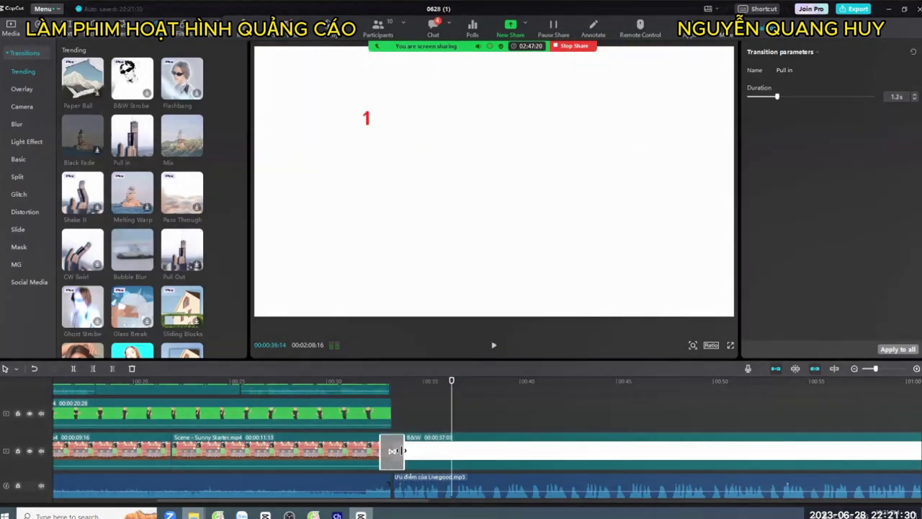
click(367, 383)
key(space)
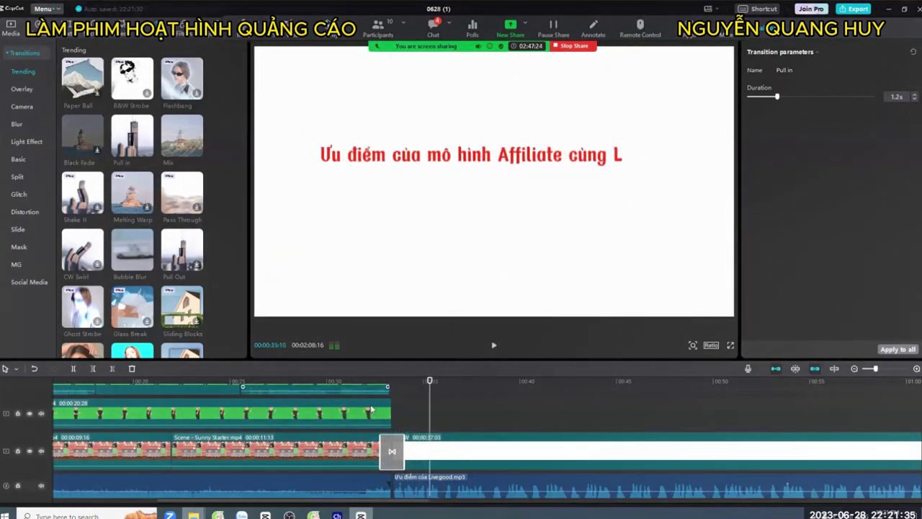
- Adjust the end of the last Hải scences clip to a duration of 7:21, in line with the Jamie Starter clip
scroll(372, 418, up, 1)
click(379, 411)
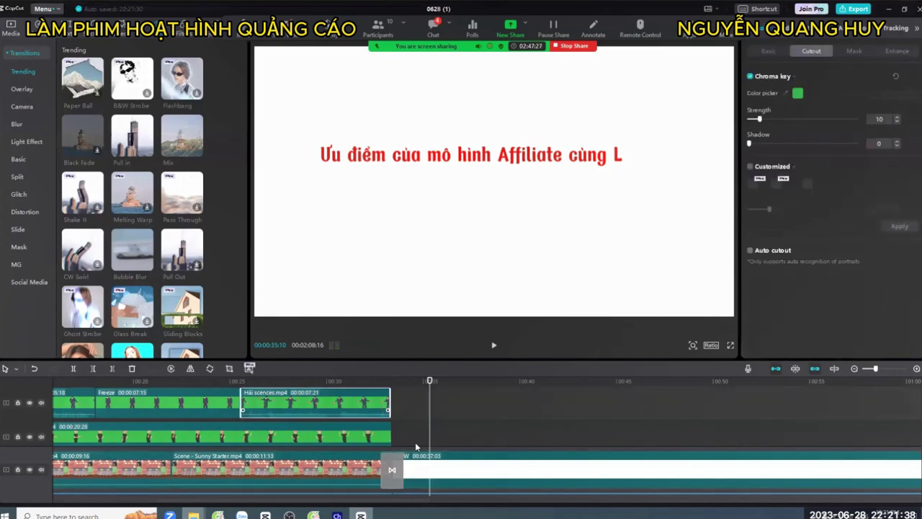
scroll(421, 464, up, 1)
- Move the Ưu điểm của Livegood.mp3 narration slightly later so it starts as the Pull in transition finishes
scroll(418, 468, down, 2)
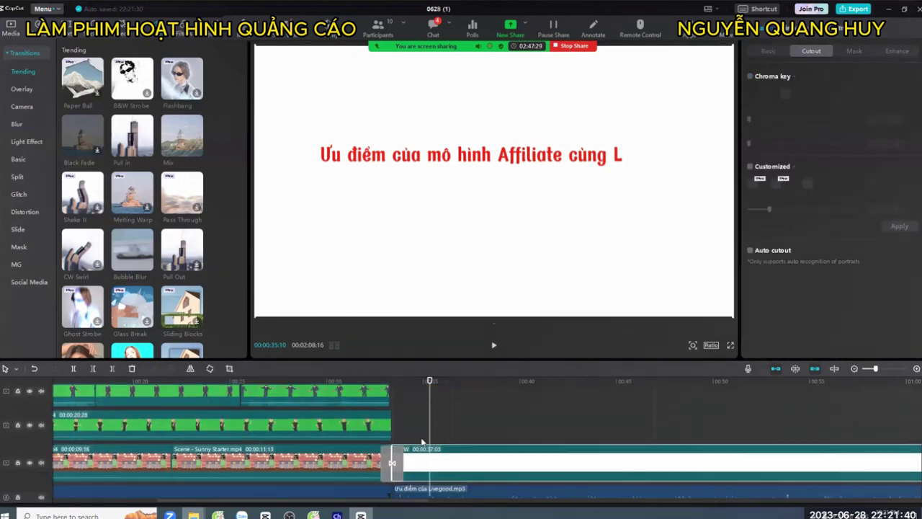
scroll(415, 469, down, 1)
mouse_move(423, 441)
mouse_down()
mouse_move(433, 469)
mouse_move(431, 438)
mouse_up()
scroll(535, 452, down, 1)
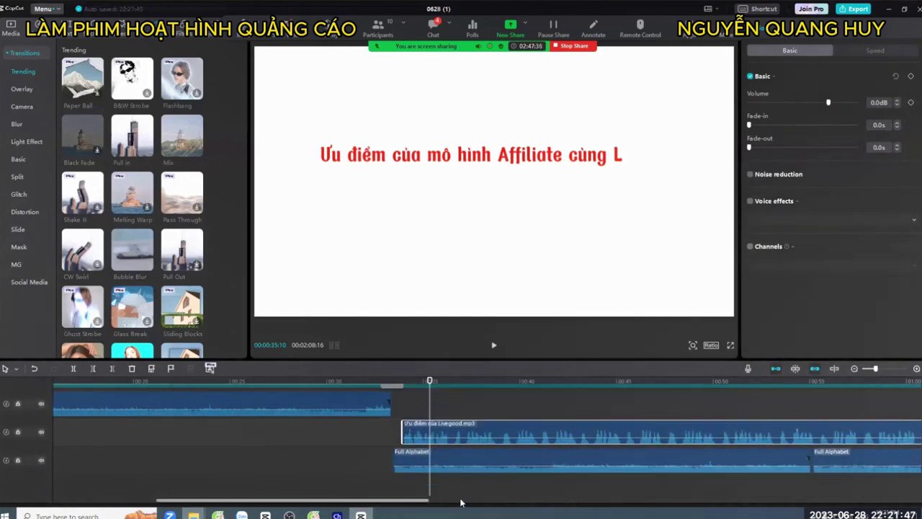
- Shift the Dẫn 2.mp3 narration slightly later and place the Ưu điểm của Livegood.mp3 narration back on the same audio track before it
drag(378, 505, 515, 504)
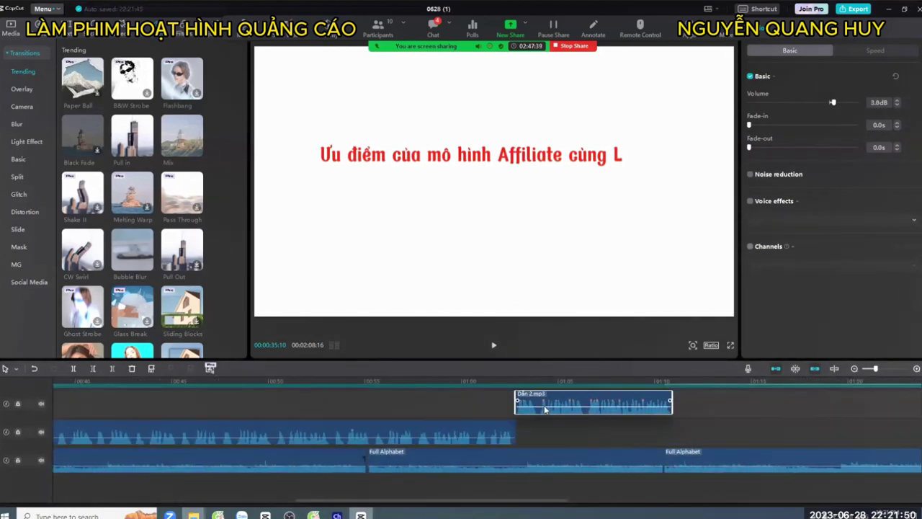
click(548, 407)
drag(545, 402, 550, 408)
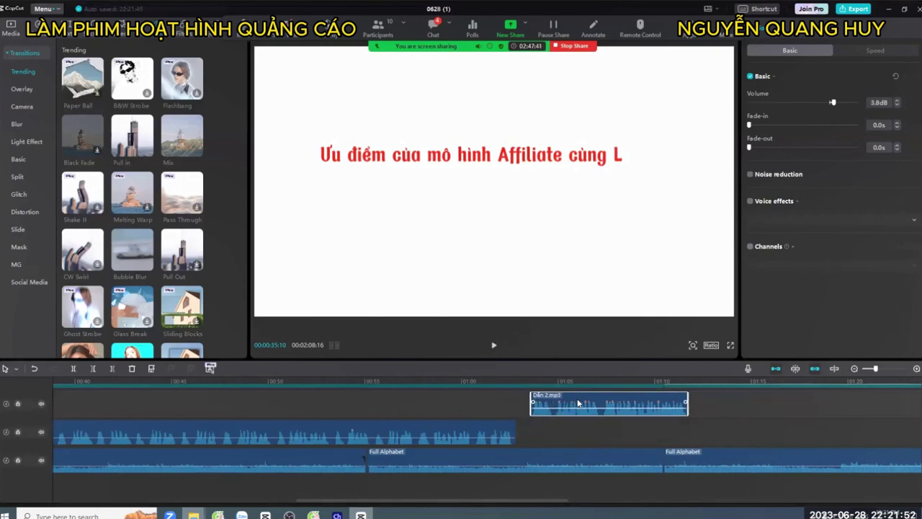
click(254, 425)
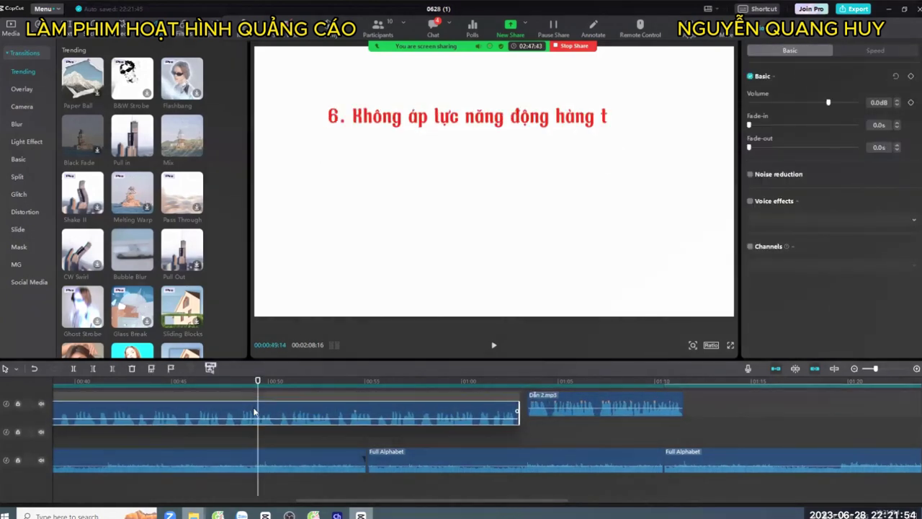
- Play back the Pull in transition into the presentation scene to check the narration against the numbered text
scroll(260, 418, up, 2)
scroll(473, 472, up, 2)
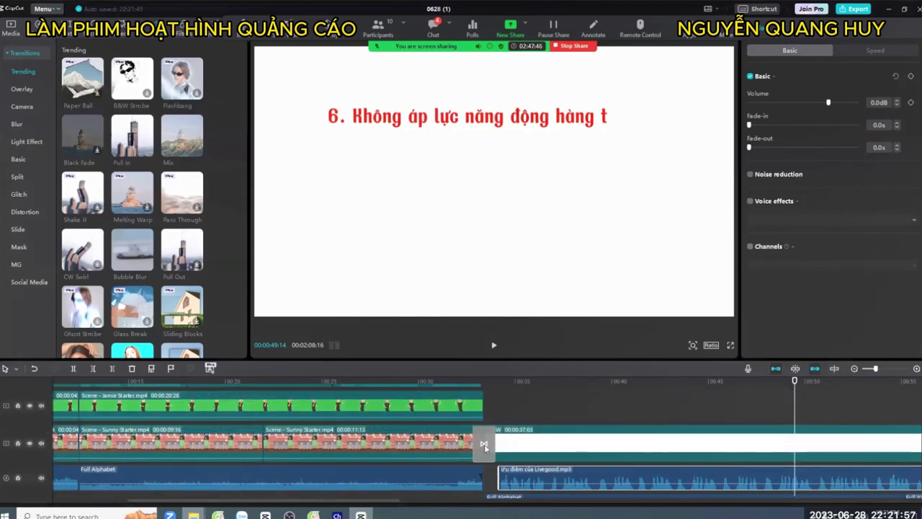
click(464, 382)
key(space)
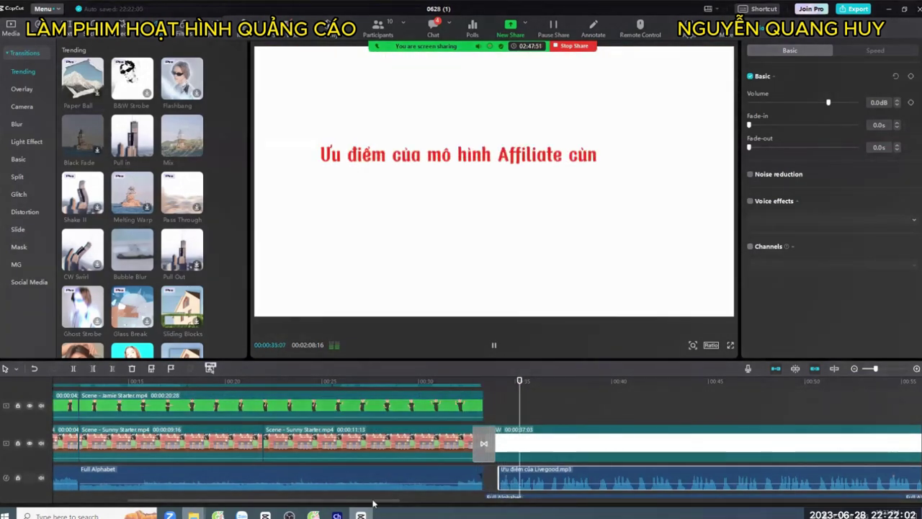
scroll(484, 421, up, 1)
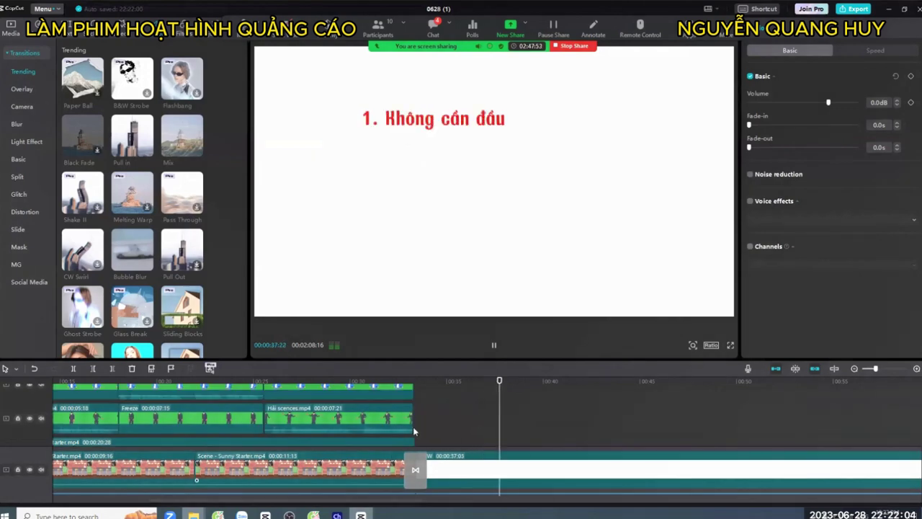
scroll(422, 426, up, 1)
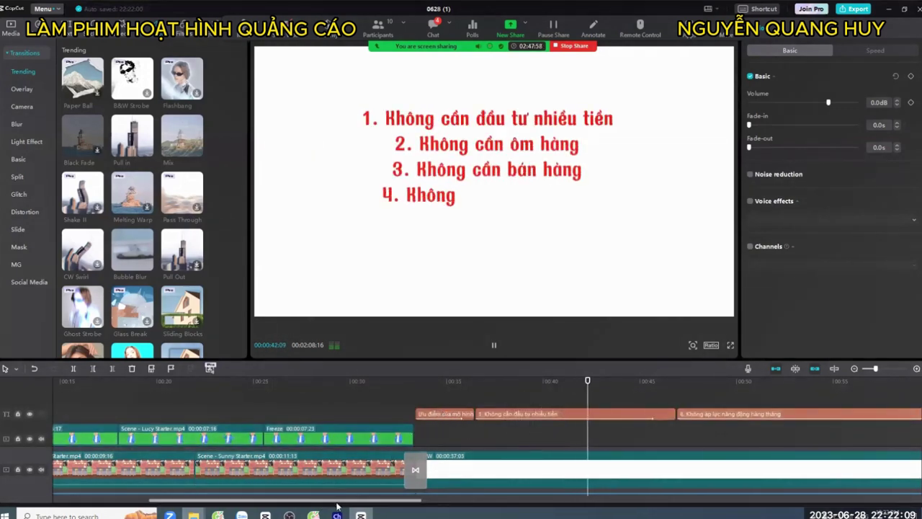
- Shift all four red text clips above the white background clip slightly later together
drag(337, 507, 442, 507)
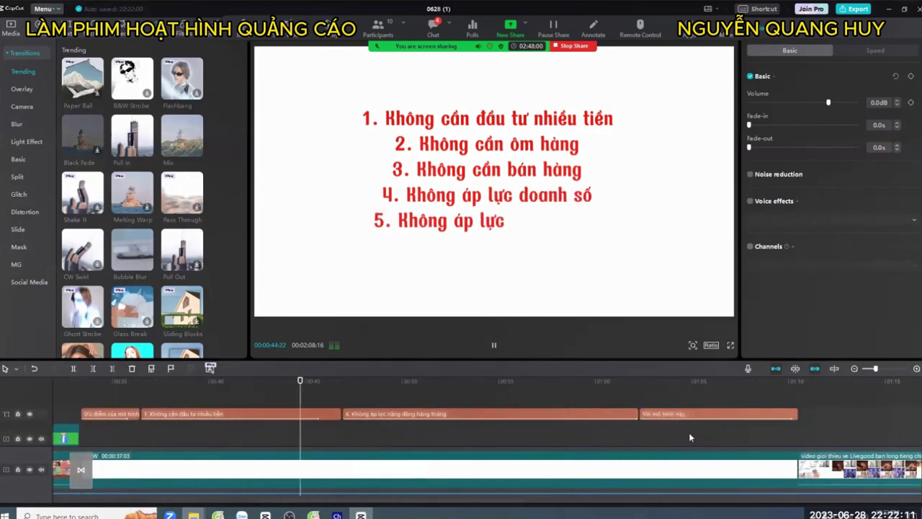
click(127, 414)
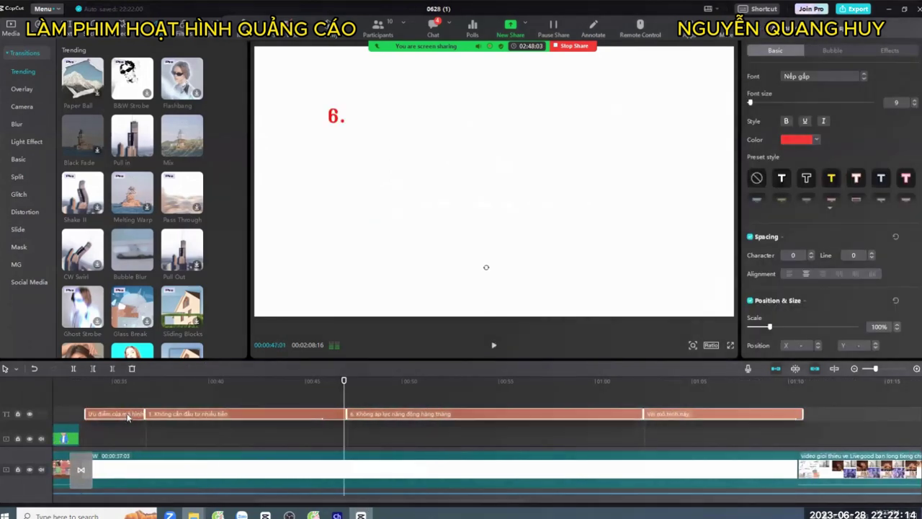
click(636, 415)
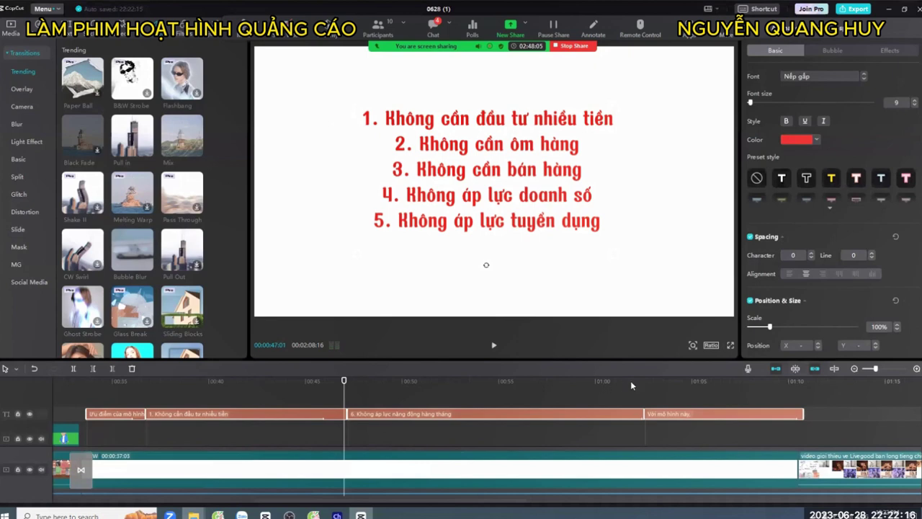
- Extend the end of the white background clip past the last text clip, to a duration of 37:16
scroll(757, 419, down, 2)
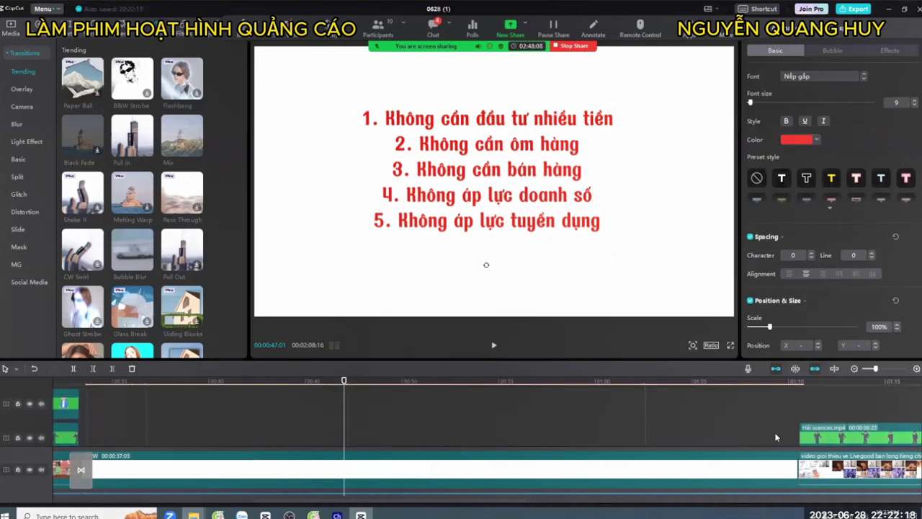
scroll(779, 442, up, 2)
click(795, 467)
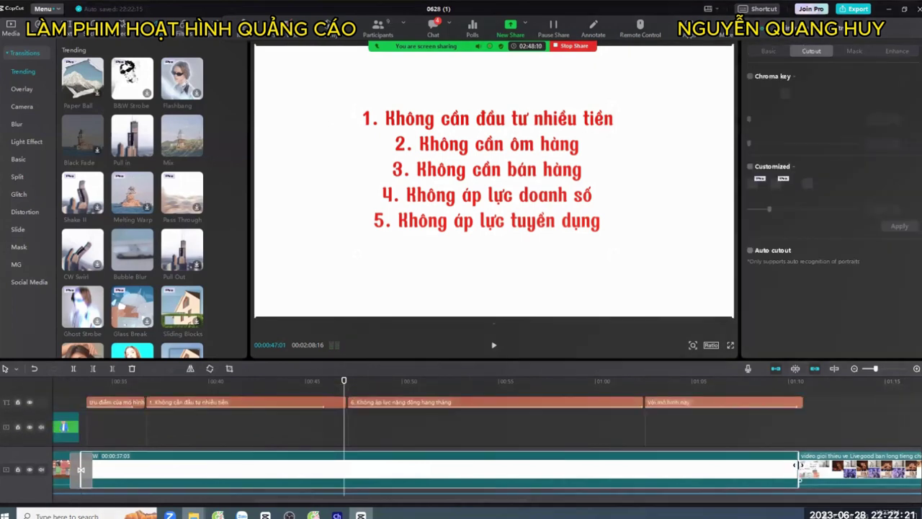
drag(799, 466, 808, 466)
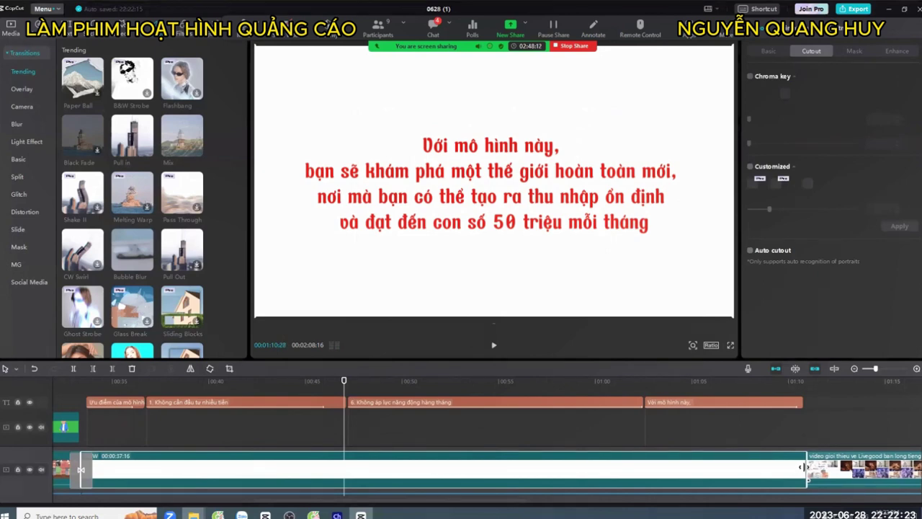
scroll(775, 425, down, 2)
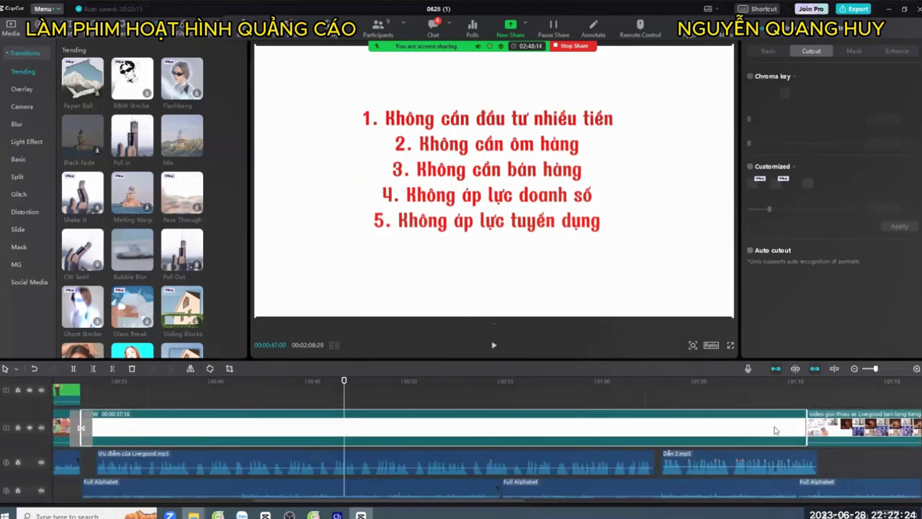
- Play back the end of the white scene and extend its background clip to the end of the Dẫn 2.mp3 narration
click(632, 389)
key(space)
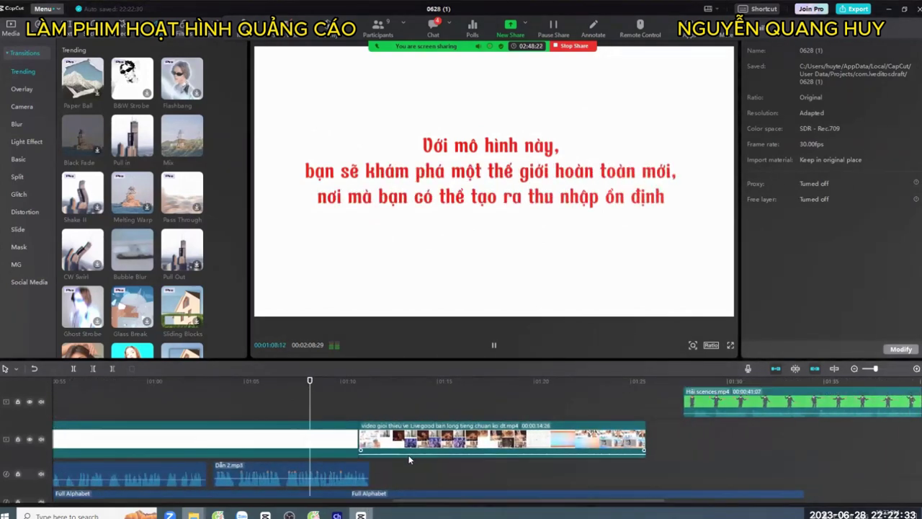
click(363, 450)
key(space)
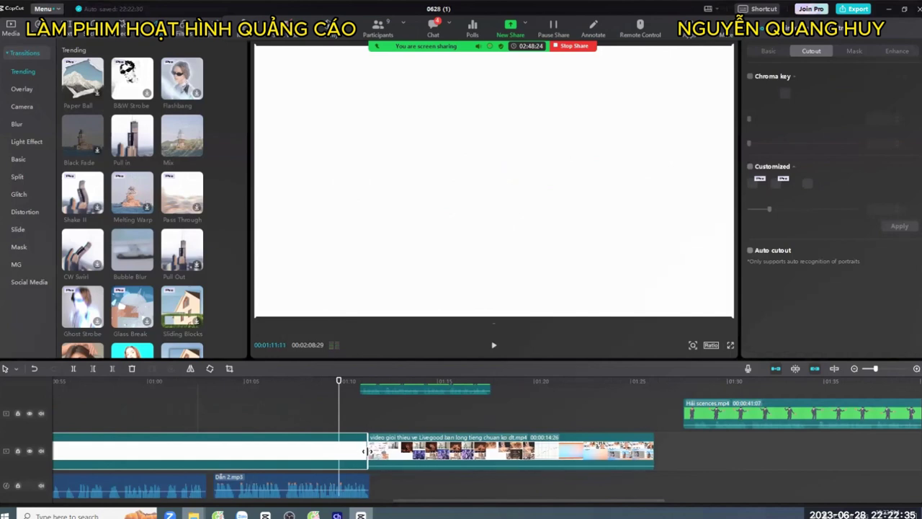
drag(366, 451, 373, 433)
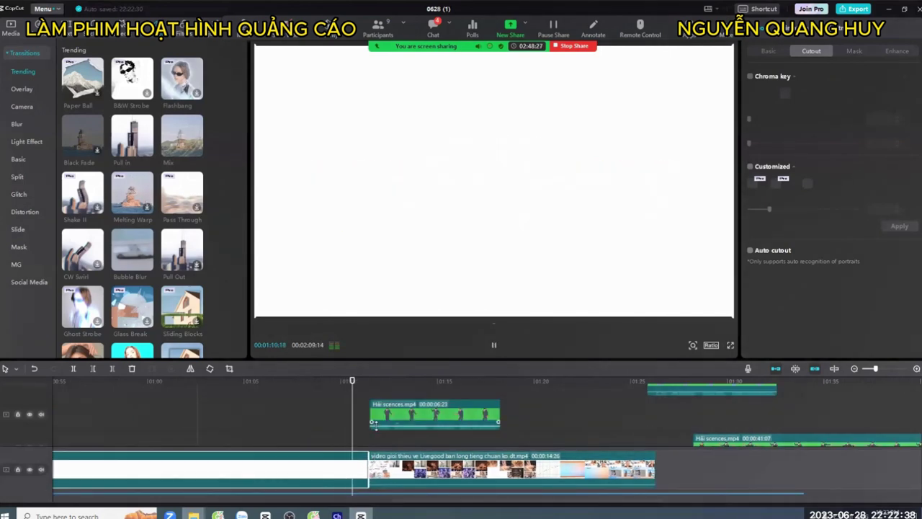
- Move the 6:23 Hải scences clip slightly later than the start of the Livegood collage video and play back its entrance
key(space)
drag(391, 416, 399, 416)
scroll(396, 447, down, 3)
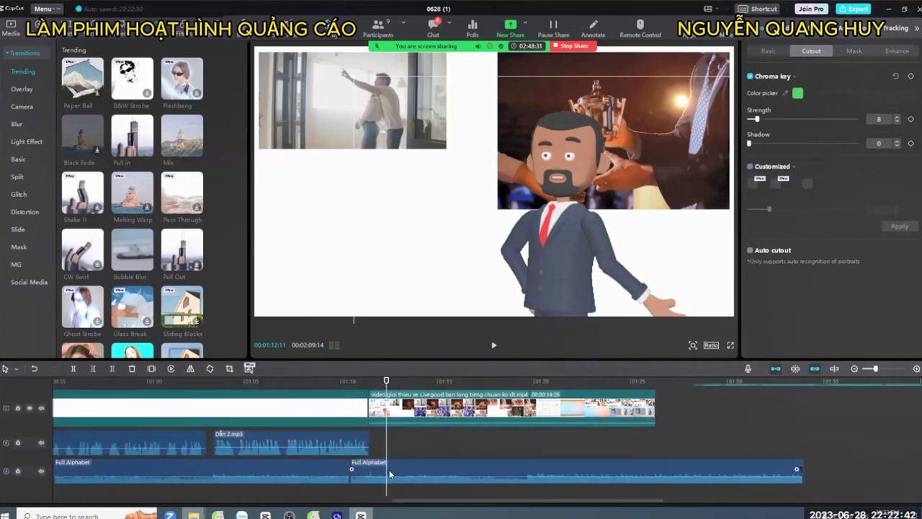
scroll(388, 403, up, 2)
click(364, 382)
key(space)
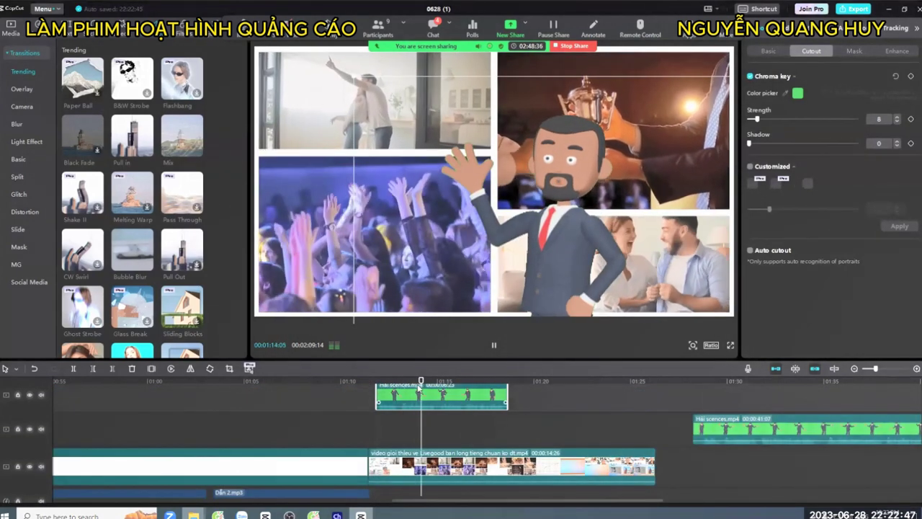
key(space)
- Try to add the Pull Out transition at the start of the 6:23 Hải scences clip
drag(424, 383, 376, 383)
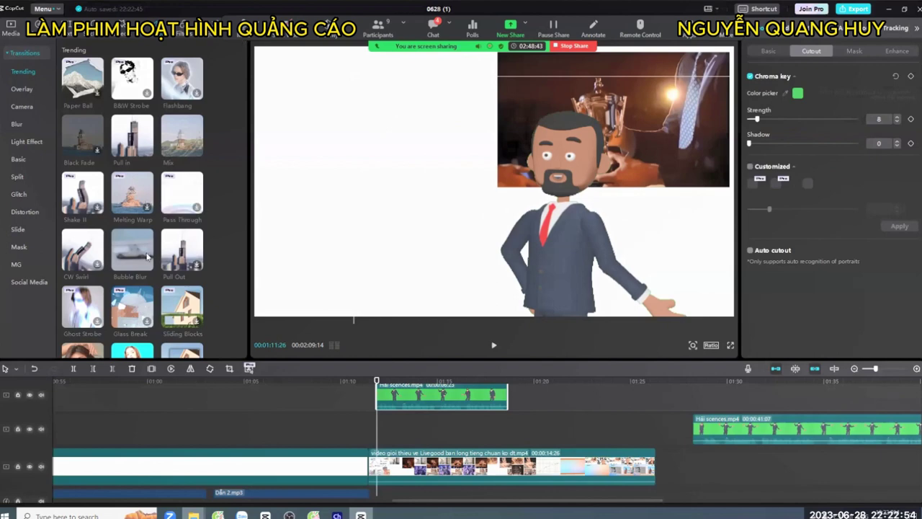
drag(175, 256, 376, 395)
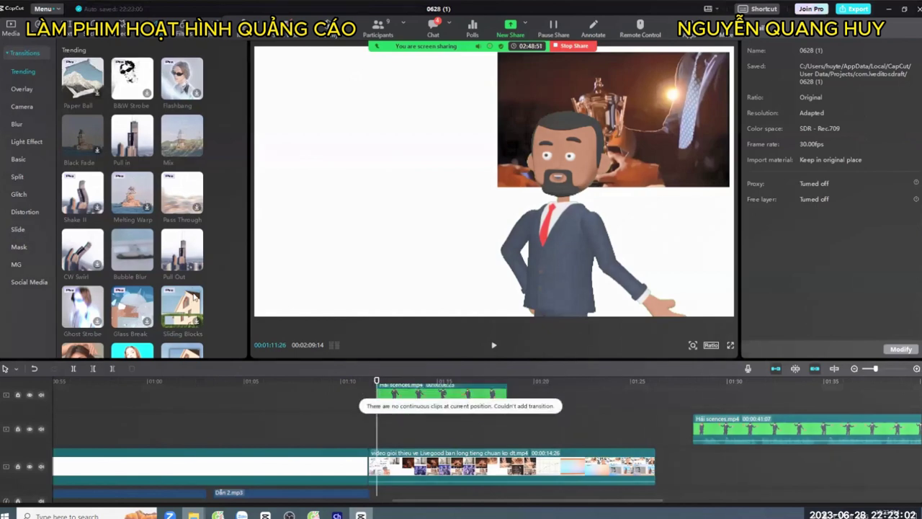
drag(182, 261, 370, 393)
- Play back the 6:23 Hải scences clip over the collage video and place the playhead at the clip's end
key(space)
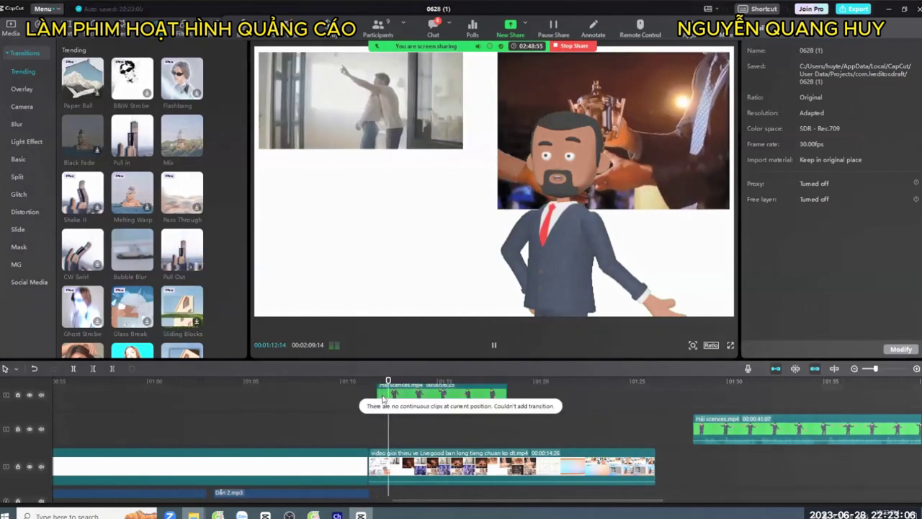
click(367, 388)
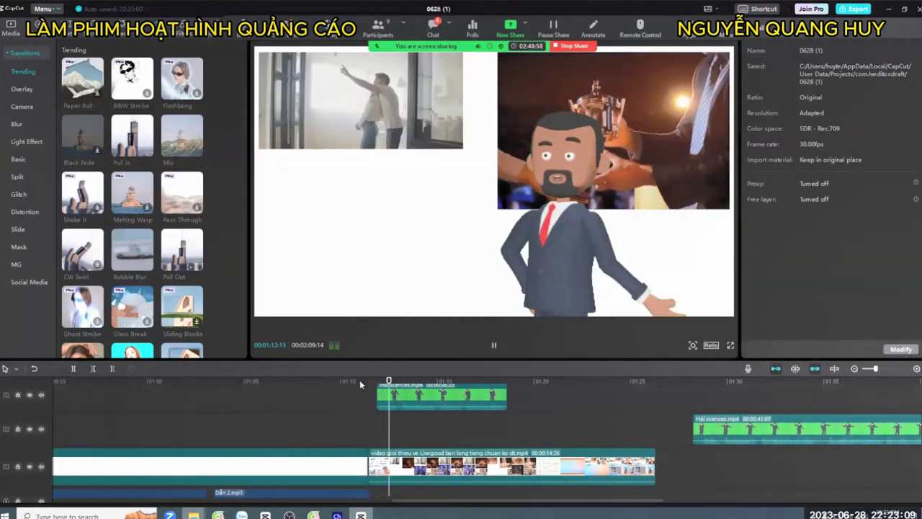
click(389, 394)
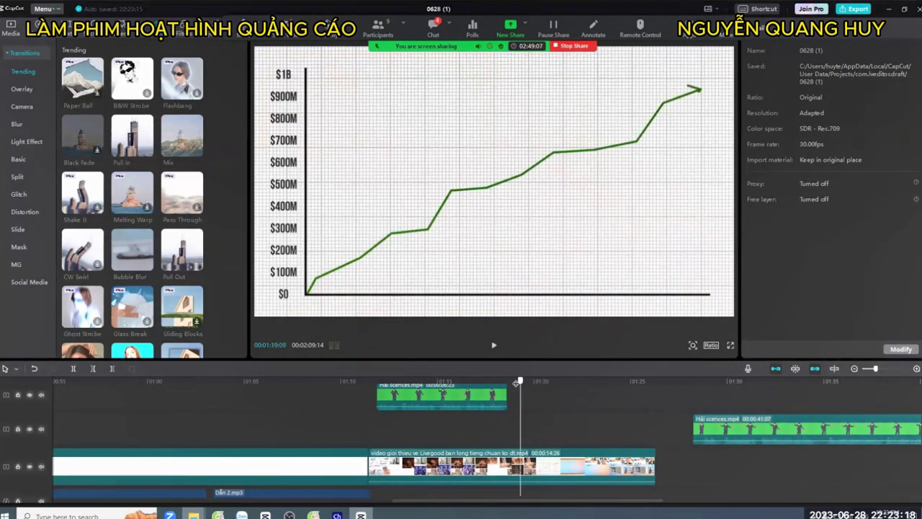
drag(517, 383, 507, 383)
scroll(552, 413, up, 3)
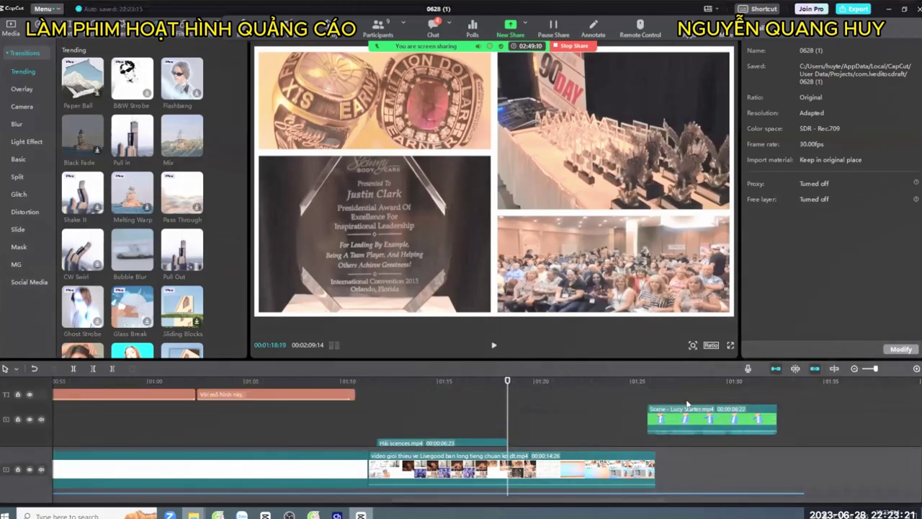
- Preview the Scene - Lucy Starter clip after the collage video and key out its green background with a chroma key strength of 9
click(648, 382)
key(space)
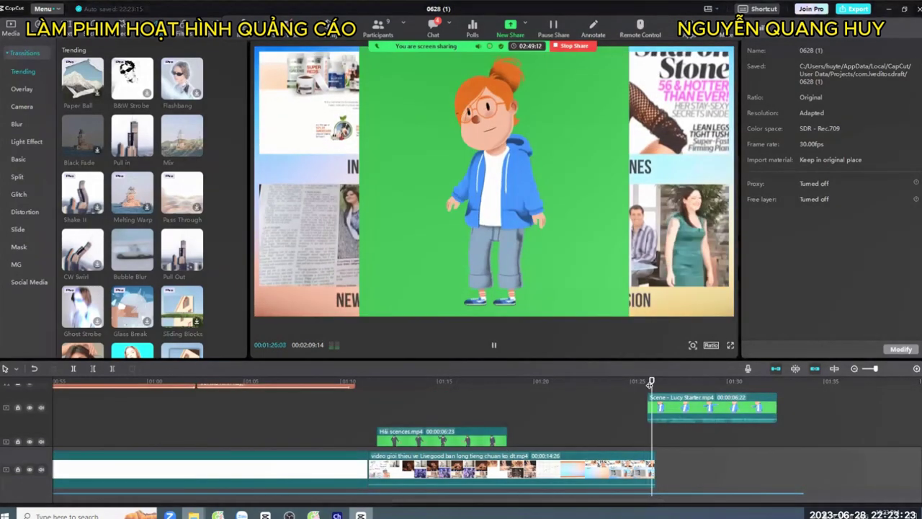
key(space)
click(697, 391)
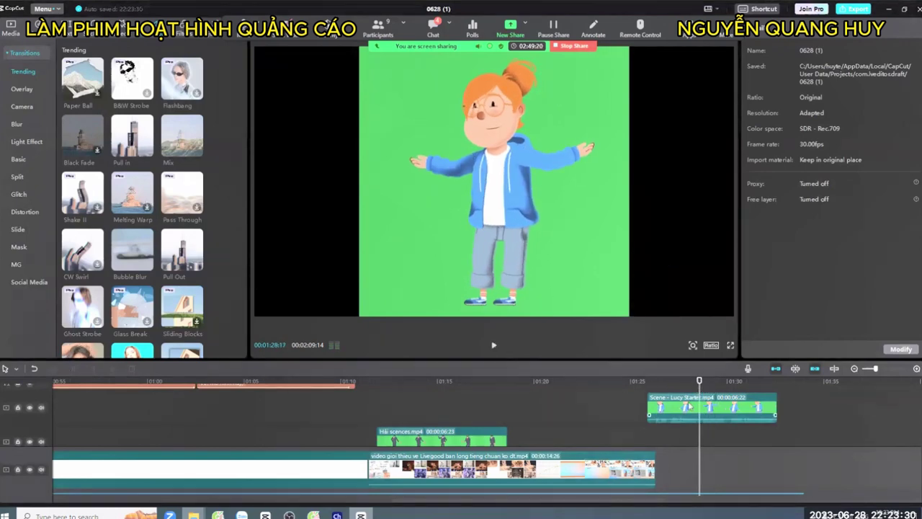
click(688, 405)
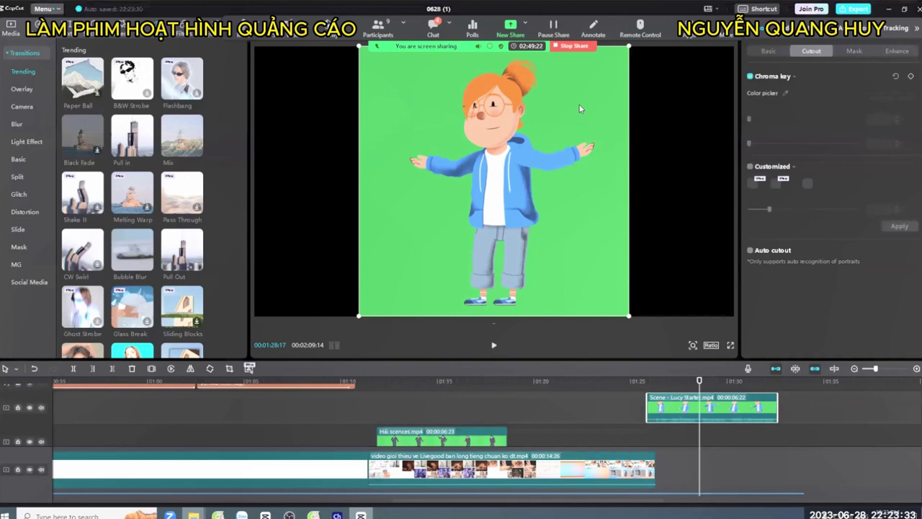
click(754, 119)
drag(755, 120, 758, 123)
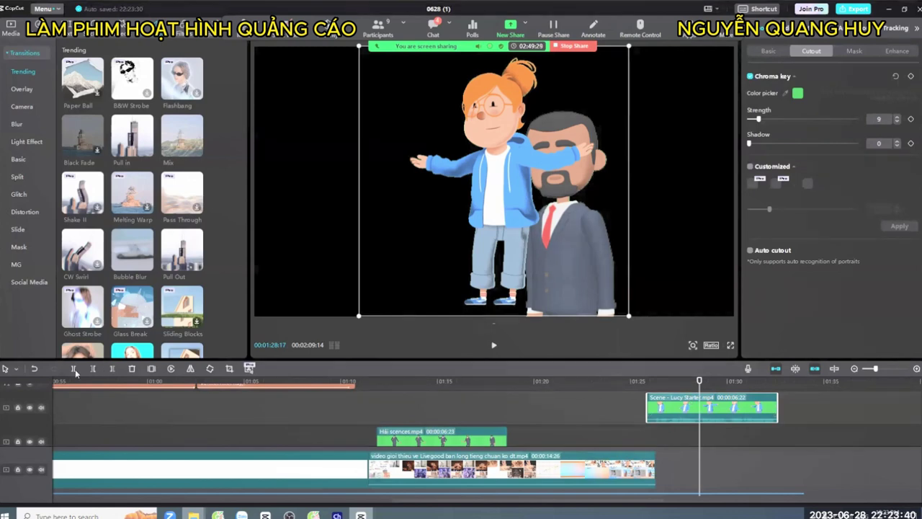
- Split the Scene - Lucy Starter clip at 1:28:17 and place its first part directly after the 6:23 Hải scences clip
drag(673, 413, 536, 433)
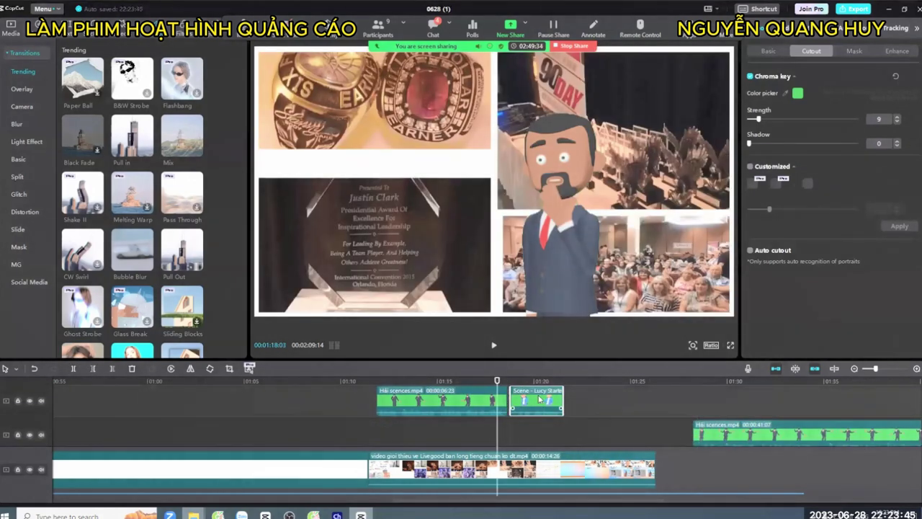
- Mirror the girl in the first Lucy Starter part, then enlarge and position her in the lower left of the chart scene
click(530, 380)
click(190, 369)
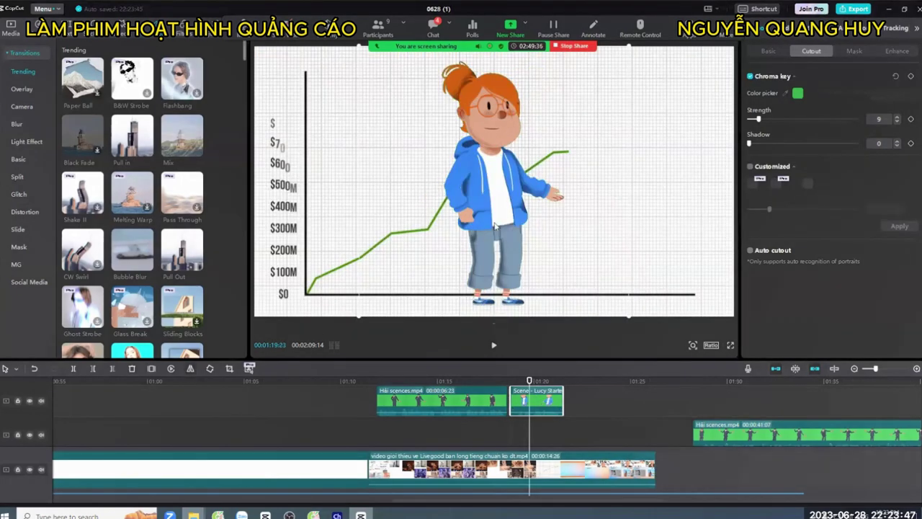
drag(494, 217, 428, 247)
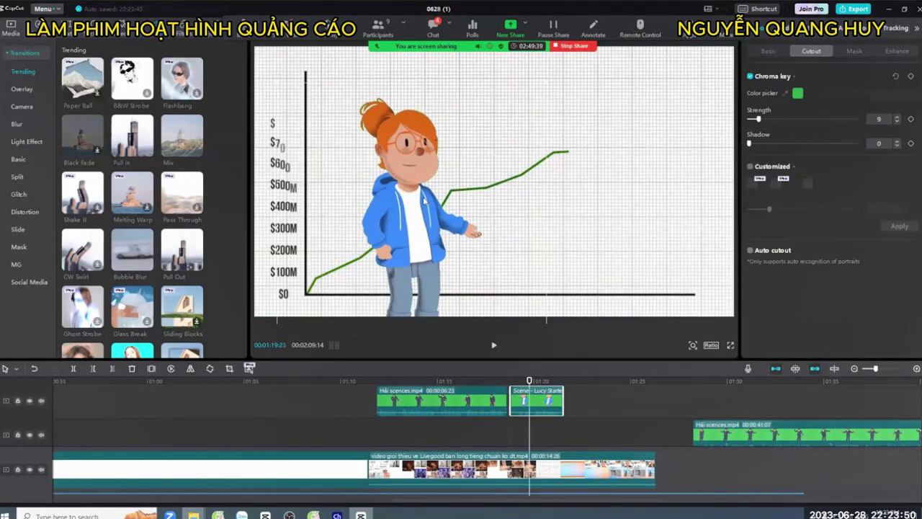
drag(424, 200, 417, 222)
mouse_move(543, 111)
mouse_down()
mouse_move(552, 103)
mouse_move(539, 116)
mouse_up()
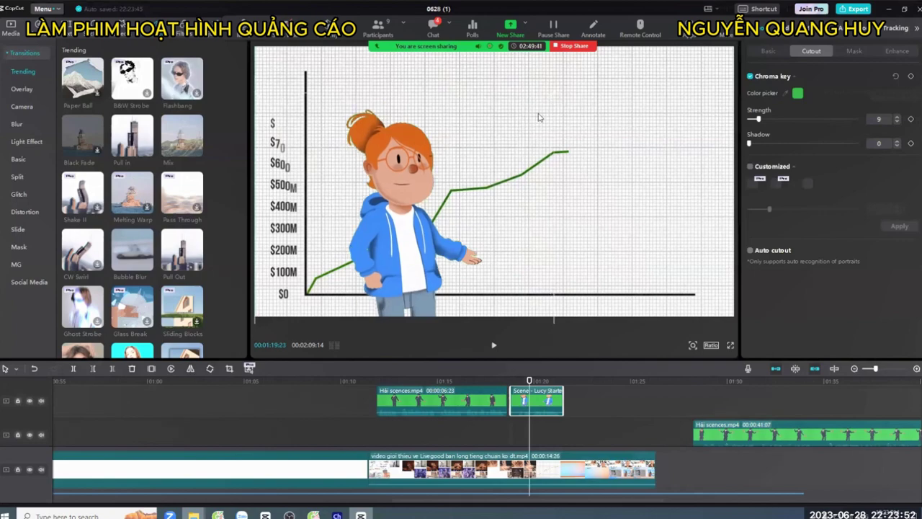
click(530, 380)
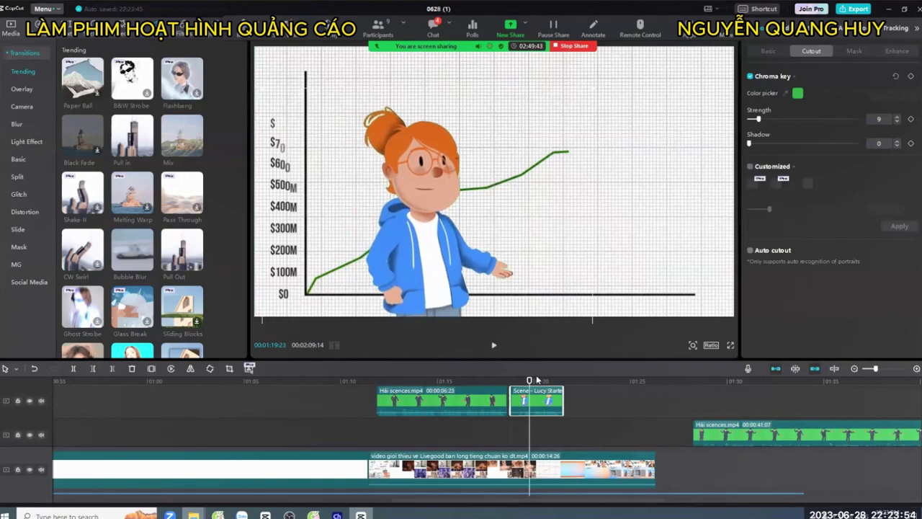
- Enlarge the man in the 6:23 Hải scences clip, shift him slightly left in the frame, and play back both character clips
click(500, 381)
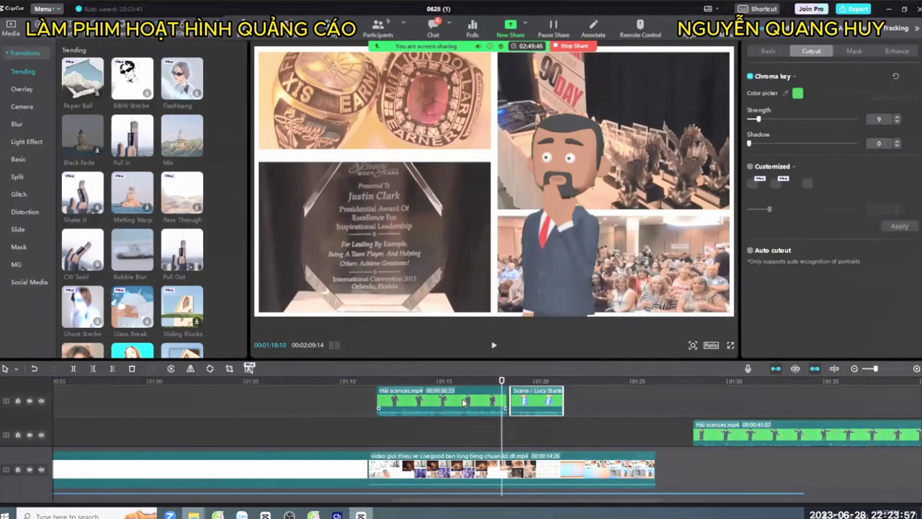
drag(351, 79, 549, 190)
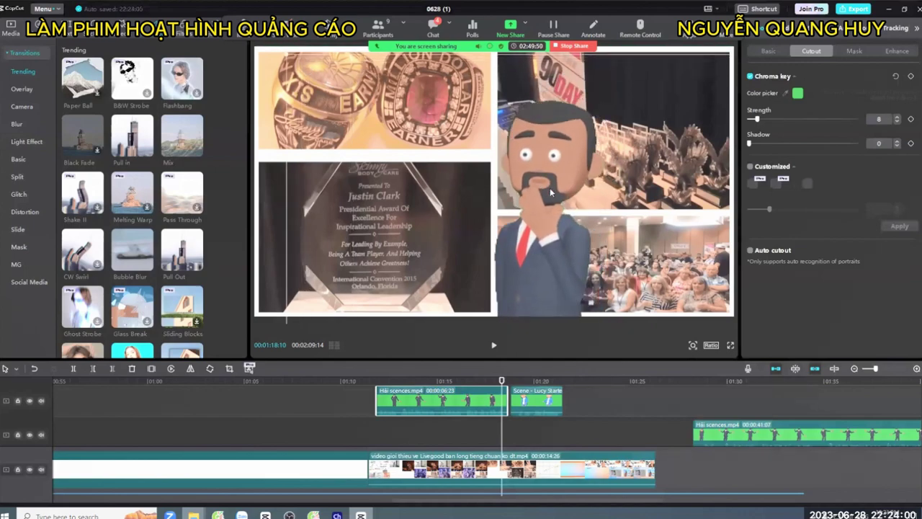
click(524, 400)
click(456, 381)
key(space)
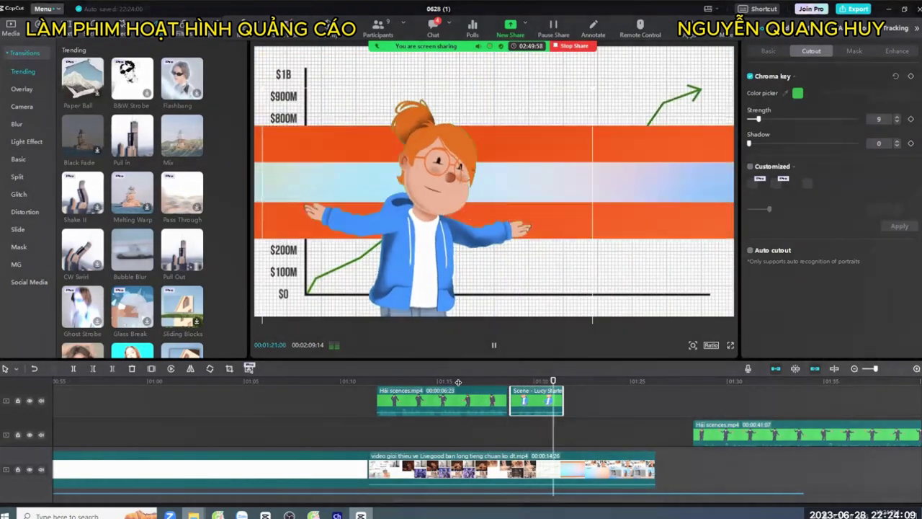
key(space)
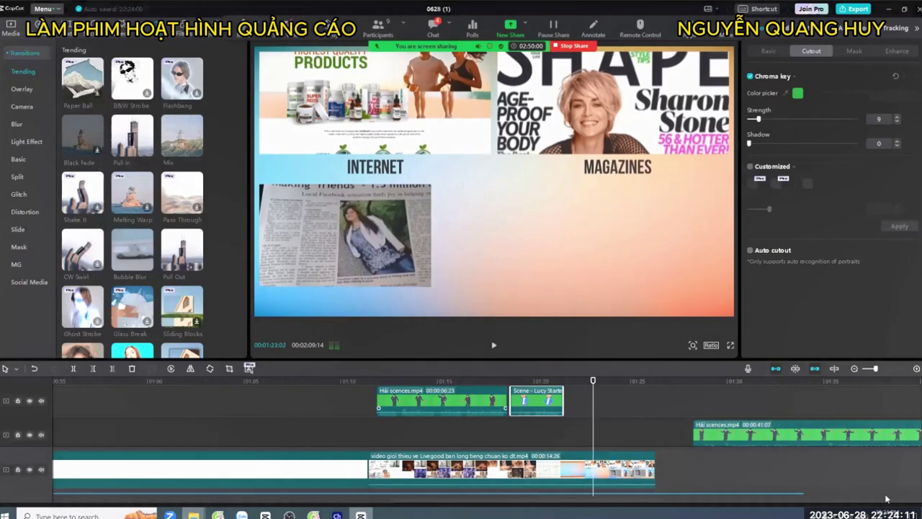
- Move the second part of the split Lucy Starter clip later on the timeline
click(709, 408)
scroll(692, 400, down, 2)
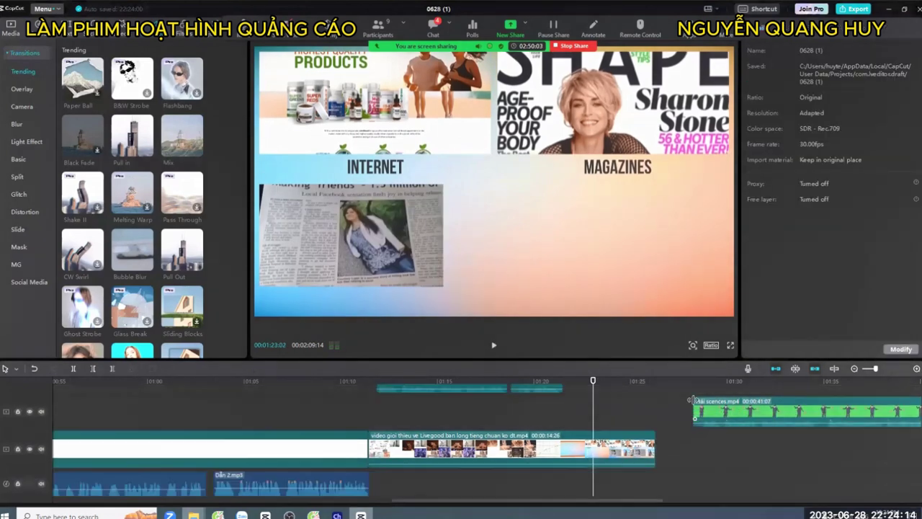
scroll(734, 400, up, 2)
drag(731, 388, 728, 433)
- Play back the 41:07 Hải scences clip and move it earlier so it starts where the first Lucy Starter part ends
click(698, 379)
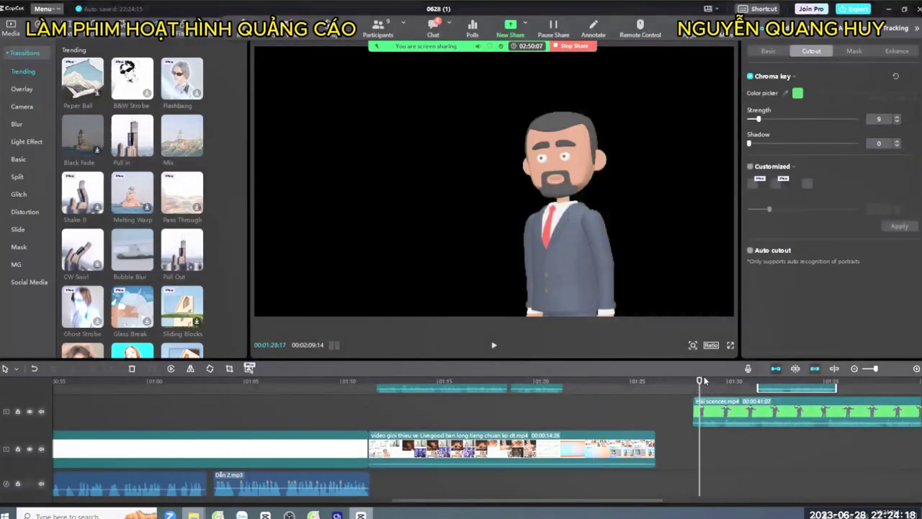
key(space)
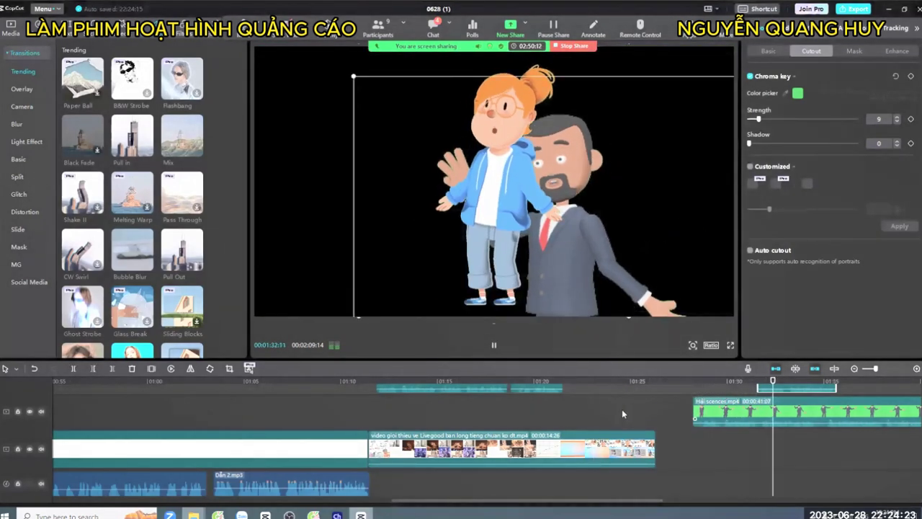
drag(728, 411, 600, 411)
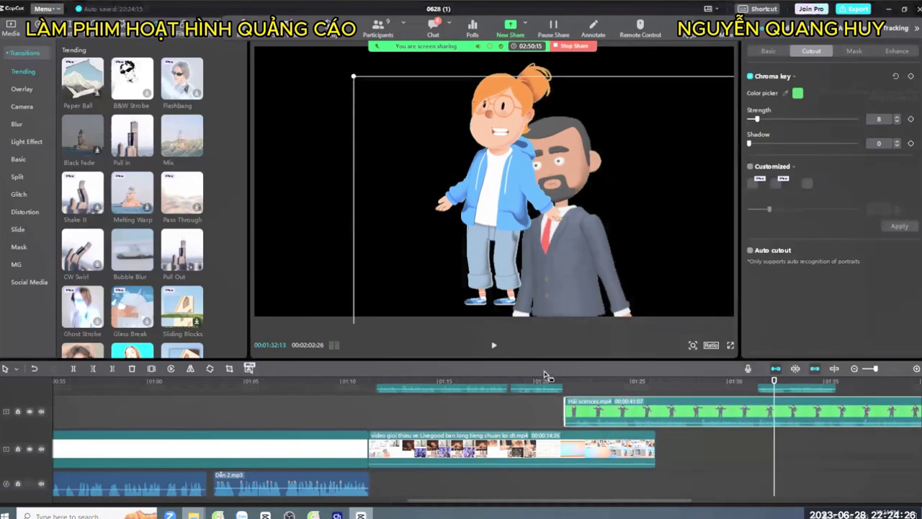
- Play back the 41:07 Hải scences clip and split it at 01:28:09
click(551, 377)
key(space)
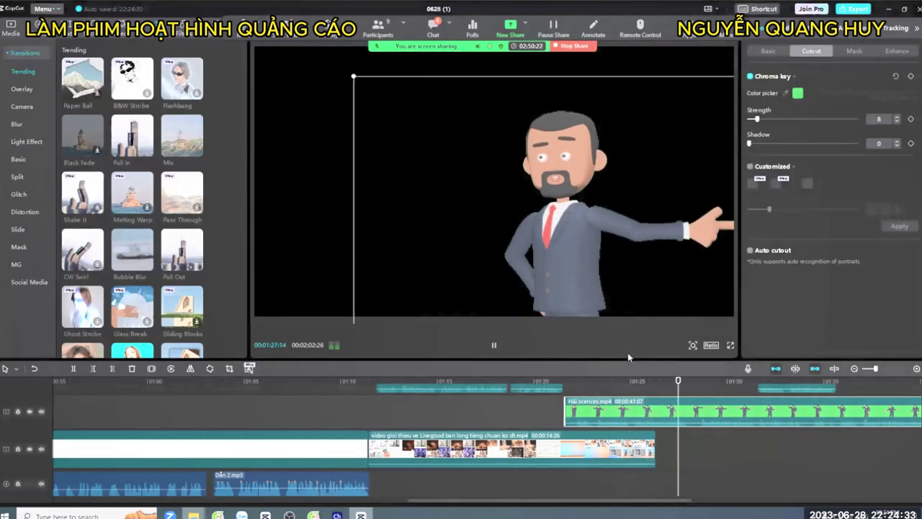
key(space)
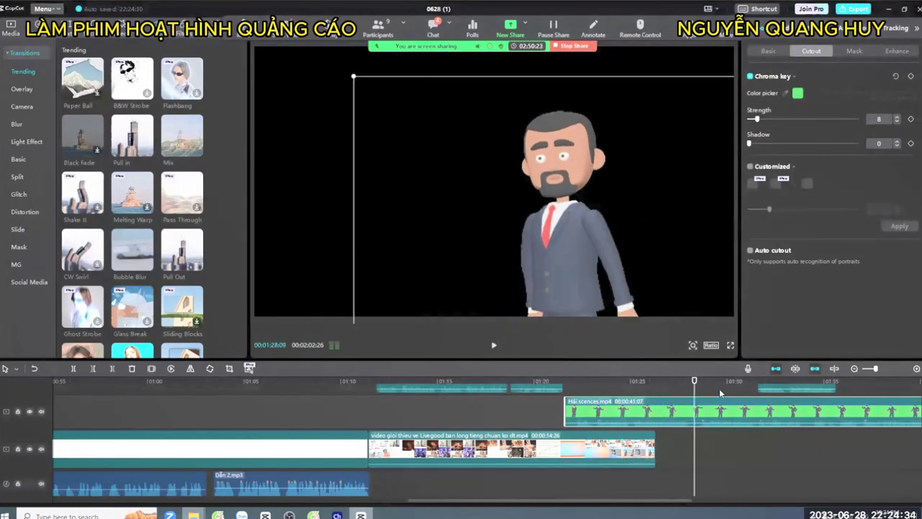
click(77, 370)
- Extend the Livegood introduction video to 16:25 so it ends with the 6:20 Hải scences clip, and play back the join
click(588, 443)
drag(655, 443, 694, 447)
drag(561, 381, 541, 382)
key(space)
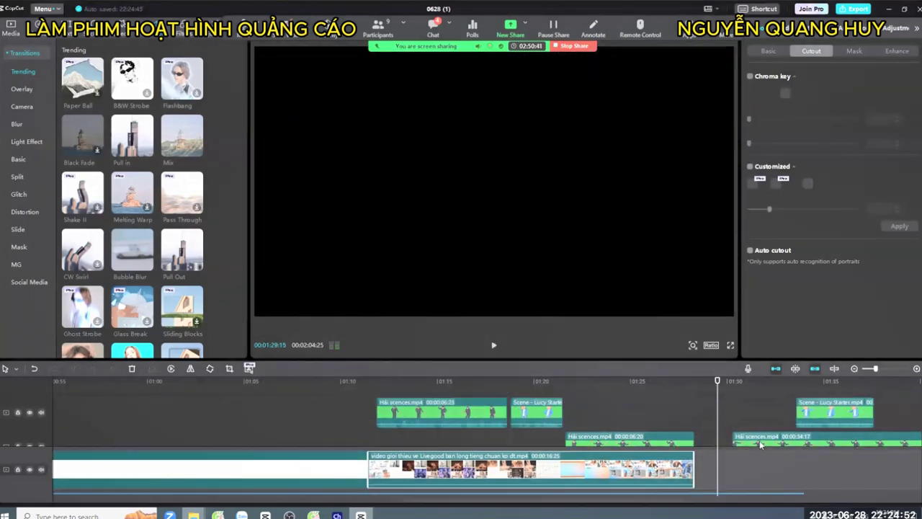
- Move the 34:17 Hải scences clip later and place the second Lucy Starter clip directly after the 6:20 Hải scences clip
drag(765, 449, 787, 447)
drag(821, 395, 730, 428)
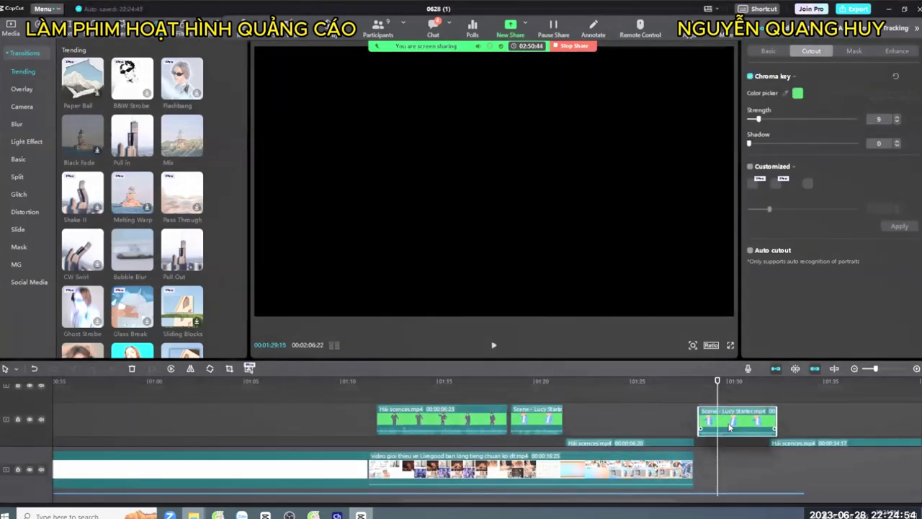
click(680, 380)
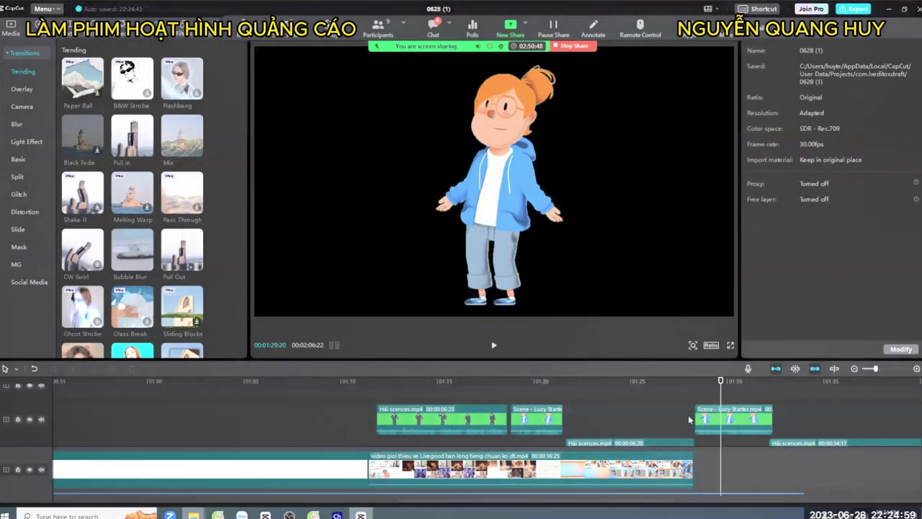
- Mirror and enlarge the girl in the second Lucy Starter clip, reposition her in the frame, and play back the scene
click(733, 418)
drag(567, 149, 503, 214)
drag(569, 111, 634, 54)
click(670, 390)
key(space)
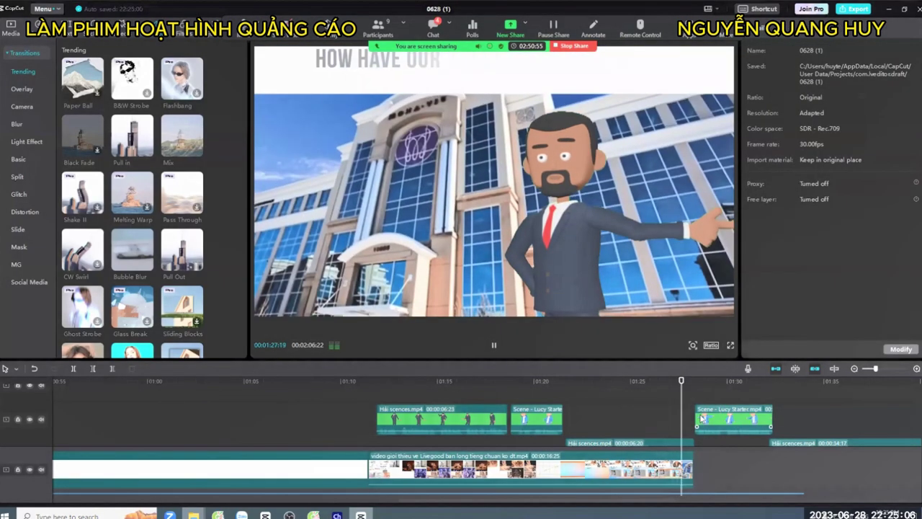
- Extend the Livegood introduction video to 37:19 so it continues behind the second Lucy Starter and Hải scences clips
scroll(653, 407, down, 2)
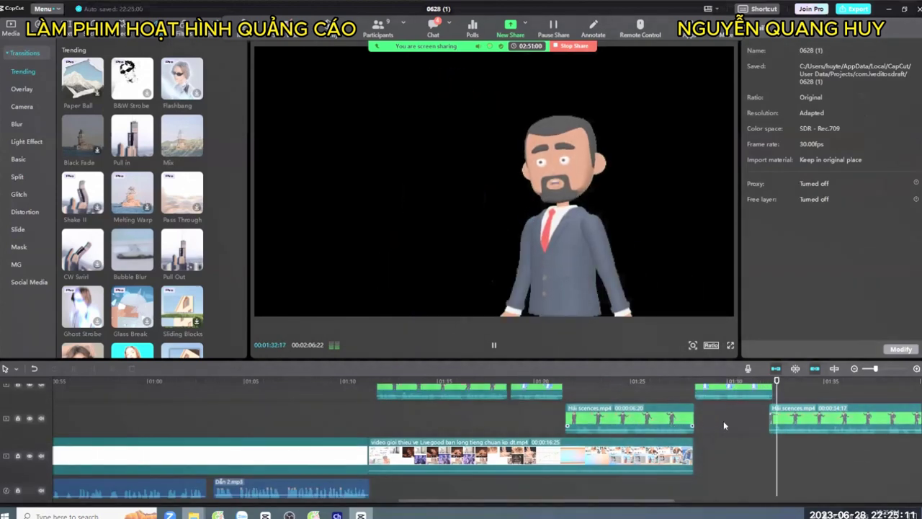
click(797, 420)
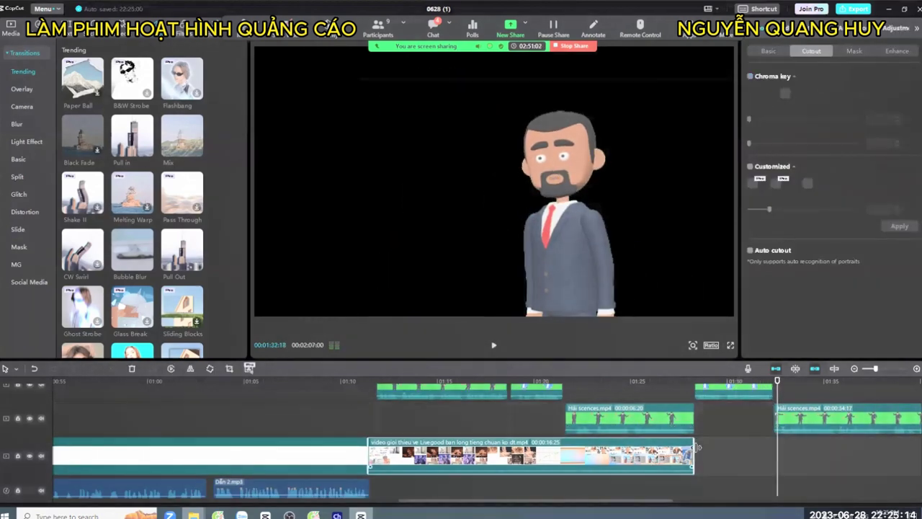
drag(693, 456, 774, 450)
scroll(723, 403, up, 1)
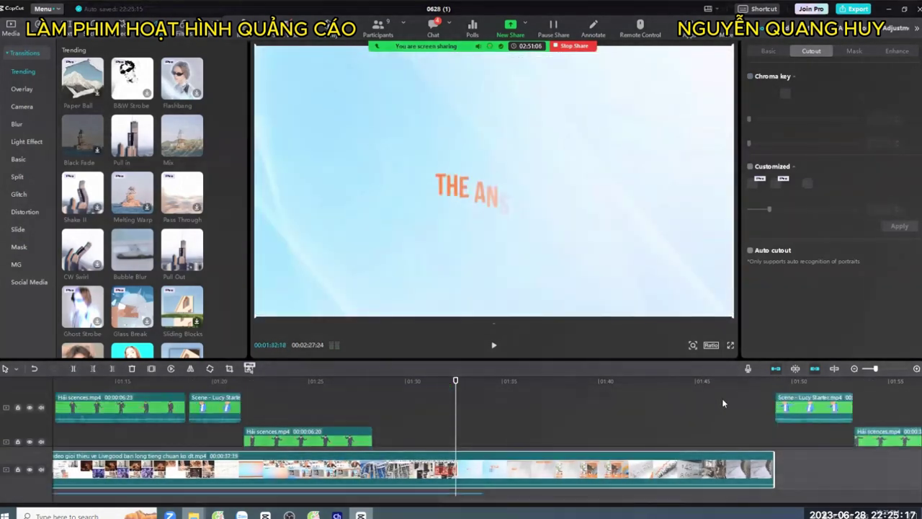
- Move the second Lucy Starter clip and the 34:17 Hải scences clip back directly after the 6:20 clip, and play back the sequence
click(823, 420)
drag(823, 409, 422, 405)
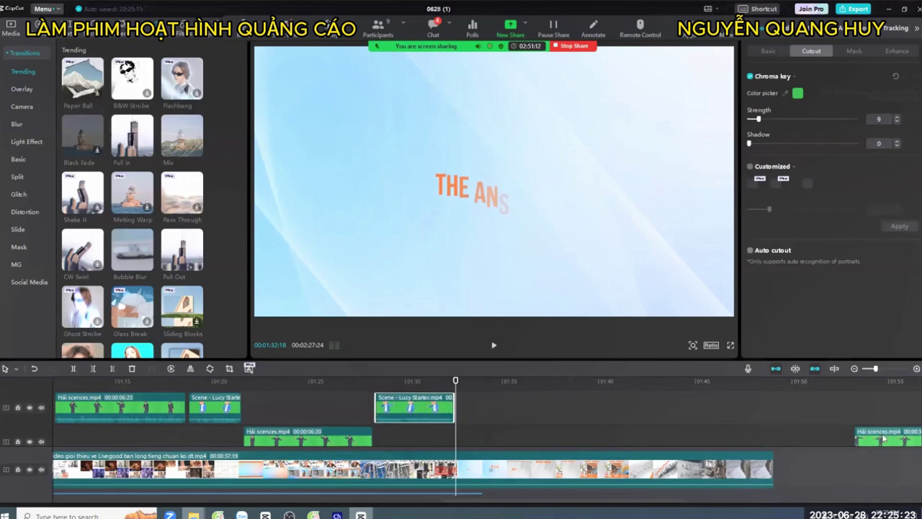
drag(885, 438, 487, 439)
click(366, 381)
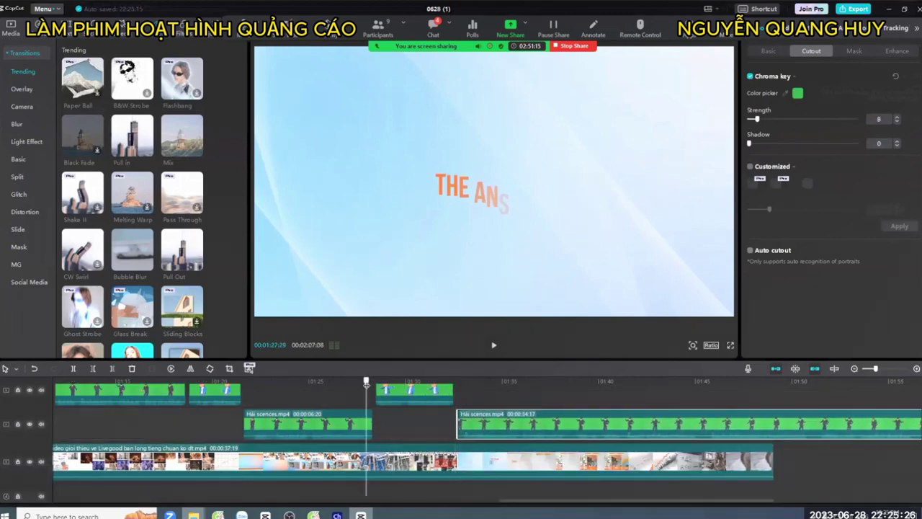
key(space)
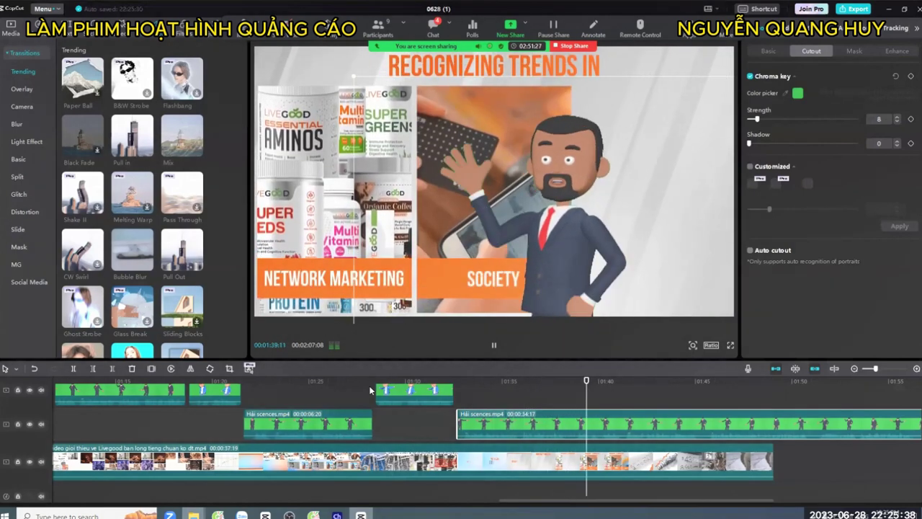
click(568, 382)
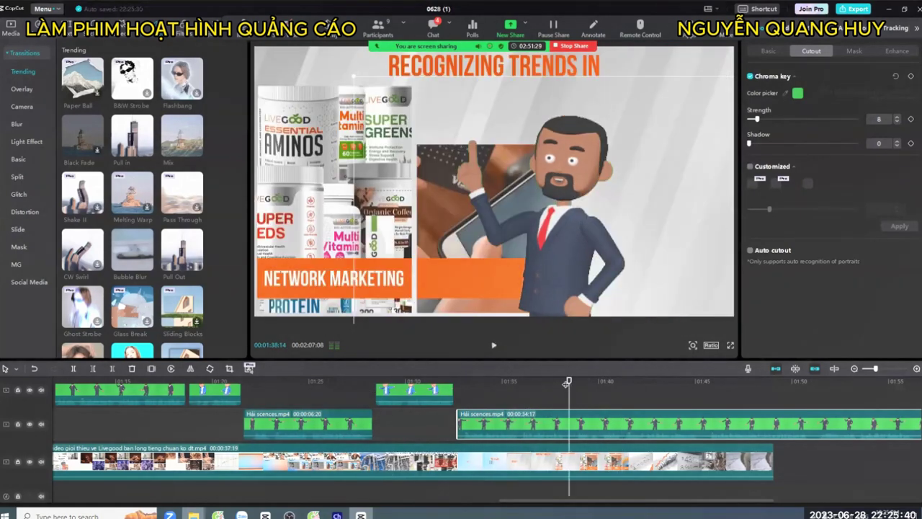
- Switch to the script document in the browser and read the dialogue lines from Hải 3 through Hải 5
key(alt+Tab)
scroll(353, 211, down, 3)
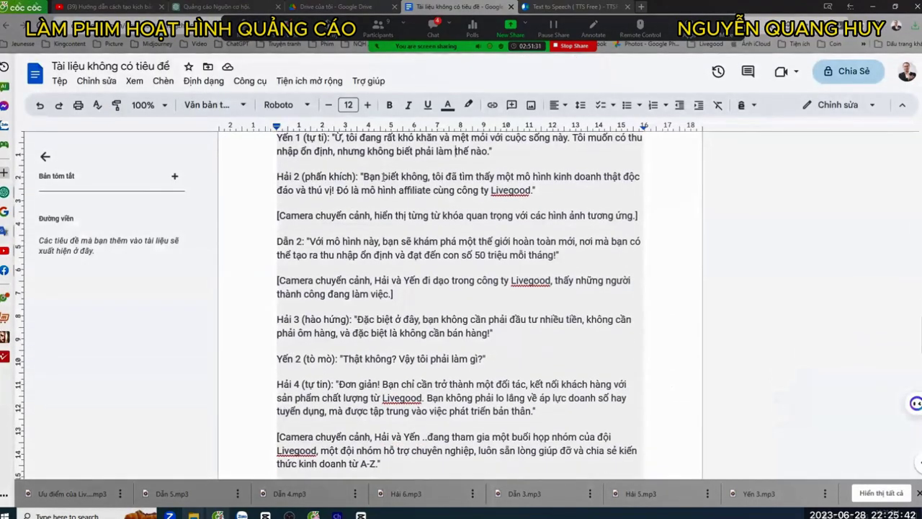
scroll(342, 309, down, 3)
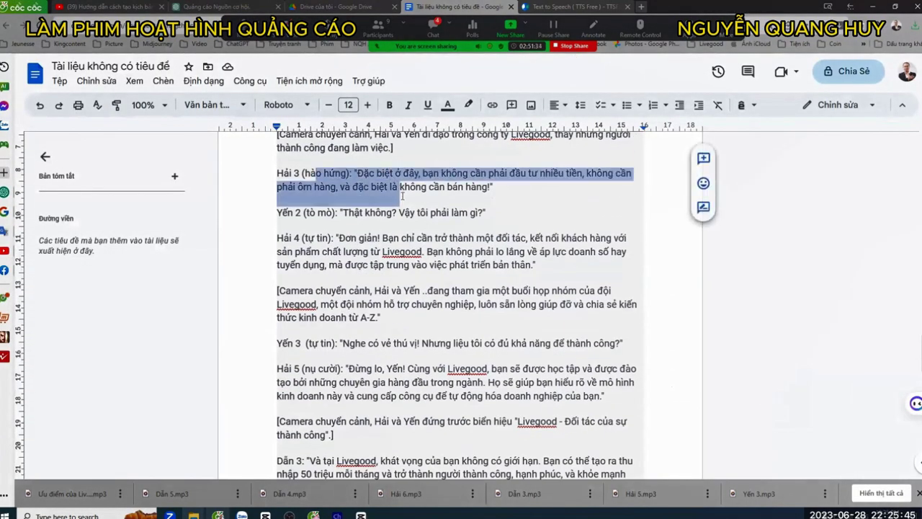
click(402, 195)
scroll(402, 196, down, 2)
scroll(380, 206, up, 4)
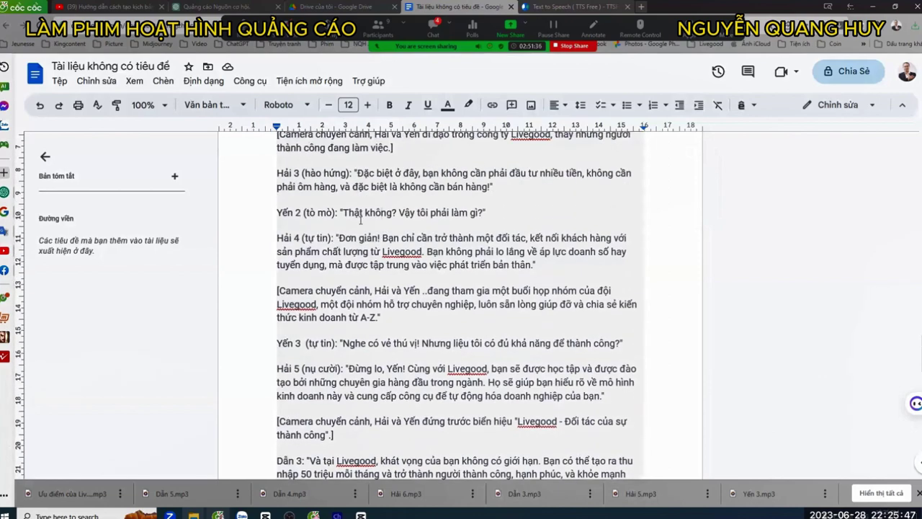
drag(304, 310, 453, 312)
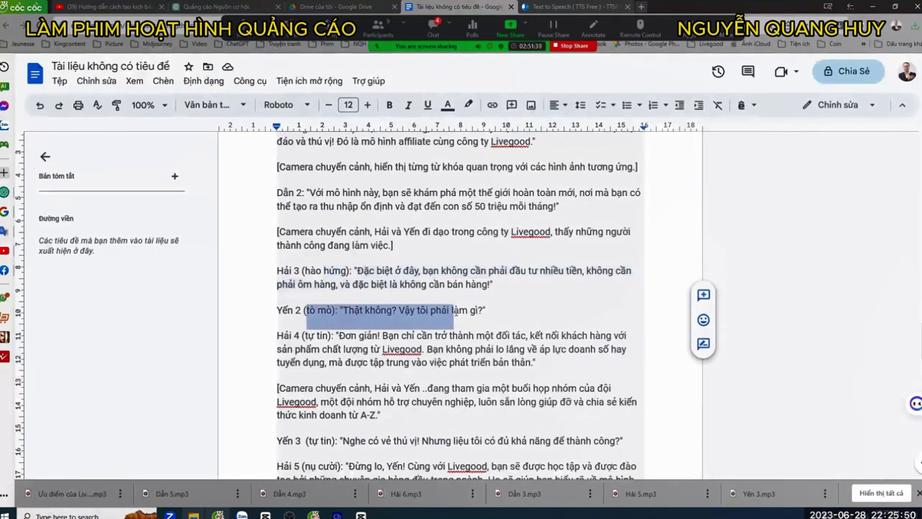
scroll(451, 317, down, 2)
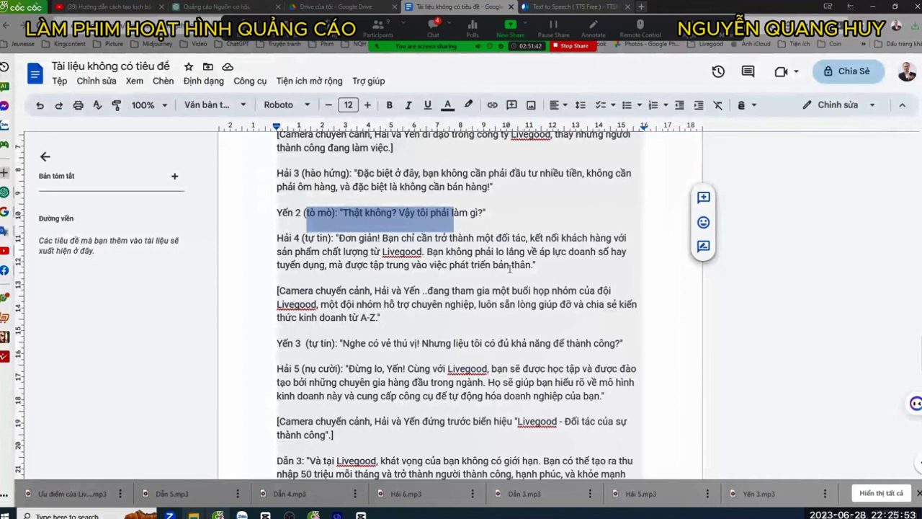
click(510, 268)
drag(300, 290, 336, 316)
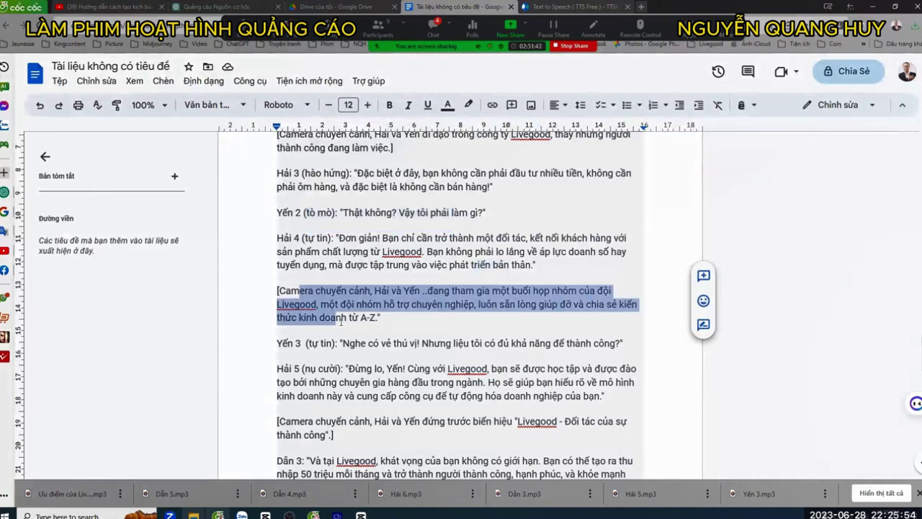
scroll(338, 292, down, 3)
drag(292, 237, 447, 238)
drag(301, 271, 402, 300)
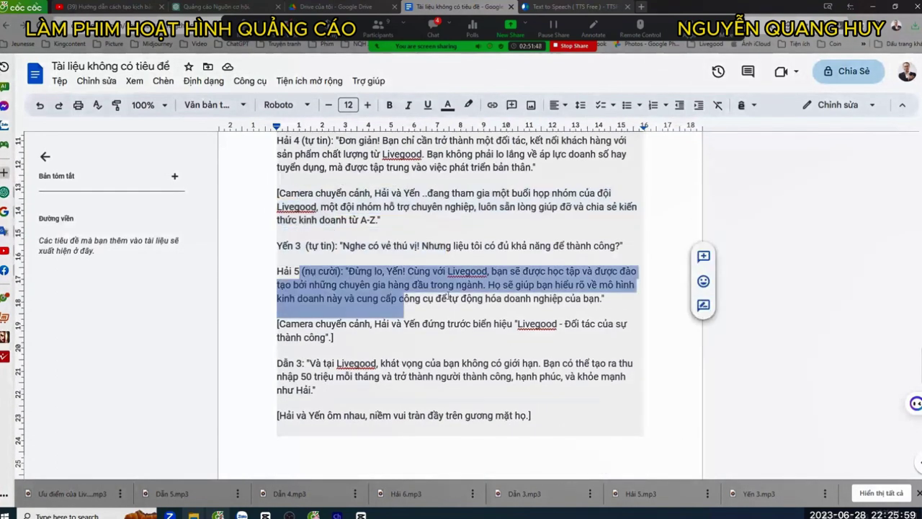
- Return to CapCut and play back the Lucy Starter and 34:17 Hải scences clips, checking them against the script's dialogue
key(alt+Tab)
click(447, 378)
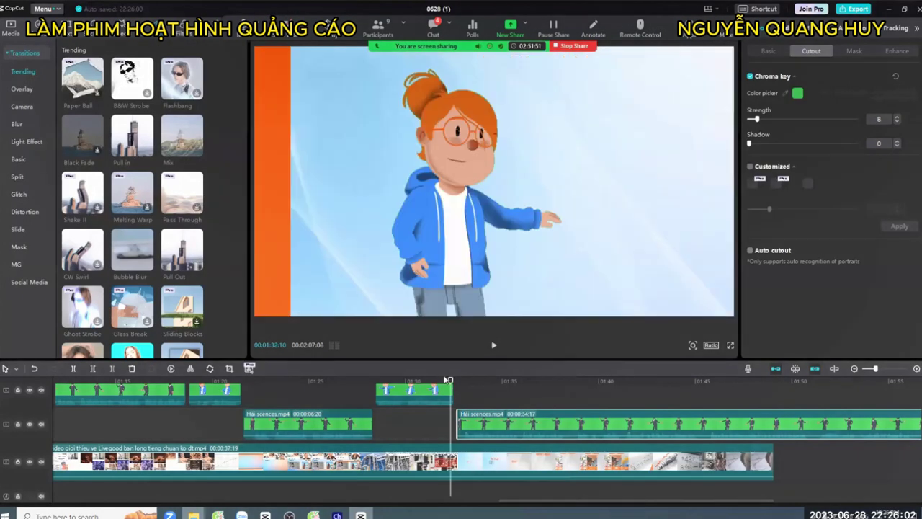
key(space)
click(433, 380)
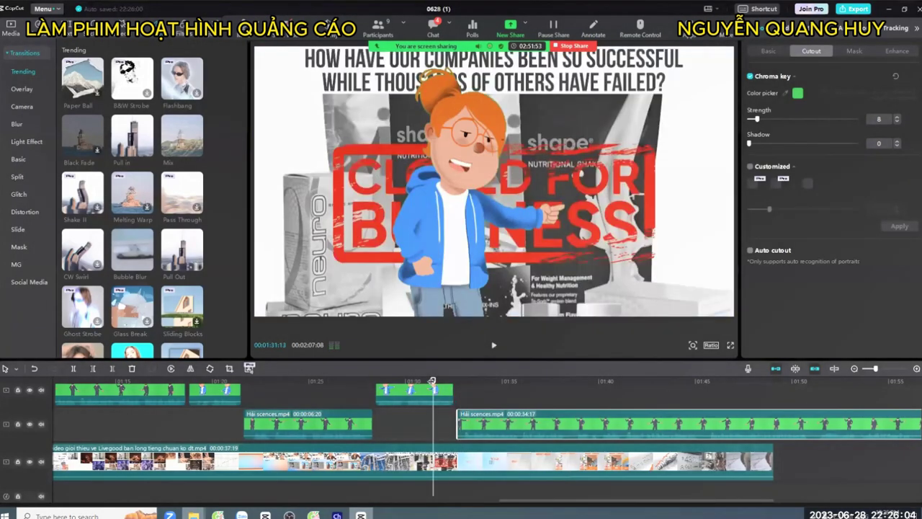
key(alt+Tab)
key(alt+Tab)
key(space)
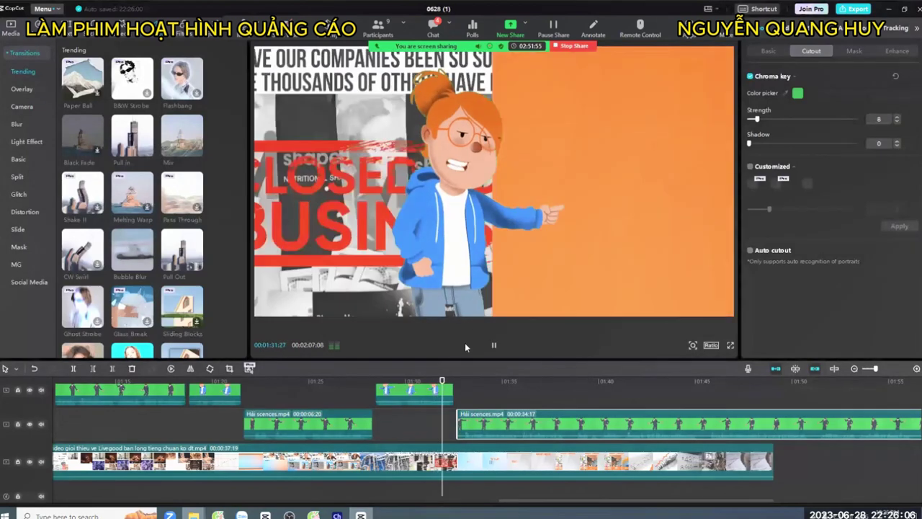
key(alt+Tab)
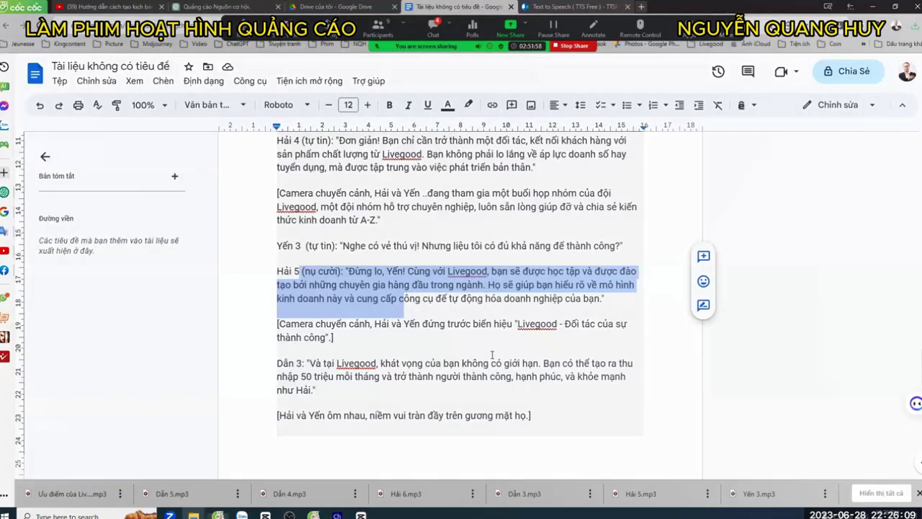
key(alt+Tab)
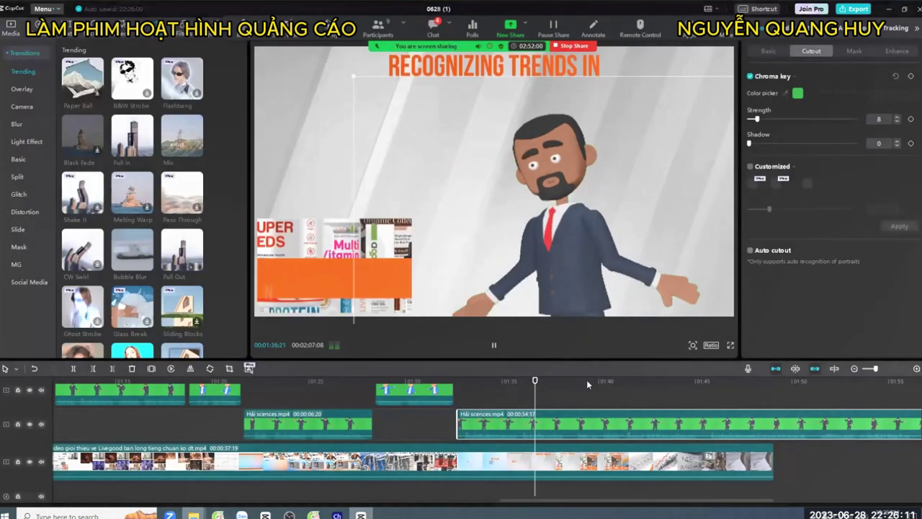
key(alt+Tab)
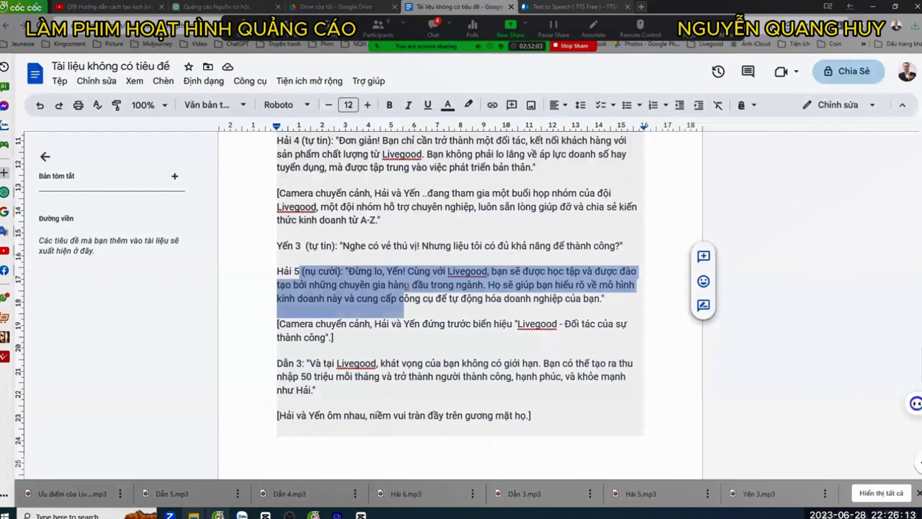
key(alt+Tab)
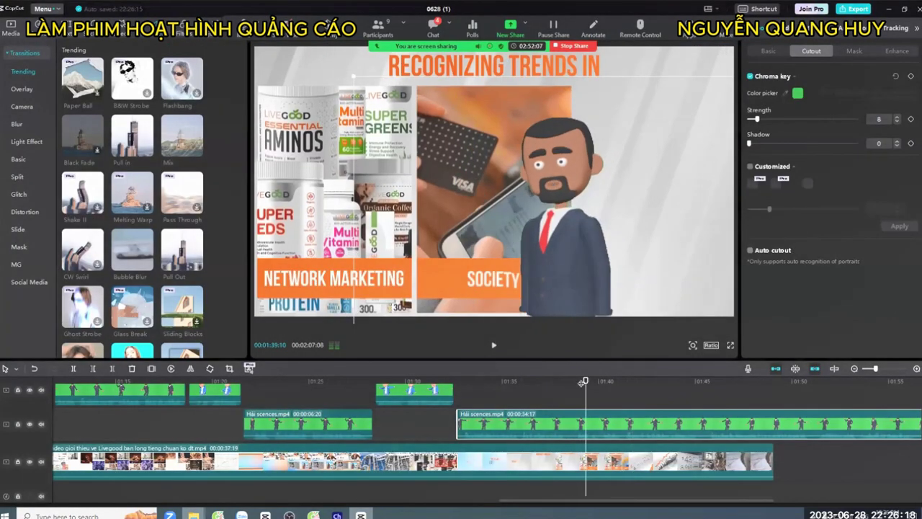
- Split the 34:17 Hải scences clip at 01:38:17, place its first part ahead of the second Lucy Starter clip, and play back the order
drag(579, 384, 572, 387)
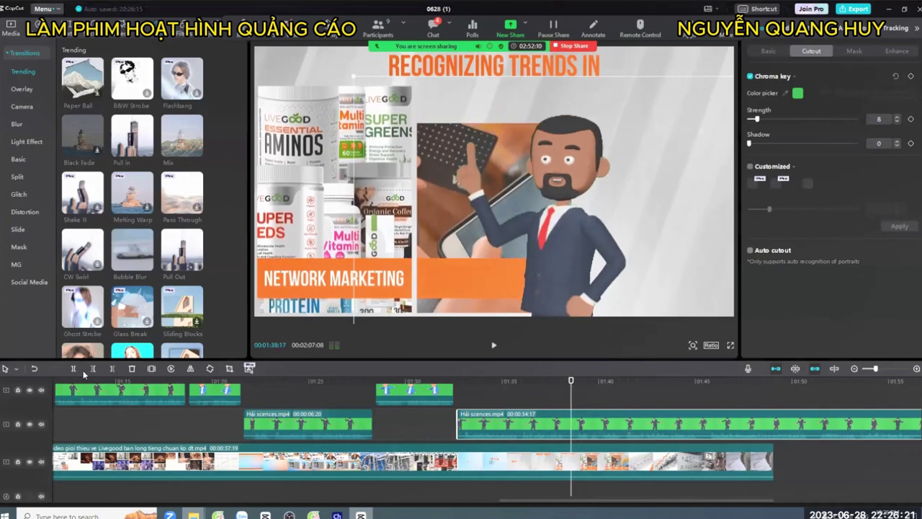
drag(506, 430, 422, 432)
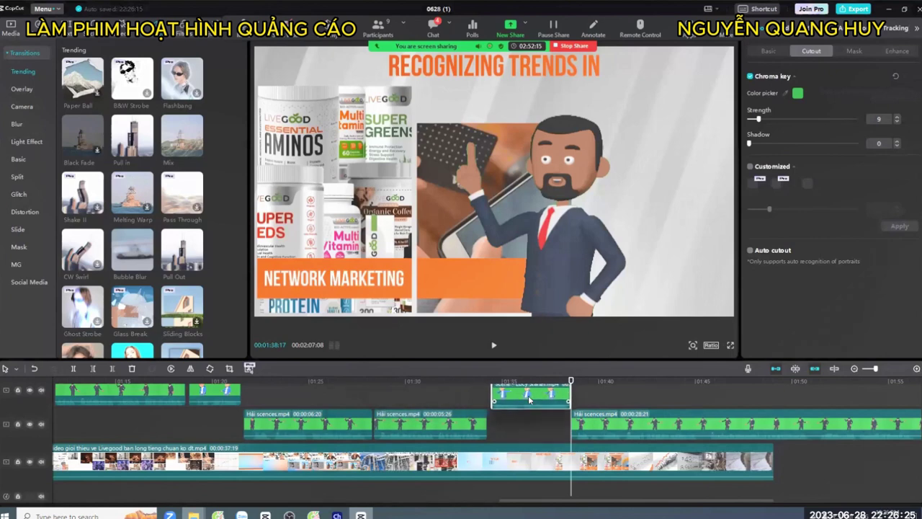
click(346, 387)
click(389, 422)
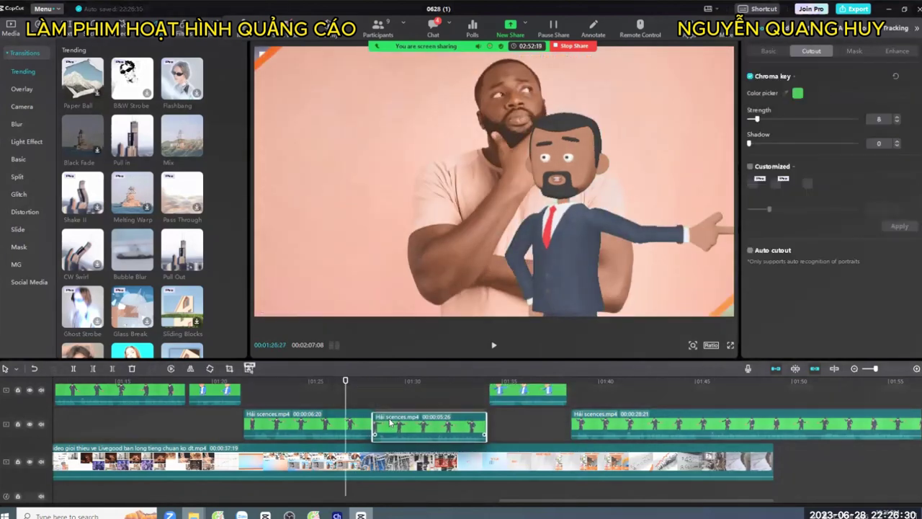
click(226, 386)
key(space)
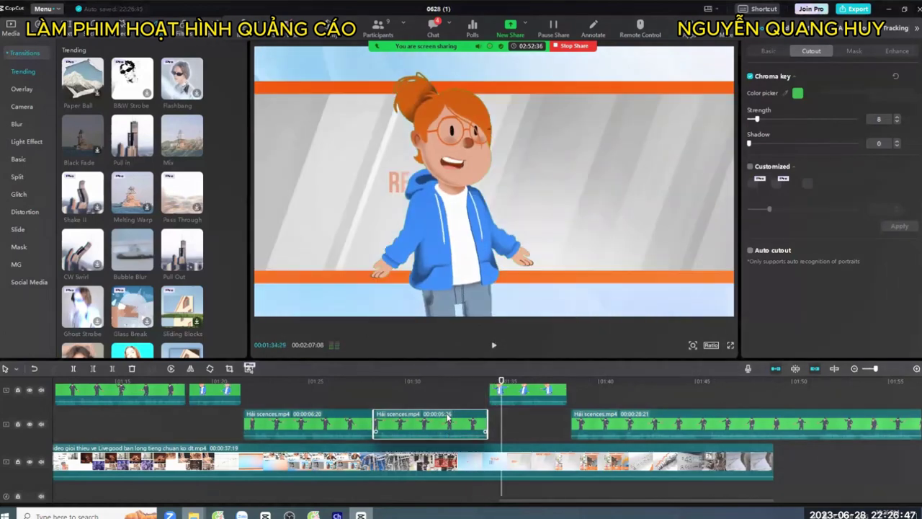
- Extend the 6:20 Hải scences clip to 12:10 and delete the 5:26 Hải scences clip it replaces
drag(448, 435, 447, 404)
drag(376, 421, 482, 423)
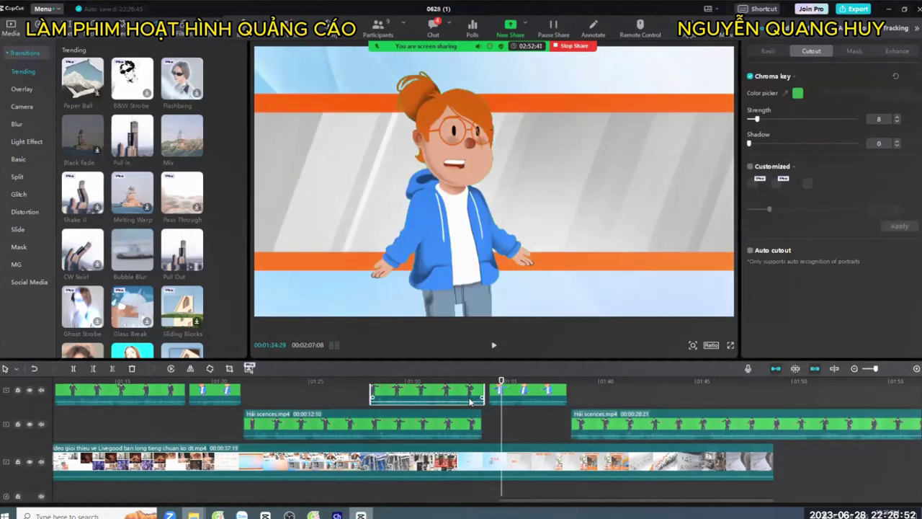
key(Delete)
- Shift the second Lucy Starter clip and the 28:21 Hải scences clip earlier to close the gaps between the character clips
drag(532, 401, 522, 401)
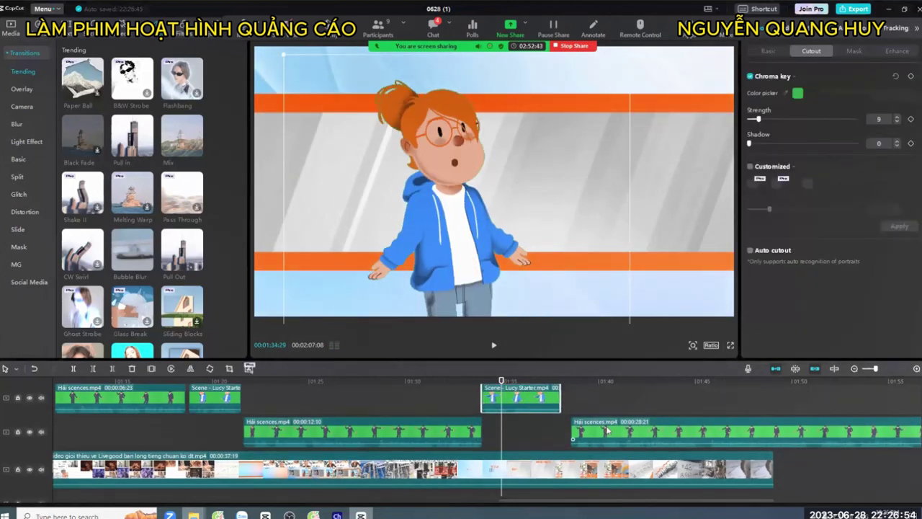
drag(607, 430, 596, 430)
- Extend the end of the background music clip into the second Lucy Starter scene, to about 01:36
scroll(429, 441, down, 3)
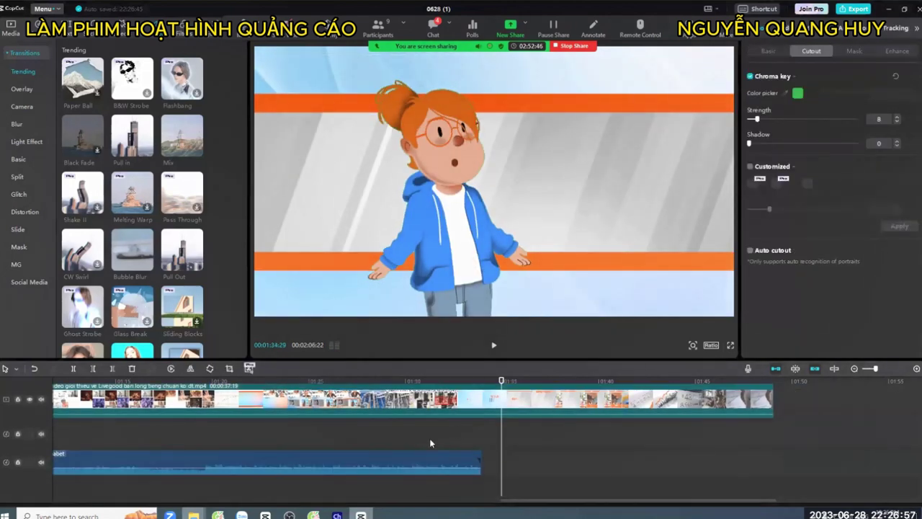
drag(480, 462, 527, 461)
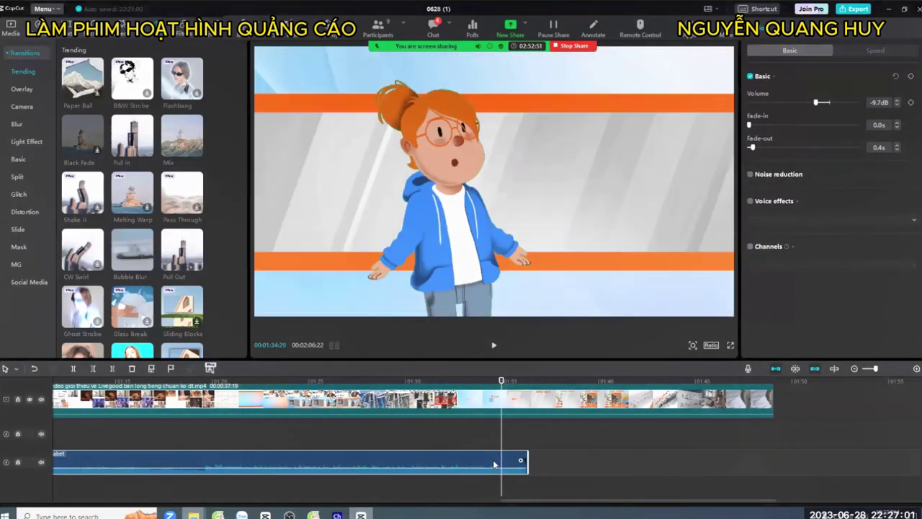
- Paste a copy of the Full Alphabet music clip and butt it against the end of the existing music clip
click(547, 429)
key(ctrl+v)
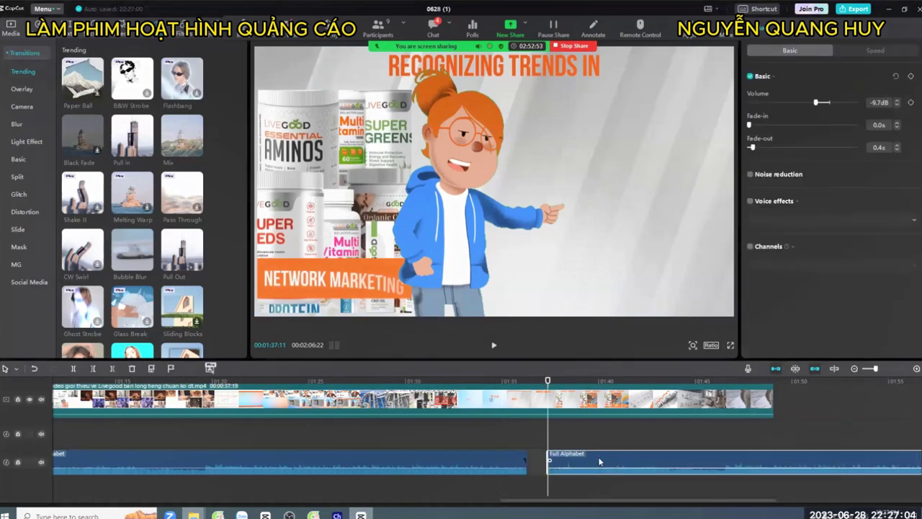
drag(598, 461, 580, 458)
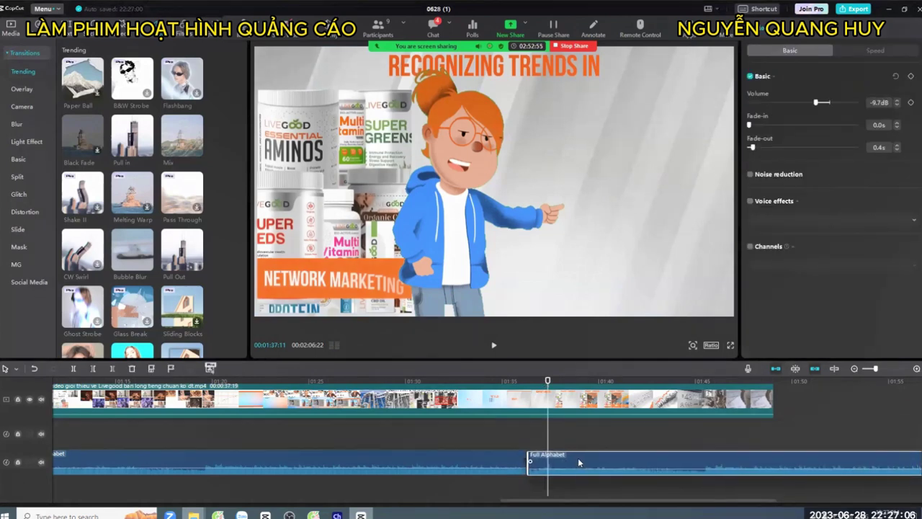
- Play back from the second Lucy Starter clip, then extend the end of the background video to about 02:12:20
scroll(505, 418, up, 3)
click(484, 379)
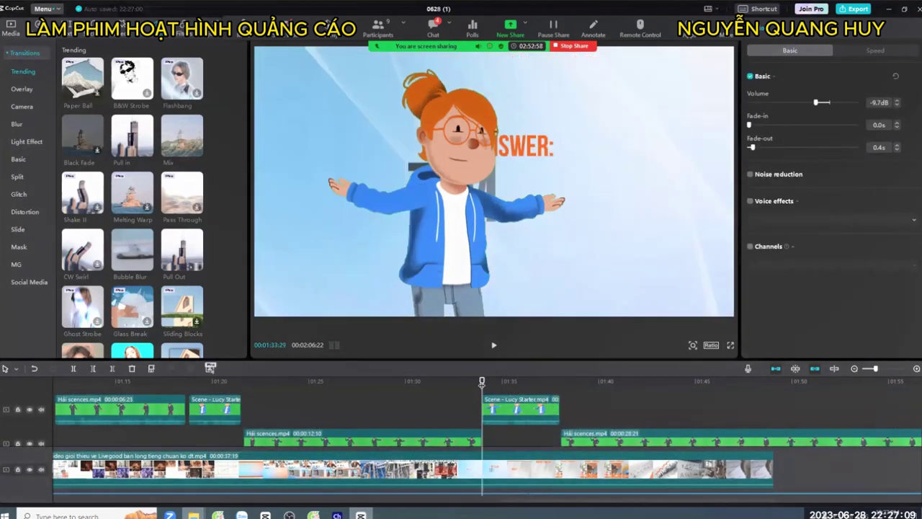
key(space)
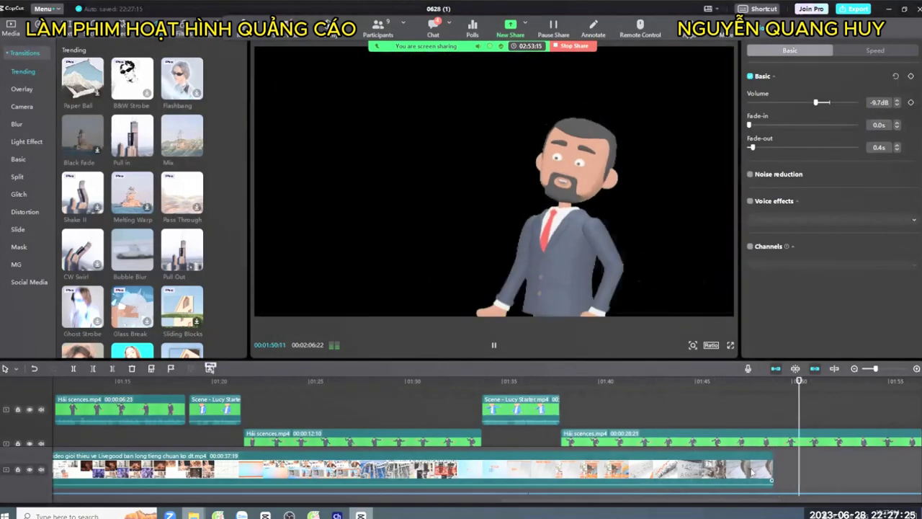
key(space)
drag(771, 470, 913, 469)
- Play the 28:21 Hải scences clip over the extended background and compare its speech with the script
click(354, 381)
key(space)
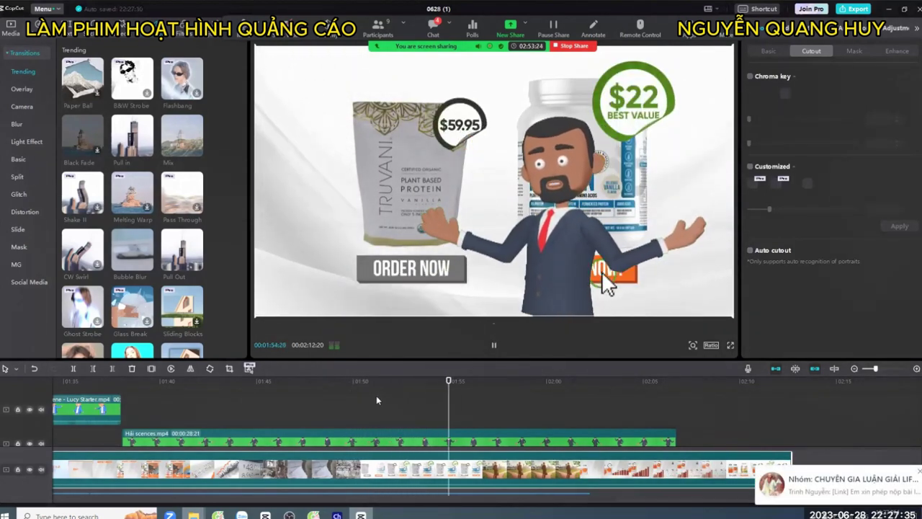
key(alt+Tab)
drag(355, 326, 574, 326)
scroll(574, 326, down, 4)
key(alt+Tab)
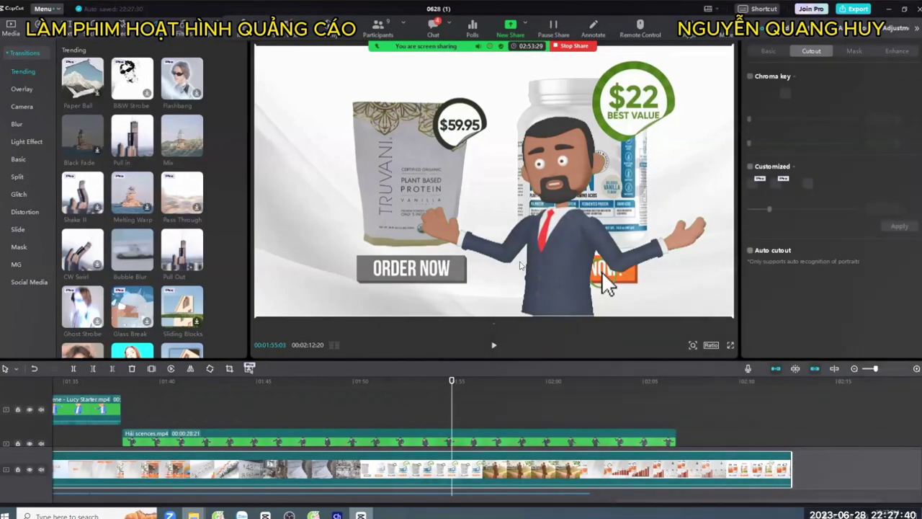
key(space)
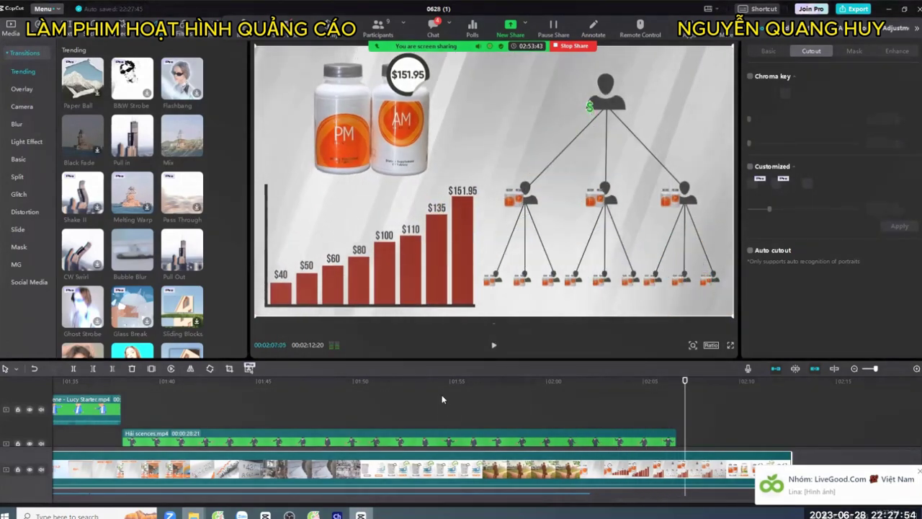
- Switch to the Google Docs script and read the scene direction and Dẫn 3 narration that follow Hải 5
key(alt+Tab)
scroll(452, 287, down, 1)
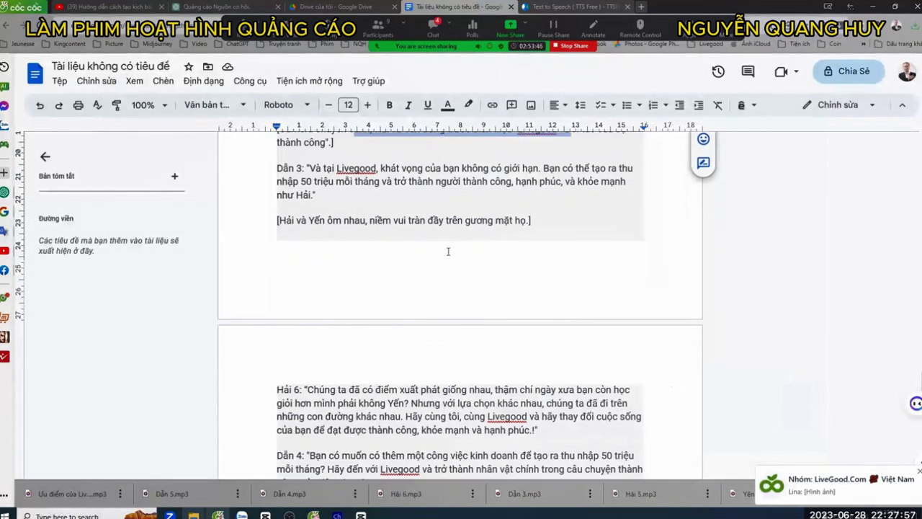
scroll(449, 251, up, 3)
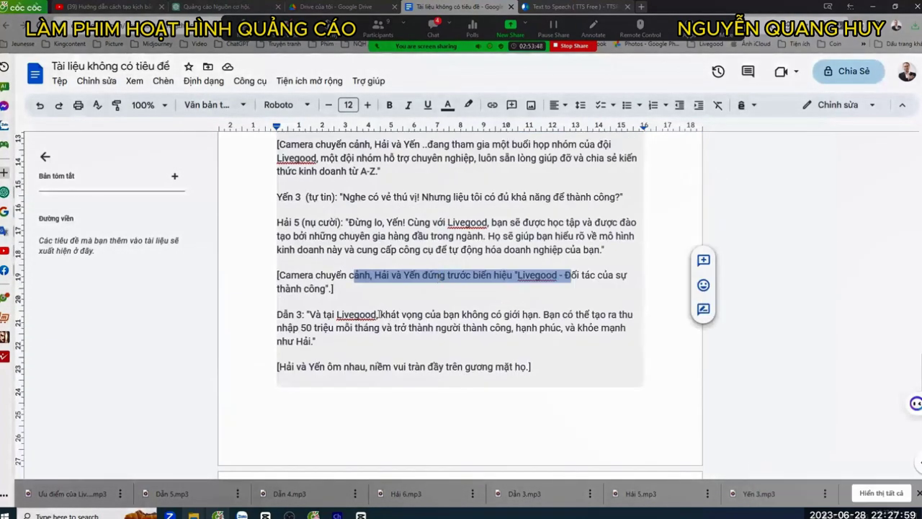
drag(278, 314, 461, 327)
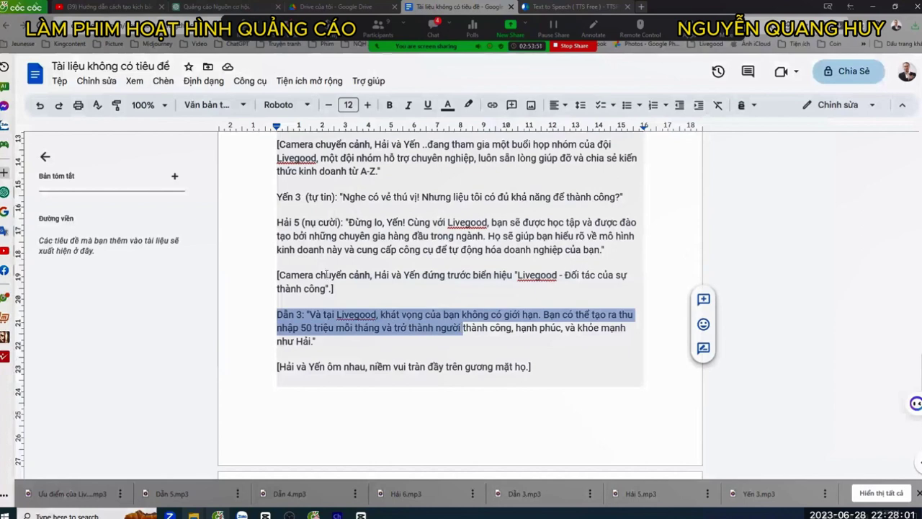
drag(326, 275, 569, 275)
drag(287, 314, 489, 328)
scroll(435, 254, down, 3)
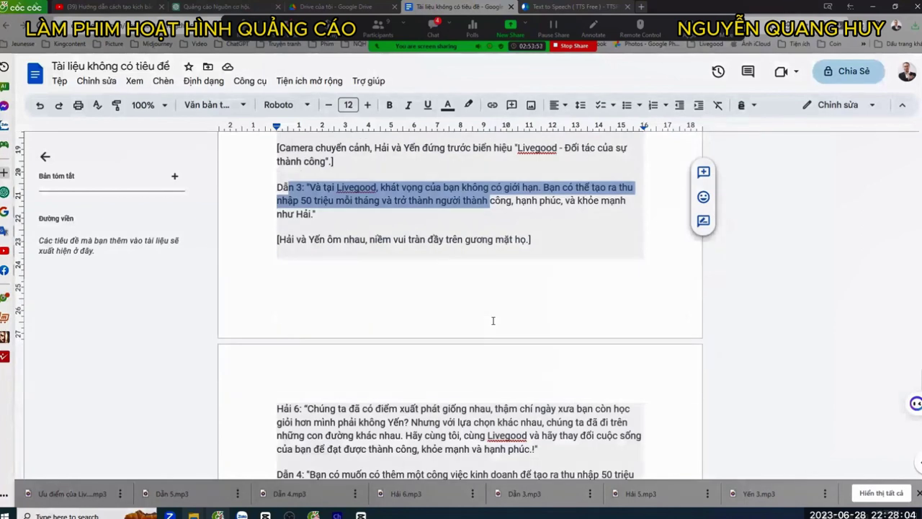
click(394, 220)
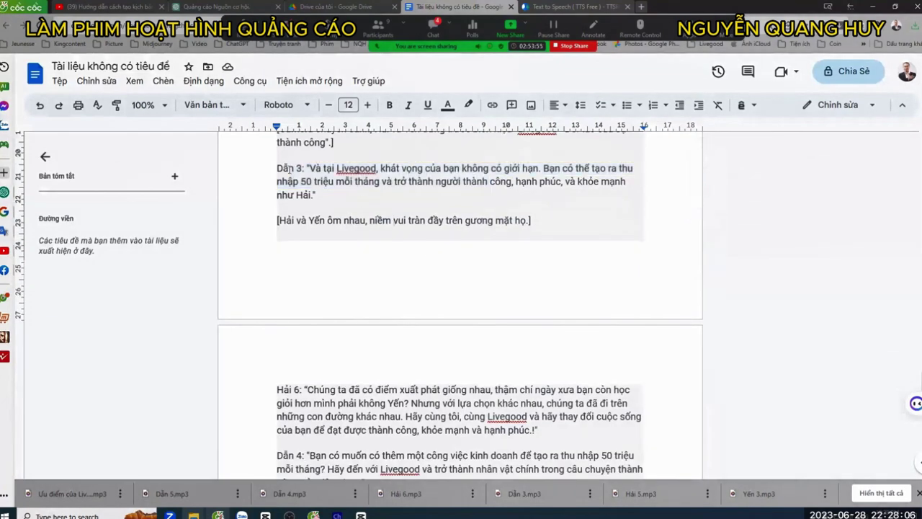
drag(288, 168, 413, 182)
click(412, 181)
drag(288, 168, 393, 182)
click(401, 181)
drag(278, 168, 393, 182)
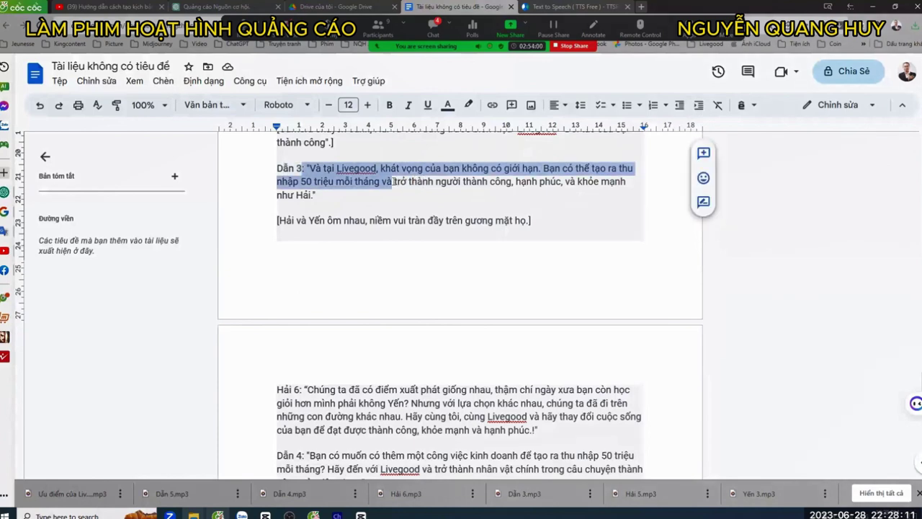
click(393, 181)
- Read the closing sentence of Hải 5 in the script and play the Hải scences clip in CapCut to find where it ends
key(alt+Tab)
key(alt+Tab)
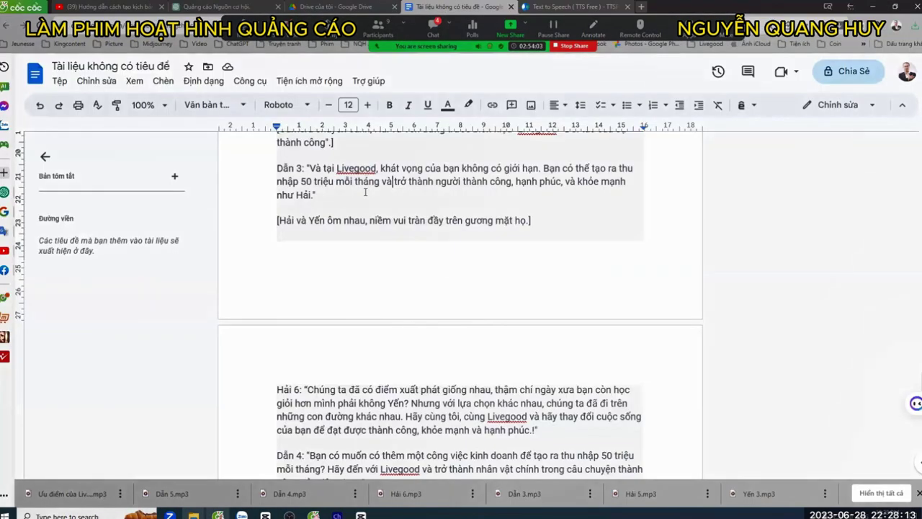
scroll(335, 303, up, 3)
drag(344, 297, 533, 298)
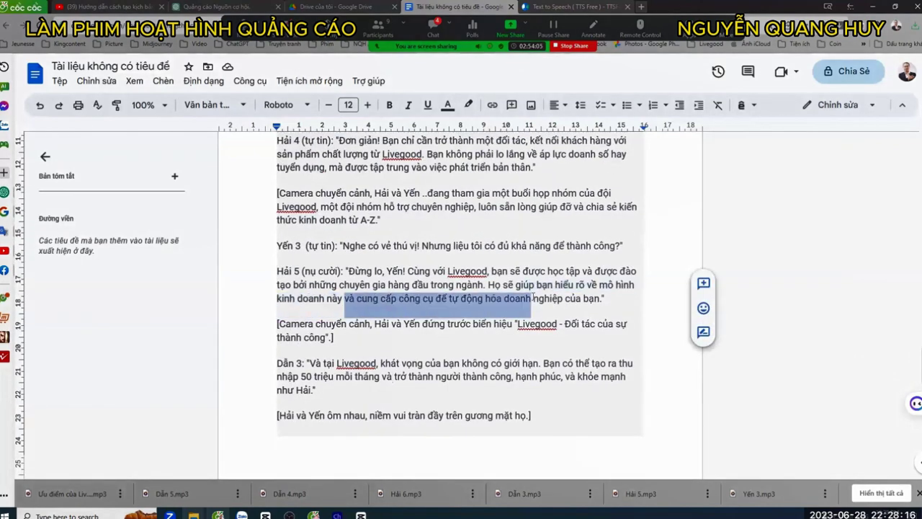
key(alt+Tab)
click(322, 376)
key(space)
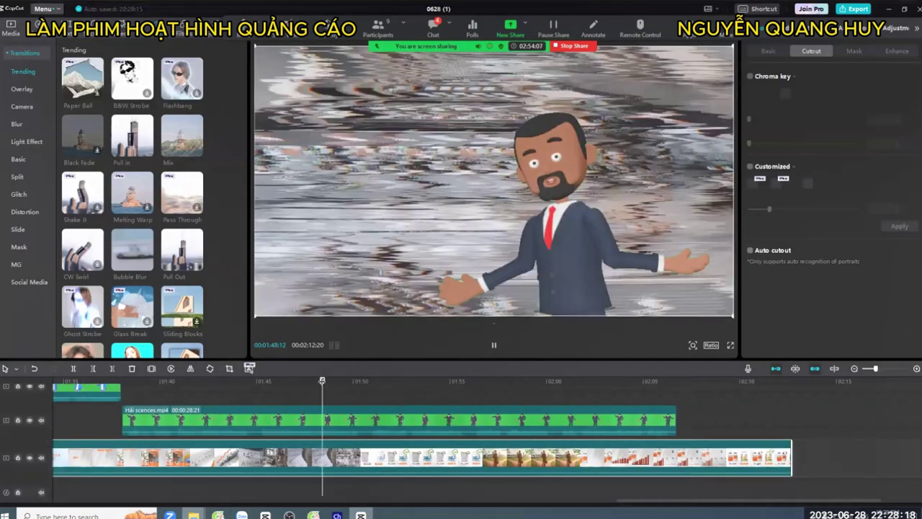
key(space)
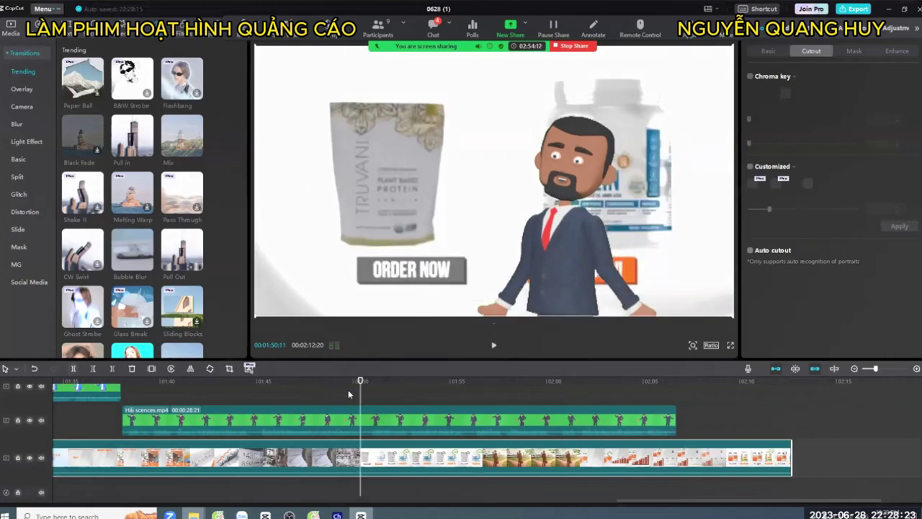
- Split the background video and the 28:21 Hải scences clip at 01:50:16
drag(362, 380, 360, 384)
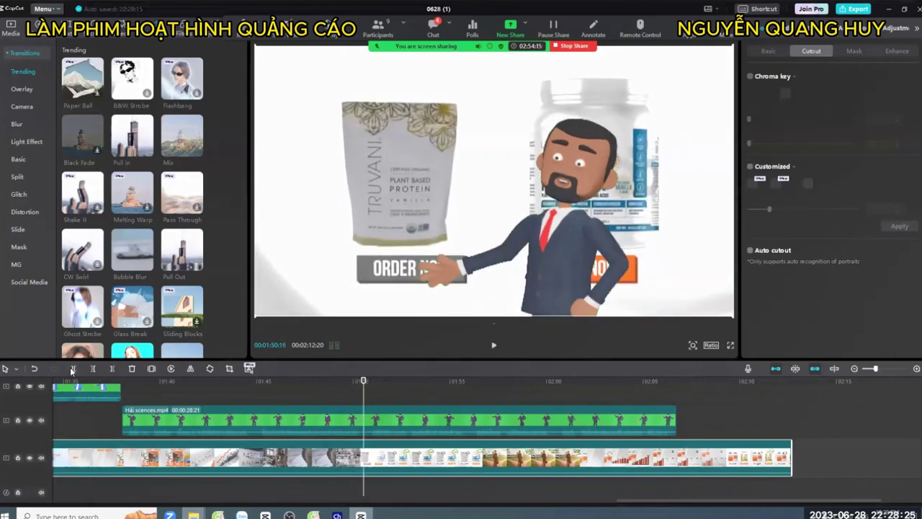
click(71, 369)
click(338, 421)
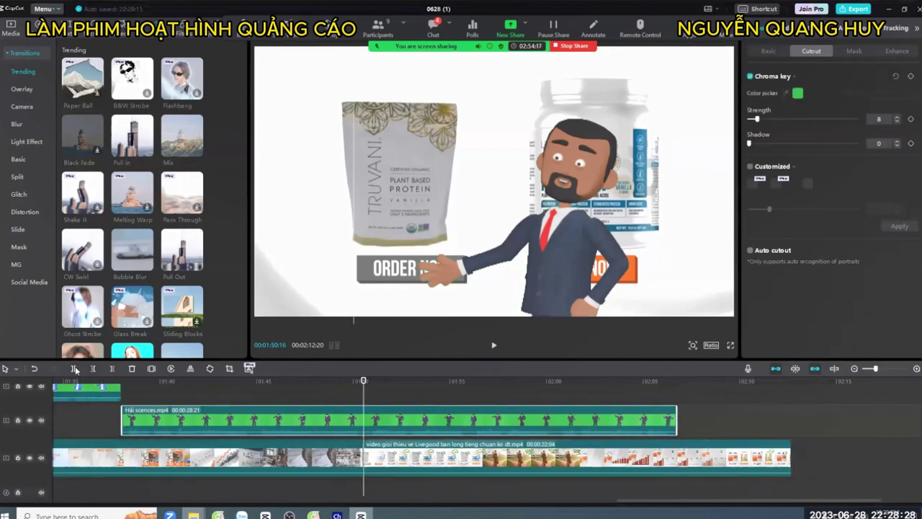
scroll(403, 429, down, 2)
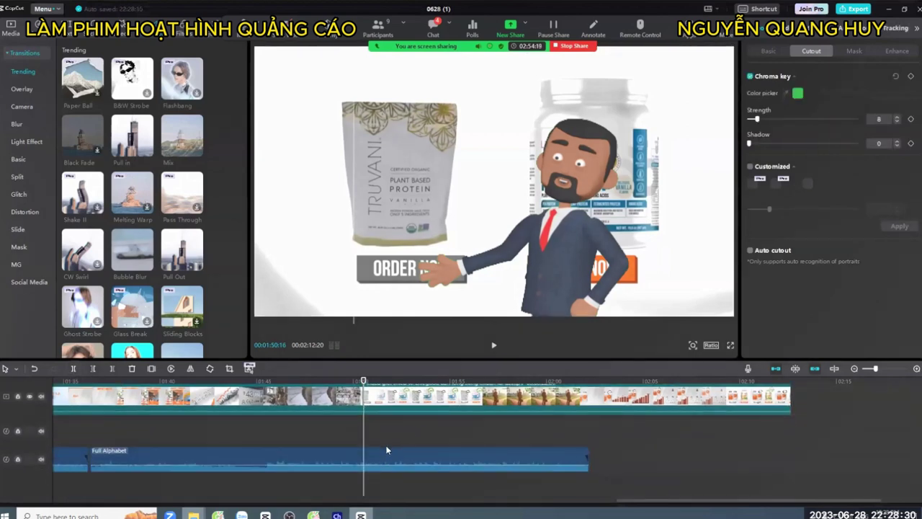
scroll(387, 450, up, 2)
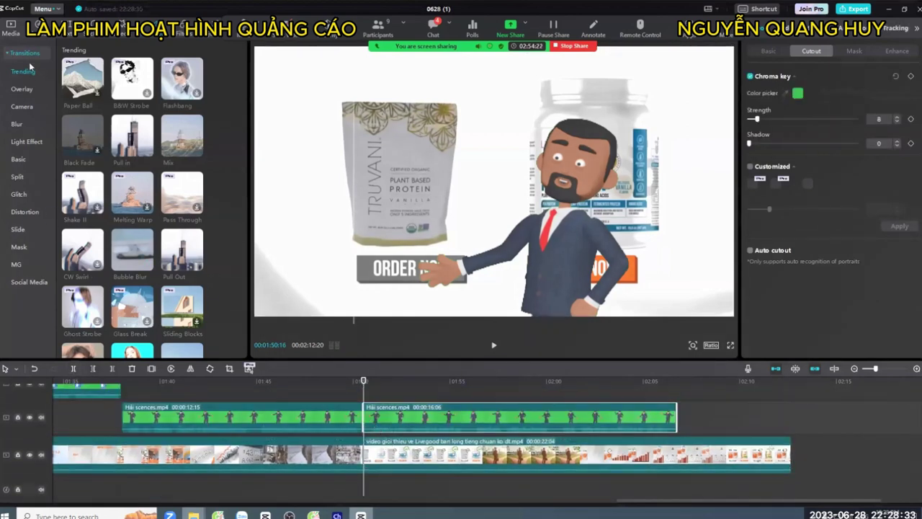
- Import the Dẫn 3 narration from the Livegood advertising video folder and add it to the timeline at the split
click(12, 27)
click(87, 54)
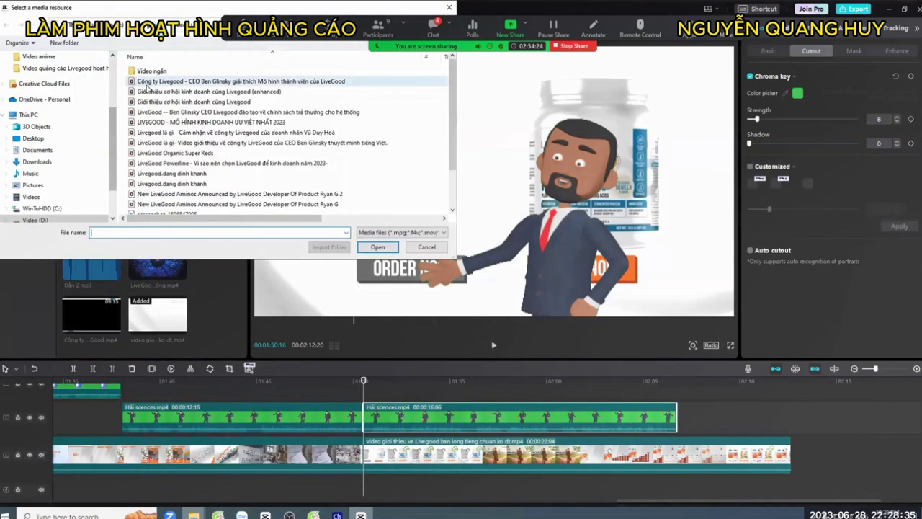
scroll(44, 137, up, 3)
scroll(45, 137, up, 1)
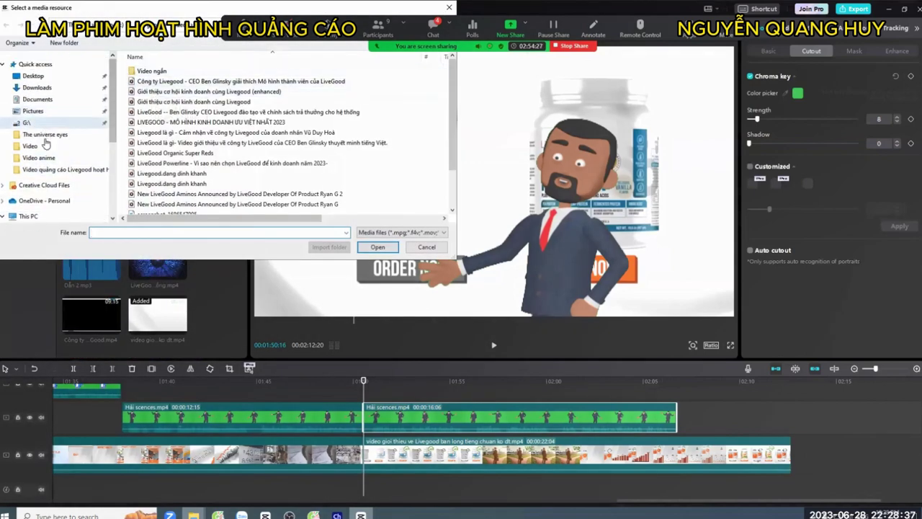
click(49, 170)
double_click(146, 92)
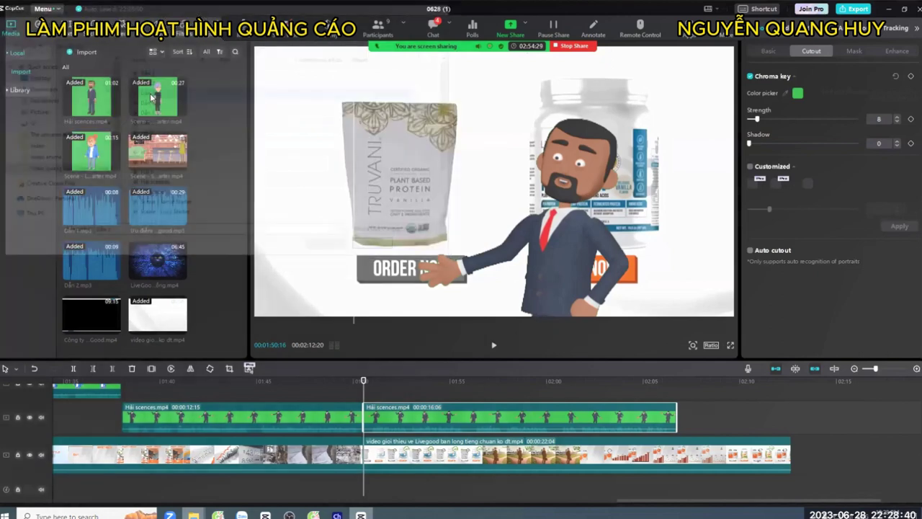
click(116, 337)
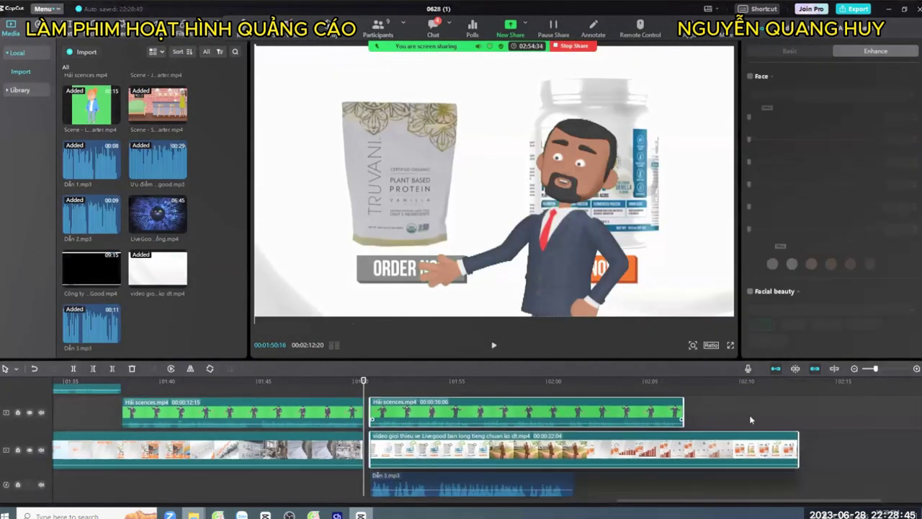
- Leave the 16:06 Hải scences clip at about 02:01 and align Dẫn 3.mp3 and the 22:04 background clip with the 01:50:16 split
scroll(681, 454, down, 1)
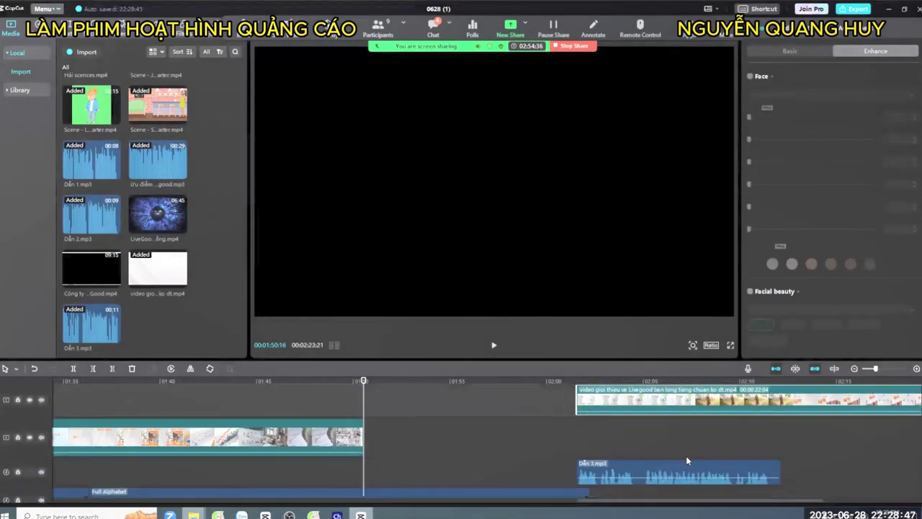
click(686, 455)
click(646, 476)
drag(647, 477, 436, 478)
click(424, 430)
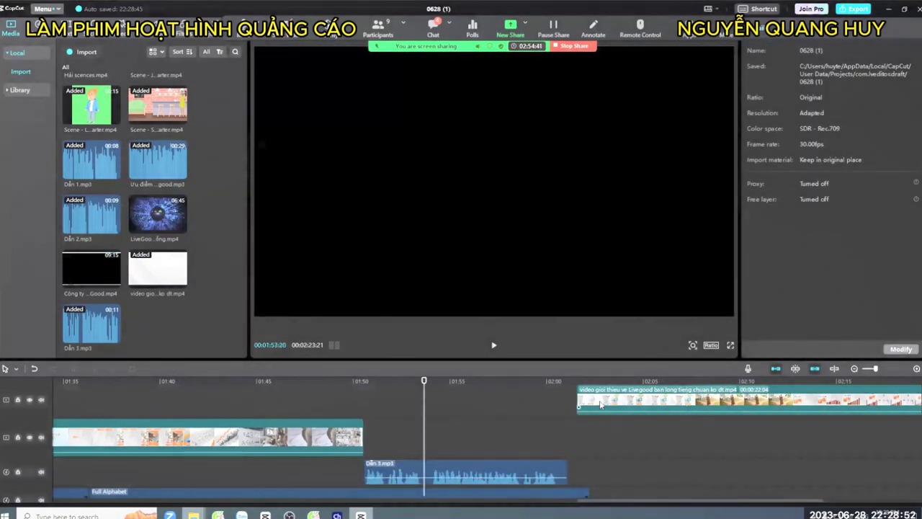
drag(601, 405, 402, 437)
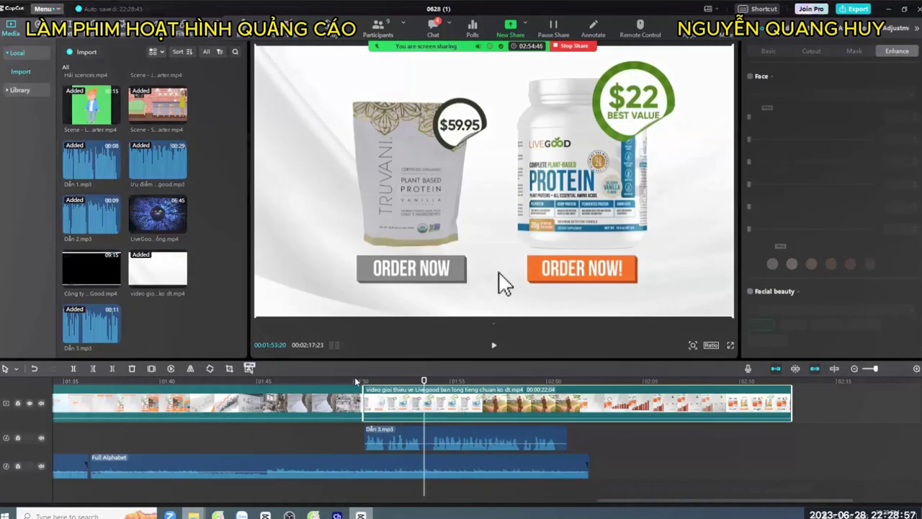
- Play back the Dẫn 3 narration over the background video from about 01:50, and undo the last clip shift
click(355, 380)
key(space)
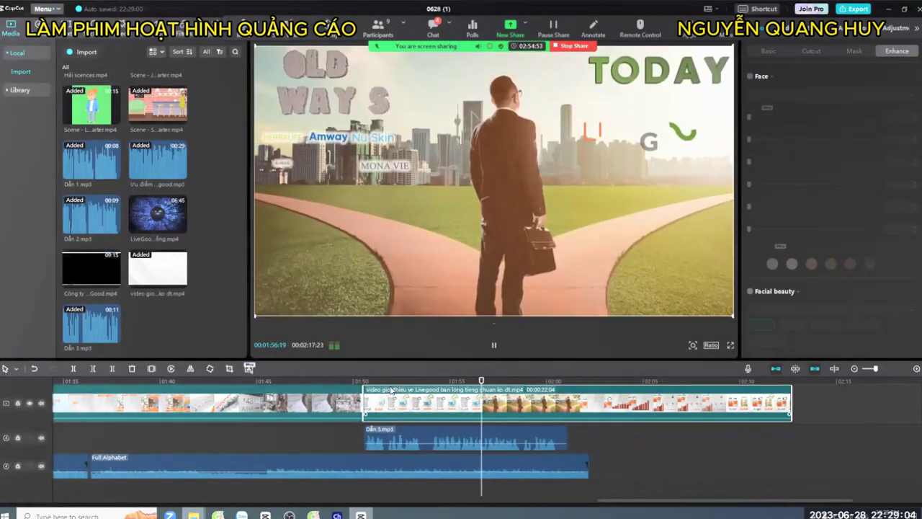
scroll(393, 415, up, 5)
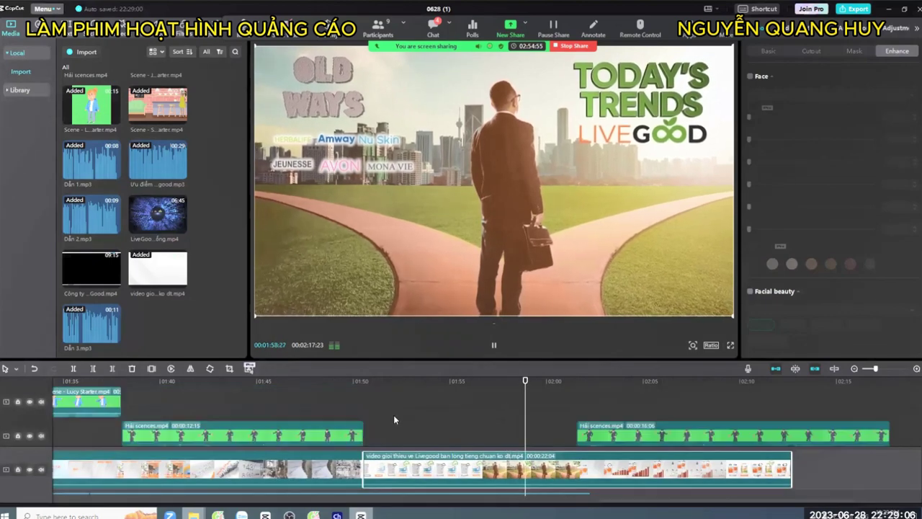
key(space)
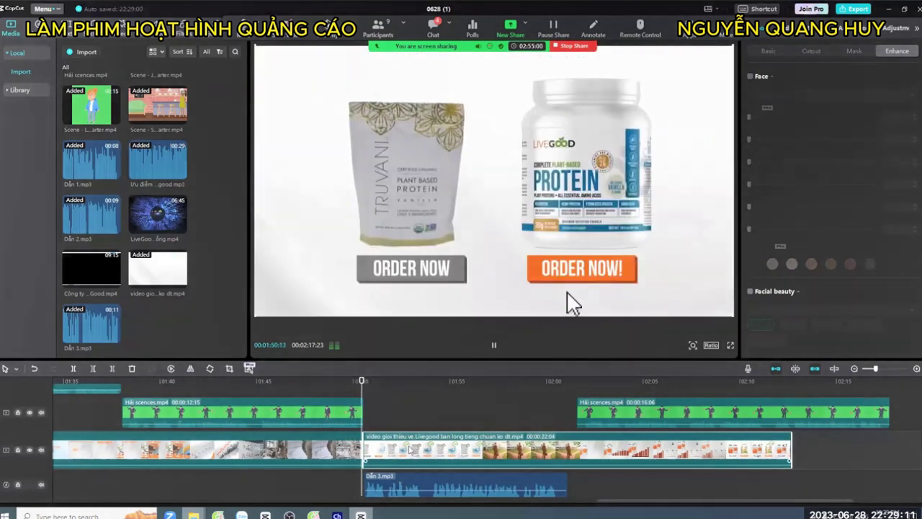
key(space)
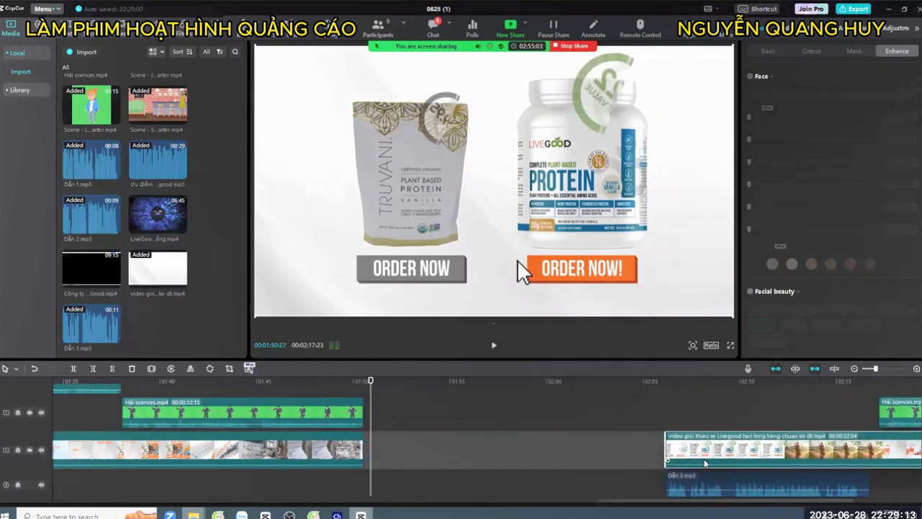
key(ctrl+z)
- Import highest-quality-banner_1, highest-quality-banner_2, the https__cdn.evbuc.com banner, images (1) and images from the Livegood picture folder
mouse_move(381, 391)
mouse_down()
mouse_move(397, 383)
mouse_move(363, 389)
mouse_up()
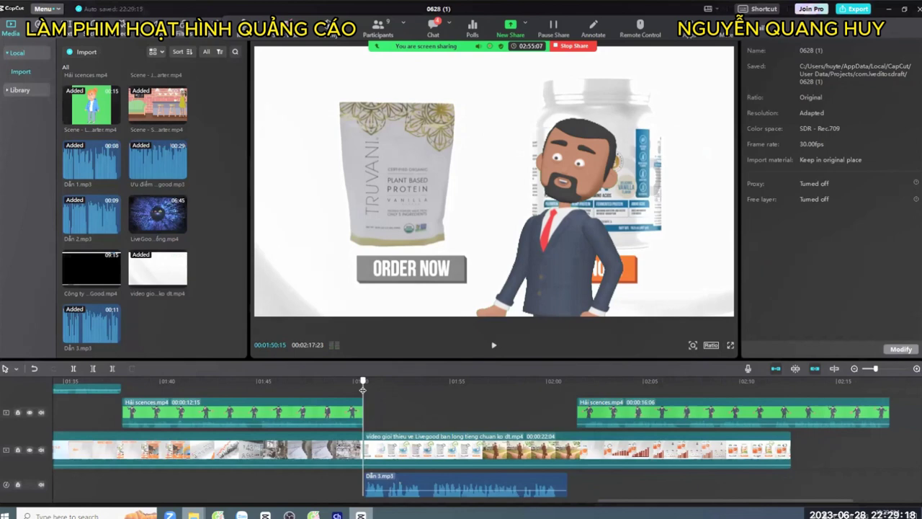
click(392, 443)
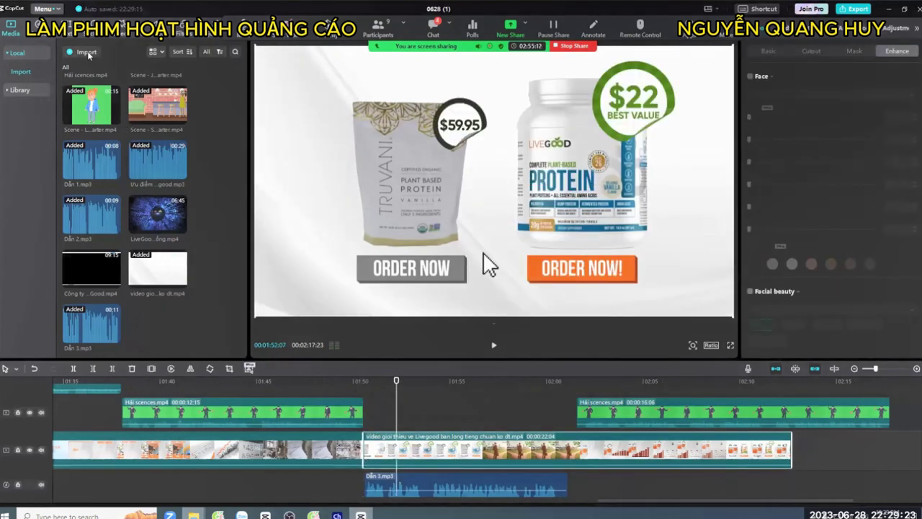
click(87, 52)
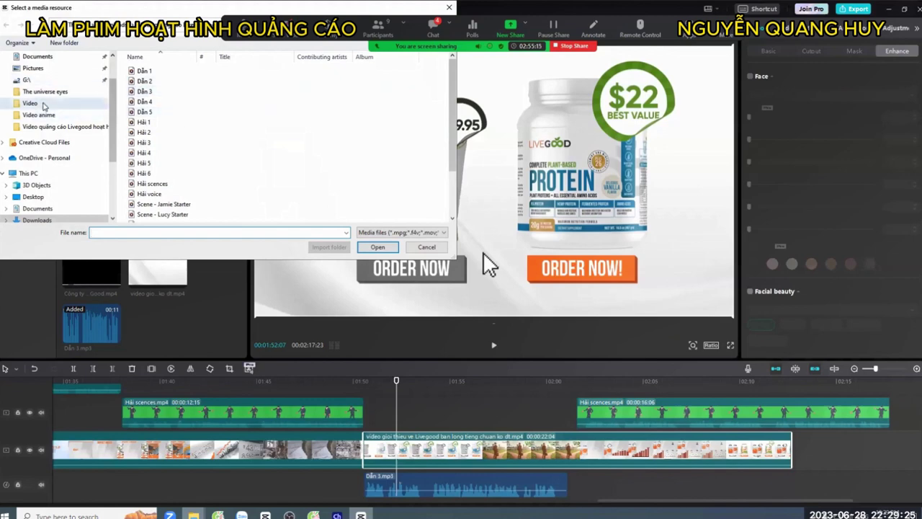
click(30, 103)
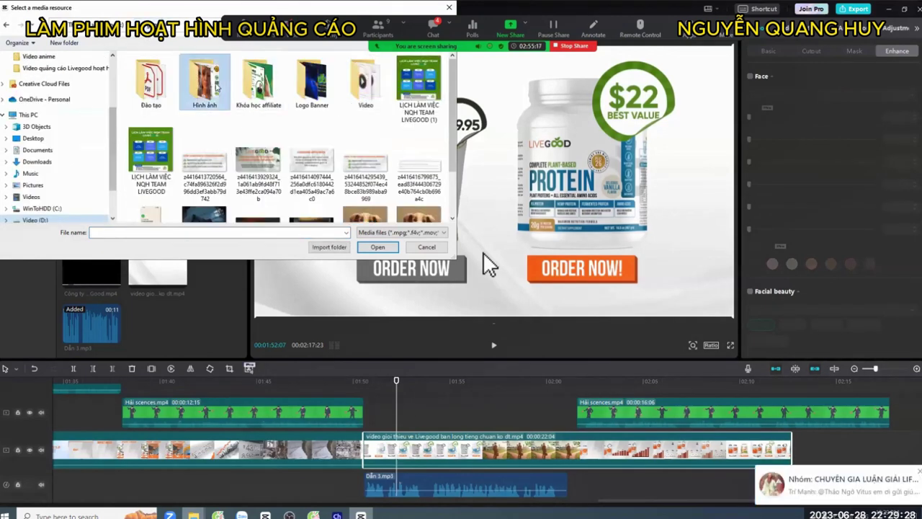
scroll(234, 94, down, 2)
drag(452, 66, 452, 150)
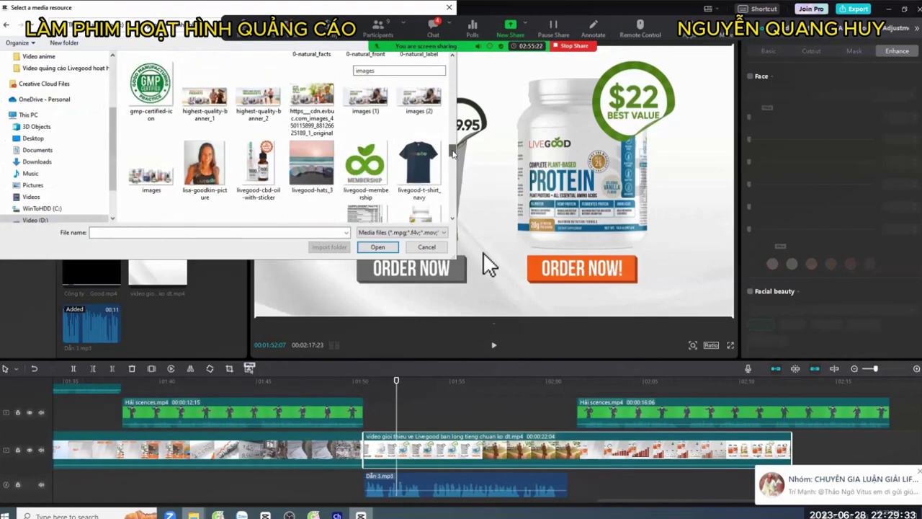
click(311, 97)
ctrl+click(258, 101)
ctrl+click(209, 105)
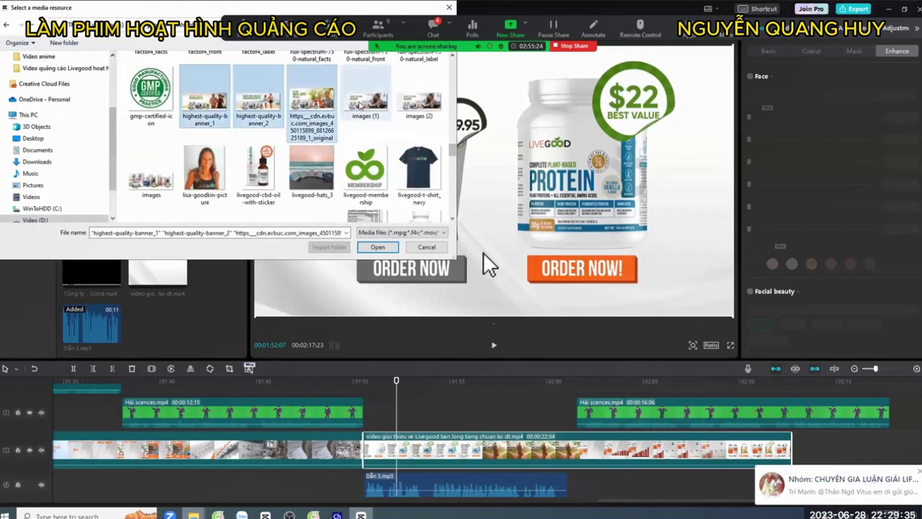
ctrl+click(365, 101)
ctrl+click(151, 169)
click(379, 247)
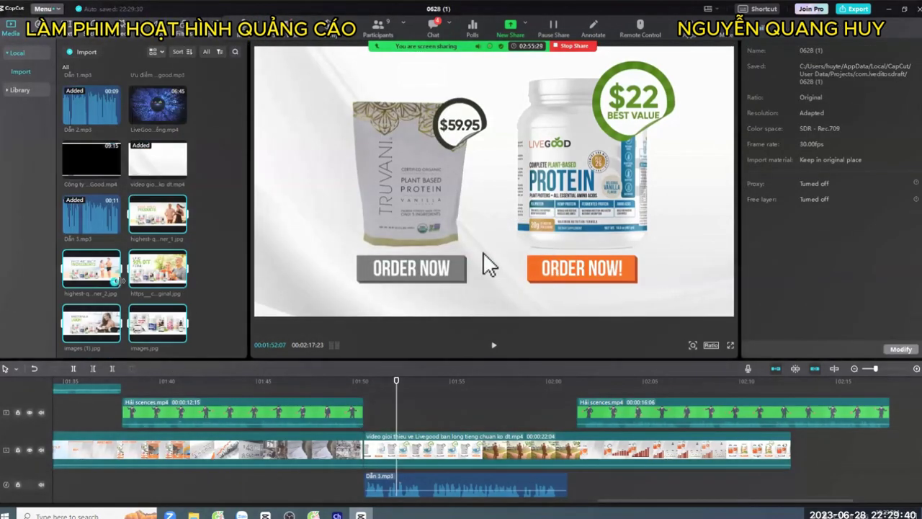
- Insert the https__cdn.evbuc.com "90% OFF" banner on the main video track at 01:50:16, ahead of the 22:04 background clip
click(181, 286)
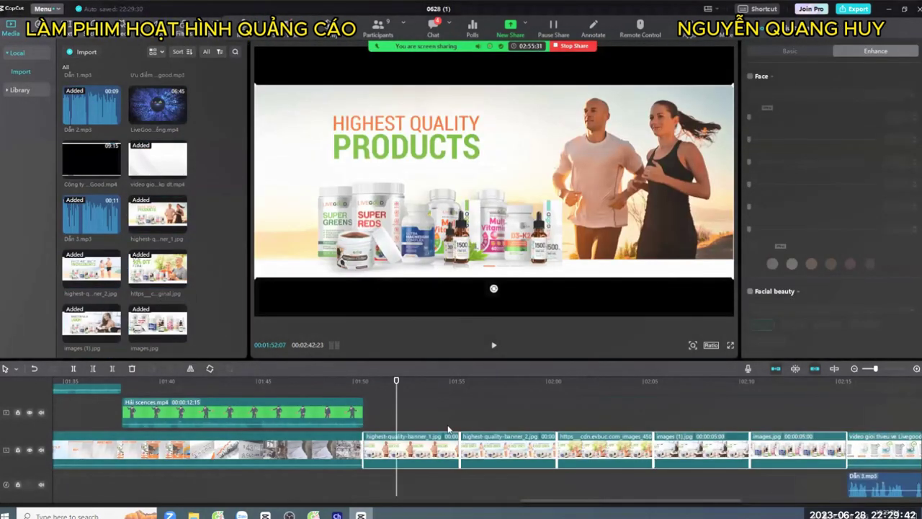
key(ctrl+z)
drag(183, 283, 403, 397)
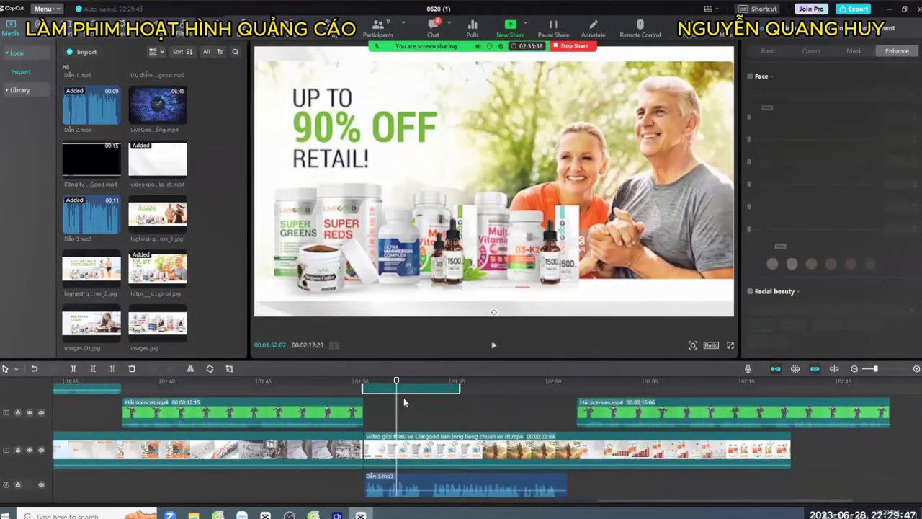
click(513, 439)
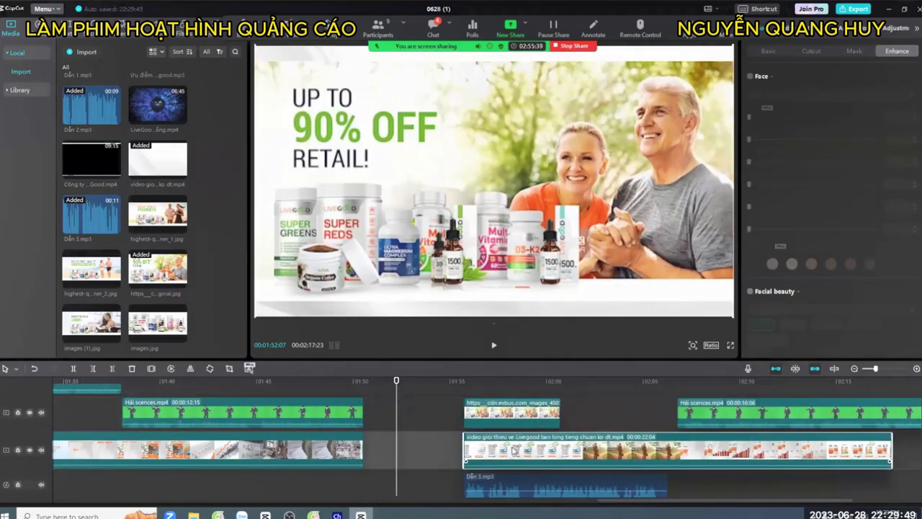
key(ctrl+z)
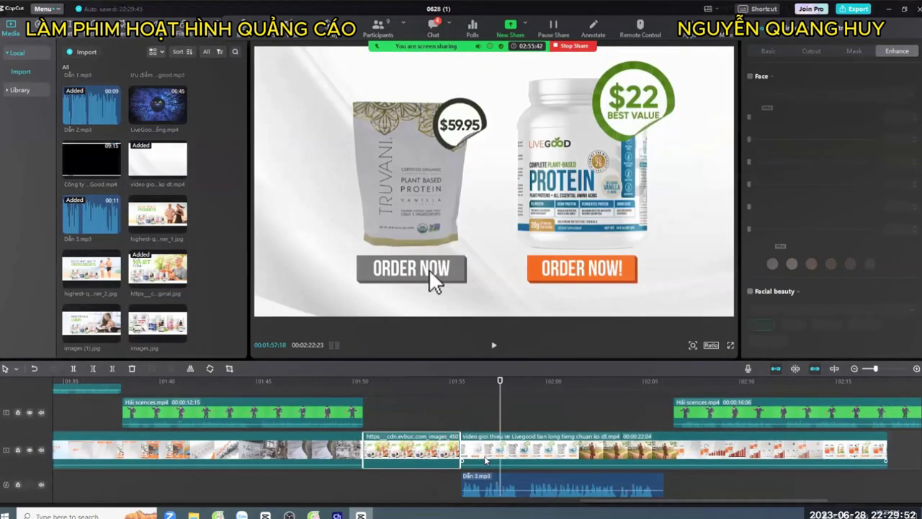
- Move Dẫn 3.mp3 back to the banner's start at 01:50:16 and shorten the banner to end at about 01:54
drag(485, 476, 386, 470)
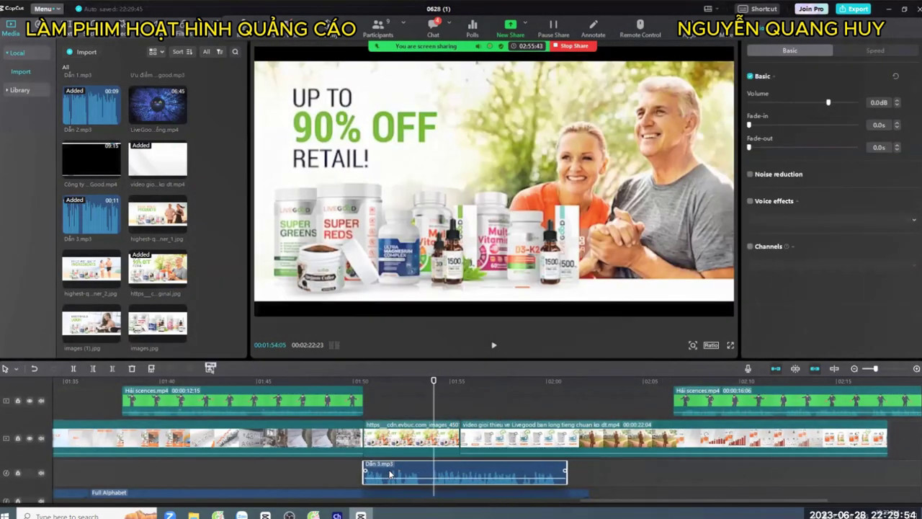
click(425, 443)
drag(457, 434, 426, 437)
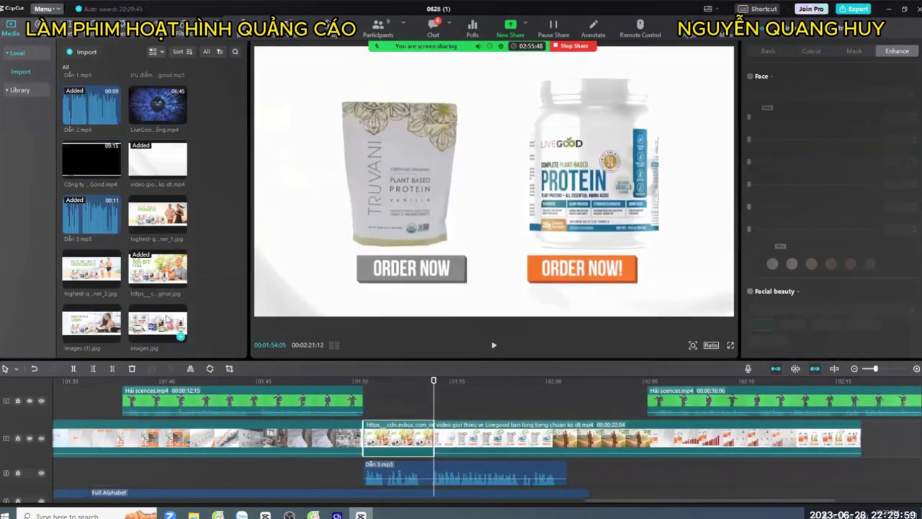
- Insert images (1).jpg and images.jpg after the banner and trim them so images.jpg lasts 3:24 and ends with the Dẫn 3 narration
click(181, 335)
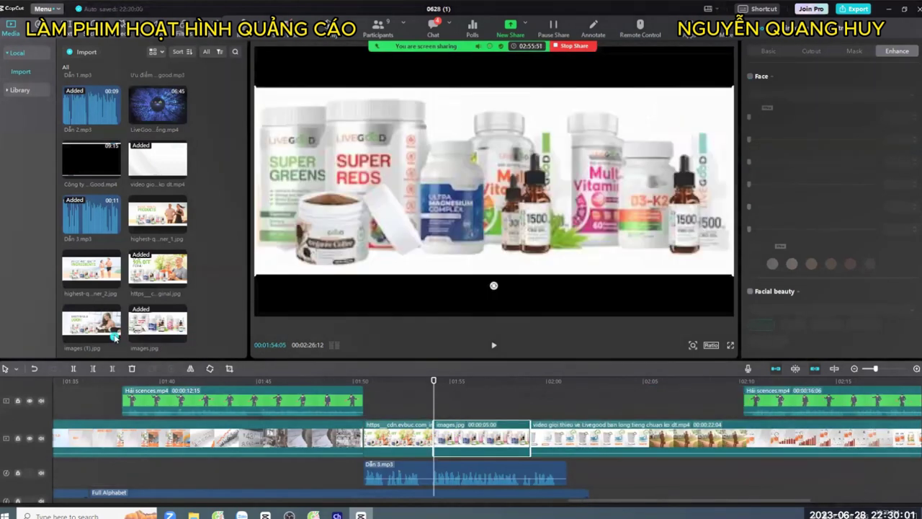
click(113, 336)
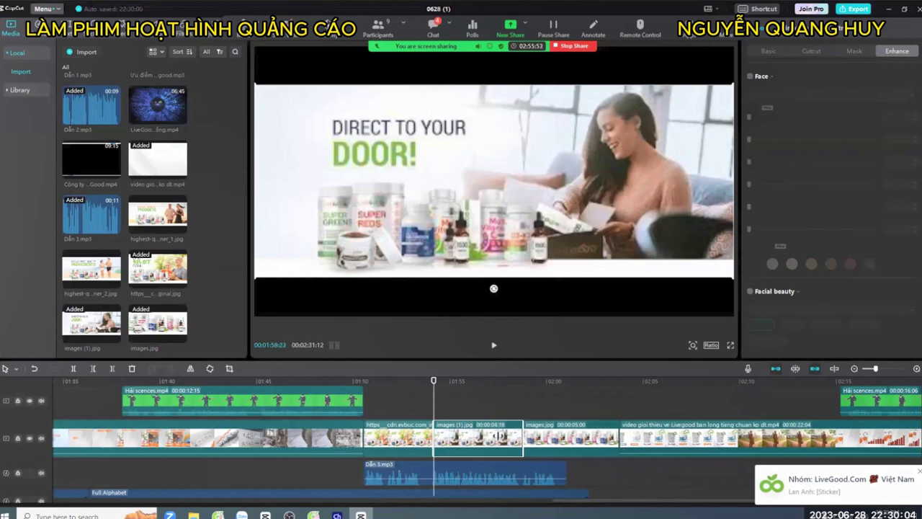
drag(522, 437, 493, 437)
drag(590, 437, 567, 437)
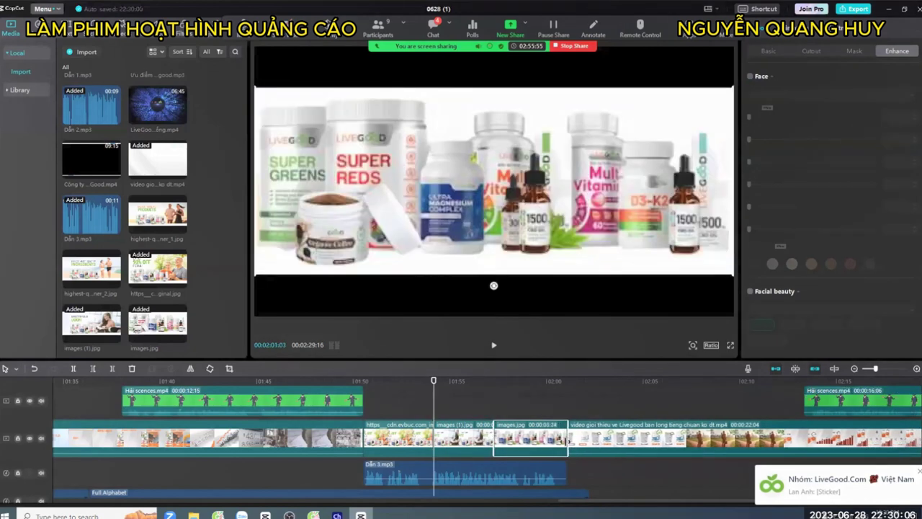
- Play back the cut from the character scene into the banner images from about 01:50
drag(433, 380, 353, 388)
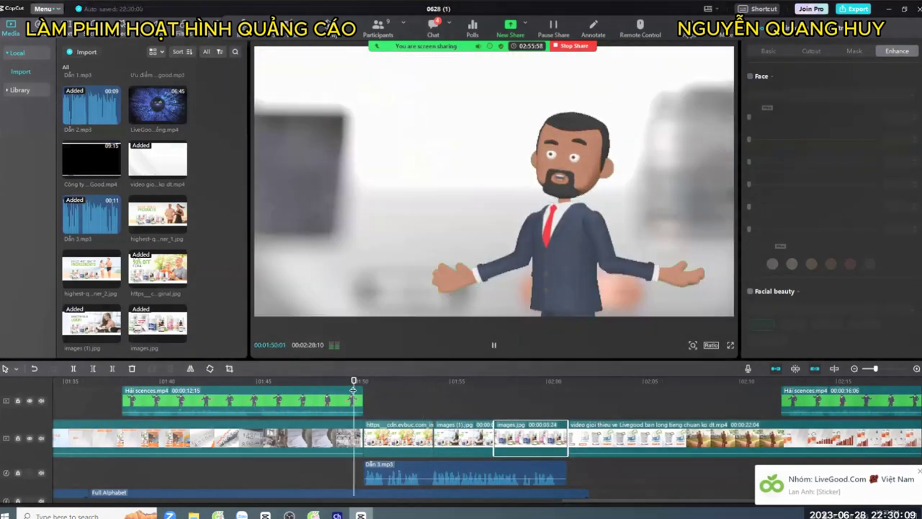
key(space)
key(space)
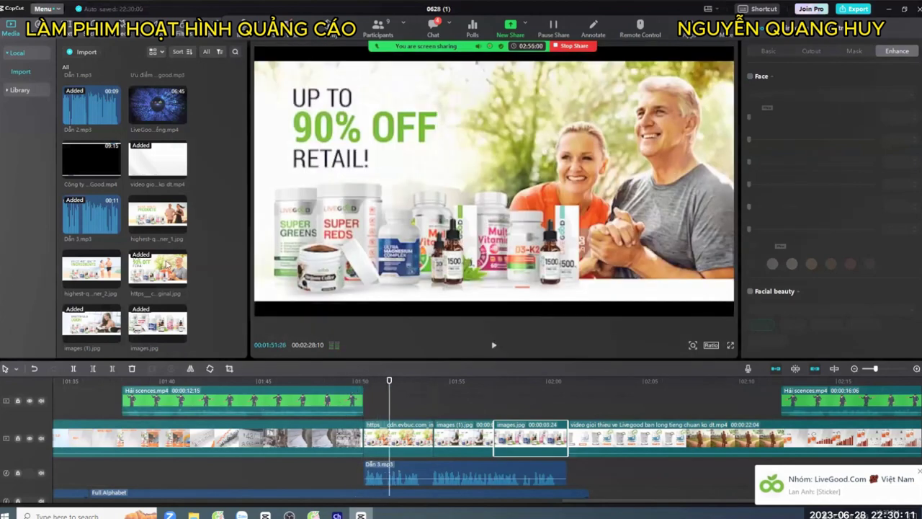
- Copy the "Với mô hình này" text clip, paste it at 01:50:16 and extend it to the end of images.jpg
key(ctrl+z)
key(ctrl+z)
key(ctrl+z)
key(ctrl+z)
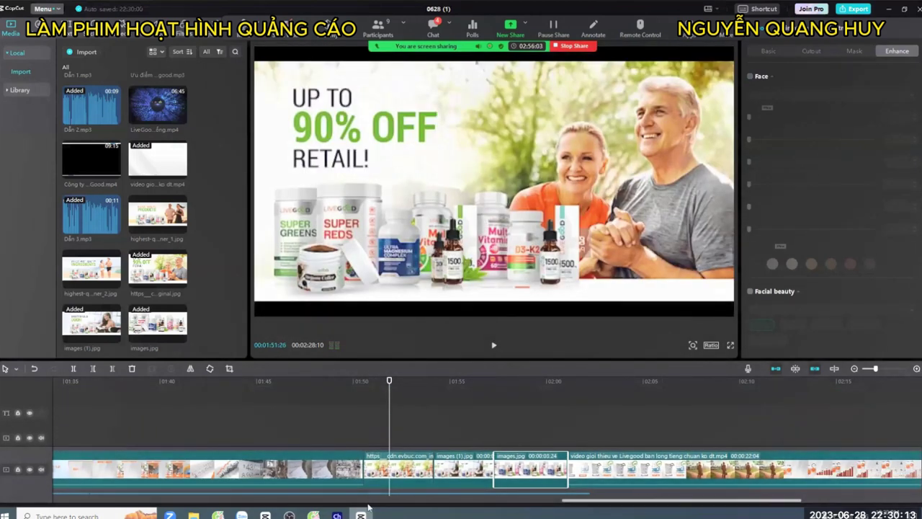
key(ctrl+z)
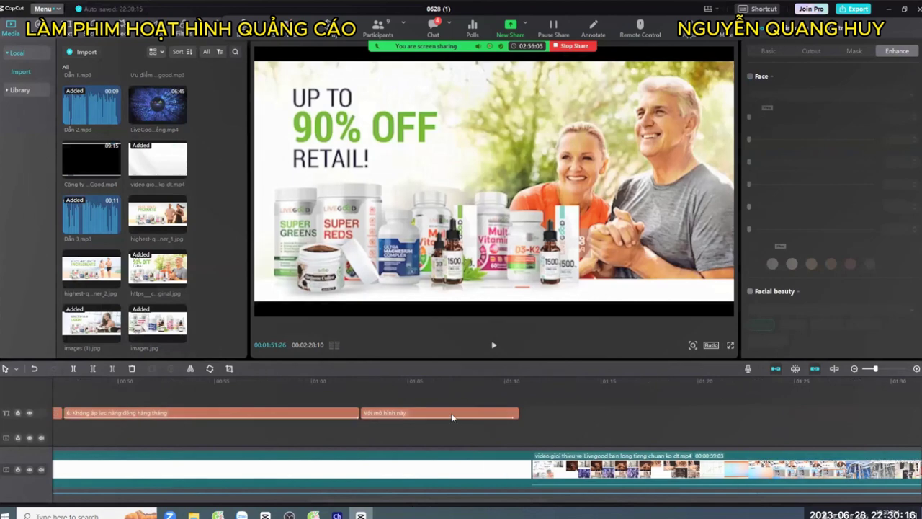
click(451, 413)
drag(440, 501, 658, 509)
drag(554, 386, 549, 387)
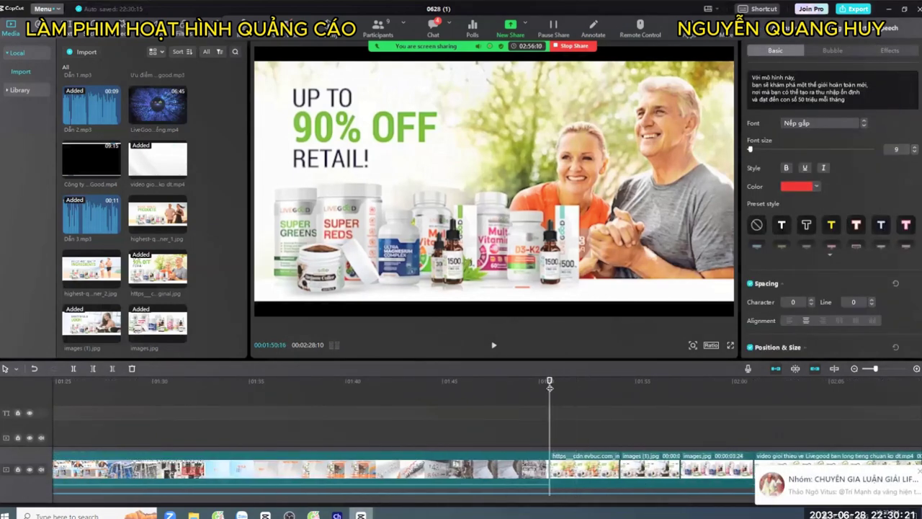
key(ctrl+v)
drag(708, 408, 752, 412)
- Copy the Dẫn 3 narration text from the Google Docs script and replace the pasted text clip's wording with it in CapCut
key(alt+Tab)
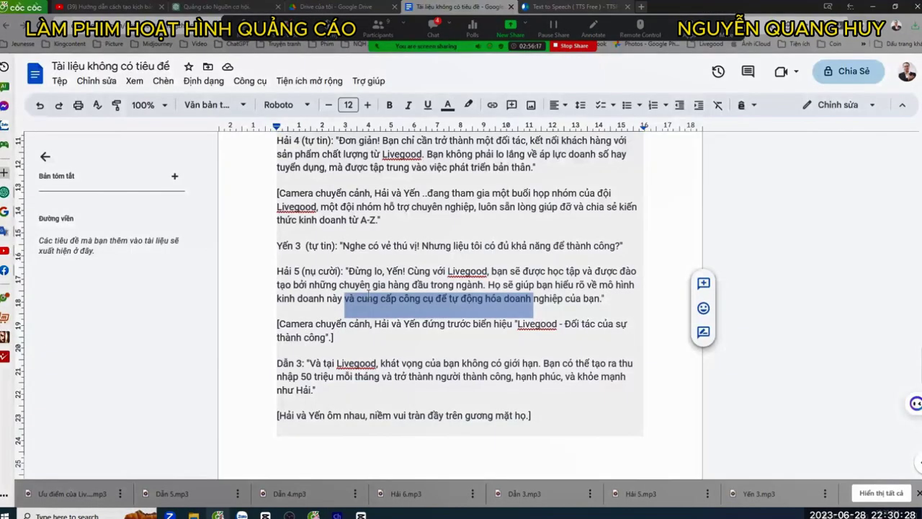
click(368, 297)
drag(309, 363, 311, 390)
key(ctrl+c)
key(alt+Tab)
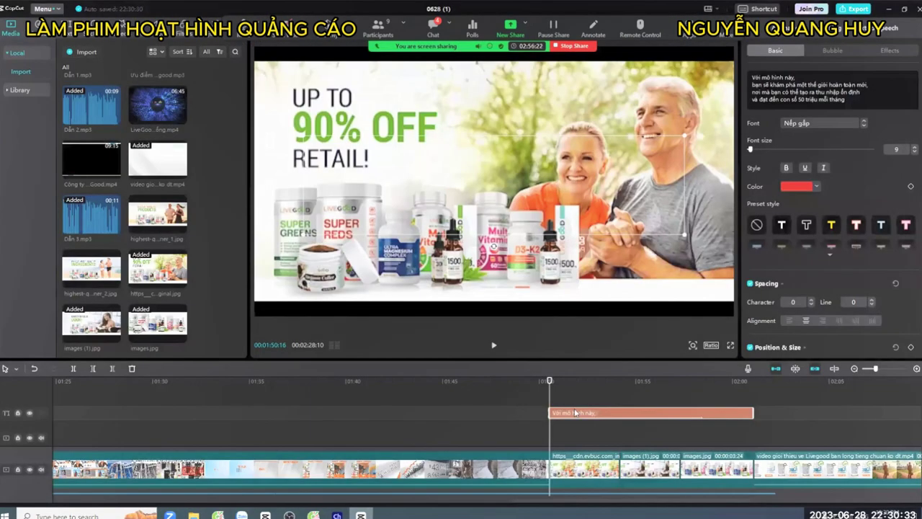
key(ctrl+a)
key(ctrl+v)
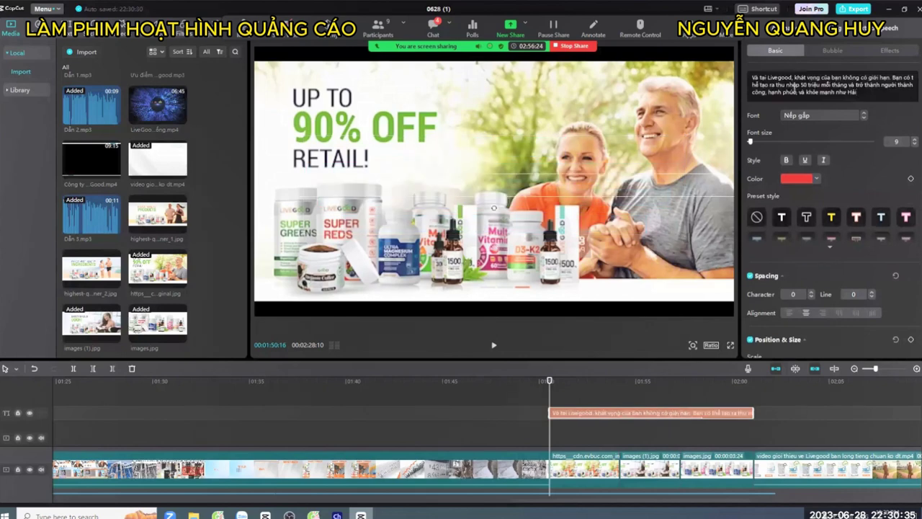
- Break the caption into five lines after "Livegood,", "giới hạn.", "mỗi tháng" and "hạnh phúc,"
click(796, 77)
key(Return)
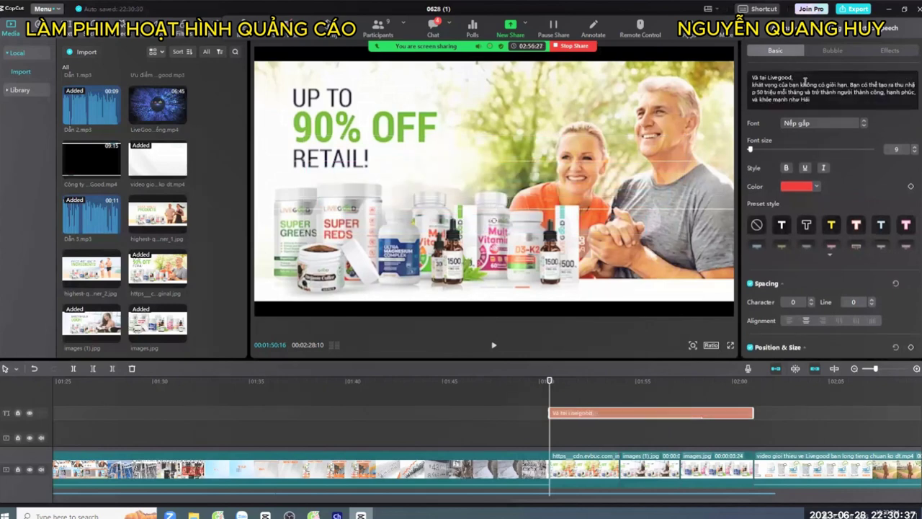
click(851, 84)
key(Return)
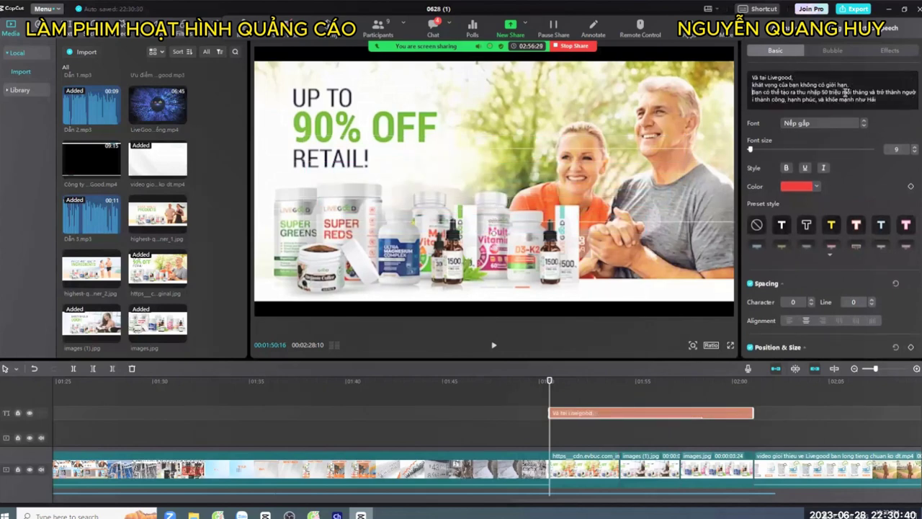
key(Return)
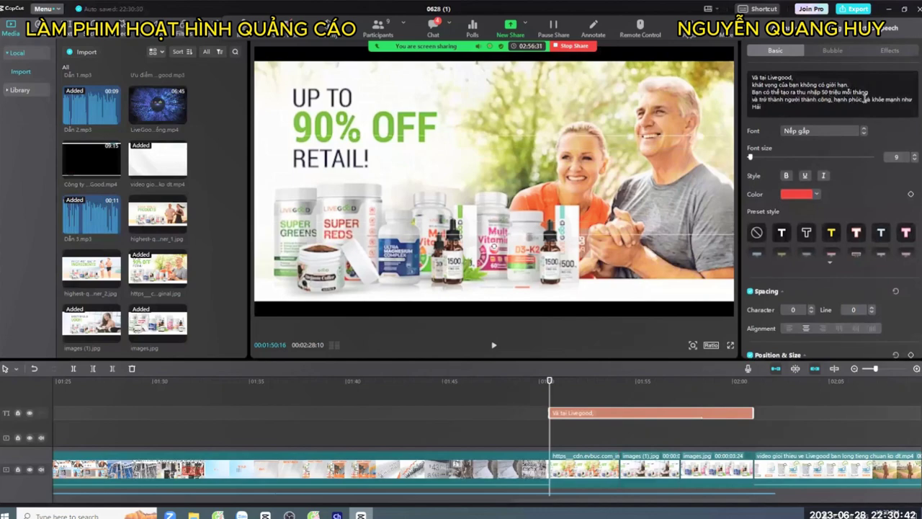
click(865, 98)
key(Return)
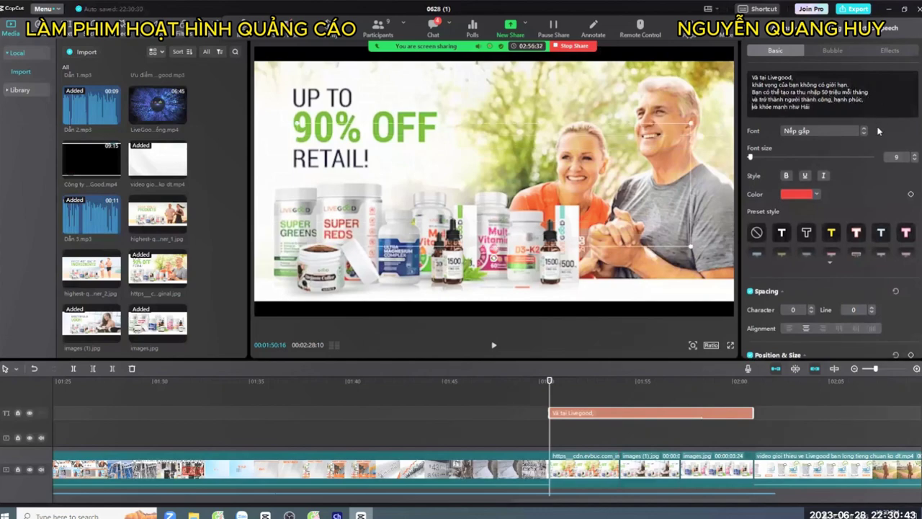
- Play back the Dẫn 3 caption over the product images from just before 01:50 to about 02:00
click(534, 381)
key(space)
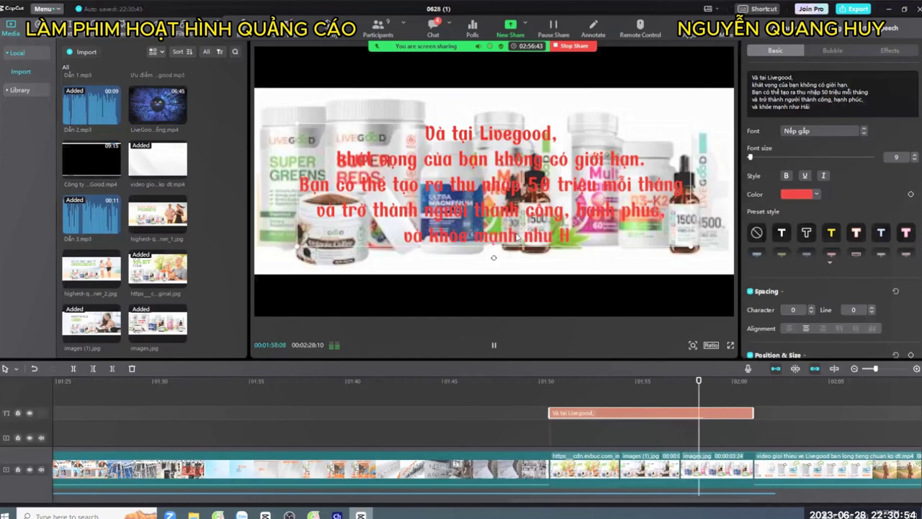
key(space)
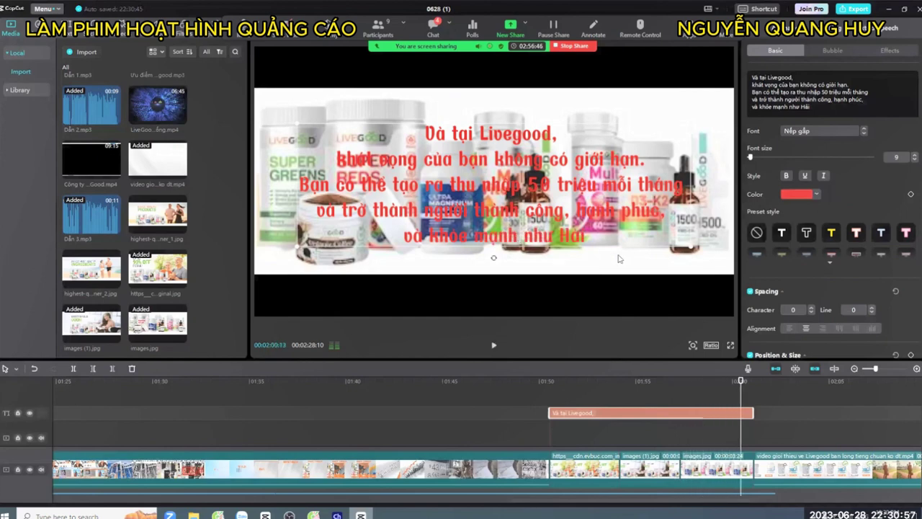
- Insert highest-quality-banner_1.jpg on the main video track between images (1).jpg and images.jpg
click(710, 466)
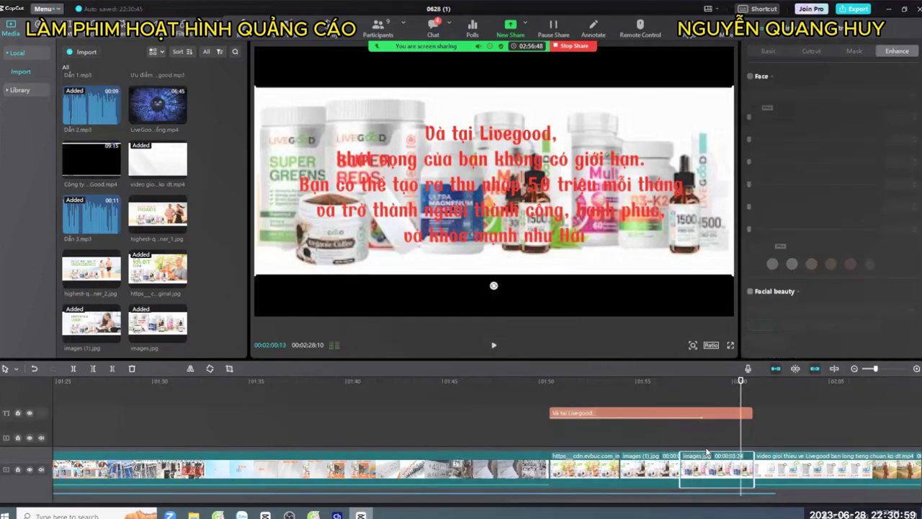
key(End)
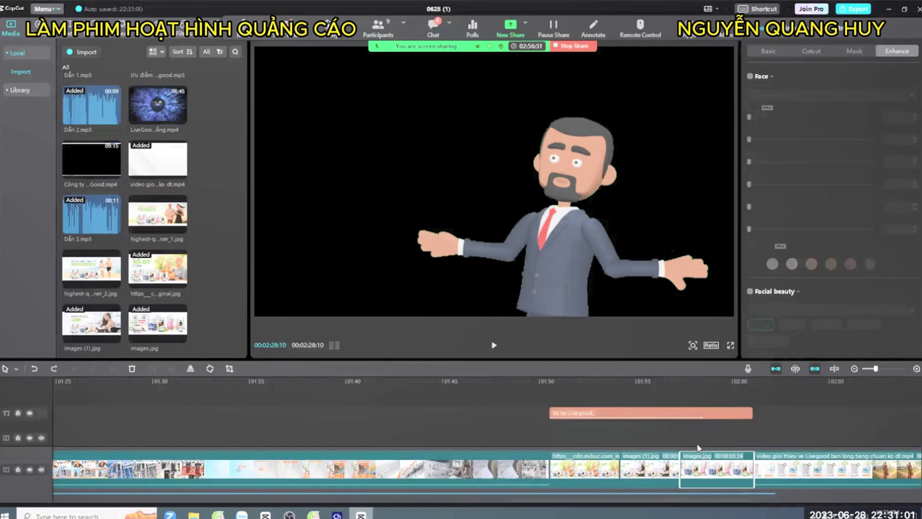
drag(609, 413, 185, 369)
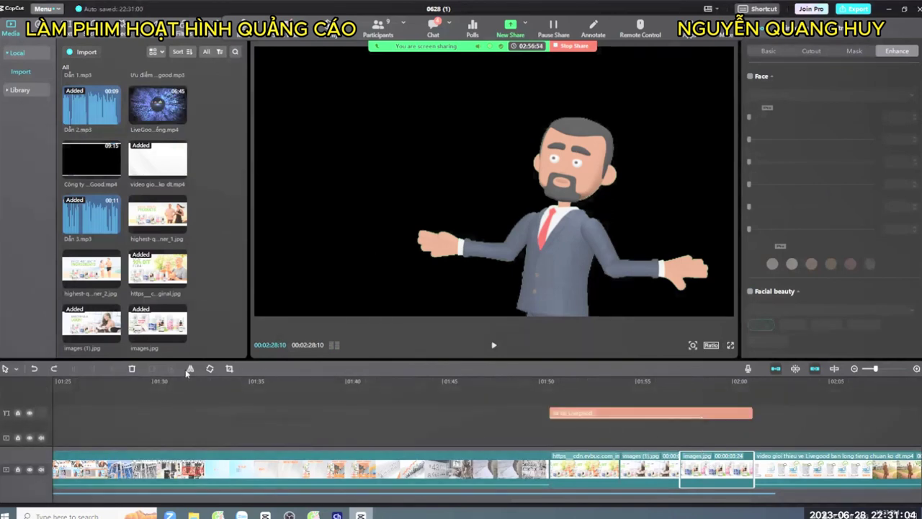
click(702, 390)
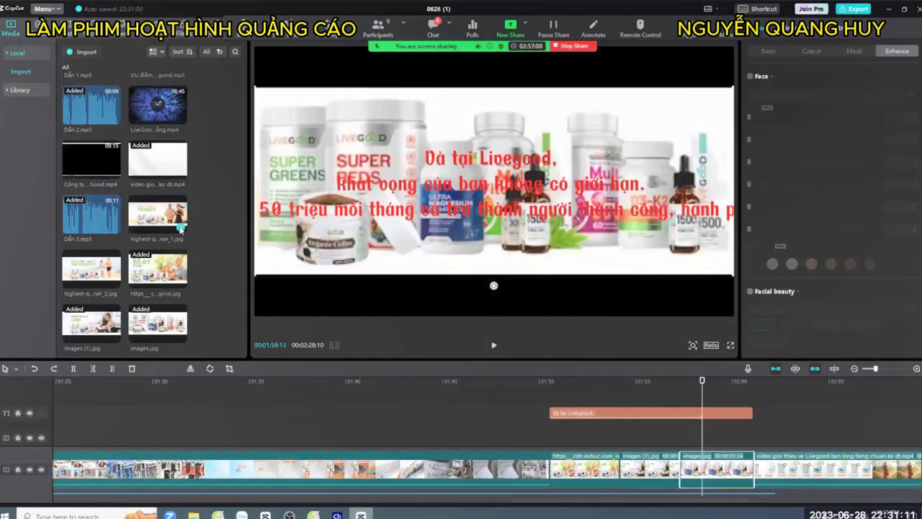
click(180, 227)
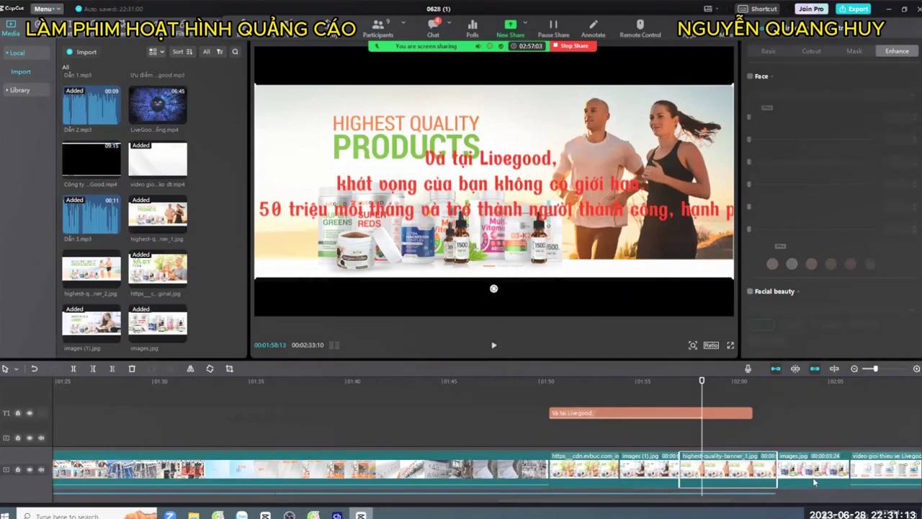
- Remove images.jpg and images (1).jpg from the main video track, leaving highest-quality-banner_1.jpg directly after the first product image
click(805, 466)
key(Delete)
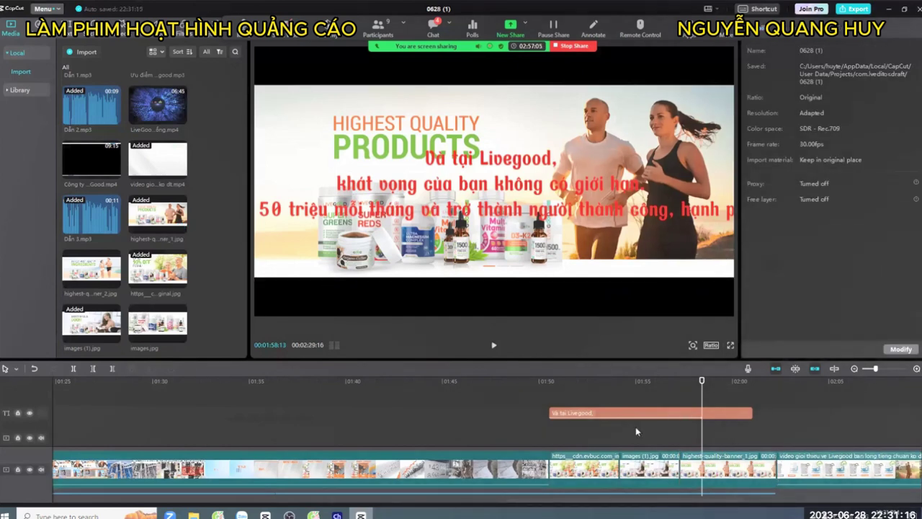
click(589, 380)
click(664, 381)
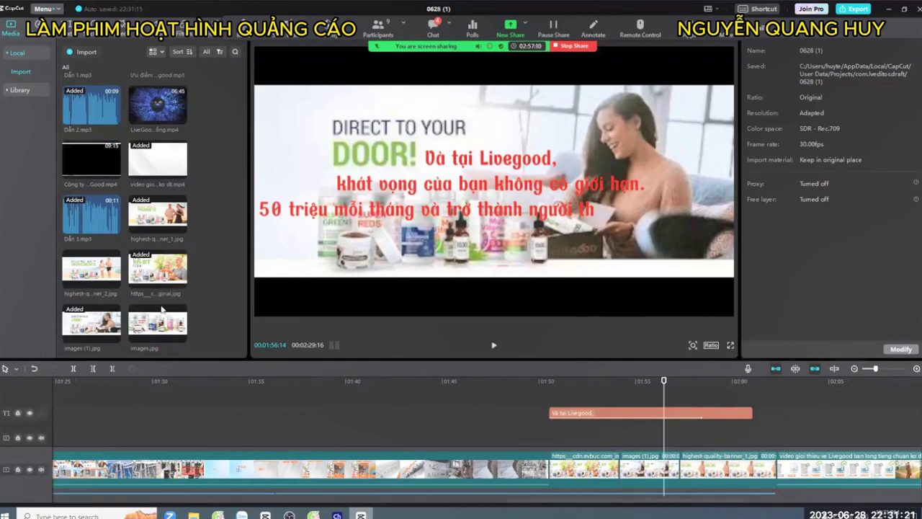
click(180, 338)
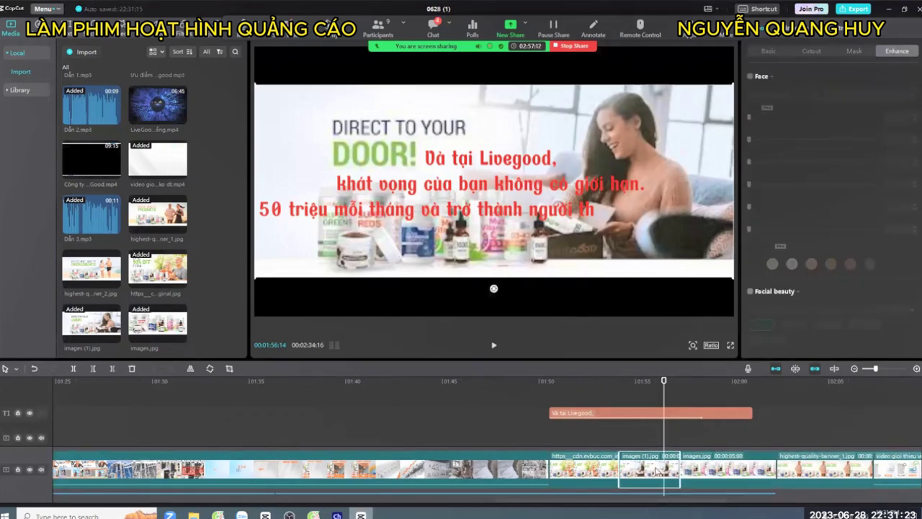
click(658, 470)
key(Delete)
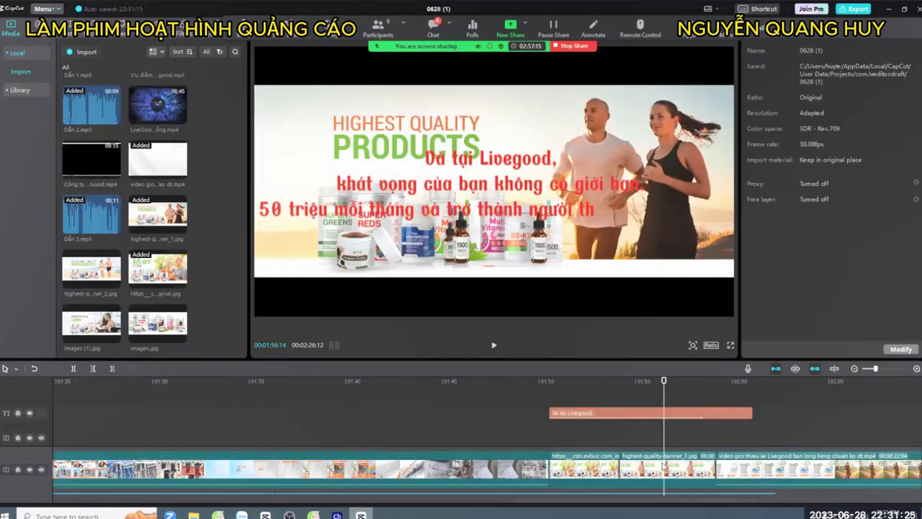
- Extend highest-quality-banner_1.jpg to 00:00:08:02 on the main video track and play back the section from about 01:50
click(701, 468)
drag(721, 470, 775, 469)
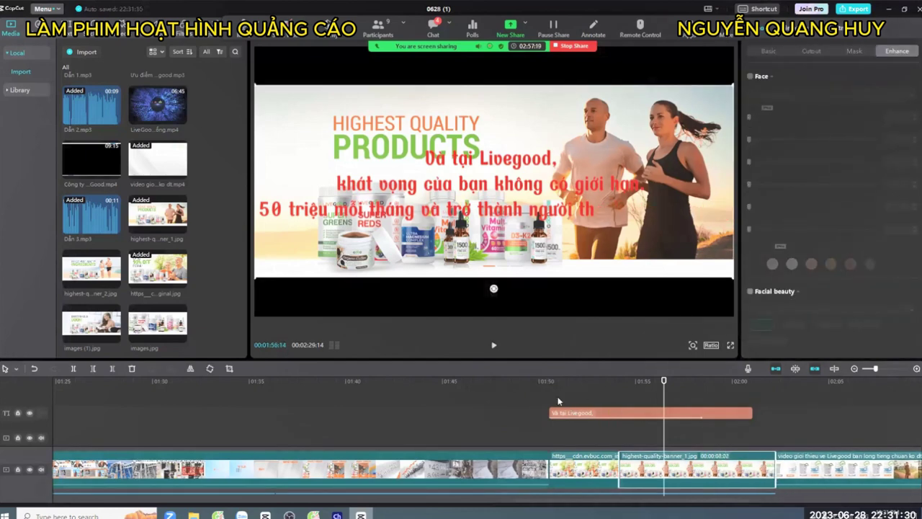
click(545, 383)
key(space)
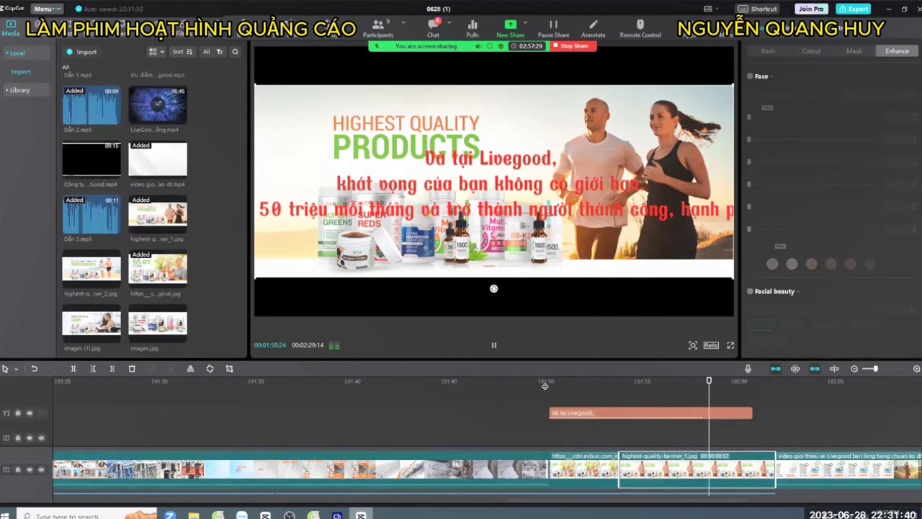
- Break the caption text onto new lines after "50 triệu mỗi tháng" and "hạnh phúc,"
click(561, 200)
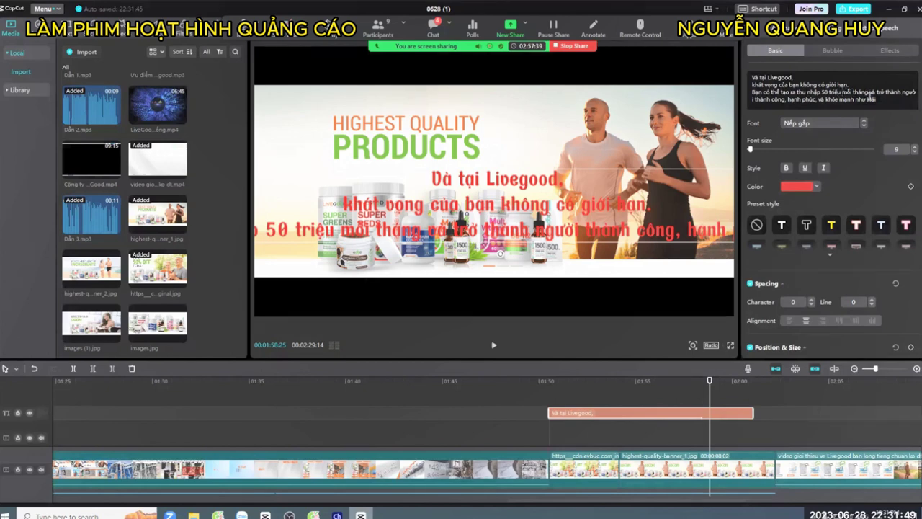
key(Return)
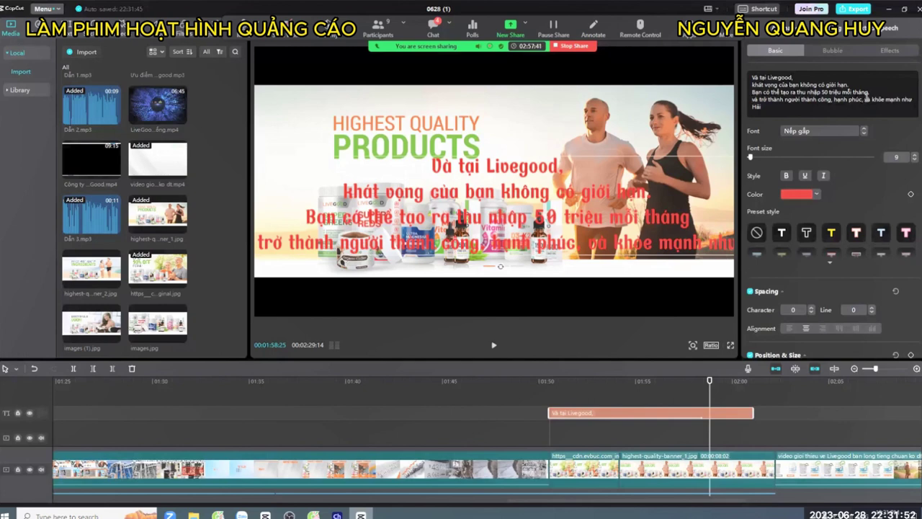
key(Return)
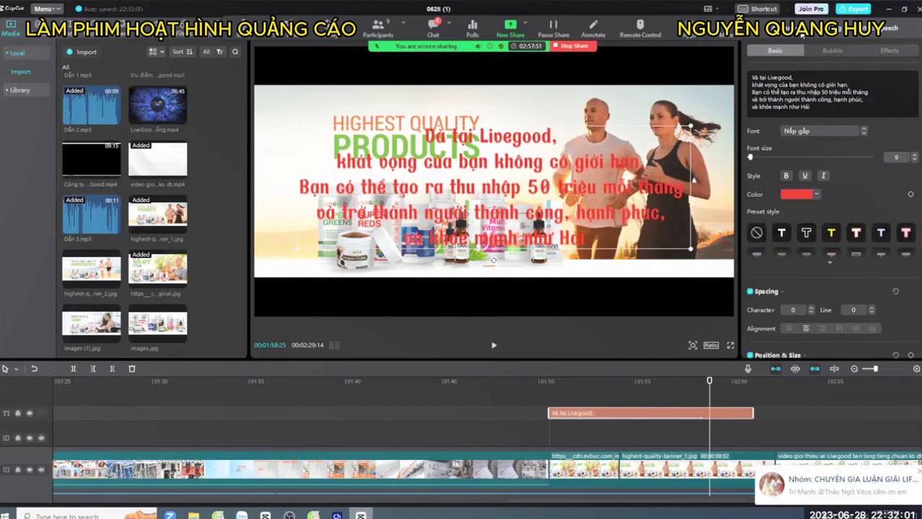
- Apply the preset style with black text on a white background to the caption and lower its opacity to 94%
scroll(809, 184, down, 3)
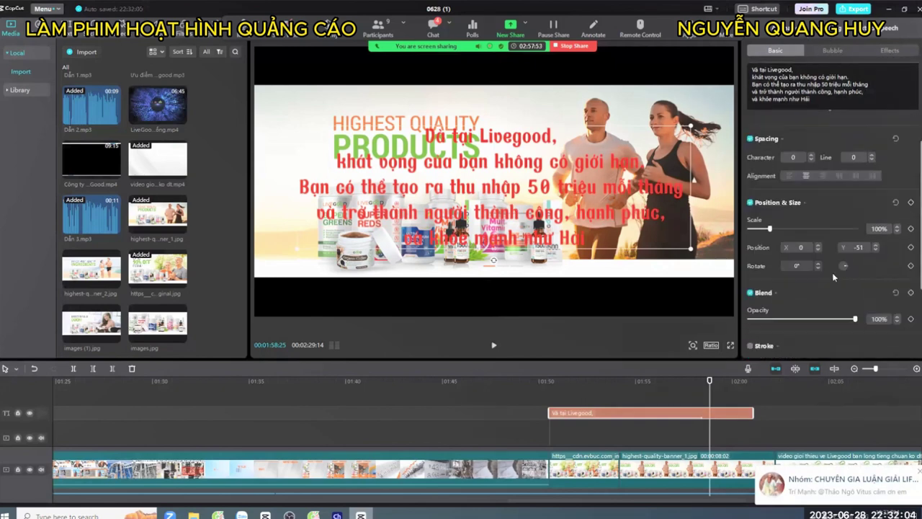
scroll(832, 273, up, 3)
click(830, 262)
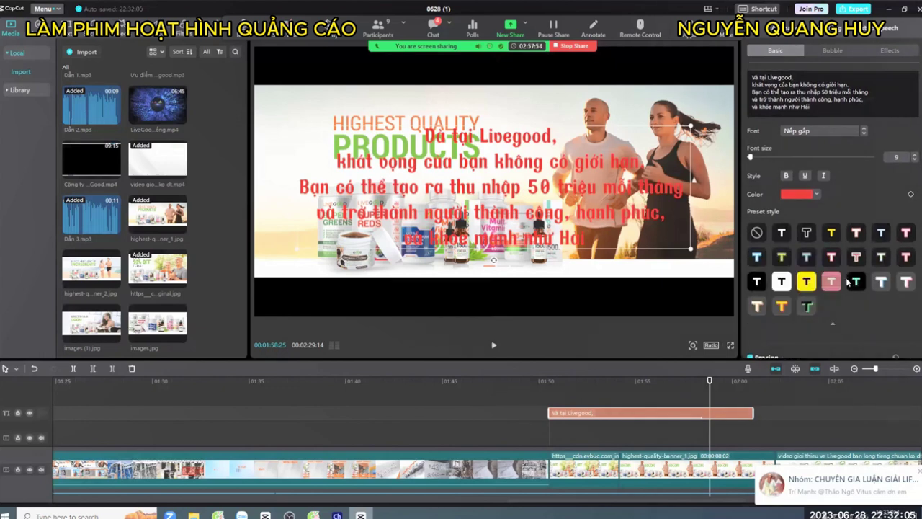
click(802, 284)
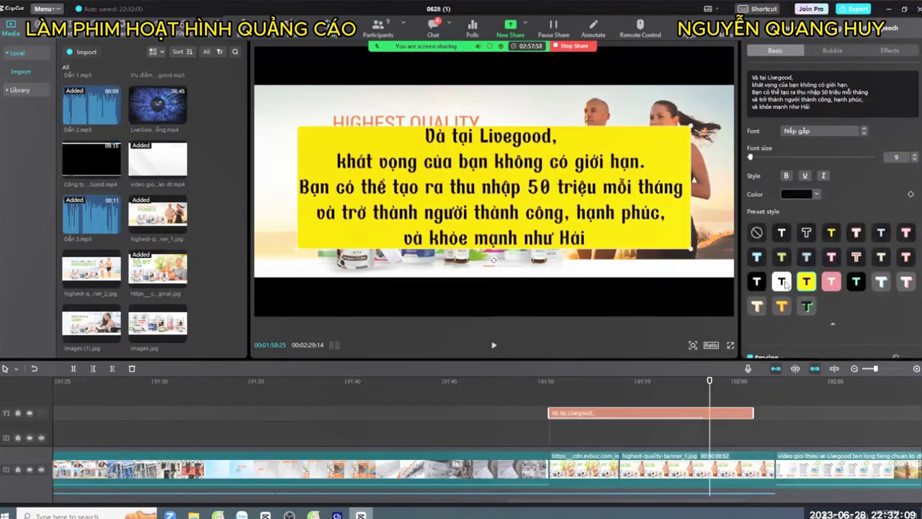
click(783, 282)
scroll(807, 274, down, 10)
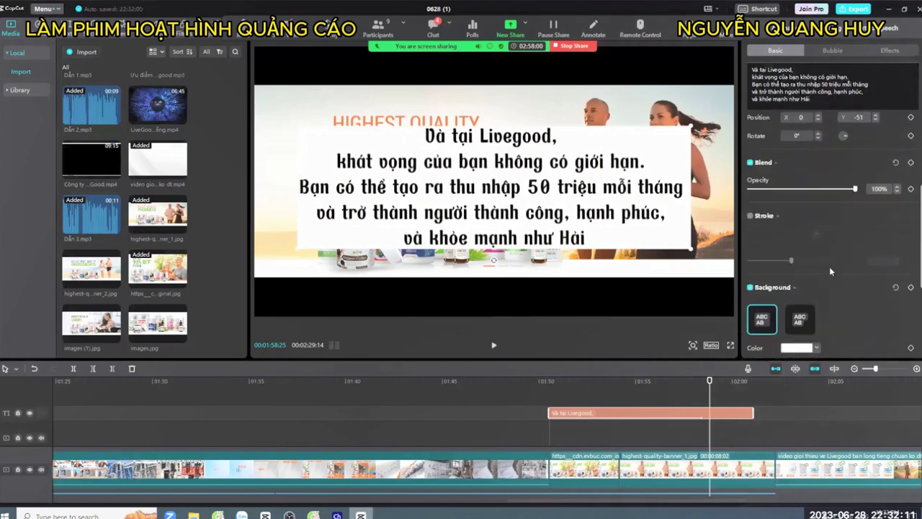
mouse_move(854, 180)
mouse_down()
mouse_move(822, 181)
mouse_move(850, 191)
mouse_up()
- Play back the restyled caption over the product images from about 01:50 to 02:01
click(547, 382)
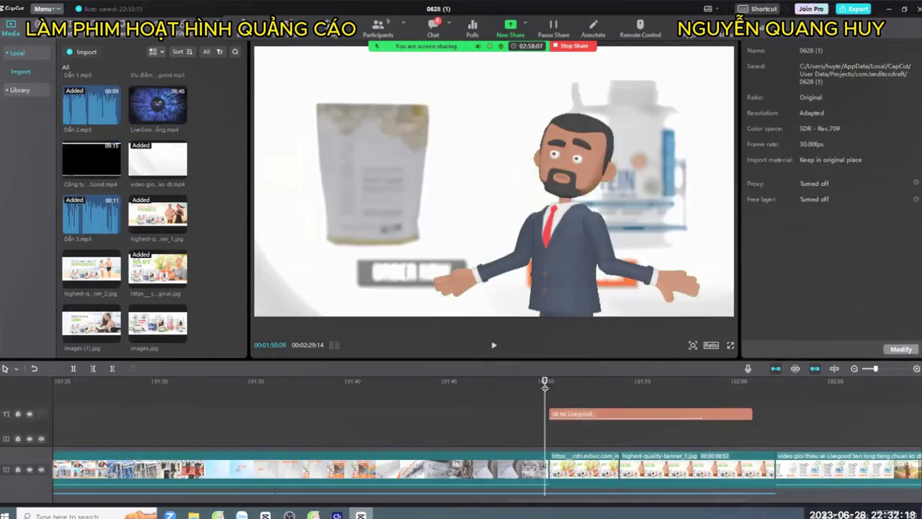
key(space)
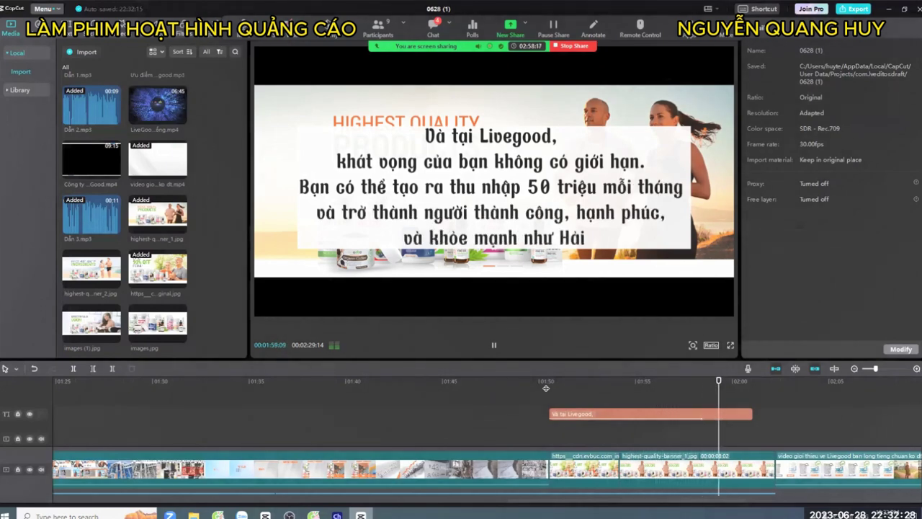
key(space)
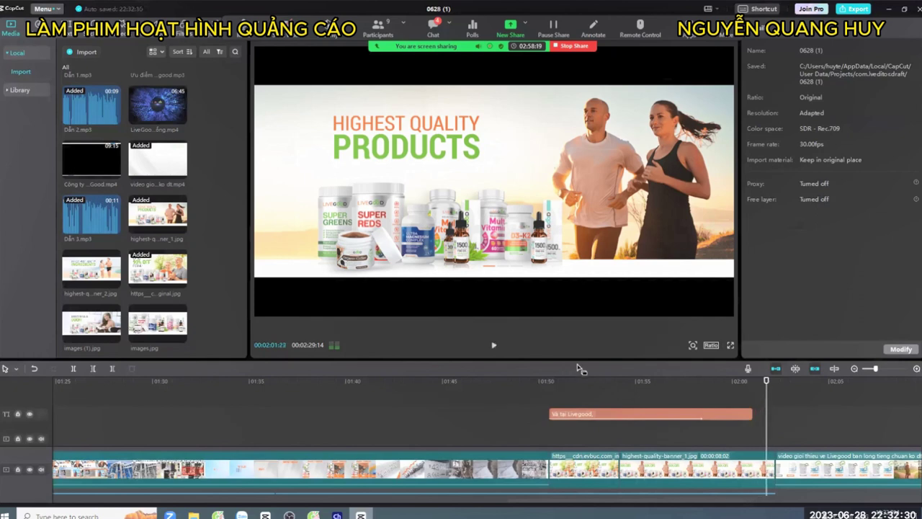
- Try trimming the end of highest-quality-banner_1.jpg back to a length of 00:00:07:15
scroll(763, 448, down, 1)
click(771, 459)
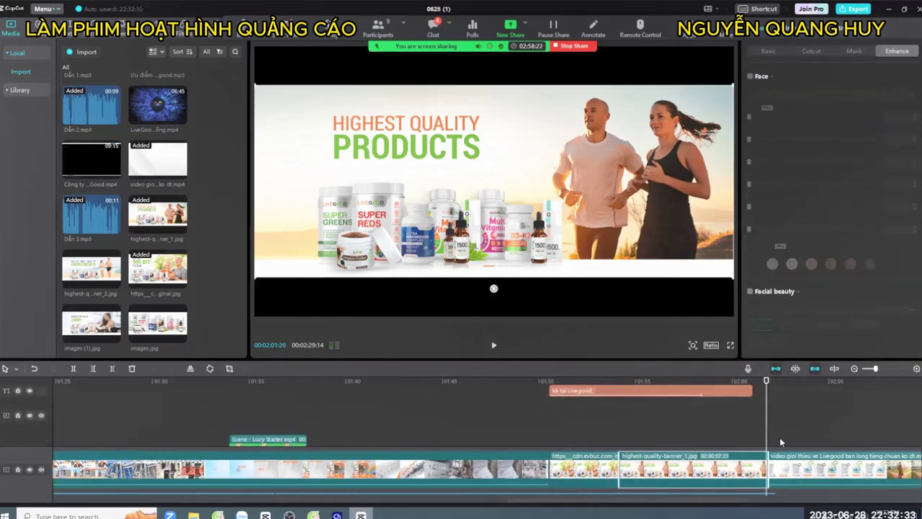
scroll(780, 440, down, 2)
scroll(789, 474, down, 1)
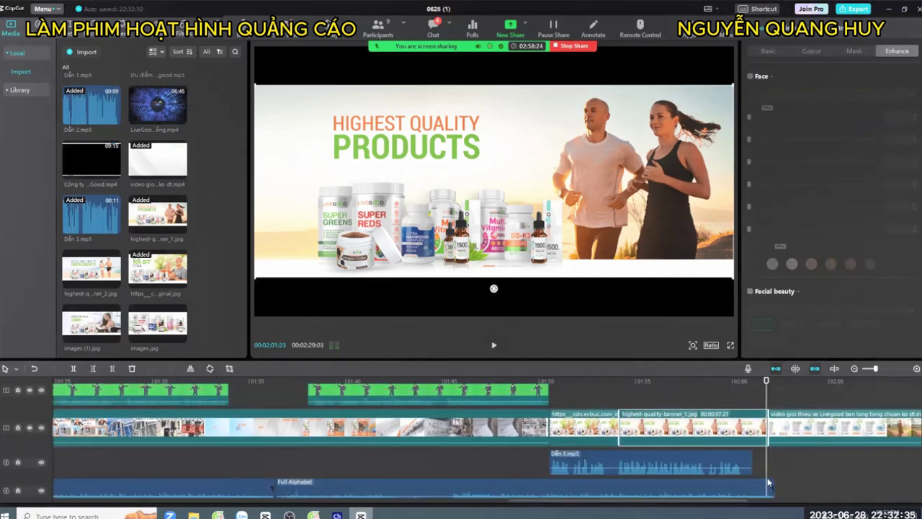
key(ctrl+z)
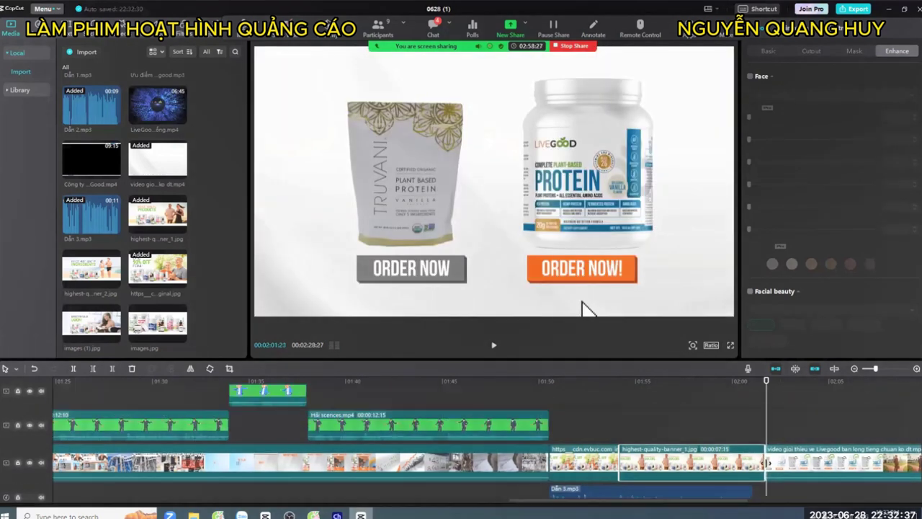
key(ctrl+z)
key(ctrl+z)
key(ctrl+z)
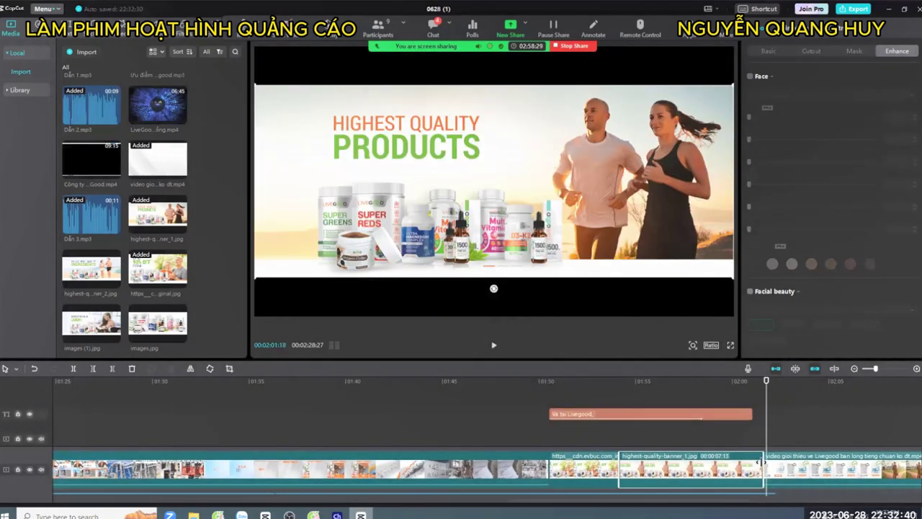
key(ctrl+shift+z)
key(ctrl+shift+z)
key(ctrl+shift+z)
key(ctrl+shift+z)
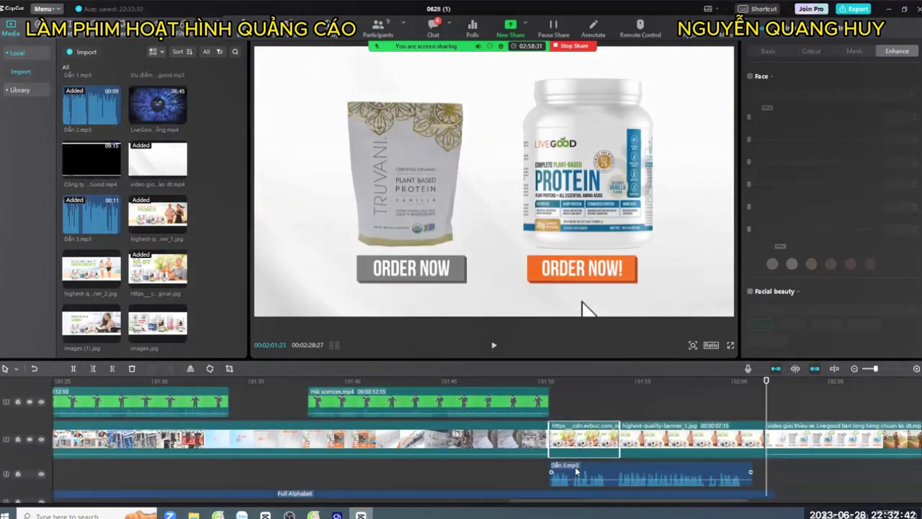
- Shift the Dẫn 3.mp3 narration slightly later and set the length of highest-quality-banner_1.jpg to 00:00:07:29
key(ctrl+z)
key(ctrl+z)
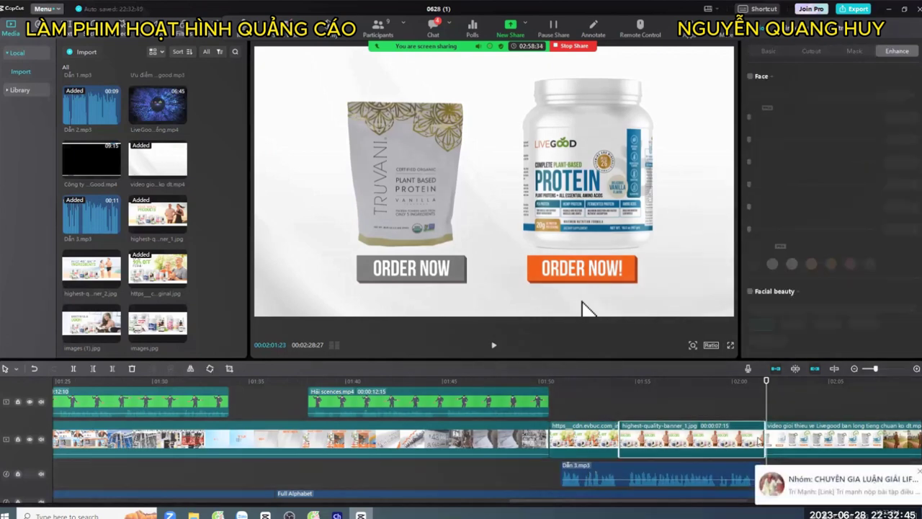
key(ctrl+z)
key(ctrl+z)
key(ctrl+z)
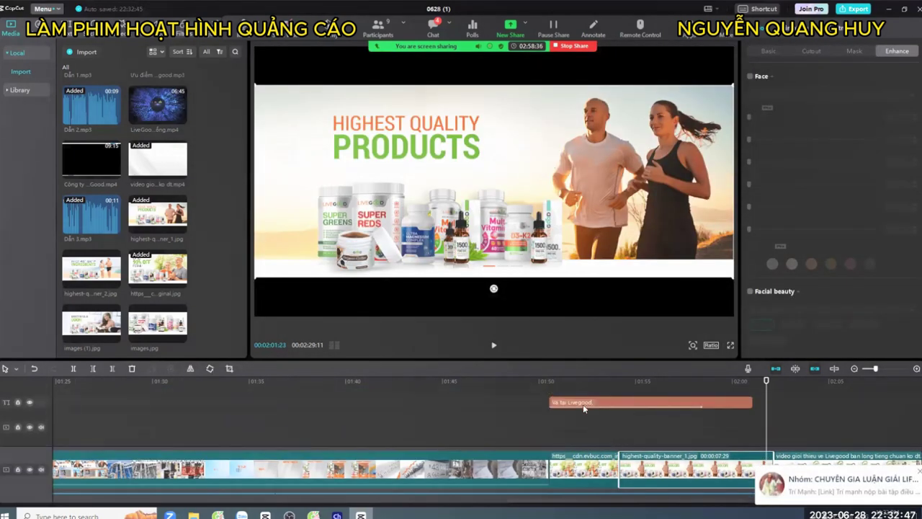
- Shift the caption clip slightly later to follow the narration and play back the section from about 01:50
click(583, 404)
key(ctrl+shift+z)
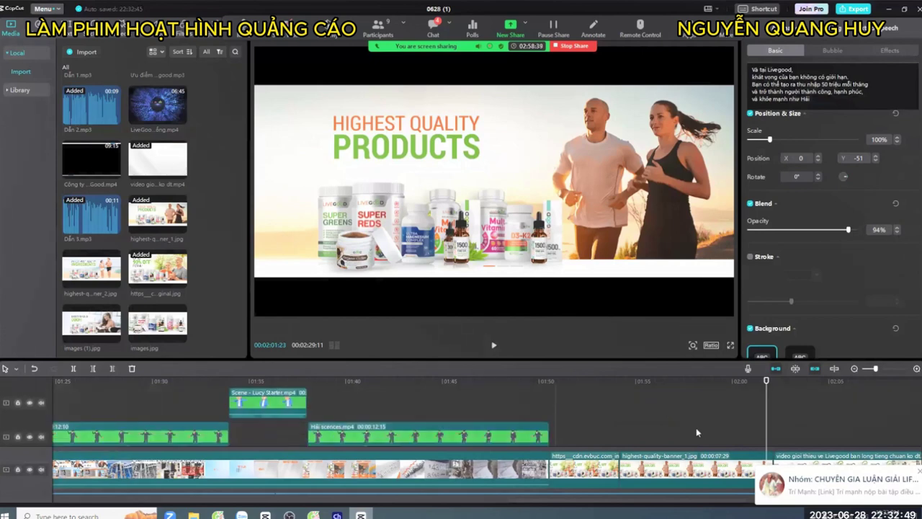
click(540, 382)
key(space)
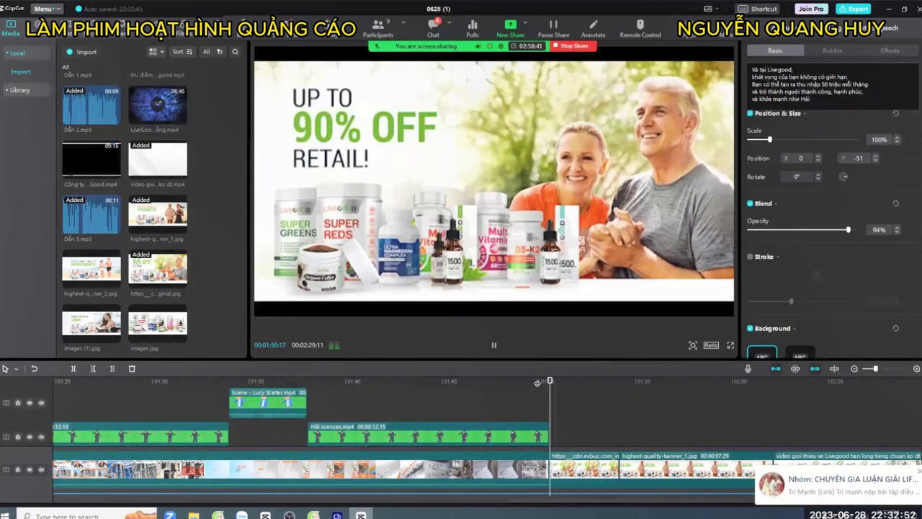
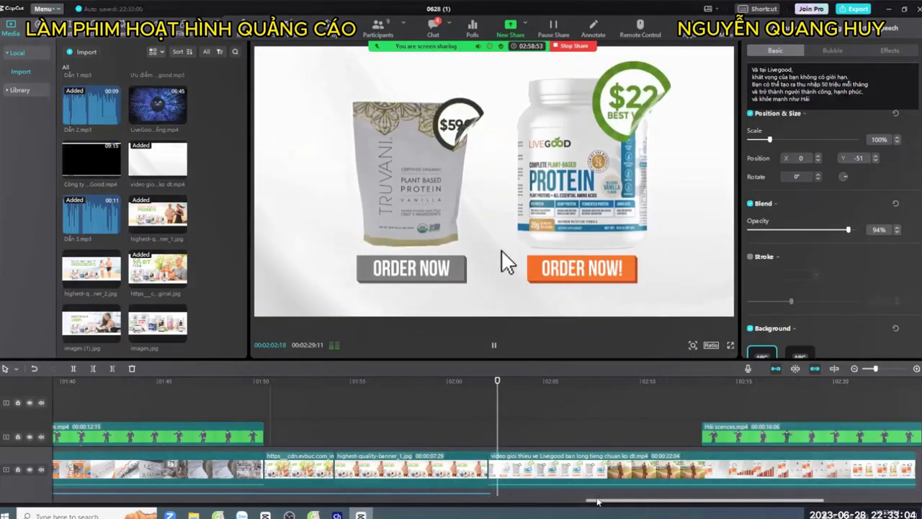
- Add another copy of the Full Alphabet music at 02:02:05, directly after the existing music clip's end
scroll(533, 417, down, 1)
click(476, 425)
scroll(477, 428, down, 2)
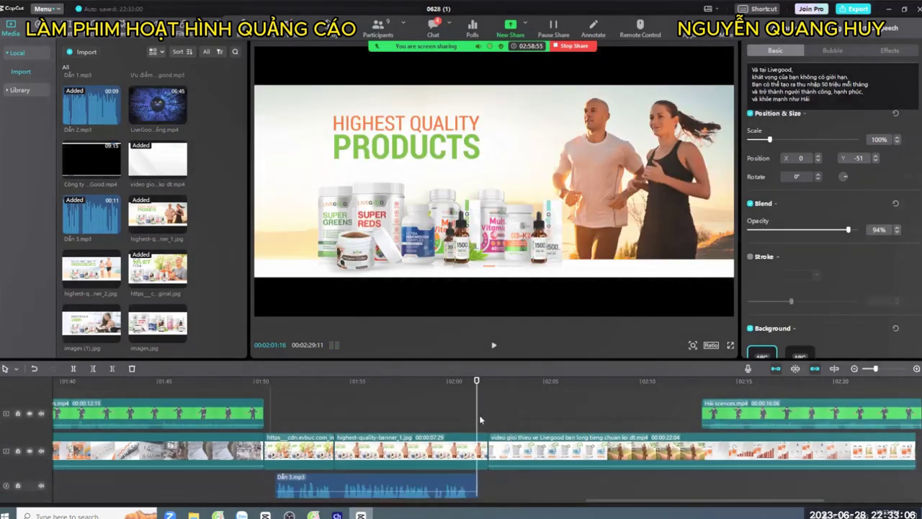
scroll(476, 431, up, 2)
scroll(475, 434, down, 1)
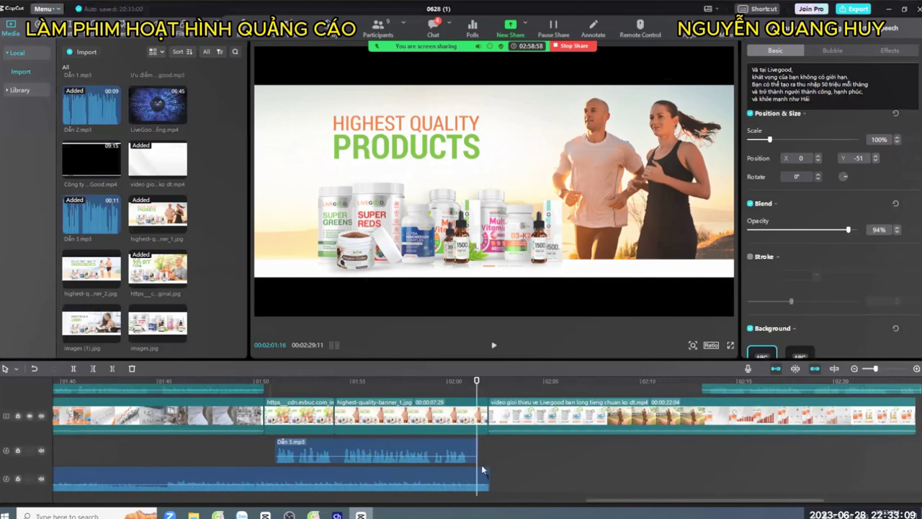
mouse_move(487, 489)
mouse_down()
mouse_move(660, 478)
mouse_move(482, 478)
mouse_up()
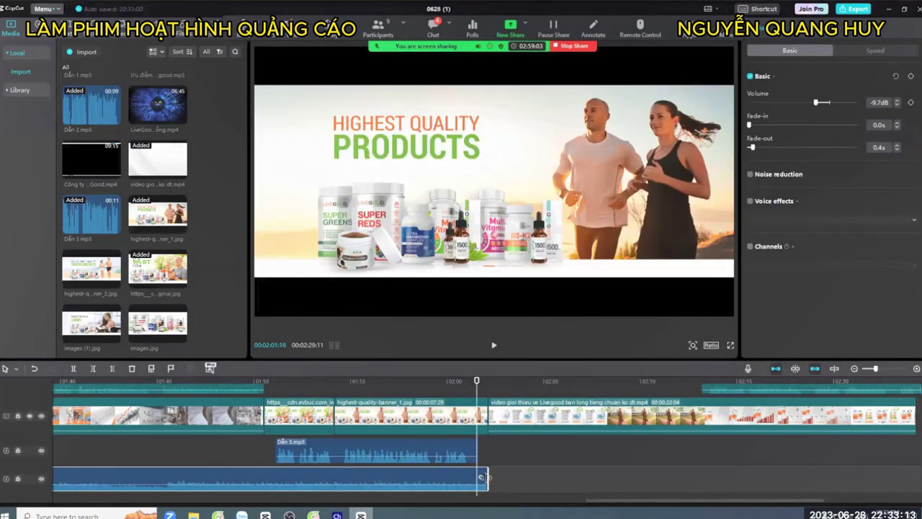
drag(477, 384, 488, 383)
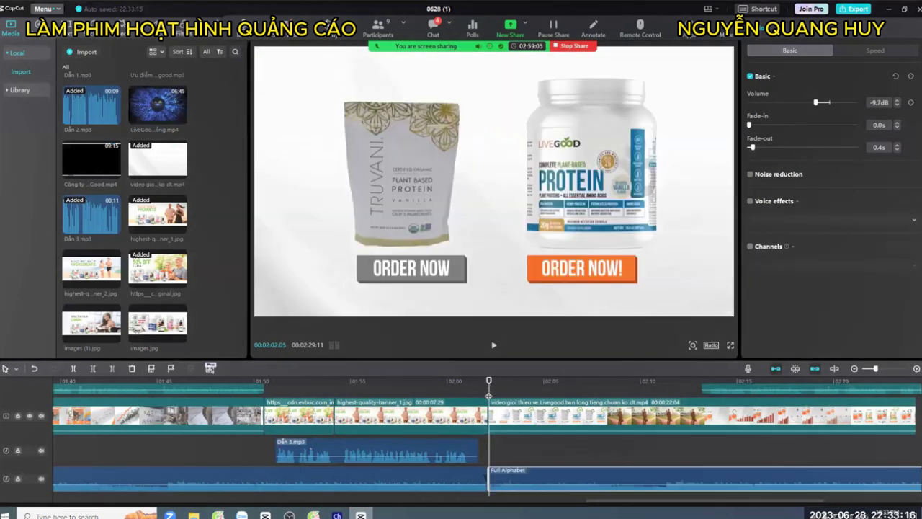
- Move the 00:00:16:06 presenter clip earlier so it starts just after 02:02 above the background video, and play from there
scroll(688, 418, up, 2)
scroll(688, 418, up, 2)
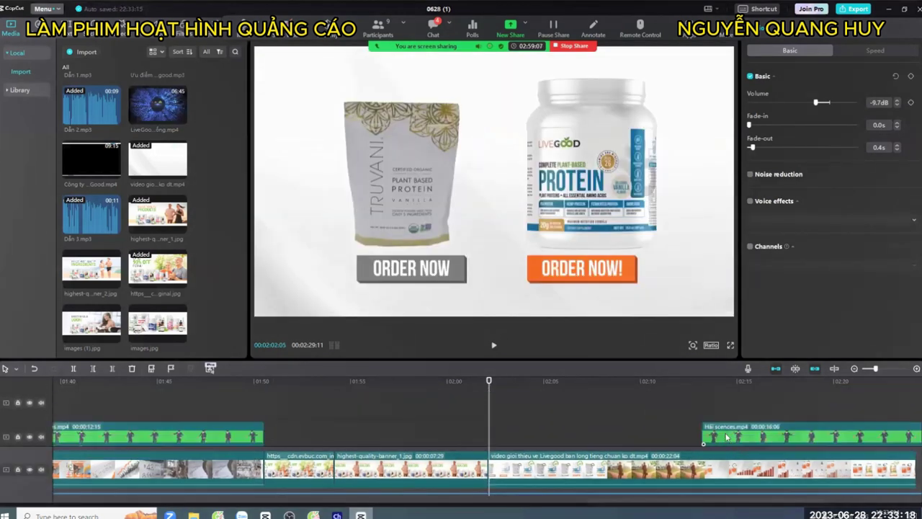
drag(728, 434, 518, 434)
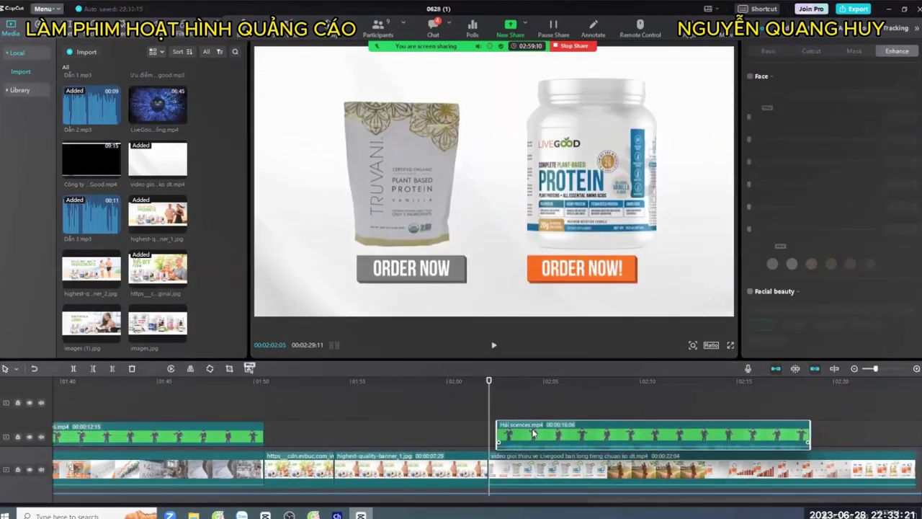
scroll(536, 429, down, 1)
key(Delete)
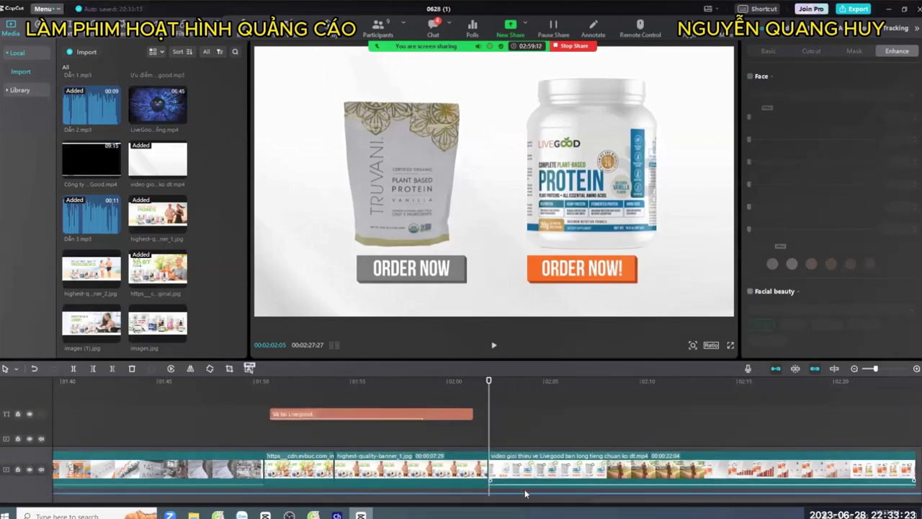
scroll(573, 503, right, 5)
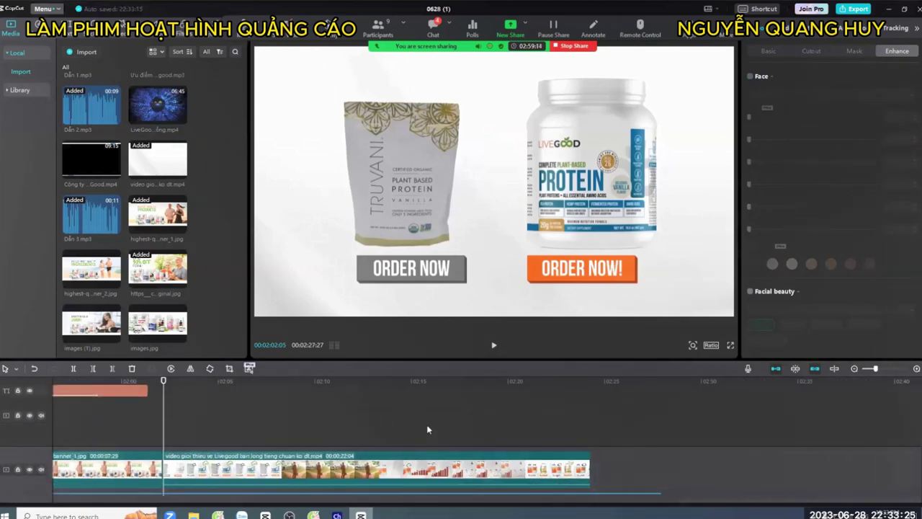
key(ctrl+z)
scroll(209, 413, down, 1)
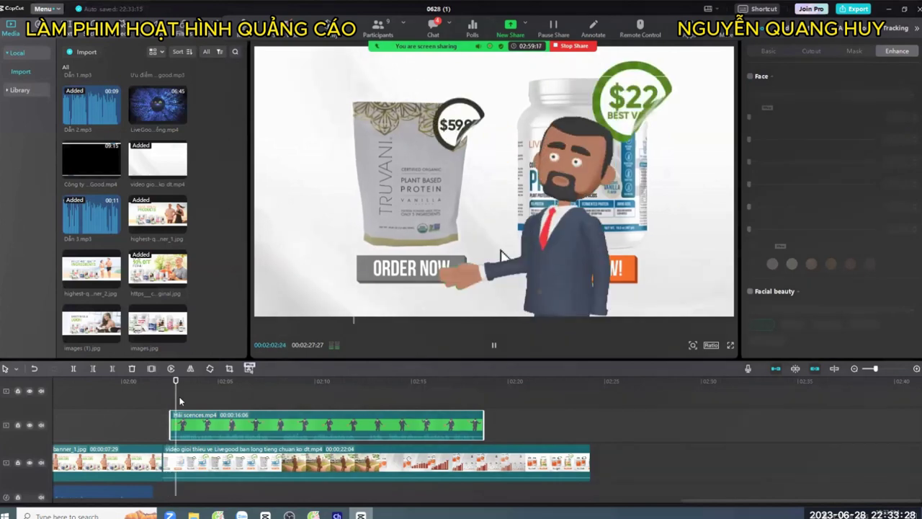
- Add the Scene - Lucy Starter.mp4 clip on its own track above the presenter clip, starting at about 02:02
key(space)
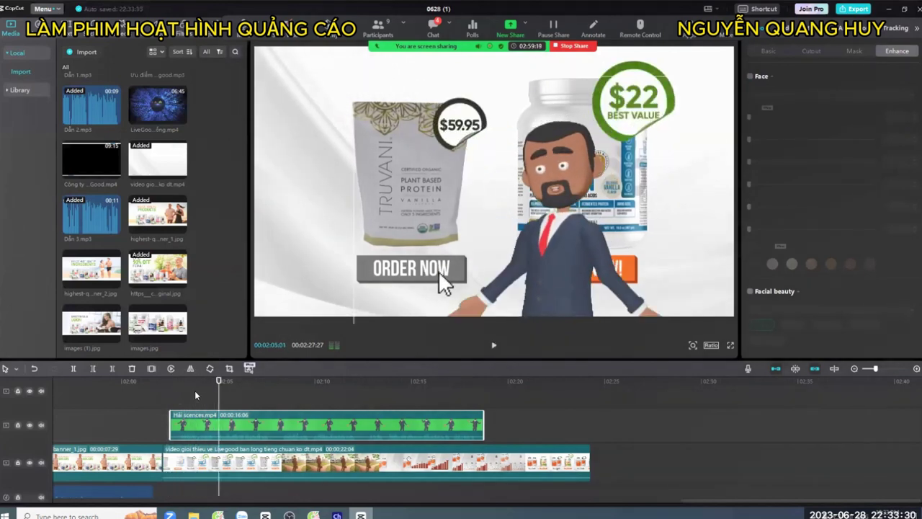
click(216, 424)
key(Delete)
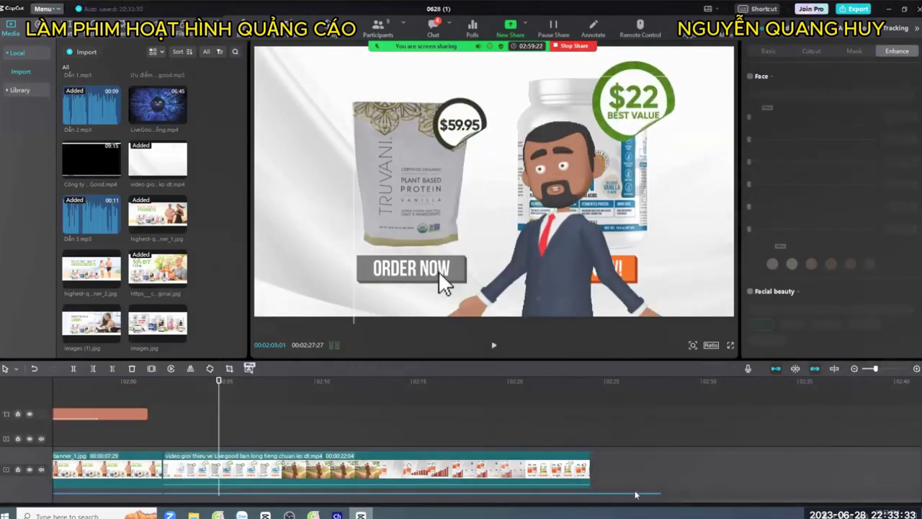
scroll(795, 500, left, 8)
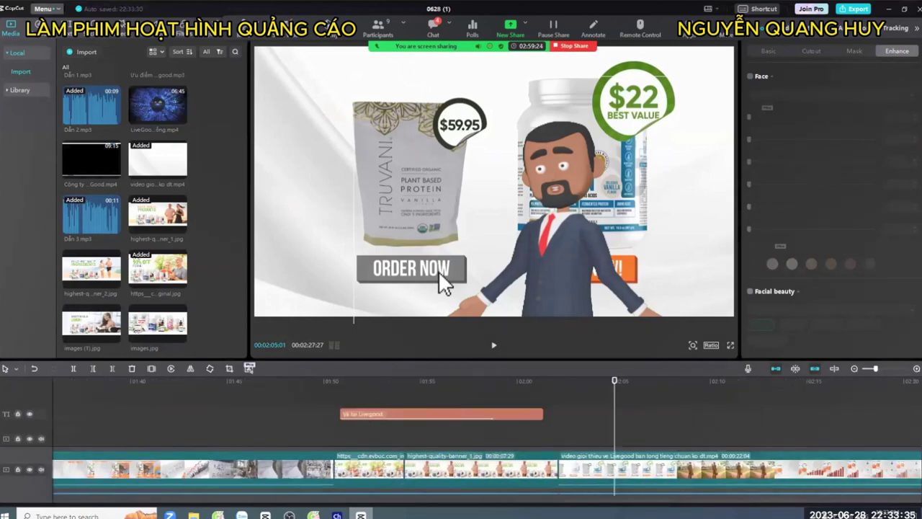
scroll(795, 501, right, 3)
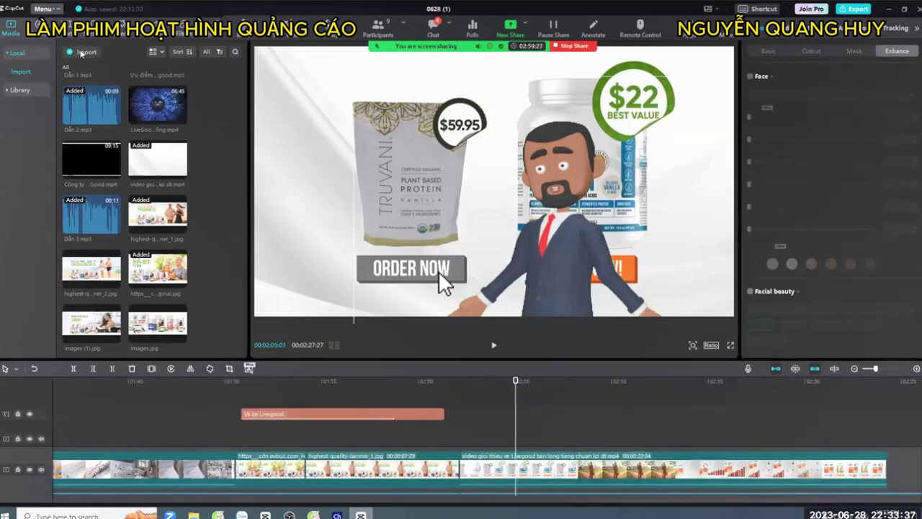
scroll(123, 189, up, 3)
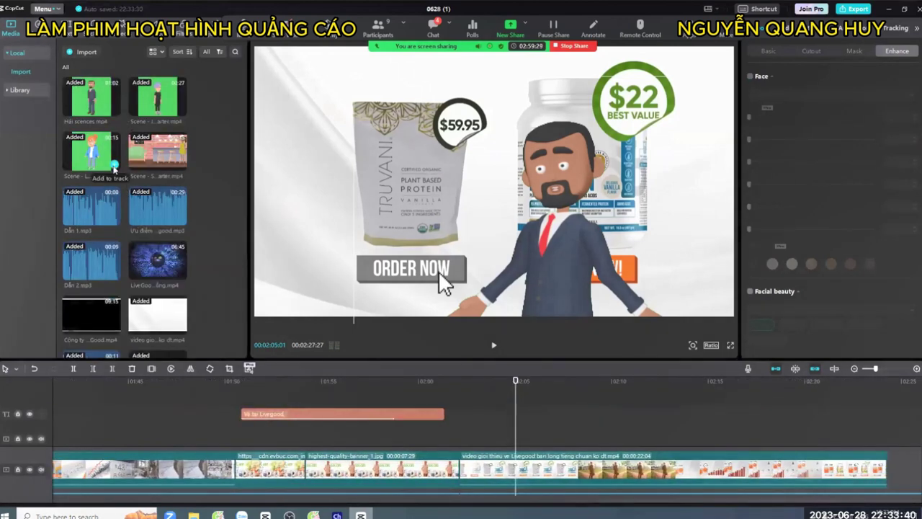
click(114, 166)
drag(588, 465, 587, 425)
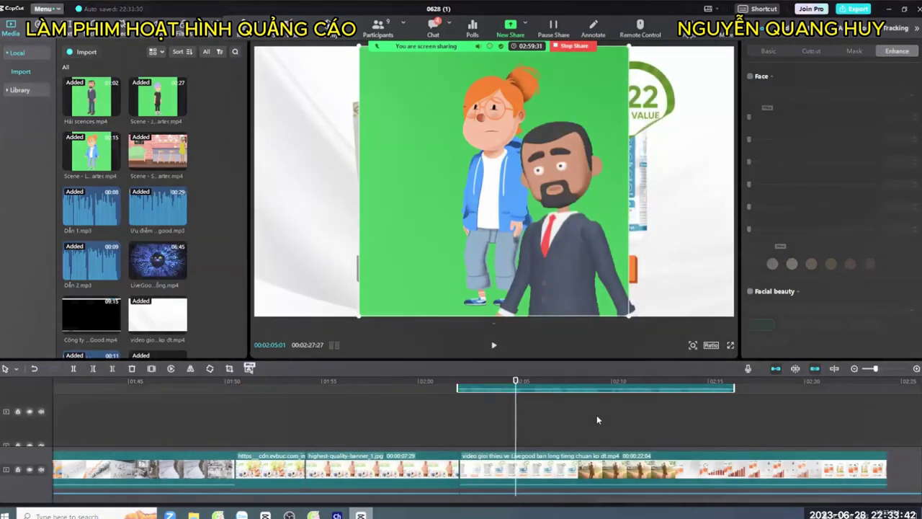
scroll(597, 422, down, 3)
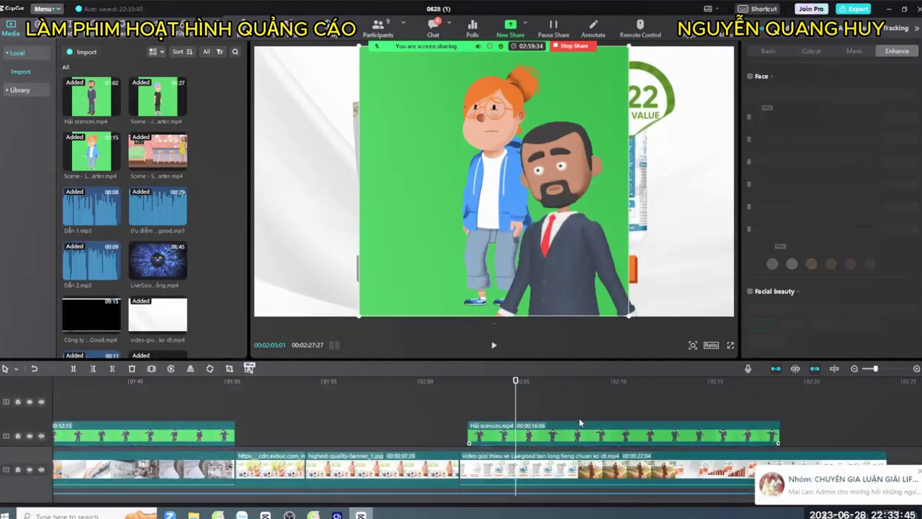
- Undo the accidental moves of the presenter and background, and place the Lucy character on the left side of the video frame
key(ctrl+z)
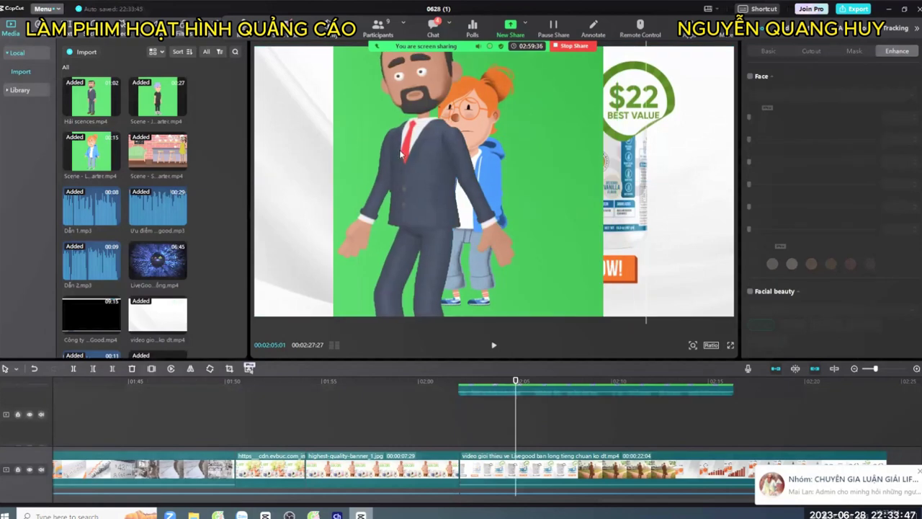
key(ctrl+z)
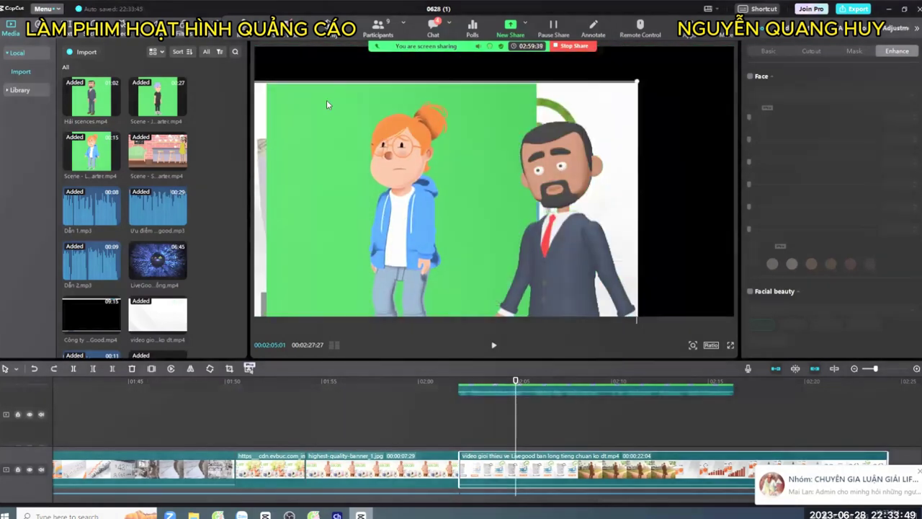
key(ctrl+shift+z)
click(428, 74)
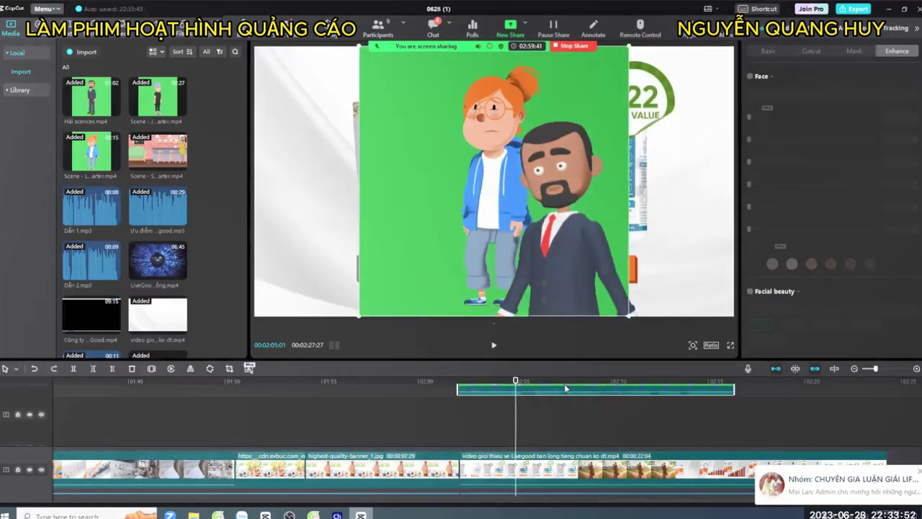
key(ctrl+shift+z)
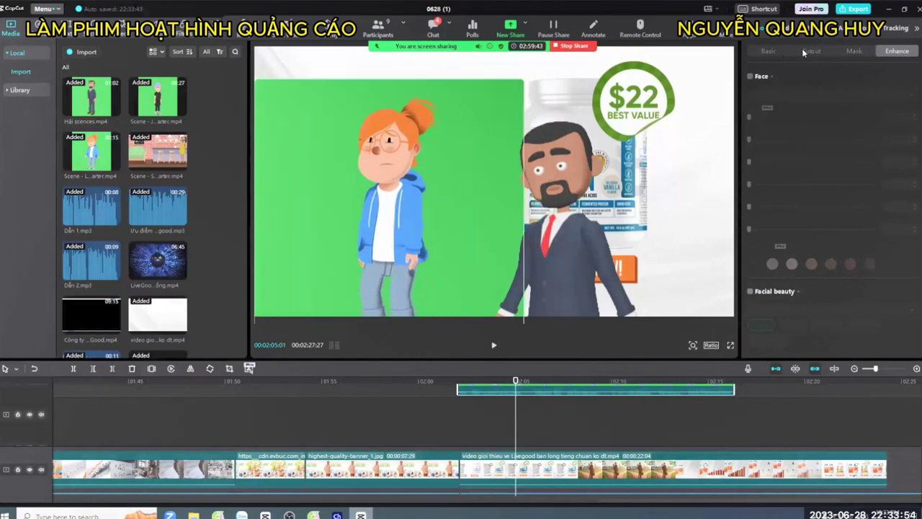
- Key out the Lucy clip's green background with a chroma key strength of 11 and mirror her to face the presenter
click(810, 51)
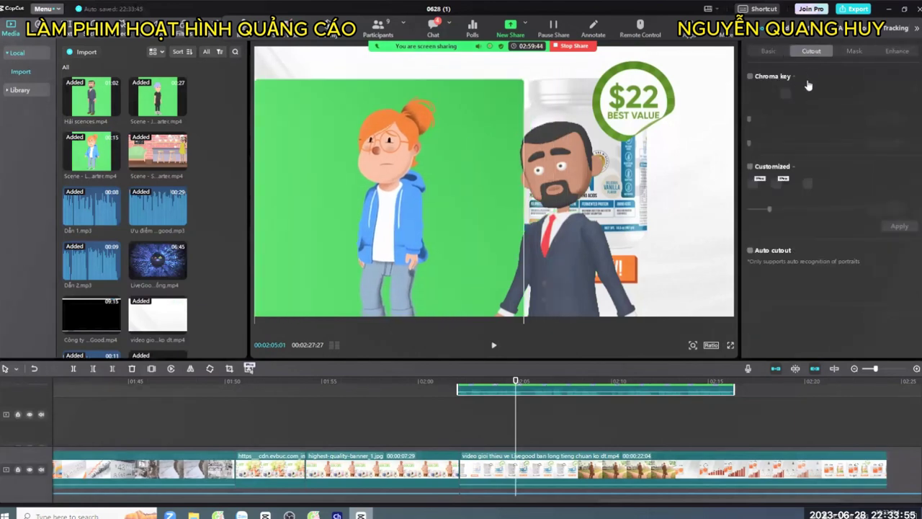
click(750, 77)
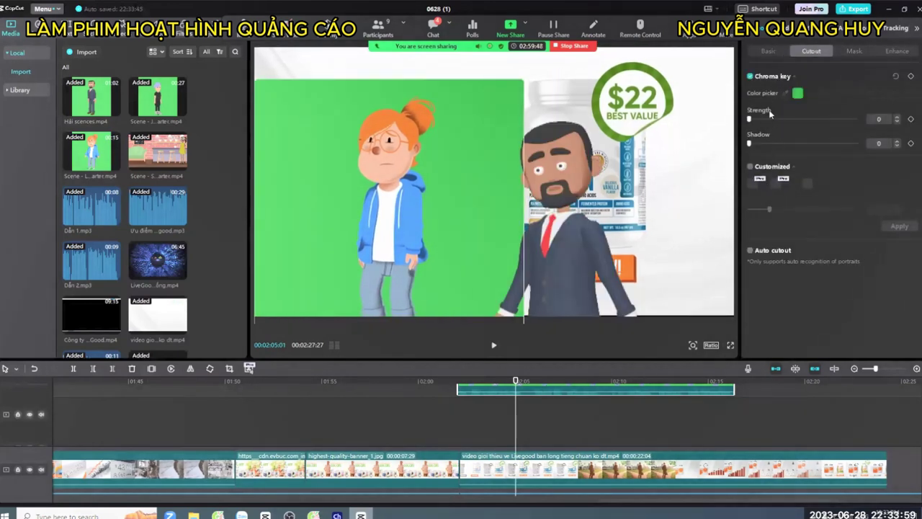
drag(753, 124, 758, 122)
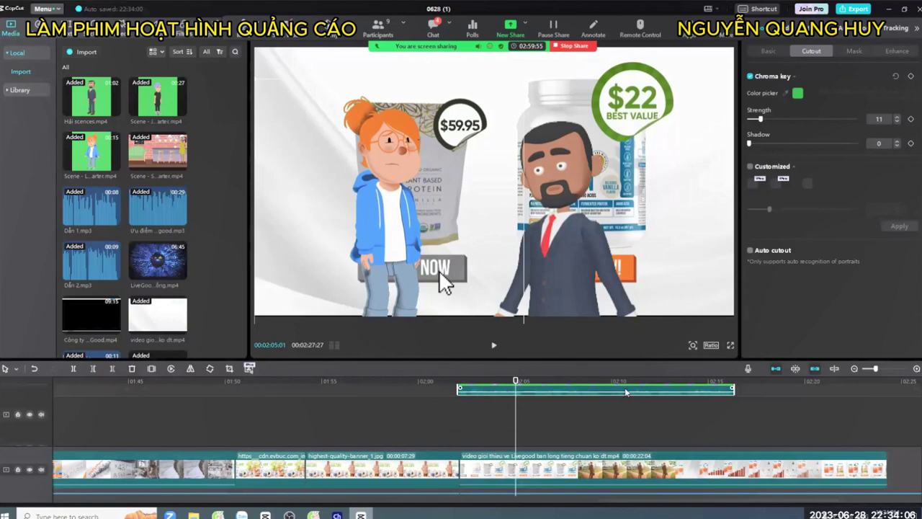
- Switch to the script in Google Docs, review the Hải 6 and Dẫn 4 lines, and return to CapCut
key(alt+Tab)
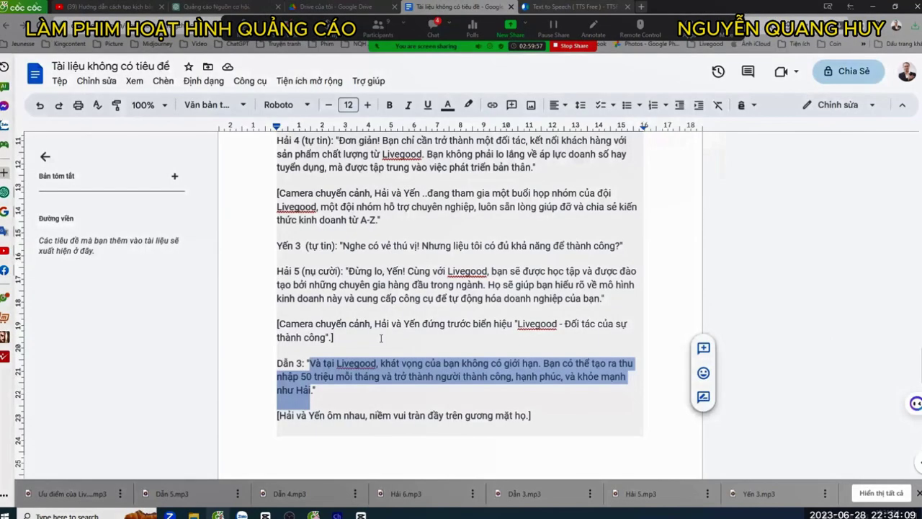
scroll(367, 382, down, 5)
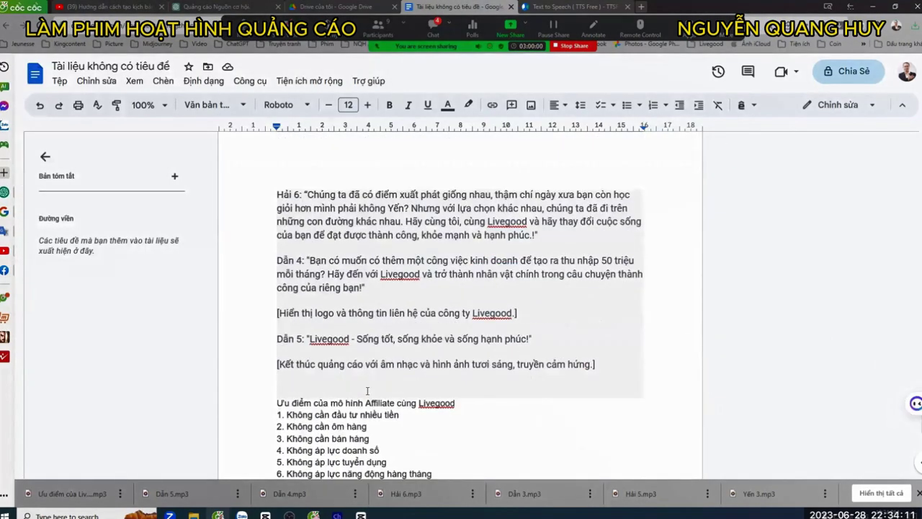
scroll(366, 390, up, 1)
drag(350, 244, 326, 283)
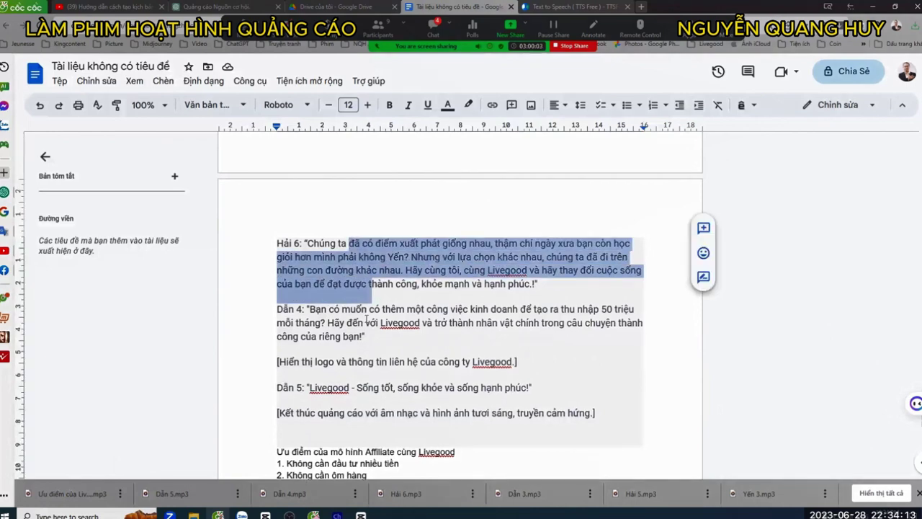
click(364, 322)
key(alt+Tab)
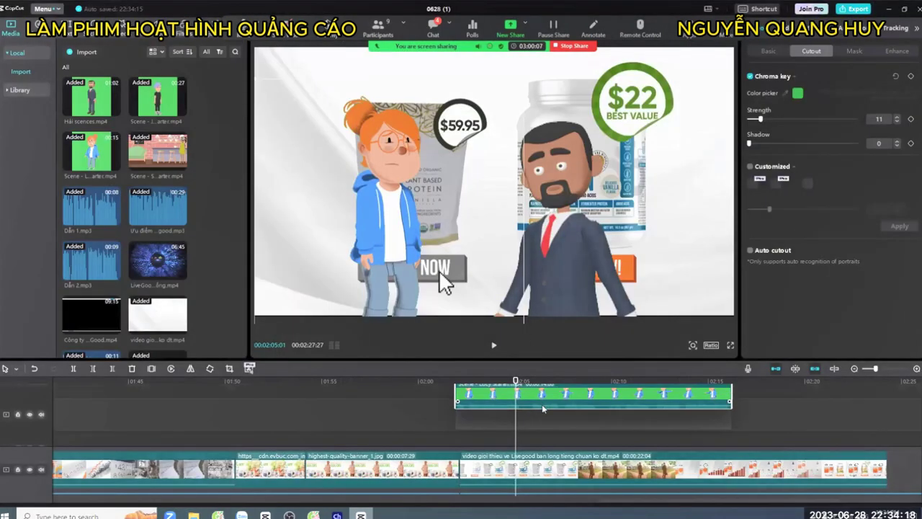
- Align the Lucy clip's start with the Hải scences.mp4 clip and position Lucy lower in the frame with her legs cropped
drag(544, 410, 595, 428)
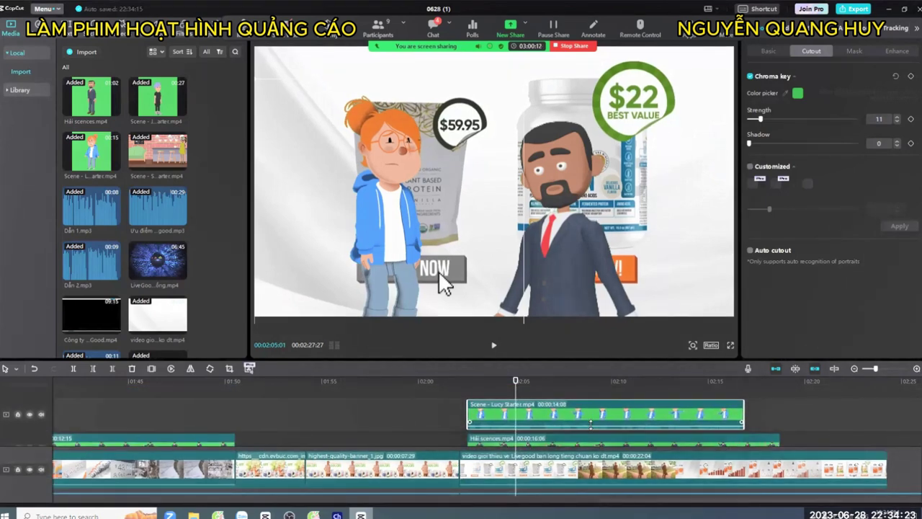
key(ctrl+z)
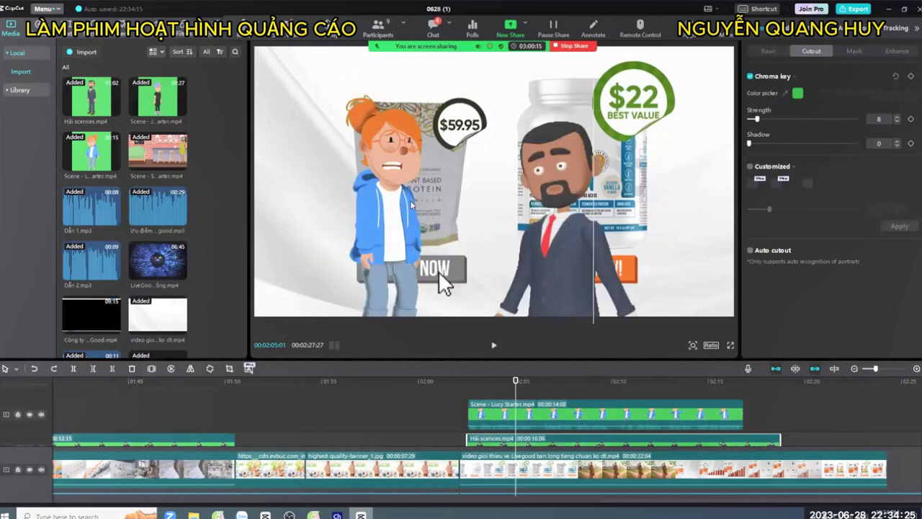
key(ctrl+z)
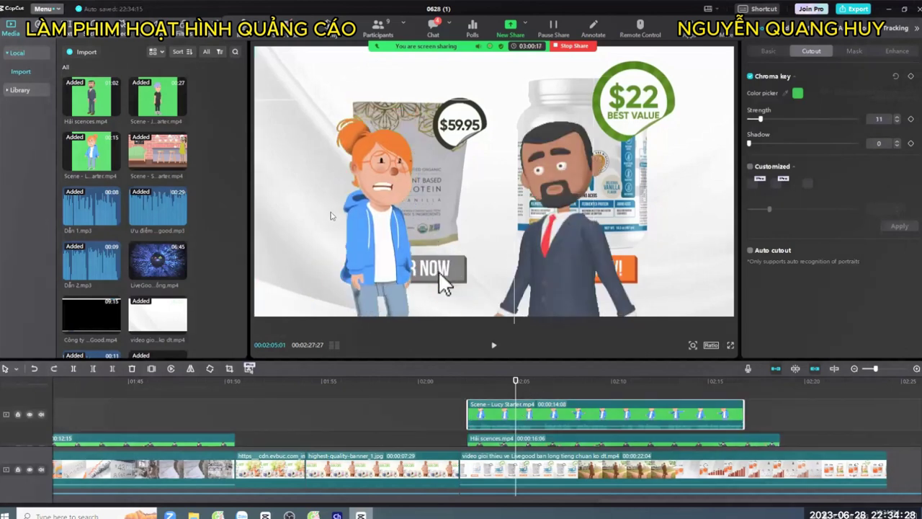
key(ctrl+shift+z)
key(ctrl+shift+z)
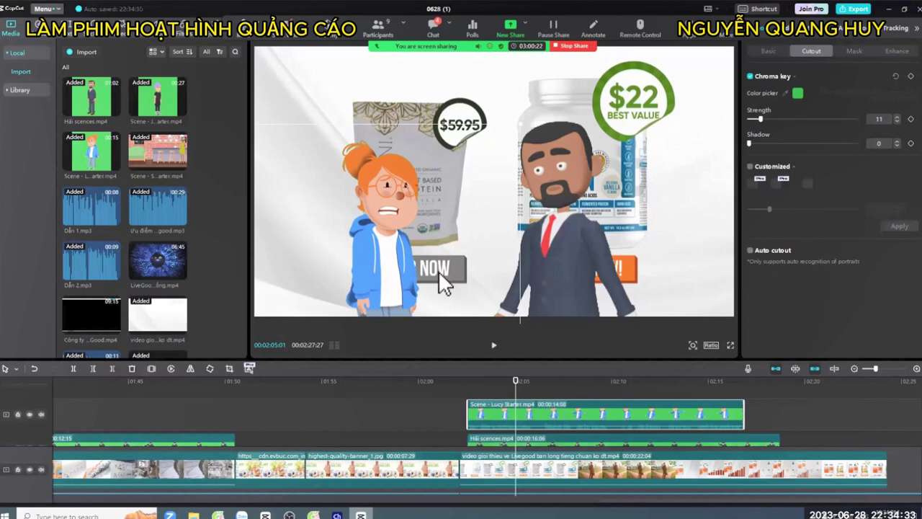
key(ctrl+z)
- Play back the two-character section from about 02:02 to 02:18 and return to about 02:11
key(Up)
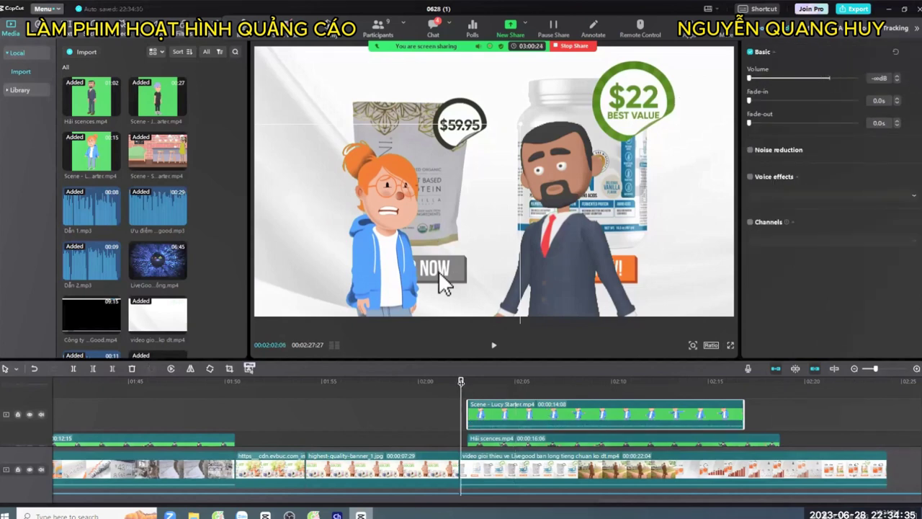
key(space)
key(space)
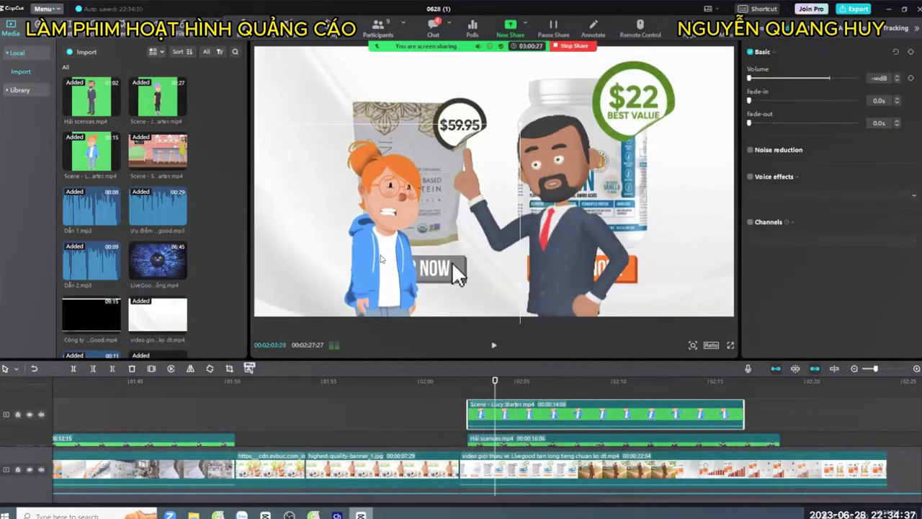
click(461, 385)
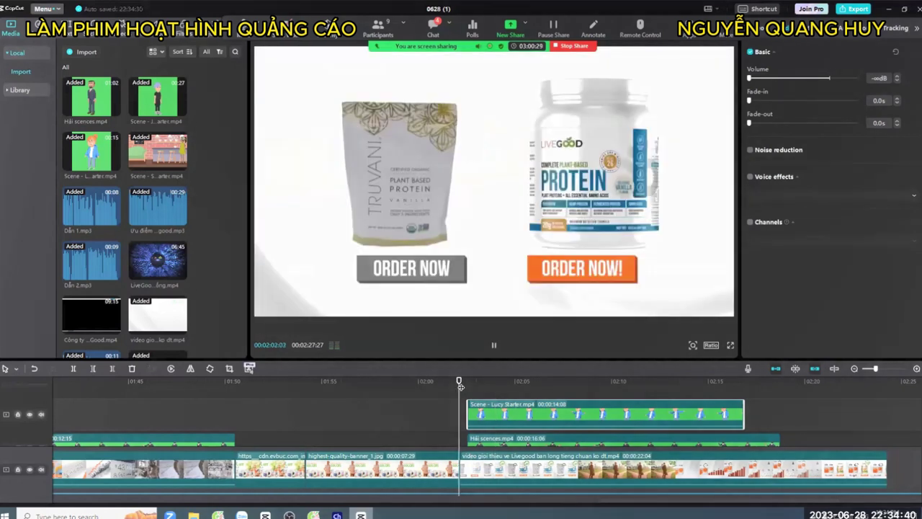
key(space)
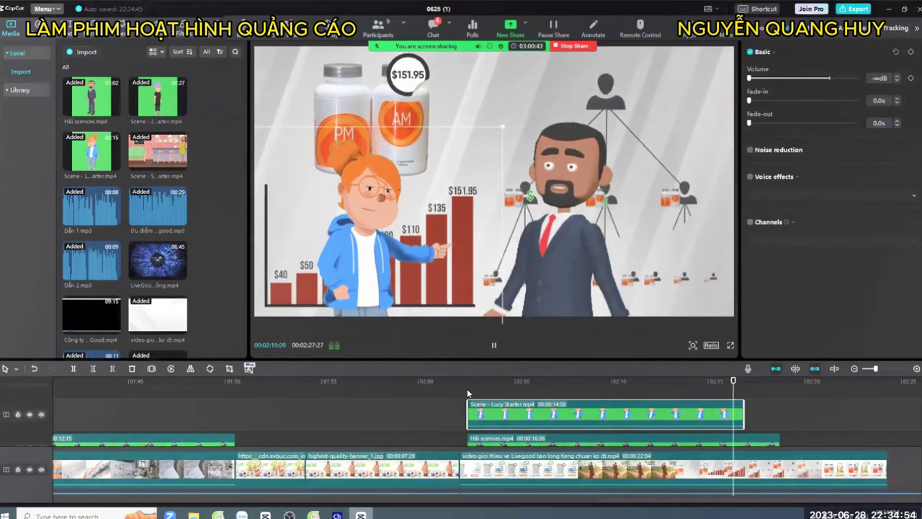
key(space)
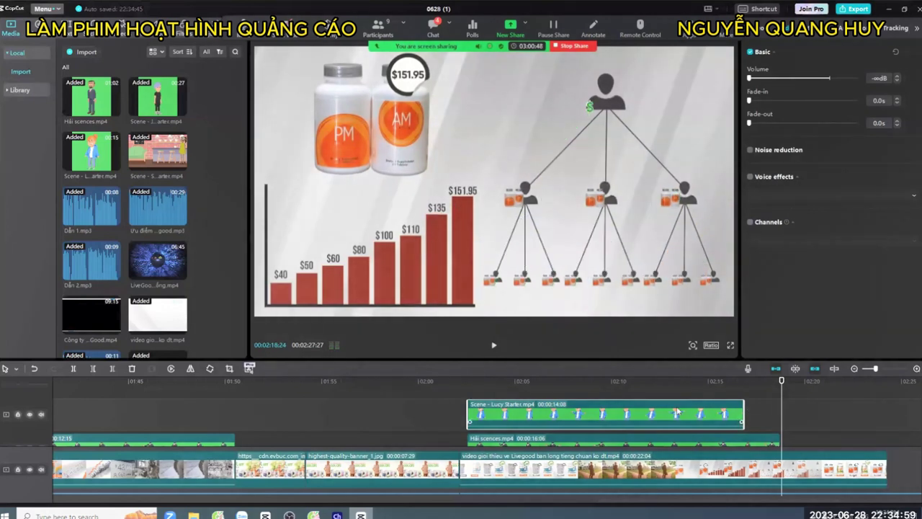
click(646, 387)
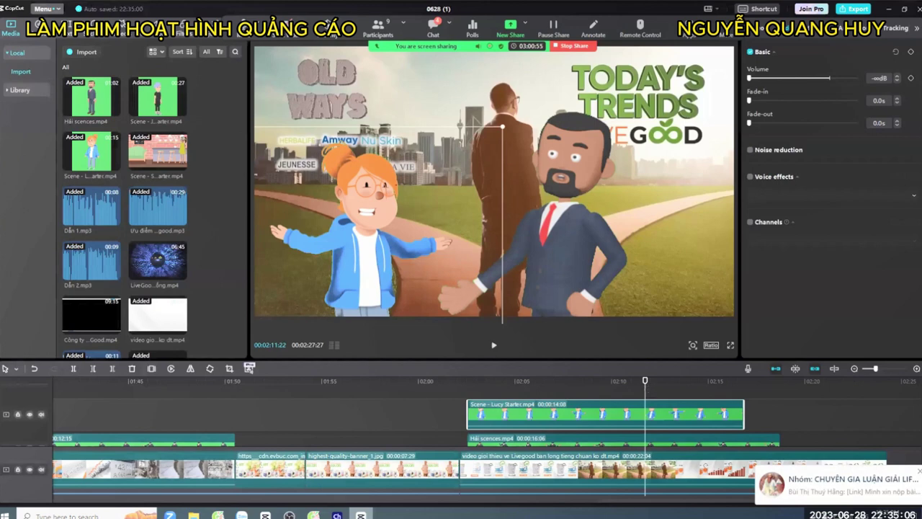
- Switch to Adobe Character Animator and open the red-haired puppet in the blue hoodie from the home gallery
mouse_move(336, 514)
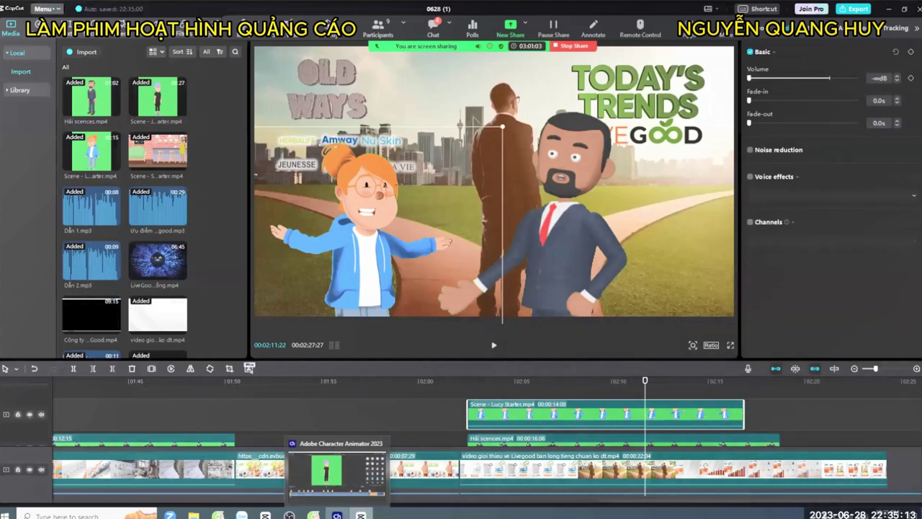
click(336, 514)
click(7, 31)
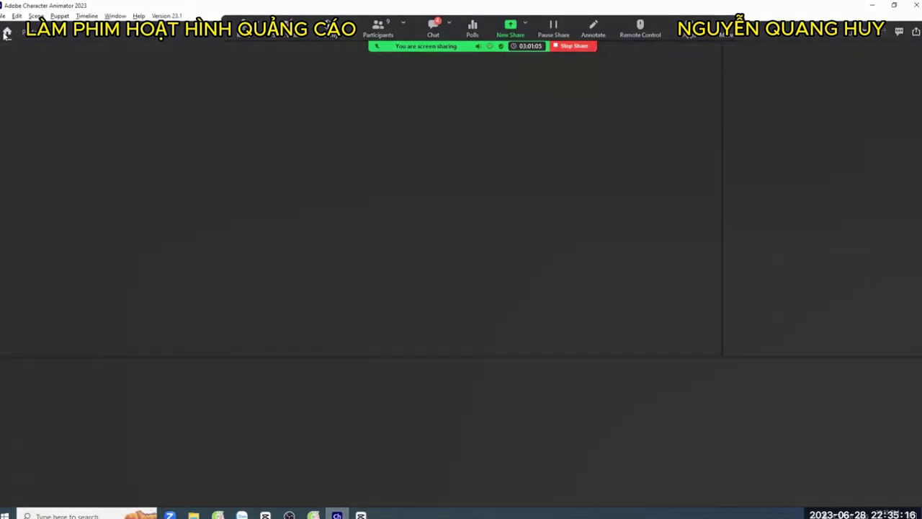
scroll(316, 387, down, 5)
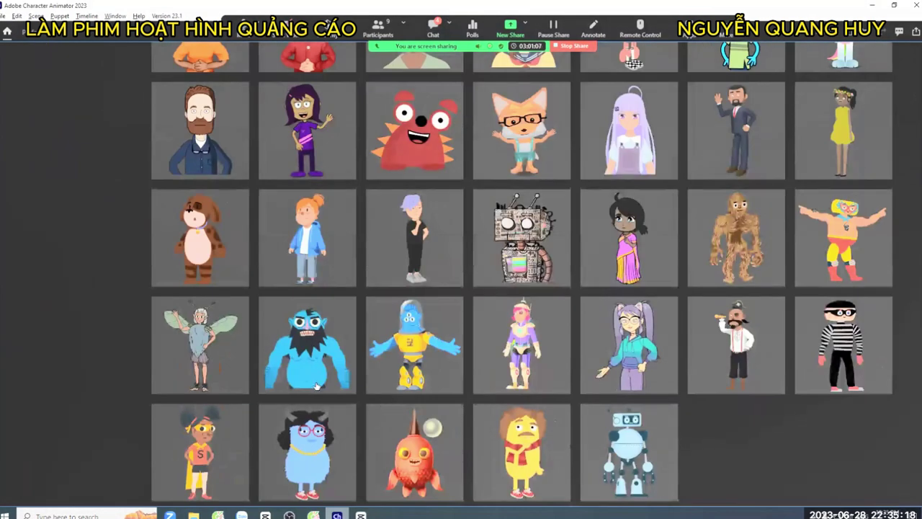
click(323, 254)
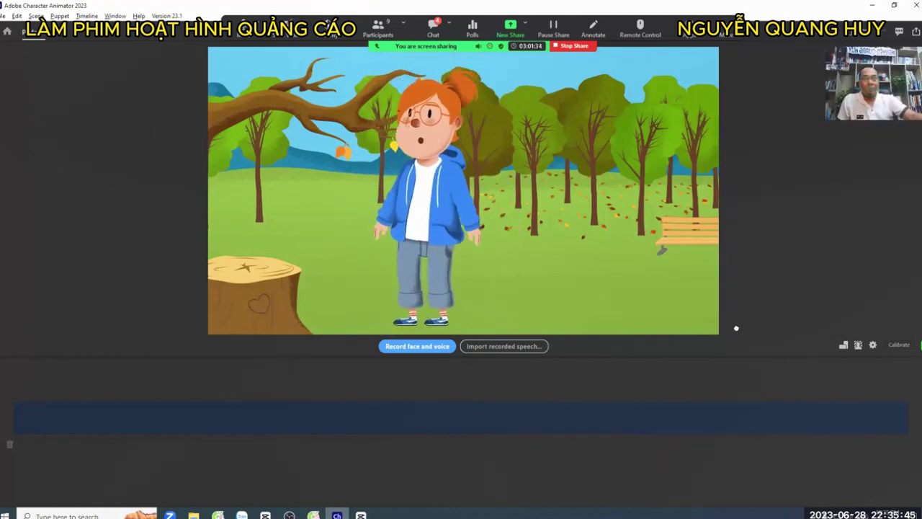
- Set the puppet scene to a square format with a plain green background, and open the camera and audio input options
click(844, 345)
click(867, 348)
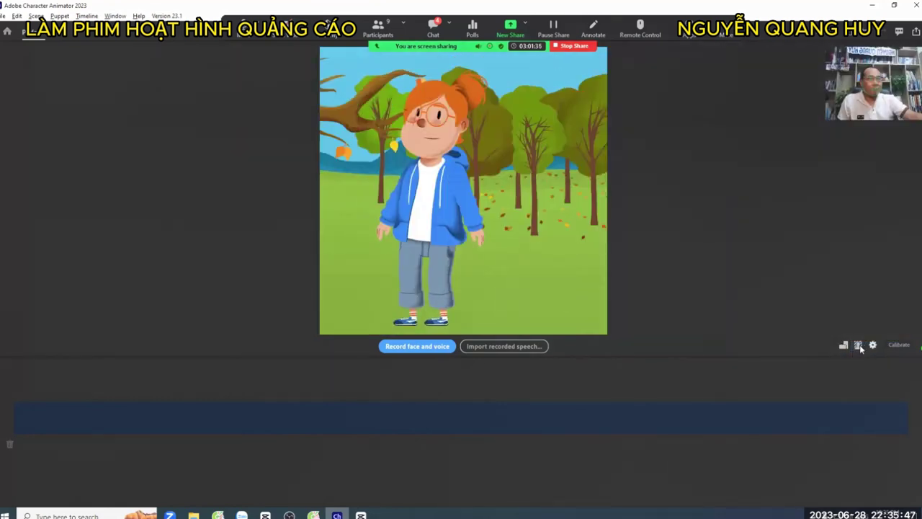
click(858, 346)
click(668, 318)
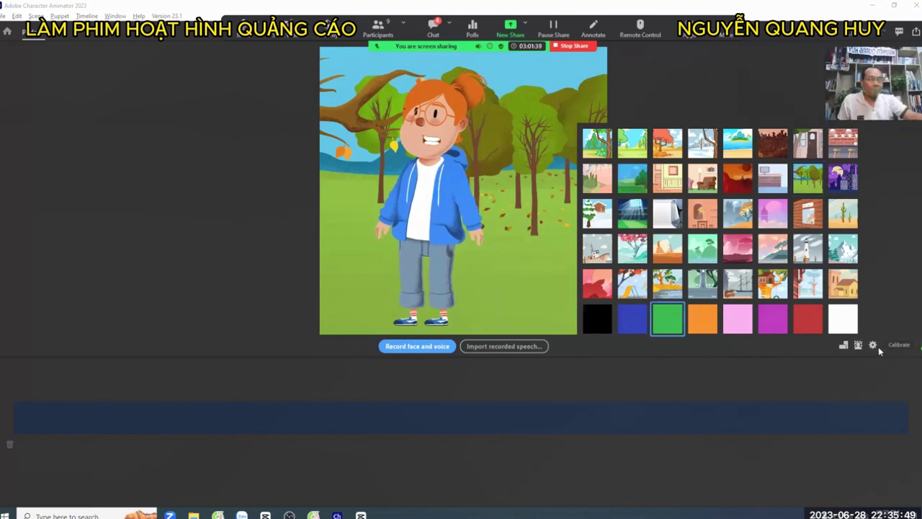
click(873, 345)
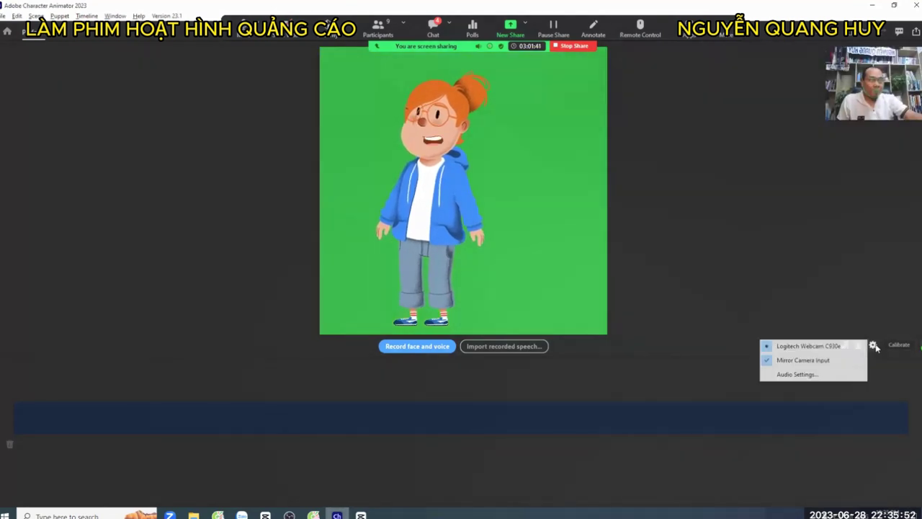
- Set the audio hardware latency to 500 ms in the audio preferences and accept the change
click(800, 372)
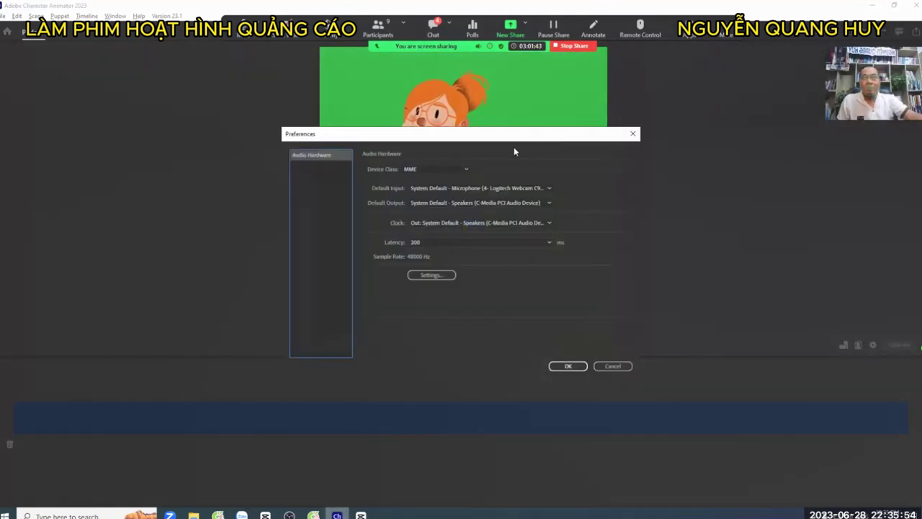
click(440, 246)
click(436, 386)
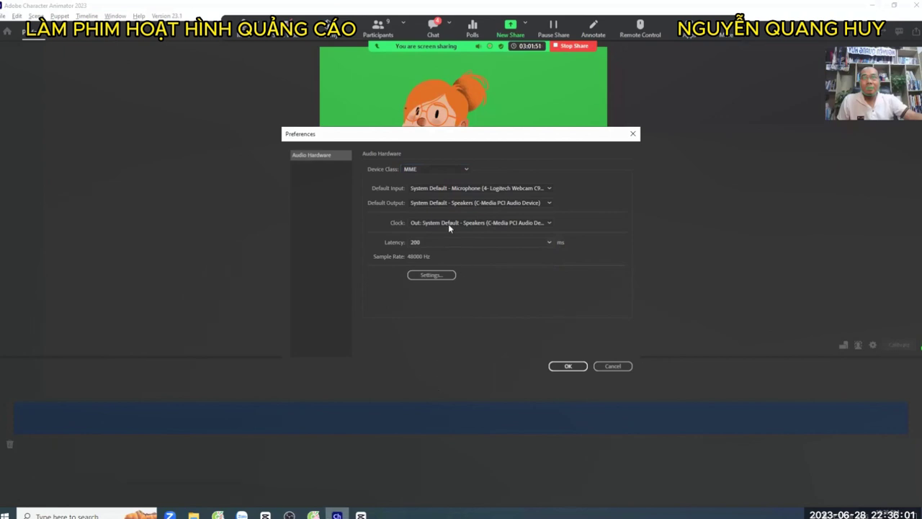
key(Down)
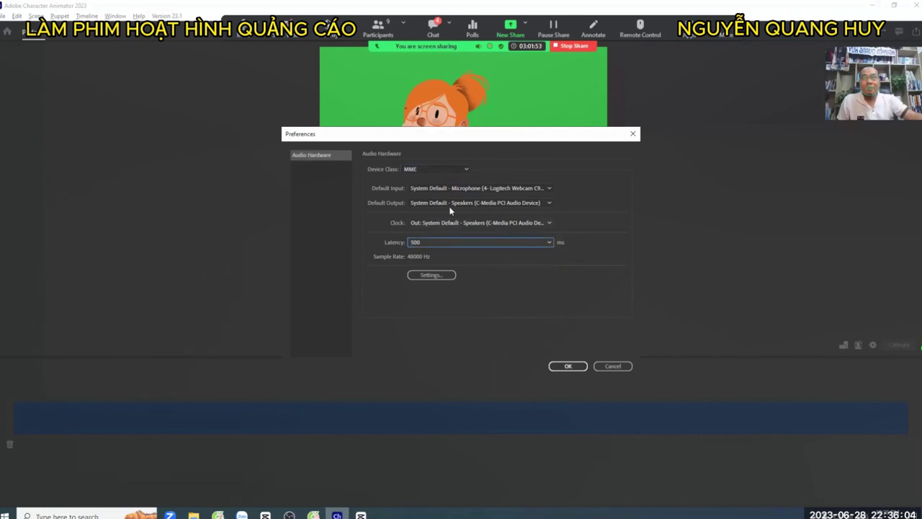
click(567, 365)
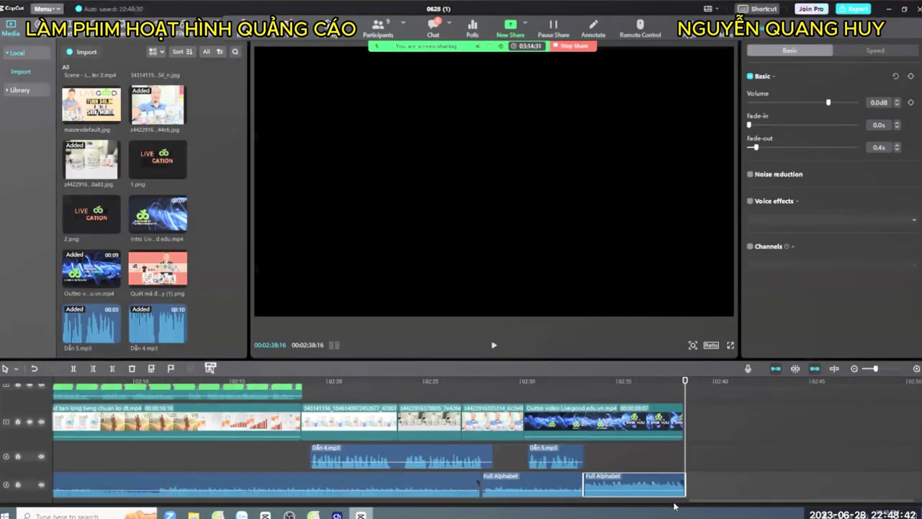
- Open the Zoom meeting chat and end the screen share
click(434, 26)
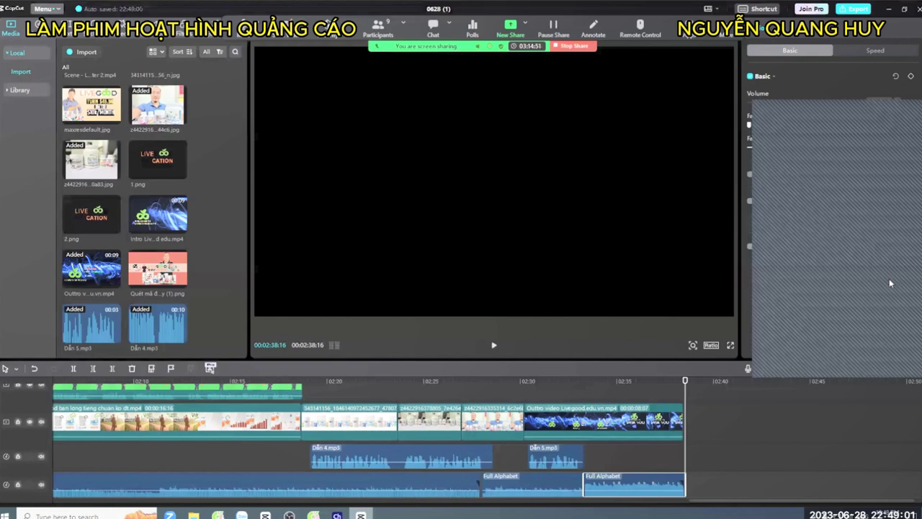
click(574, 47)
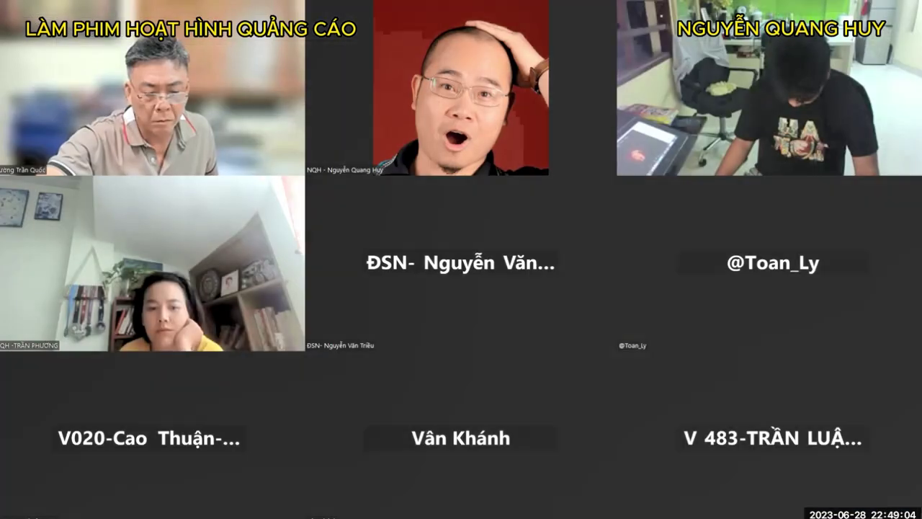